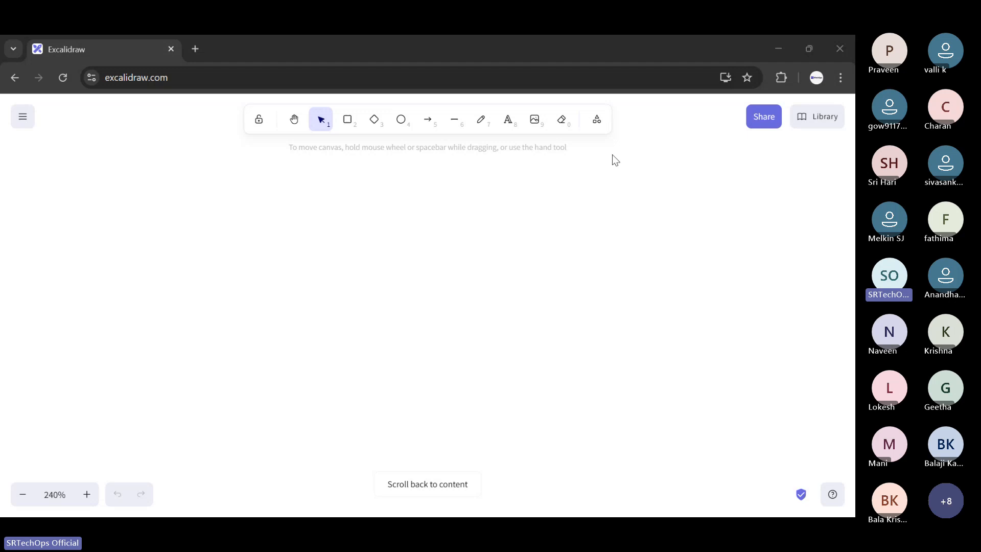
- Add the red text label "Azure" to the canvas and move it up and to the left
{"action": "left_click", "coordinate": [507, 120]}
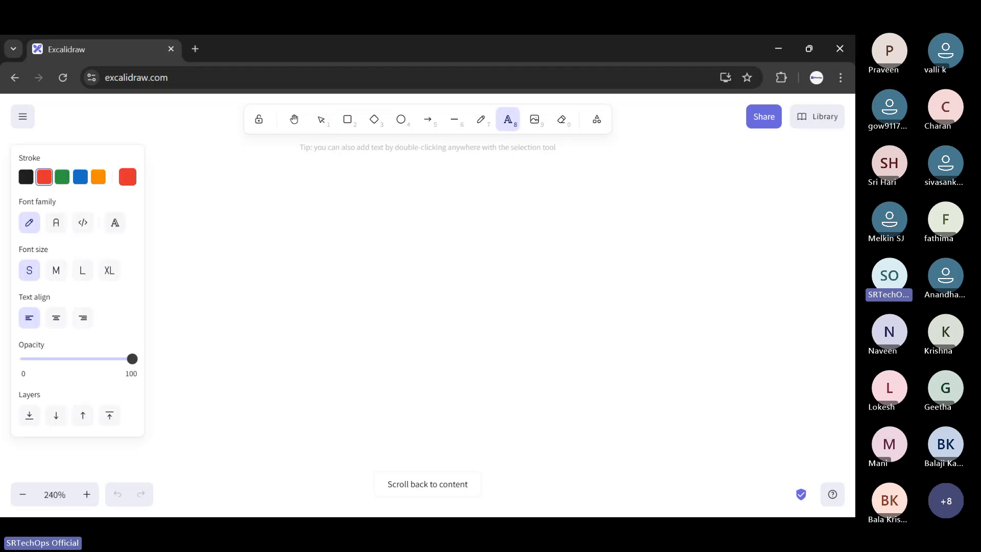
{"action": "left_click", "coordinate": [294, 220]}
{"action": "type", "text": "A"}
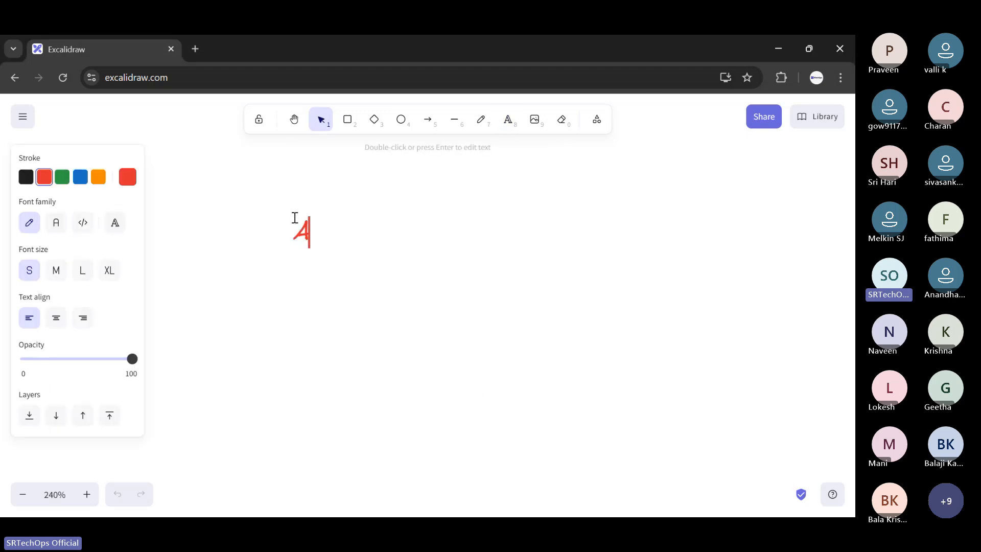
{"action": "type", "text": "zure"}
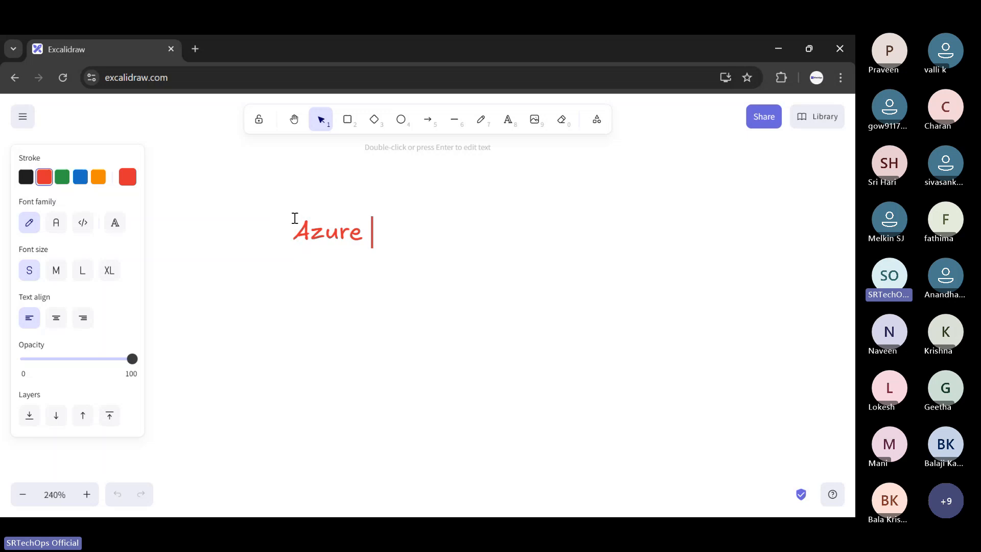
{"action": "scroll", "coordinate": [428, 265], "scroll_direction": "down", "scroll_amount": 4}
{"action": "key", "text": "Escape"}
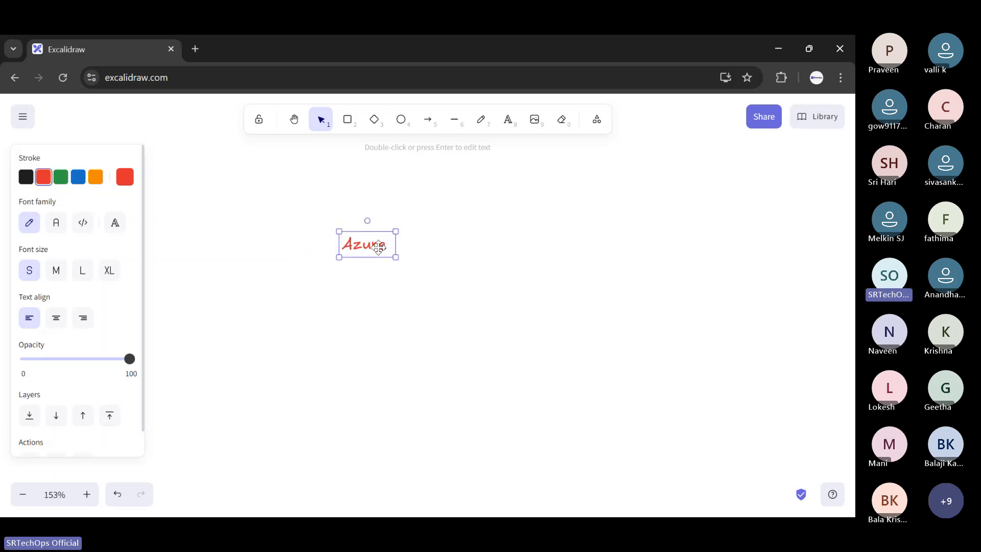
{"action": "left_click", "coordinate": [430, 179]}
{"action": "mouse_move", "coordinate": [385, 245]}
{"action": "left_mouse_down"}
{"action": "mouse_move", "coordinate": [290, 208]}
{"action": "mouse_move", "coordinate": [378, 209]}
{"action": "left_mouse_up"}
- Draw a rightward arrow from "Azure" and add the text "Virtual Service" at its tip
{"action": "key", "text": "a"}
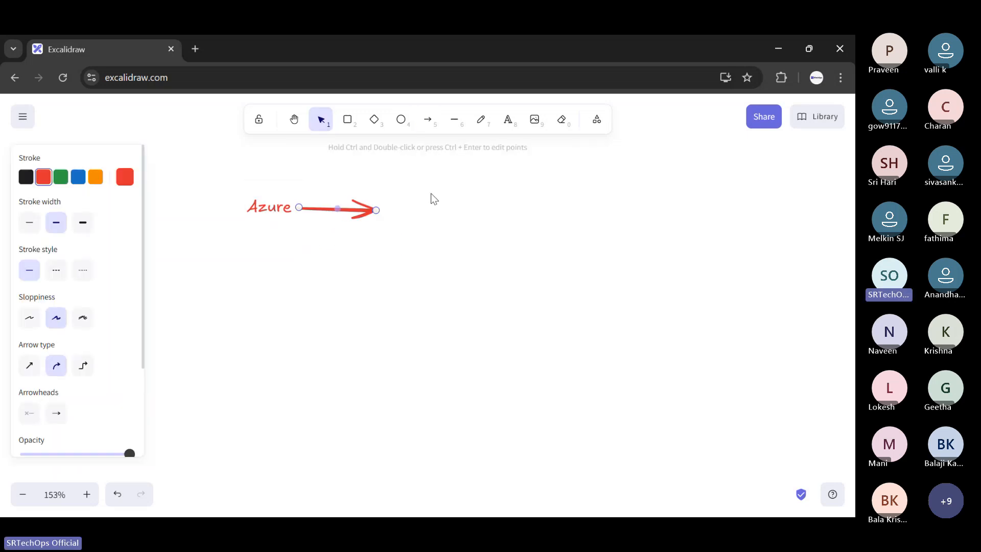
{"action": "left_click", "coordinate": [431, 195]}
{"action": "double_click", "coordinate": [400, 206]}
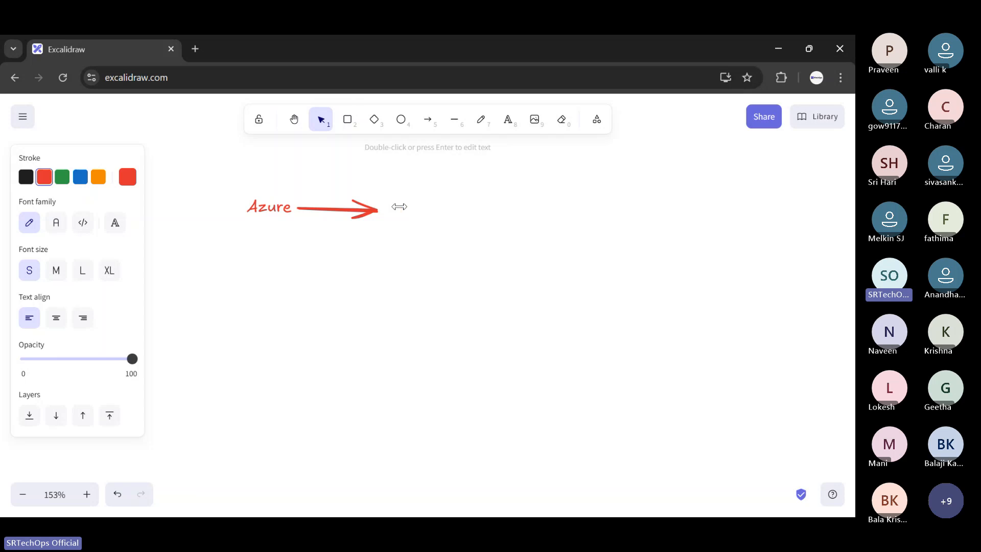
{"action": "type", "text": "Virtual "}
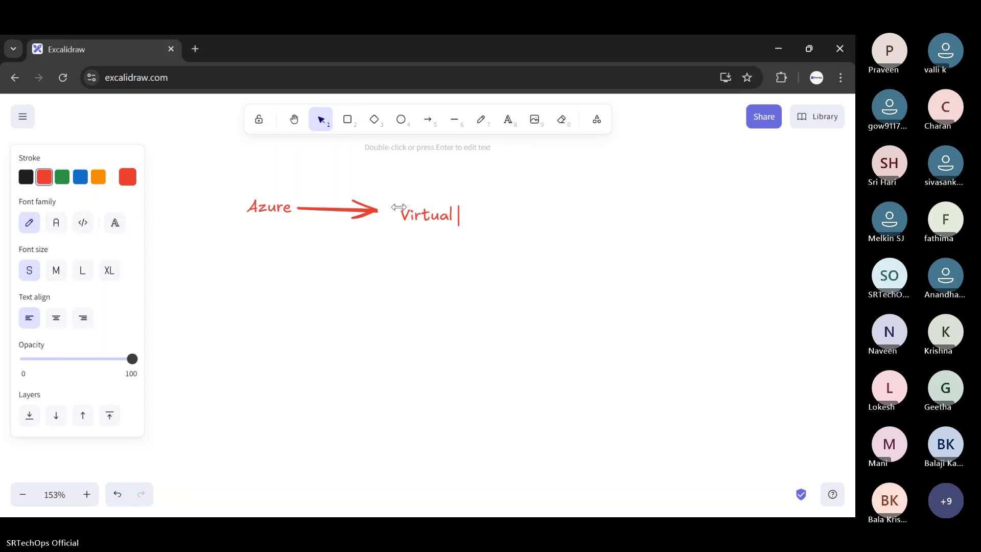
{"action": "type", "text": "Service"}
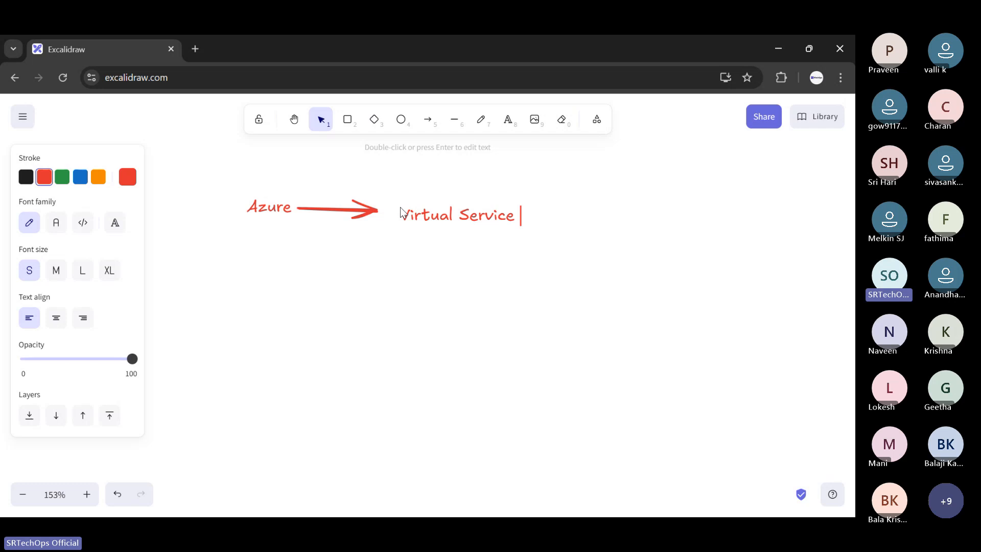
{"action": "key", "text": "Escape"}
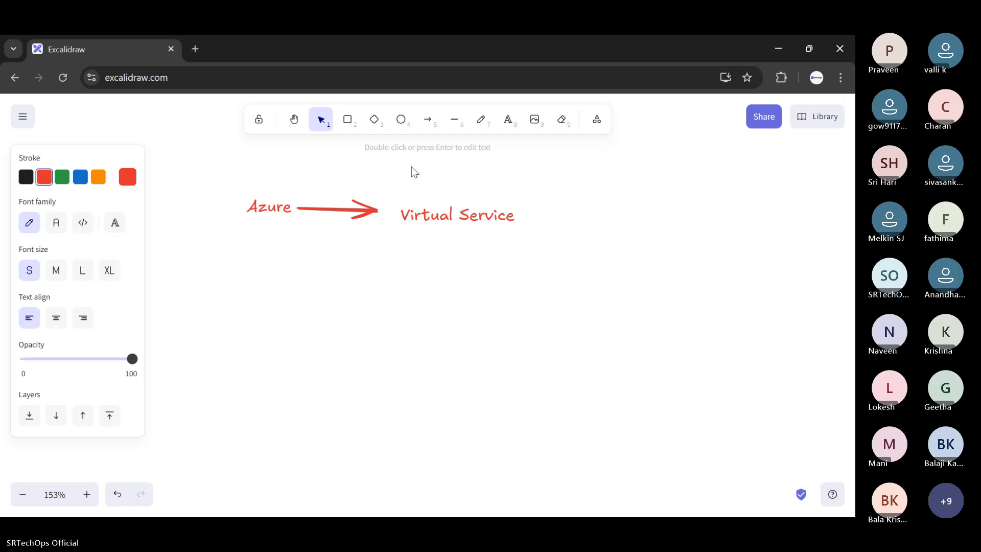
- Draw a diagonal arrow down from "Virtual Service" and add the text "VM Resource" at its tip
{"action": "left_click", "coordinate": [427, 119]}
{"action": "left_click_drag", "start_coordinate": [503, 235], "coordinate": [565, 319]}
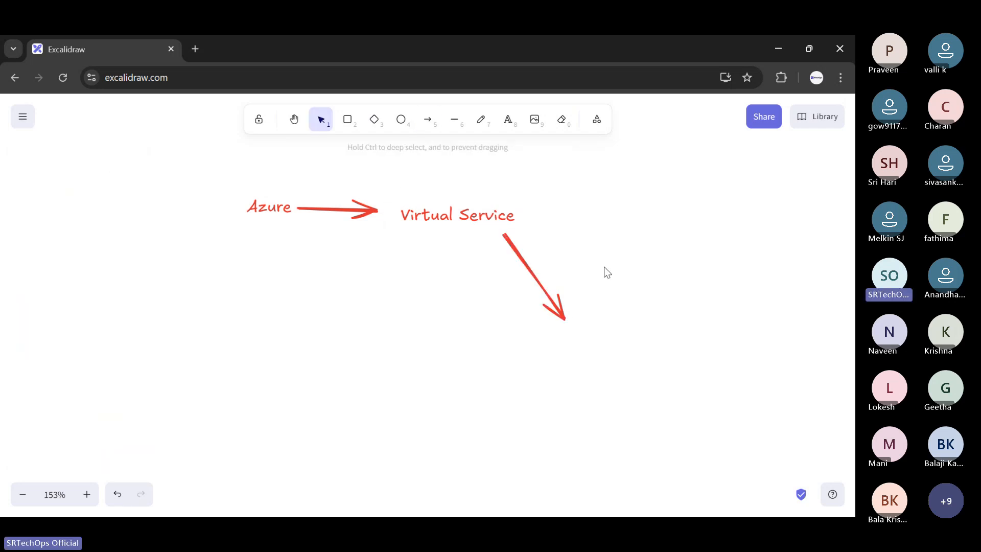
{"action": "left_click", "coordinate": [508, 119]}
{"action": "left_click", "coordinate": [597, 317]}
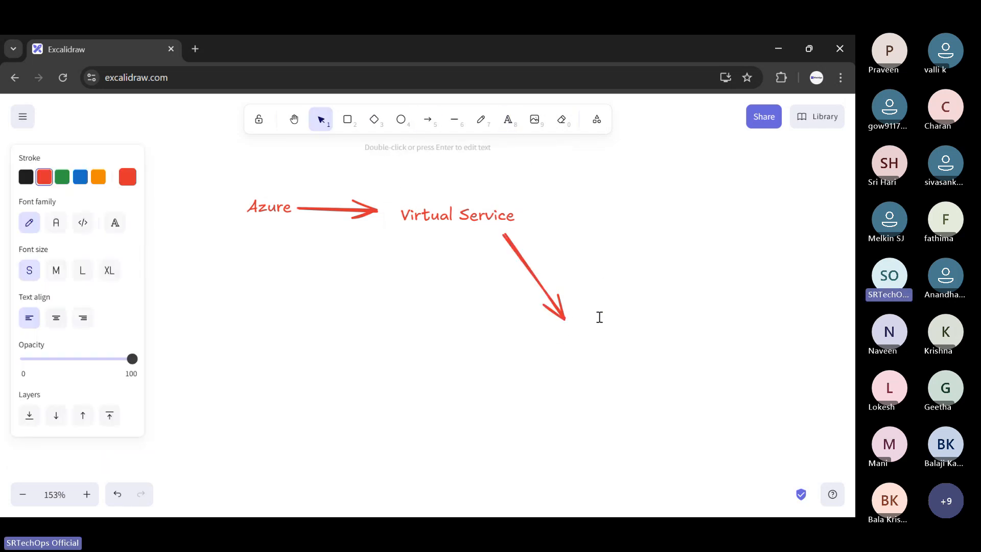
{"action": "type", "text": "VM Resource"}
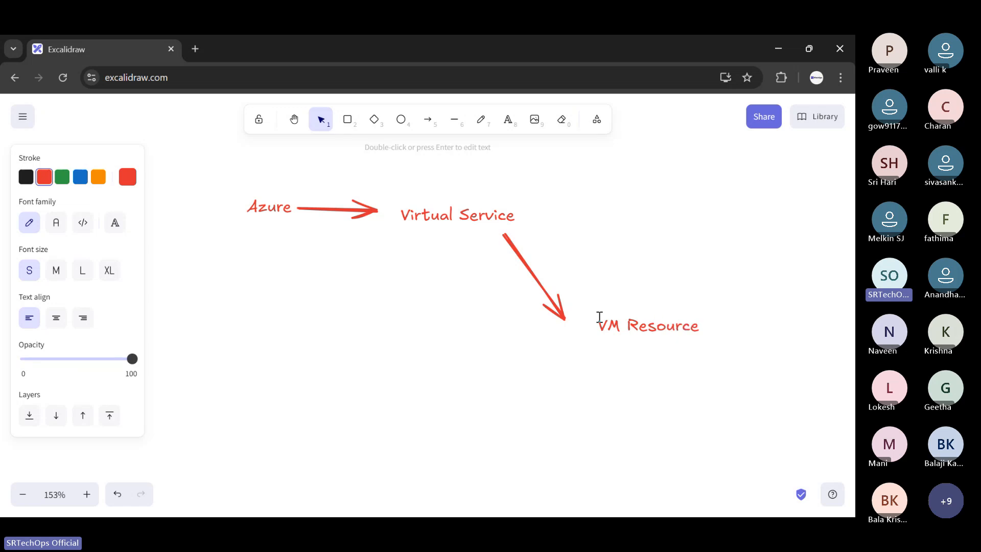
- Add the text "(linux VM)" to the right of "VM Resource"
{"action": "left_click", "coordinate": [507, 120]}
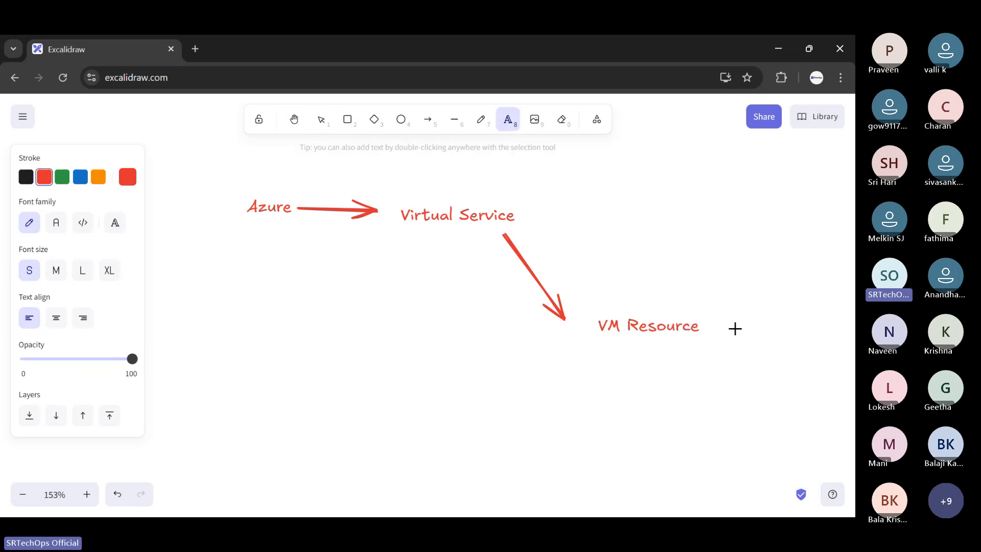
{"action": "left_click", "coordinate": [713, 329]}
{"action": "type", "text": "("}
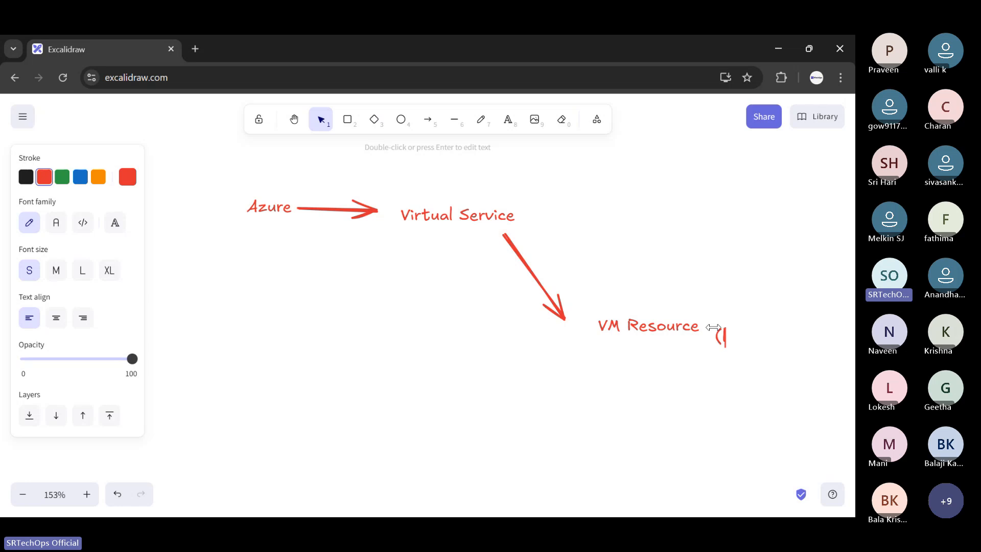
{"action": "type", "text": "linux VM"}
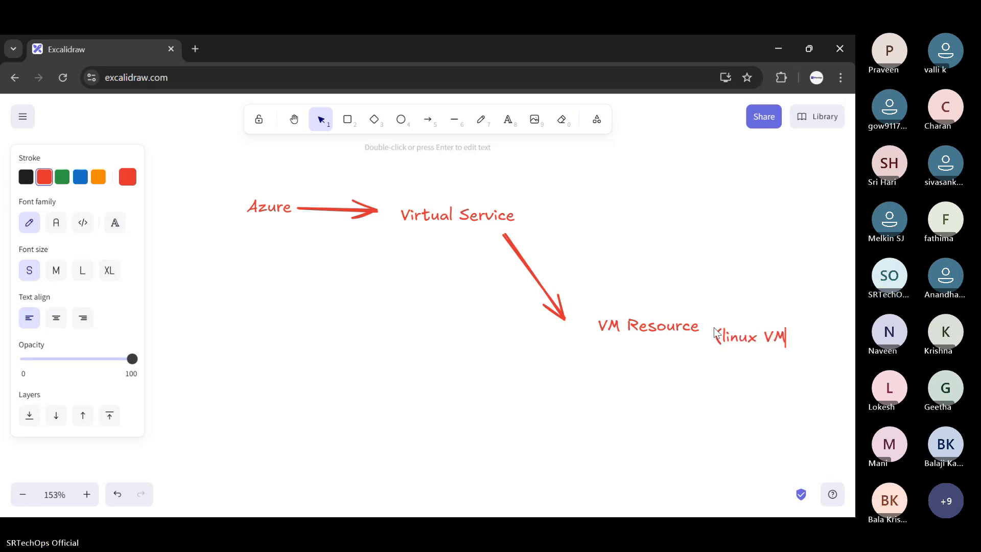
{"action": "type", "text": ")"}
{"action": "left_click", "coordinate": [715, 406]}
- Adjust the size and position of the "(linux VM)" label to line up beside "VM Resource"
{"action": "left_click", "coordinate": [754, 346]}
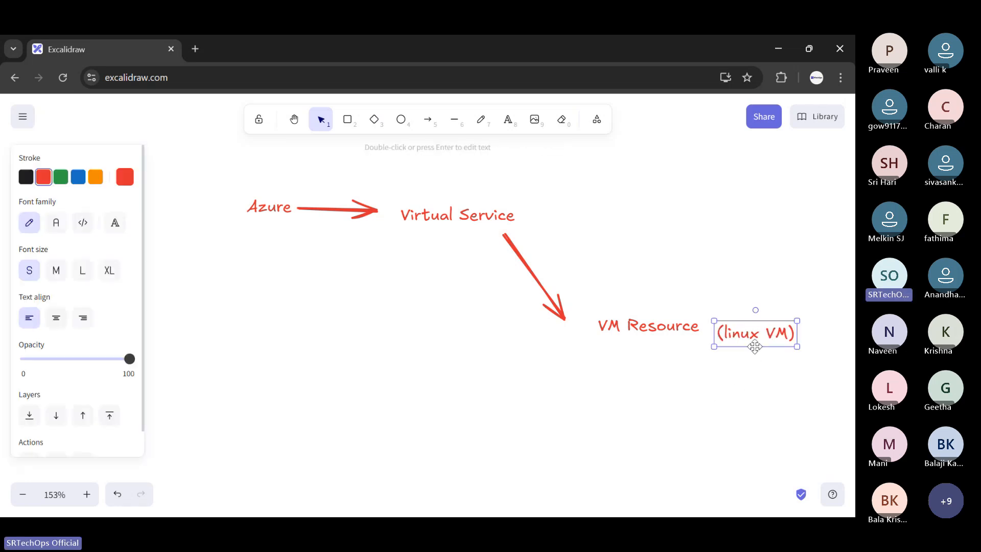
{"action": "mouse_move", "coordinate": [755, 346]}
{"action": "left_mouse_down"}
{"action": "mouse_move", "coordinate": [758, 327]}
{"action": "mouse_move", "coordinate": [750, 338]}
{"action": "left_mouse_up"}
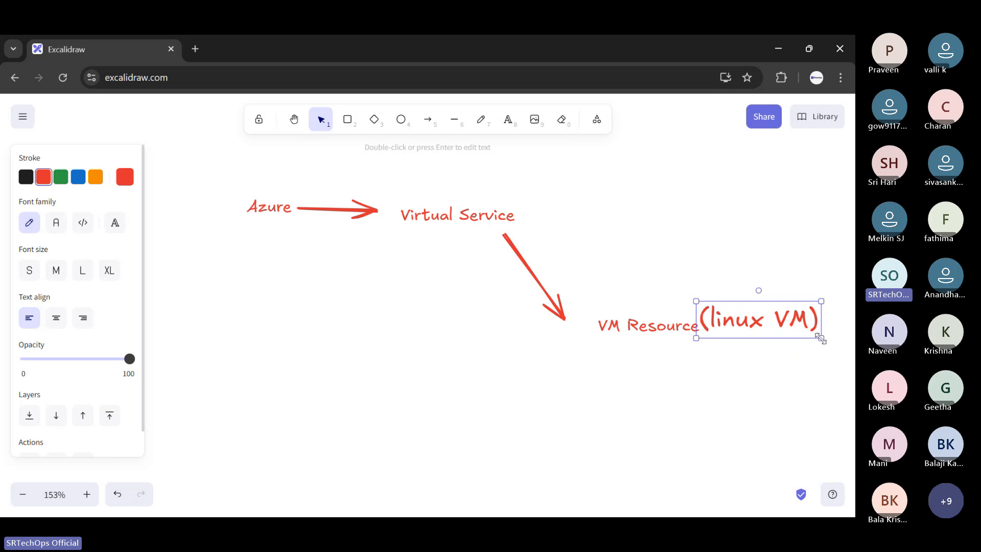
{"action": "left_click_drag", "start_coordinate": [821, 338], "coordinate": [762, 321]}
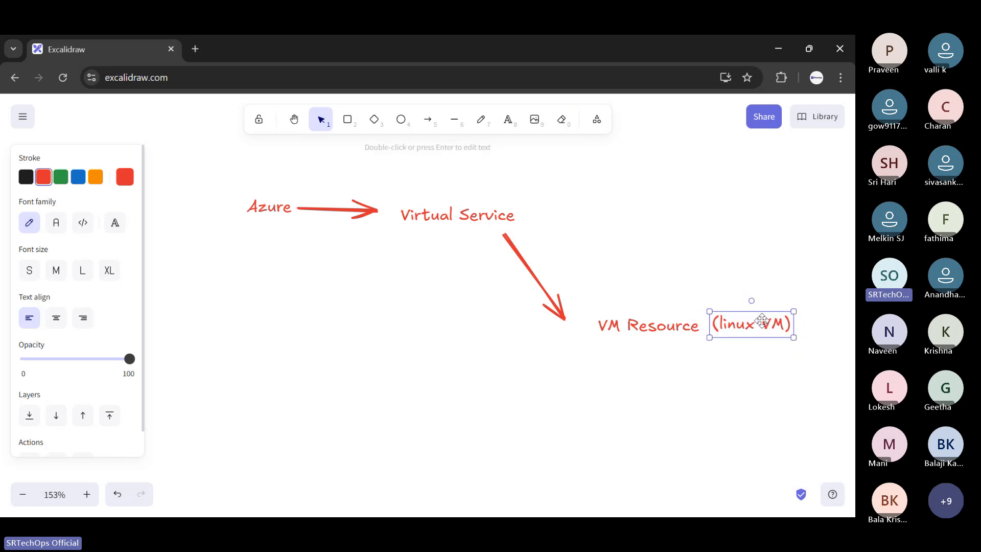
{"action": "left_click", "coordinate": [736, 276]}
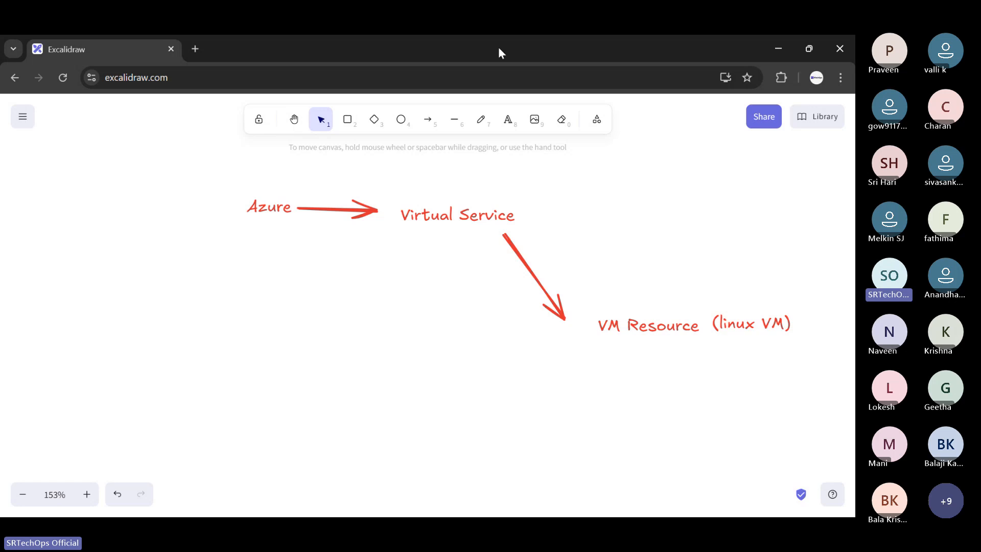
- Add the text "Idea" in the empty area below the Azure diagram and draw a diagonal arrow down from it
{"action": "scroll", "coordinate": [386, 289], "scroll_direction": "down", "scroll_amount": 2}
{"action": "left_click", "coordinate": [508, 119]}
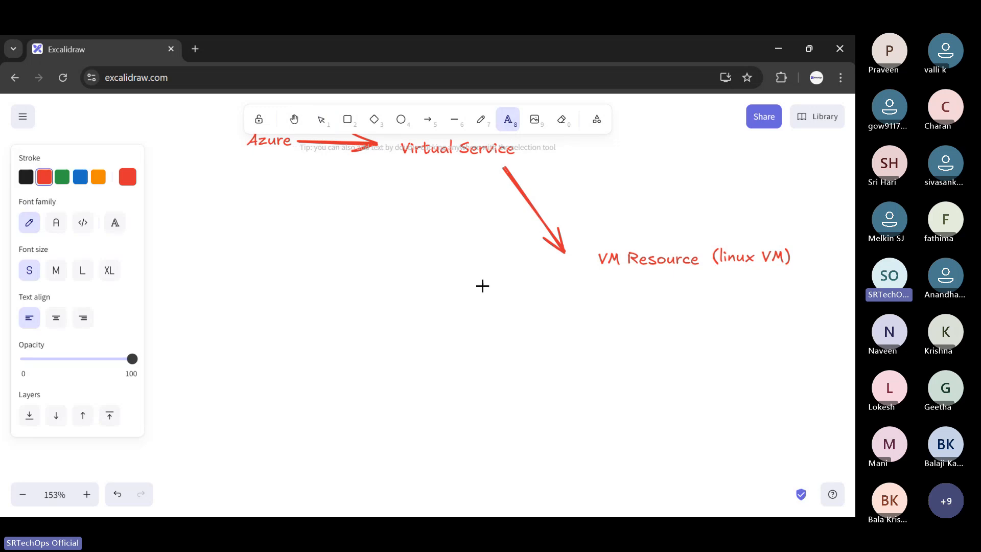
{"action": "scroll", "coordinate": [482, 286], "scroll_direction": "down", "scroll_amount": 2}
{"action": "left_click", "coordinate": [208, 212]}
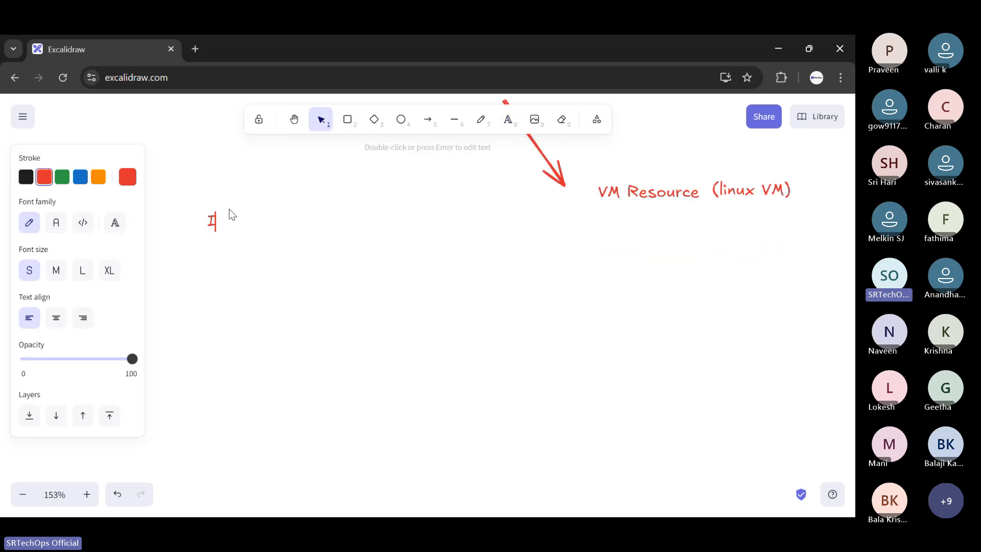
{"action": "type", "text": "Idea"}
{"action": "key", "text": "Escape"}
{"action": "key", "text": "a"}
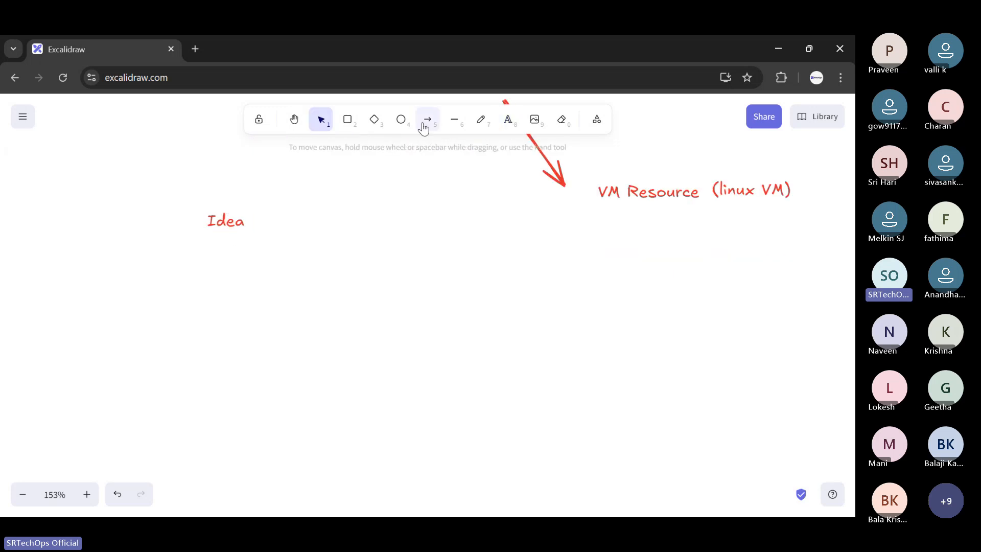
{"action": "left_click_drag", "start_coordinate": [223, 231], "coordinate": [289, 283]}
{"action": "key", "text": "Escape"}
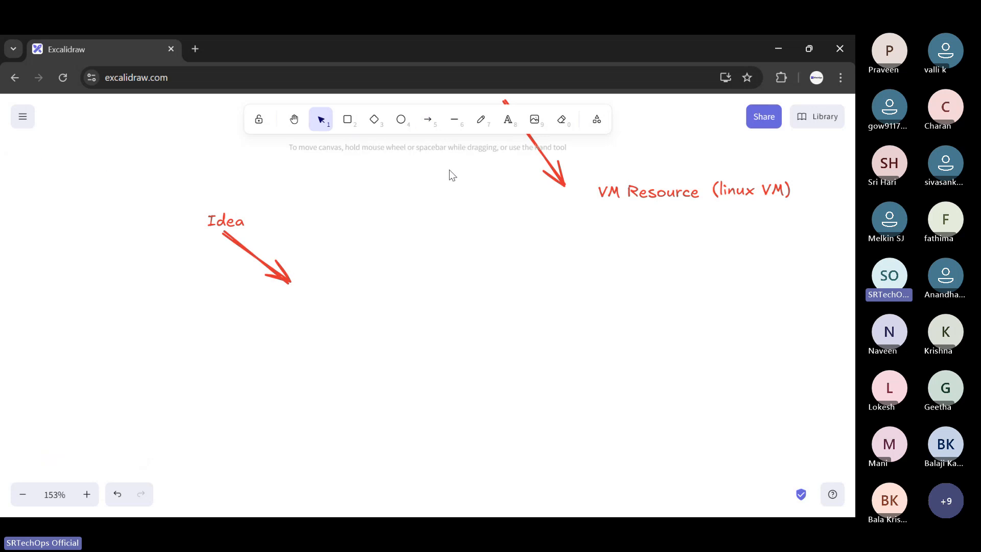
- Add the text "Dev => app" at the tip of the arrow coming from "Idea"
{"action": "left_click", "coordinate": [498, 127]}
{"action": "left_click", "coordinate": [313, 284]}
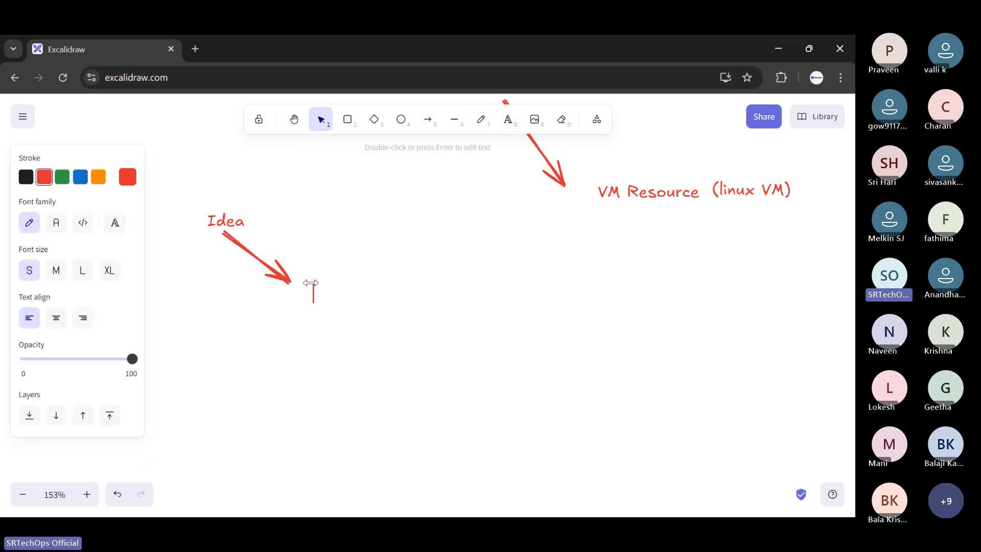
{"action": "type", "text": "Dev"}
{"action": "type", "text": "=> app"}
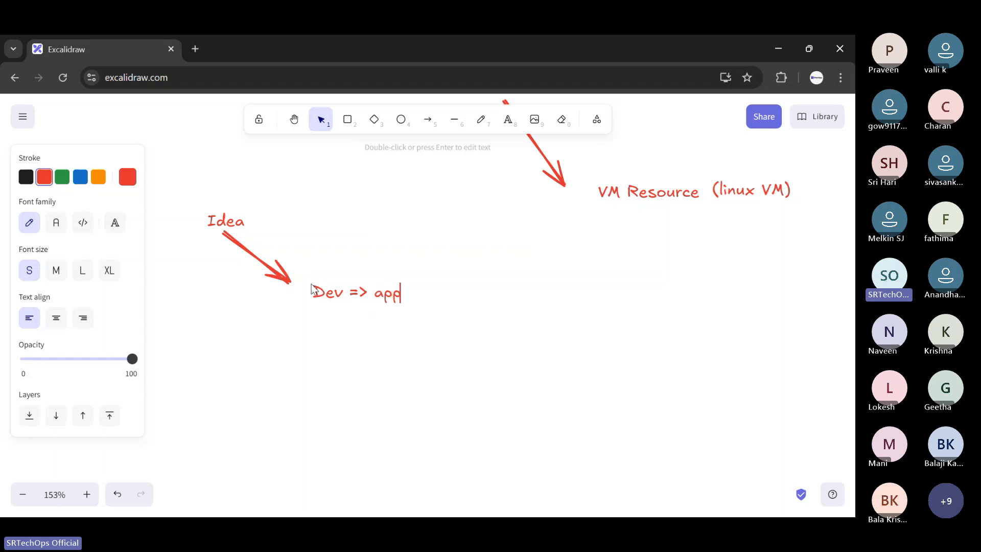
- Insert the word "web" before "app" so the label reads "Dev => web app"
{"action": "key", "text": "Left"}
{"action": "key", "text": "Left"}
{"action": "key", "text": "Left"}
{"action": "type", "text": "wenn"}
{"action": "key", "text": "BackSpace"}
{"action": "key", "text": "BackSpace"}
{"action": "type", "text": "b"}
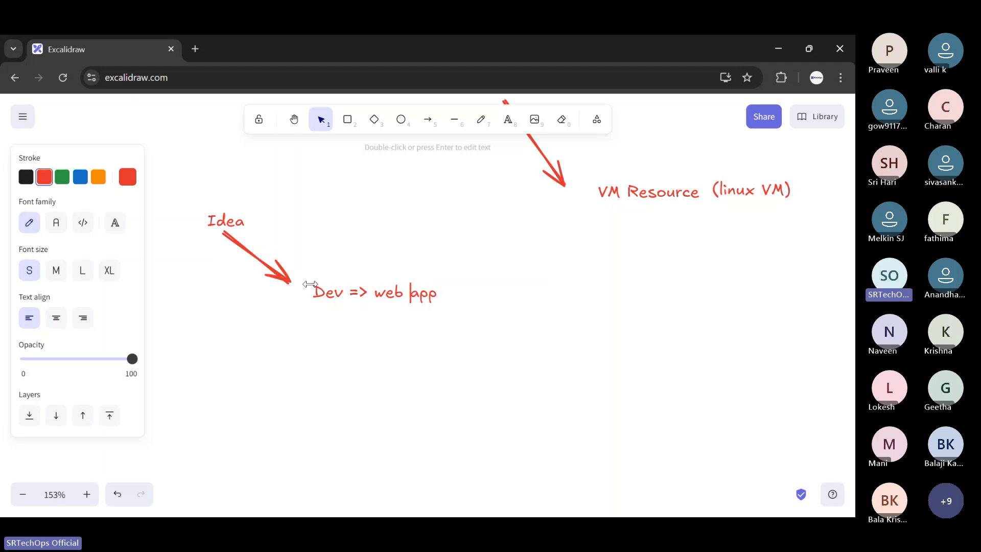
{"action": "key", "text": "Right"}
{"action": "key", "text": "Right"}
{"action": "key", "text": "Right"}
{"action": "type", "text": "or"}
{"action": "key", "text": "BackSpace"}
{"action": "key", "text": "BackSpace"}
{"action": "key", "text": "BackSpace"}
{"action": "left_click", "coordinate": [336, 197]}
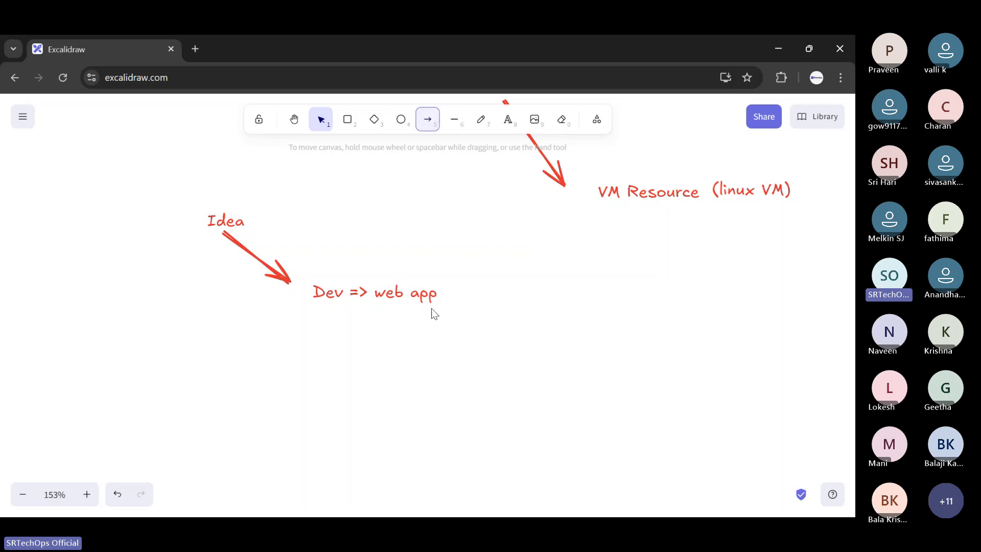
- Open the Netflix website in a new browser tab as a web app example
{"action": "left_click", "coordinate": [202, 45]}
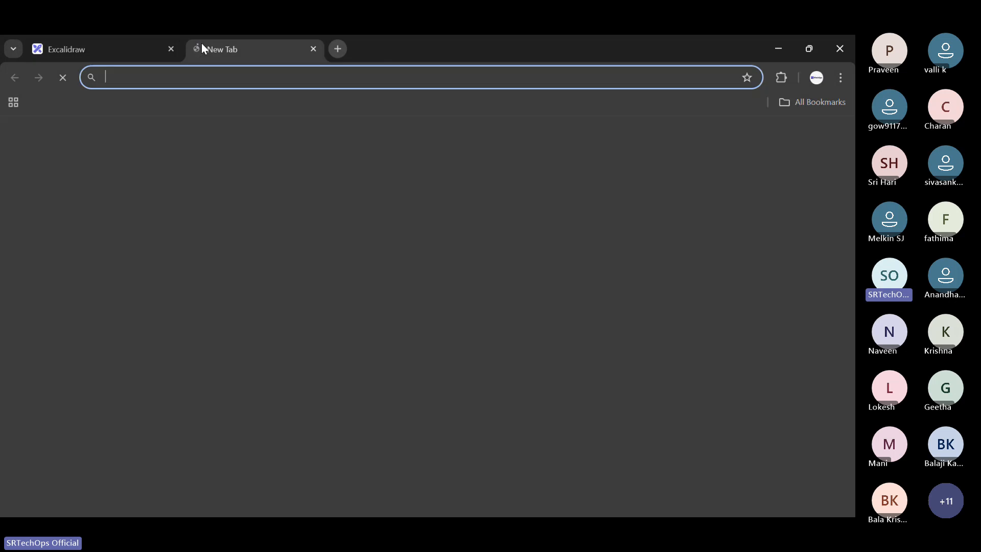
{"action": "type", "text": "net"}
{"action": "key", "text": "Return"}
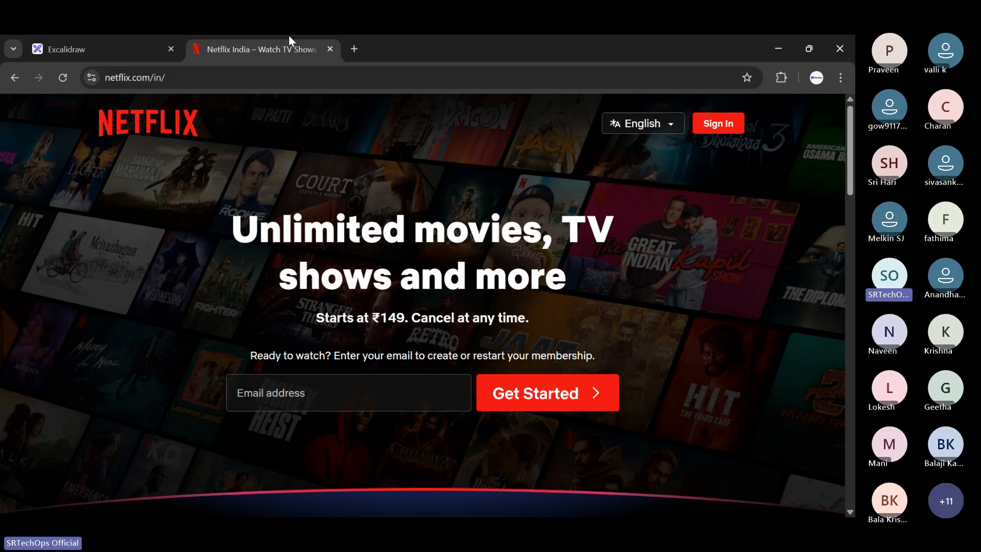
- Return to the Excalidraw drawing and draw an arrow from "web app" sloping down to the right
{"action": "left_click", "coordinate": [100, 36]}
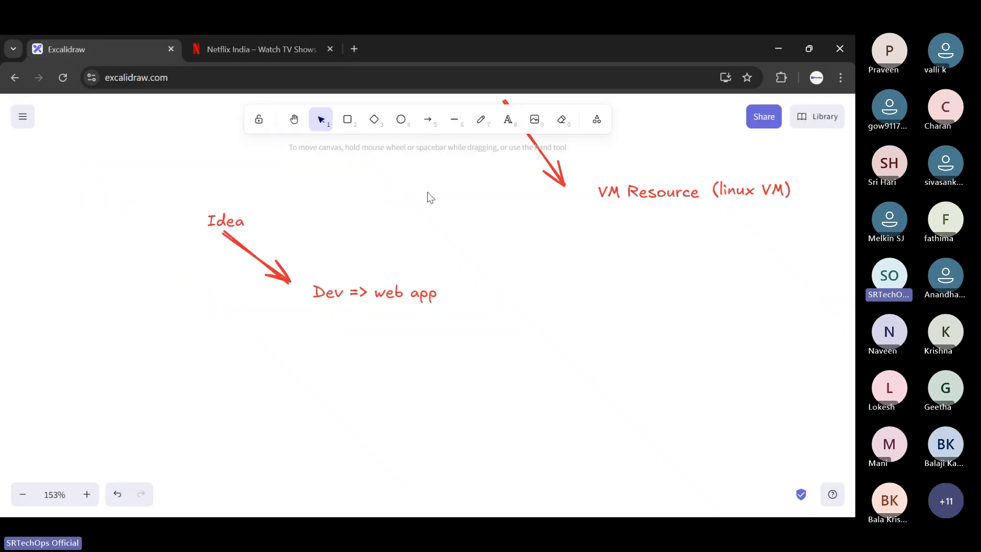
{"action": "left_click", "coordinate": [428, 119]}
{"action": "left_click_drag", "start_coordinate": [445, 292], "coordinate": [522, 322]}
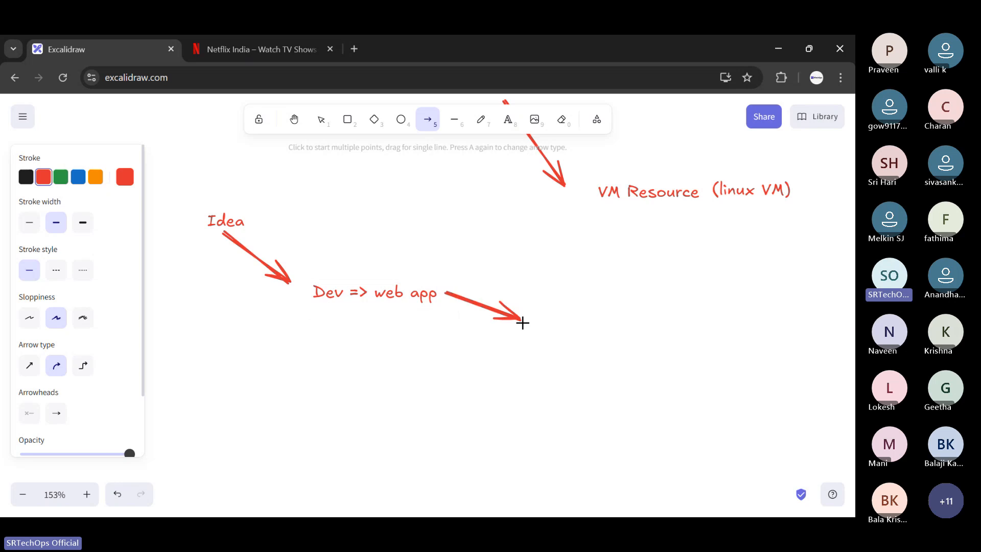
{"action": "left_click", "coordinate": [595, 289]}
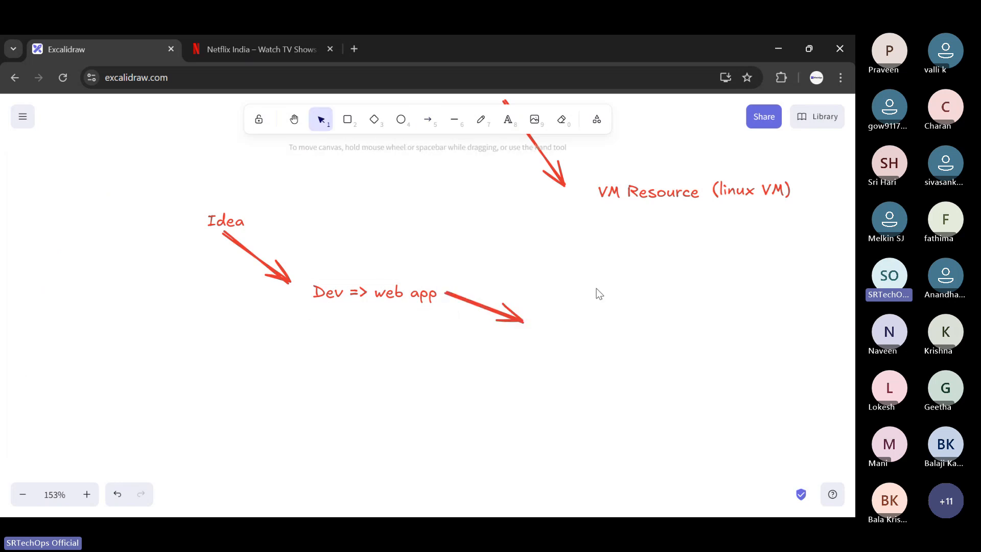
- Draw a wide rounded rectangle below the tip of the arrow coming from "web app"
{"action": "left_click", "coordinate": [351, 128]}
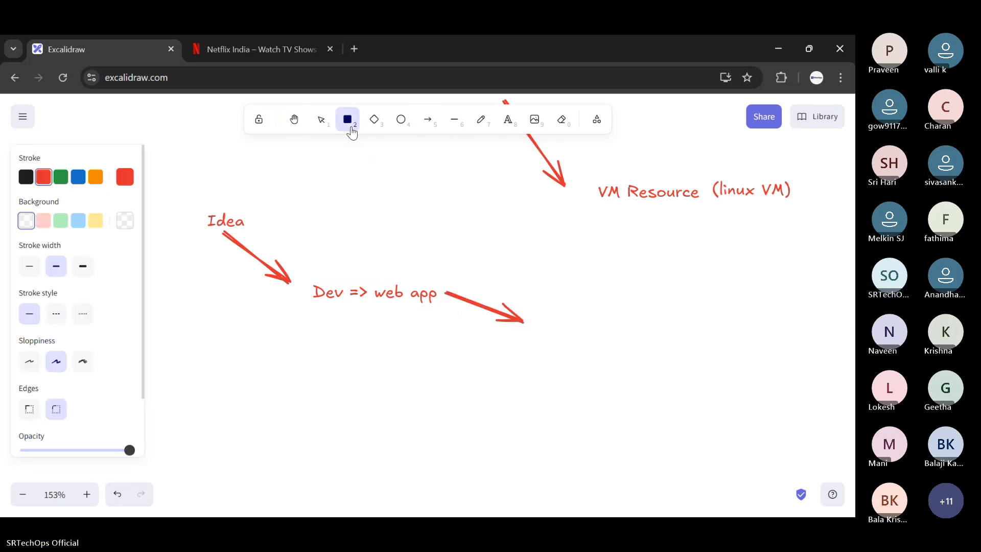
{"action": "scroll", "coordinate": [742, 450], "scroll_direction": "down", "scroll_amount": 1}
{"action": "mouse_move", "coordinate": [514, 293]}
{"action": "left_mouse_down"}
{"action": "mouse_move", "coordinate": [788, 373]}
{"action": "mouse_move", "coordinate": [797, 366]}
{"action": "left_mouse_up"}
- Add the text "physical Hardware" inside the wide rounded rectangle
{"action": "left_click", "coordinate": [508, 120]}
{"action": "left_click", "coordinate": [549, 321]}
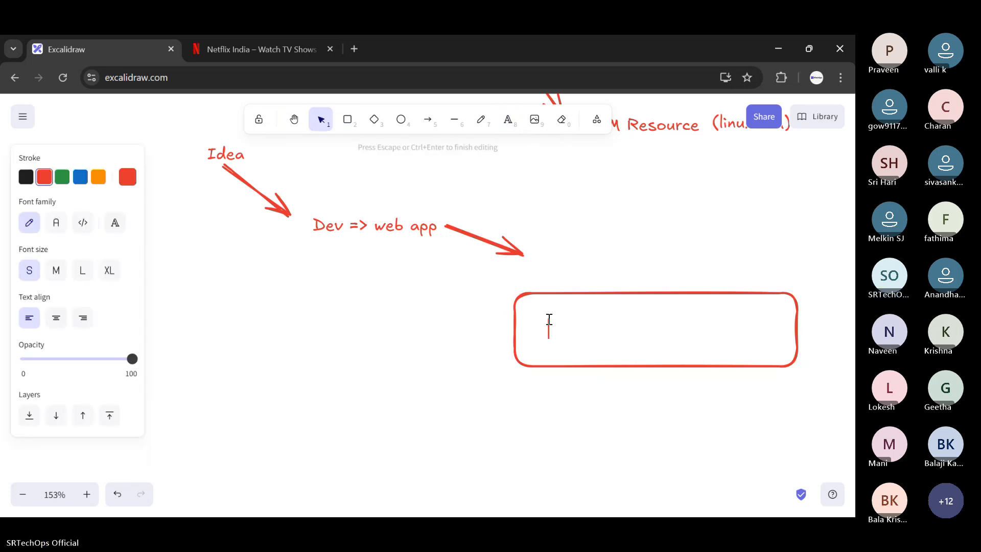
{"action": "type", "text": "physical Hard"}
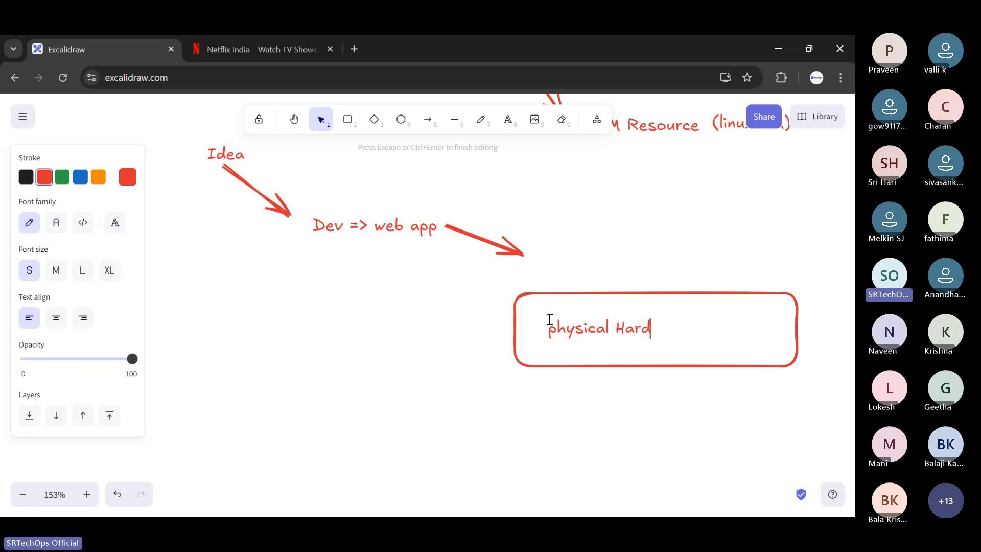
{"action": "type", "text": "ware"}
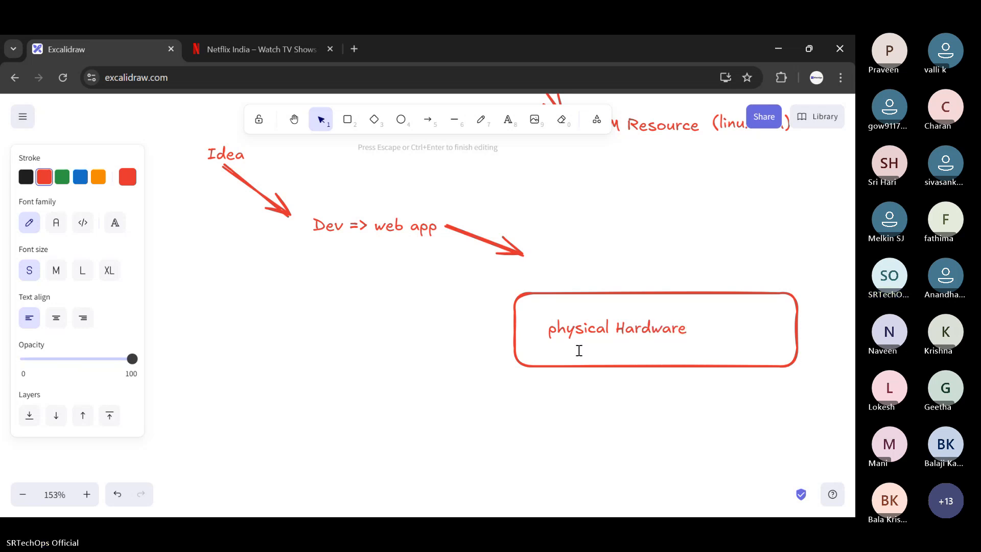
- Move the "physical Hardware" box and its text lower on the canvas, centring the text in the box
{"action": "left_click", "coordinate": [577, 348]}
{"action": "left_click_drag", "start_coordinate": [653, 332], "coordinate": [667, 398]}
{"action": "left_click", "coordinate": [677, 323]}
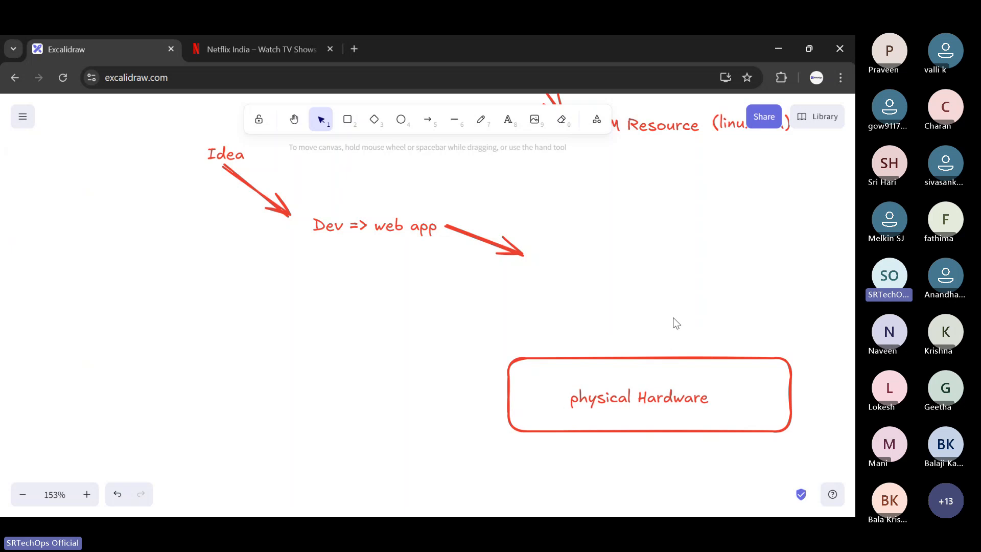
- Add the text "RAM CPU HS" below the "physical Hardware" box and centre it beneath the box
{"action": "left_click", "coordinate": [507, 119]}
{"action": "left_click", "coordinate": [552, 449]}
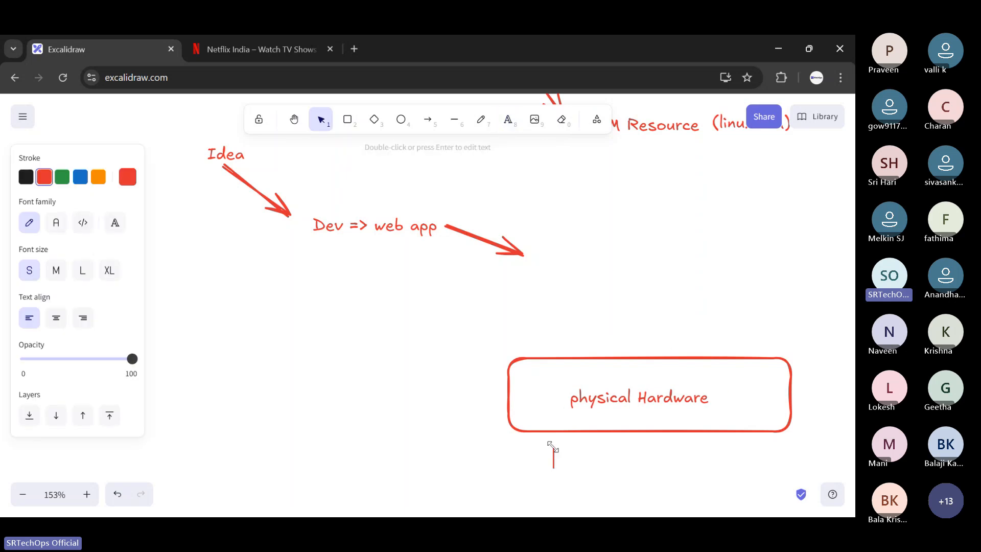
{"action": "type", "text": "RAM CPU HS"}
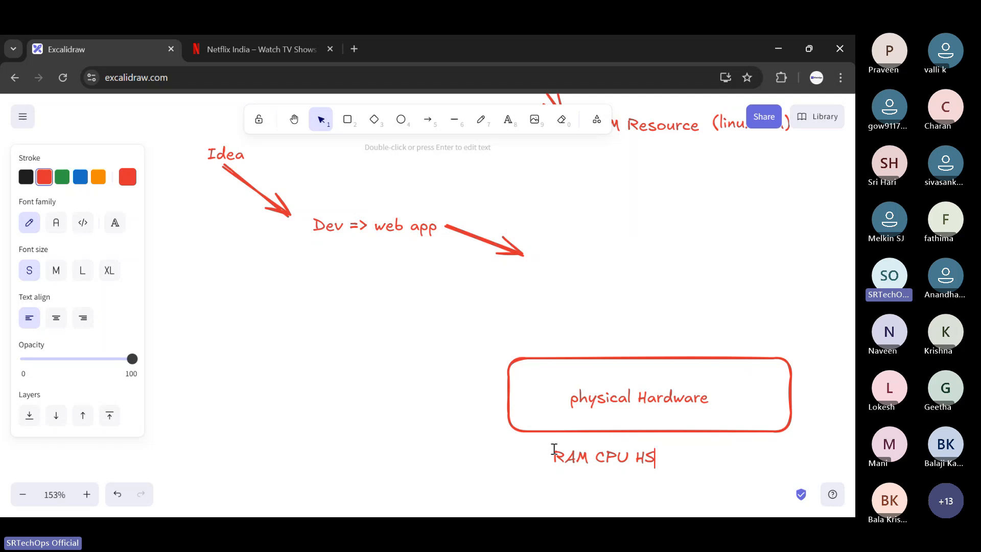
{"action": "left_click", "coordinate": [593, 300]}
{"action": "left_click_drag", "start_coordinate": [616, 451], "coordinate": [664, 450]}
{"action": "left_click", "coordinate": [679, 309]}
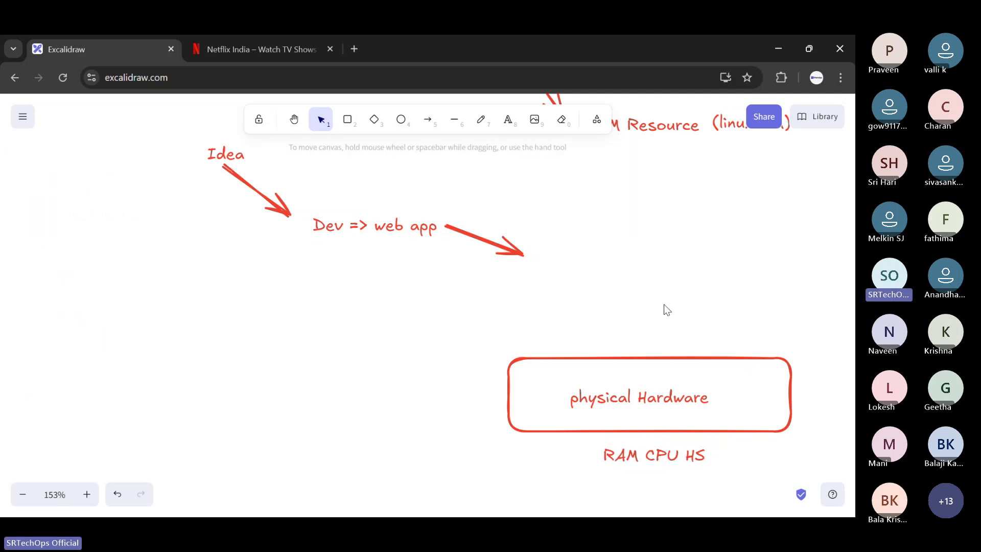
- Draw a slightly narrower rounded rectangle directly above the "physical Hardware" box and label it "OS"
{"action": "left_click", "coordinate": [347, 119]}
{"action": "left_click_drag", "start_coordinate": [517, 302], "coordinate": [729, 336]}
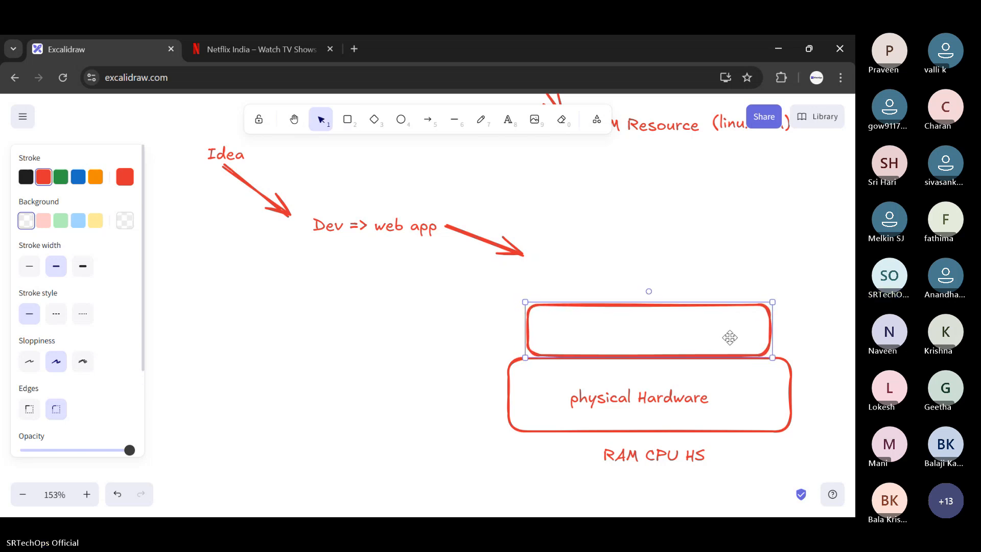
{"action": "key", "text": "Escape"}
{"action": "left_click", "coordinate": [508, 119]}
{"action": "left_click", "coordinate": [626, 325]}
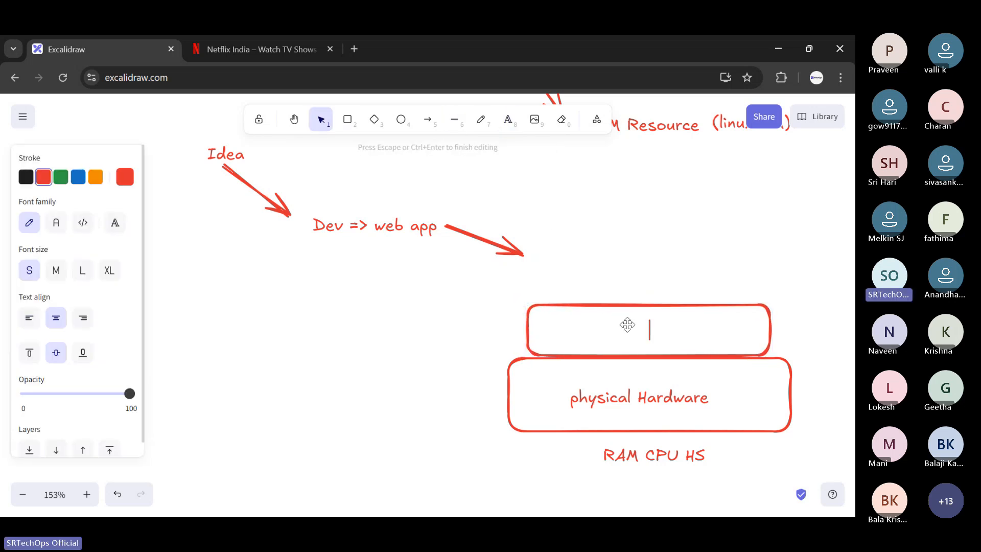
{"action": "type", "text": "OS"}
{"action": "left_click", "coordinate": [620, 287]}
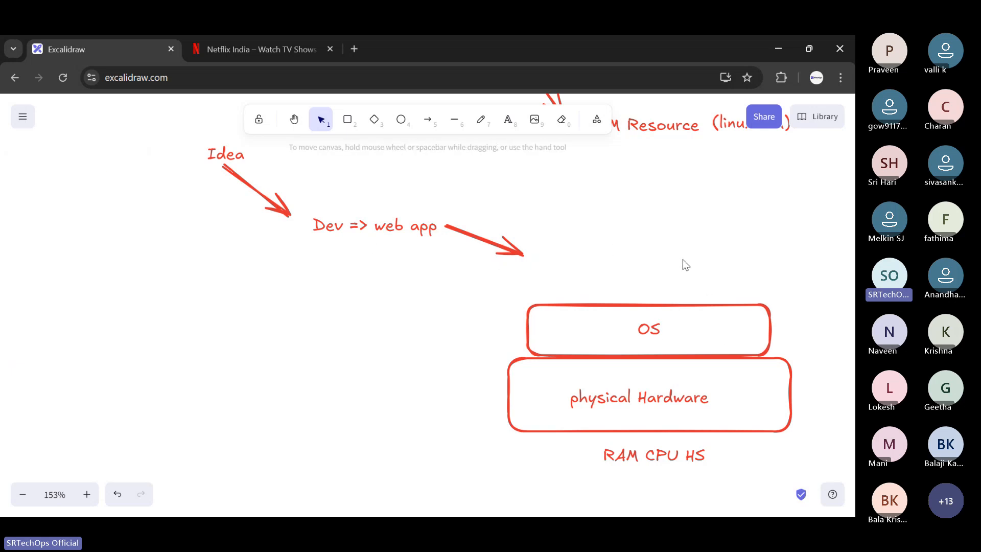
- Delete the arrow leading away from "web app" and enlarge the "Dev => web app" text at the tip of the Idea arrow
{"action": "left_click", "coordinate": [498, 243]}
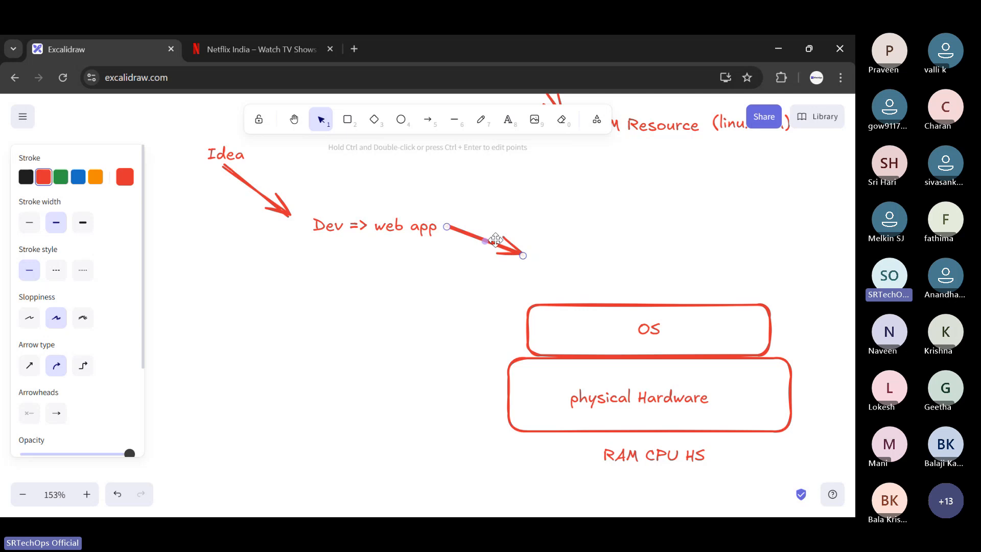
{"action": "key", "text": "Delete"}
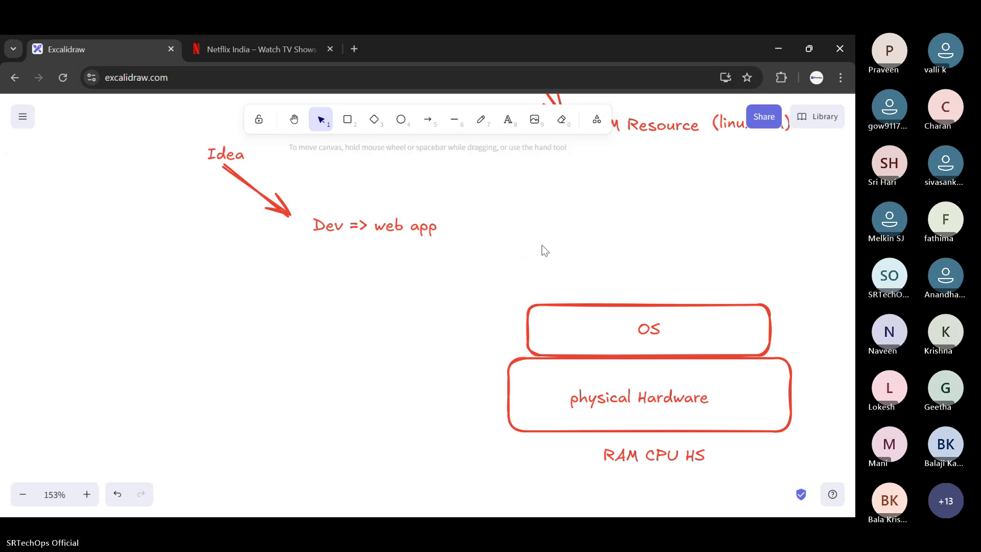
{"action": "left_click_drag", "start_coordinate": [415, 217], "coordinate": [428, 241]}
{"action": "left_click_drag", "start_coordinate": [381, 262], "coordinate": [381, 269]}
{"action": "left_click_drag", "start_coordinate": [381, 255], "coordinate": [323, 265]}
{"action": "left_click_drag", "start_coordinate": [345, 237], "coordinate": [406, 208]}
{"action": "left_click_drag", "start_coordinate": [324, 260], "coordinate": [376, 228]}
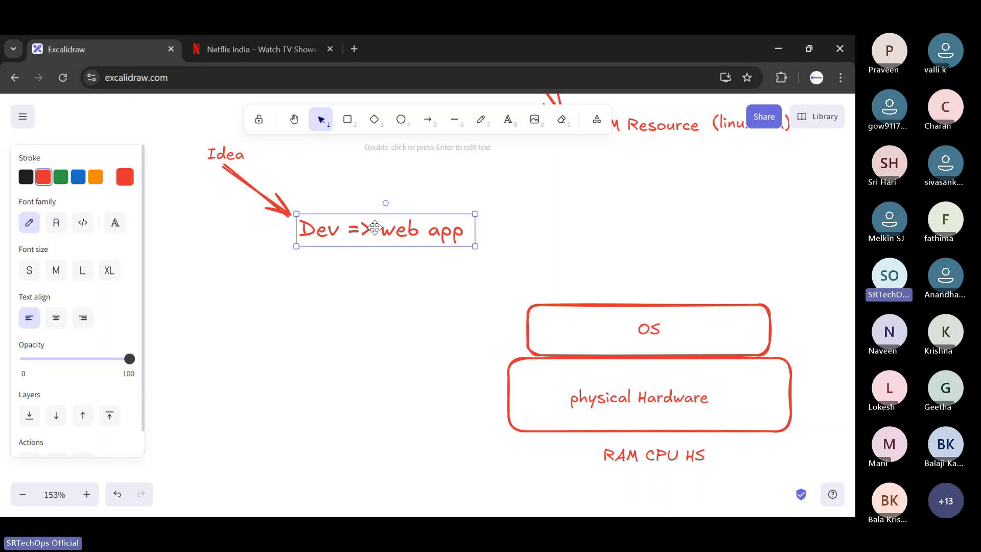
{"action": "left_click", "coordinate": [409, 181]}
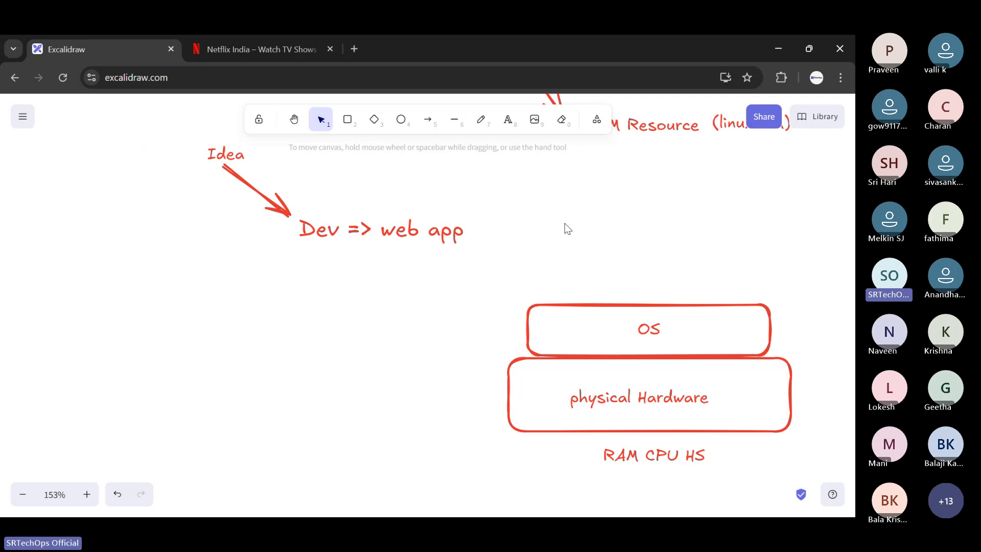
- Add the text "Apache" centred just above the "OS" box
{"action": "left_click", "coordinate": [508, 120]}
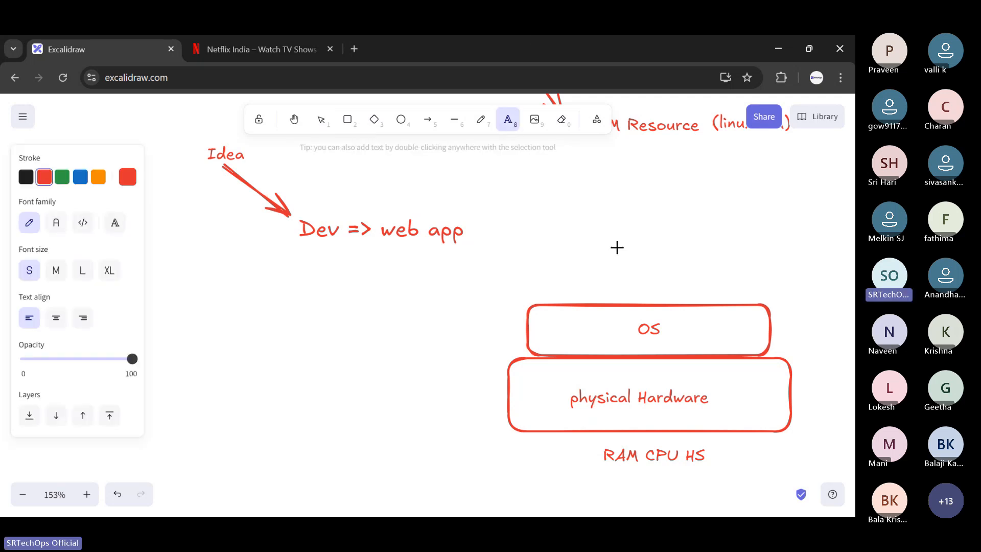
{"action": "left_click", "coordinate": [634, 284]}
{"action": "type", "text": "Serv"}
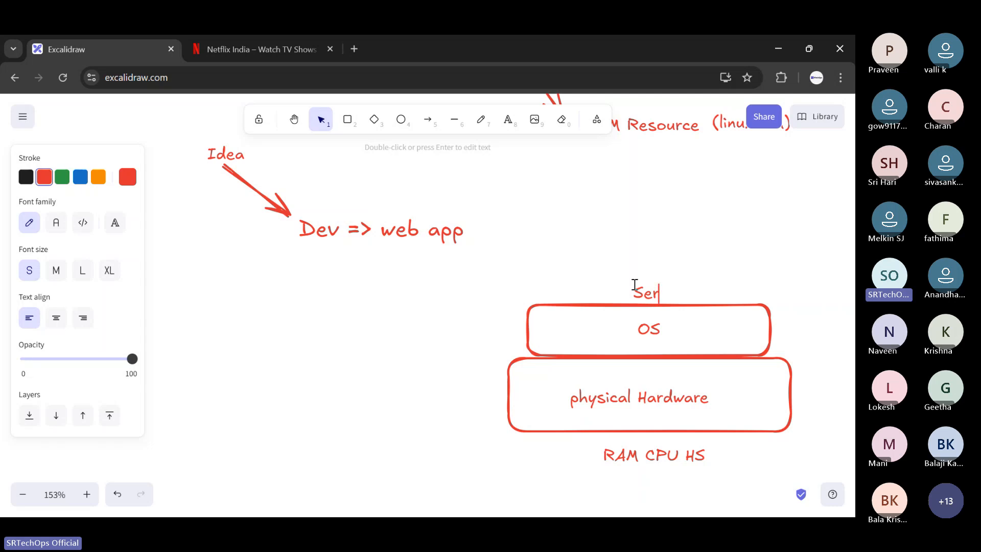
{"action": "key", "text": "BackSpace"}
{"action": "type", "text": "Apache"}
{"action": "left_click", "coordinate": [728, 232]}
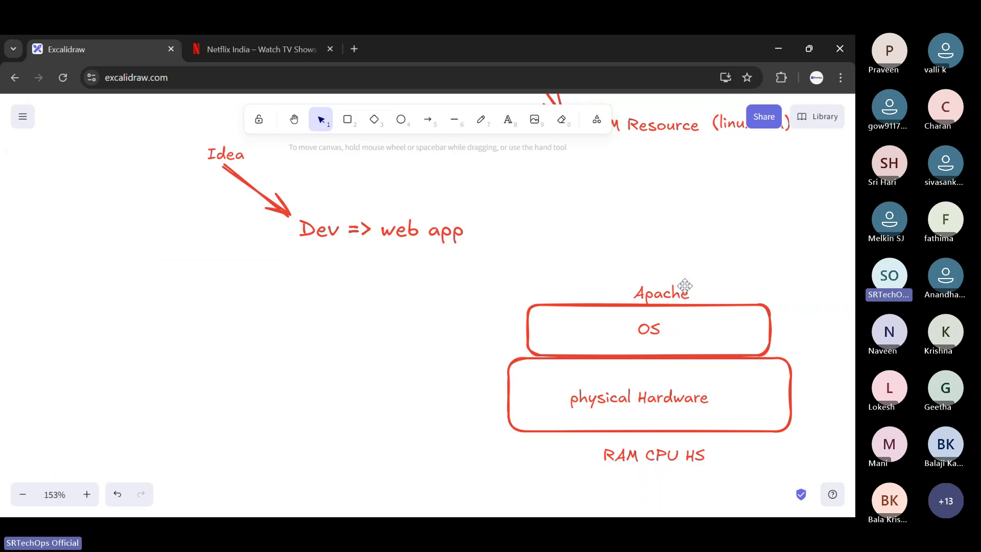
{"action": "left_click_drag", "start_coordinate": [684, 289], "coordinate": [675, 279]}
{"action": "left_click", "coordinate": [673, 245]}
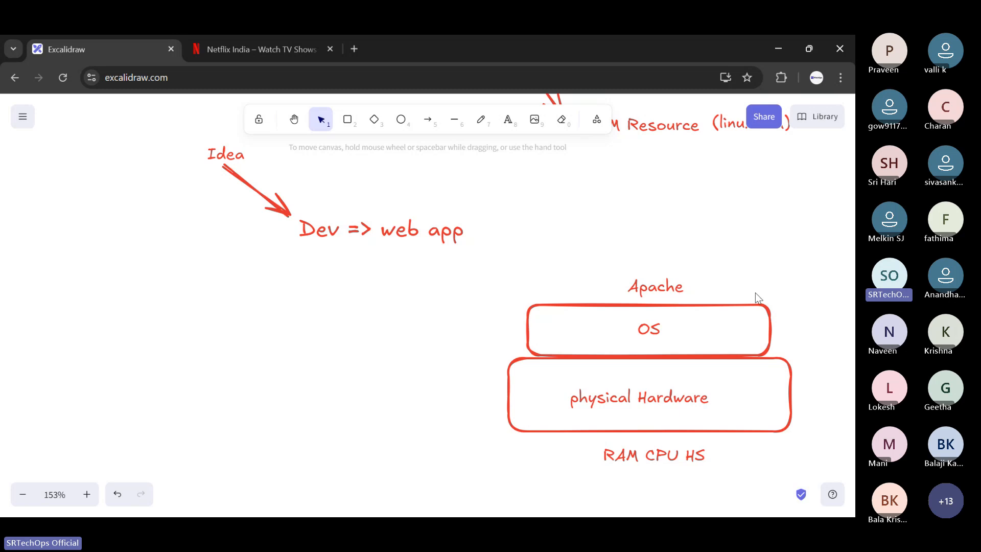
- Paste a separate "web app" text and place it above "Apache"
{"action": "mouse_move", "coordinate": [417, 230]}
{"action": "left_mouse_down"}
{"action": "mouse_move", "coordinate": [511, 229]}
{"action": "mouse_move", "coordinate": [422, 223]}
{"action": "left_mouse_up"}
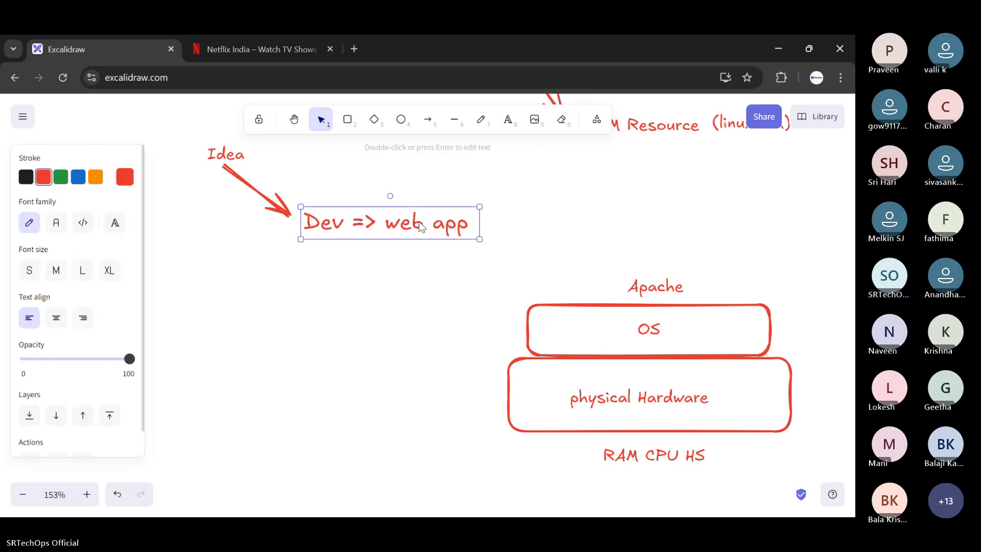
{"action": "left_click", "coordinate": [533, 222]}
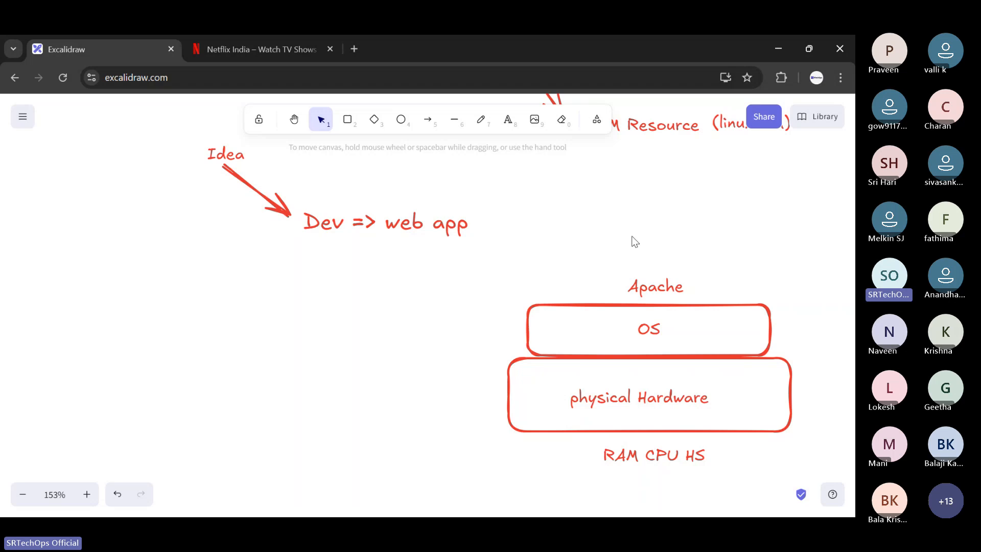
{"action": "key", "text": "ctrl+v"}
{"action": "left_click_drag", "start_coordinate": [639, 232], "coordinate": [669, 252]}
{"action": "left_click", "coordinate": [694, 206]}
{"action": "left_click", "coordinate": [558, 160]}
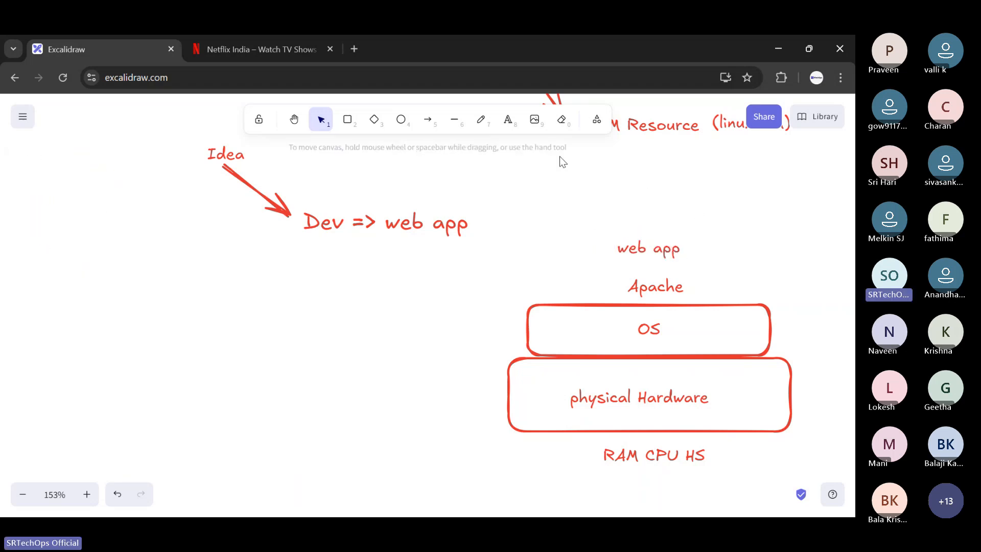
- Draw an arrow from the upper "web app" text sloping down to the left and add the text "HTML CSS JS" below its tip
{"action": "left_click", "coordinate": [428, 119]}
{"action": "left_click_drag", "start_coordinate": [613, 235], "coordinate": [380, 320]}
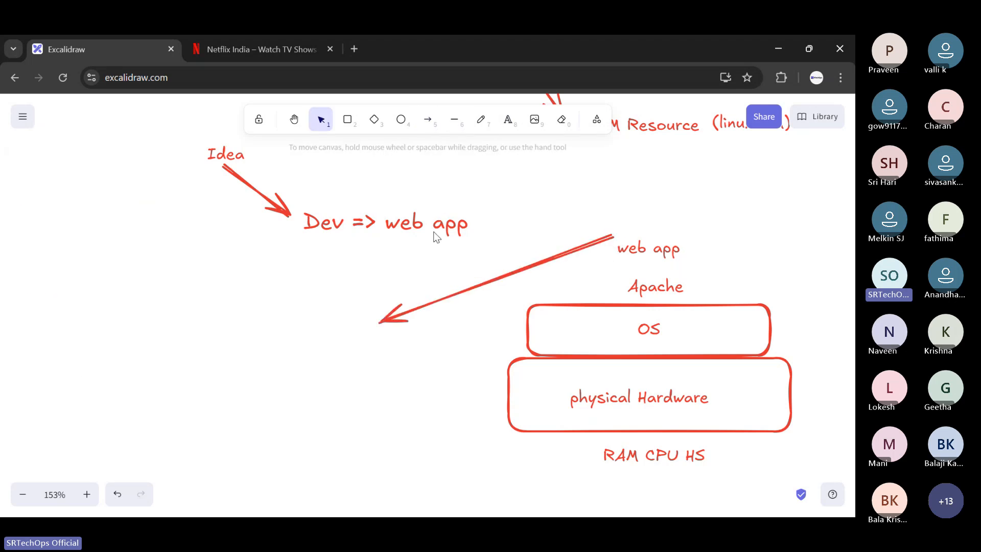
{"action": "left_click", "coordinate": [507, 120]}
{"action": "left_click", "coordinate": [351, 343]}
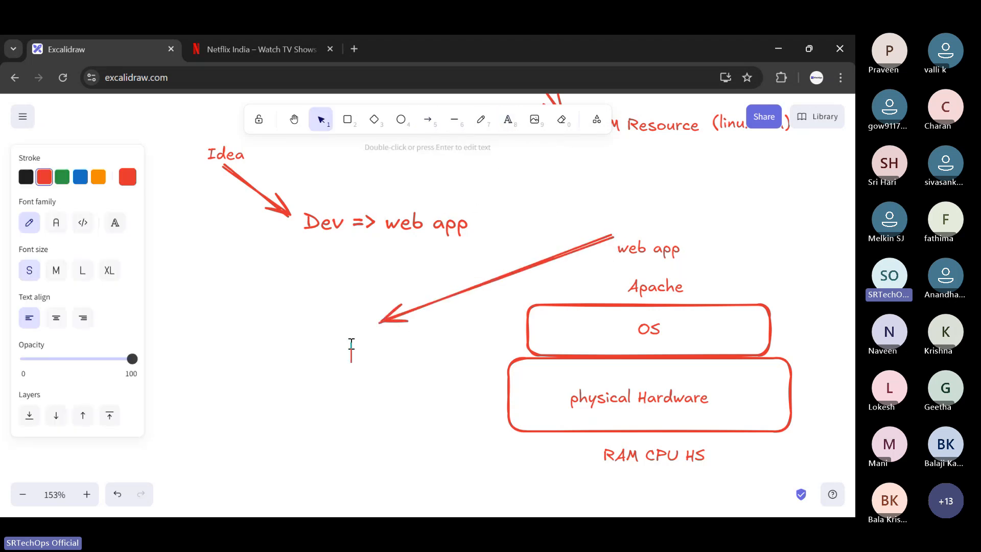
{"action": "type", "text": "HTML CSS JS"}
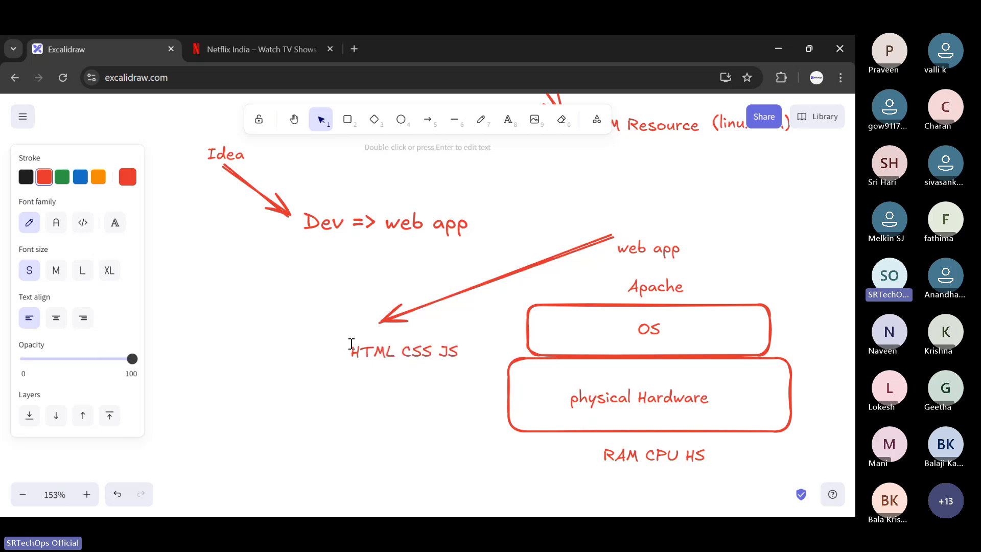
{"action": "double_click", "coordinate": [454, 344]}
{"action": "left_click", "coordinate": [402, 396]}
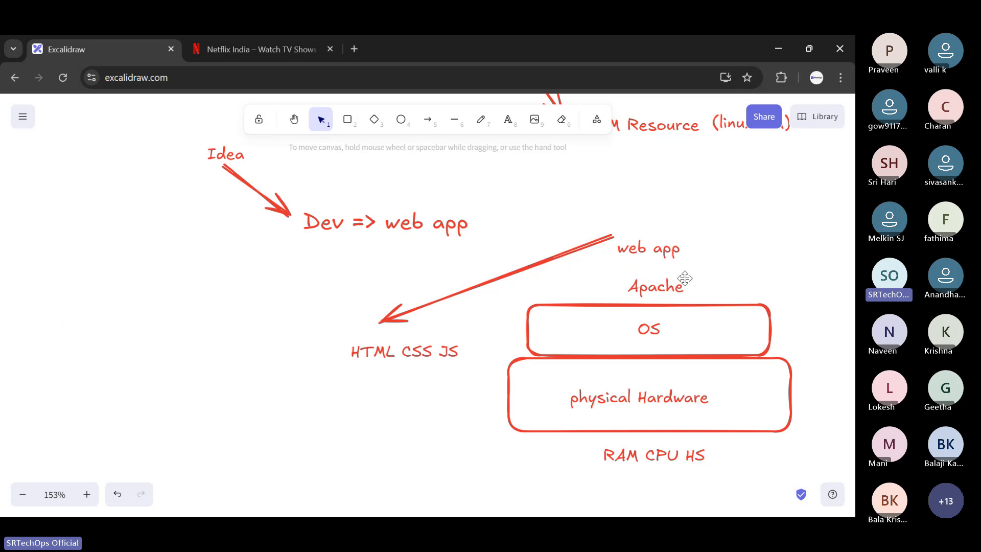
- Colour the "HTML CSS JS" text blue and place it well below and to the left of the long arrow's tip
{"action": "mouse_move", "coordinate": [417, 352]}
{"action": "left_mouse_down"}
{"action": "mouse_move", "coordinate": [507, 258]}
{"action": "mouse_move", "coordinate": [655, 219]}
{"action": "left_mouse_up"}
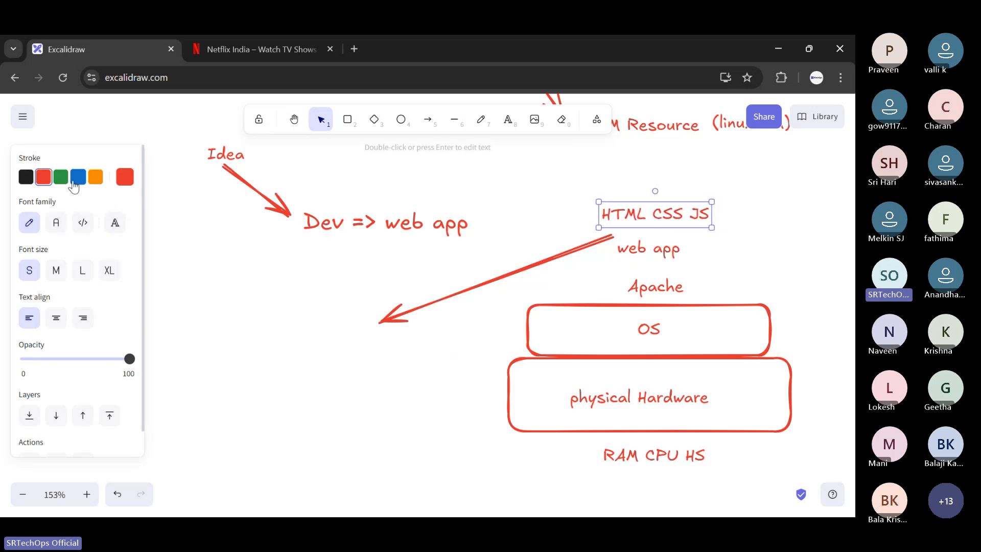
{"action": "left_click", "coordinate": [77, 178]}
{"action": "double_click", "coordinate": [249, 285]}
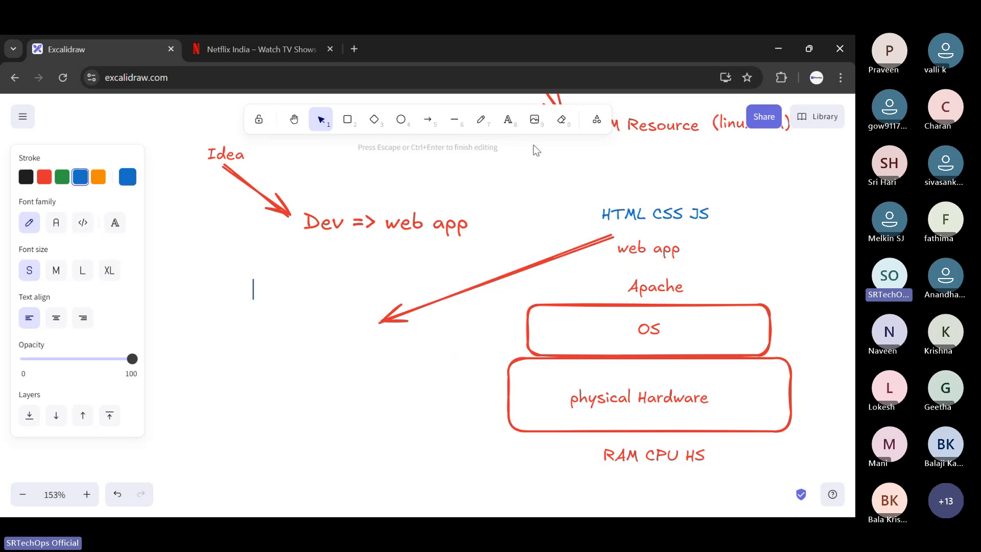
{"action": "left_click_drag", "start_coordinate": [680, 209], "coordinate": [302, 423]}
{"action": "key", "text": "Escape"}
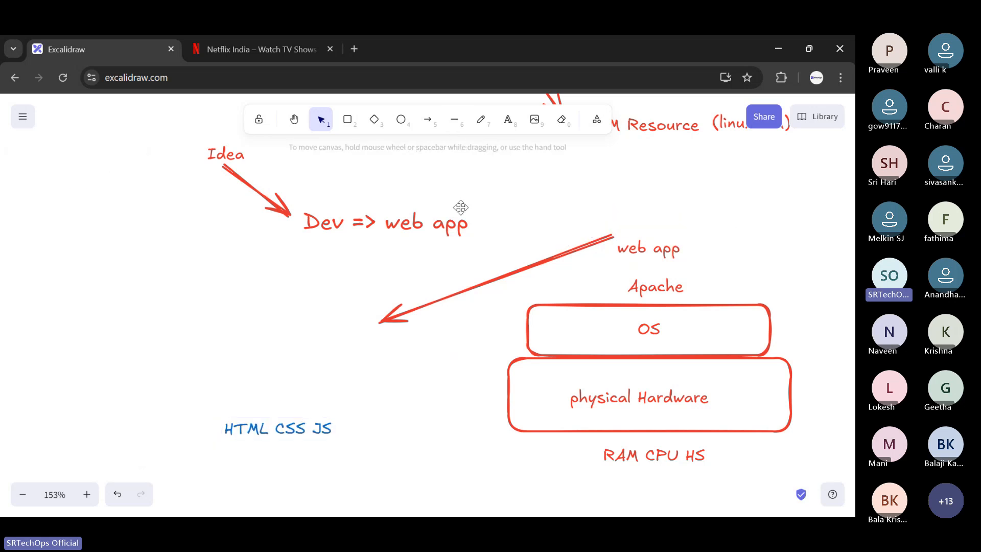
- Add a text reading "python" to the right of "HTML CSS JS" and replace its wording with "java"
{"action": "key", "text": "t"}
{"action": "left_click", "coordinate": [350, 422]}
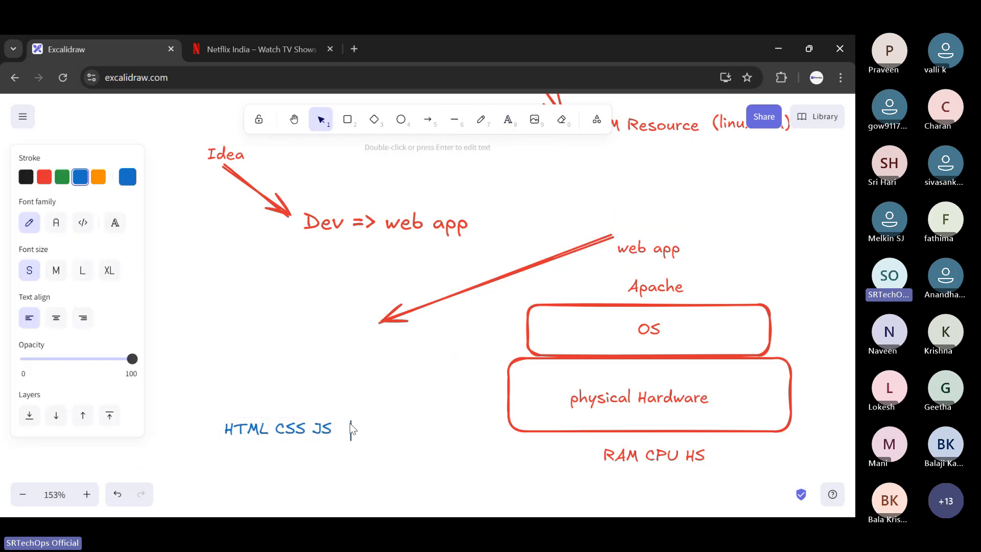
{"action": "type", "text": "python"}
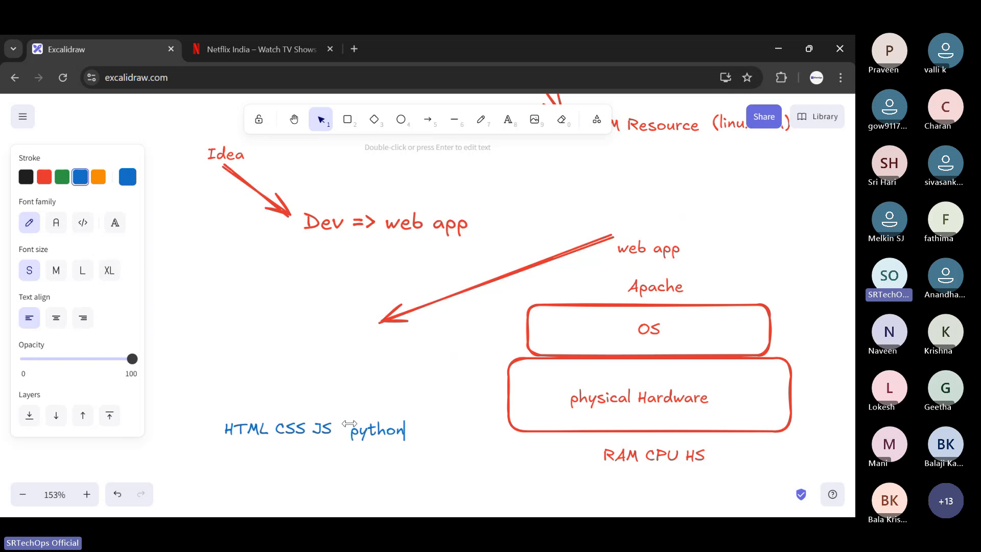
{"action": "key", "text": "BackSpace"}
{"action": "key", "text": "BackSpace"}
{"action": "key", "text": "BackSpace"}
{"action": "key", "text": "BackSpace"}
{"action": "key", "text": "BackSpace"}
{"action": "key", "text": "BackSpace"}
{"action": "type", "text": "java"}
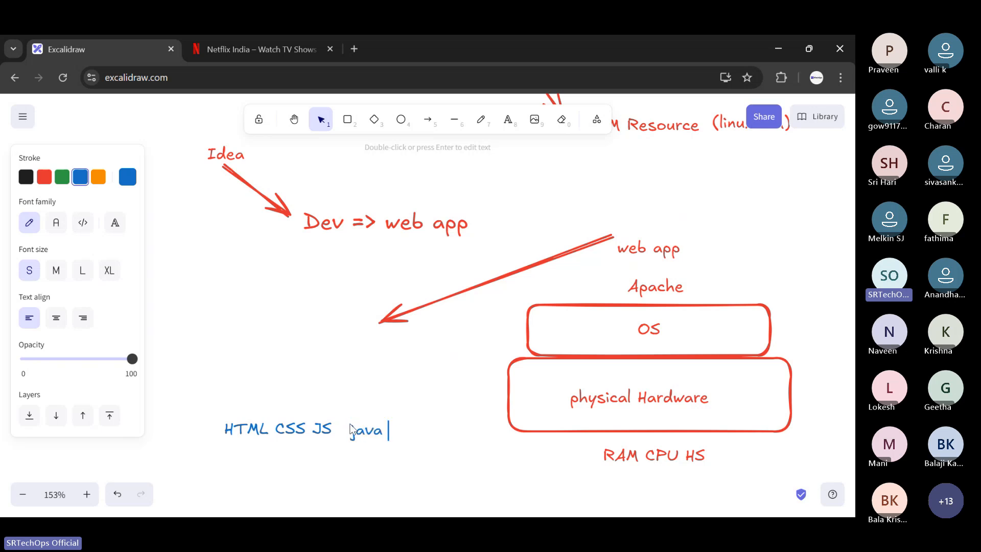
- Change the "java" text to "php" and move it above "HTML CSS JS"
{"action": "key", "text": "BackSpace"}
{"action": "key", "text": "BackSpace"}
{"action": "key", "text": "BackSpace"}
{"action": "key", "text": "BackSpace"}
{"action": "type", "text": "phpp"}
{"action": "key", "text": "Escape"}
{"action": "left_click_drag", "start_coordinate": [363, 424], "coordinate": [293, 351]}
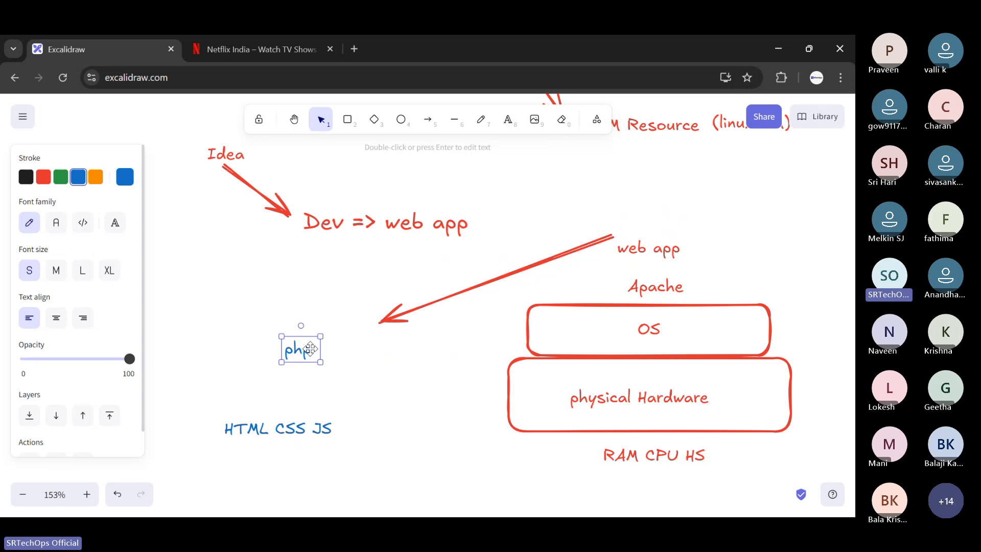
{"action": "left_click_drag", "start_coordinate": [310, 349], "coordinate": [312, 348]}
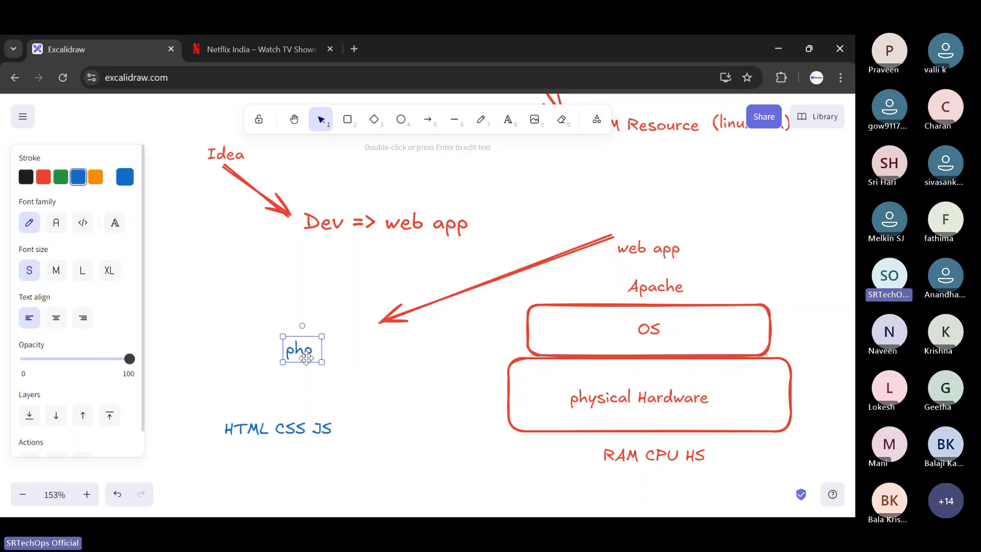
- Add the text "Python" in the empty area below and to the right of "HTML CSS JS"
{"action": "scroll", "coordinate": [306, 355], "scroll_direction": "down", "scroll_amount": 5}
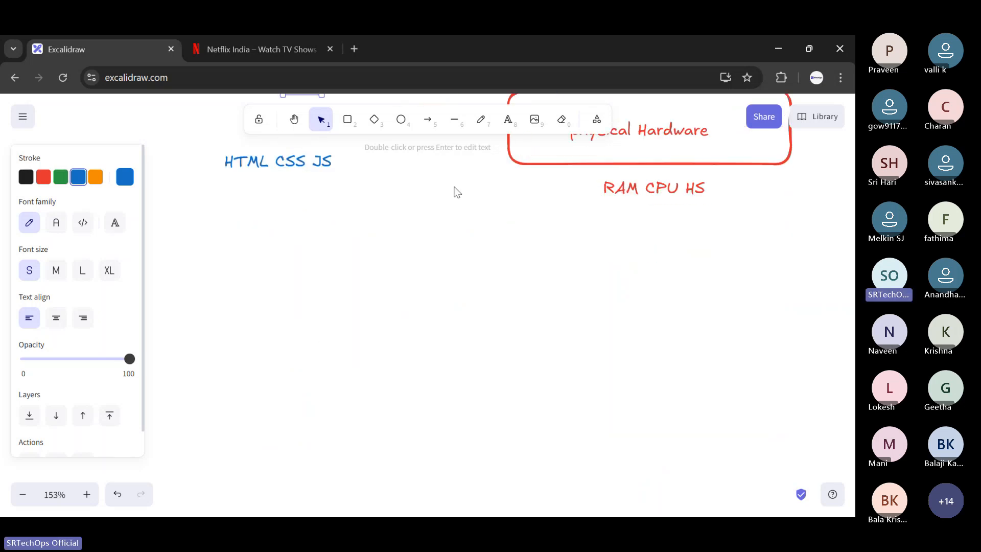
{"action": "left_click", "coordinate": [506, 127]}
{"action": "left_click", "coordinate": [416, 246]}
{"action": "type", "text": "Python"}
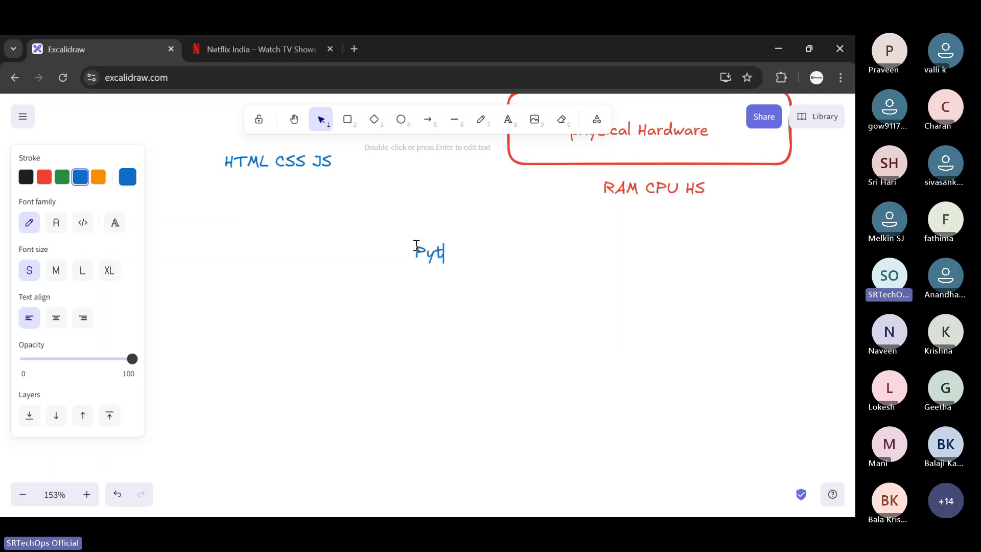
{"action": "key", "text": "Return"}
{"action": "key", "text": "Return"}
{"action": "key", "text": "Return"}
{"action": "key", "text": "Escape"}
{"action": "key", "text": "r"}
{"action": "left_click_drag", "start_coordinate": [429, 263], "coordinate": [467, 322]}
{"action": "key", "text": "ctrl+z"}
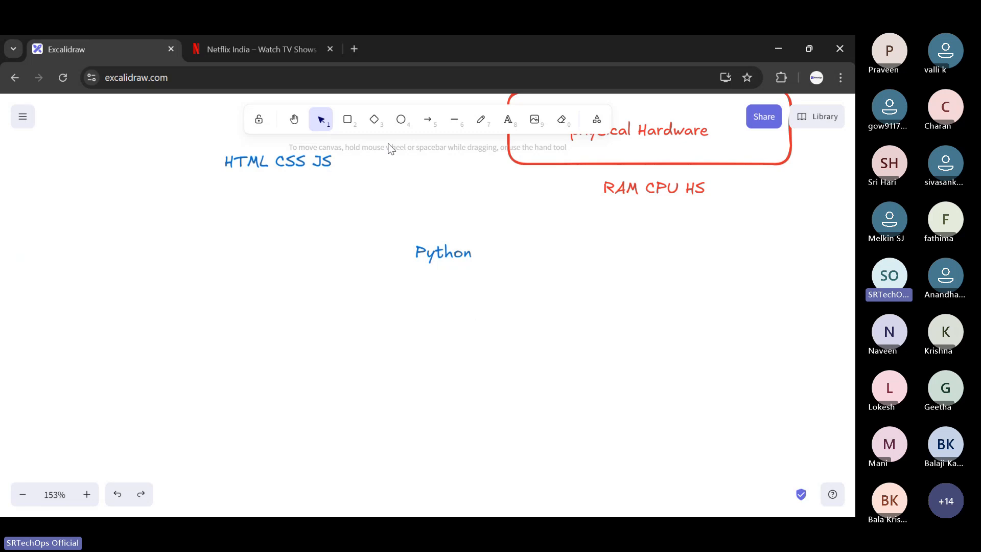
- Draw a blue rounded rectangle beneath the "Python" text and centre the text just above it
{"action": "left_click", "coordinate": [347, 119]}
{"action": "left_click_drag", "start_coordinate": [398, 274], "coordinate": [538, 338]}
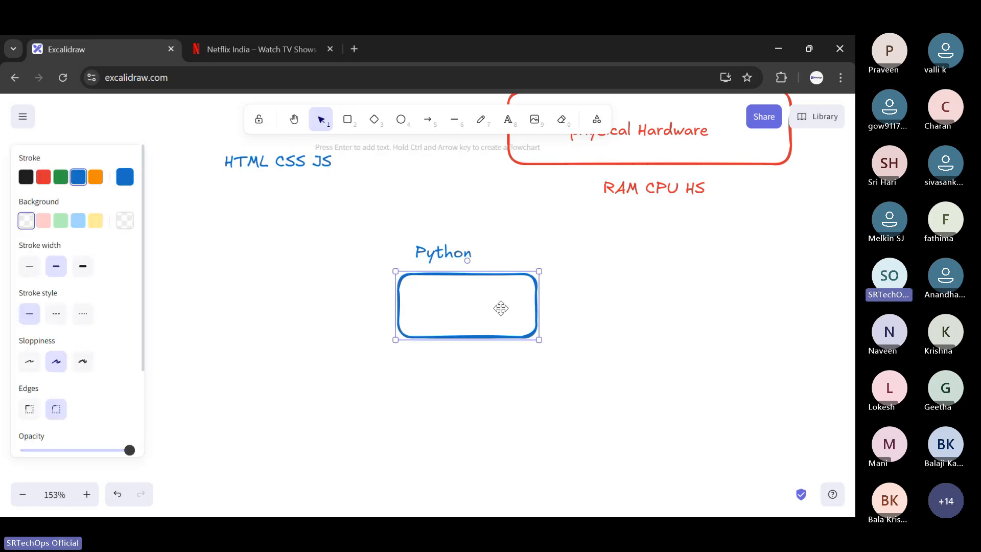
{"action": "left_click_drag", "start_coordinate": [500, 308], "coordinate": [477, 335]}
{"action": "left_click_drag", "start_coordinate": [431, 268], "coordinate": [446, 289]}
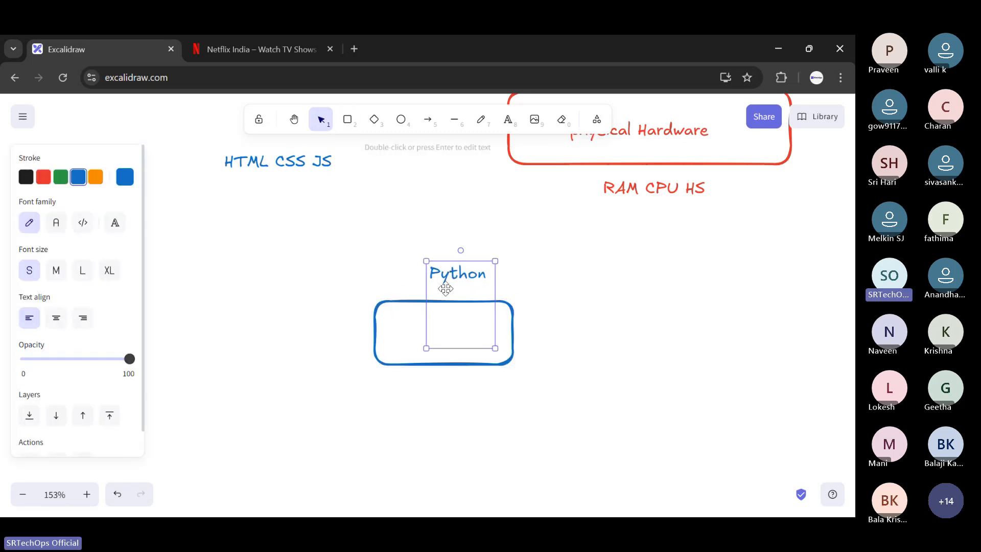
{"action": "double_click", "coordinate": [434, 294]}
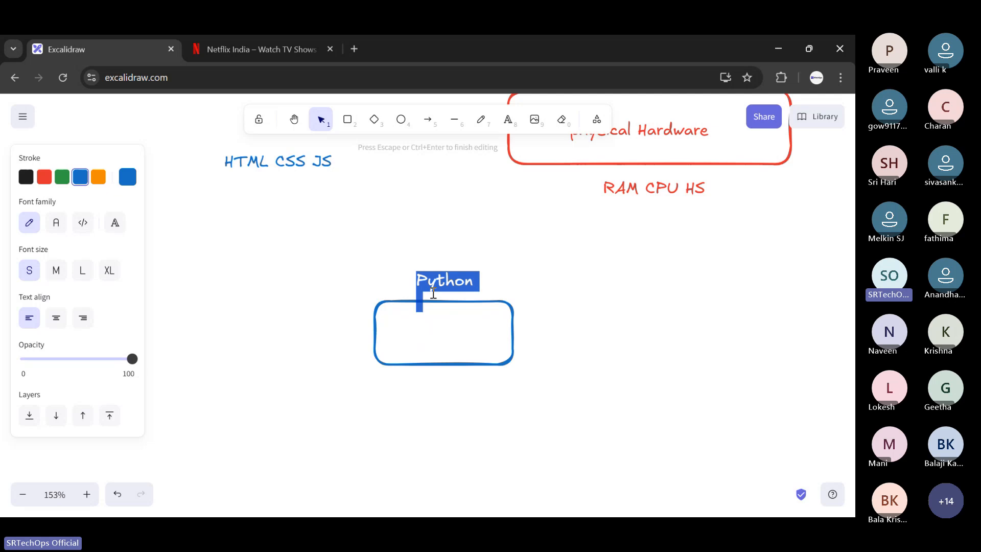
{"action": "left_click", "coordinate": [283, 193]}
- Draw a wider blue rectangle to the right of the Python box and add the text "Java" above it
{"action": "left_click", "coordinate": [347, 119]}
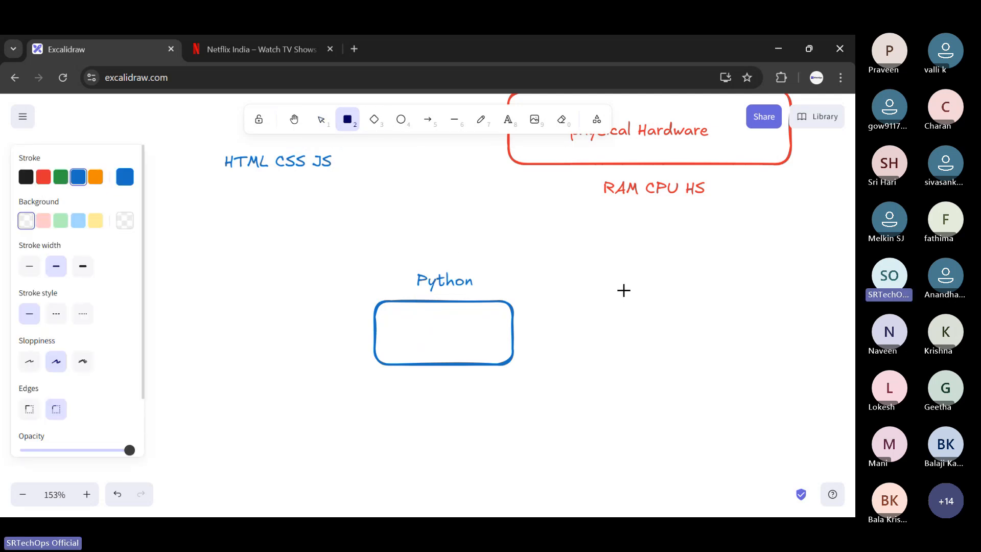
{"action": "mouse_move", "coordinate": [562, 279]}
{"action": "left_mouse_down"}
{"action": "mouse_move", "coordinate": [632, 346]}
{"action": "mouse_move", "coordinate": [742, 339]}
{"action": "left_mouse_up"}
{"action": "left_click_drag", "start_coordinate": [695, 317], "coordinate": [687, 343]}
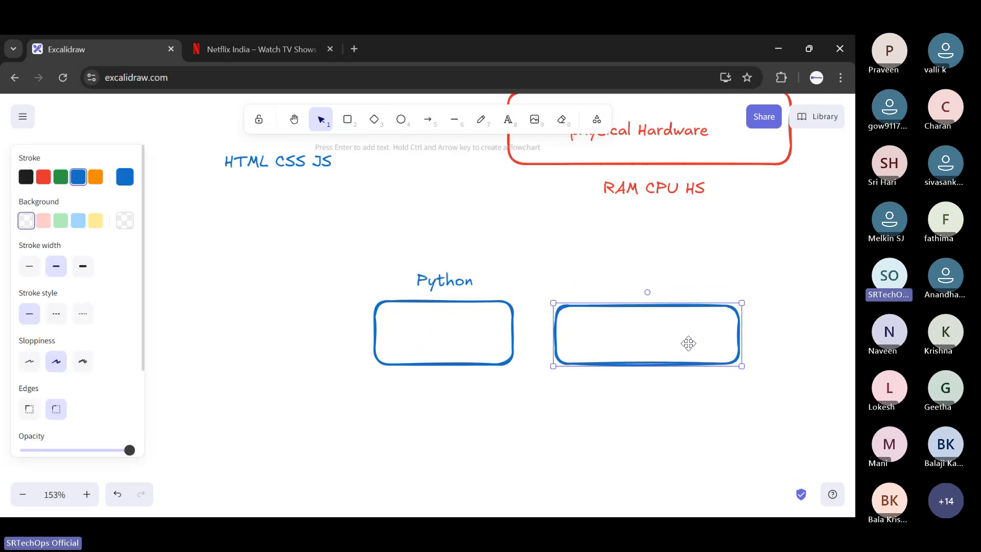
{"action": "key", "text": "t"}
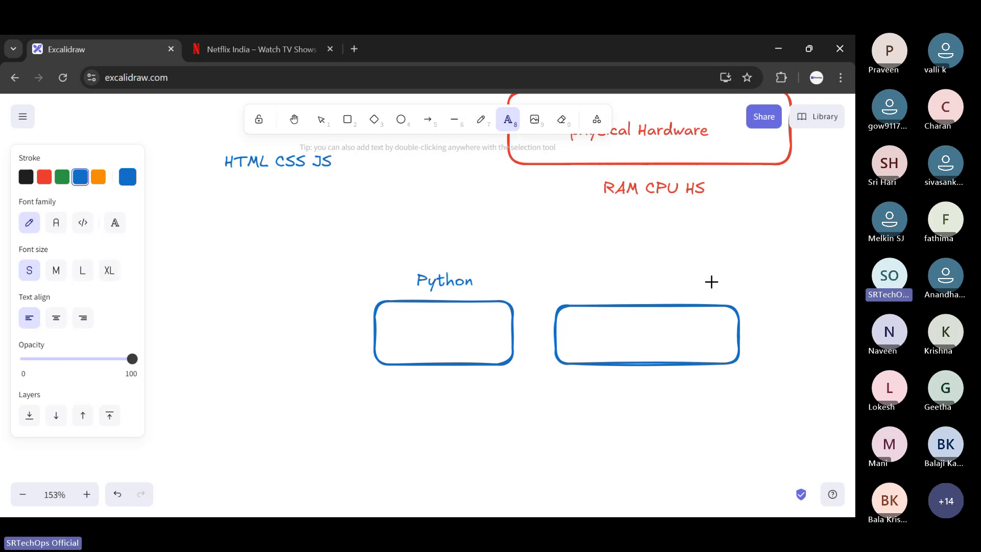
{"action": "left_click", "coordinate": [639, 274]}
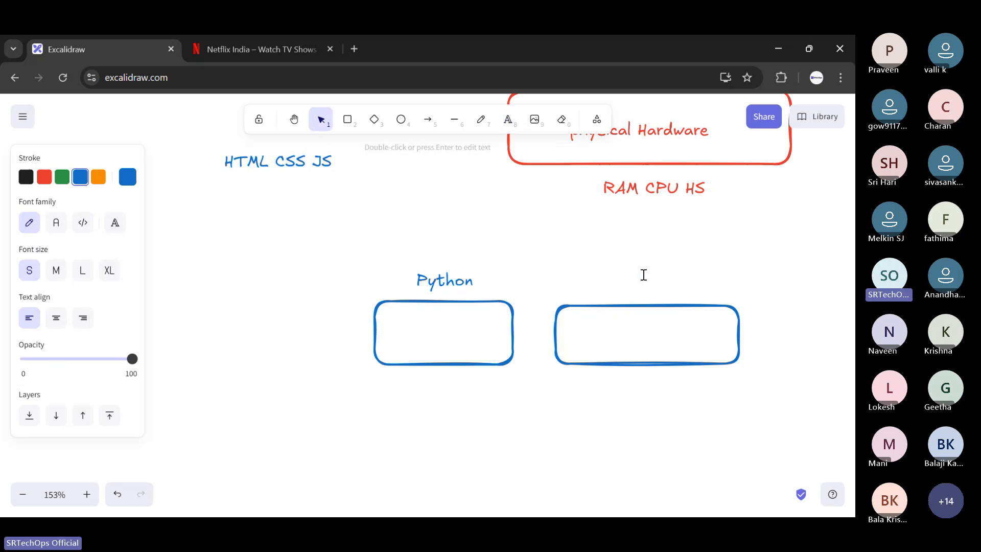
{"action": "type", "text": "Java"}
- Move the "HTML CSS JS" text up to sit above "web app" in the hardware stack
{"action": "scroll", "coordinate": [643, 274], "scroll_direction": "up", "scroll_amount": 4}
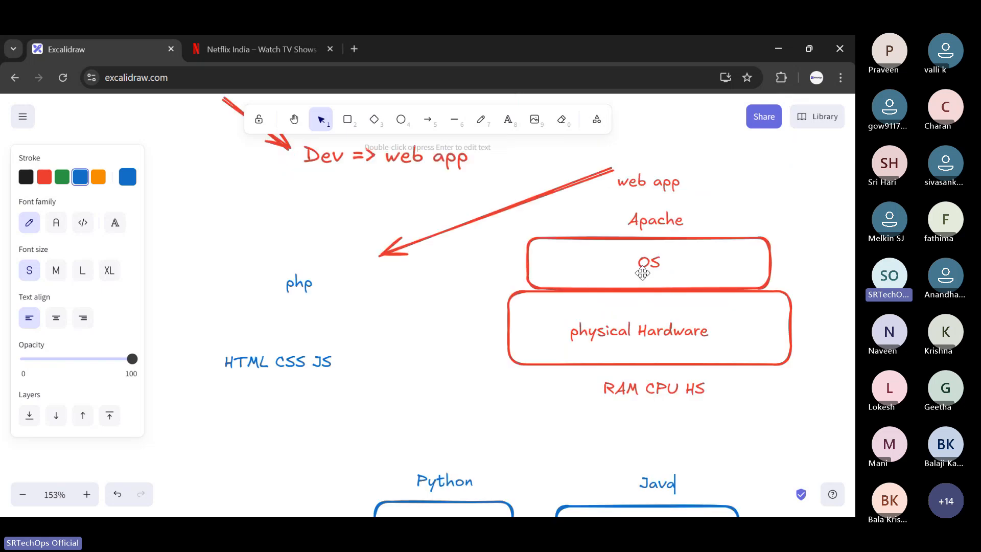
{"action": "double_click", "coordinate": [699, 173]}
{"action": "left_click_drag", "start_coordinate": [322, 362], "coordinate": [693, 146]}
- Add the text "+ python" right after "HTML CSS JS" and align it on the same line
{"action": "left_click", "coordinate": [507, 120]}
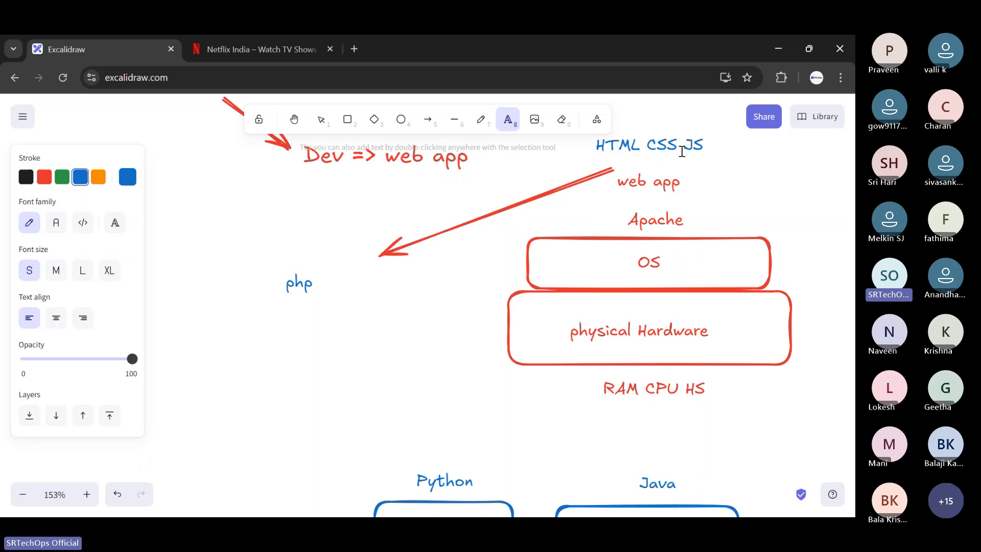
{"action": "left_click", "coordinate": [715, 147]}
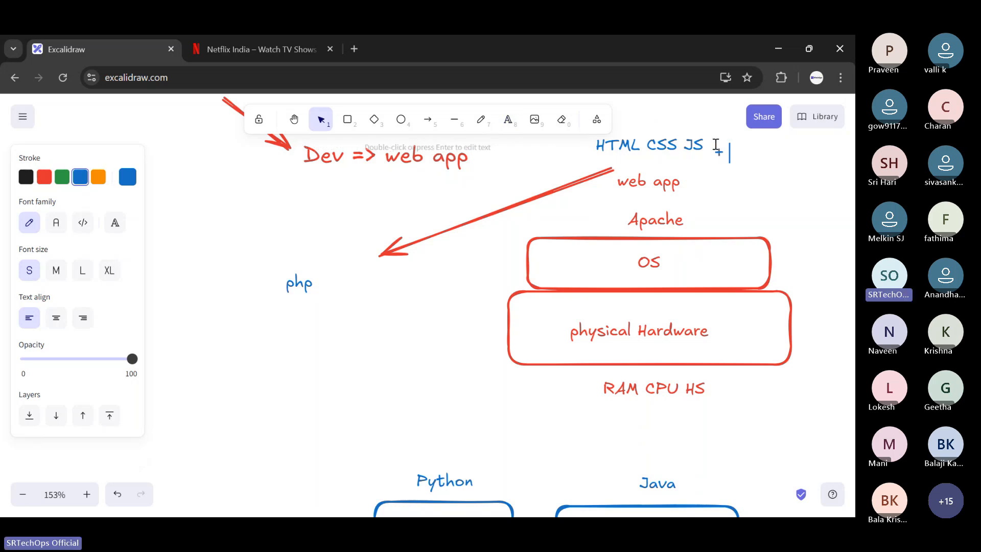
{"action": "type", "text": "+ pythinon"}
{"action": "scroll", "coordinate": [736, 240], "scroll_direction": "up", "scroll_amount": 3}
{"action": "left_click", "coordinate": [760, 268]}
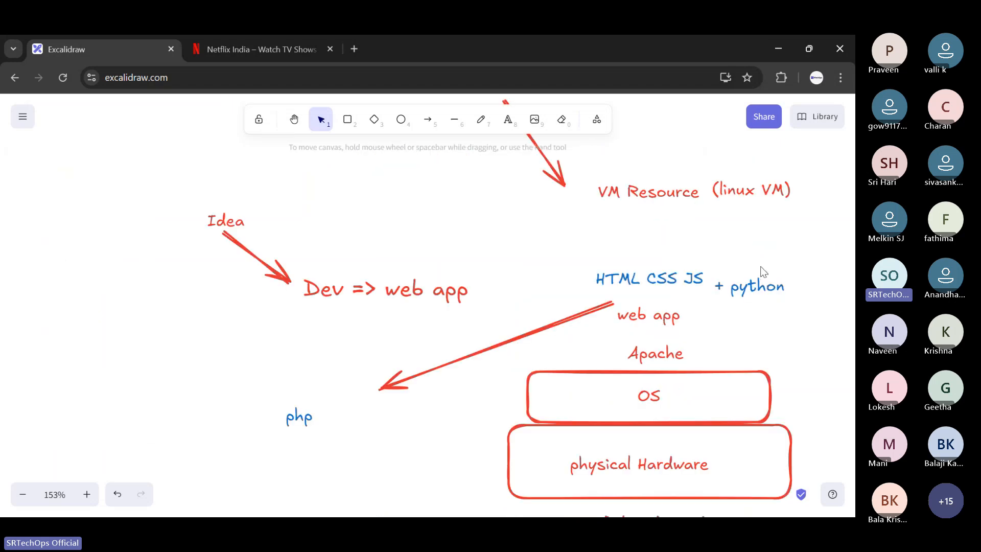
{"action": "left_click_drag", "start_coordinate": [757, 285], "coordinate": [757, 276]}
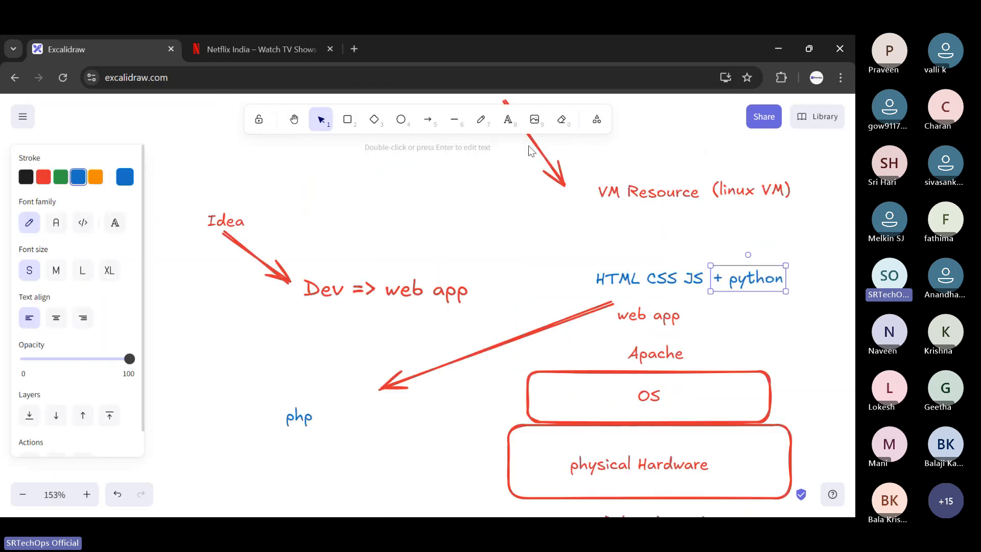
{"action": "key", "text": "t"}
{"action": "left_click", "coordinate": [706, 352]}
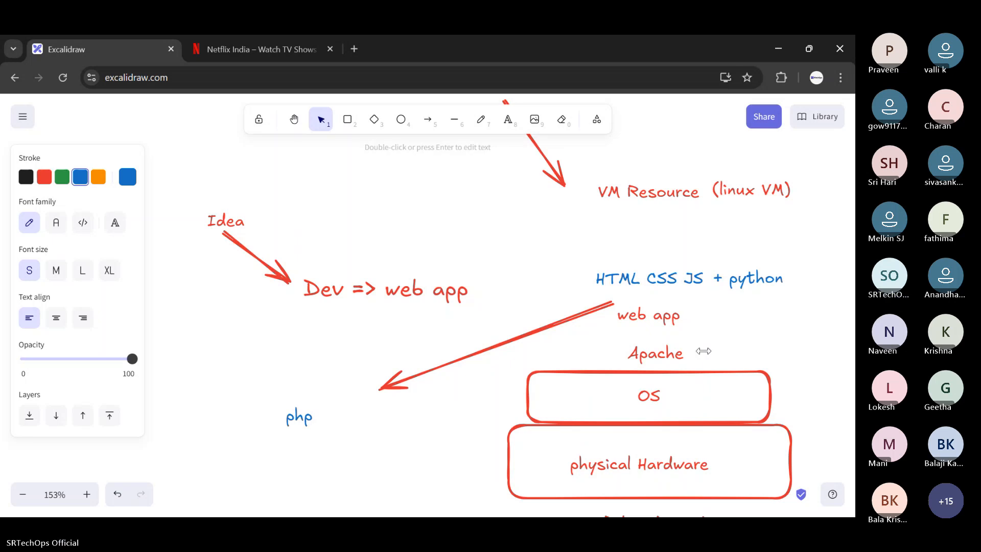
{"action": "type", "text": "pythi"}
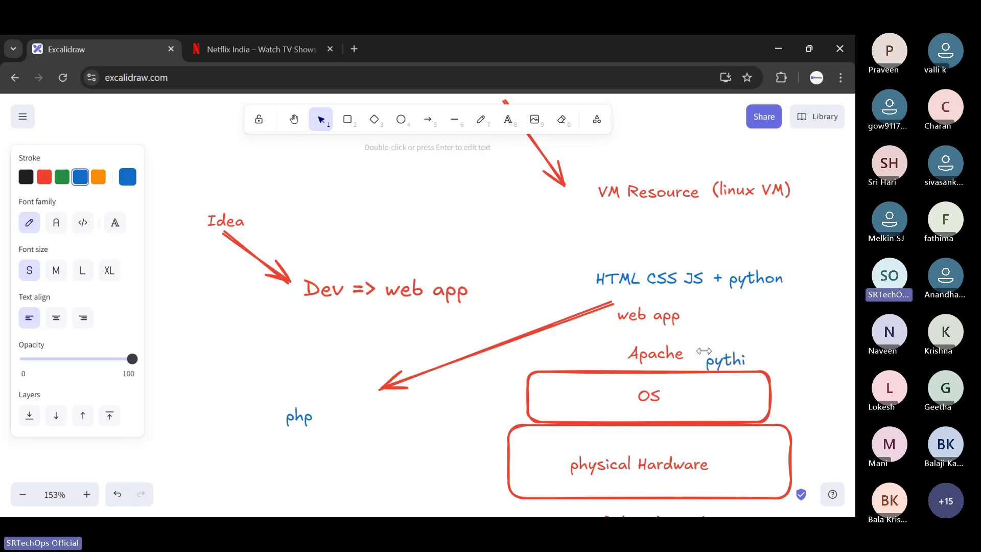
{"action": "key", "text": "BackSpace"}
{"action": "type", "text": "o"}
{"action": "key", "text": "BackSpace"}
{"action": "key", "text": "BackSpace"}
{"action": "key", "text": "BackSpace"}
{"action": "key", "text": "BackSpace"}
{"action": "key", "text": "BackSpace"}
- Change "python" to "php" in the text beside "HTML CSS JS" so it reads "+ php"
{"action": "double_click", "coordinate": [771, 284]}
{"action": "left_click_drag", "start_coordinate": [729, 280], "coordinate": [787, 282]}
{"action": "type", "text": "php"}
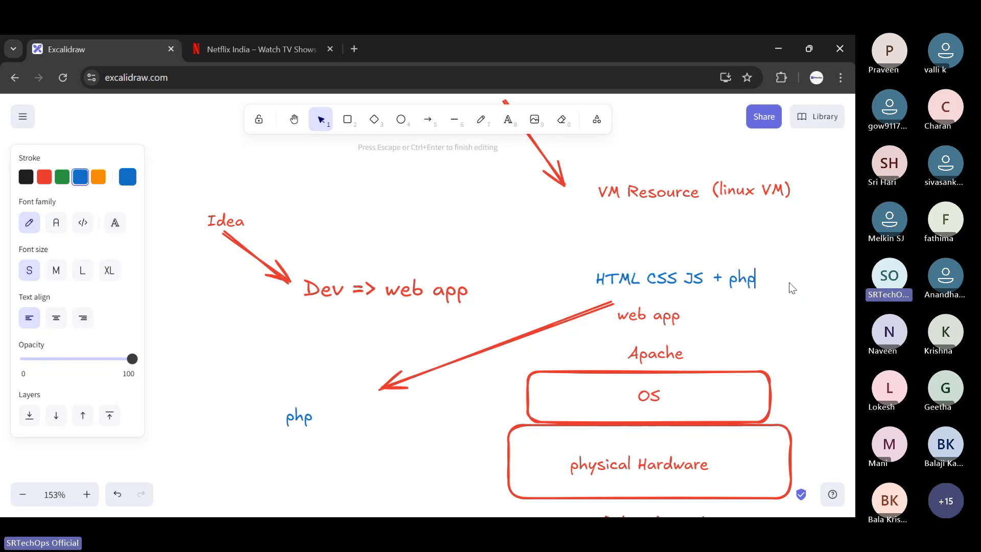
{"action": "key", "text": "Escape"}
- Add the blue text "php" to the right of "Apache" and align it with that label
{"action": "key", "text": "t"}
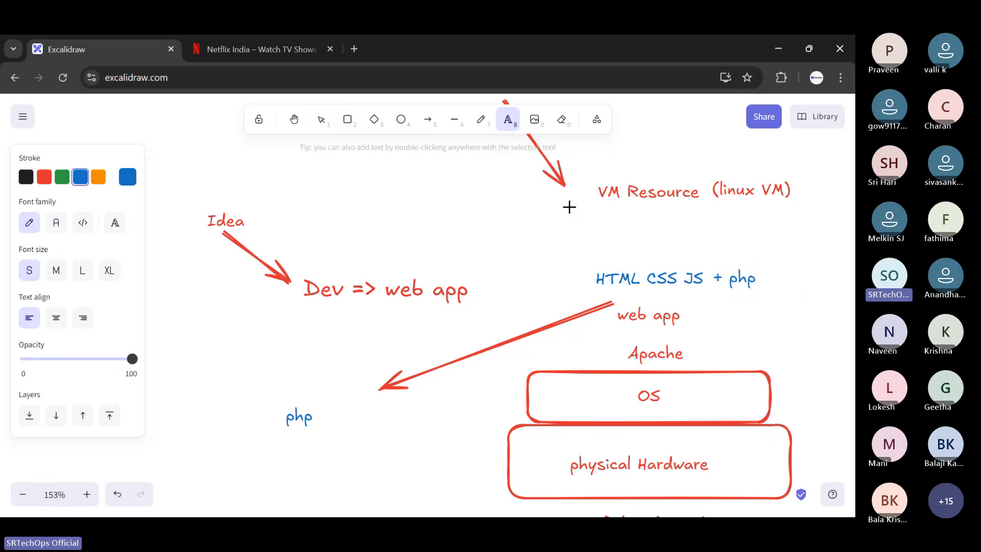
{"action": "left_click", "coordinate": [703, 349]}
{"action": "type", "text": "php"}
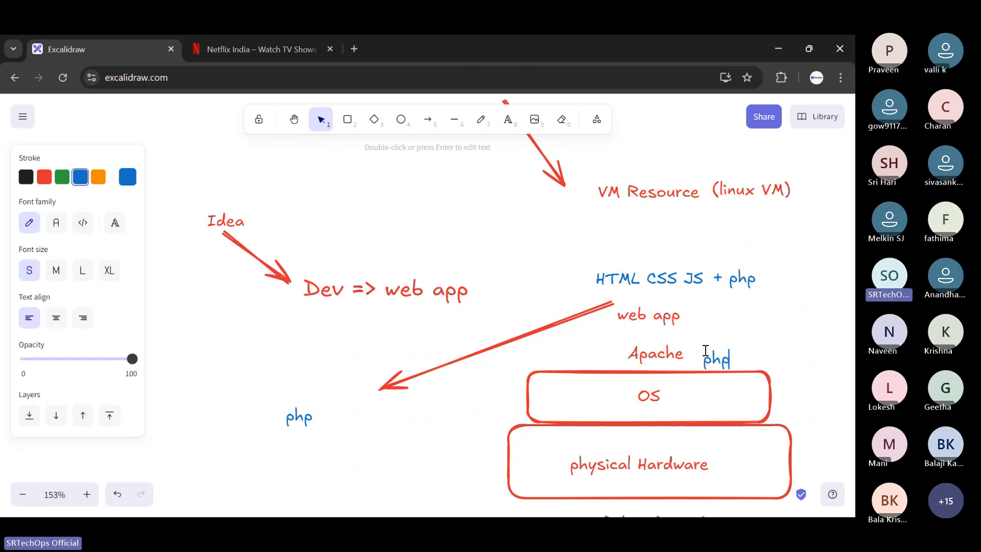
{"action": "left_click", "coordinate": [738, 324]}
{"action": "left_click", "coordinate": [723, 357]}
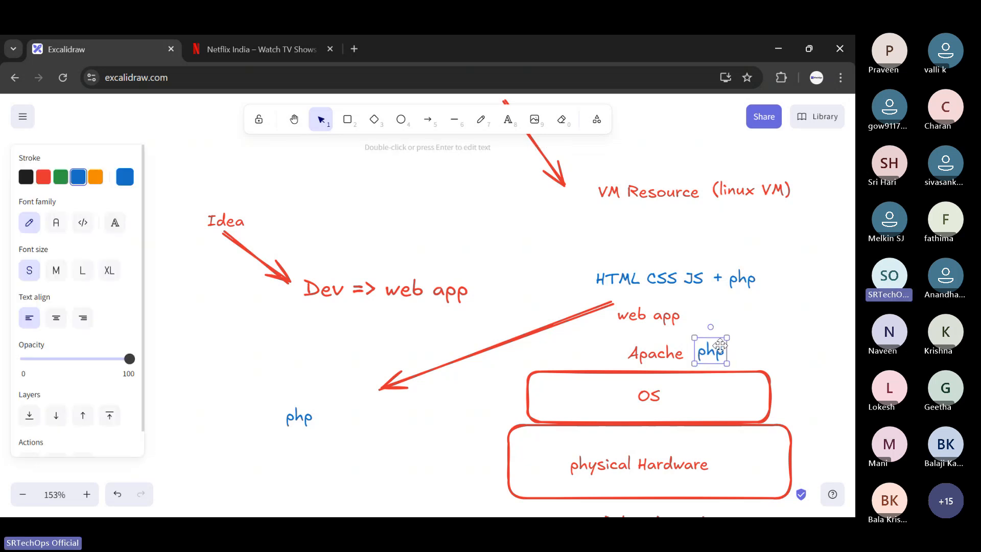
{"action": "left_click_drag", "start_coordinate": [725, 361], "coordinate": [722, 351]}
{"action": "left_click", "coordinate": [751, 319]}
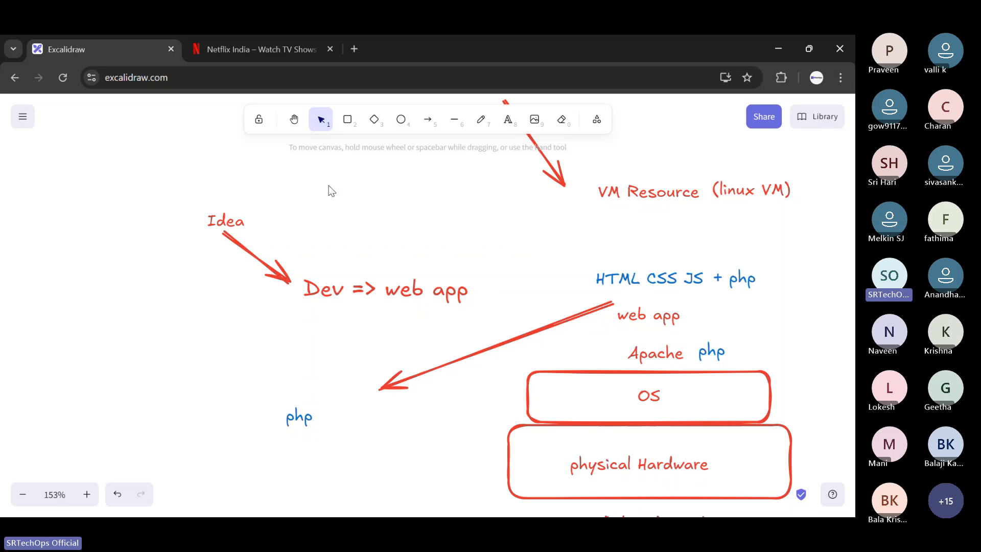
{"action": "left_click", "coordinate": [347, 120]}
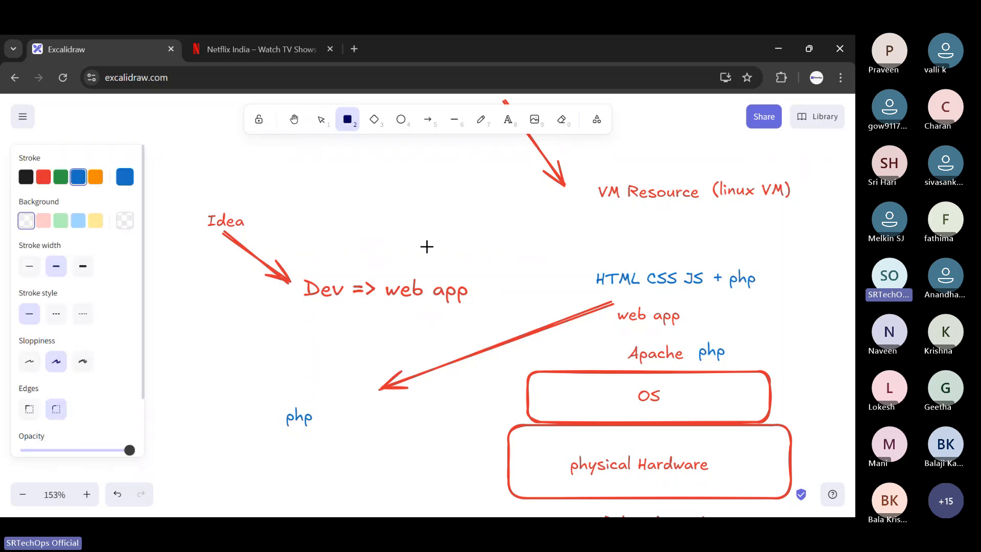
{"action": "scroll", "coordinate": [666, 359], "scroll_direction": "down", "scroll_amount": 3}
{"action": "scroll", "coordinate": [666, 359], "scroll_direction": "down", "scroll_amount": 3}
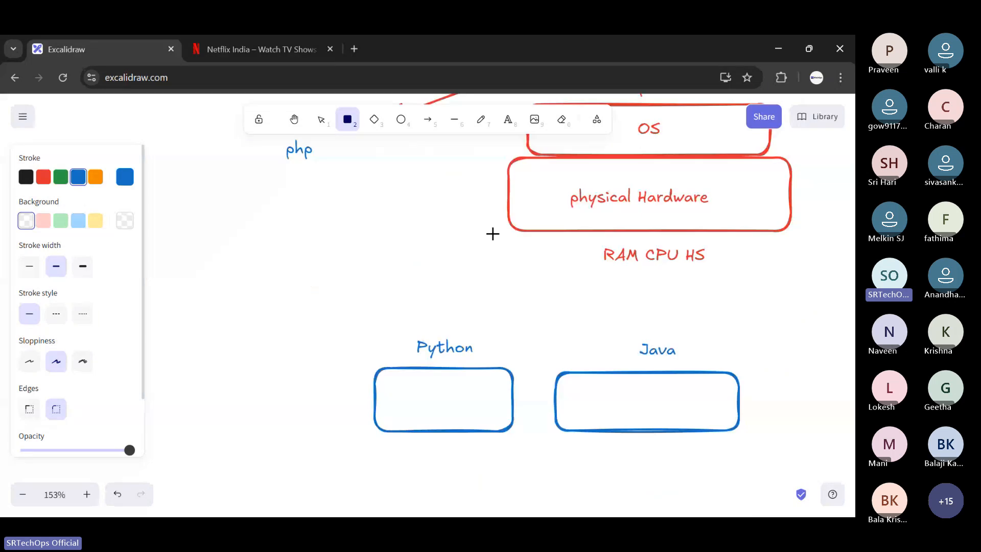
{"action": "left_click_drag", "start_coordinate": [493, 230], "coordinate": [270, 398]}
{"action": "key", "text": "ctrl+z"}
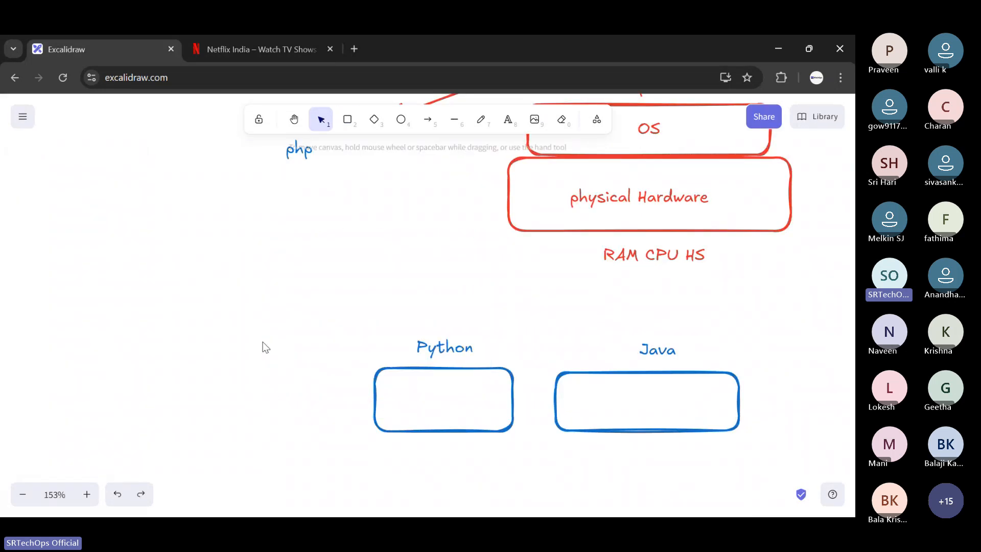
- Delete the Python and Java rectangles together with their labels below the hardware stack
{"action": "left_click_drag", "start_coordinate": [282, 297], "coordinate": [794, 440]}
{"action": "left_click", "coordinate": [795, 441]}
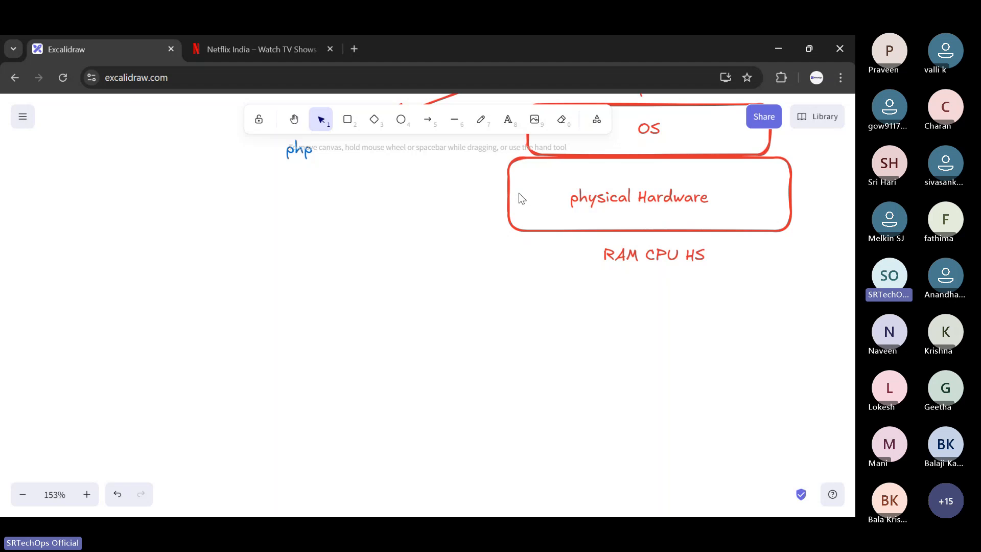
- Draw a blue arrow from the physical Hardware box down to the left and label its tip "On-premsis"
{"action": "key", "text": "a"}
{"action": "left_click_drag", "start_coordinate": [521, 216], "coordinate": [353, 306]}
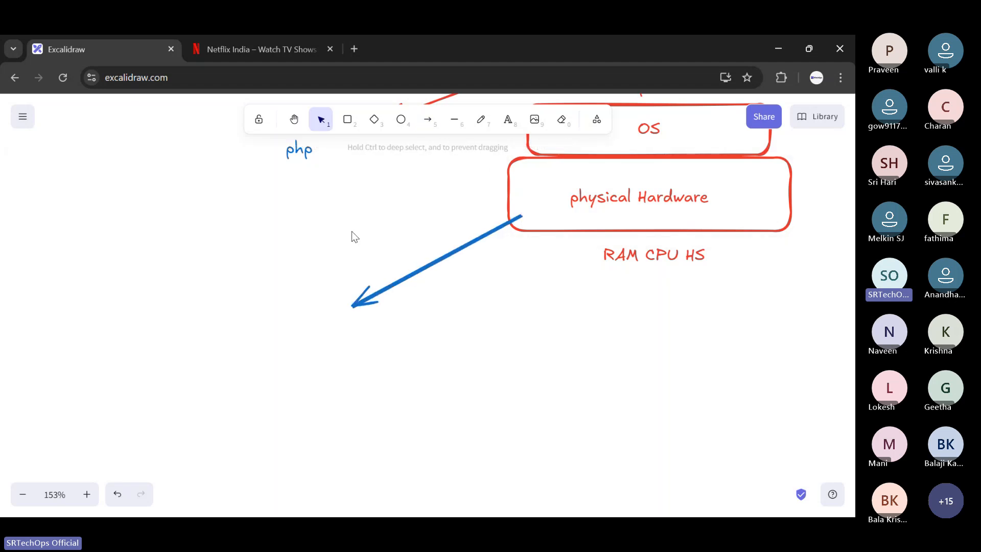
{"action": "left_click", "coordinate": [508, 119]}
{"action": "left_click", "coordinate": [345, 327]}
{"action": "type", "text": "On"}
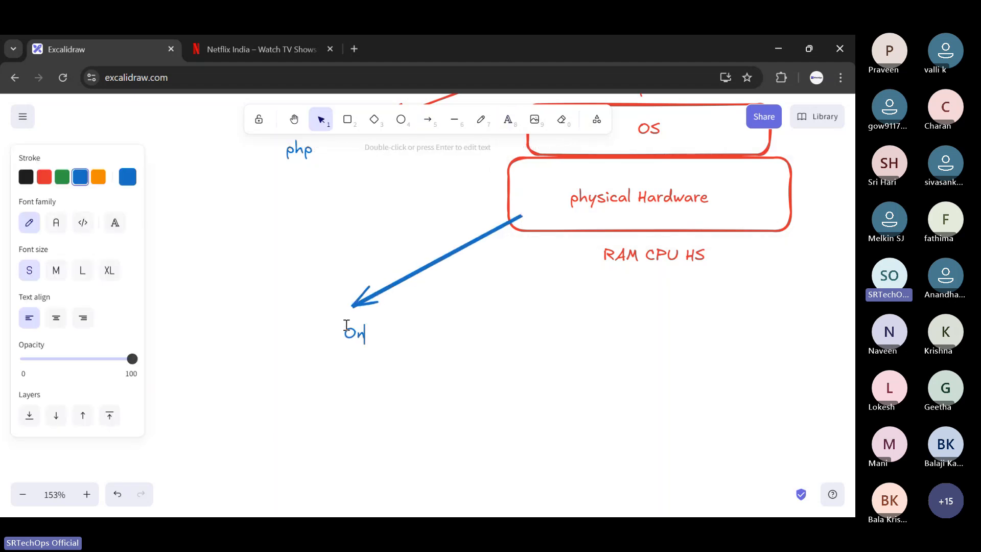
{"action": "type", "text": "-premisis"}
{"action": "left_click", "coordinate": [516, 335]}
- Shift the "Apache" text slightly left and the adjacent "php" and "web app" texts slightly left and down above the OS box
{"action": "scroll", "coordinate": [517, 335], "scroll_direction": "up", "scroll_amount": 4}
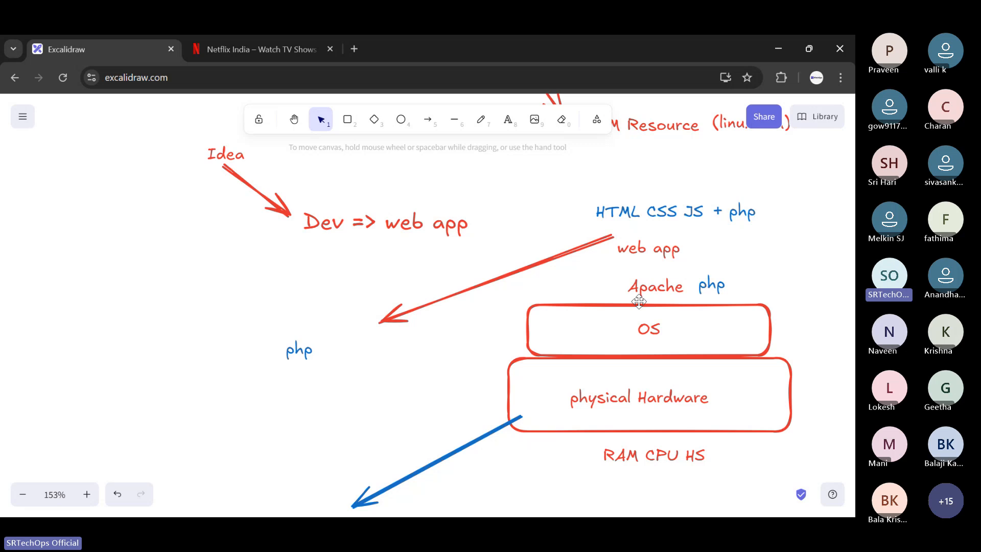
{"action": "left_click_drag", "start_coordinate": [638, 302], "coordinate": [624, 301]}
{"action": "left_click_drag", "start_coordinate": [721, 272], "coordinate": [707, 280]}
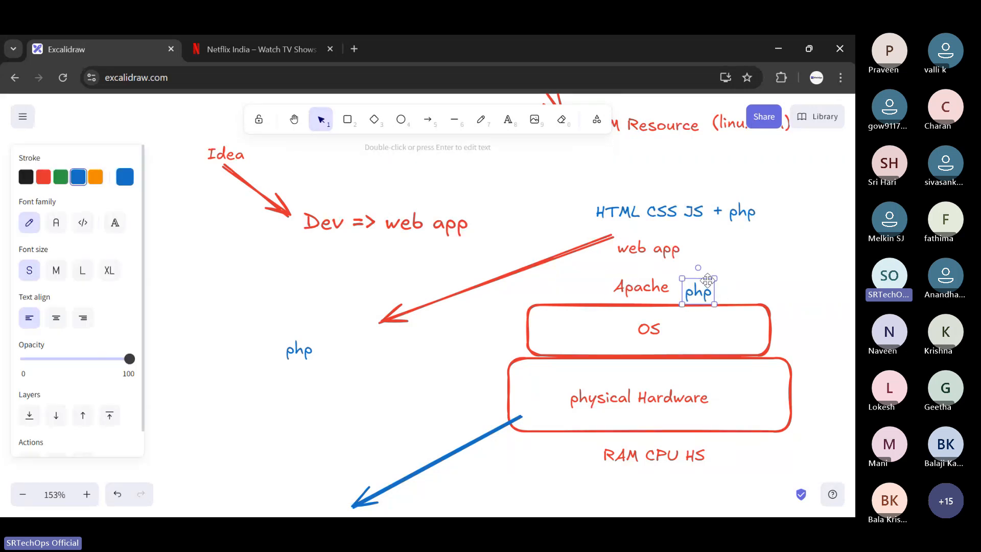
{"action": "mouse_move", "coordinate": [667, 244]}
{"action": "left_mouse_down"}
{"action": "mouse_move", "coordinate": [697, 207]}
{"action": "mouse_move", "coordinate": [655, 249]}
{"action": "left_mouse_up"}
- Draw a second, shorter blue arrow down from the physical Hardware box and label its tip "Infra"
{"action": "scroll", "coordinate": [644, 224], "scroll_direction": "down", "scroll_amount": 1}
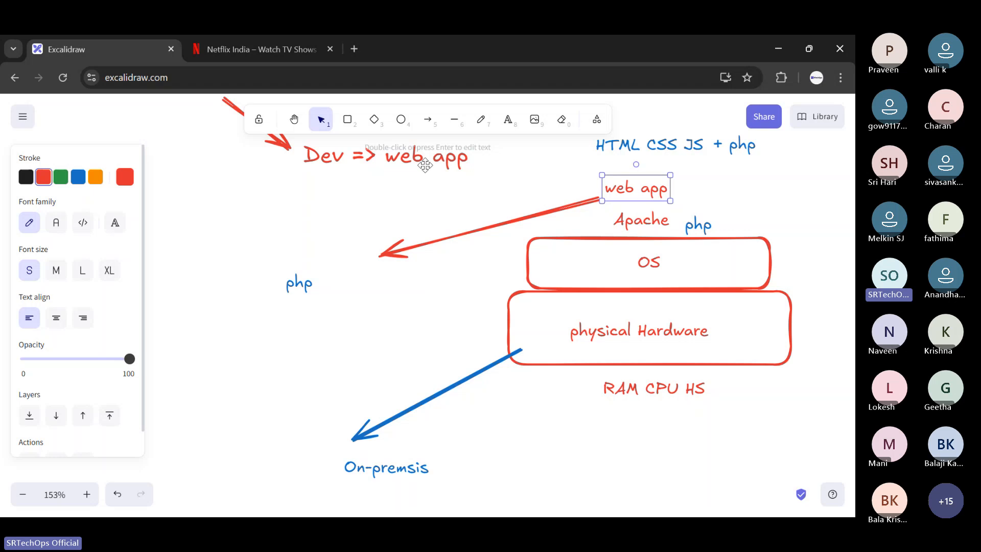
{"action": "left_click", "coordinate": [427, 119]}
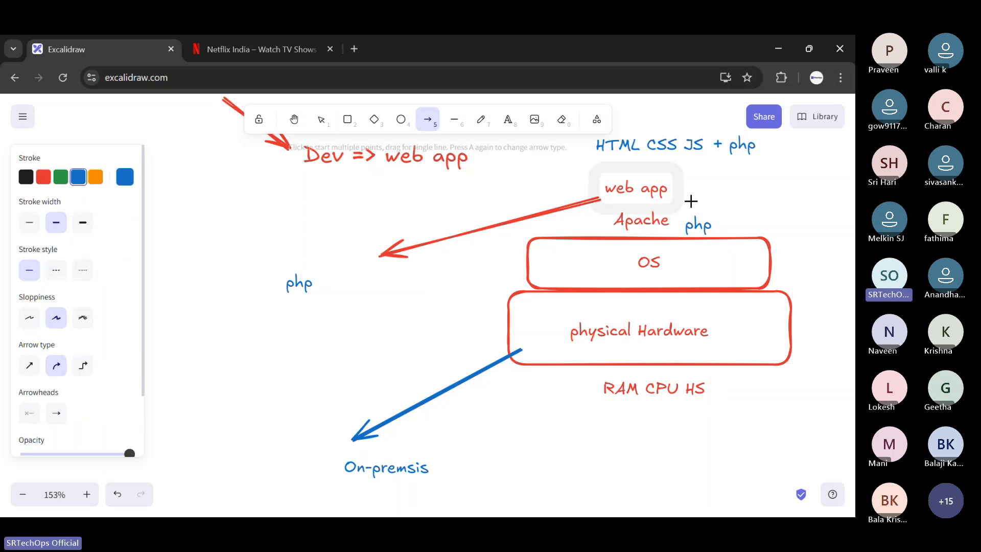
{"action": "scroll", "coordinate": [580, 307], "scroll_direction": "down", "scroll_amount": 2}
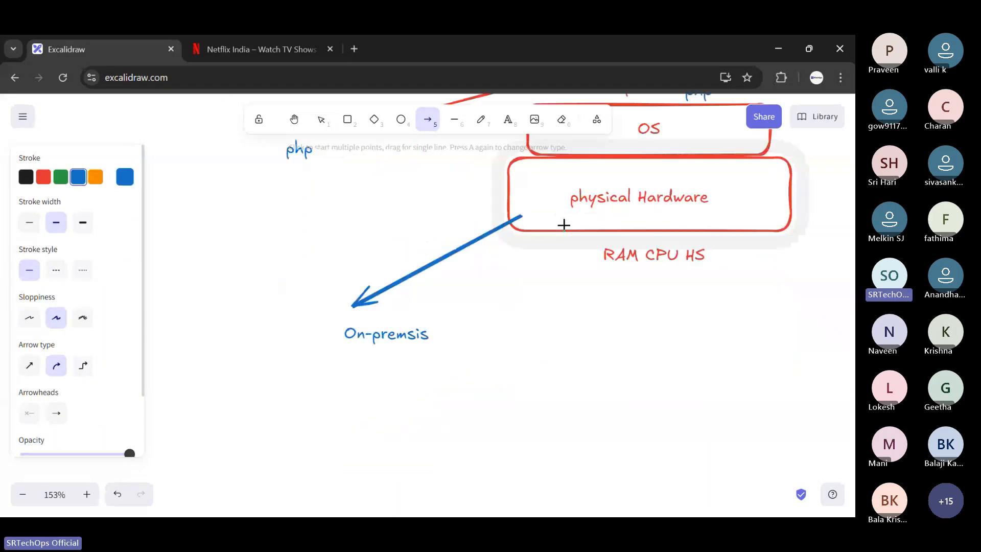
{"action": "left_click_drag", "start_coordinate": [563, 224], "coordinate": [520, 301]}
{"action": "left_click", "coordinate": [507, 120]}
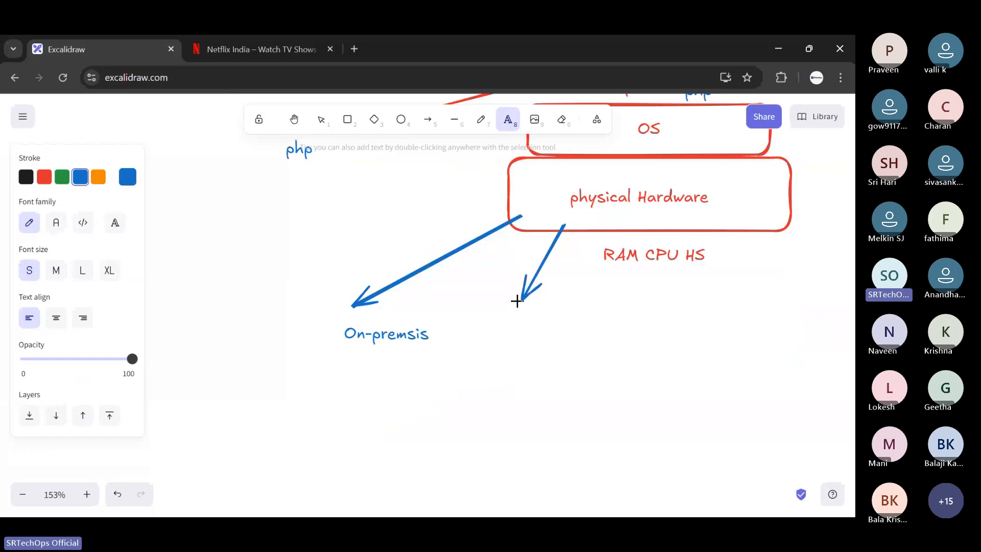
{"action": "left_click", "coordinate": [518, 314]}
{"action": "type", "text": "Infra"}
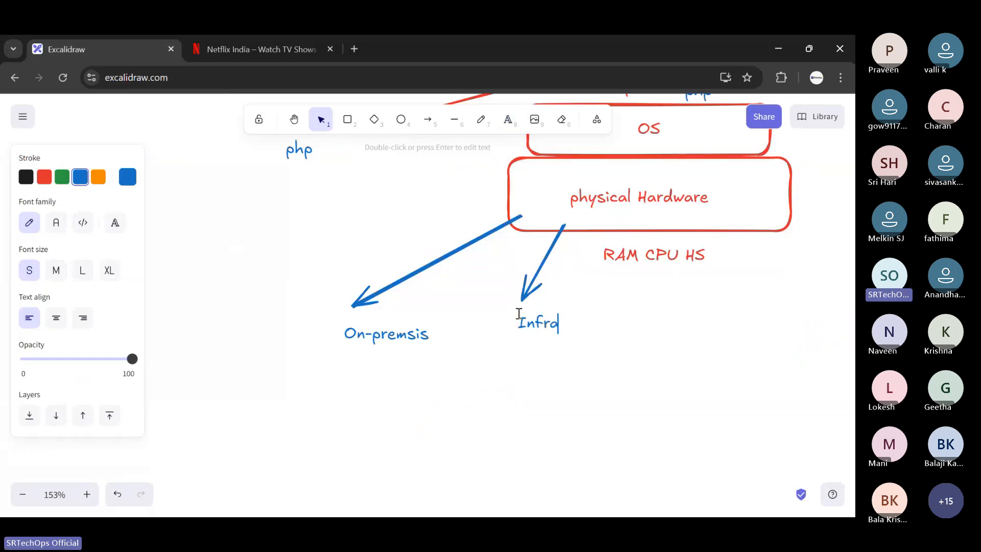
- Add the blue text "CSP => Cloud Service Provider" below the "On-premsis" and "Infra" labels
{"action": "scroll", "coordinate": [648, 248], "scroll_direction": "up", "scroll_amount": 1}
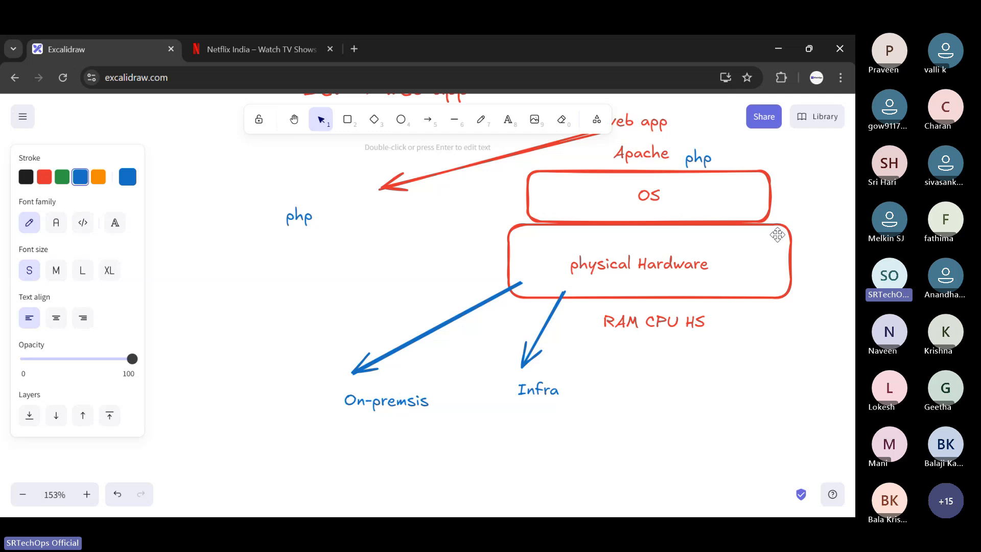
{"action": "scroll", "coordinate": [610, 260], "scroll_direction": "down", "scroll_amount": 3}
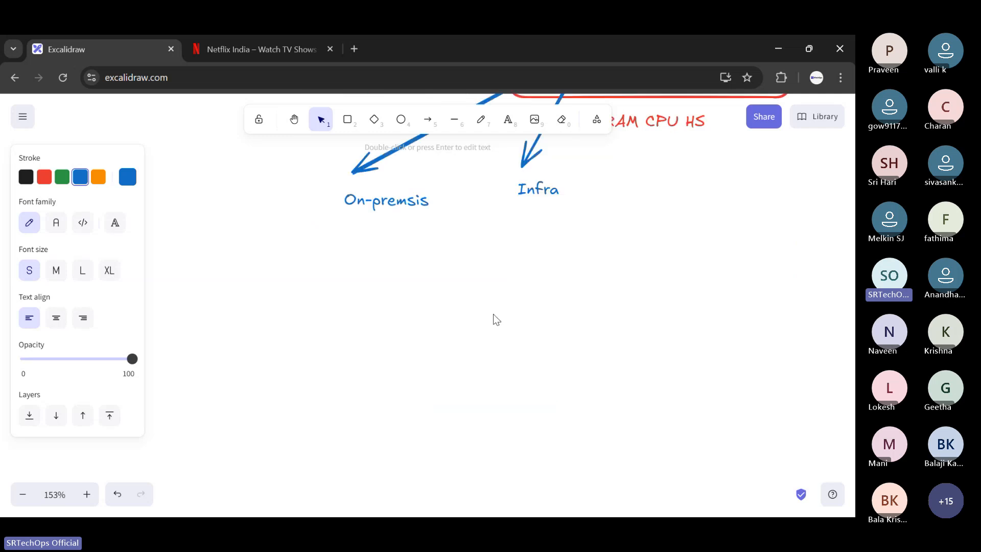
{"action": "key", "text": "Escape"}
{"action": "key", "text": "t"}
{"action": "left_click", "coordinate": [442, 232]}
{"action": "type", "text": "CSP"}
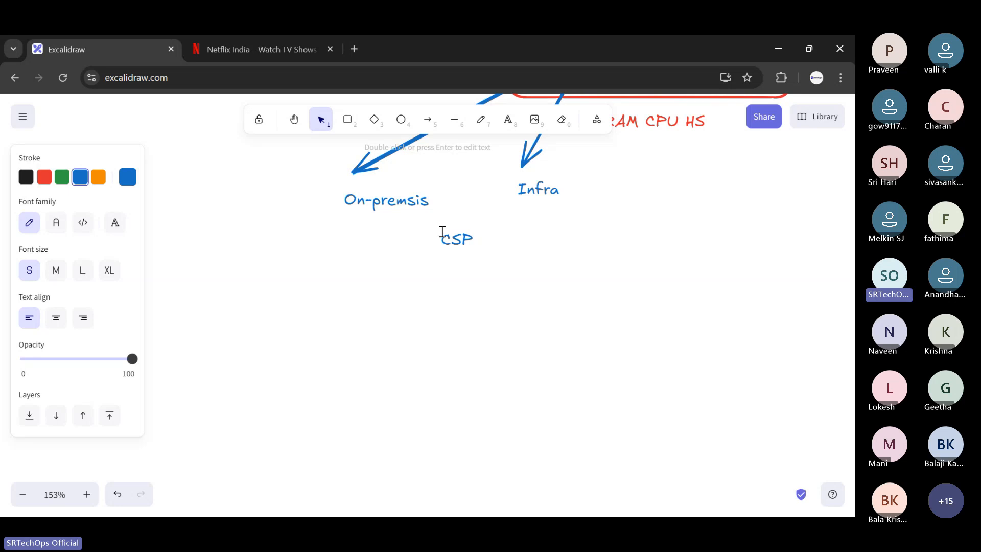
{"action": "type", "text": " => Cl"}
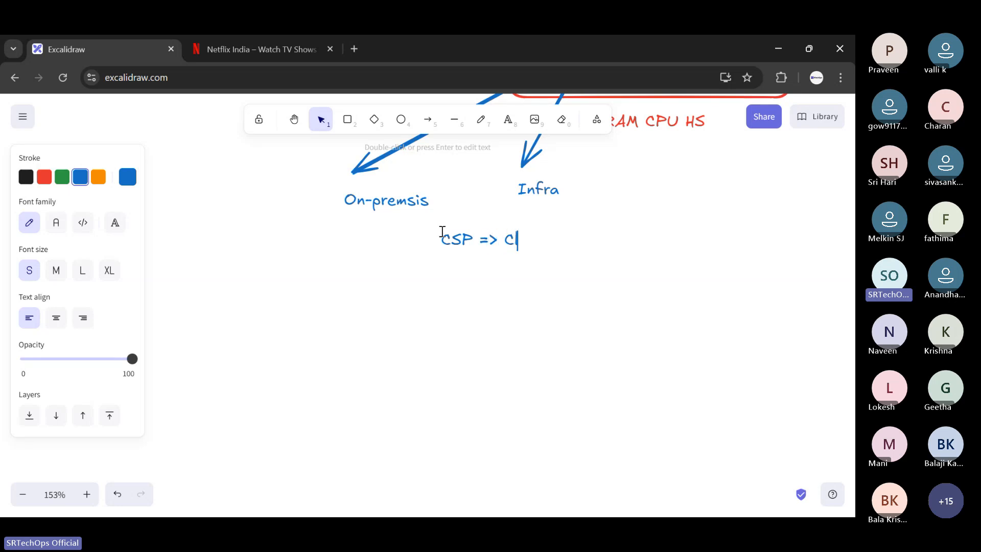
{"action": "type", "text": "dd"}
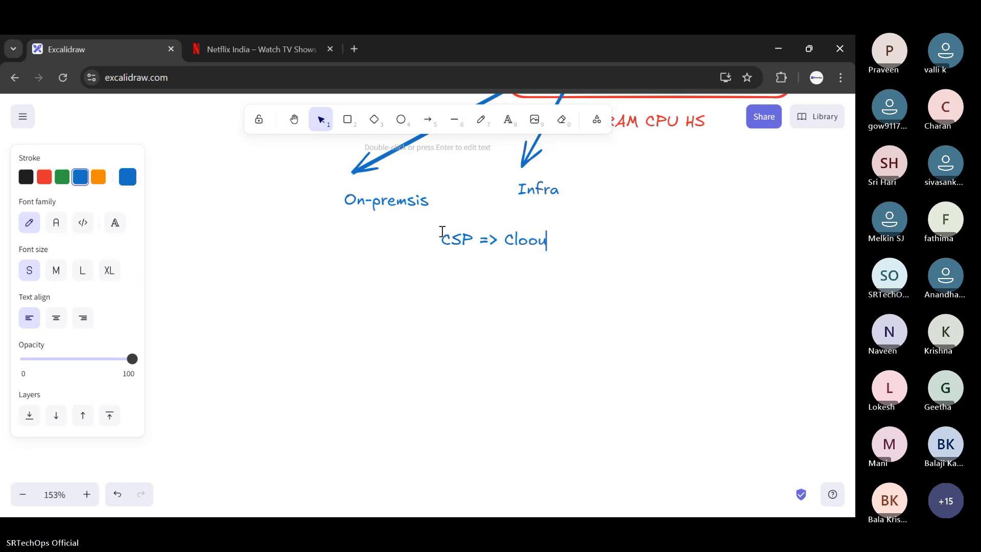
{"action": "type", "text": "ud Se"}
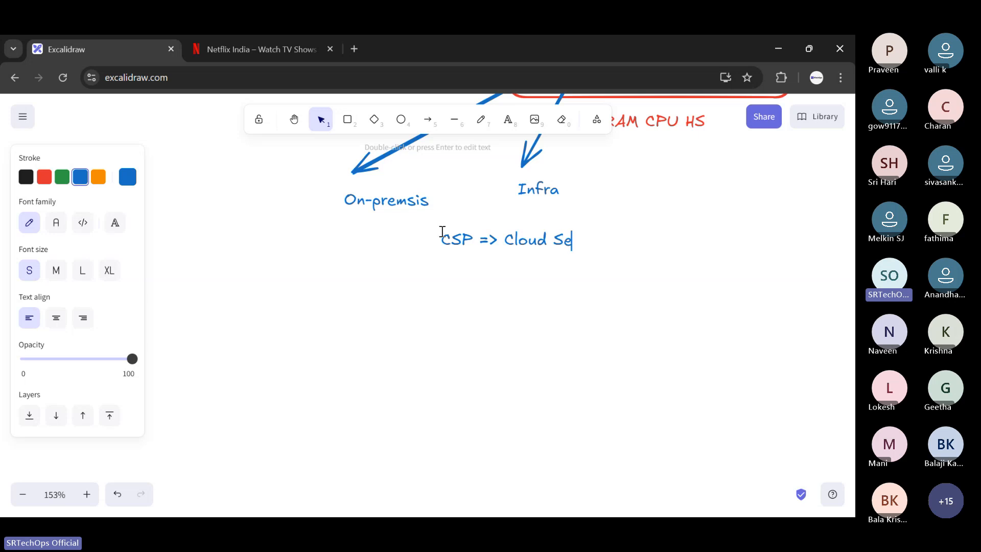
{"action": "type", "text": "rvice Provider"}
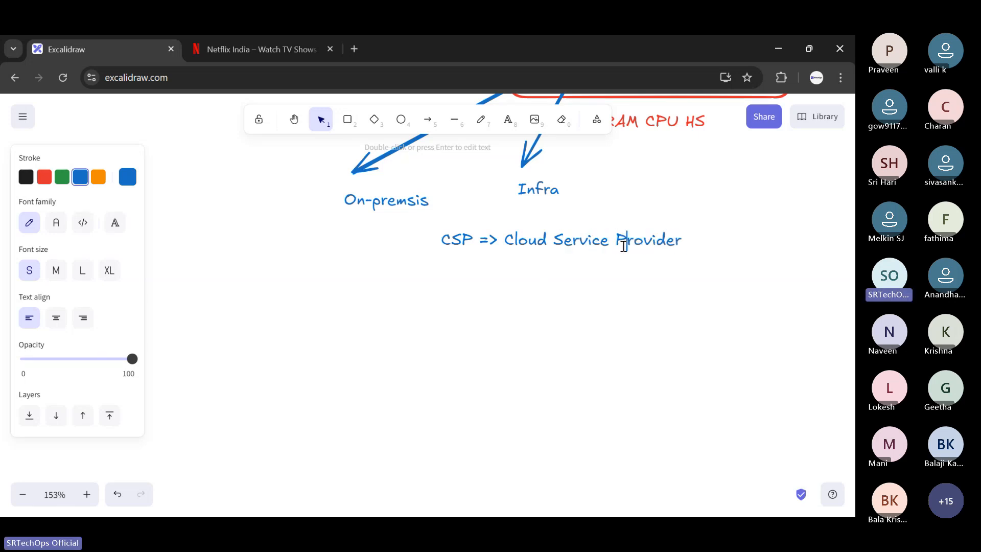
- Move the "CSP => Cloud Service Provider" text left and slightly down so it sits beneath both labels
{"action": "left_click", "coordinate": [556, 259]}
{"action": "left_click_drag", "start_coordinate": [570, 241], "coordinate": [503, 248]}
{"action": "left_click", "coordinate": [562, 200]}
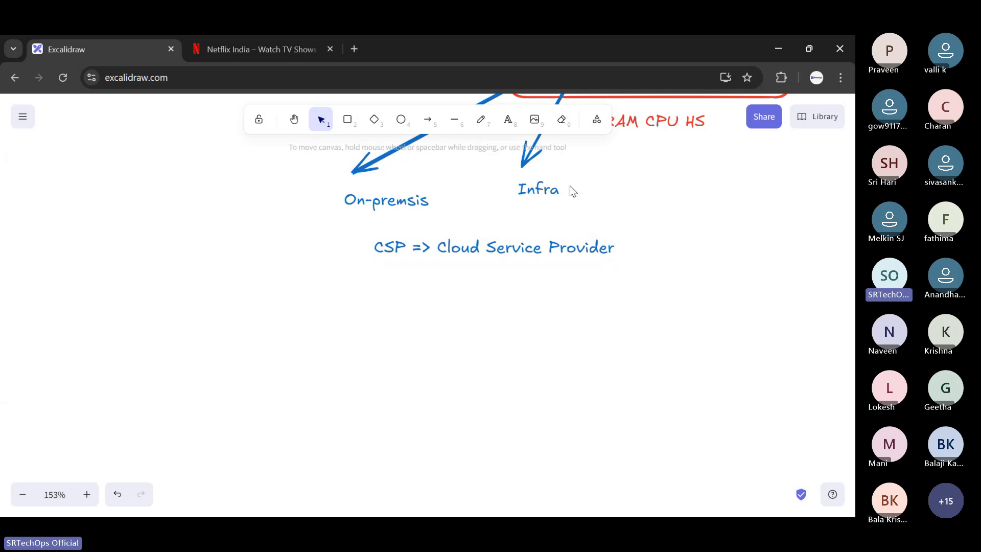
- Draw a blue arrow from the Cloud Service Provider text down to the left and label its tip "Aws"
{"action": "left_click", "coordinate": [428, 120]}
{"action": "left_click_drag", "start_coordinate": [440, 265], "coordinate": [340, 358]}
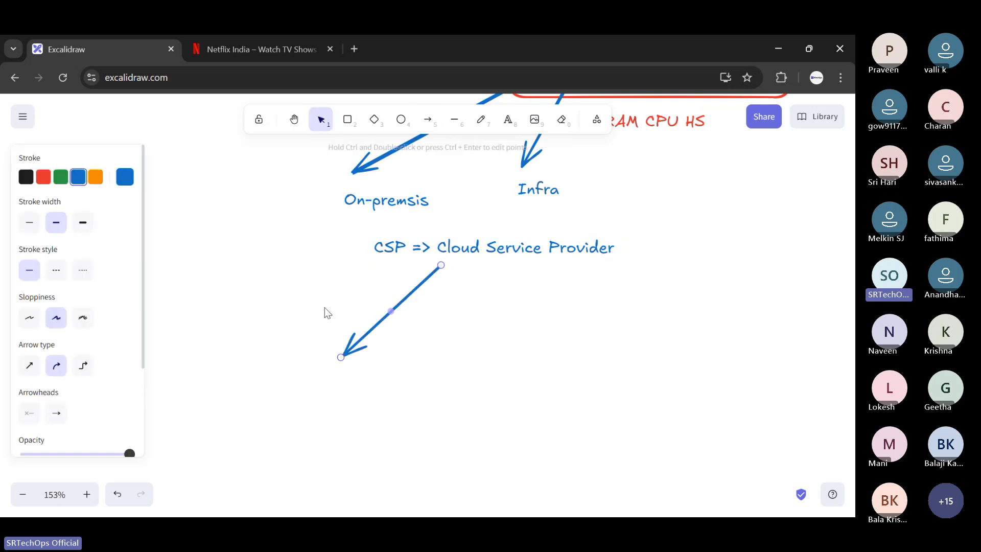
{"action": "left_click", "coordinate": [324, 308]}
{"action": "left_click", "coordinate": [509, 123]}
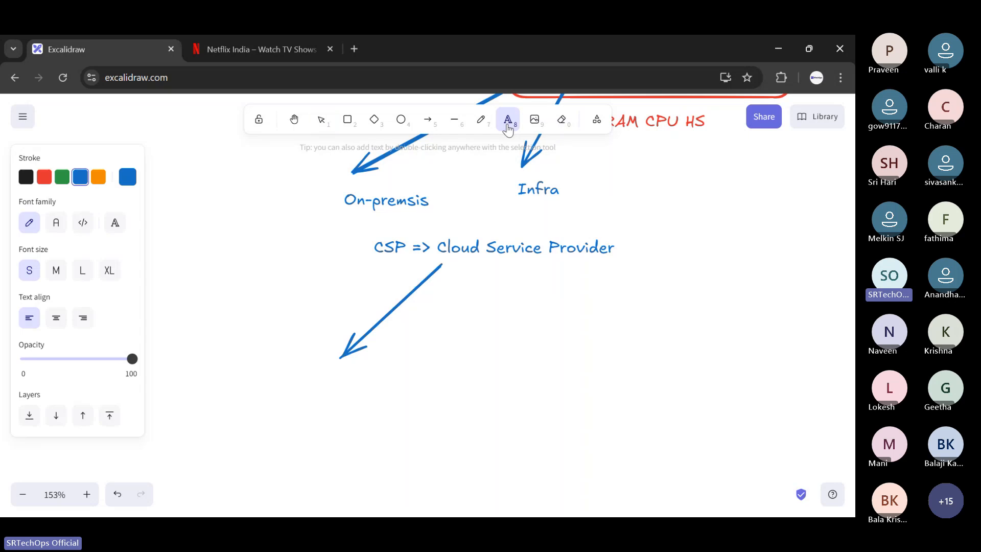
{"action": "left_click", "coordinate": [318, 381]}
{"action": "type", "text": "Aws"}
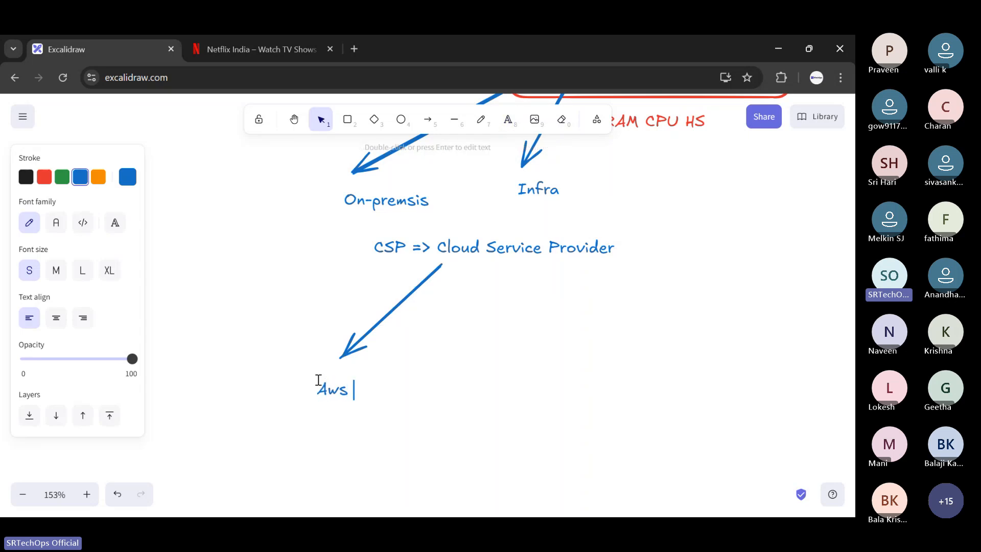
- Draw a second blue arrow from the Cloud Service Provider text down to the right and label its tip "Azure"
{"action": "left_click", "coordinate": [427, 119]}
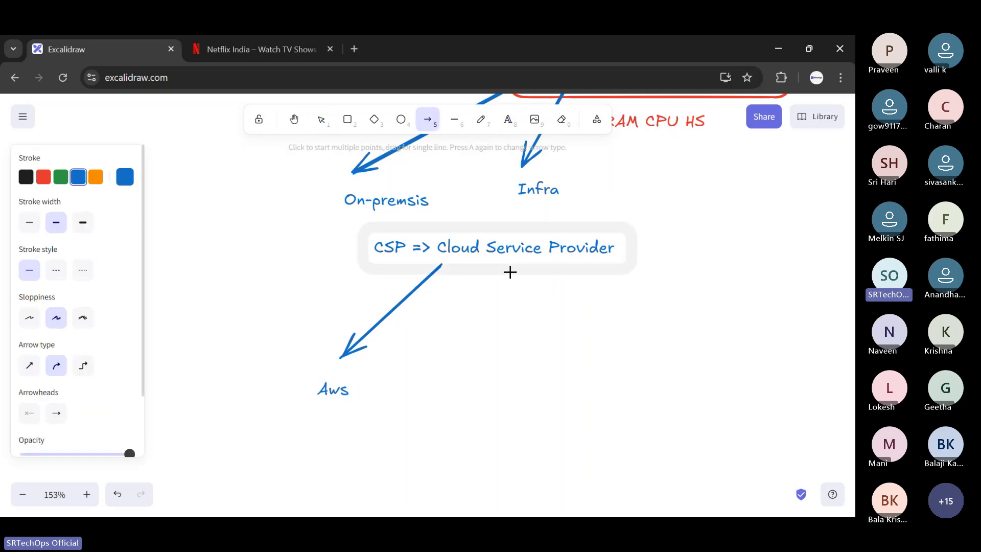
{"action": "left_click_drag", "start_coordinate": [510, 271], "coordinate": [561, 355]}
{"action": "left_click", "coordinate": [624, 333]}
{"action": "left_click", "coordinate": [509, 121]}
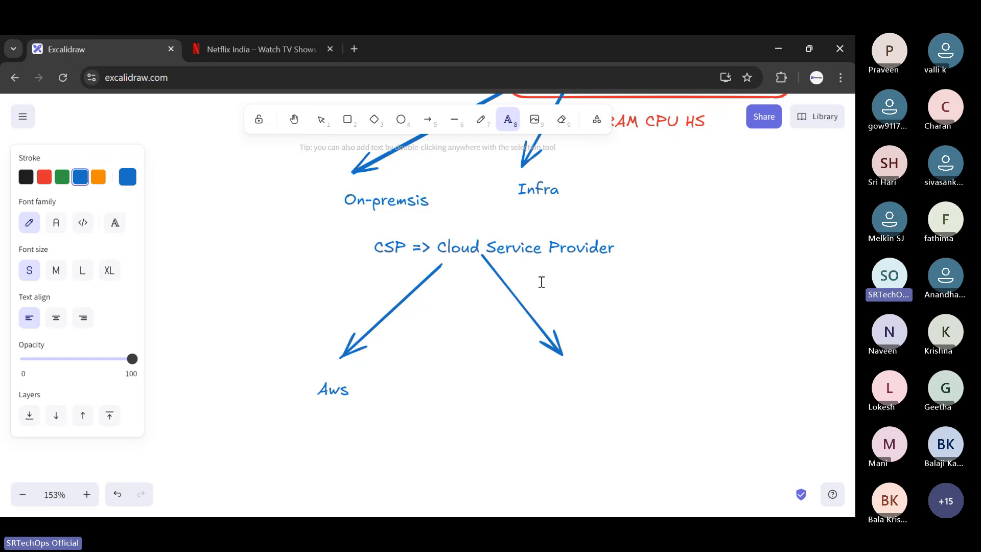
{"action": "left_click", "coordinate": [540, 384]}
{"action": "type", "text": "Azure"}
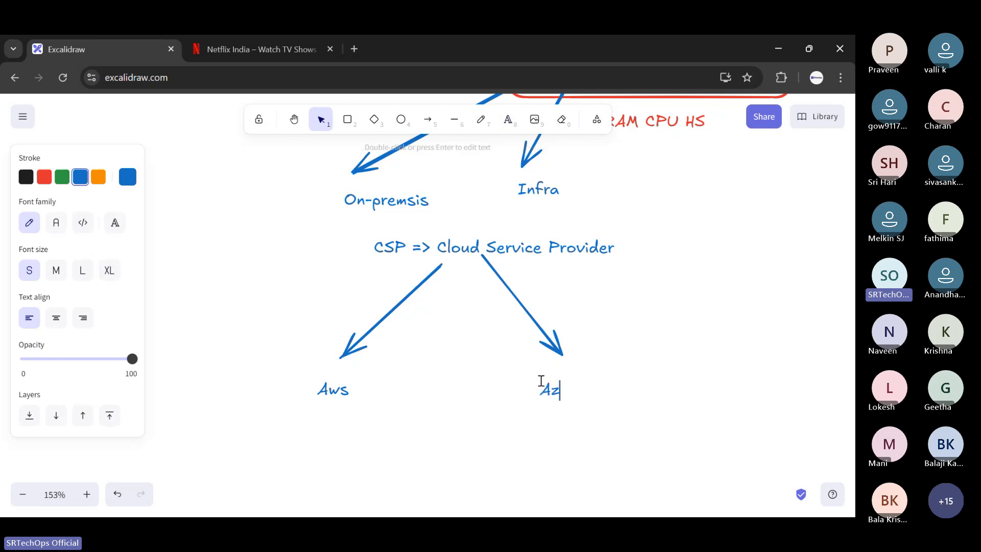
{"action": "left_click", "coordinate": [426, 392]}
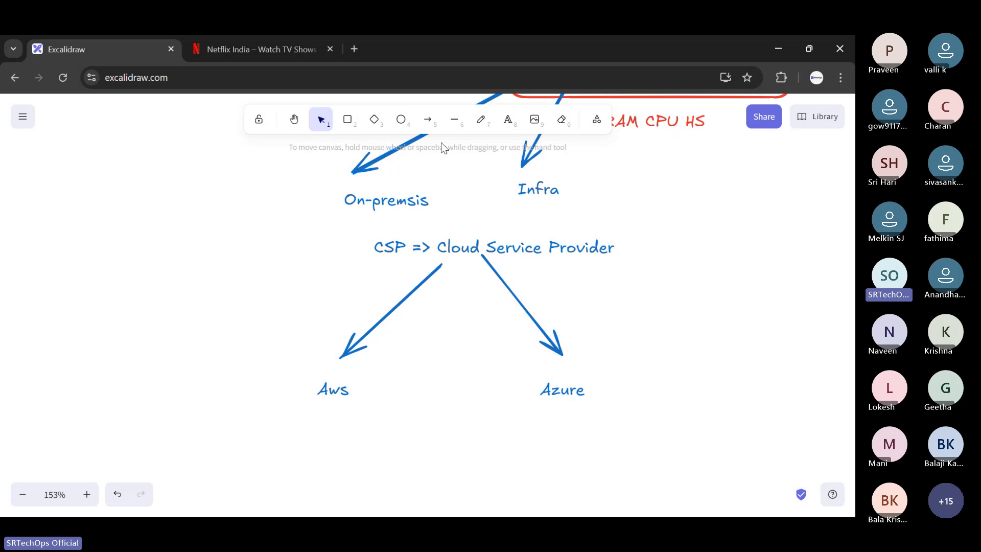
- Add the text "EC2" below the "Aws" label and colour it orange
{"action": "left_click", "coordinate": [427, 119]}
{"action": "scroll", "coordinate": [328, 300], "scroll_direction": "down", "scroll_amount": 3}
{"action": "key", "text": "Escape"}
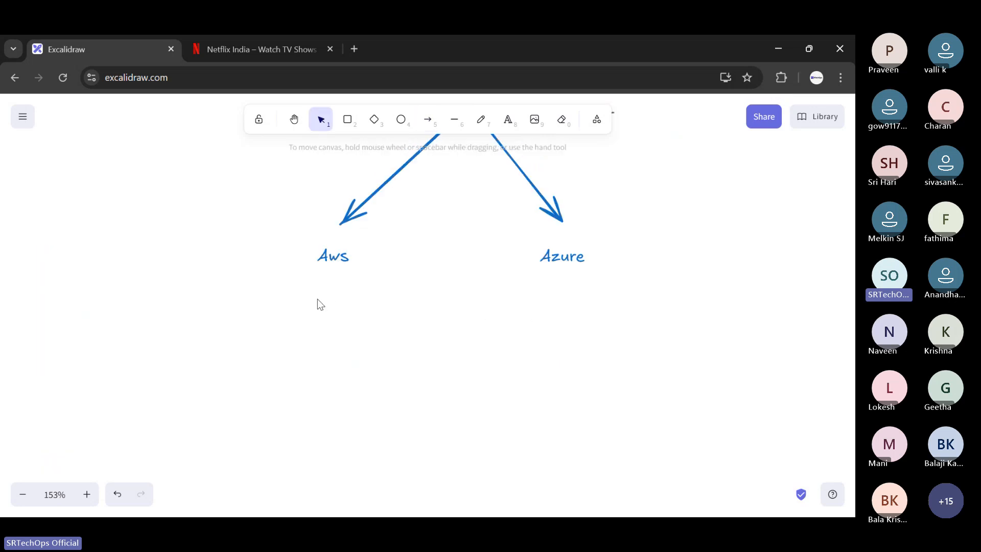
{"action": "left_click", "coordinate": [507, 119]}
{"action": "left_click", "coordinate": [317, 290]}
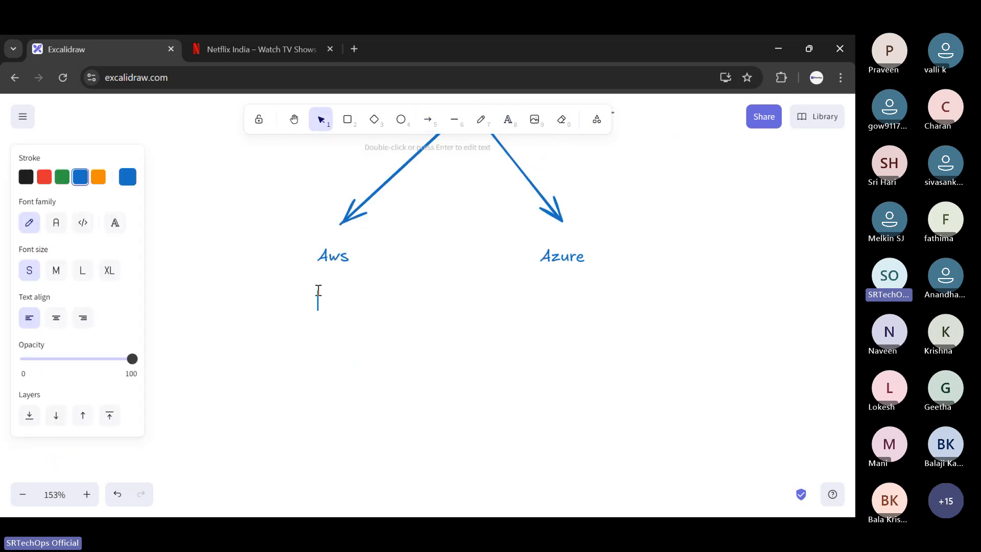
{"action": "type", "text": "Ec2"}
{"action": "left_click", "coordinate": [98, 177]}
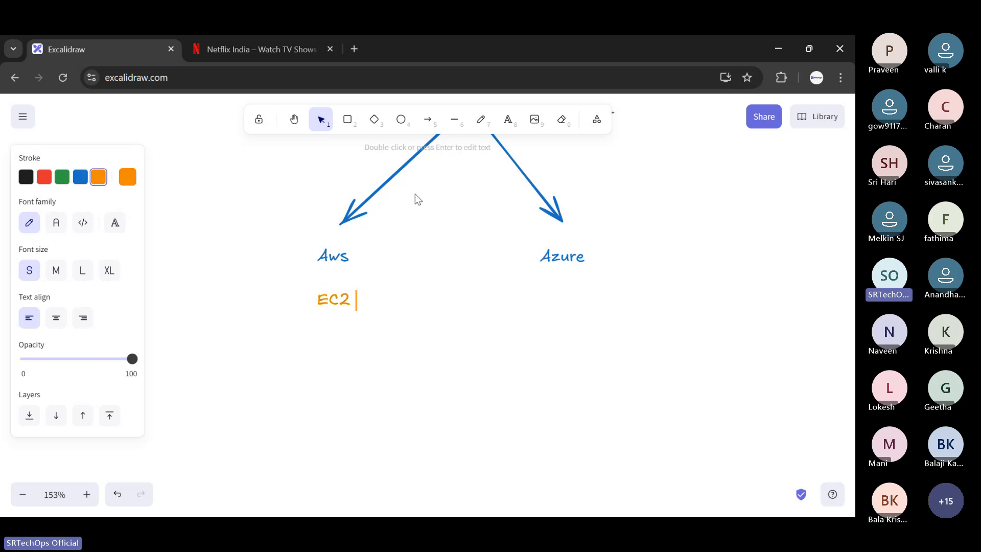
- Add the orange text "Virtual Machine" below the "Azure" label and shift it slightly left to centre it there
{"action": "left_click", "coordinate": [508, 119]}
{"action": "left_click", "coordinate": [538, 285]}
{"action": "type", "text": "Virtual "}
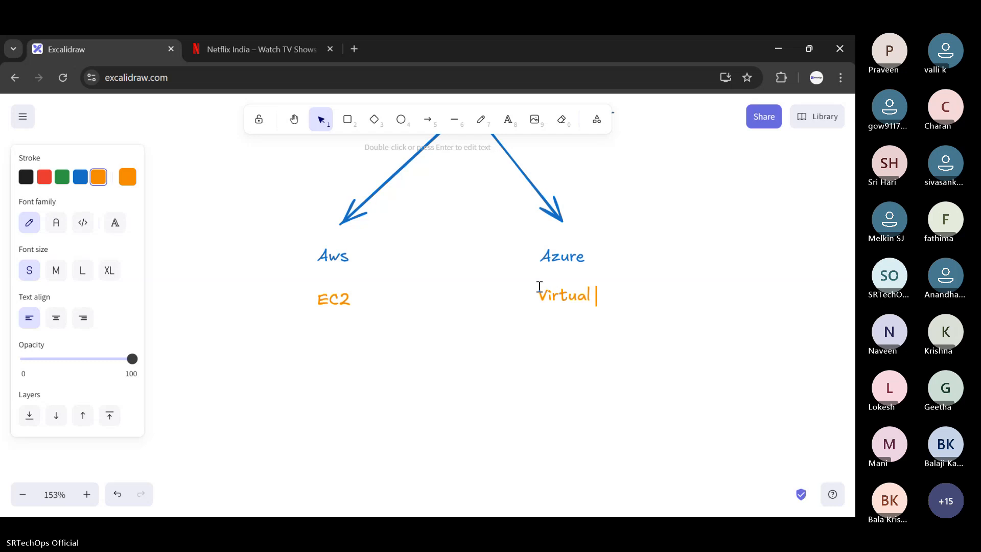
{"action": "type", "text": "Mochine"}
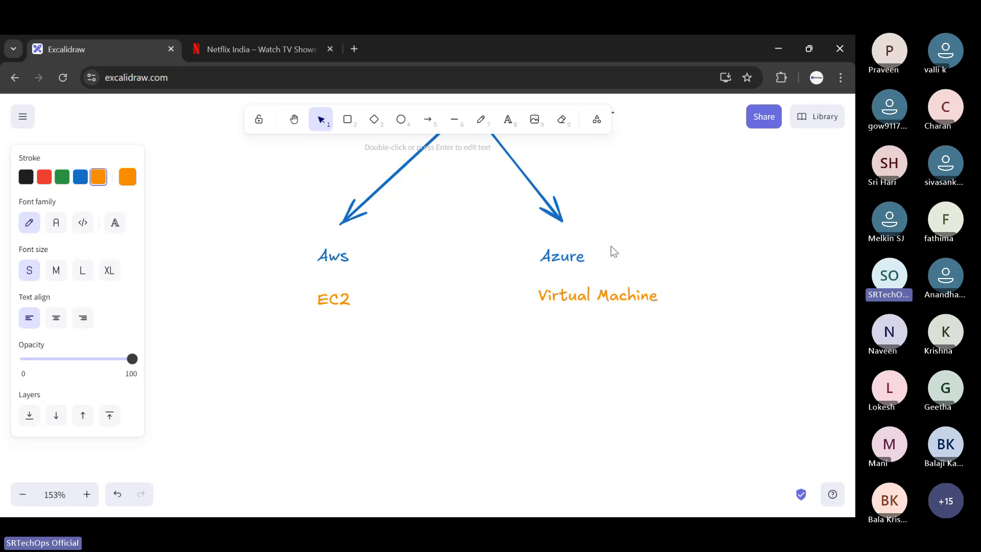
{"action": "left_click", "coordinate": [612, 247]}
{"action": "left_click_drag", "start_coordinate": [630, 287], "coordinate": [603, 283]}
{"action": "key", "text": "Return"}
{"action": "double_click", "coordinate": [618, 245]}
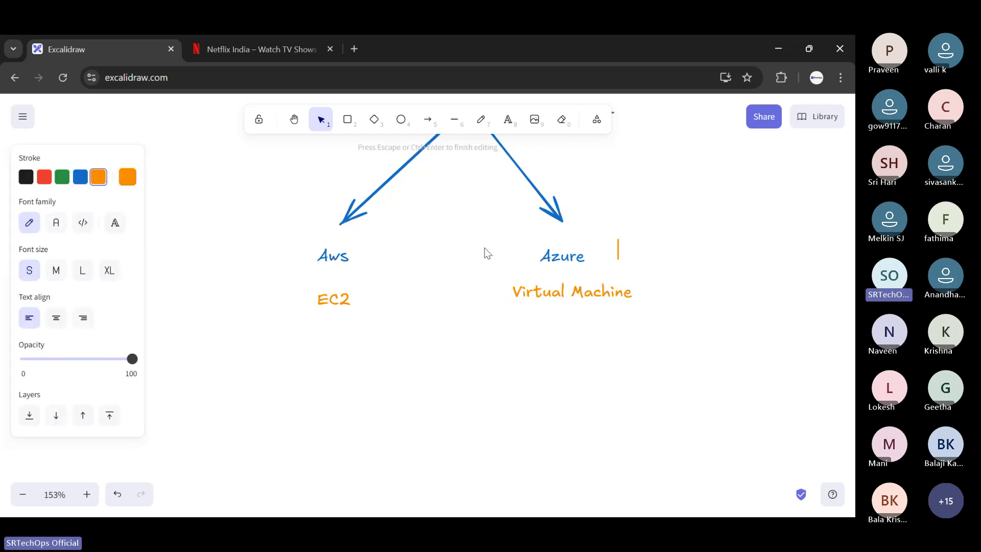
{"action": "left_click", "coordinate": [428, 122]}
{"action": "scroll", "coordinate": [752, 225], "scroll_direction": "up", "scroll_amount": 3}
{"action": "scroll", "coordinate": [752, 224], "scroll_direction": "up", "scroll_amount": 2}
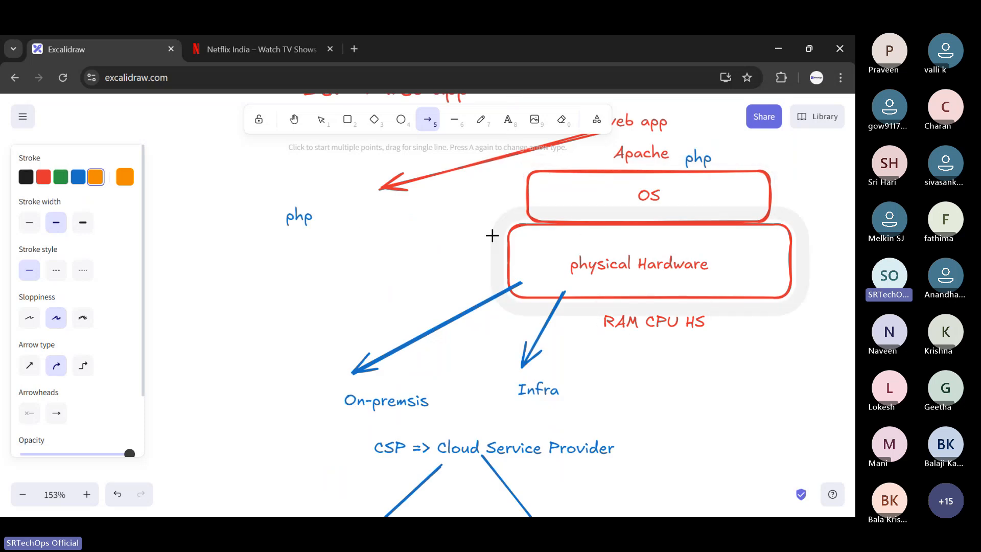
{"action": "left_click_drag", "start_coordinate": [476, 167], "coordinate": [702, 274]}
{"action": "key", "text": "ctrl+z"}
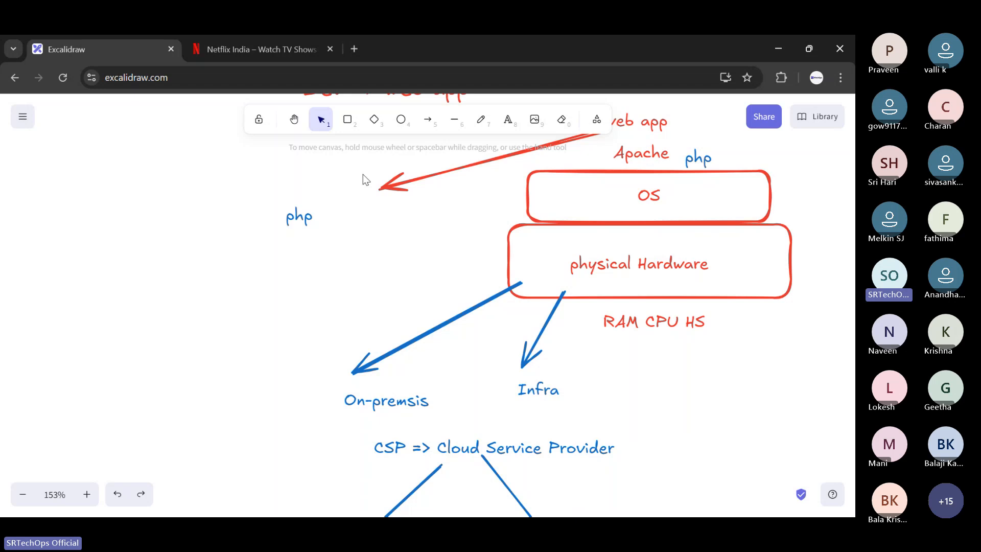
- Draw a large orange rounded rectangle enclosing the OS box, the physical Hardware box and the "RAM CPU HS" text
{"action": "left_click", "coordinate": [347, 119]}
{"action": "left_click_drag", "start_coordinate": [411, 164], "coordinate": [830, 393]}
{"action": "left_click_drag", "start_coordinate": [754, 343], "coordinate": [754, 342]}
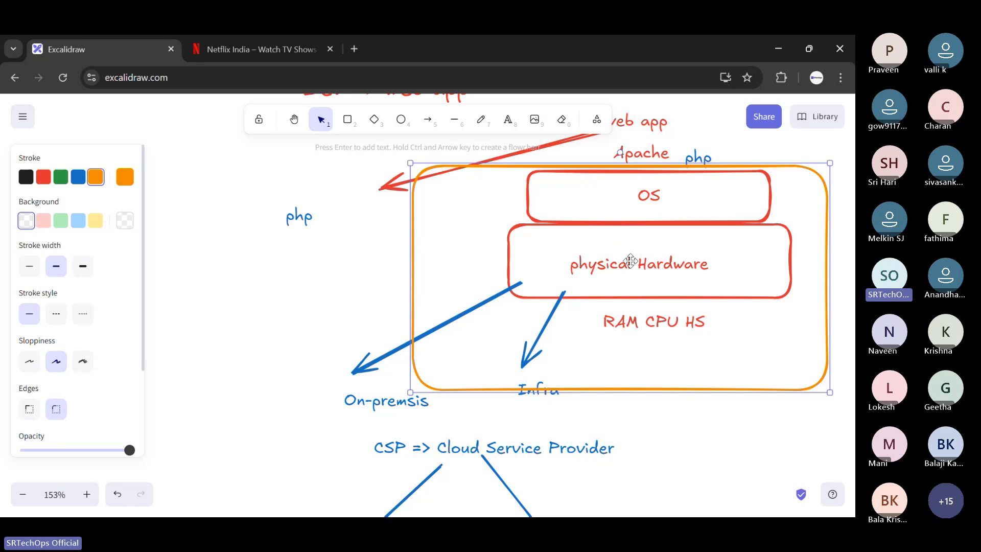
- Review the diagram between the framed web app hosting stack and the EC2 and Virtual Machine labels under the cloud providers
{"action": "scroll", "coordinate": [632, 258], "scroll_direction": "down", "scroll_amount": 4}
{"action": "scroll", "coordinate": [613, 245], "scroll_direction": "up", "scroll_amount": 3}
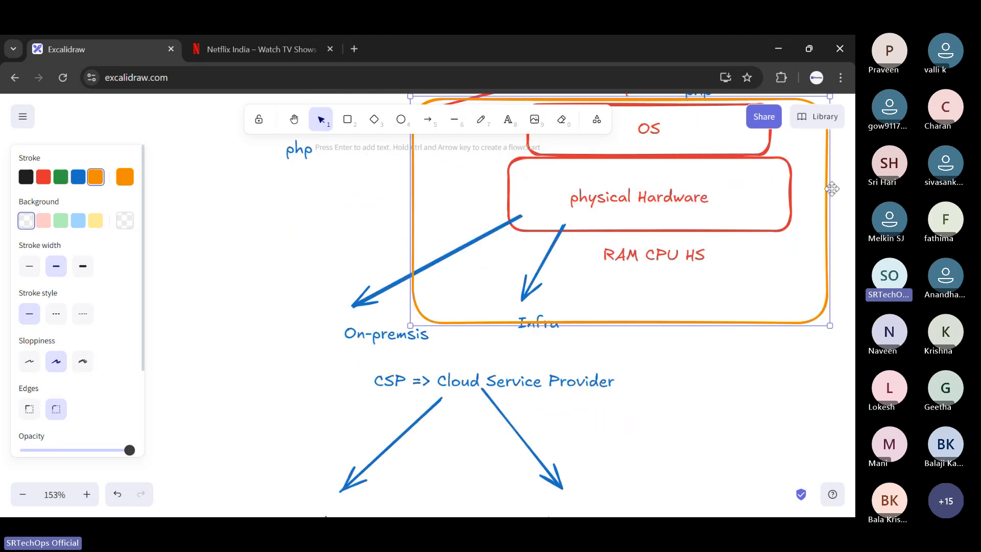
{"action": "scroll", "coordinate": [604, 258], "scroll_direction": "down", "scroll_amount": 8}
{"action": "scroll", "coordinate": [416, 287], "scroll_direction": "up", "scroll_amount": 1}
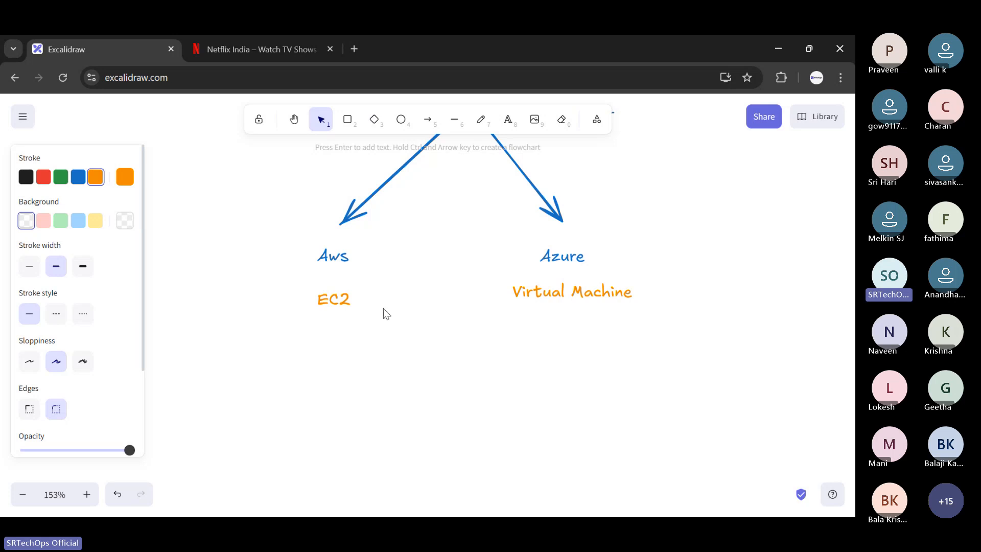
{"action": "scroll", "coordinate": [520, 268], "scroll_direction": "up", "scroll_amount": 5}
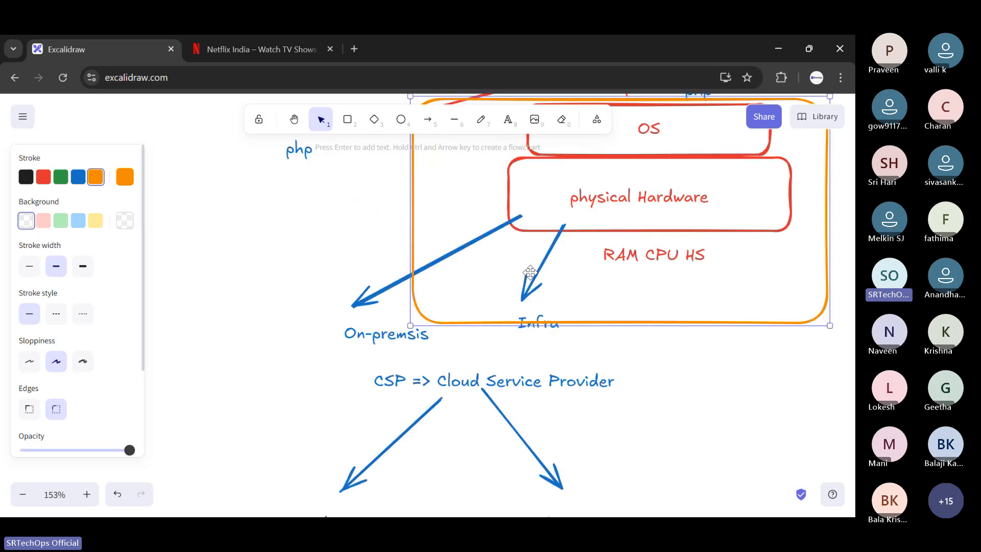
{"action": "scroll", "coordinate": [533, 279], "scroll_direction": "down", "scroll_amount": 4}
{"action": "scroll", "coordinate": [363, 307], "scroll_direction": "down", "scroll_amount": 1}
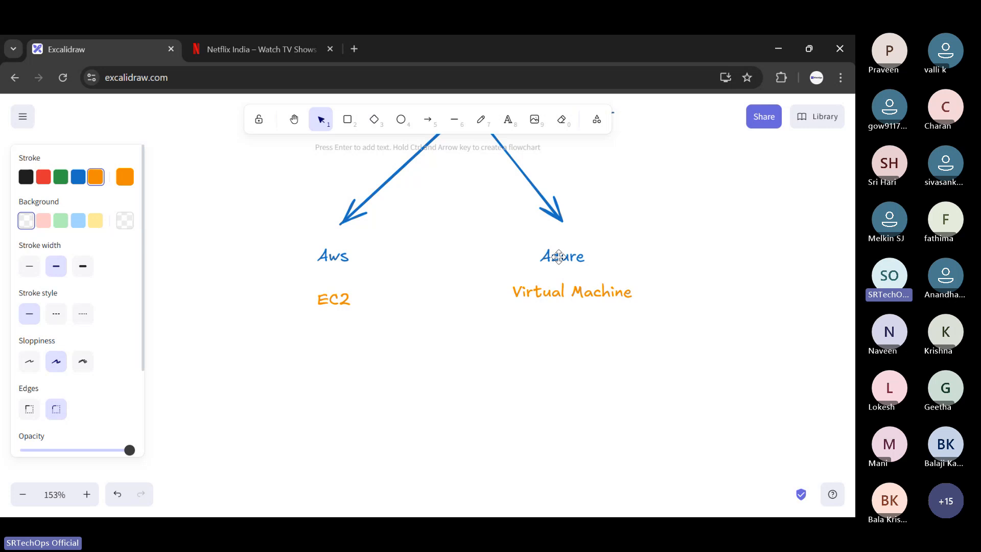
{"action": "scroll", "coordinate": [664, 276], "scroll_direction": "up", "scroll_amount": 5}
{"action": "scroll", "coordinate": [685, 289], "scroll_direction": "down", "scroll_amount": 6}
{"action": "scroll", "coordinate": [685, 284], "scroll_direction": "up", "scroll_amount": 8}
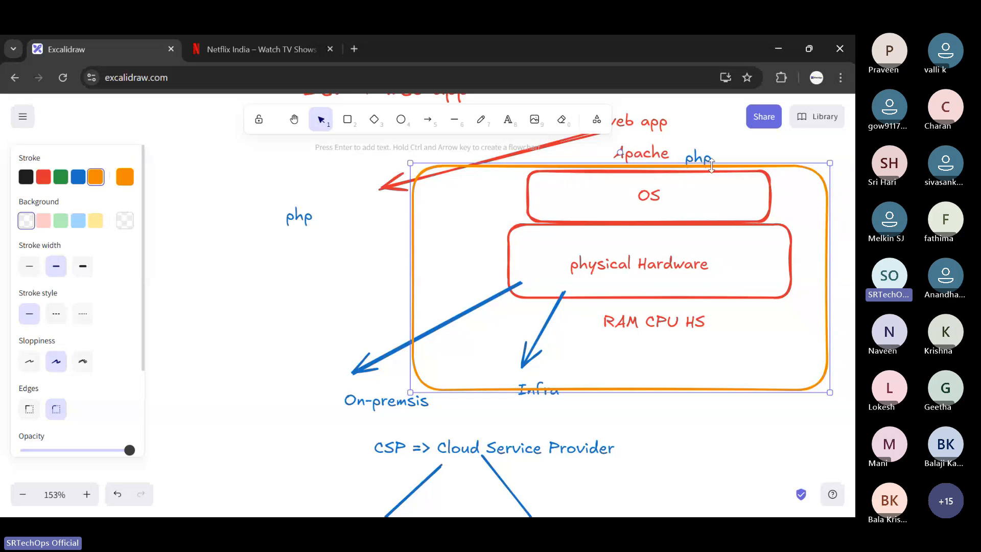
{"action": "scroll", "coordinate": [711, 165], "scroll_direction": "up", "scroll_amount": 3}
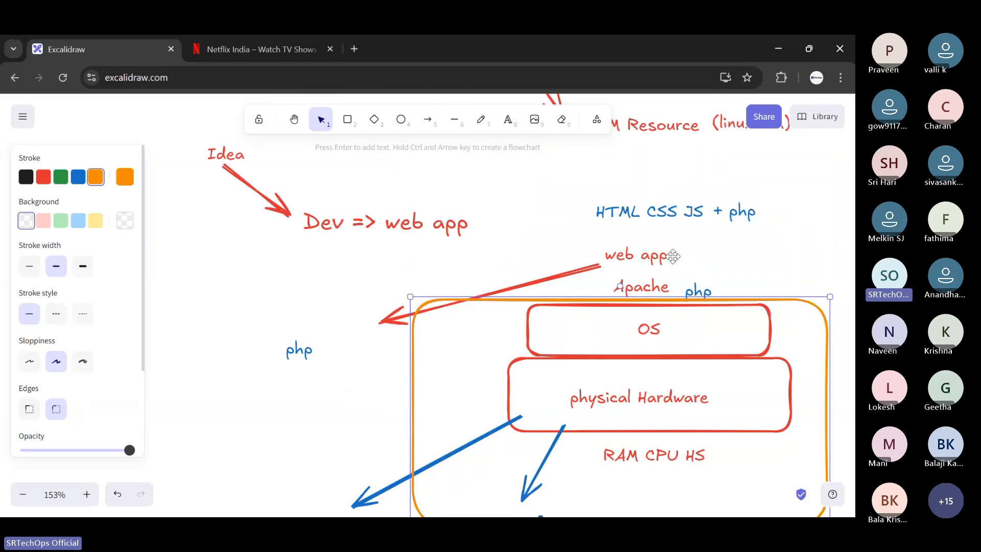
{"action": "scroll", "coordinate": [672, 255], "scroll_direction": "down", "scroll_amount": 14}
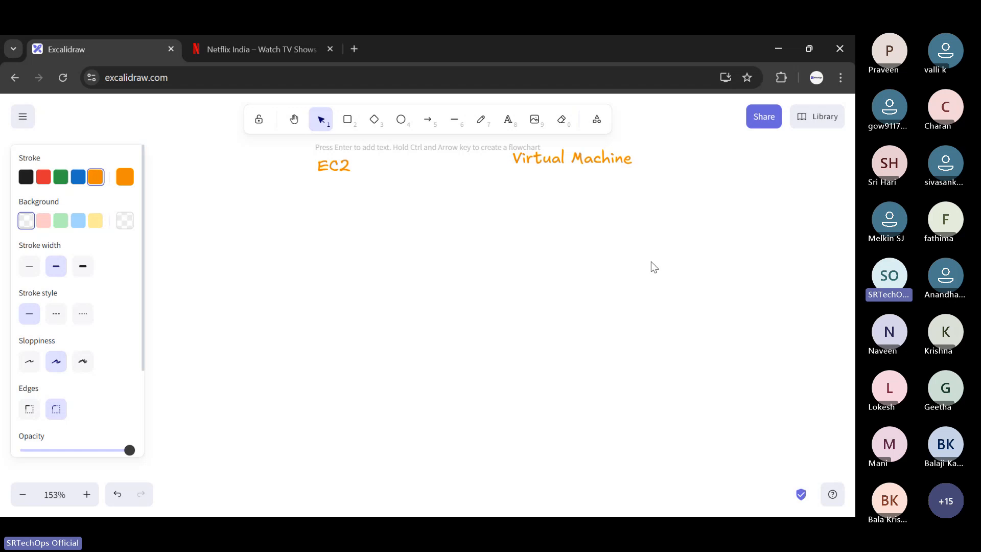
- Append "linux" after "OS" in the label of the OS box
{"action": "scroll", "coordinate": [652, 263], "scroll_direction": "up", "scroll_amount": 10}
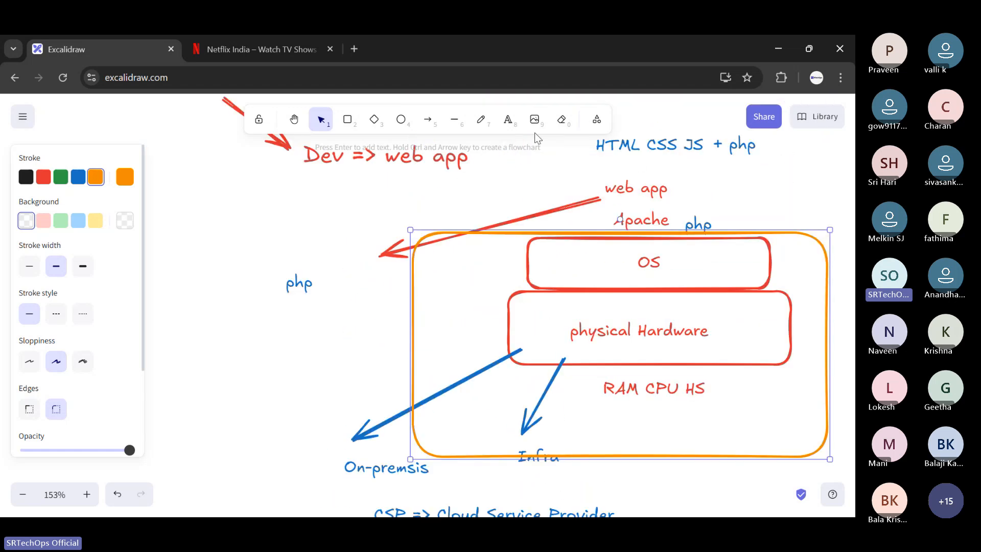
{"action": "left_click", "coordinate": [508, 119]}
{"action": "left_click", "coordinate": [682, 262]}
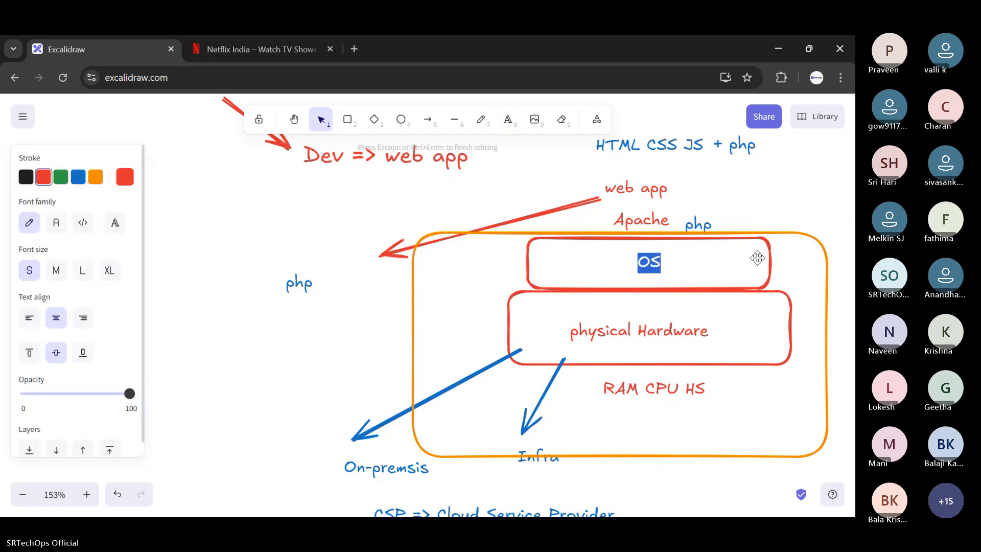
{"action": "key", "text": "Right"}
{"action": "type", "text": "linu"}
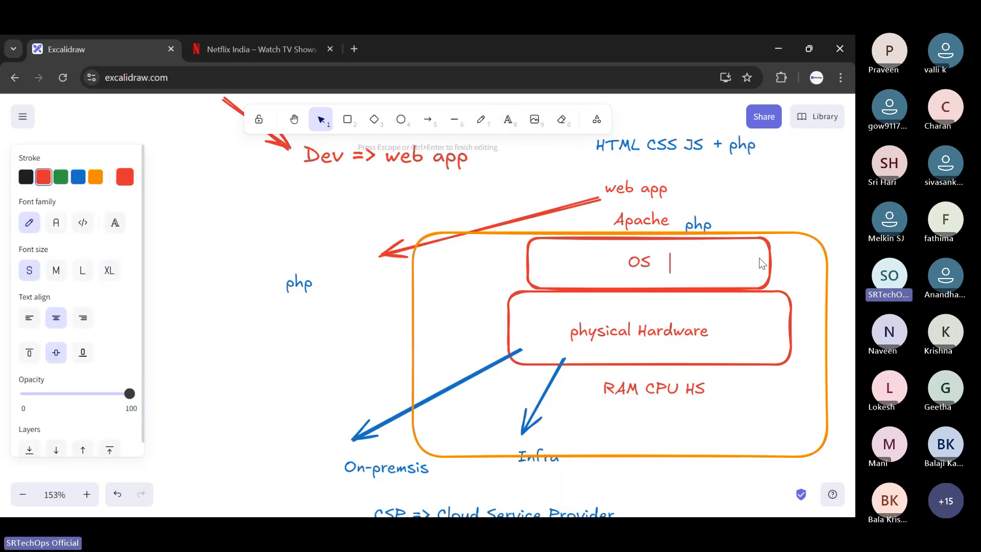
{"action": "type", "text": "x"}
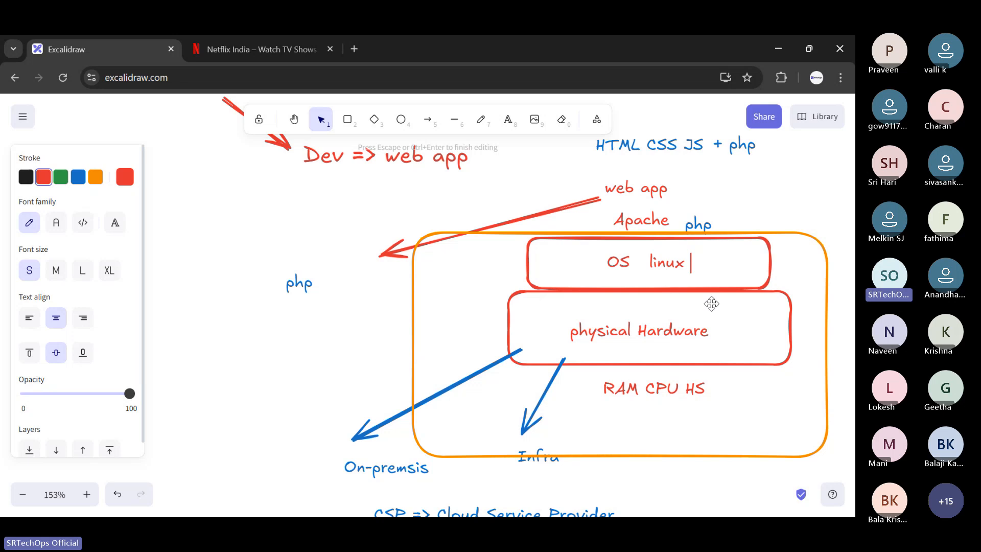
- Finish the OS box's label and shift the box slightly left above the physical Hardware box
{"action": "key", "text": "Escape"}
{"action": "left_click_drag", "start_coordinate": [645, 257], "coordinate": [637, 260]}
{"action": "left_click", "coordinate": [745, 169]}
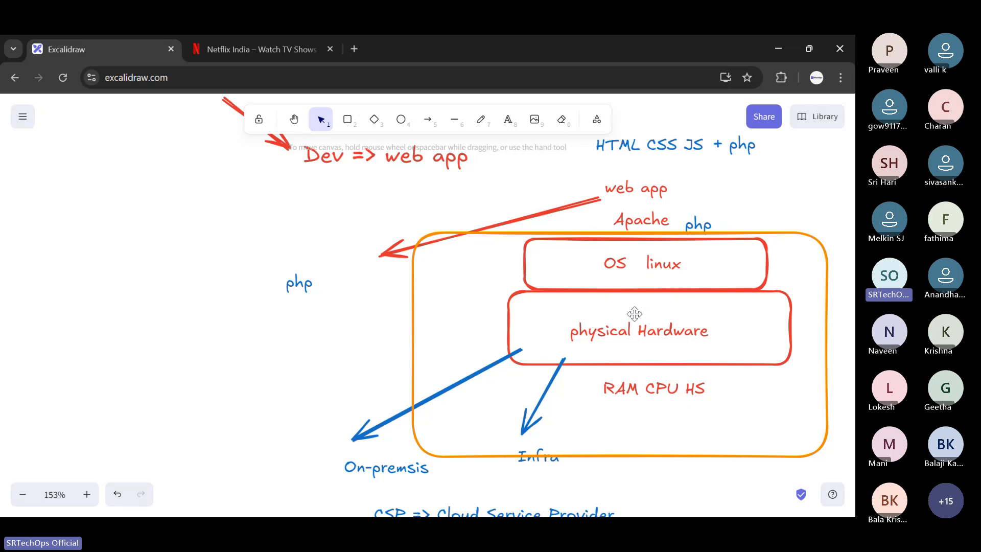
{"action": "scroll", "coordinate": [634, 314], "scroll_direction": "up", "scroll_amount": 3}
{"action": "scroll", "coordinate": [705, 312], "scroll_direction": "down", "scroll_amount": 6}
{"action": "scroll", "coordinate": [705, 312], "scroll_direction": "up", "scroll_amount": 3}
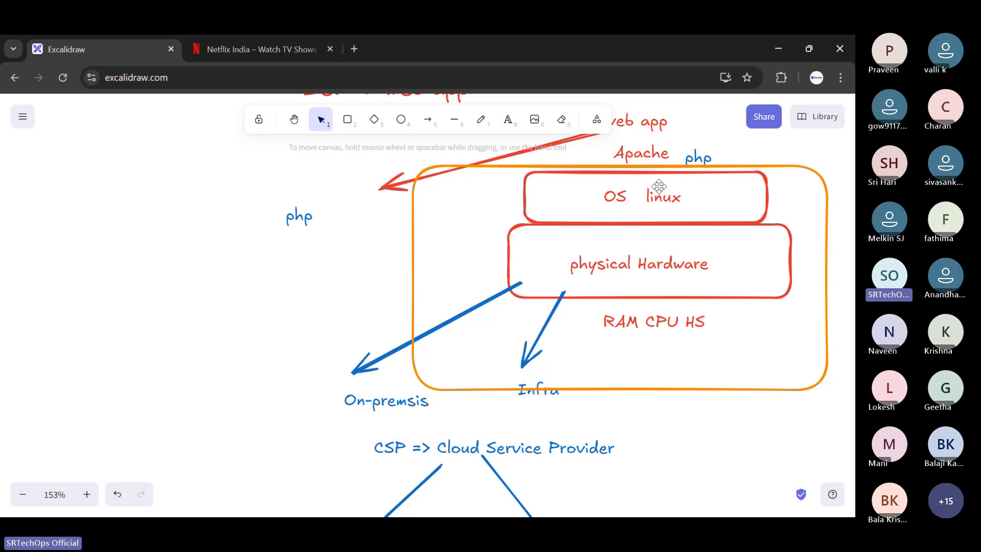
{"action": "scroll", "coordinate": [658, 187], "scroll_direction": "up", "scroll_amount": 3}
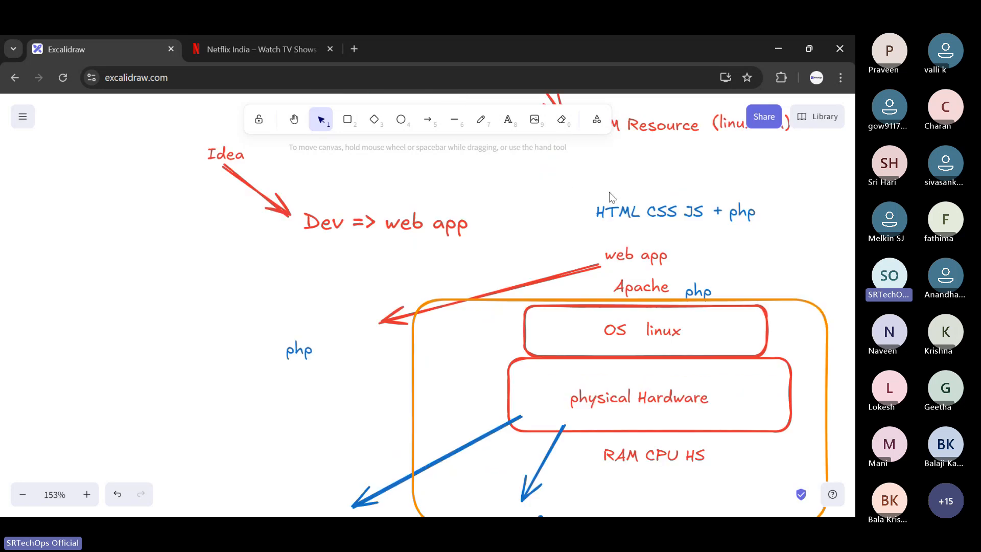
{"action": "scroll", "coordinate": [613, 214], "scroll_direction": "down", "scroll_amount": 2}
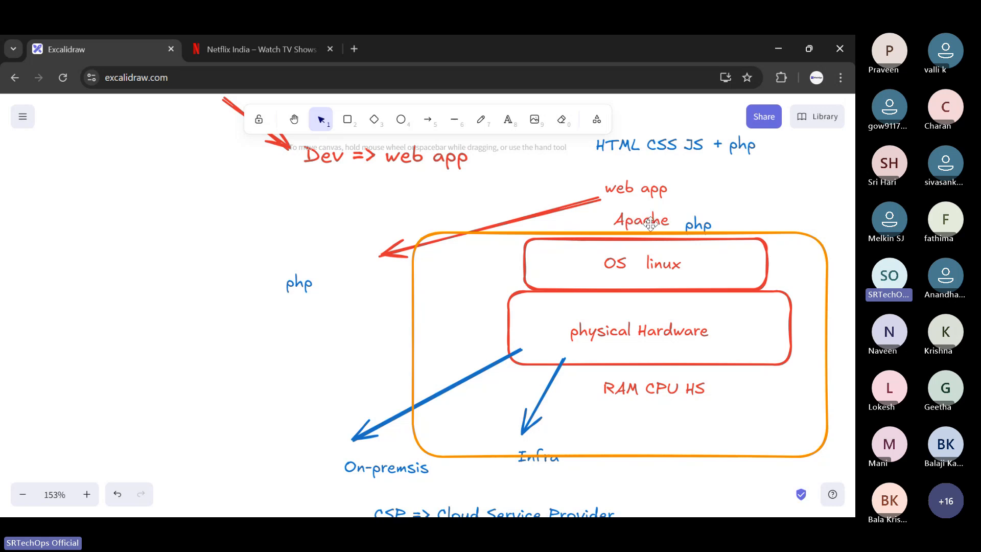
- Search Google for "apache server for windows" in a new browser tab
{"action": "left_click", "coordinate": [355, 46]}
{"action": "type", "text": "apache "}
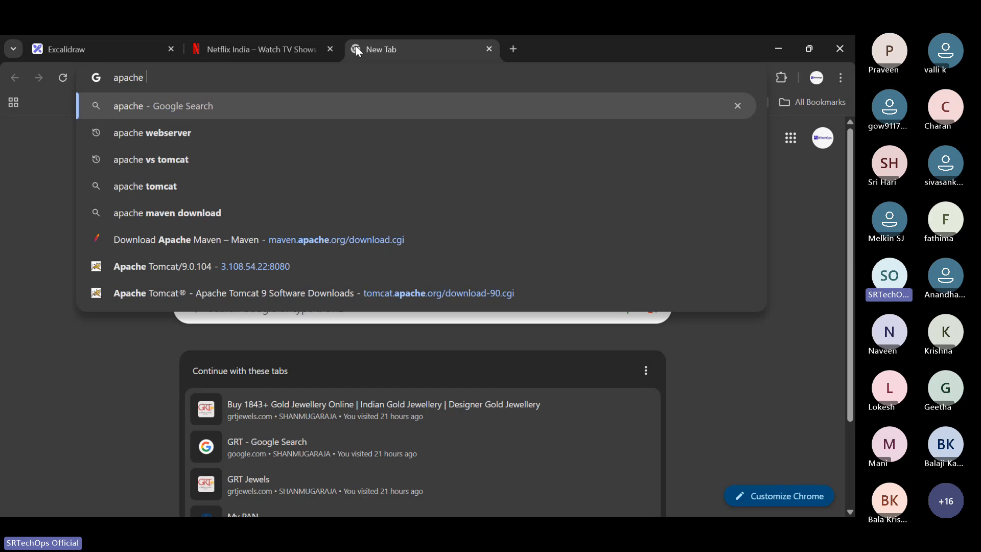
{"action": "type", "text": "foe"}
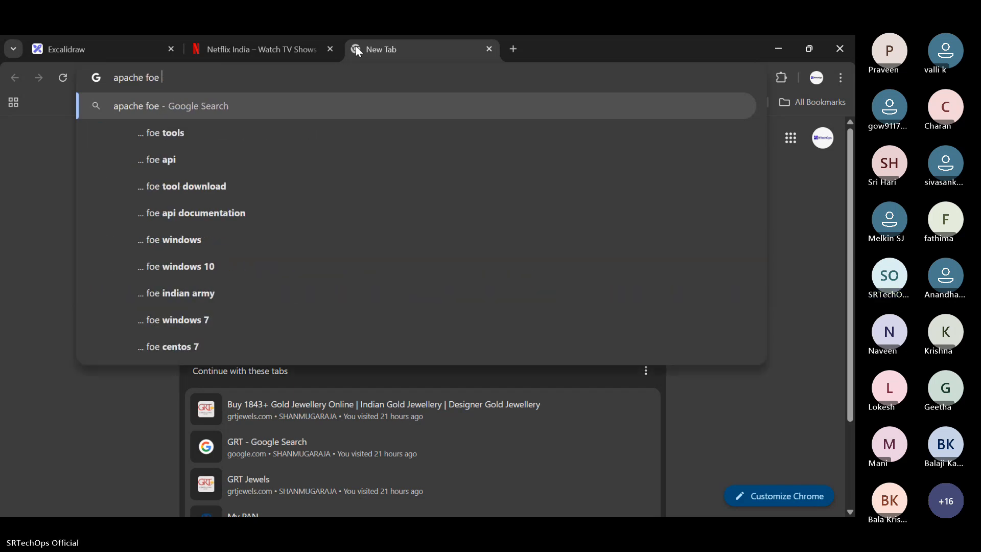
{"action": "key", "text": "BackSpace"}
{"action": "key", "text": "BackSpace"}
{"action": "key", "text": "BackSpace"}
{"action": "key", "text": "BackSpace"}
{"action": "type", "text": "serve"}
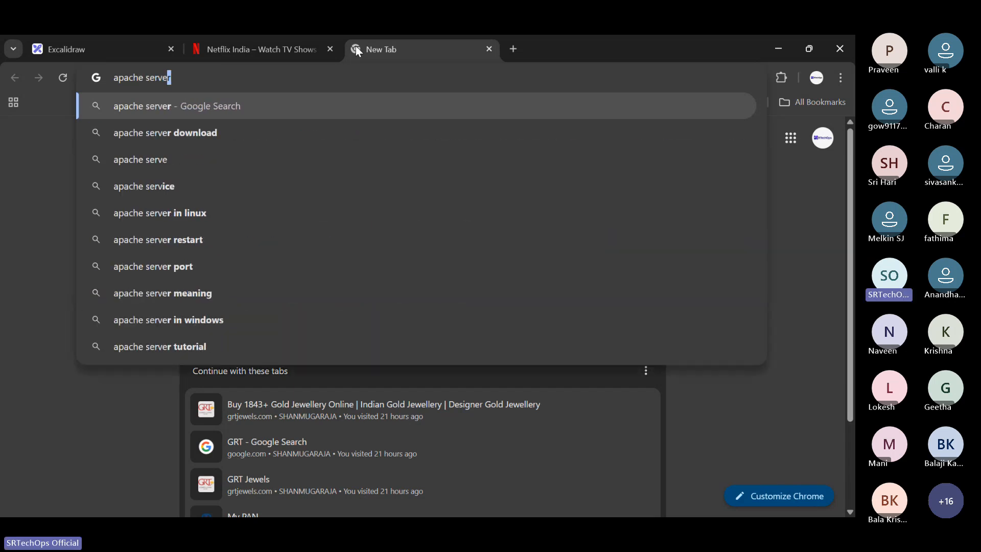
{"action": "type", "text": "r for win"}
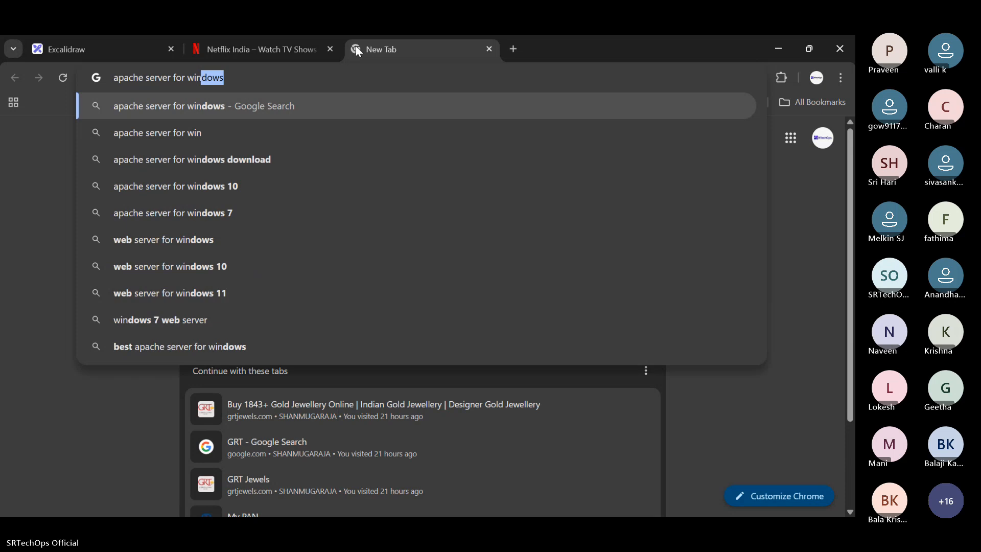
{"action": "key", "text": "Return"}
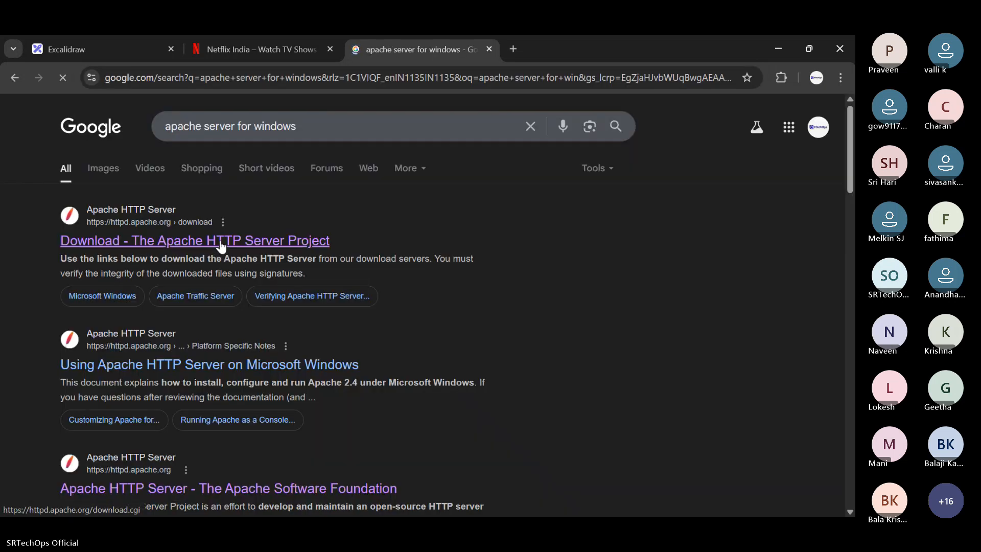
- Open the Apache HTTP Server Project download page from the search results and look through the available downloads
{"action": "scroll", "coordinate": [449, 235], "scroll_direction": "down", "scroll_amount": 3}
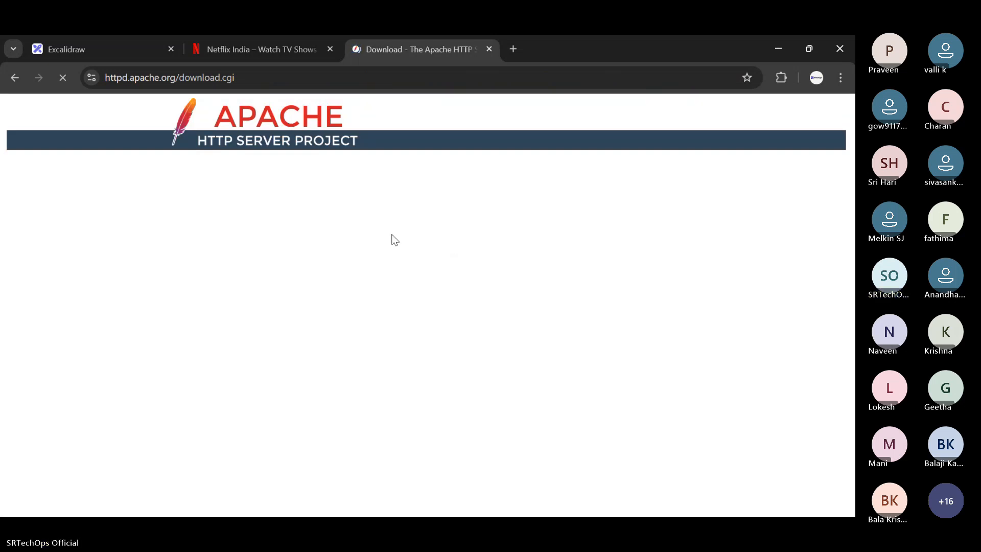
{"action": "left_click", "coordinate": [307, 39]}
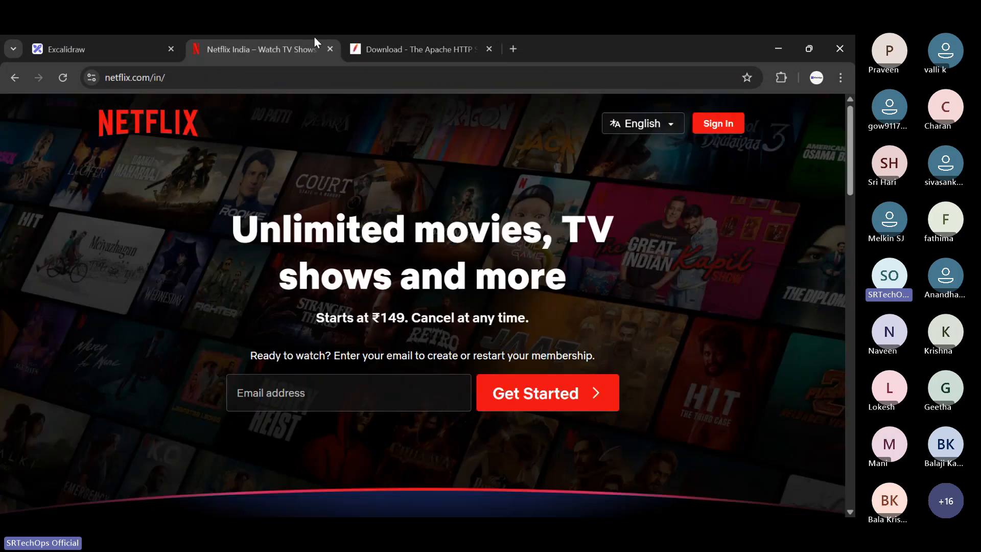
{"action": "left_click", "coordinate": [384, 49]}
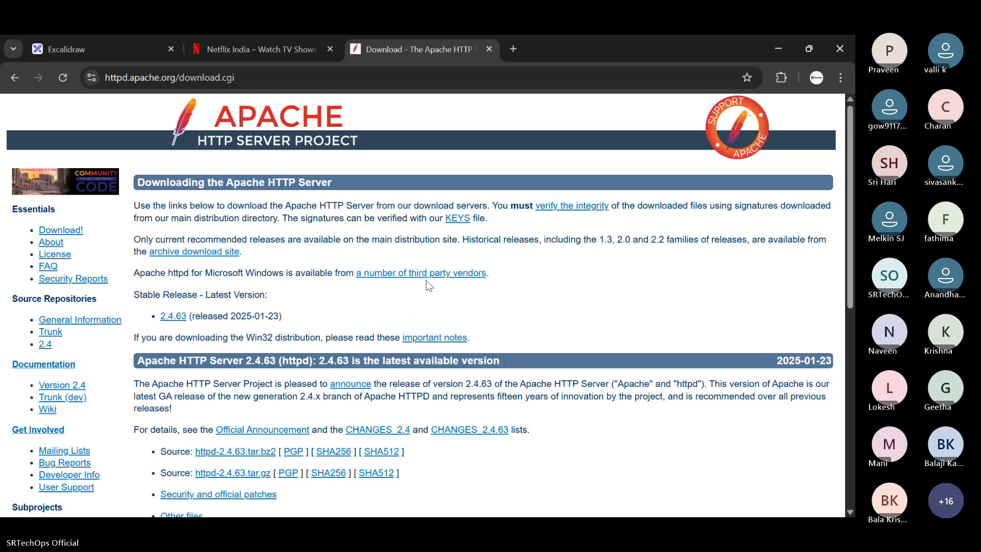
{"action": "scroll", "coordinate": [429, 286], "scroll_direction": "down", "scroll_amount": 1}
{"action": "scroll", "coordinate": [429, 286], "scroll_direction": "down", "scroll_amount": 10}
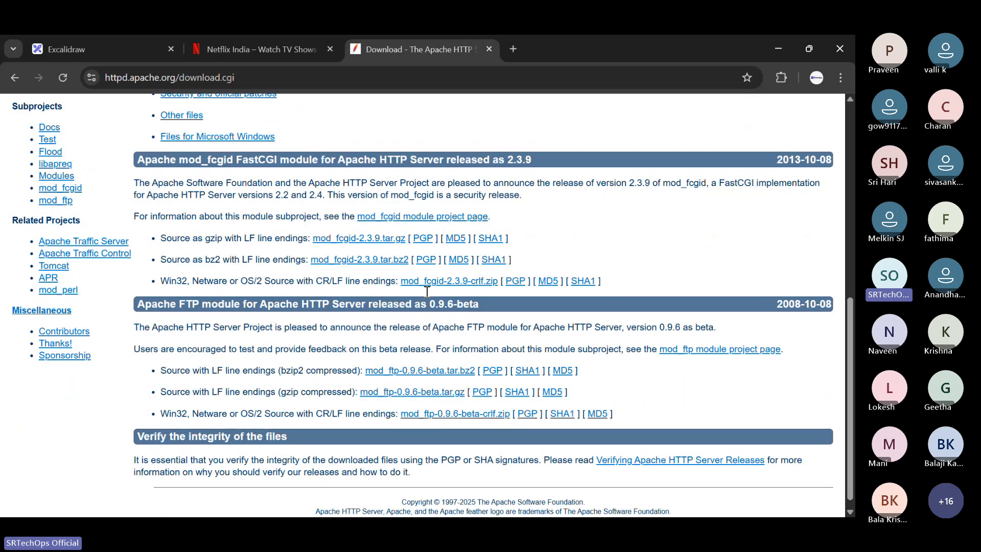
{"action": "left_click", "coordinate": [238, 54]}
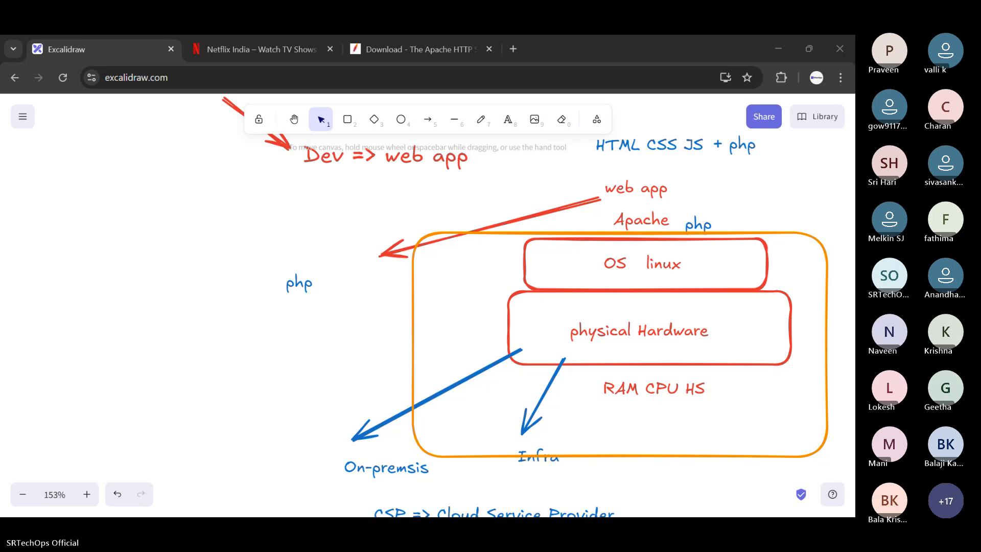
- Open the Azure portal in a separate browser window and maximize that window
{"action": "key", "text": "ctrl+n"}
{"action": "type", "text": "x"}
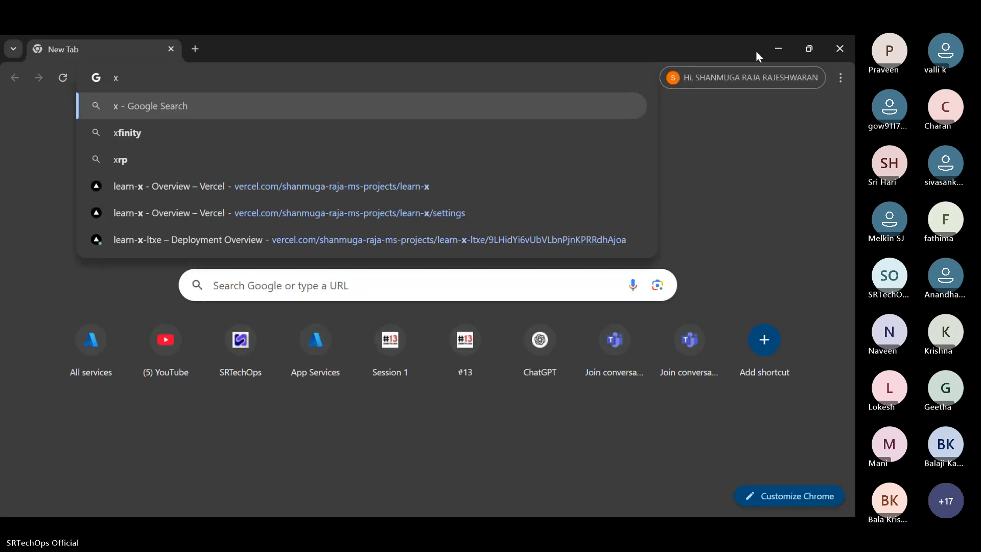
{"action": "left_click", "coordinate": [769, 48]}
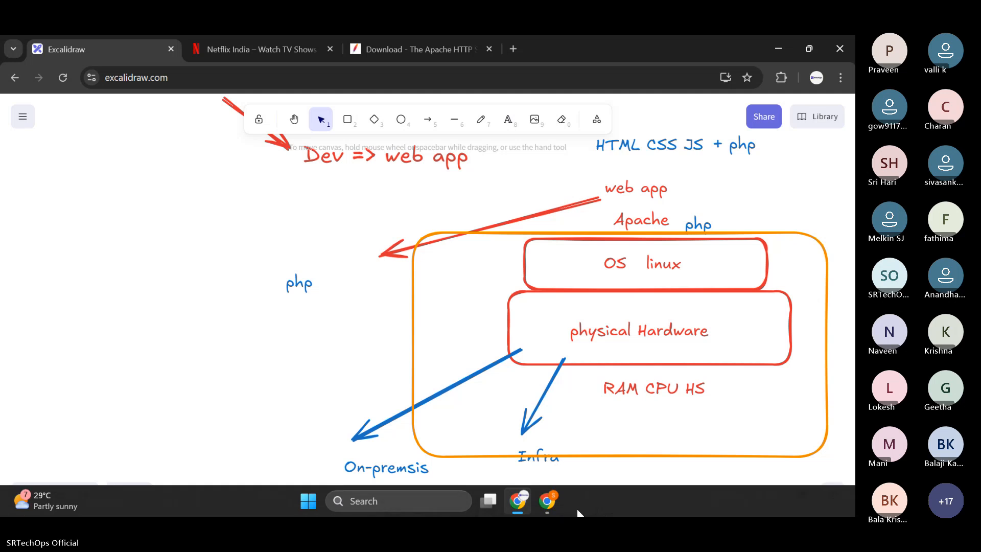
{"action": "left_click", "coordinate": [560, 500]}
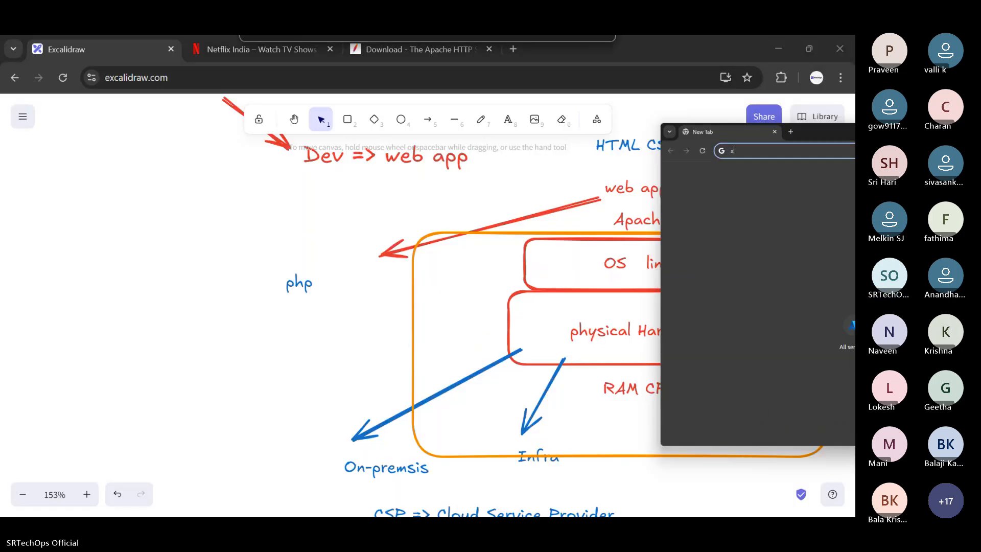
{"action": "left_click_drag", "start_coordinate": [828, 132], "coordinate": [980, 107]}
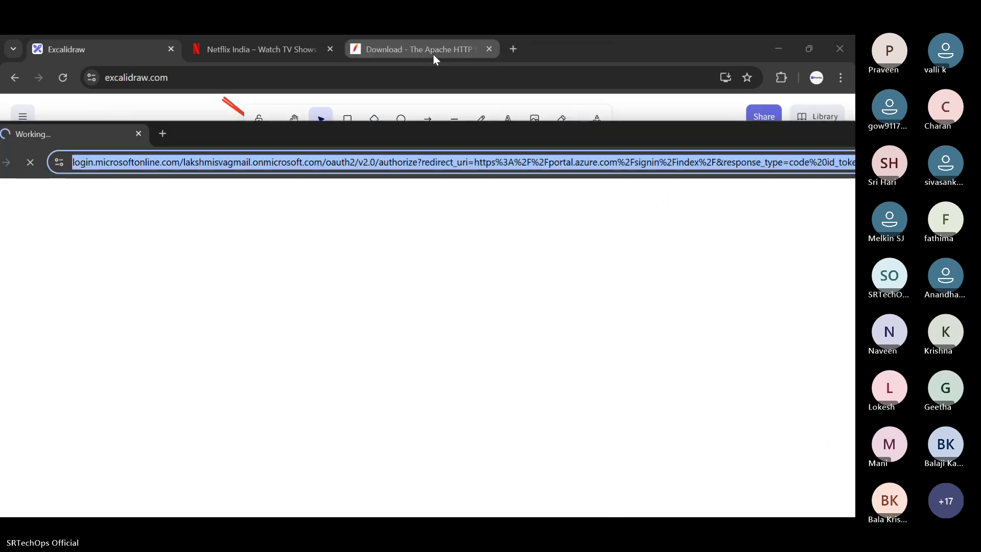
{"action": "left_click_drag", "start_coordinate": [666, 134], "coordinate": [138, 171]}
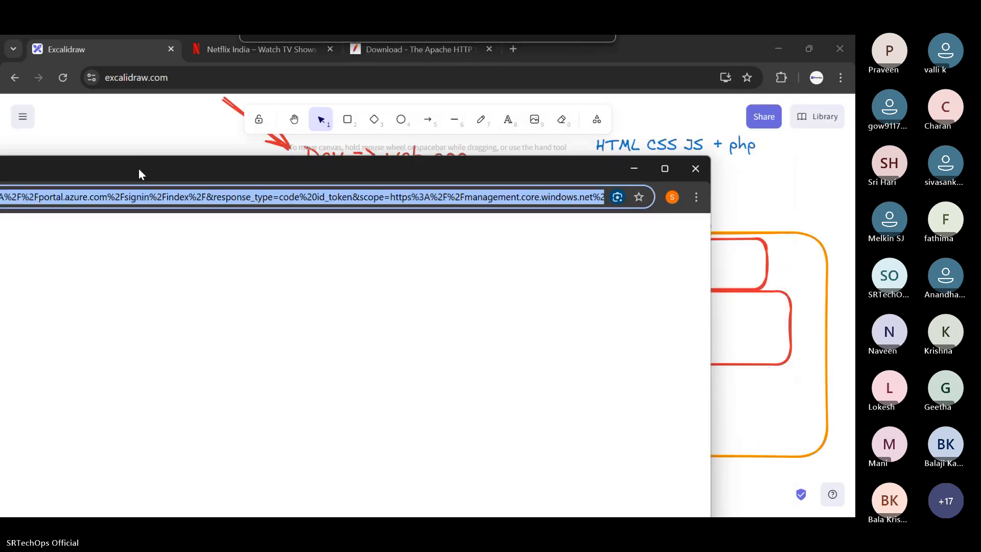
{"action": "left_click", "coordinate": [666, 163]}
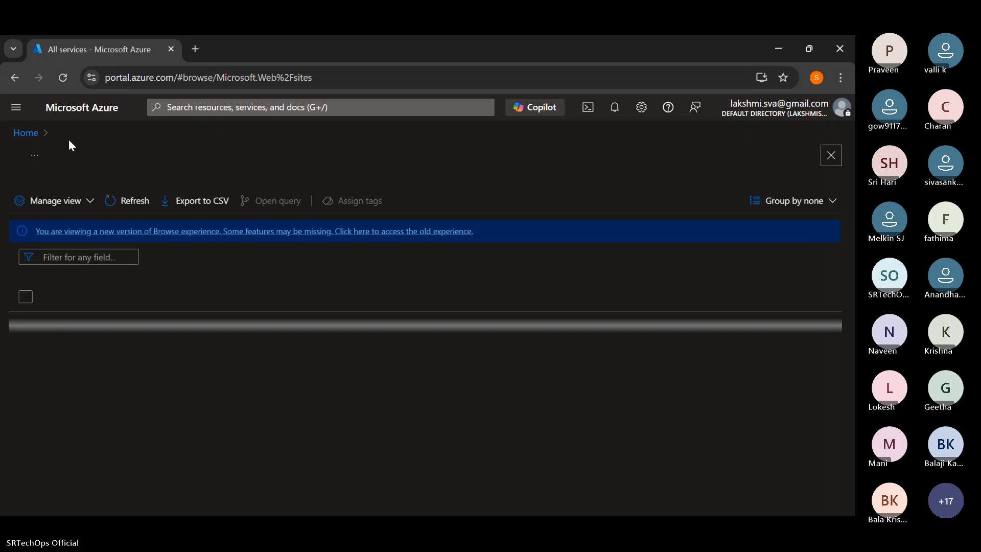
- Go to the Azure portal's Home page and look over its services, recent resources and navigation links
{"action": "left_click", "coordinate": [16, 109]}
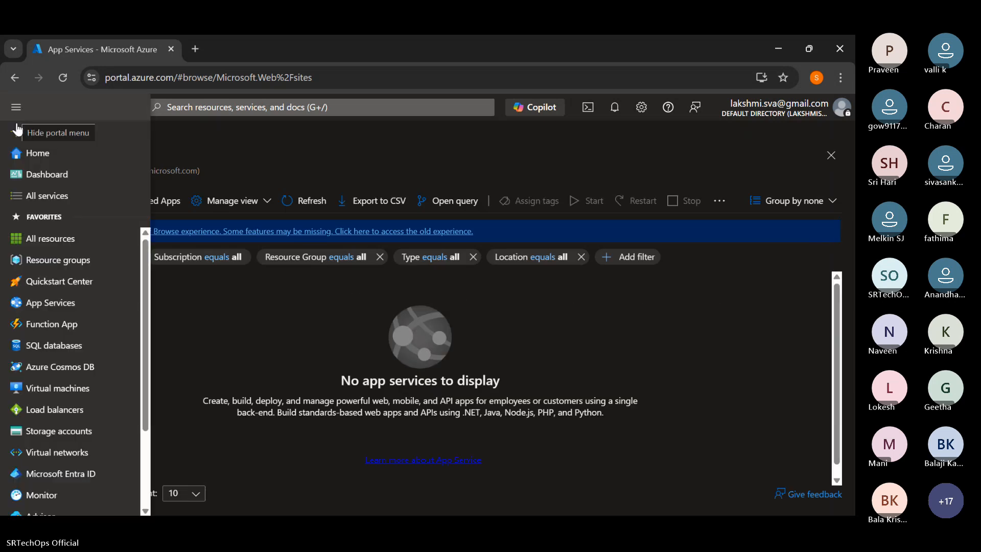
{"action": "left_click", "coordinate": [22, 153]}
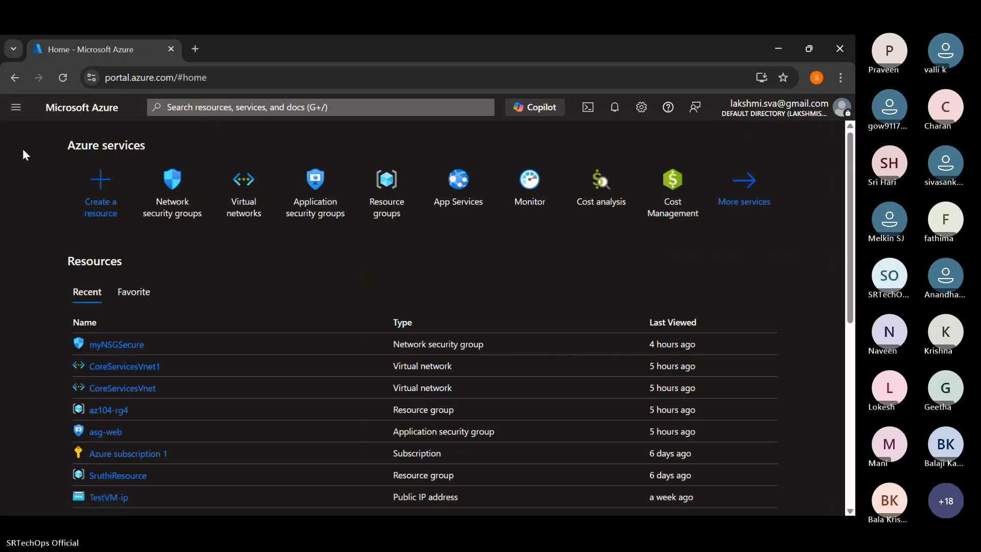
{"action": "scroll", "coordinate": [136, 321], "scroll_direction": "down", "scroll_amount": 5}
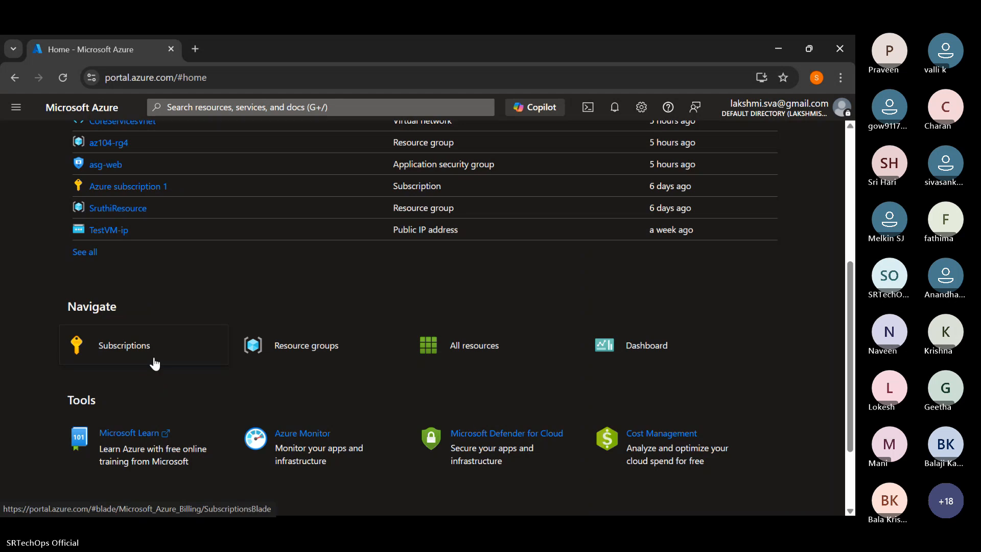
{"action": "scroll", "coordinate": [205, 306], "scroll_direction": "up", "scroll_amount": 5}
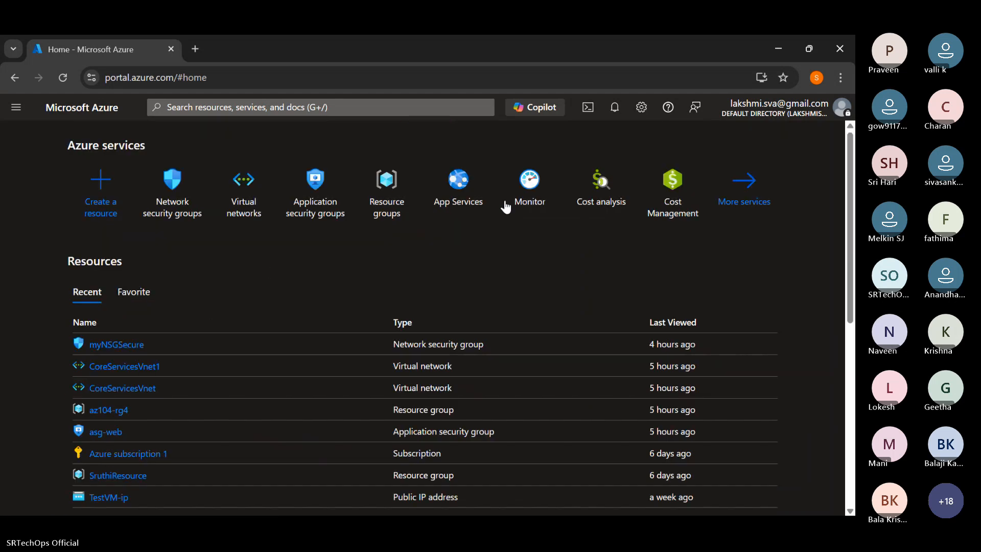
- Examine the signed-in account details, the portal's favourite services and the tools and links on the Home page
{"action": "left_click", "coordinate": [814, 112]}
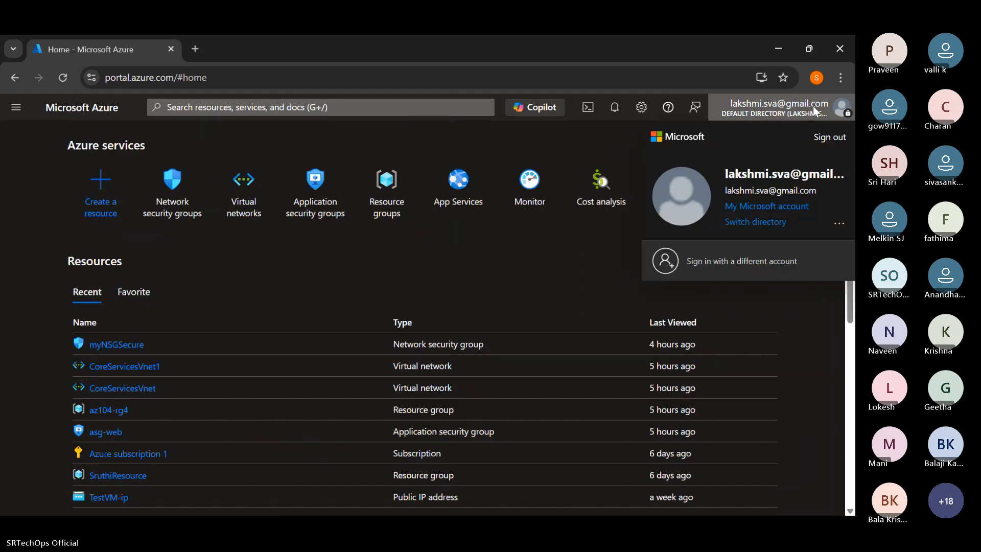
{"action": "left_click", "coordinate": [39, 176]}
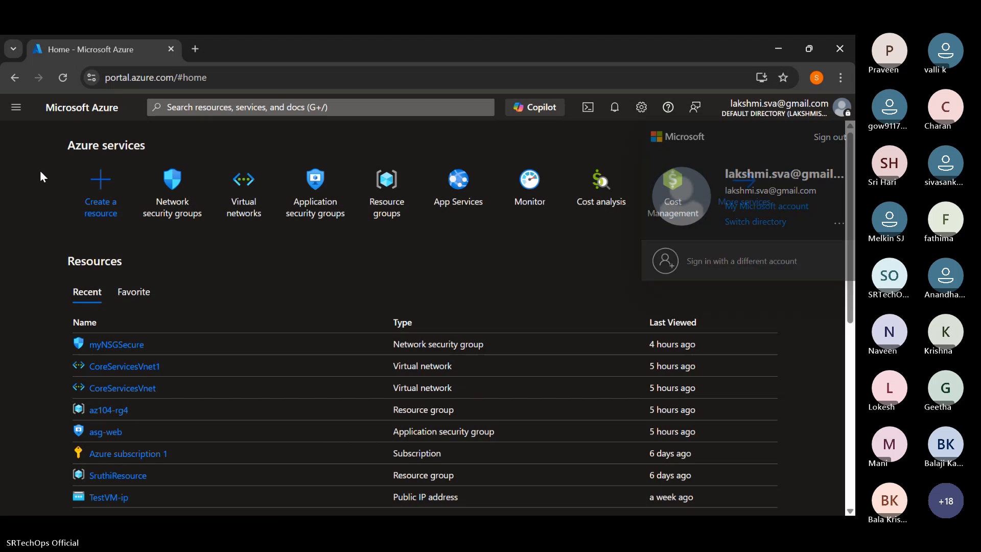
{"action": "left_click", "coordinate": [16, 106]}
{"action": "scroll", "coordinate": [28, 342], "scroll_direction": "down", "scroll_amount": 3}
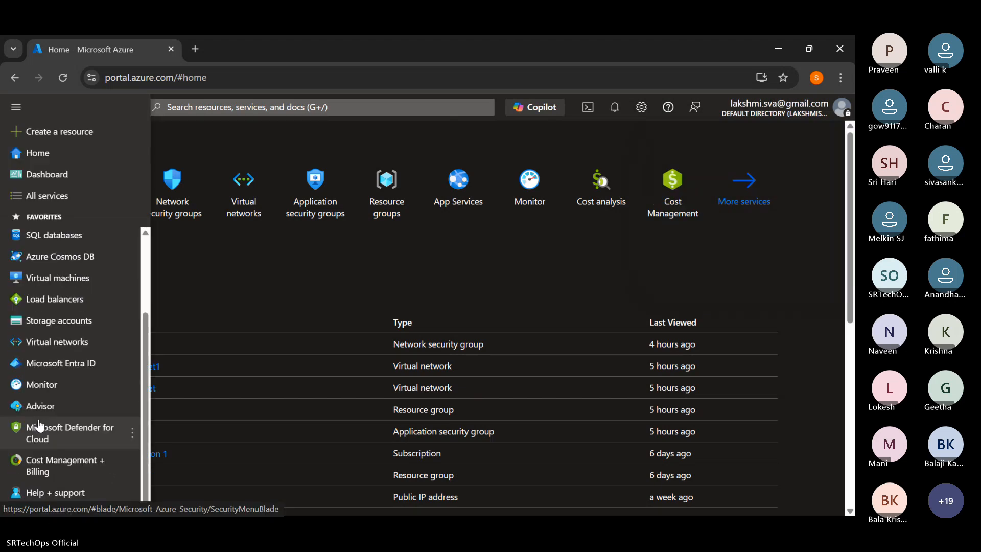
{"action": "scroll", "coordinate": [35, 427], "scroll_direction": "up", "scroll_amount": 3}
{"action": "left_click", "coordinate": [16, 107]}
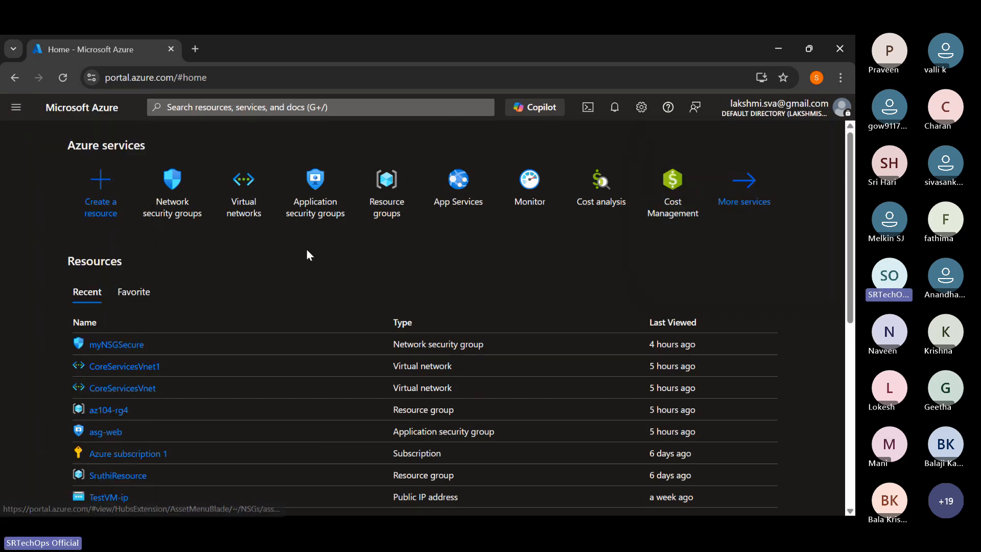
{"action": "scroll", "coordinate": [337, 307], "scroll_direction": "down", "scroll_amount": 5}
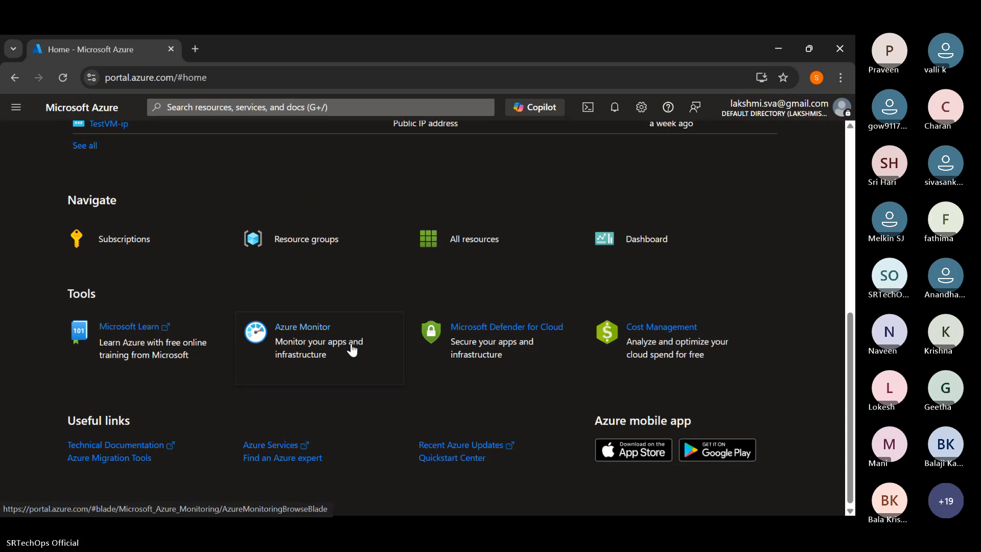
{"action": "scroll", "coordinate": [351, 350], "scroll_direction": "up", "scroll_amount": 6}
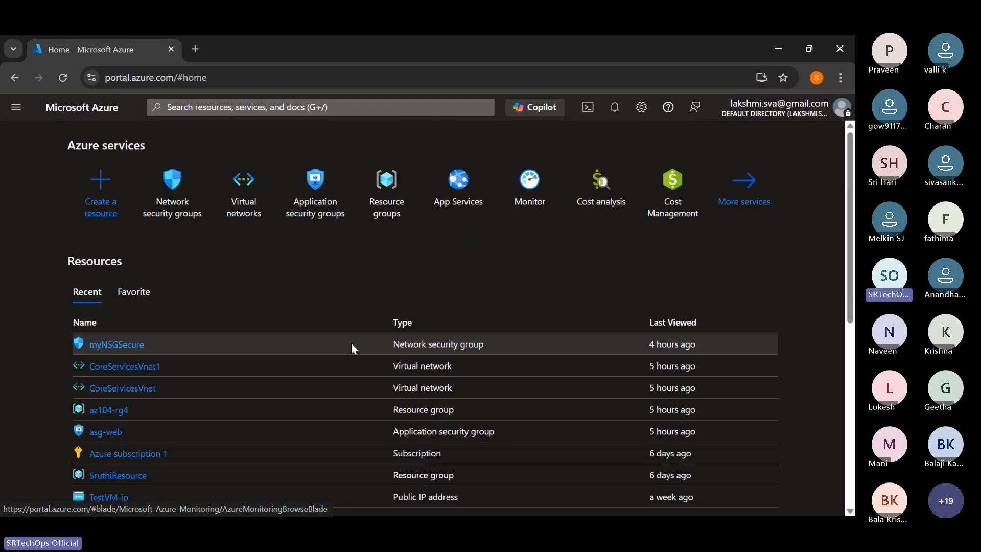
- Search the portal for "virt" and open the Virtual machines service
{"action": "left_click", "coordinate": [220, 108]}
{"action": "type", "text": "virt"}
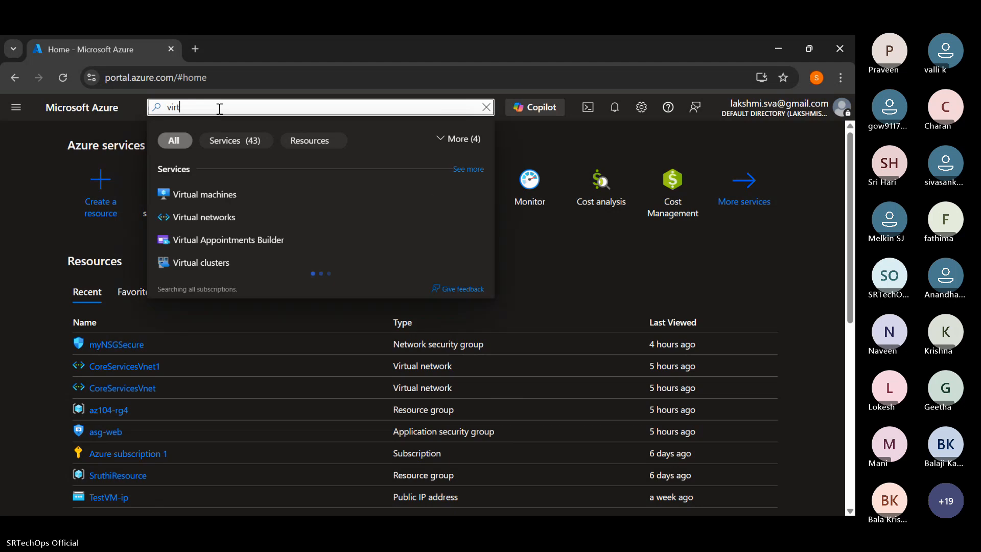
{"action": "key", "text": "Return"}
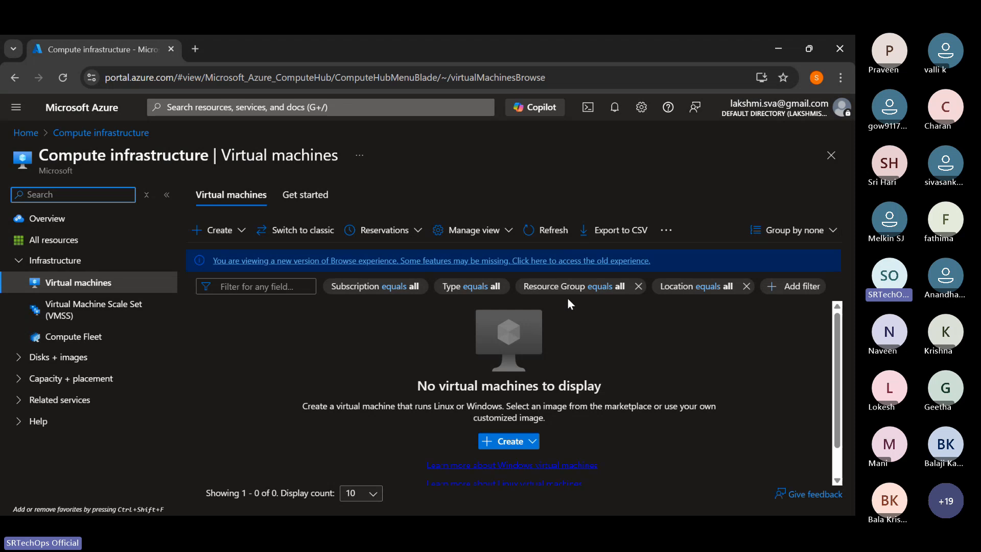
- Start creating a new virtual machine and view the project and instance details in its Basics settings
{"action": "left_click", "coordinate": [533, 442]}
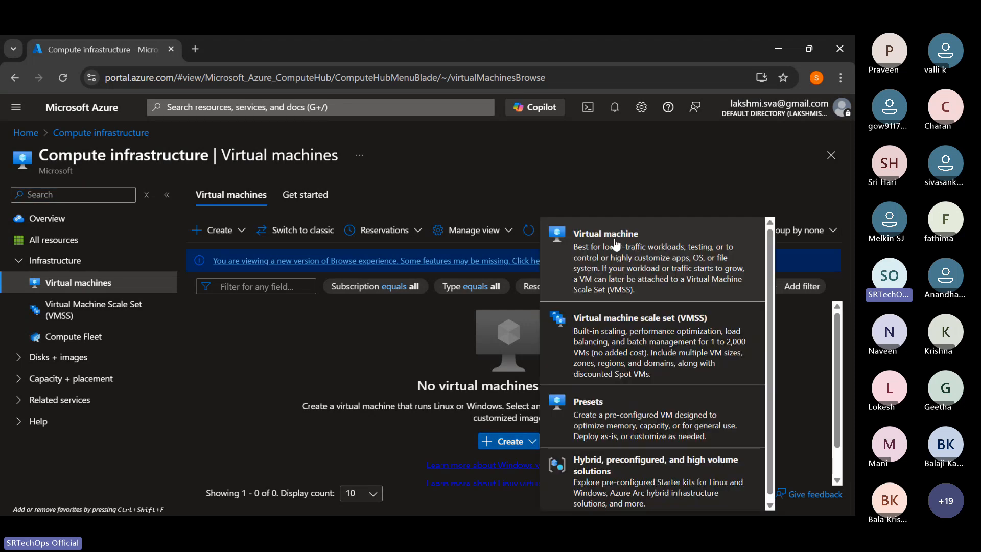
{"action": "left_click", "coordinate": [585, 264]}
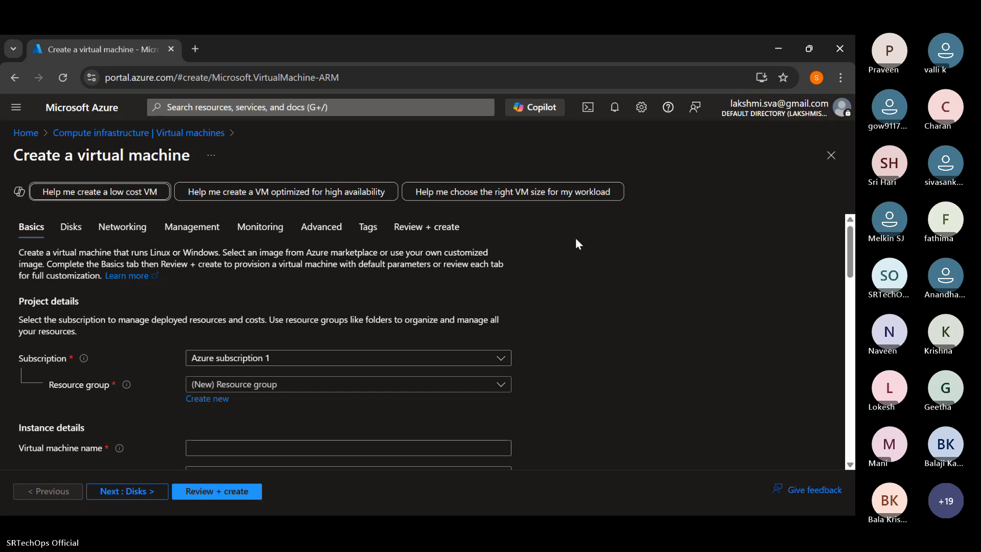
{"action": "scroll", "coordinate": [258, 268], "scroll_direction": "down", "scroll_amount": 1}
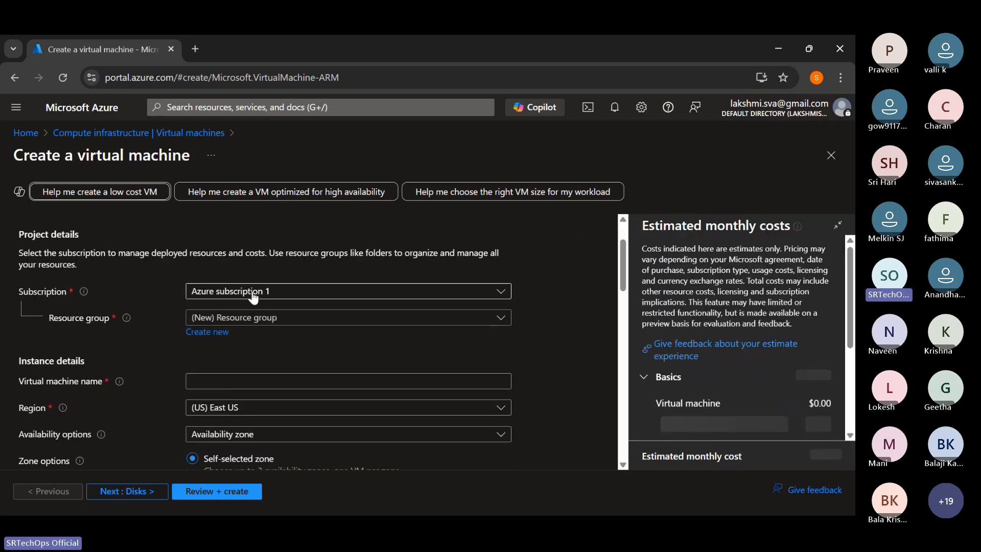
- Close the virtual machine creation form and start a new standard Virtual machine from the Virtual machines list
{"action": "left_click", "coordinate": [831, 155]}
{"action": "left_click", "coordinate": [509, 441]}
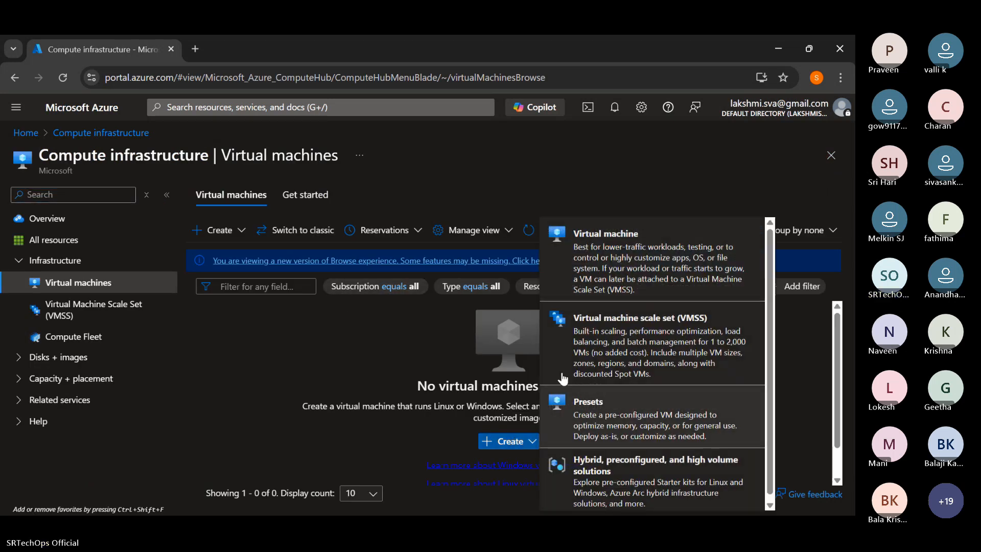
{"action": "left_click", "coordinate": [601, 264]}
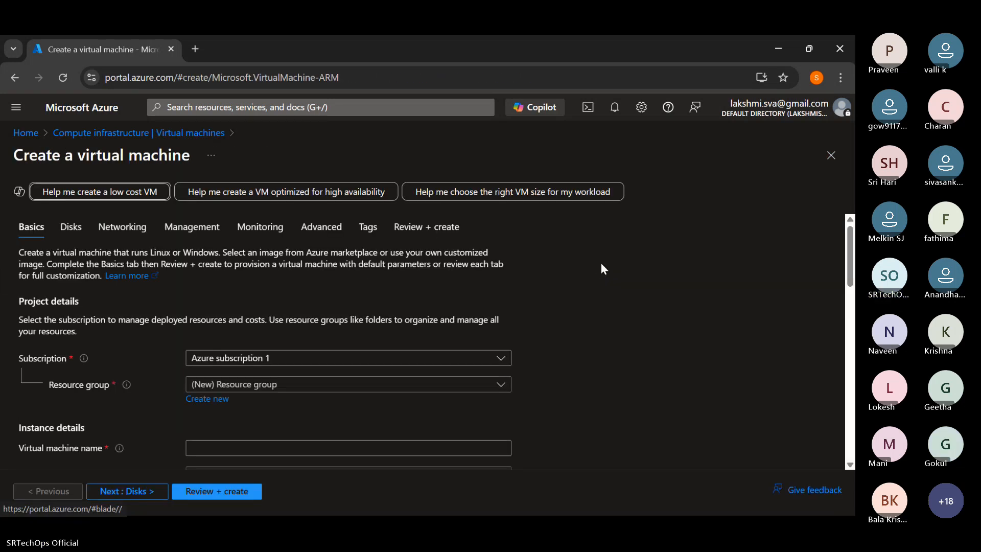
{"action": "scroll", "coordinate": [369, 281], "scroll_direction": "down", "scroll_amount": 3}
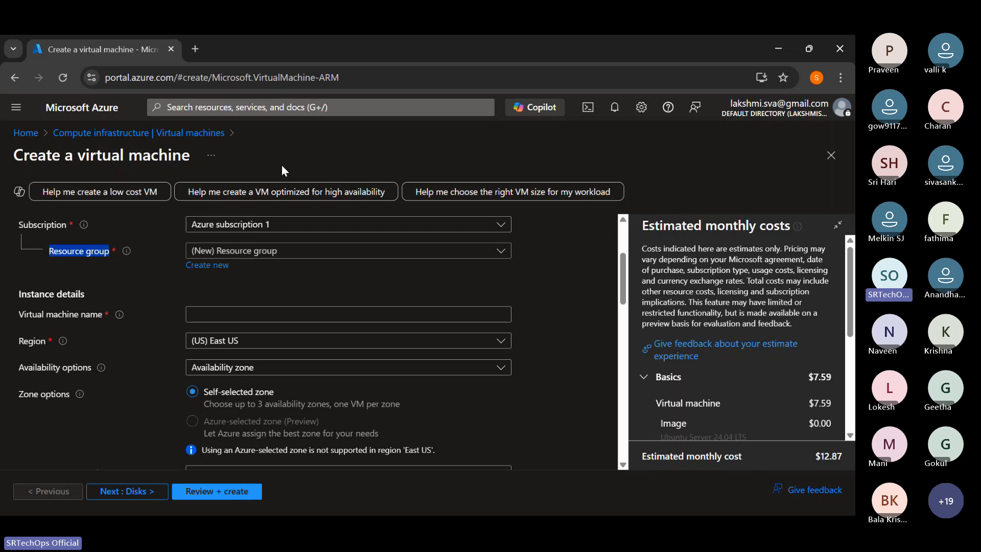
- View the existing resource groups that can be chosen for the virtual machine
{"action": "left_click", "coordinate": [262, 260]}
{"action": "left_click", "coordinate": [261, 256]}
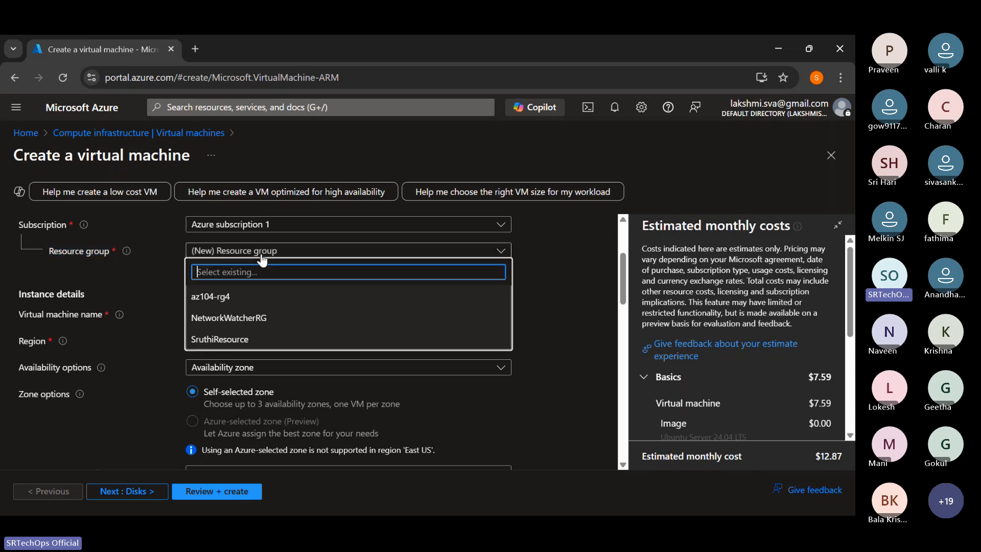
{"action": "left_click", "coordinate": [159, 289]}
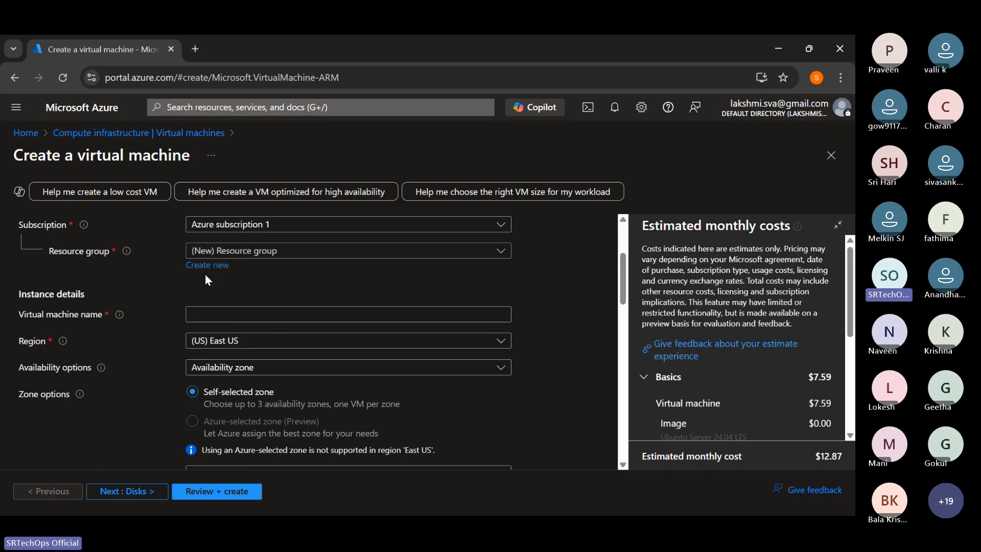
- Create a new resource group named "test" for the virtual machine
{"action": "left_click", "coordinate": [218, 265]}
{"action": "left_click", "coordinate": [236, 354]}
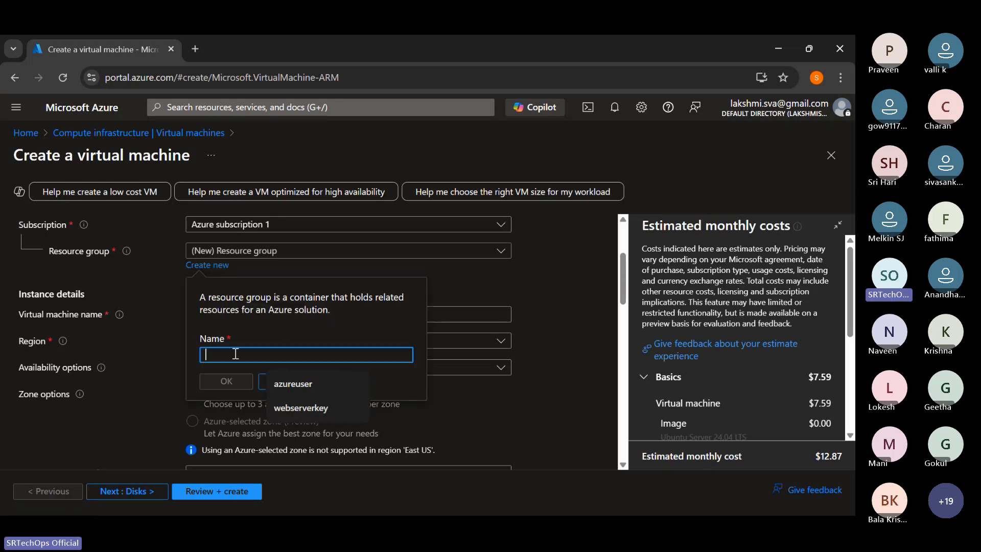
{"action": "type", "text": "azu"}
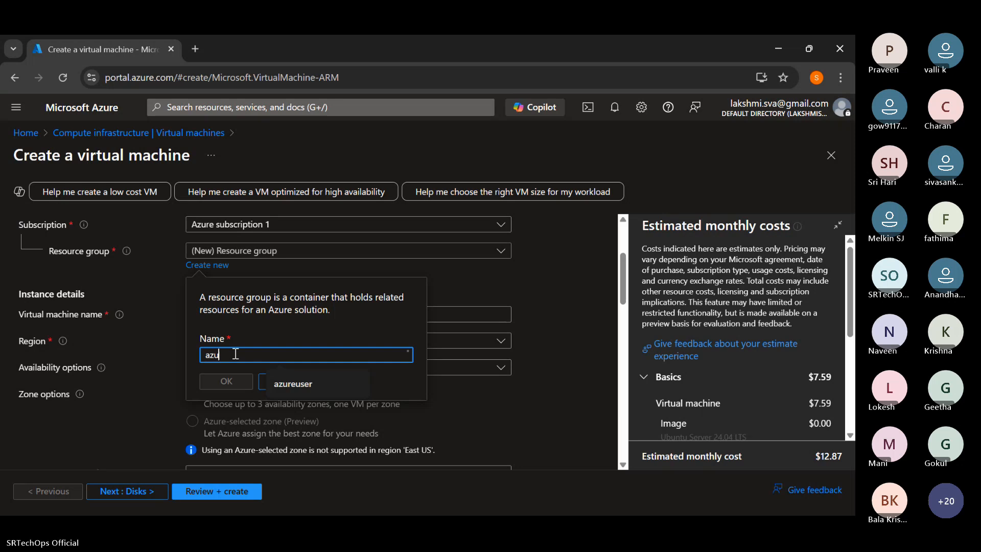
{"action": "type", "text": "re"}
{"action": "key", "text": "BackSpace"}
{"action": "key", "text": "BackSpace"}
{"action": "key", "text": "BackSpace"}
{"action": "key", "text": "BackSpace"}
{"action": "key", "text": "BackSpace"}
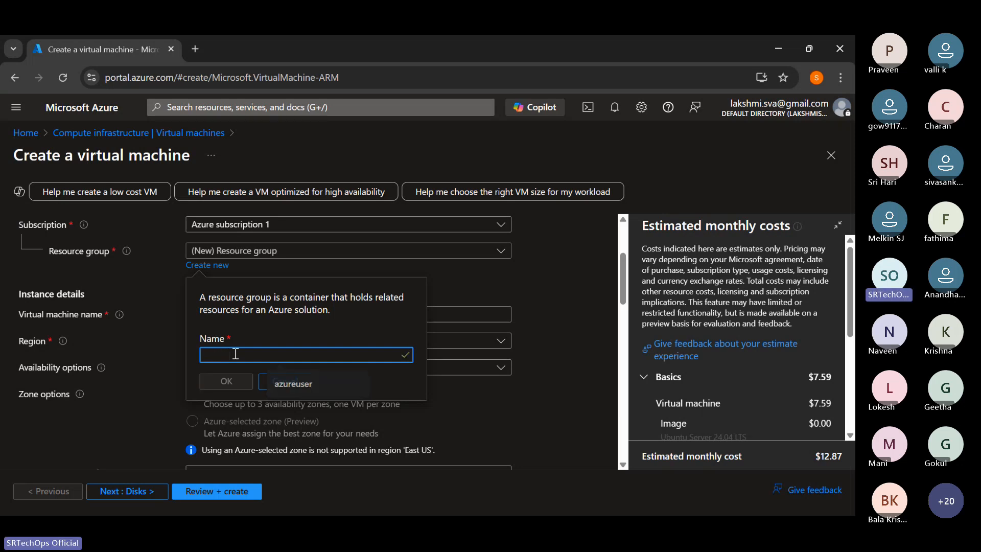
{"action": "type", "text": "test"}
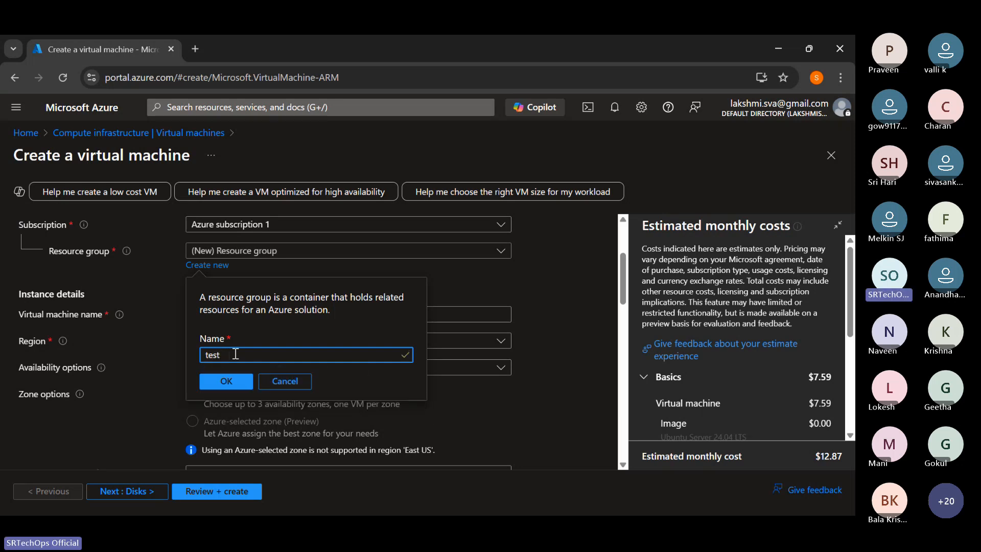
{"action": "left_click", "coordinate": [227, 381]}
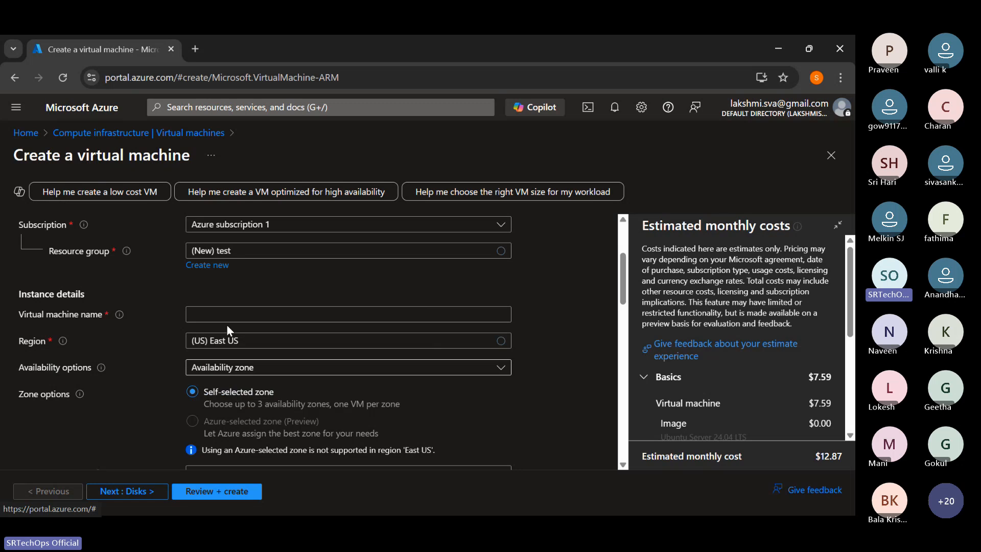
- Enter "Windows-webserver" as the virtual machine name in the instance details
{"action": "left_click", "coordinate": [215, 313]}
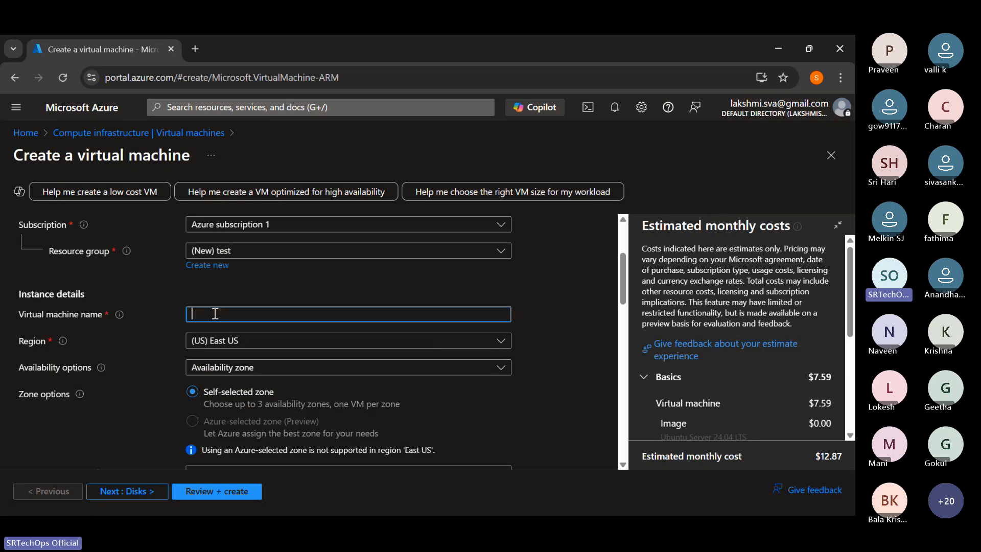
{"action": "type", "text": "Windows W"}
{"action": "key", "text": "BackSpace"}
{"action": "key", "text": "BackSpace"}
{"action": "type", "text": "-webserver"}
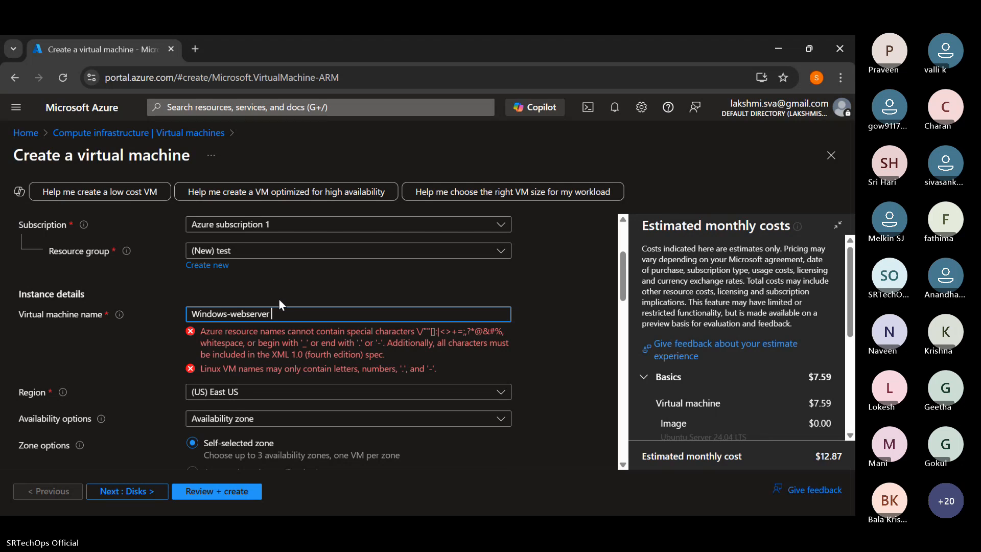
- Correct the virtual machine name to "windowswebserver", without a separator and in lowercase
{"action": "left_click", "coordinate": [234, 314]}
{"action": "key", "text": "BackSpace"}
{"action": "type", "text": "_"}
{"action": "left_click", "coordinate": [347, 279]}
{"action": "left_click", "coordinate": [232, 314]}
{"action": "key", "text": "BackSpace"}
{"action": "left_click", "coordinate": [309, 286]}
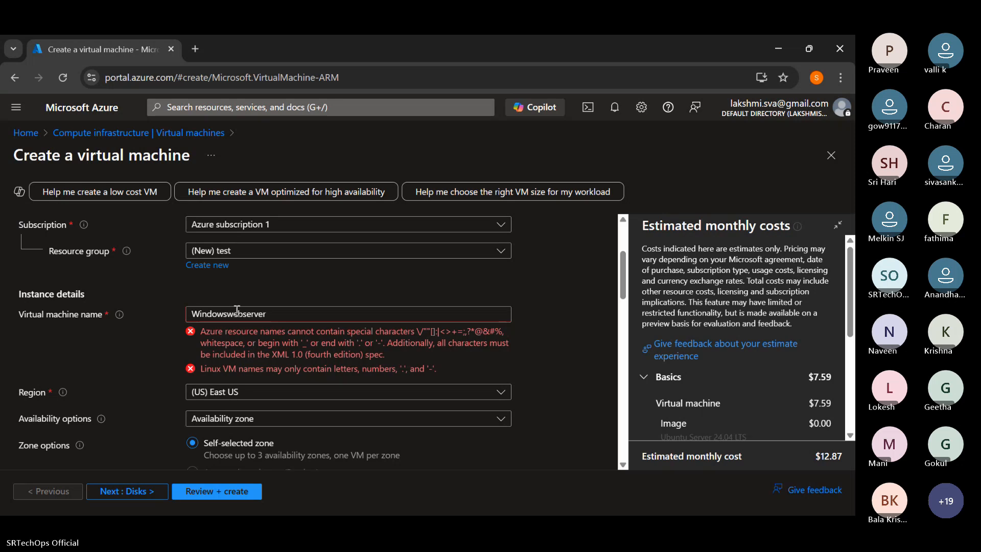
{"action": "left_click", "coordinate": [199, 310]}
{"action": "key", "text": "BackSpace"}
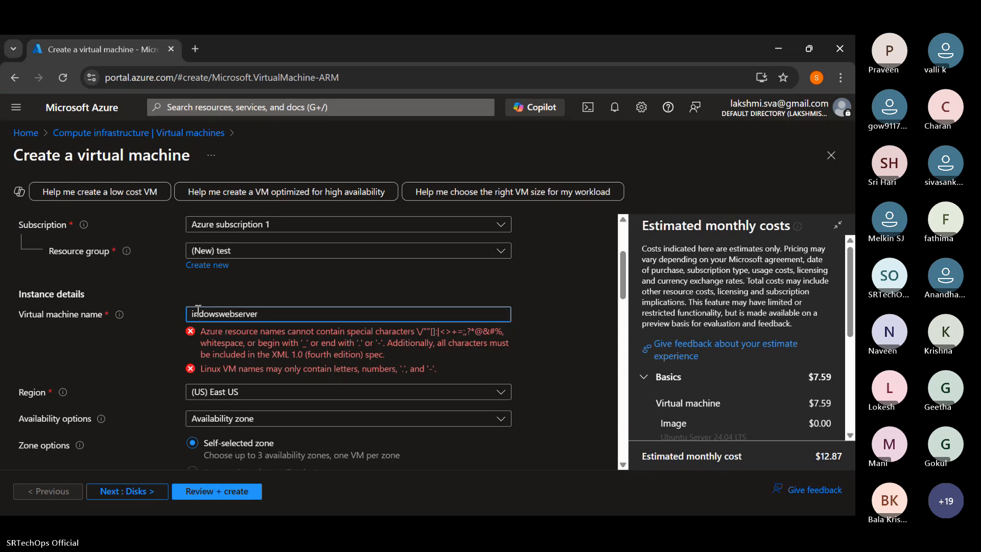
{"action": "type", "text": "w"}
{"action": "left_click", "coordinate": [293, 289]}
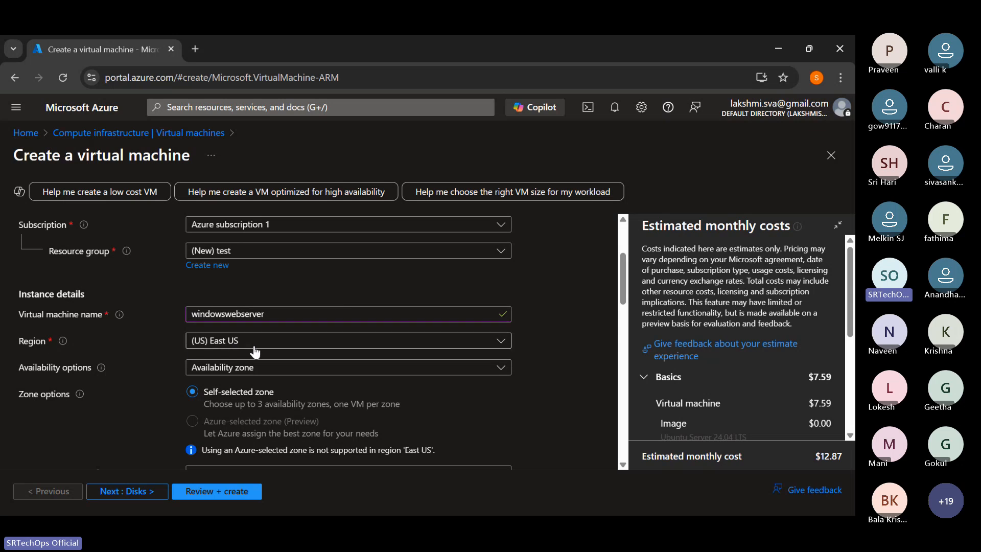
- Choose Availability zone as the availability option for the virtual machine
{"action": "scroll", "coordinate": [255, 352], "scroll_direction": "down", "scroll_amount": 1}
{"action": "left_click", "coordinate": [246, 305]}
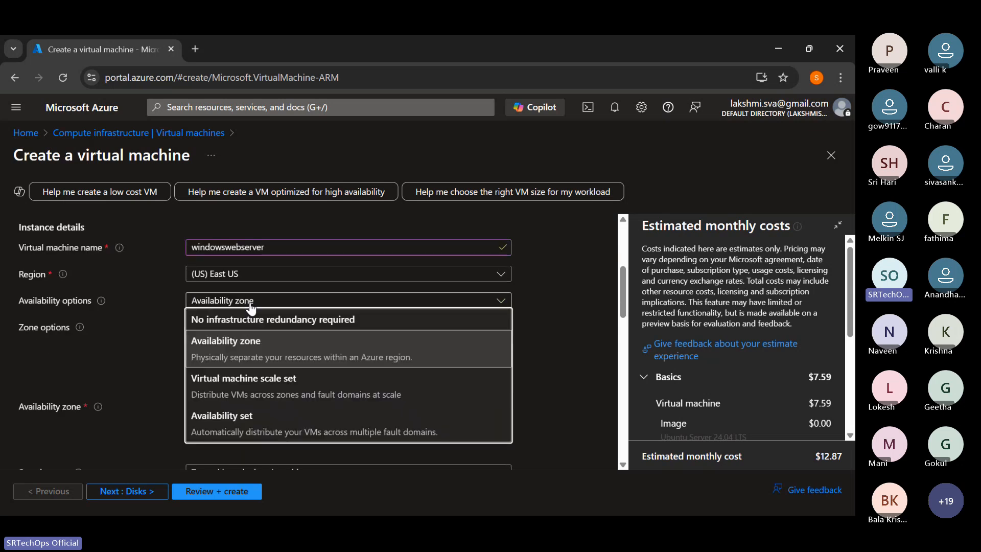
{"action": "left_click", "coordinate": [262, 357]}
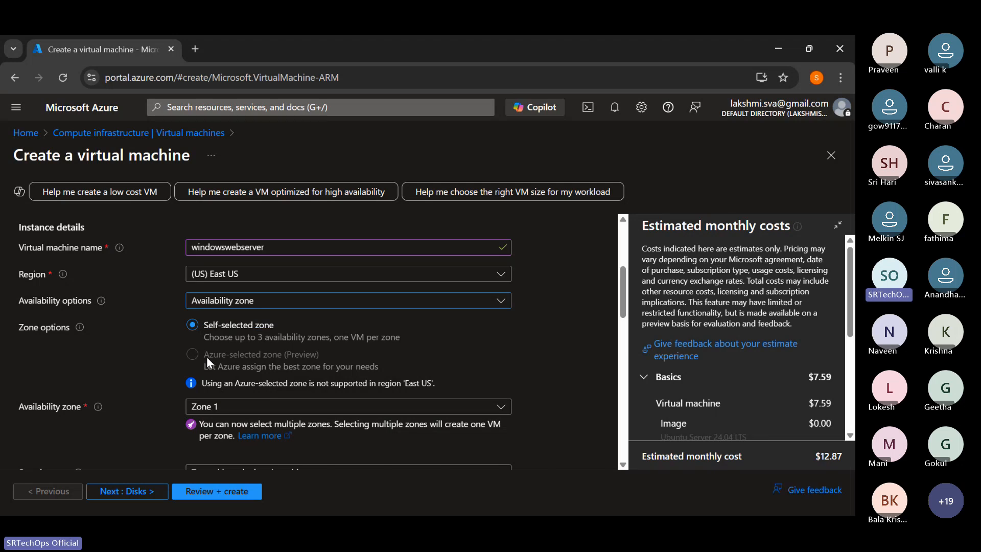
- Open the choices for the virtual machine's image and look through the Windows images
{"action": "scroll", "coordinate": [263, 361], "scroll_direction": "down", "scroll_amount": 1}
{"action": "scroll", "coordinate": [262, 360], "scroll_direction": "down", "scroll_amount": 2}
{"action": "scroll", "coordinate": [252, 370], "scroll_direction": "down", "scroll_amount": 1}
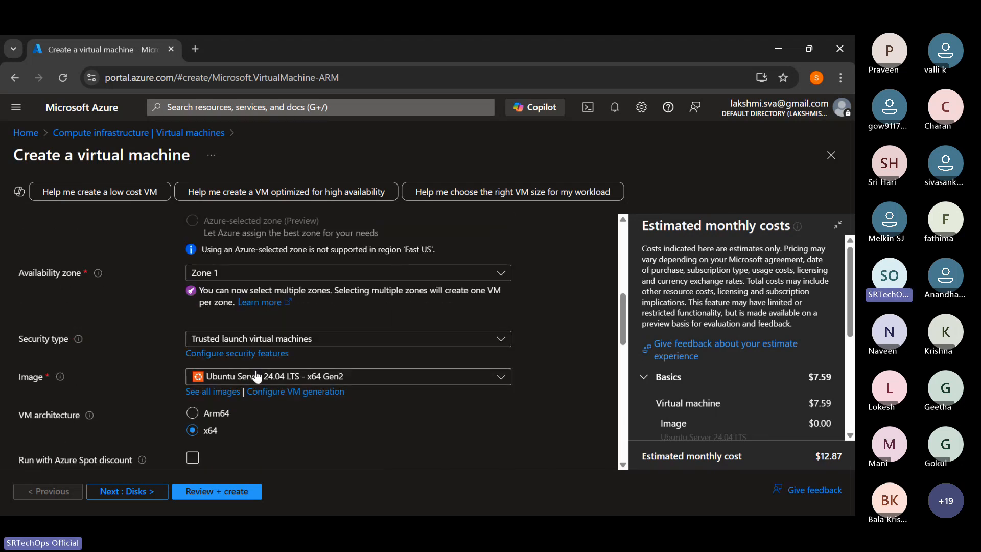
{"action": "left_click", "coordinate": [249, 378]}
{"action": "scroll", "coordinate": [299, 247], "scroll_direction": "down", "scroll_amount": 5}
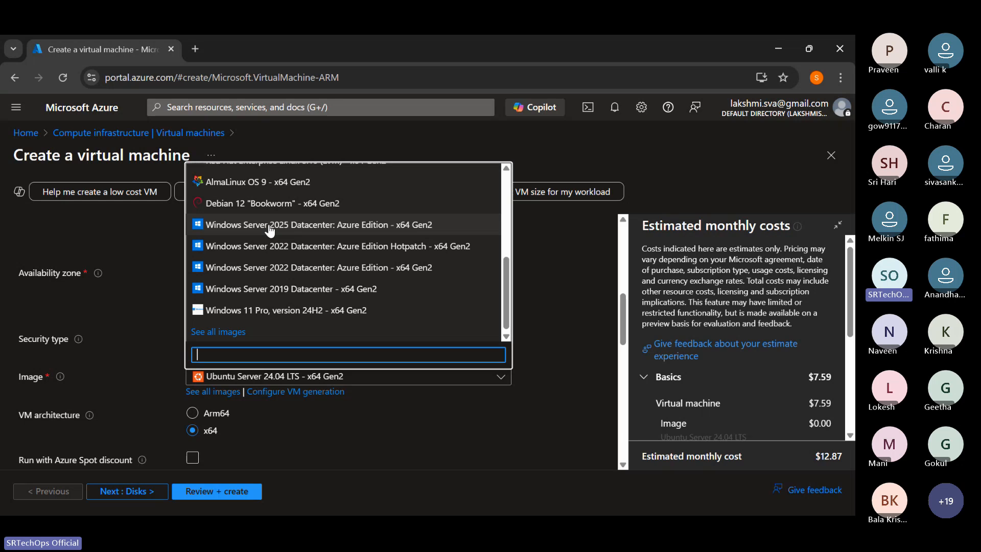
- Switch to the Excalidraw board and write "Windows Client" as orange text in an empty area below the existing diagram
{"action": "key", "text": "alt+Tab"}
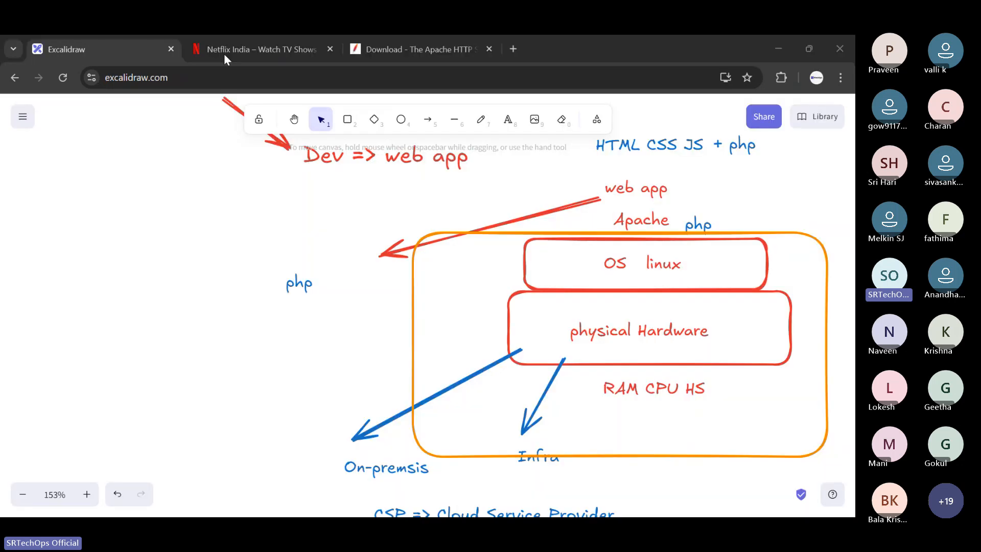
{"action": "scroll", "coordinate": [380, 218], "scroll_direction": "down", "scroll_amount": 6}
{"action": "scroll", "coordinate": [380, 218], "scroll_direction": "down", "scroll_amount": 4}
{"action": "key", "text": "t"}
{"action": "left_click", "coordinate": [203, 296]}
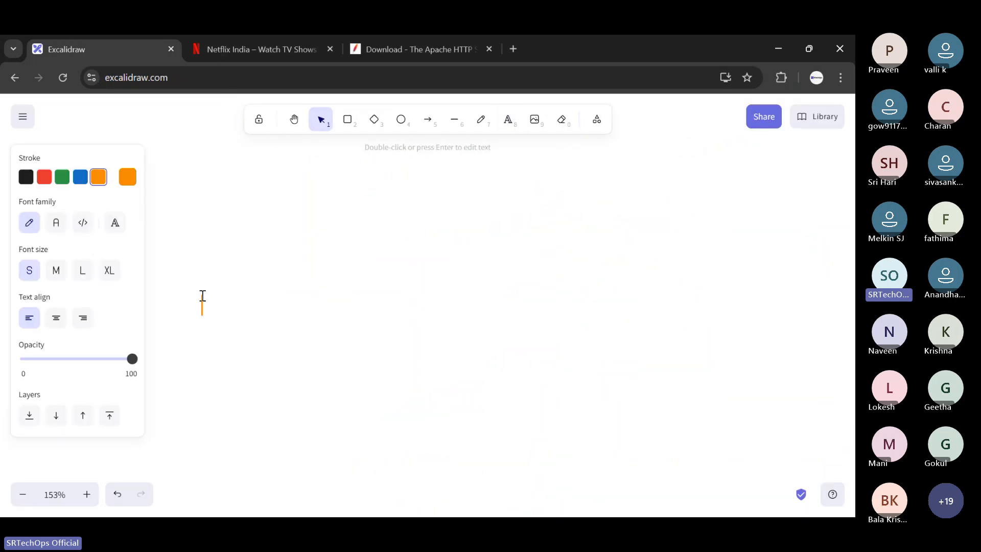
{"action": "type", "text": "Window d"}
{"action": "type", "text": "line"}
{"action": "key", "text": "BackSpace"}
{"action": "key", "text": "BackSpace"}
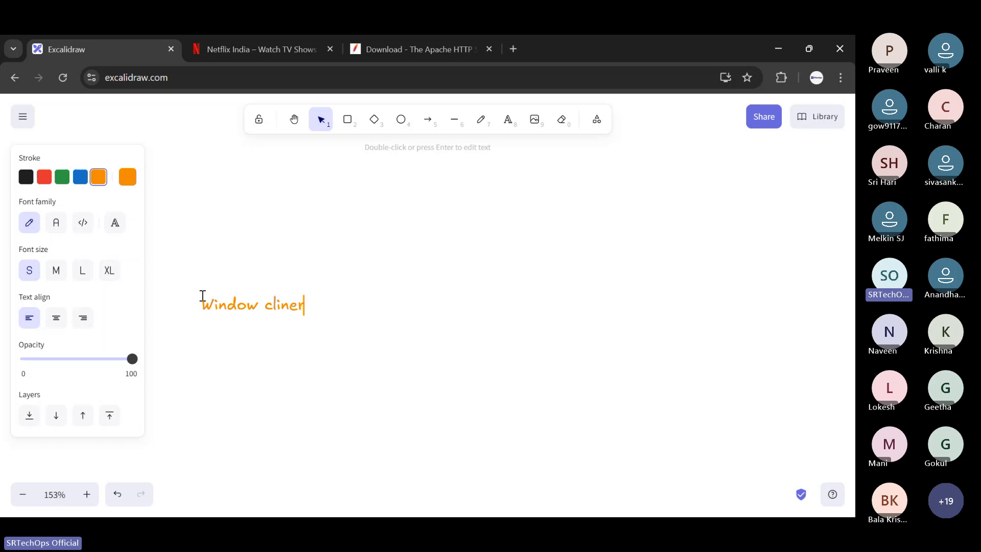
{"action": "key", "text": "BackSpace"}
{"action": "key", "text": "BackSpace"}
{"action": "type", "text": "s "}
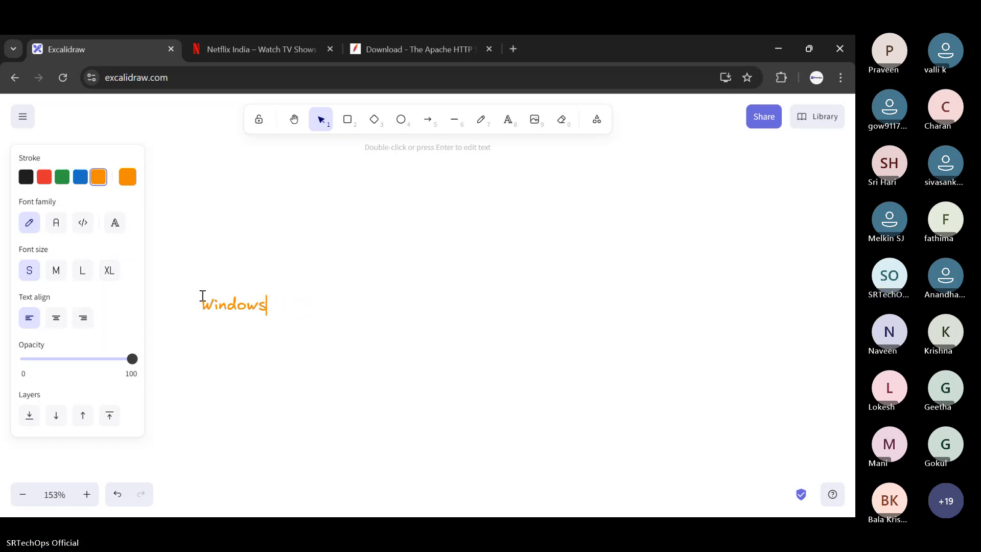
{"action": "type", "text": "Client"}
- Add "Windows Server" below the "Windows Client" text and enclose both labels in a rounded orange rectangle
{"action": "key", "text": "Return"}
{"action": "key", "text": "Return"}
{"action": "key", "text": "Return"}
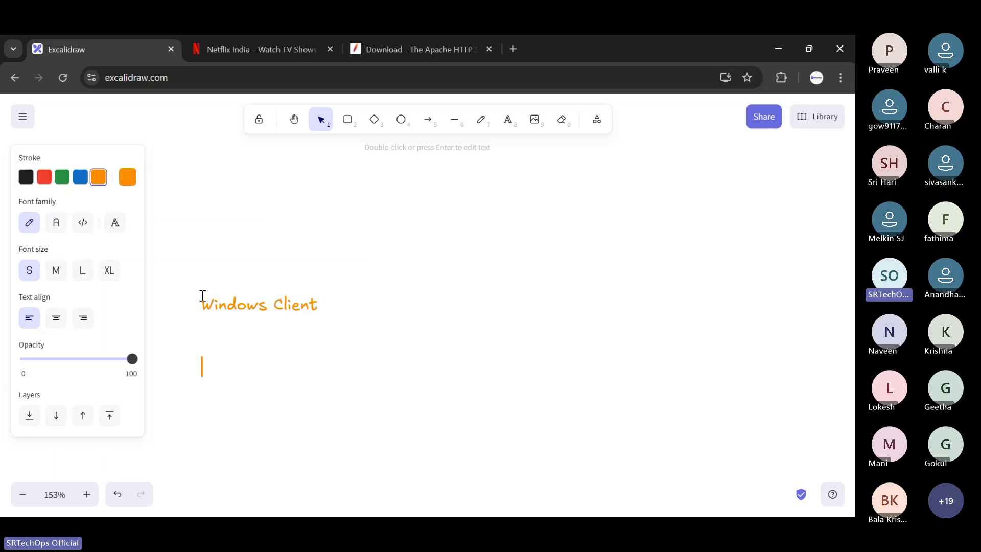
{"action": "type", "text": "Windows Server"}
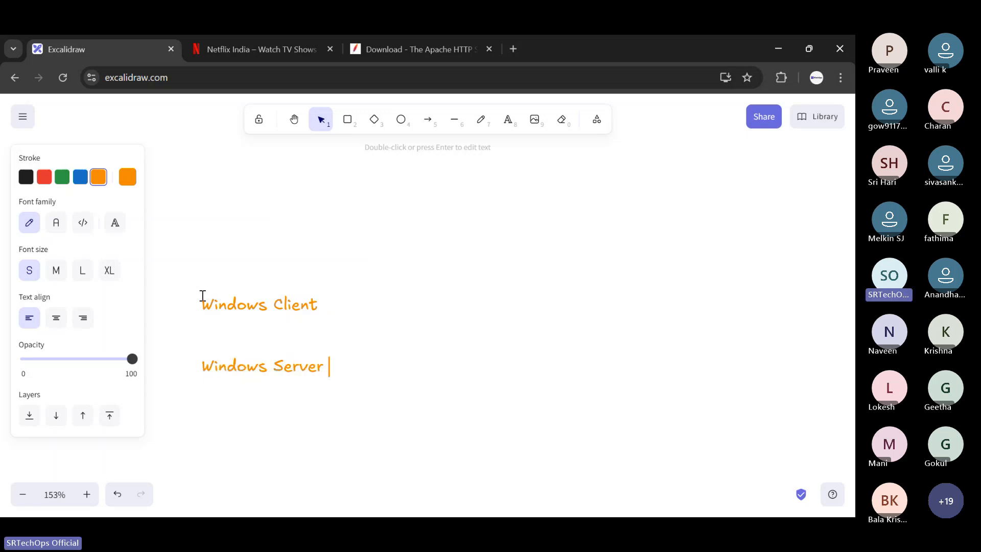
{"action": "left_click", "coordinate": [360, 286]}
{"action": "left_click", "coordinate": [347, 119]}
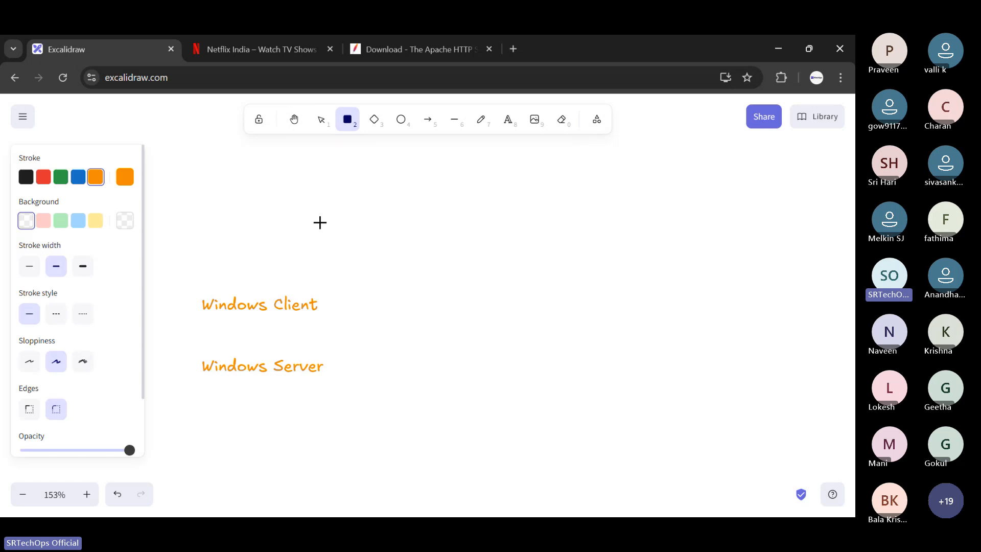
{"action": "left_click_drag", "start_coordinate": [176, 261], "coordinate": [360, 437]}
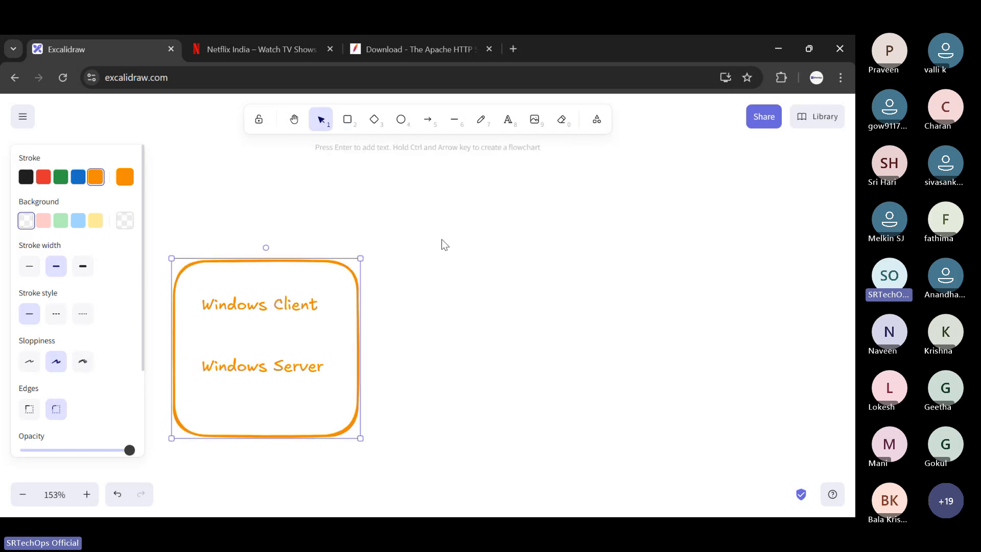
- Draw two orange arrows pointing up and to the right out of the box, one from "Windows Client" and one from "Windows Server"
{"action": "left_click", "coordinate": [428, 118]}
{"action": "left_click_drag", "start_coordinate": [332, 305], "coordinate": [463, 238]}
{"action": "left_click", "coordinate": [530, 190]}
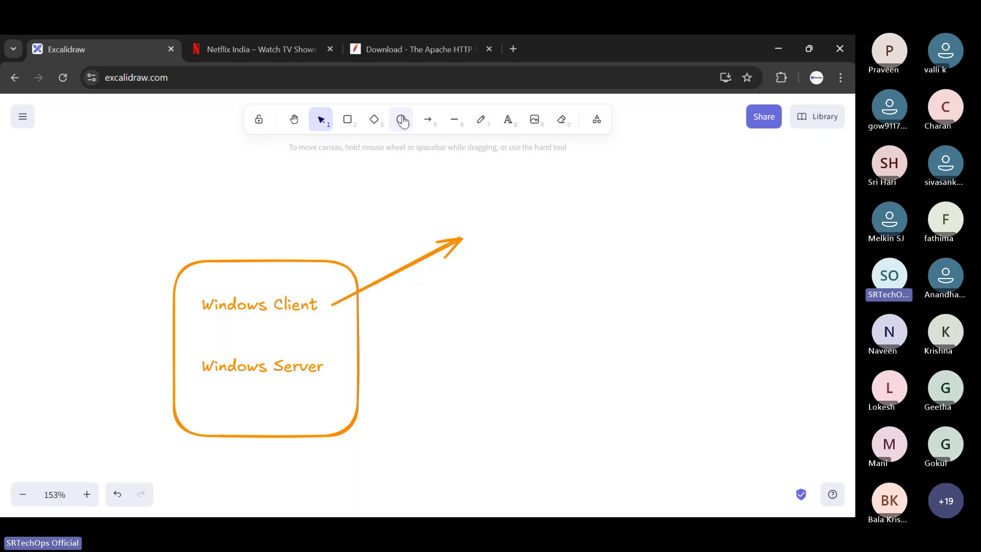
{"action": "left_click", "coordinate": [428, 119]}
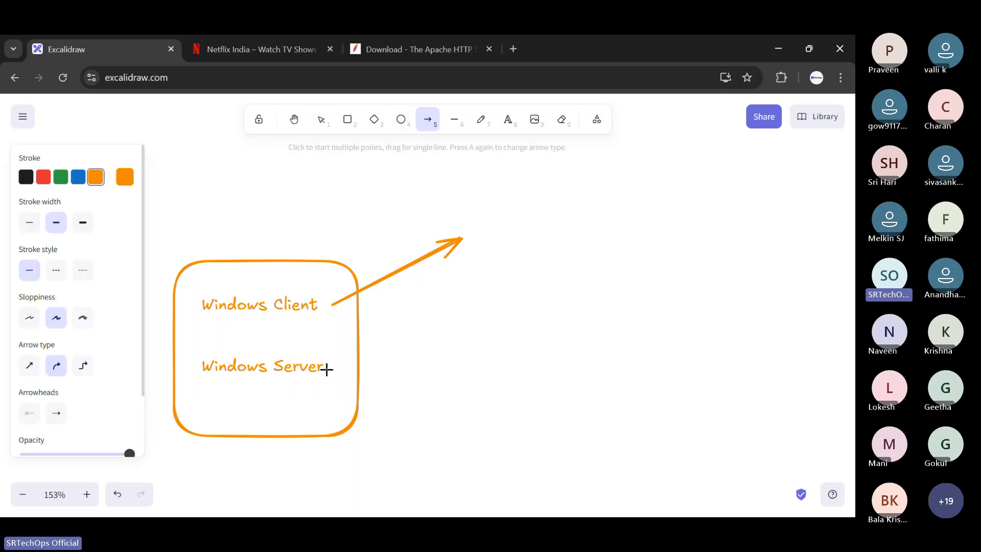
{"action": "left_click_drag", "start_coordinate": [323, 368], "coordinate": [469, 324]}
{"action": "left_click", "coordinate": [461, 298]}
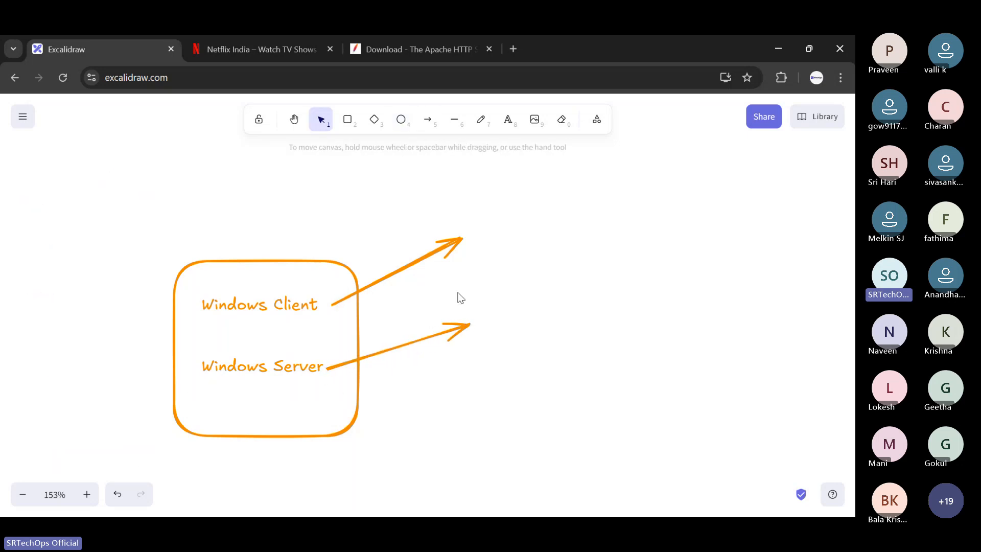
- Draw a tall rounded rectangle at the end of the Windows Server arrow and label it "server" inside
{"action": "left_click", "coordinate": [508, 118]}
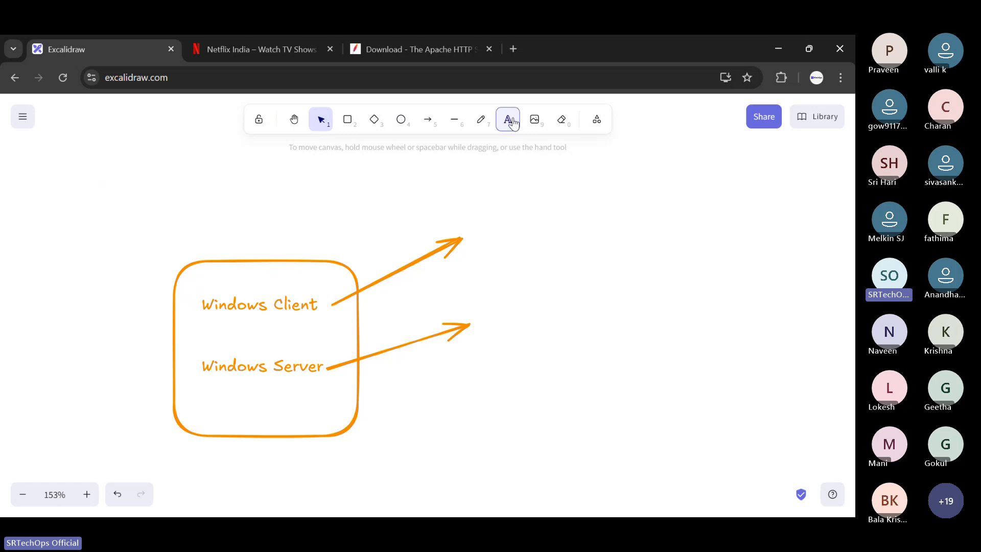
{"action": "left_click", "coordinate": [491, 294]}
{"action": "left_click", "coordinate": [347, 119]}
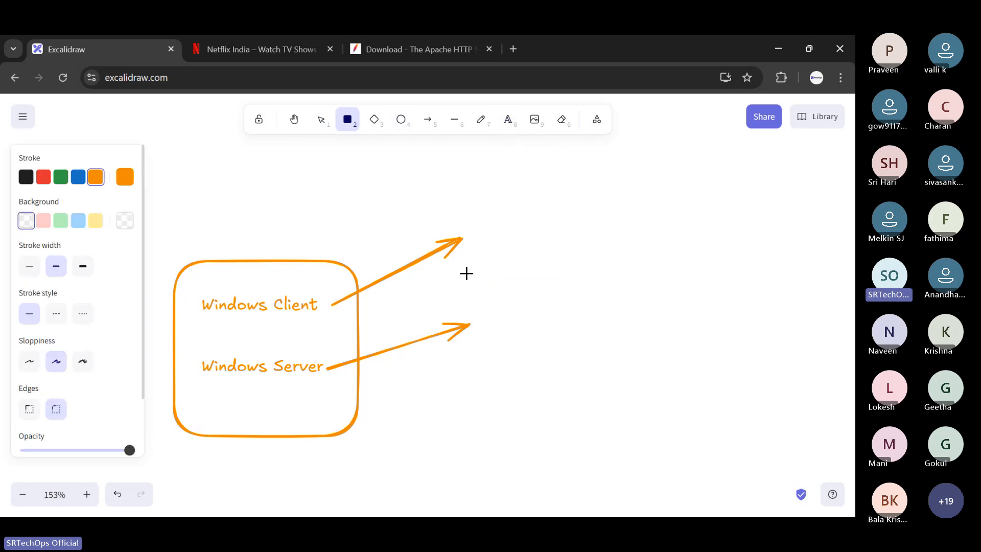
{"action": "left_click_drag", "start_coordinate": [481, 294], "coordinate": [596, 481]}
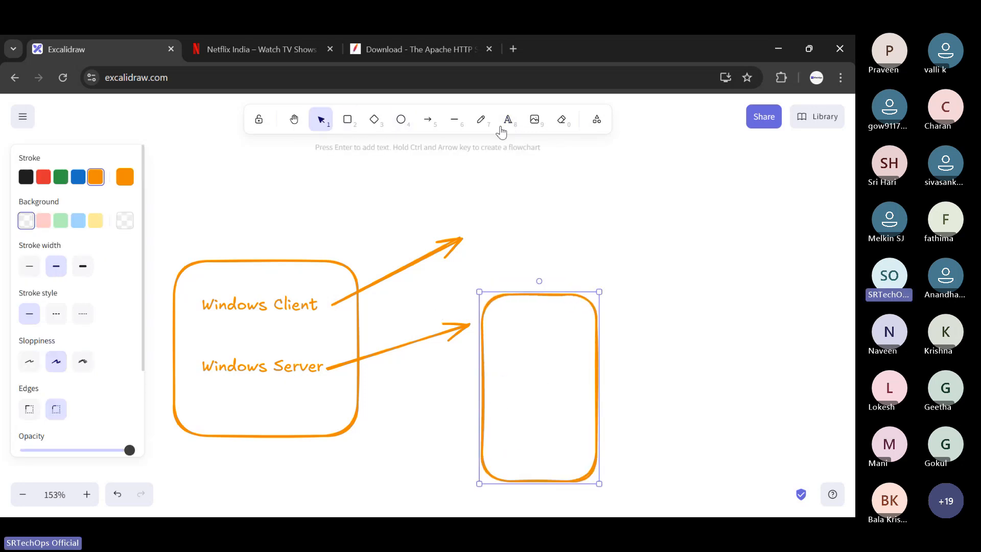
{"action": "left_click", "coordinate": [507, 119]}
{"action": "left_click", "coordinate": [517, 373]}
{"action": "type", "text": "server"}
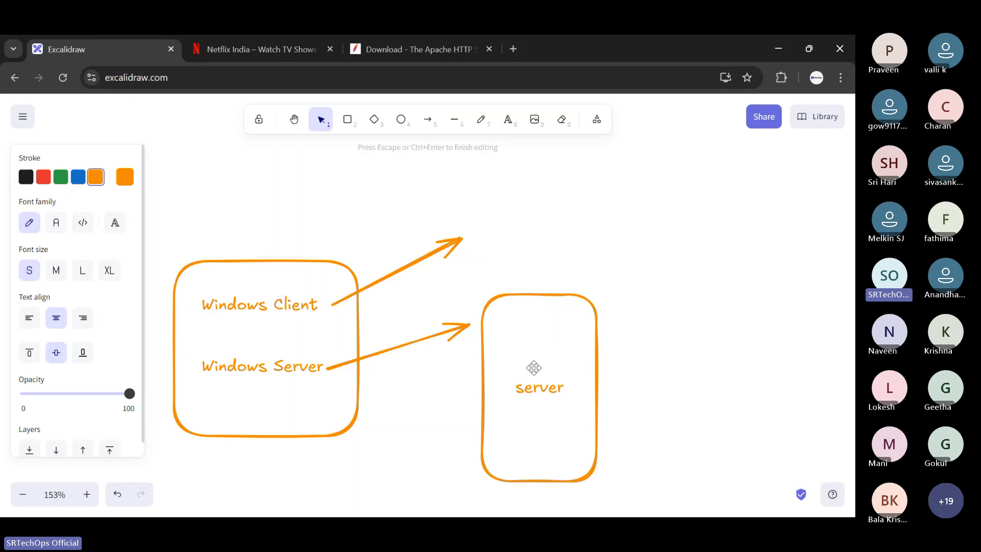
{"action": "left_click", "coordinate": [679, 306]}
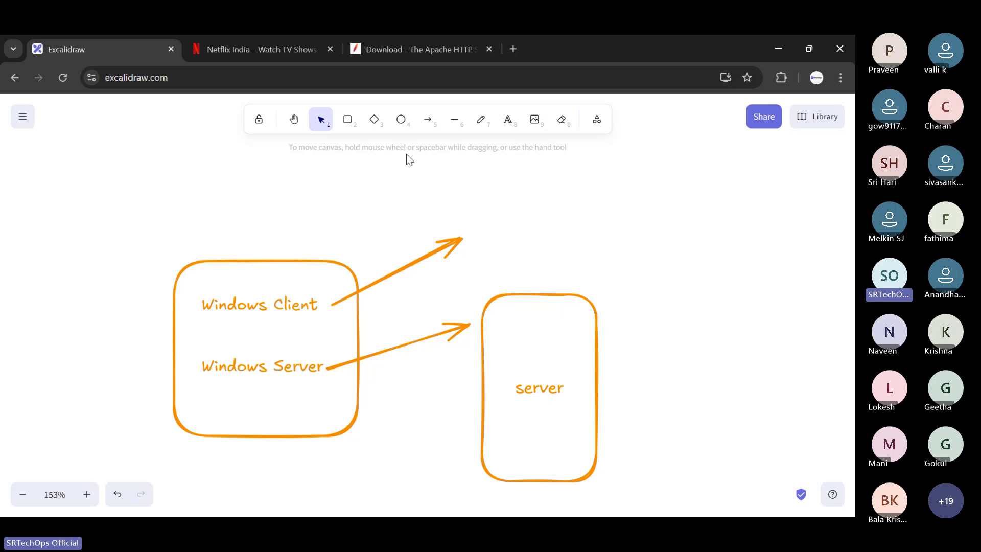
- Draw a tall, empty orange rounded rectangle above the Windows Client and Windows Server box
{"action": "left_click", "coordinate": [348, 120]}
{"action": "scroll", "coordinate": [373, 199], "scroll_direction": "up", "scroll_amount": 4}
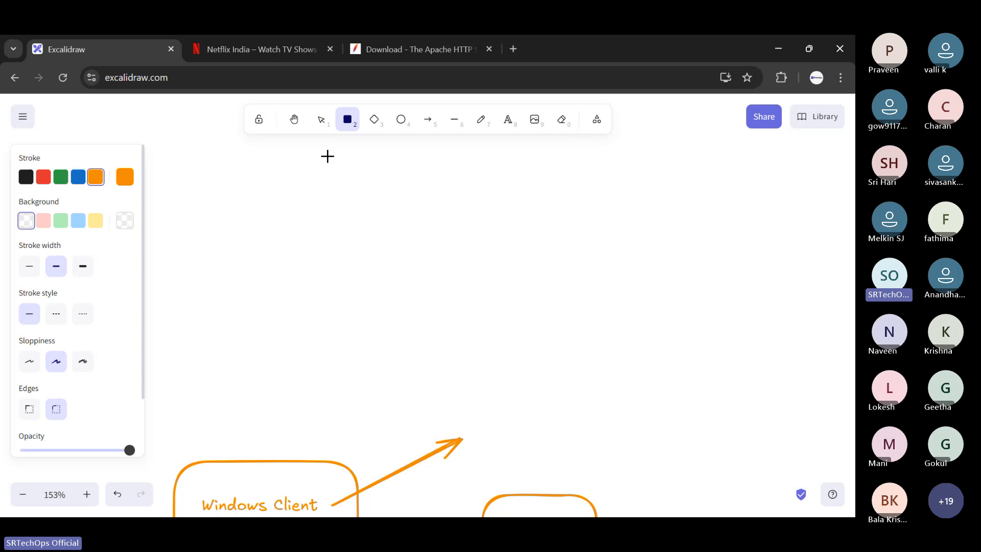
{"action": "left_click_drag", "start_coordinate": [328, 156], "coordinate": [428, 389]}
{"action": "left_click", "coordinate": [458, 159]}
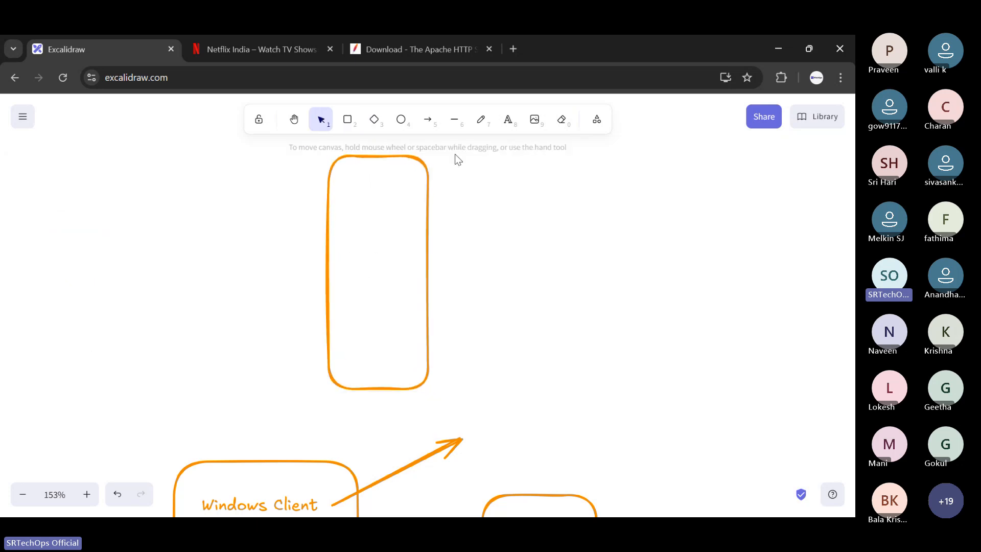
- Draw an arrow pointing up and to the right out of the new tall rectangle and label it "Mobile Phone"
{"action": "left_click", "coordinate": [428, 119]}
{"action": "left_click_drag", "start_coordinate": [417, 298], "coordinate": [474, 255]}
{"action": "left_click", "coordinate": [536, 212]}
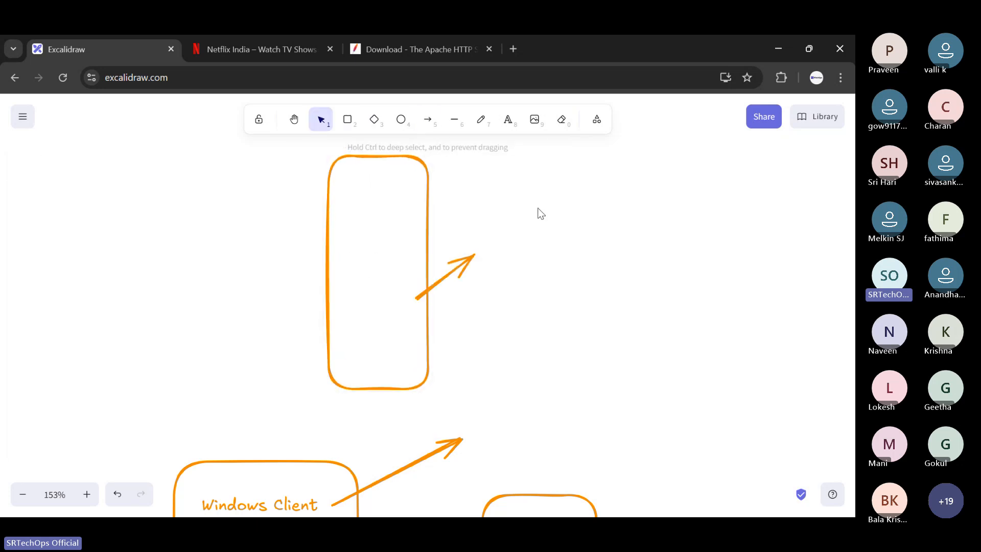
{"action": "left_click", "coordinate": [508, 121]}
{"action": "left_click", "coordinate": [486, 258]}
{"action": "type", "text": "Mob"}
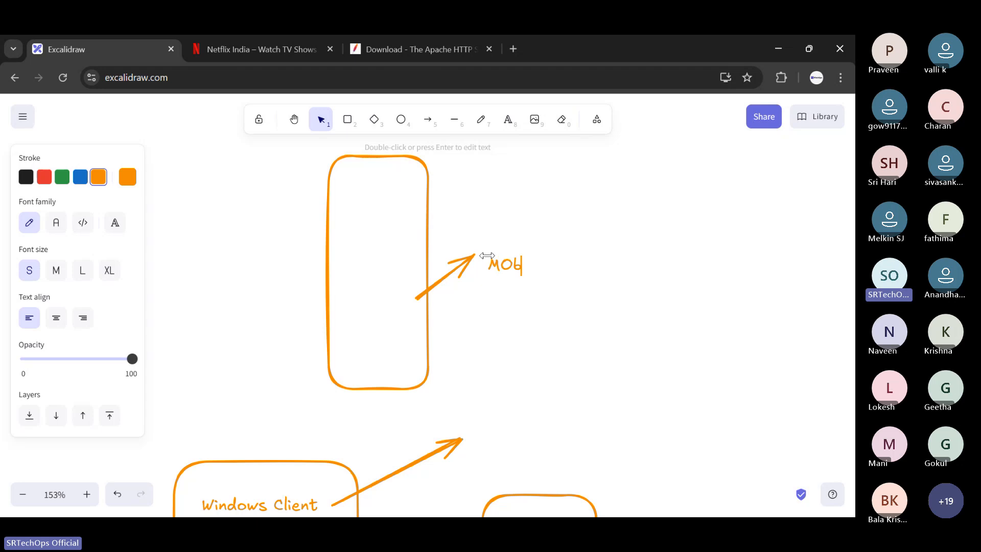
{"action": "type", "text": "ile"}
{"action": "key", "text": "BackSpace"}
{"action": "key", "text": "BackSpace"}
{"action": "key", "text": "BackSpace"}
{"action": "key", "text": "BackSpace"}
{"action": "key", "text": "BackSpace"}
{"action": "type", "text": "o"}
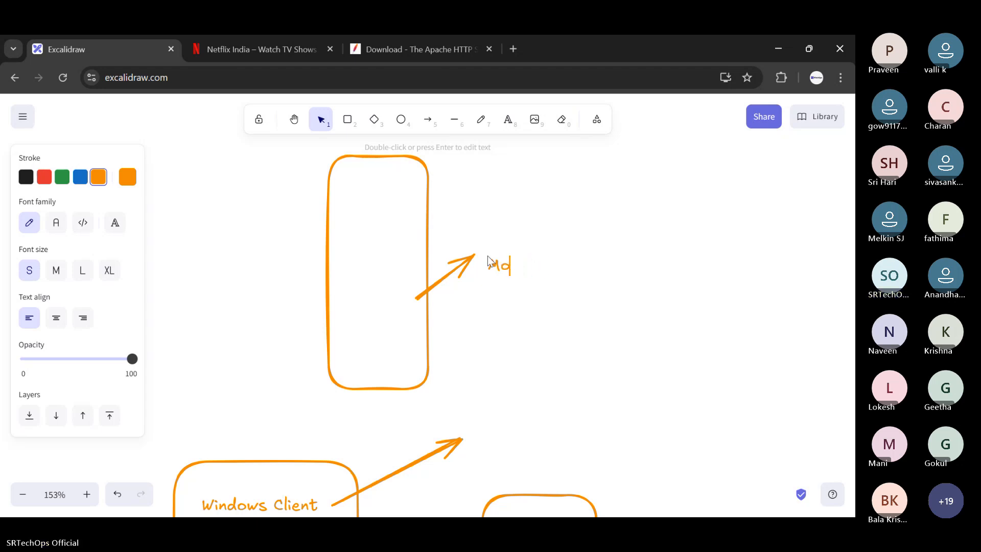
{"action": "type", "text": "bile Phon"}
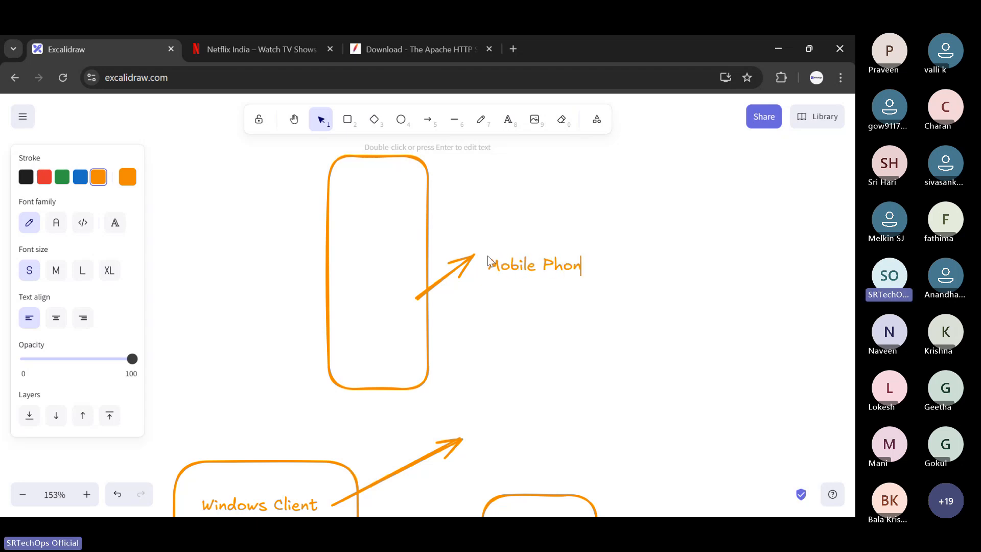
{"action": "type", "text": "e"}
{"action": "left_click", "coordinate": [501, 208]}
- Draw a small rounded rectangle inside the upper part of the phone, with an arrow pointing right out of it
{"action": "left_click", "coordinate": [352, 126]}
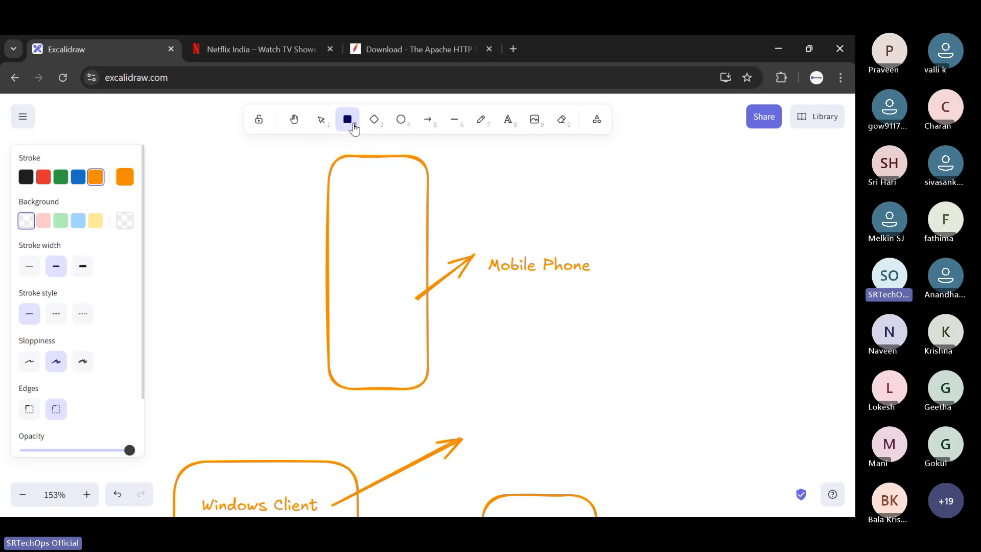
{"action": "mouse_move", "coordinate": [357, 184]}
{"action": "left_mouse_down"}
{"action": "mouse_move", "coordinate": [396, 251]}
{"action": "mouse_move", "coordinate": [457, 197]}
{"action": "left_mouse_up"}
{"action": "left_click", "coordinate": [427, 119]}
{"action": "left_click", "coordinate": [486, 190]}
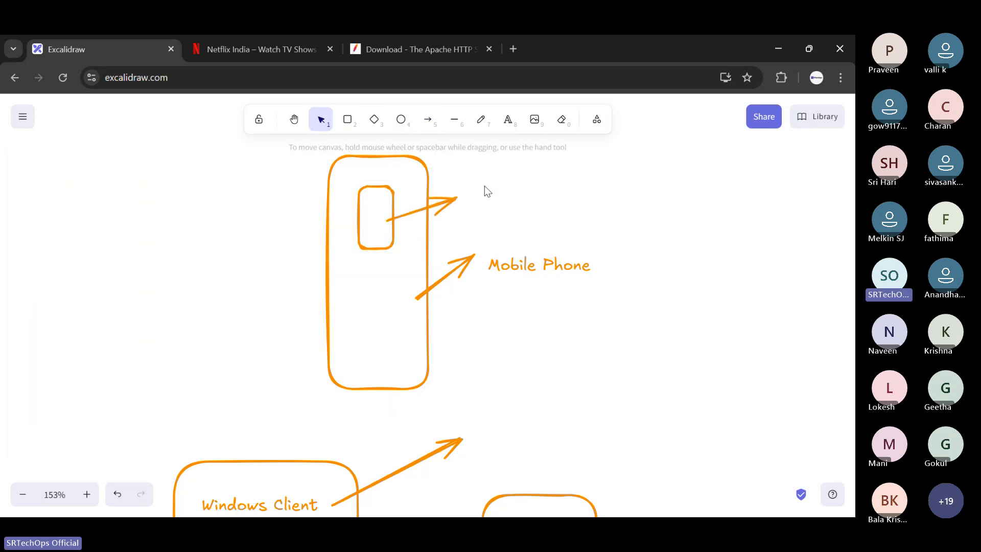
- Label the small rectangle's arrow "playstore" at its tip
{"action": "left_click", "coordinate": [509, 120]}
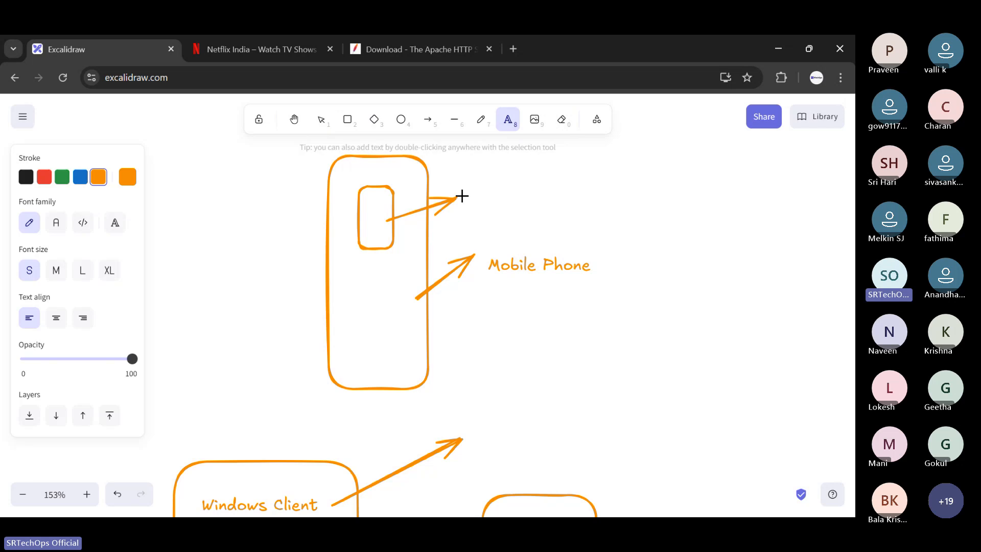
{"action": "left_click", "coordinate": [469, 192]}
{"action": "type", "text": "play"}
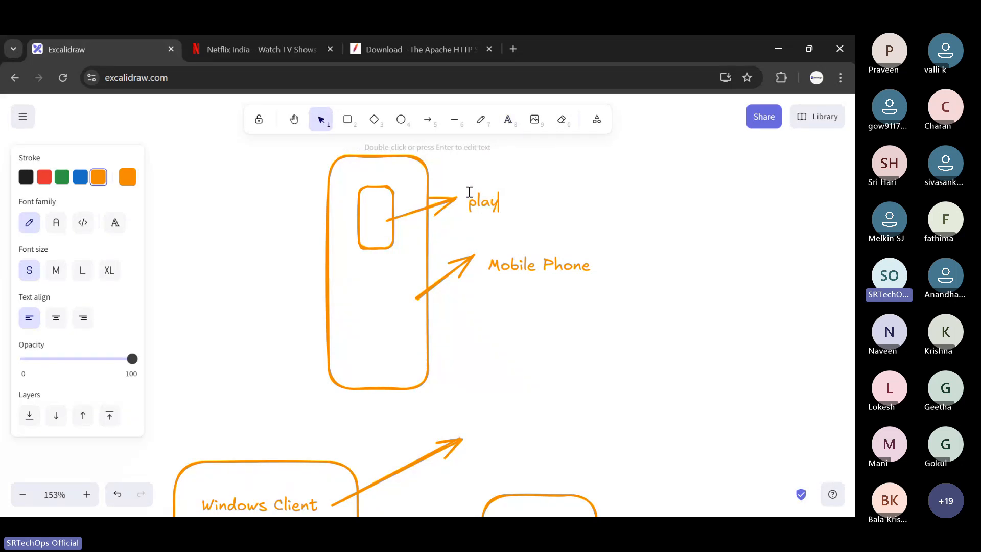
{"action": "type", "text": "store"}
{"action": "left_click", "coordinate": [363, 213]}
- Draw an inner rounded rectangle around the "server" label inside the server box
{"action": "scroll", "coordinate": [505, 231], "scroll_direction": "down", "scroll_amount": 5}
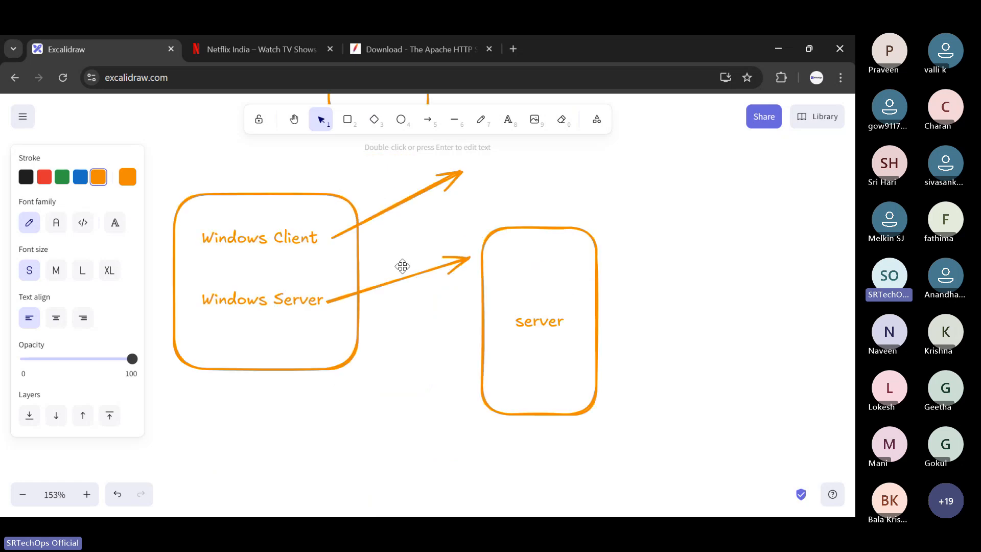
{"action": "left_click", "coordinate": [352, 128]}
{"action": "mouse_move", "coordinate": [498, 263]}
{"action": "left_mouse_down"}
{"action": "mouse_move", "coordinate": [535, 346]}
{"action": "mouse_move", "coordinate": [583, 407]}
{"action": "left_mouse_up"}
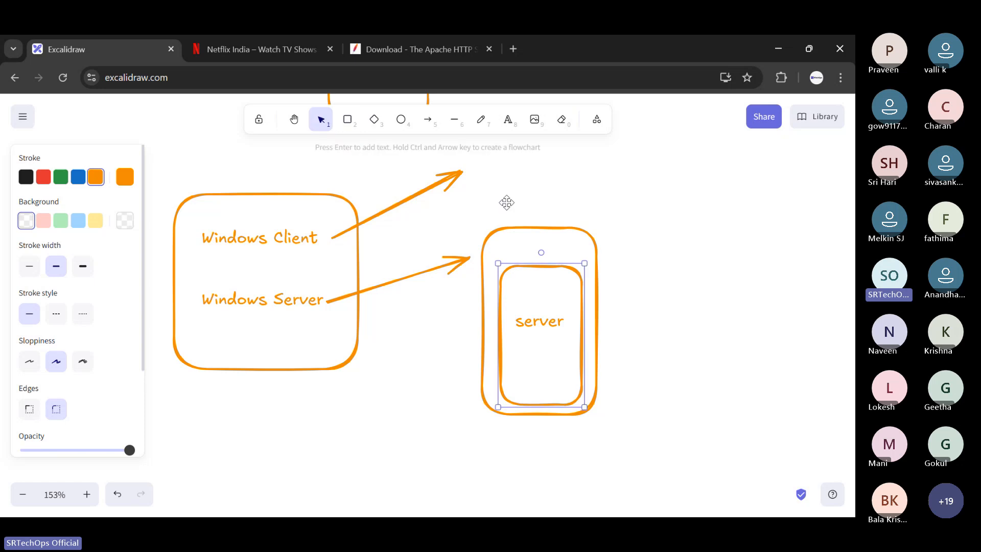
- Extend the server box's label with a second line so it reads "server software"
{"action": "left_click", "coordinate": [508, 119]}
{"action": "left_click", "coordinate": [529, 351]}
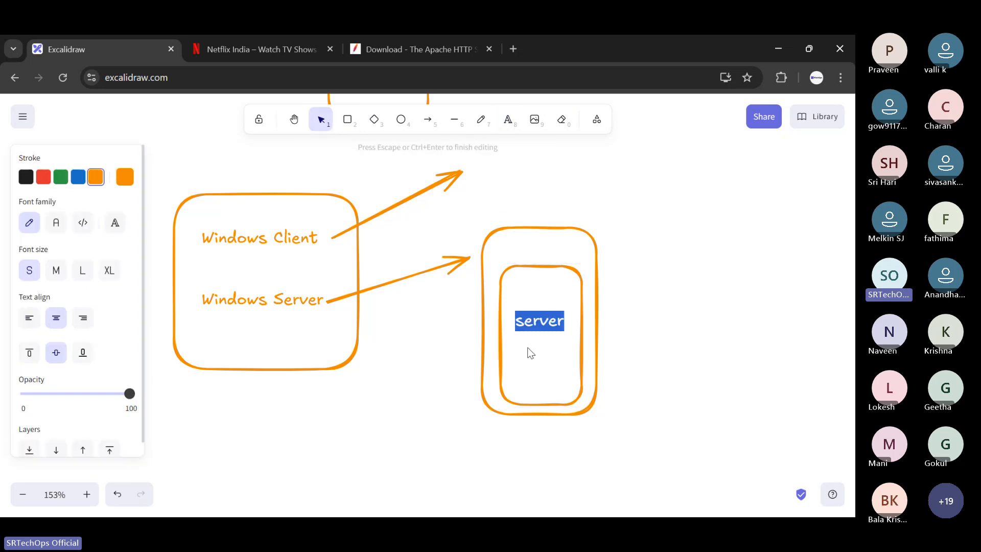
{"action": "left_click", "coordinate": [564, 321]}
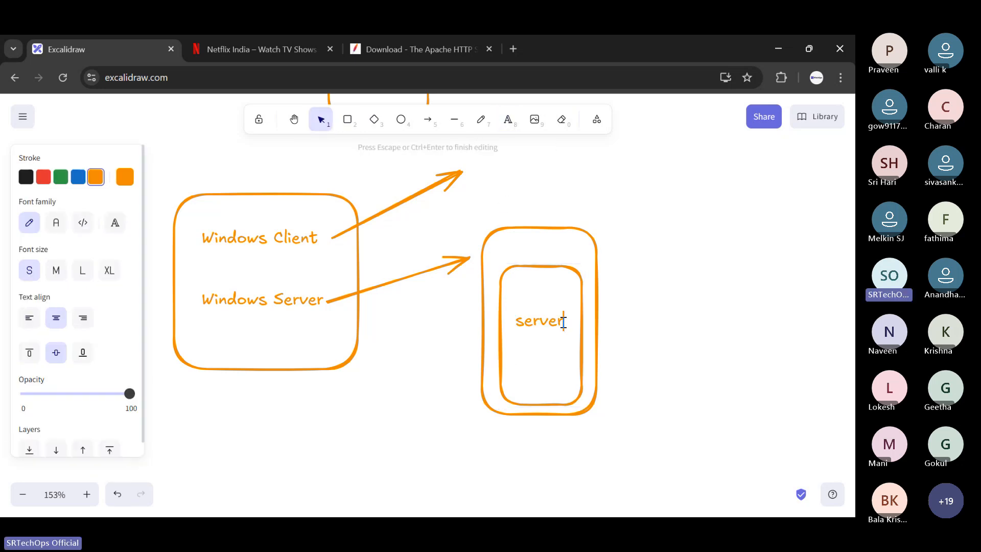
{"action": "key", "text": "Return"}
{"action": "type", "text": "soft"}
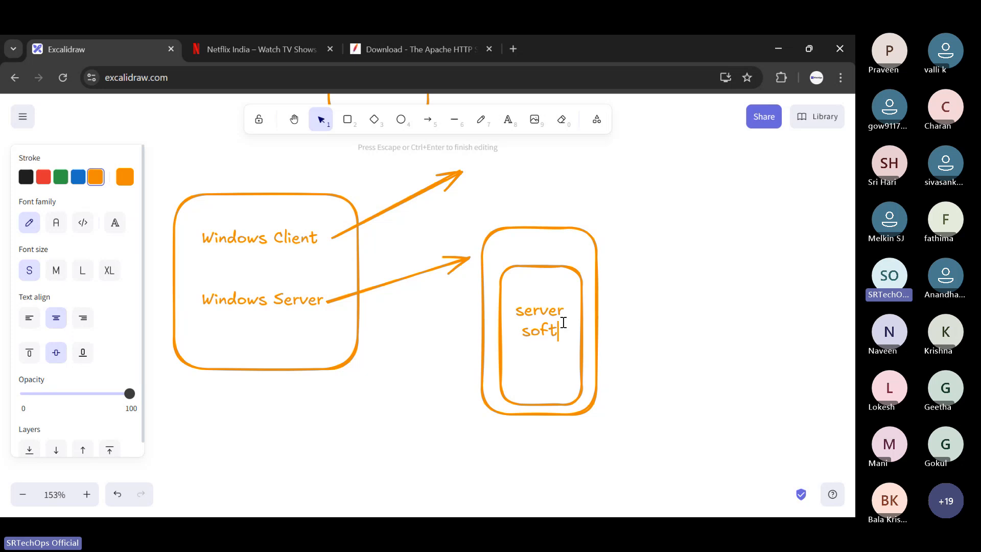
{"action": "type", "text": "ware"}
{"action": "key", "text": "Escape"}
{"action": "key", "text": "t"}
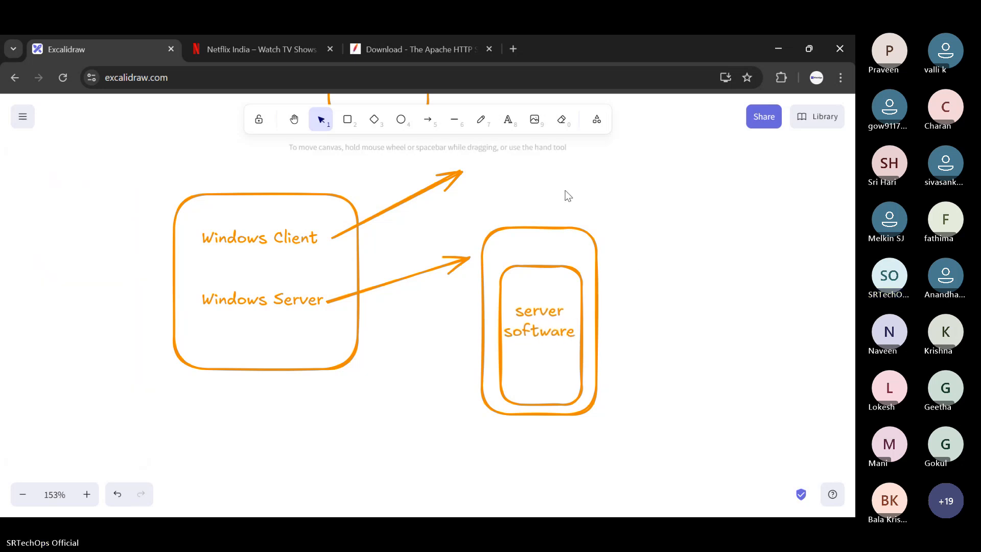
- Replace the server box's label with "Server manager" and colour it red
{"action": "left_click", "coordinate": [44, 177]}
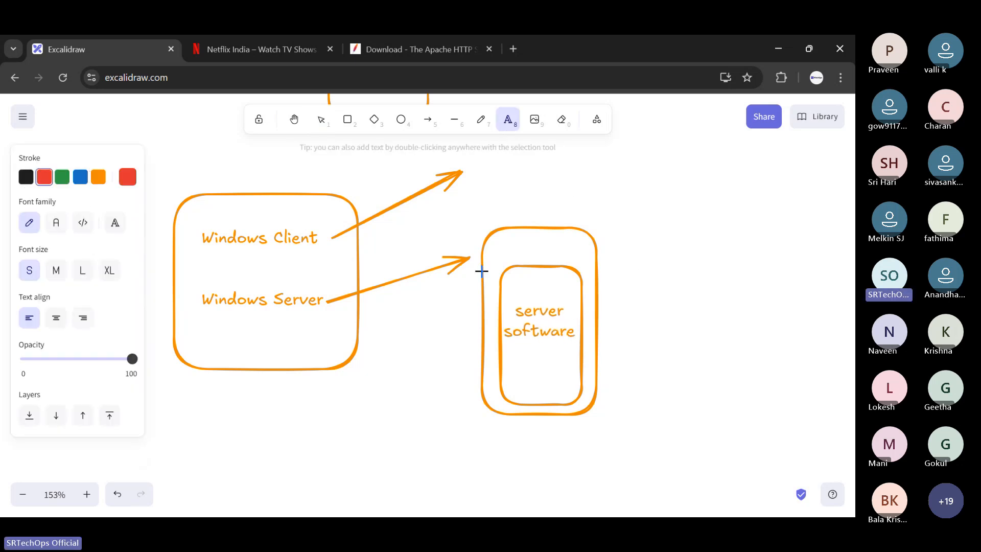
{"action": "left_click", "coordinate": [516, 250]}
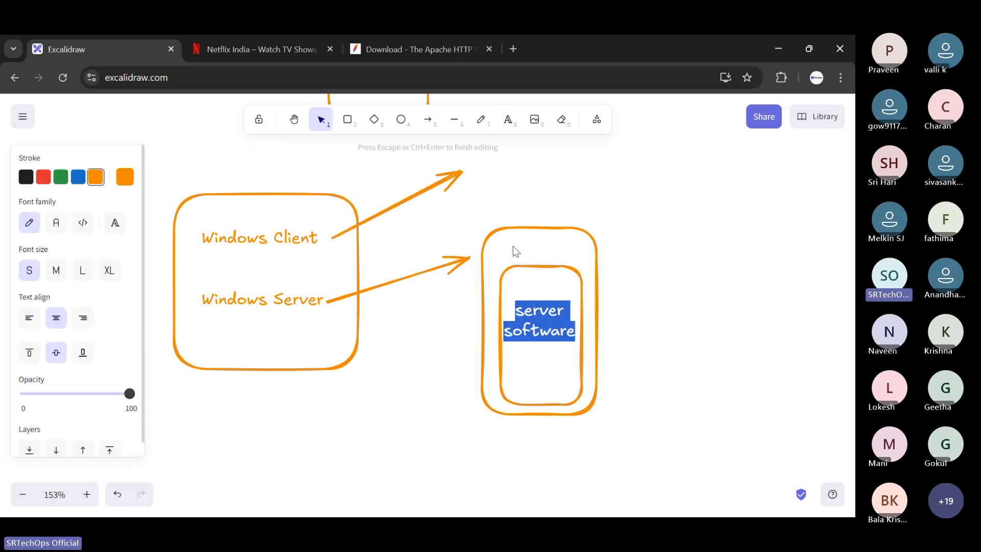
{"action": "left_click", "coordinate": [429, 121]}
{"action": "key", "text": "Escape"}
{"action": "double_click", "coordinate": [555, 333]}
{"action": "key", "text": "BackSpace"}
{"action": "type", "text": "s"}
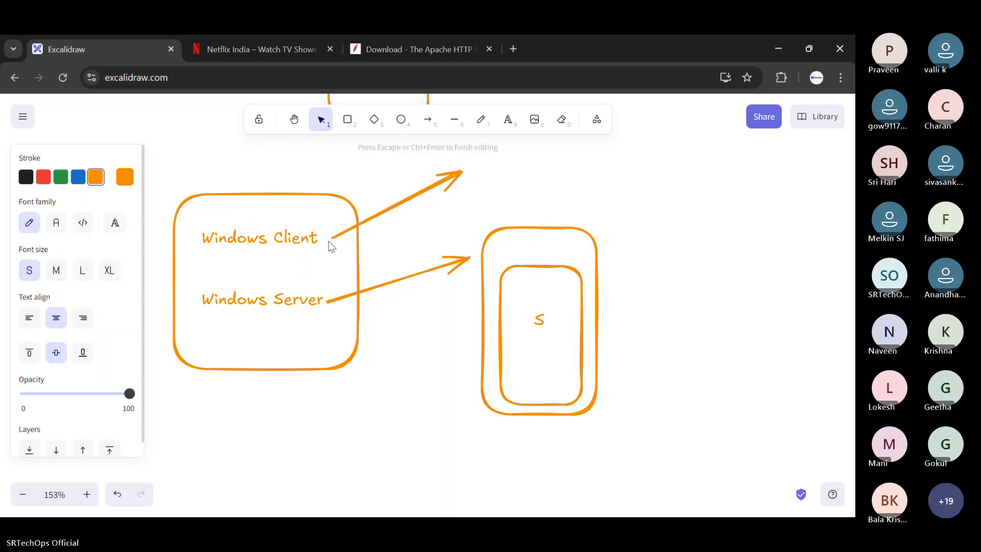
{"action": "left_click", "coordinate": [43, 183]}
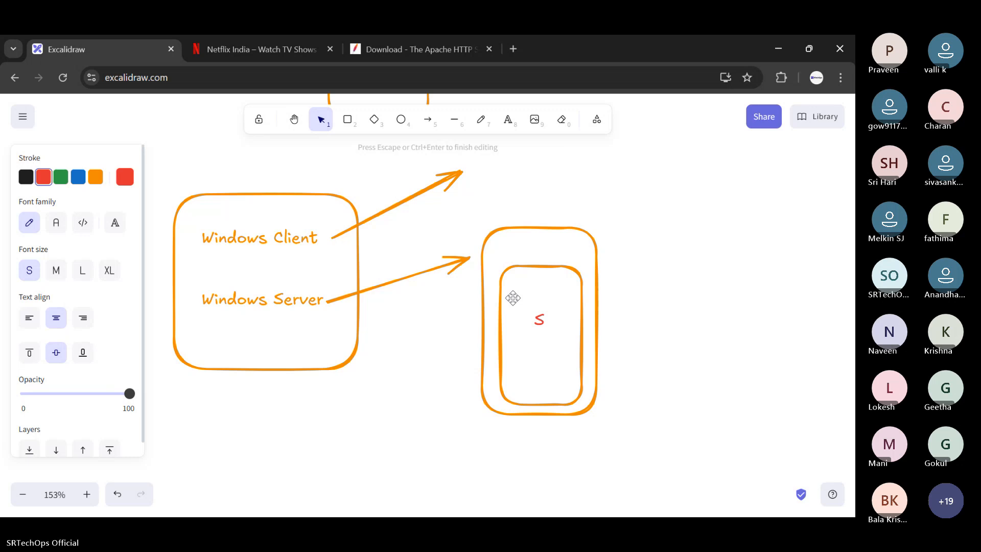
{"action": "type", "text": "erver manager"}
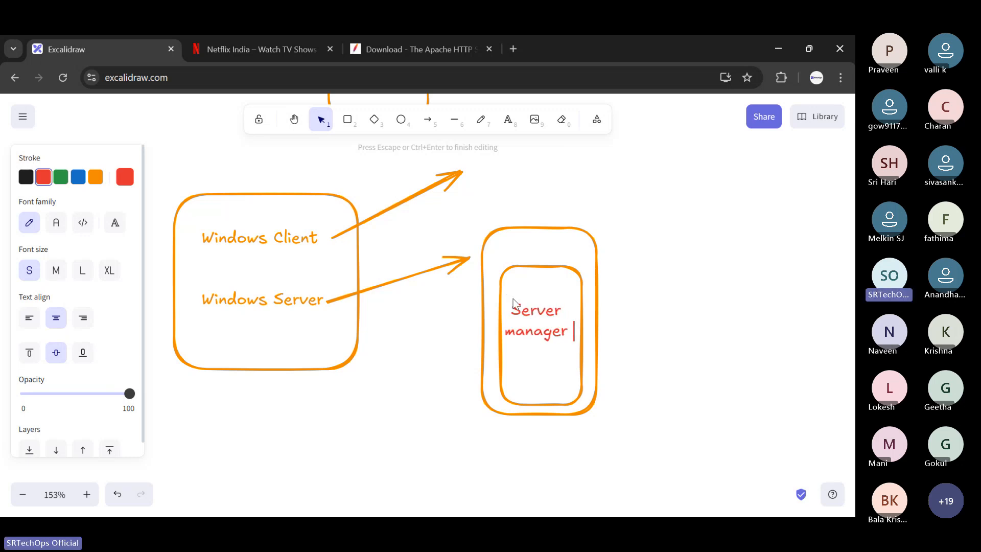
{"action": "left_click", "coordinate": [686, 272]}
- Shift the outer server box and its label slightly down and to the right
{"action": "left_click_drag", "start_coordinate": [557, 332], "coordinate": [571, 346]}
{"action": "key", "text": "ctrl+z"}
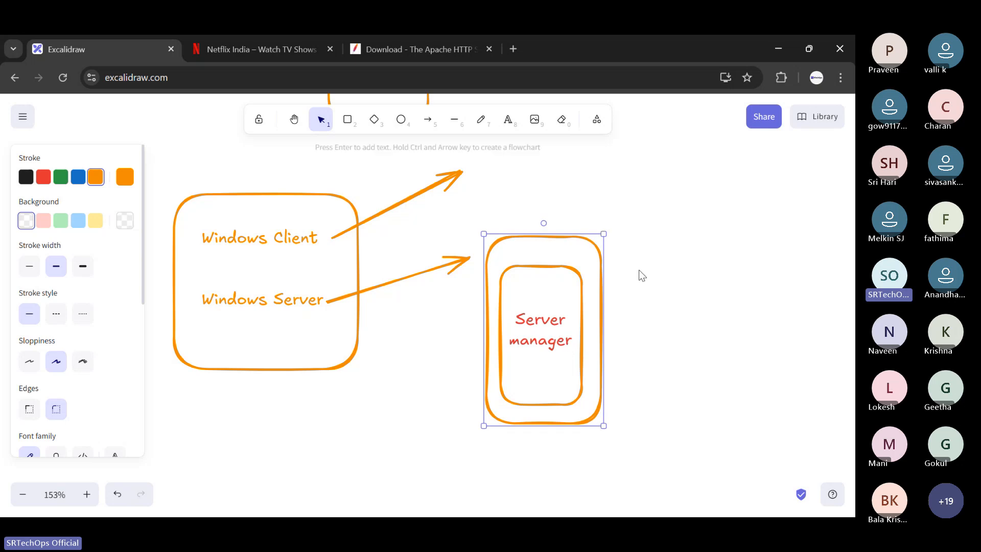
{"action": "left_click", "coordinate": [624, 255]}
- Draw a red arrow from "Server manager" out to the right of the box and label it "server software"
{"action": "left_click", "coordinate": [429, 122]}
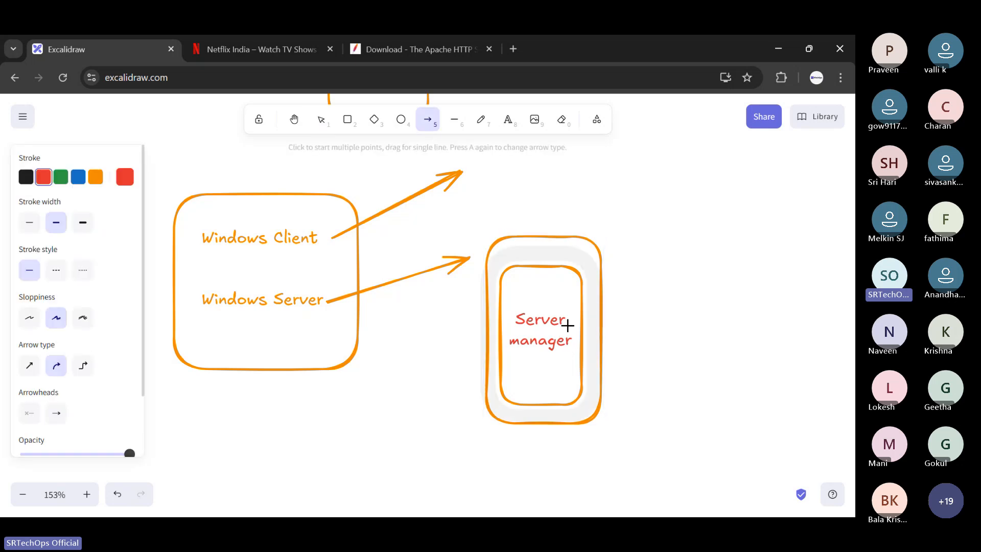
{"action": "left_click_drag", "start_coordinate": [568, 325], "coordinate": [654, 346]}
{"action": "left_click", "coordinate": [508, 120]}
{"action": "left_click", "coordinate": [685, 344]}
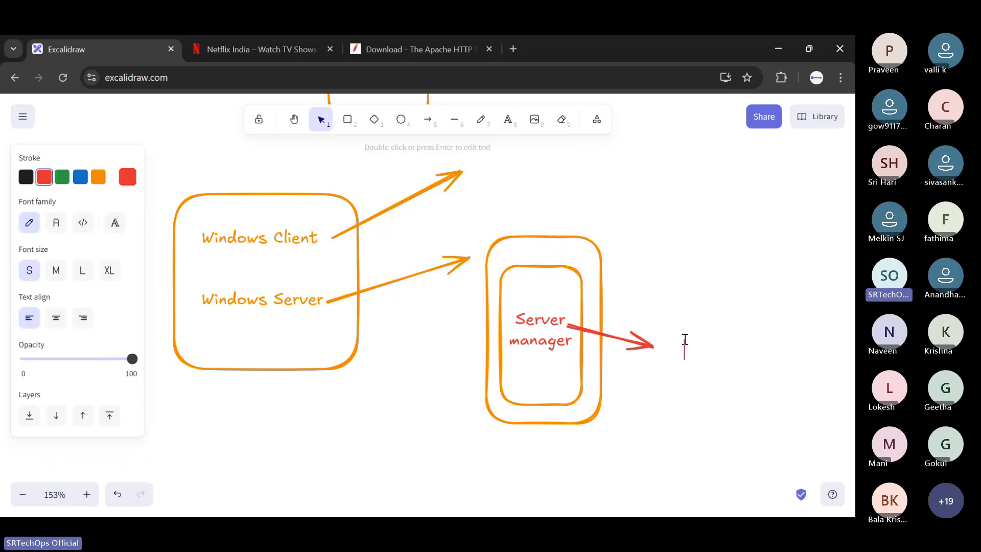
{"action": "type", "text": "server software"}
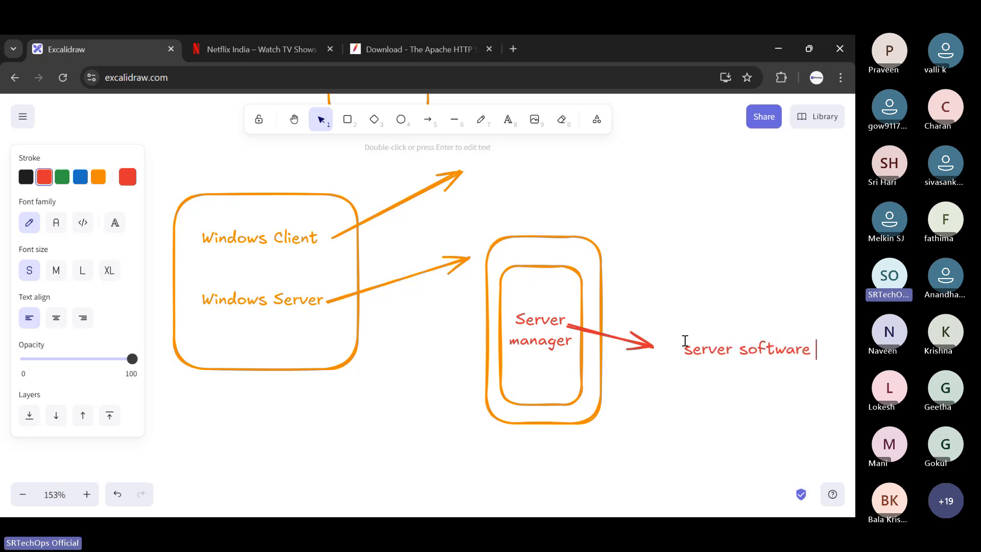
{"action": "scroll", "coordinate": [618, 289], "scroll_direction": "up", "scroll_amount": 6}
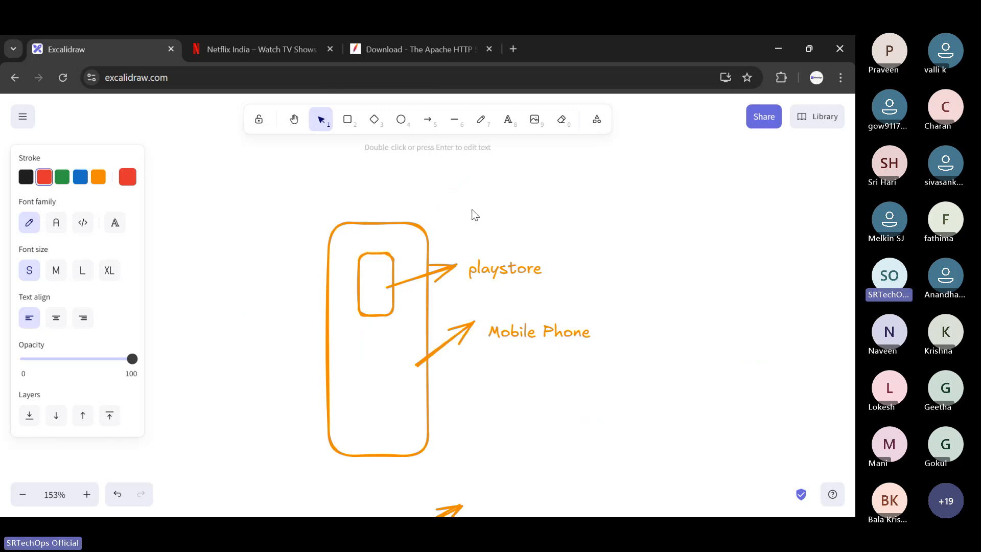
{"action": "scroll", "coordinate": [474, 214], "scroll_direction": "down", "scroll_amount": 6}
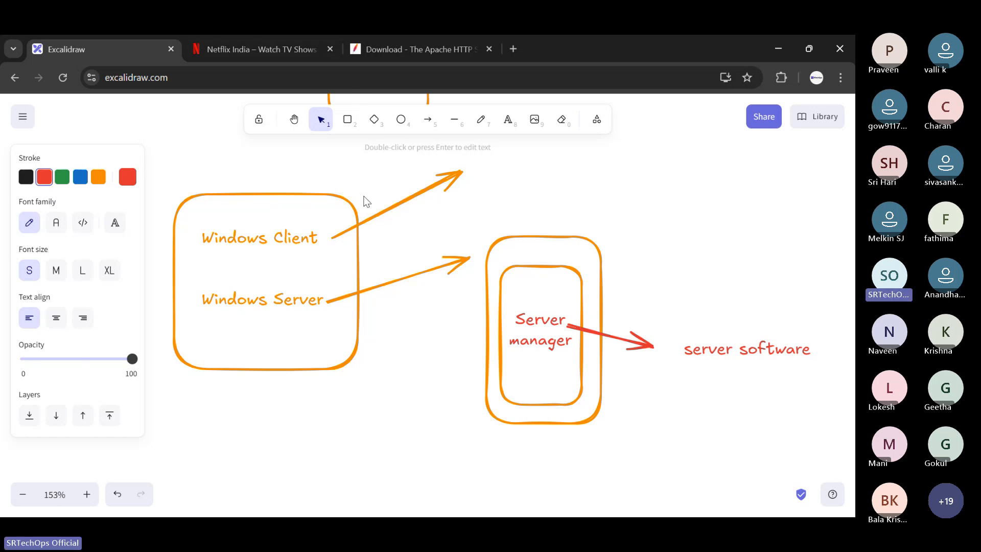
{"action": "key", "text": "Escape"}
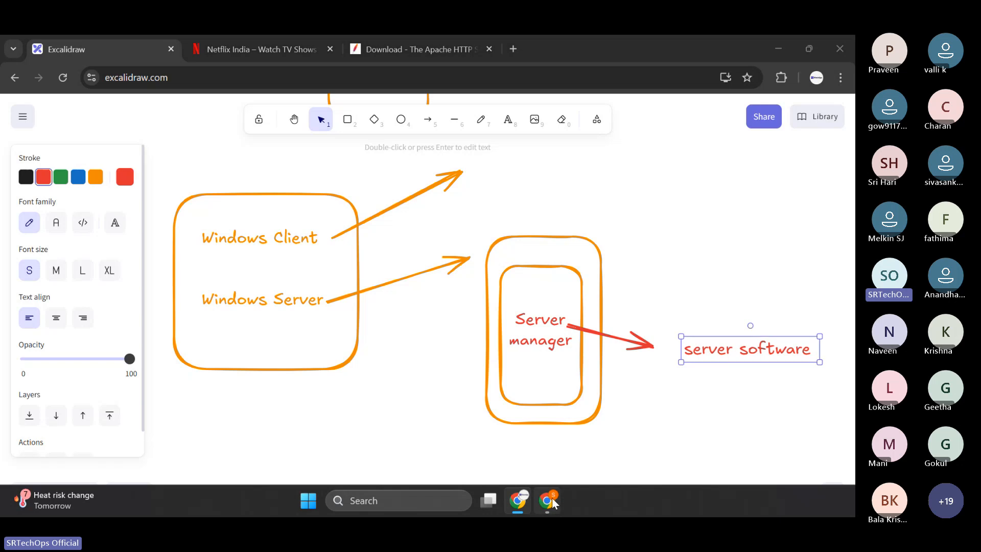
- Switch to the Azure portal and choose Windows Server 2025 Datacenter: Azure Edition - x64 Gen2 as the virtual machine image
{"action": "left_click", "coordinate": [540, 503]}
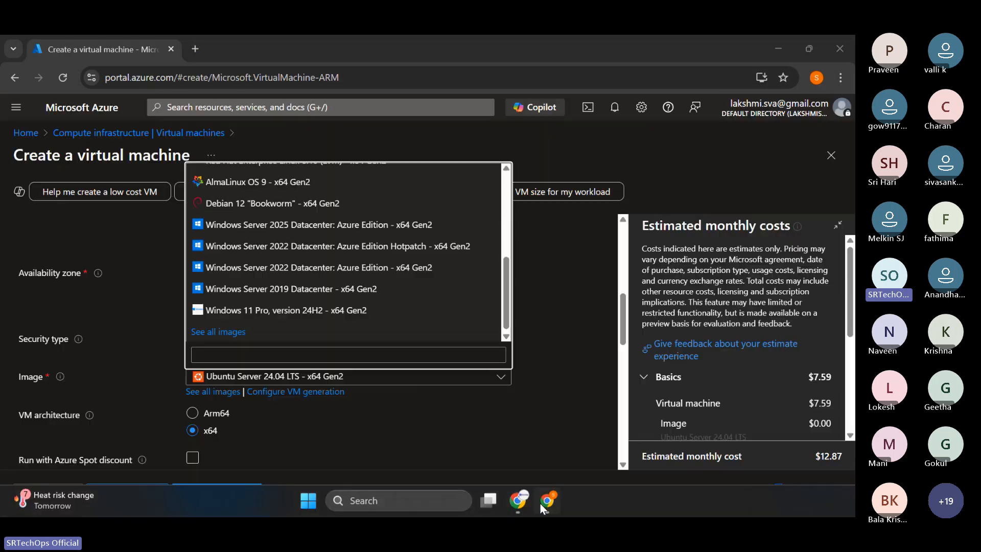
{"action": "left_click", "coordinate": [285, 227]}
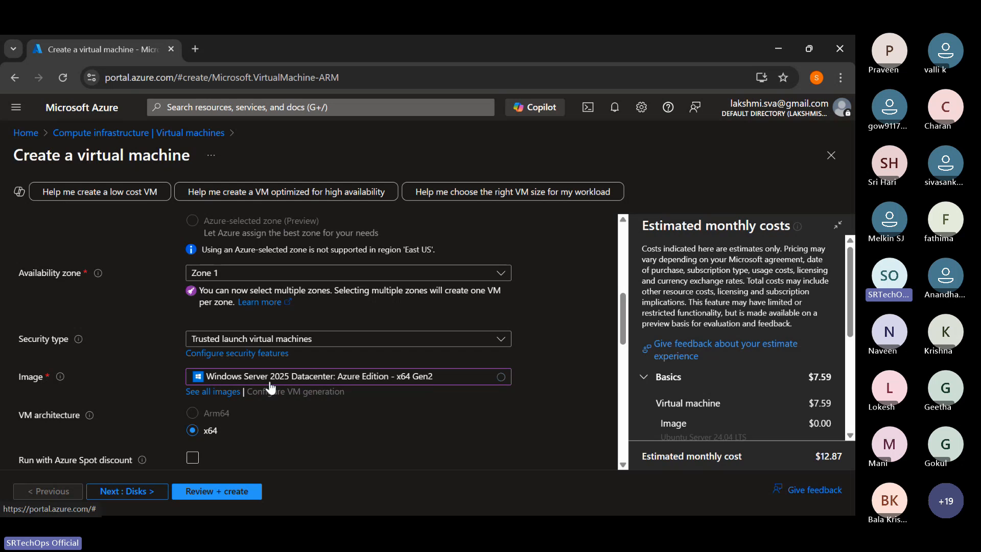
- Try Zone 2 alone and together with Zone 1 as the availability zone, and return the selection to Zone 1 only
{"action": "left_click", "coordinate": [250, 274]}
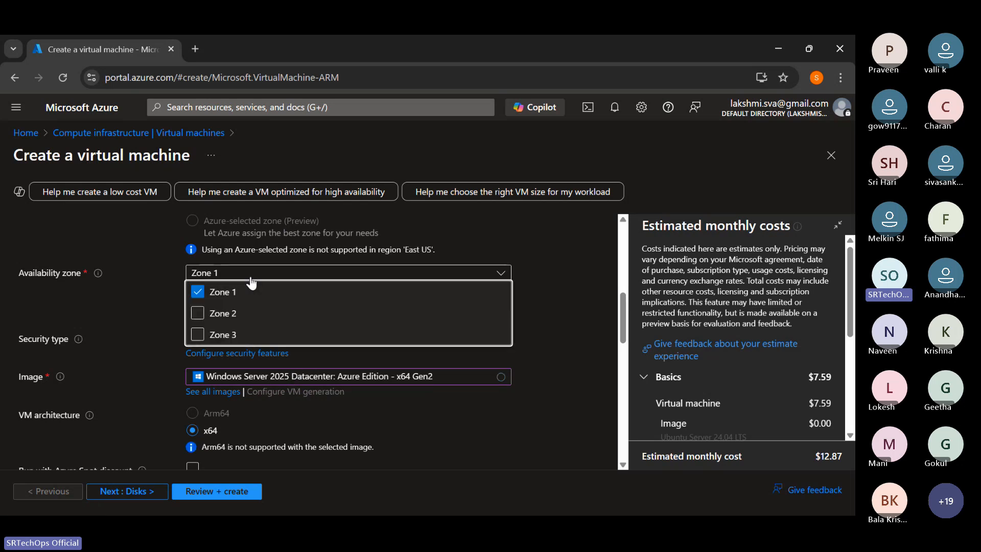
{"action": "left_click", "coordinate": [197, 291]}
{"action": "left_click", "coordinate": [199, 314]}
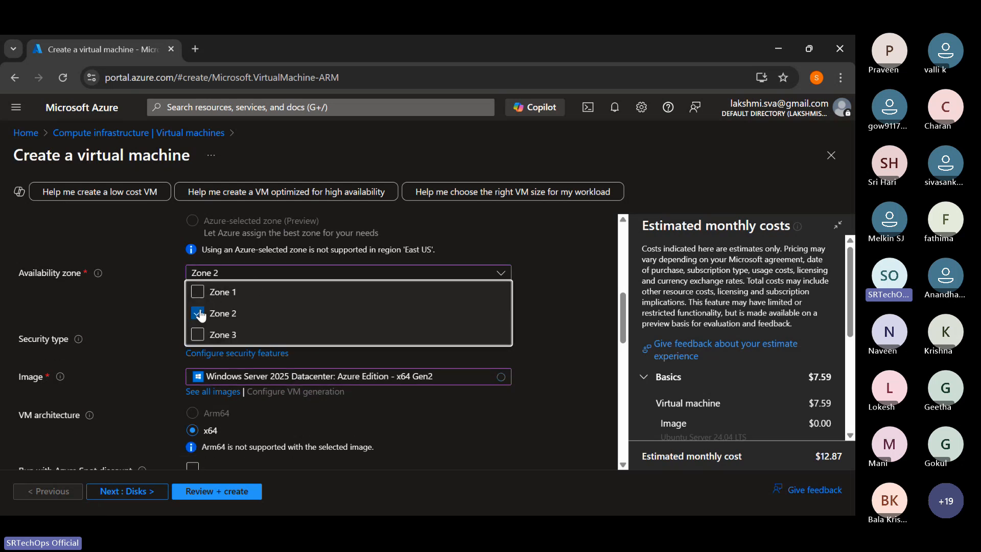
{"action": "left_click", "coordinate": [197, 292]}
{"action": "left_click", "coordinate": [251, 306]}
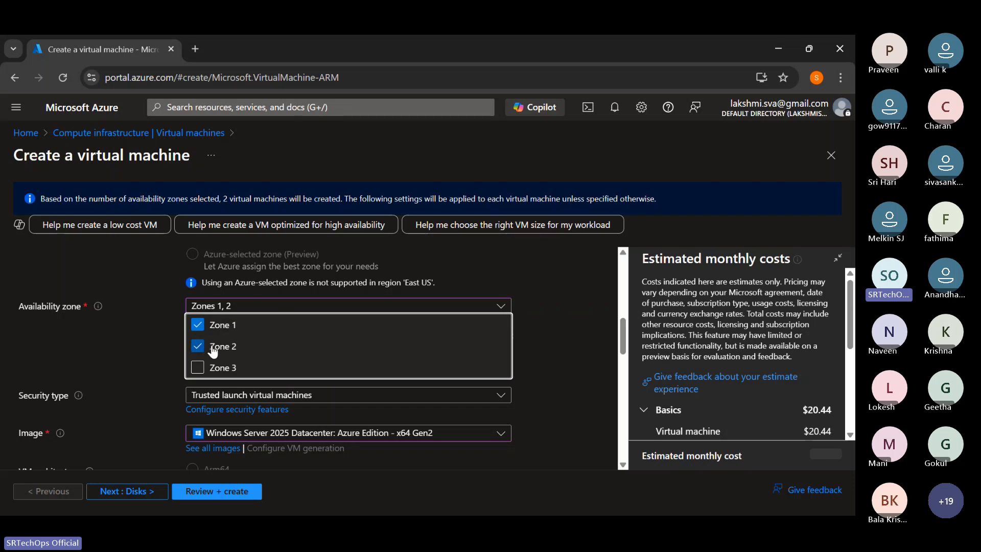
{"action": "left_click", "coordinate": [211, 347]}
{"action": "left_click", "coordinate": [552, 319]}
{"action": "scroll", "coordinate": [512, 327], "scroll_direction": "down", "scroll_amount": 4}
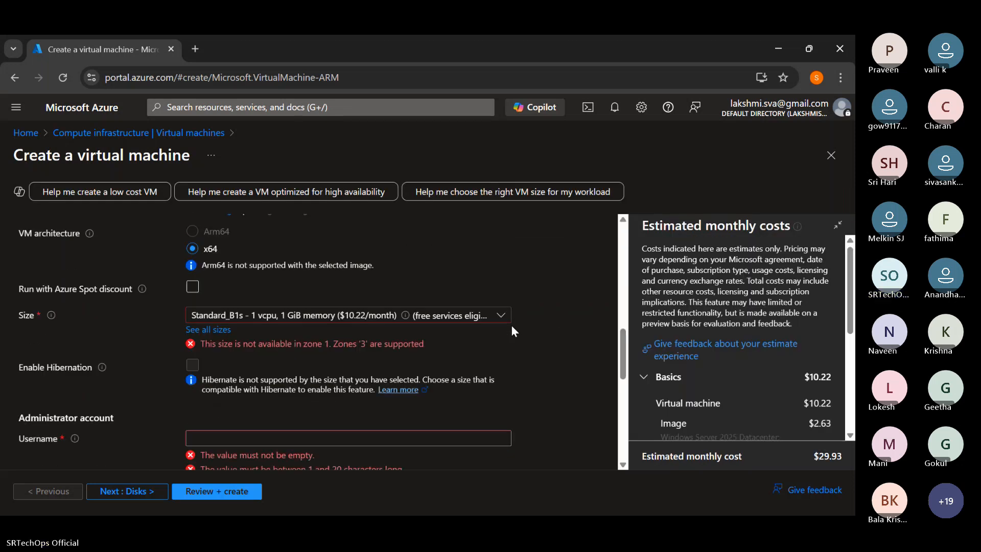
- Check the region setting and the virtual machine sizes offered for Zone 1
{"action": "scroll", "coordinate": [350, 306], "scroll_direction": "up", "scroll_amount": 8}
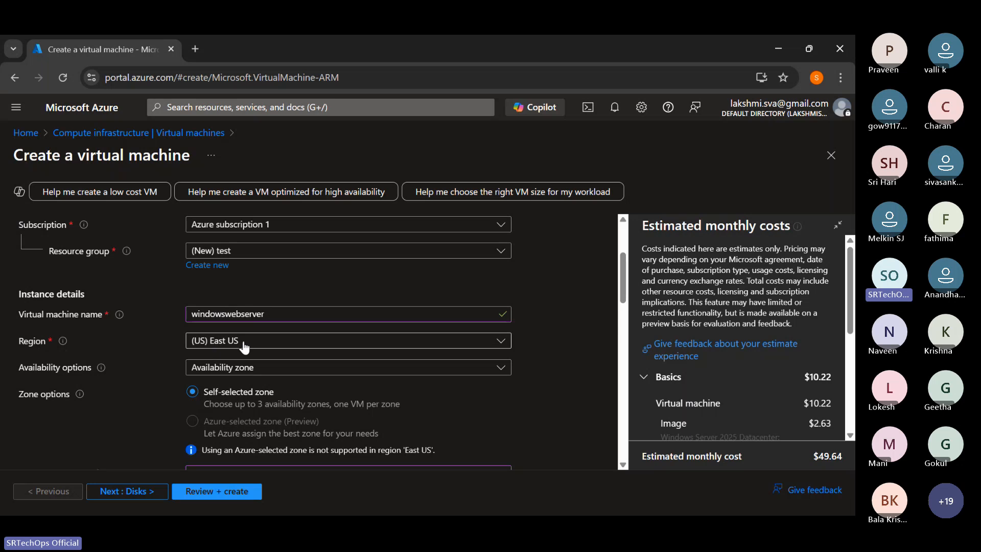
{"action": "scroll", "coordinate": [232, 313], "scroll_direction": "down", "scroll_amount": 8}
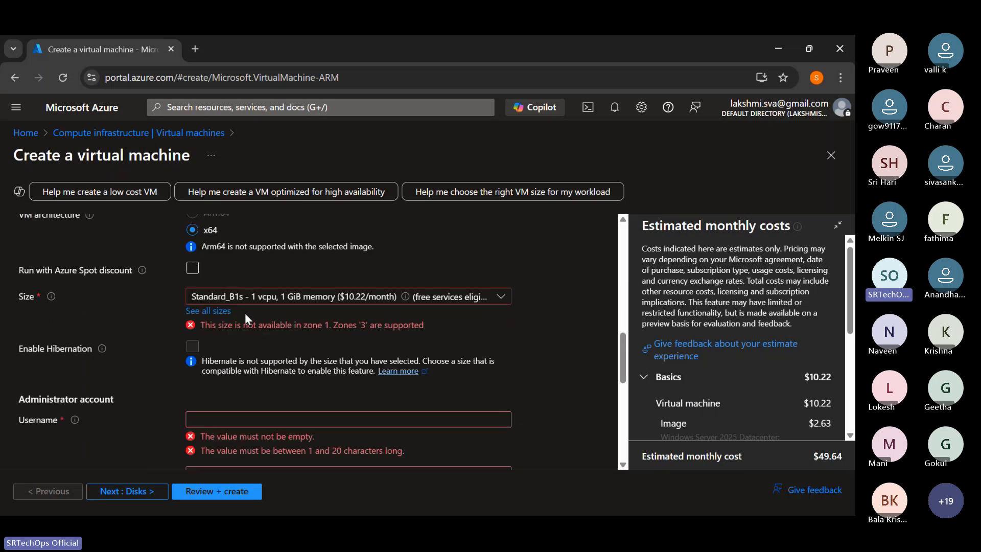
{"action": "left_click", "coordinate": [307, 300]}
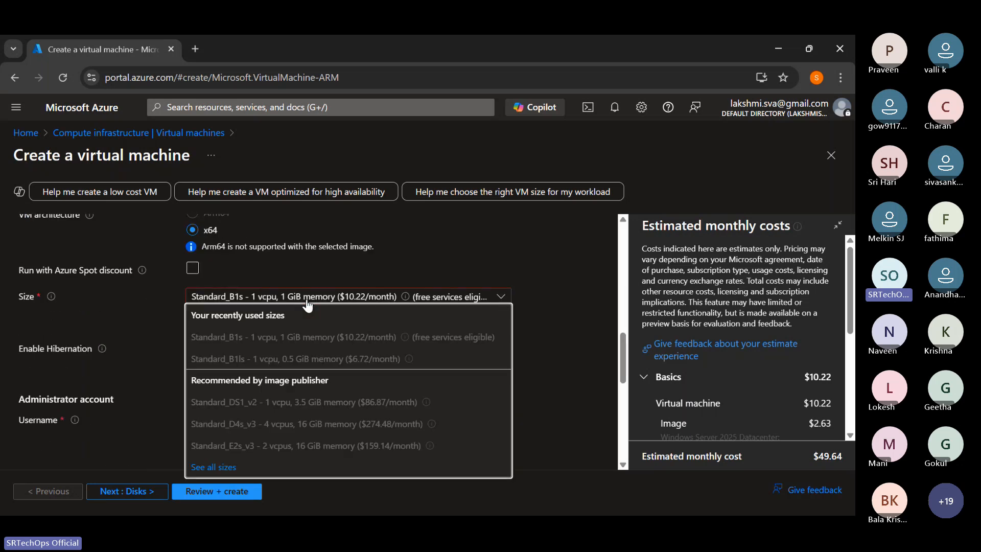
{"action": "left_click", "coordinate": [306, 300]}
{"action": "left_click", "coordinate": [306, 300]}
{"action": "scroll", "coordinate": [317, 332], "scroll_direction": "down", "scroll_amount": 4}
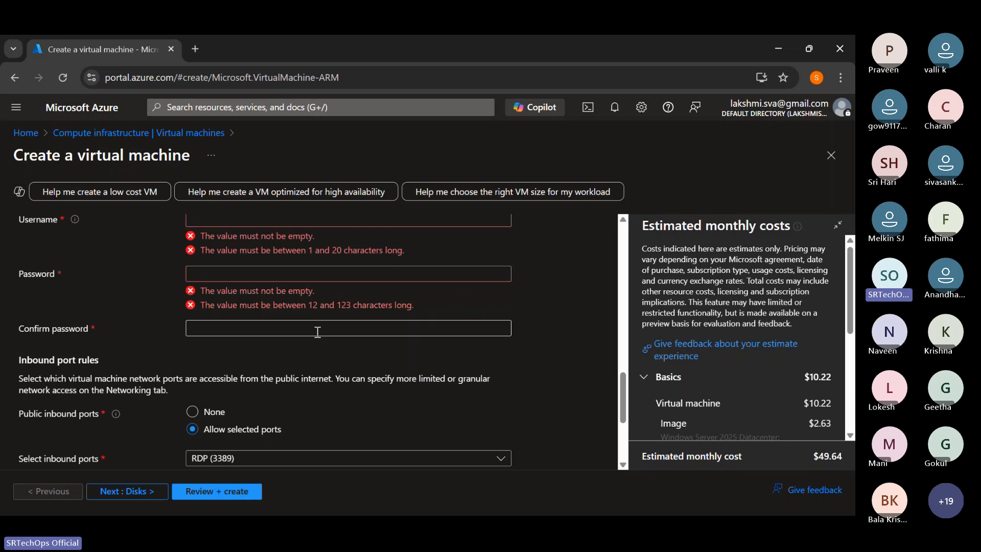
- Try Zone 2 instead of Zone 1 as the availability zone
{"action": "scroll", "coordinate": [317, 332], "scroll_direction": "up", "scroll_amount": 10}
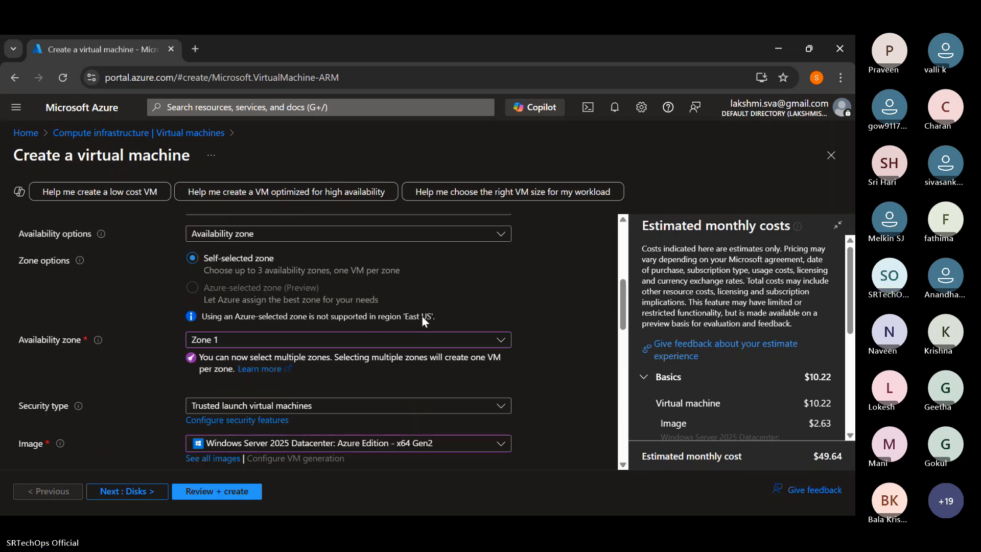
{"action": "left_click", "coordinate": [280, 340]}
{"action": "left_click", "coordinate": [197, 358]}
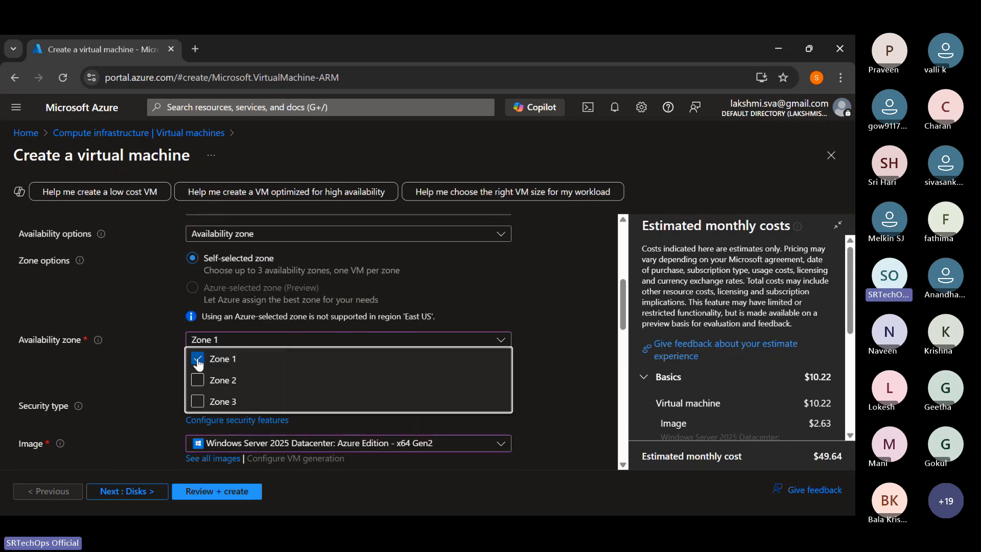
{"action": "left_click", "coordinate": [198, 380]}
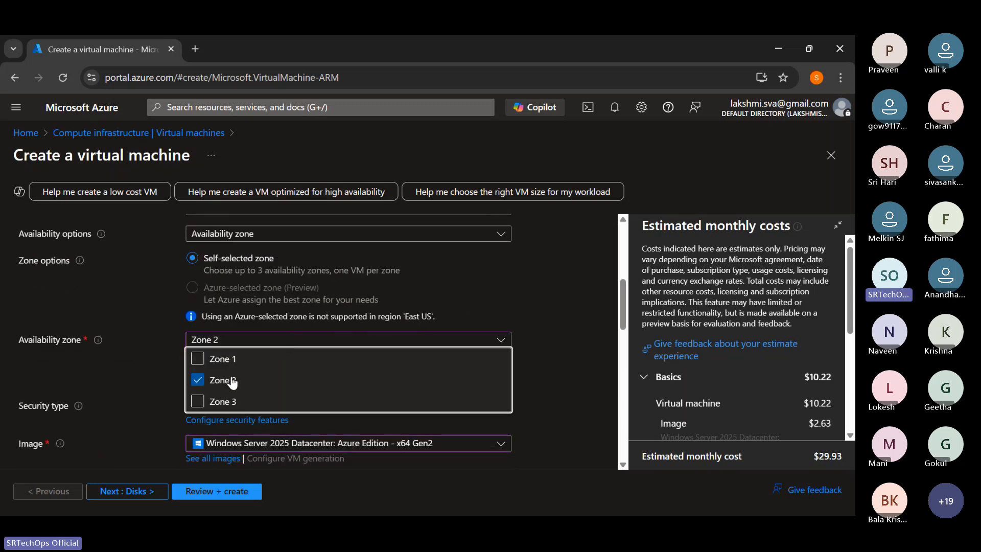
{"action": "left_click", "coordinate": [558, 373]}
{"action": "scroll", "coordinate": [551, 375], "scroll_direction": "down", "scroll_amount": 4}
{"action": "scroll", "coordinate": [360, 319], "scroll_direction": "up", "scroll_amount": 6}
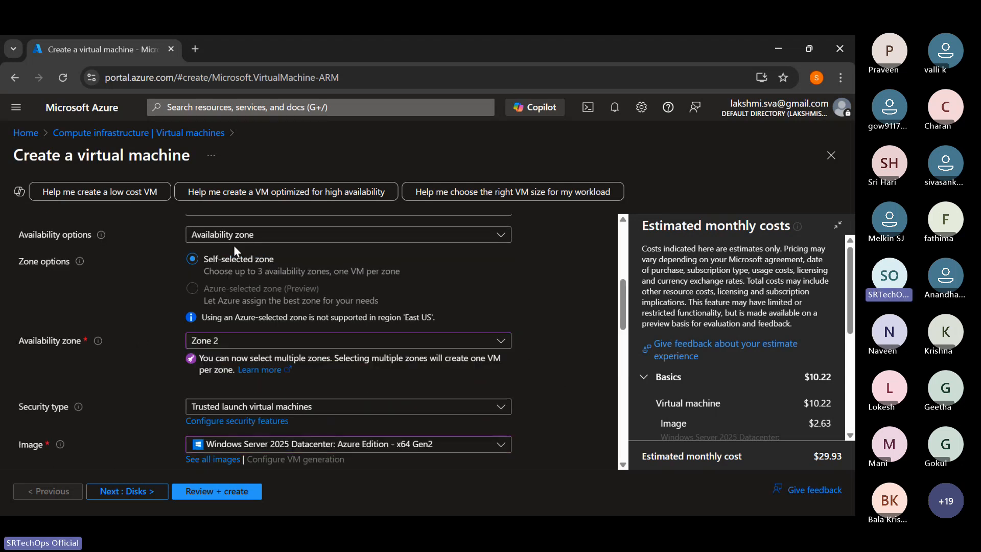
- Set the availability zone to Zone 3 only
{"action": "left_click", "coordinate": [231, 407]}
{"action": "left_click", "coordinate": [197, 446]}
{"action": "left_click", "coordinate": [197, 468]}
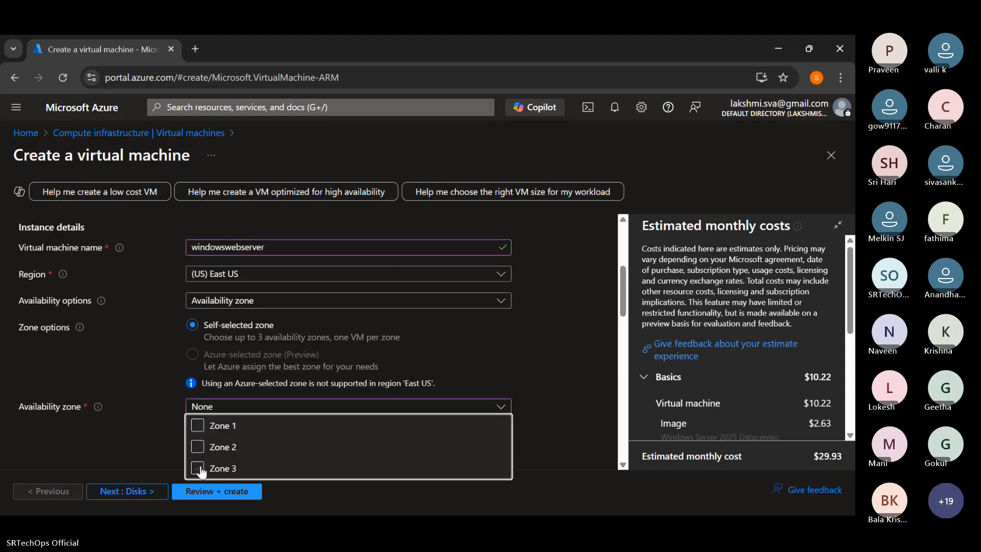
{"action": "left_click", "coordinate": [541, 359]}
{"action": "scroll", "coordinate": [543, 357], "scroll_direction": "down", "scroll_amount": 10}
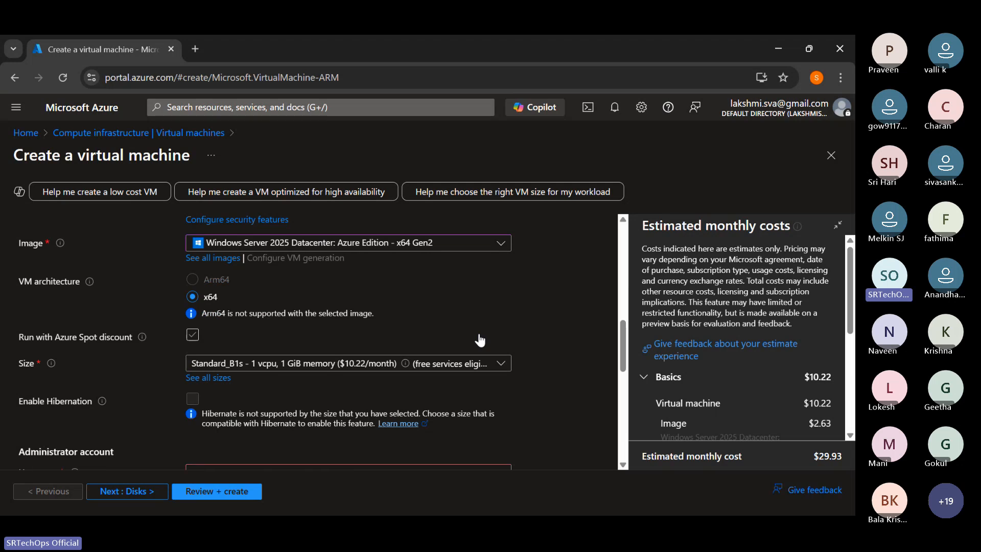
- Examine the virtual machine size choices for Zone 3 and review the basic settings
{"action": "left_click", "coordinate": [386, 298]}
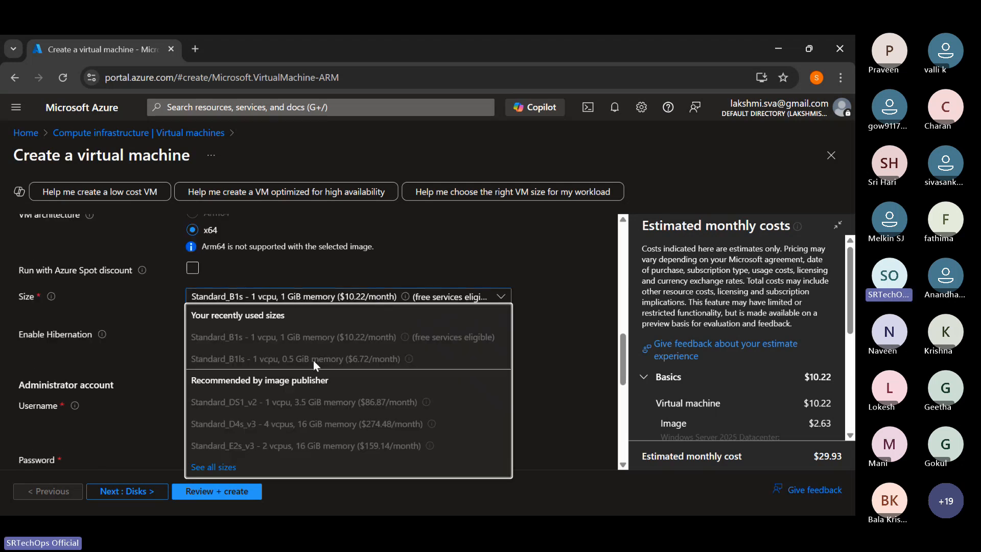
{"action": "left_click", "coordinate": [543, 332]}
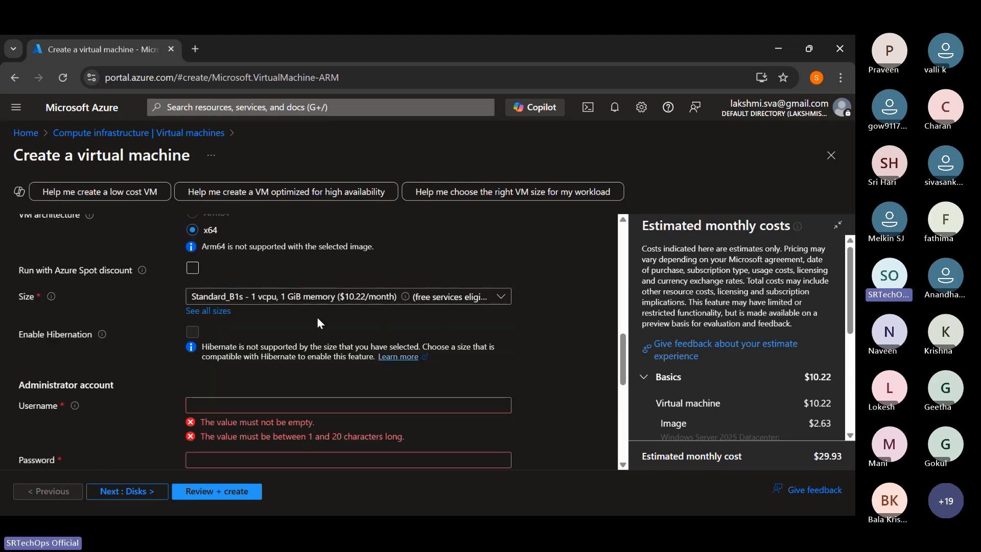
{"action": "scroll", "coordinate": [317, 317], "scroll_direction": "down", "scroll_amount": 1}
{"action": "scroll", "coordinate": [323, 316], "scroll_direction": "up", "scroll_amount": 4}
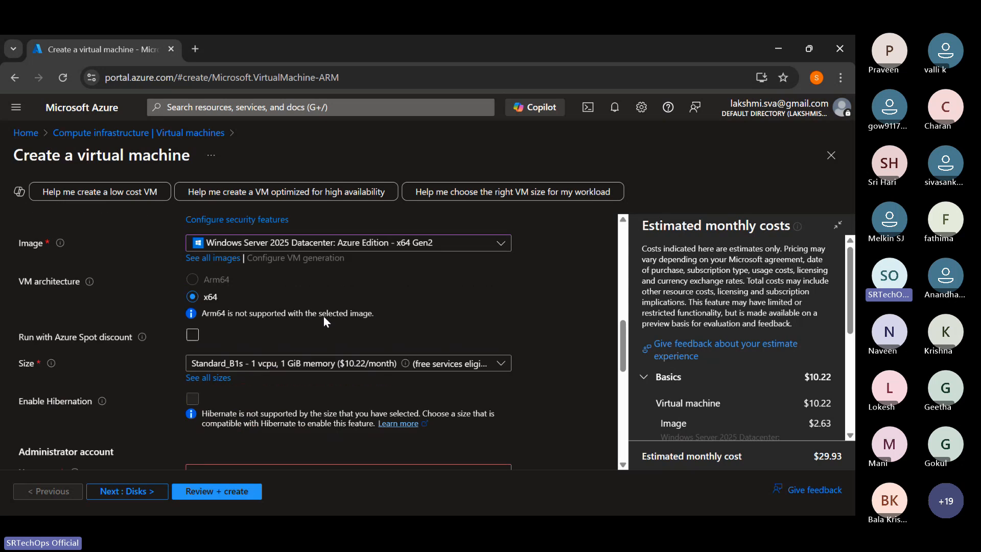
{"action": "scroll", "coordinate": [271, 336], "scroll_direction": "up", "scroll_amount": 4}
{"action": "scroll", "coordinate": [271, 336], "scroll_direction": "up", "scroll_amount": 3}
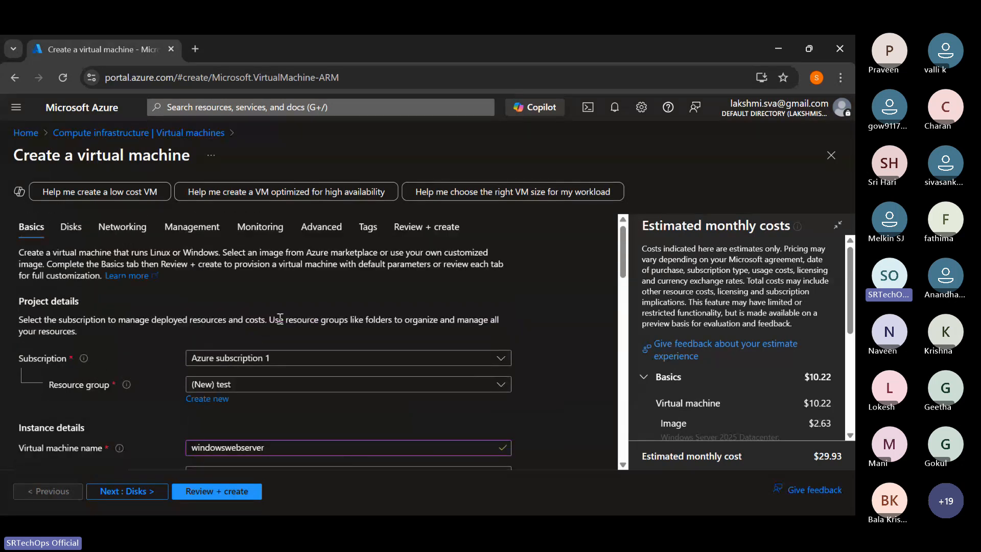
- Set the administrator account username to srtechops
{"action": "scroll", "coordinate": [280, 317], "scroll_direction": "down", "scroll_amount": 8}
{"action": "left_click", "coordinate": [218, 337]}
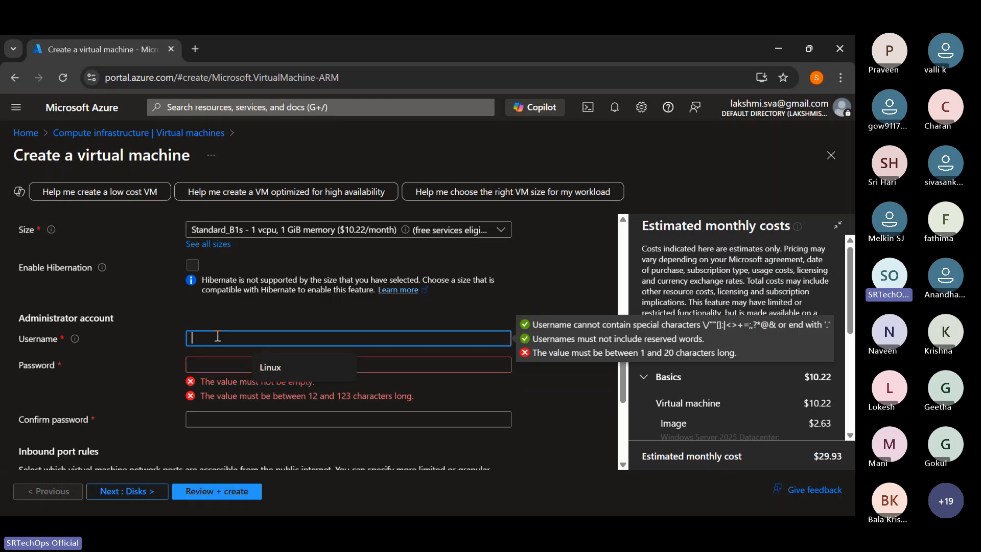
{"action": "left_click", "coordinate": [223, 364]}
{"action": "scroll", "coordinate": [222, 360], "scroll_direction": "down", "scroll_amount": 2}
{"action": "scroll", "coordinate": [223, 360], "scroll_direction": "up", "scroll_amount": 4}
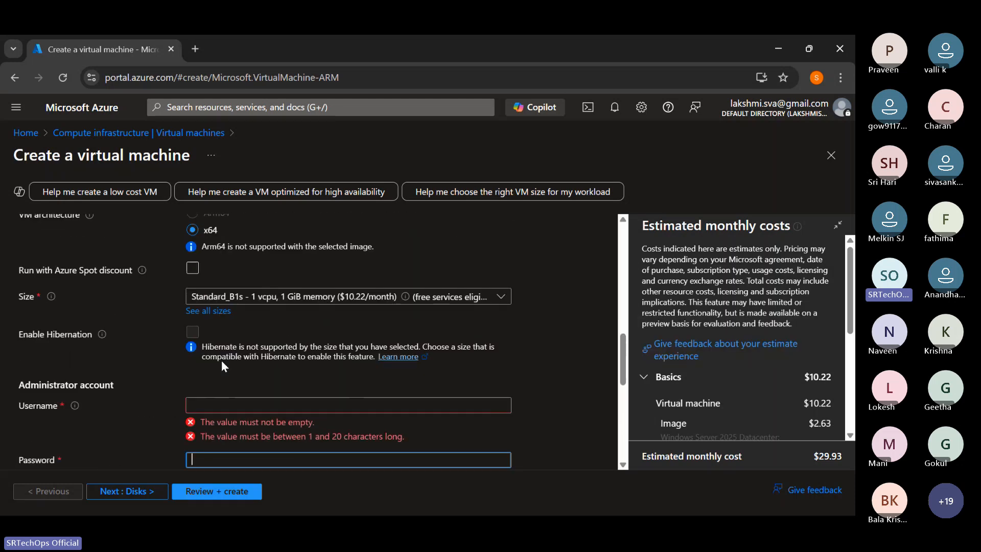
{"action": "scroll", "coordinate": [221, 360], "scroll_direction": "down", "scroll_amount": 3}
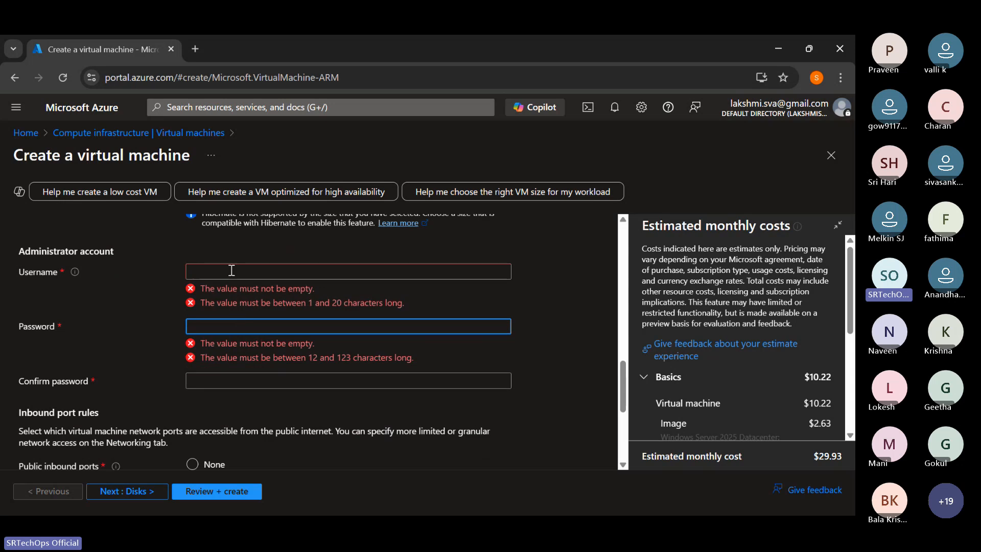
{"action": "left_click", "coordinate": [231, 270]}
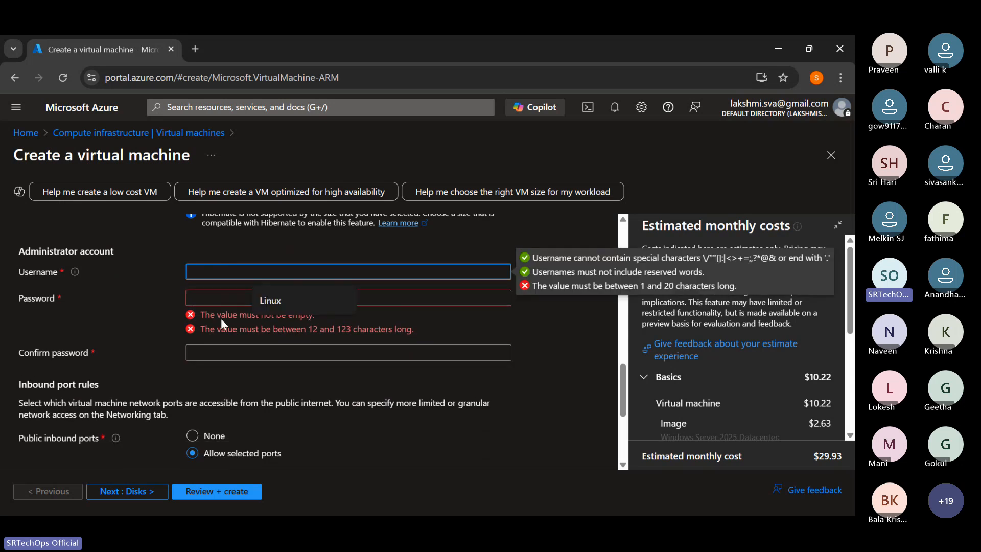
{"action": "type", "text": "srtec"}
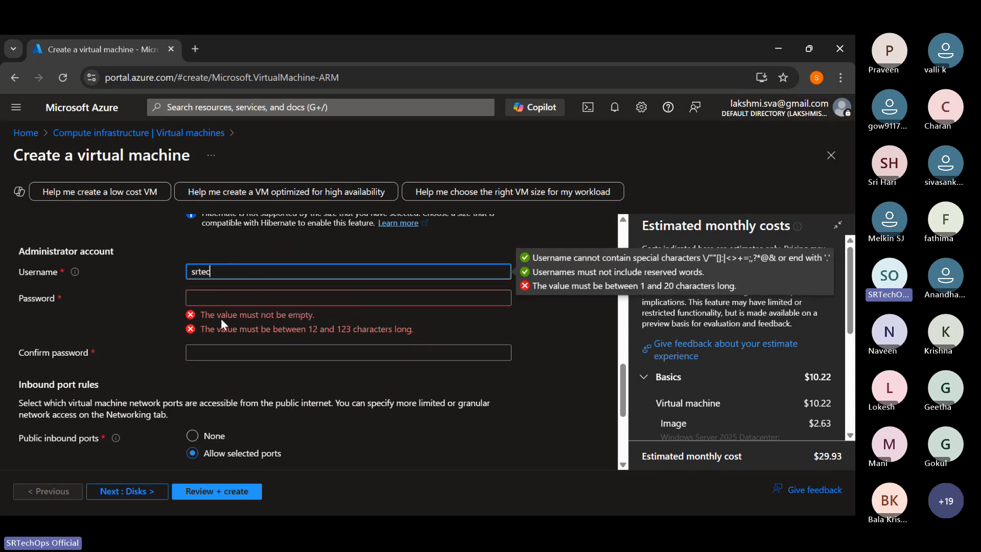
{"action": "type", "text": "hops"}
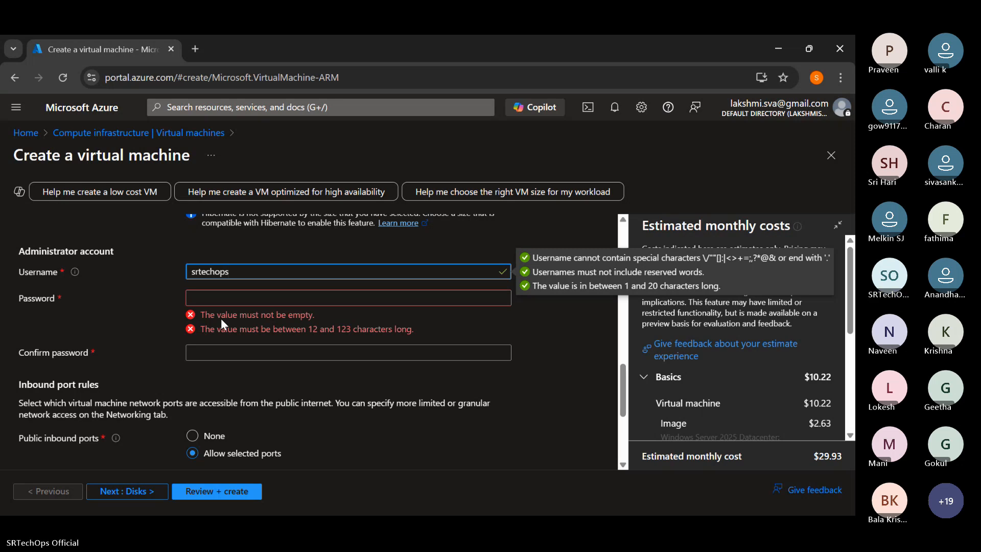
- Enter the administrator account password and repeat it in the confirmation field
{"action": "left_click", "coordinate": [219, 299]}
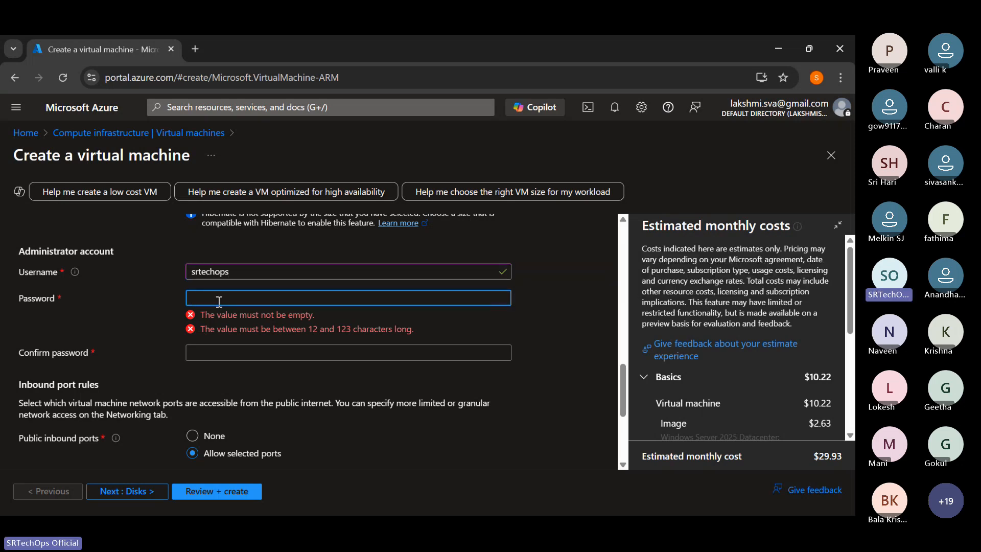
{"action": "type", "text": "••••••••"}
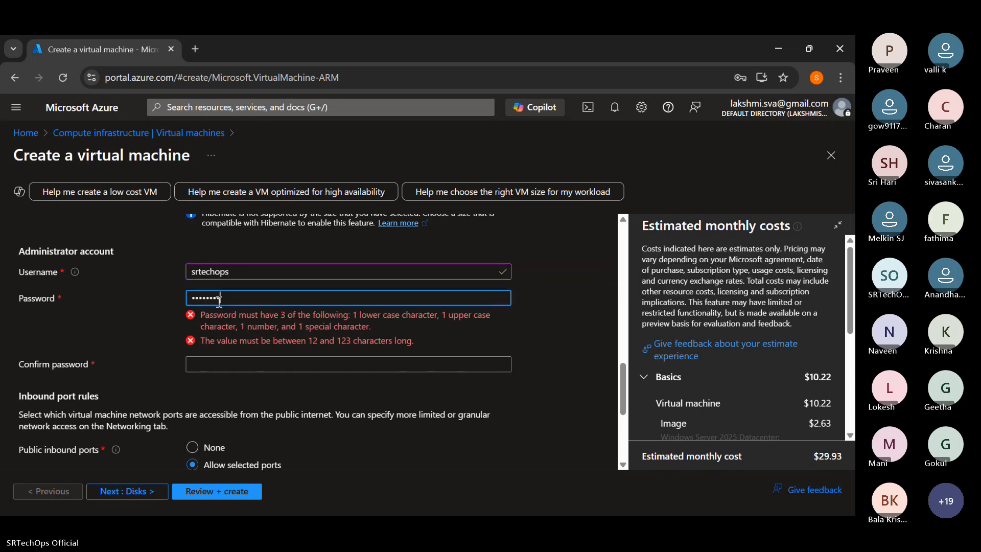
{"action": "type", "text": "•••••"}
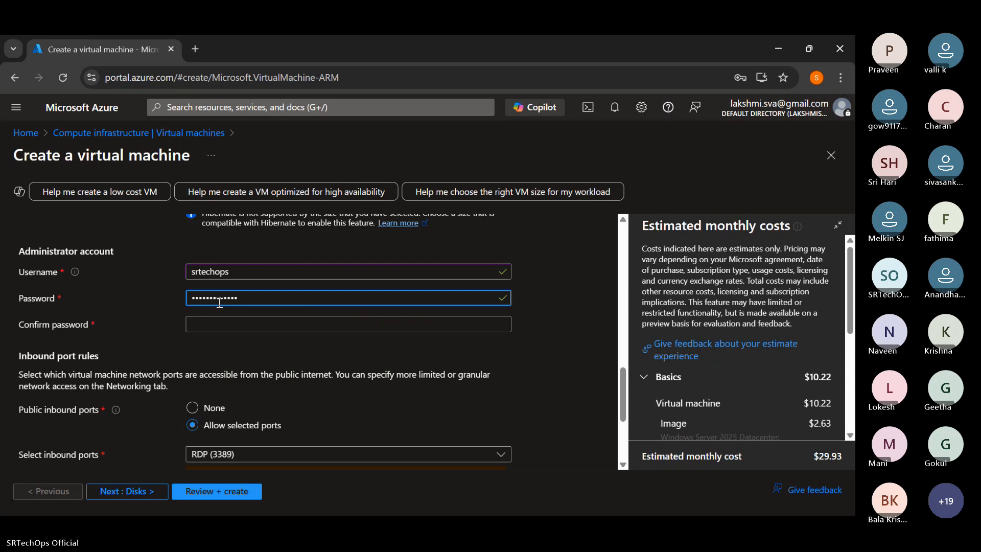
{"action": "left_click", "coordinate": [226, 325]}
{"action": "type", "text": "••••"}
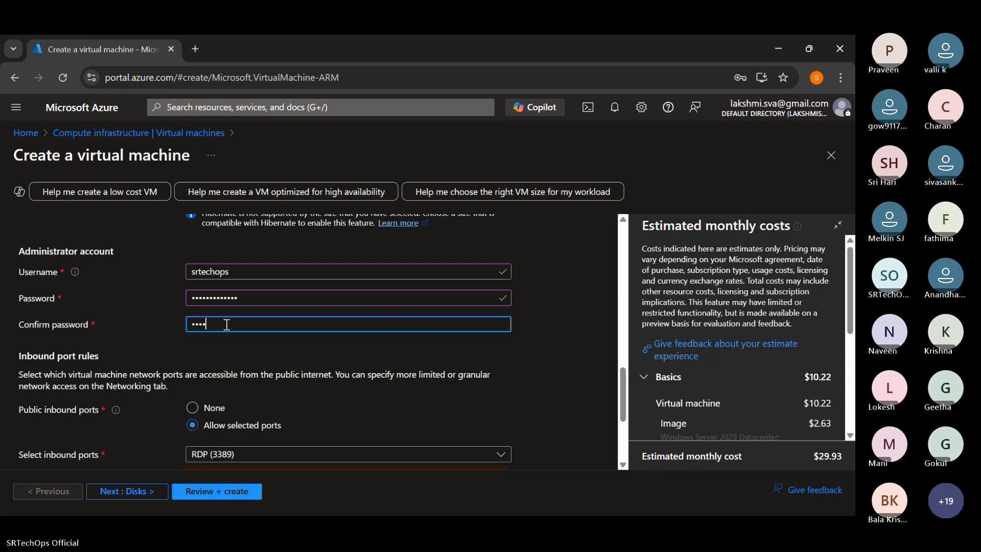
{"action": "type", "text": "•••••••••"}
{"action": "left_click", "coordinate": [306, 388]}
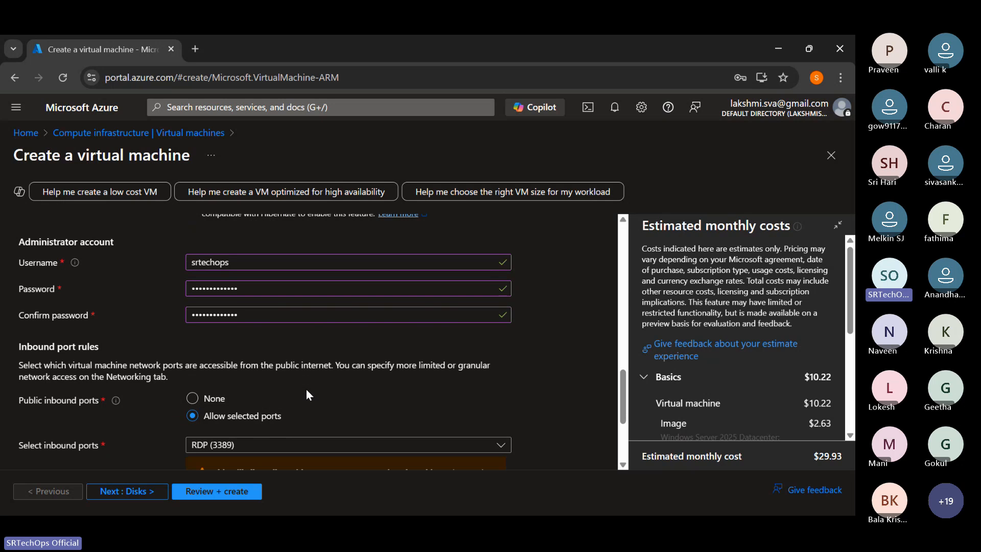
- Switch to Excalidraw and draw a tall red rounded rectangle in an empty area of the canvas
{"action": "scroll", "coordinate": [147, 360], "scroll_direction": "down", "scroll_amount": 1}
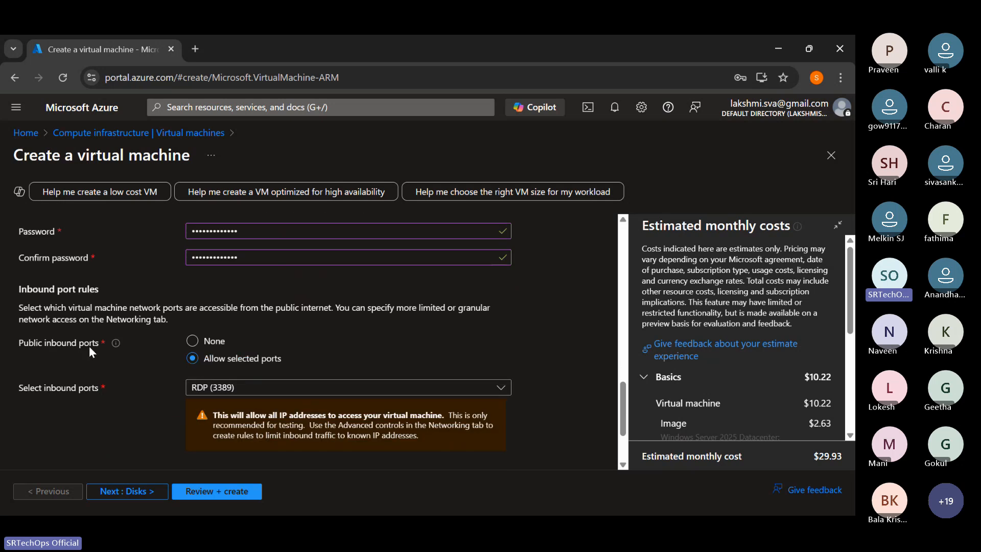
{"action": "left_click", "coordinate": [778, 49]}
{"action": "scroll", "coordinate": [456, 280], "scroll_direction": "up", "scroll_amount": 5}
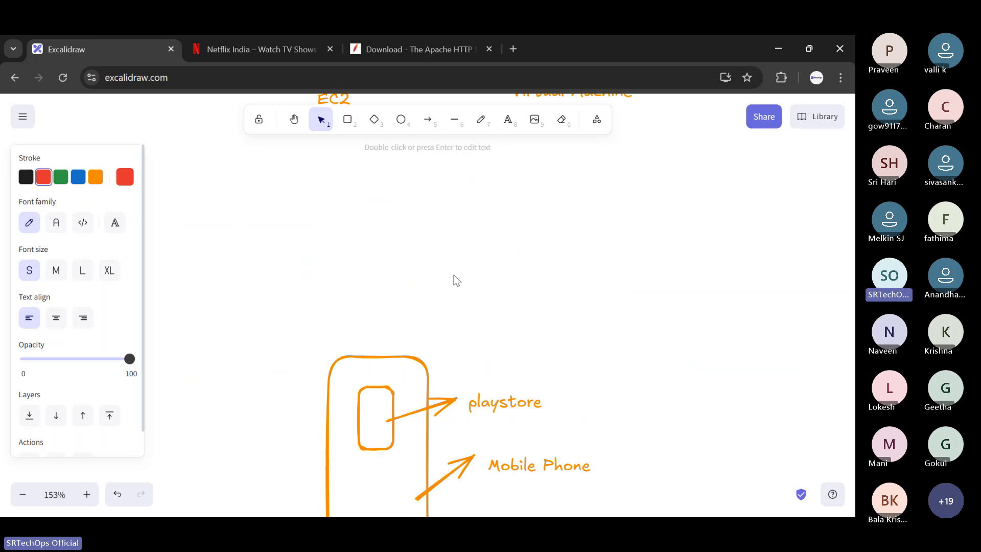
{"action": "scroll", "coordinate": [456, 280], "scroll_direction": "up", "scroll_amount": 10}
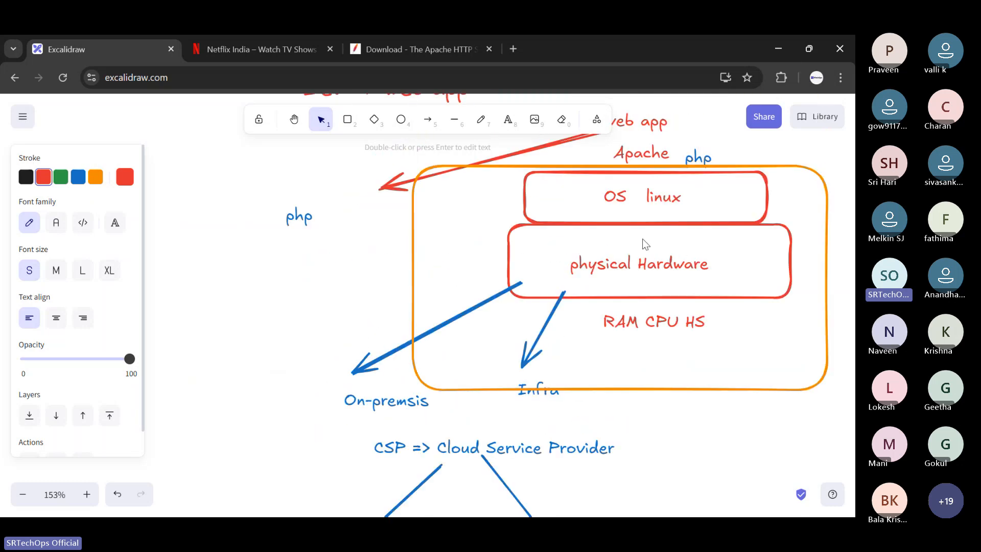
{"action": "scroll", "coordinate": [466, 278], "scroll_direction": "down", "scroll_amount": 10}
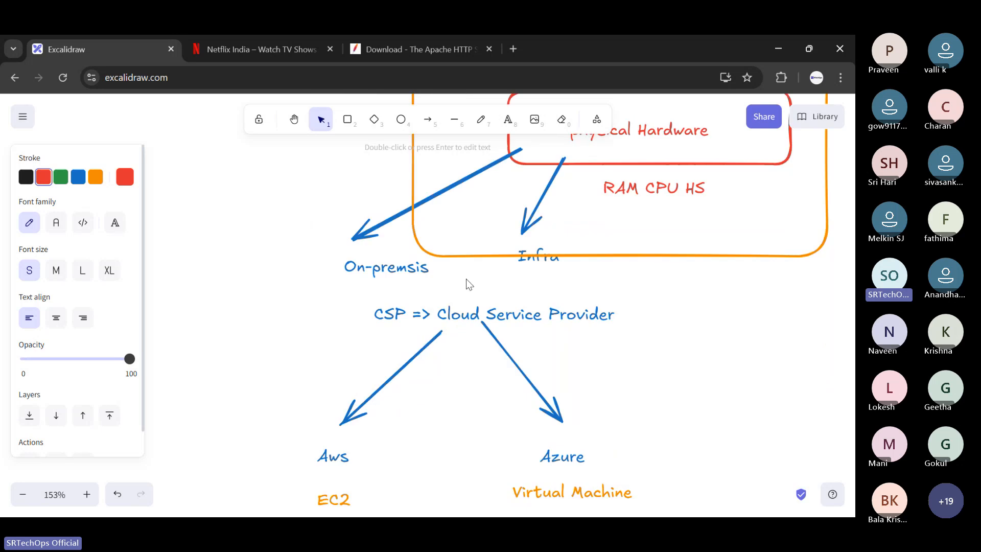
{"action": "scroll", "coordinate": [466, 277], "scroll_direction": "down", "scroll_amount": 10}
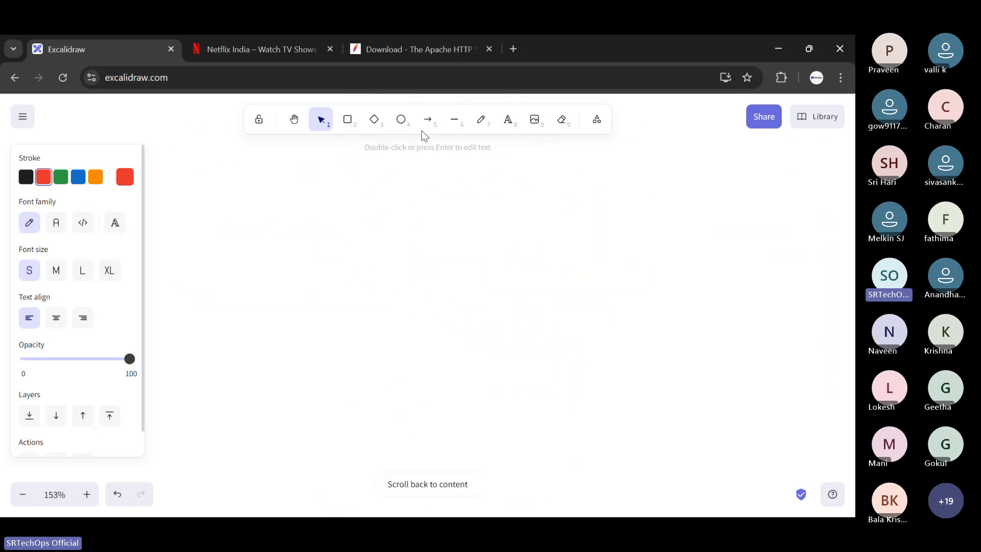
{"action": "left_click", "coordinate": [347, 120]}
{"action": "left_click_drag", "start_coordinate": [276, 204], "coordinate": [360, 427]}
- Label the tall red rectangle "VM" just below its lower edge
{"action": "left_click", "coordinate": [507, 120]}
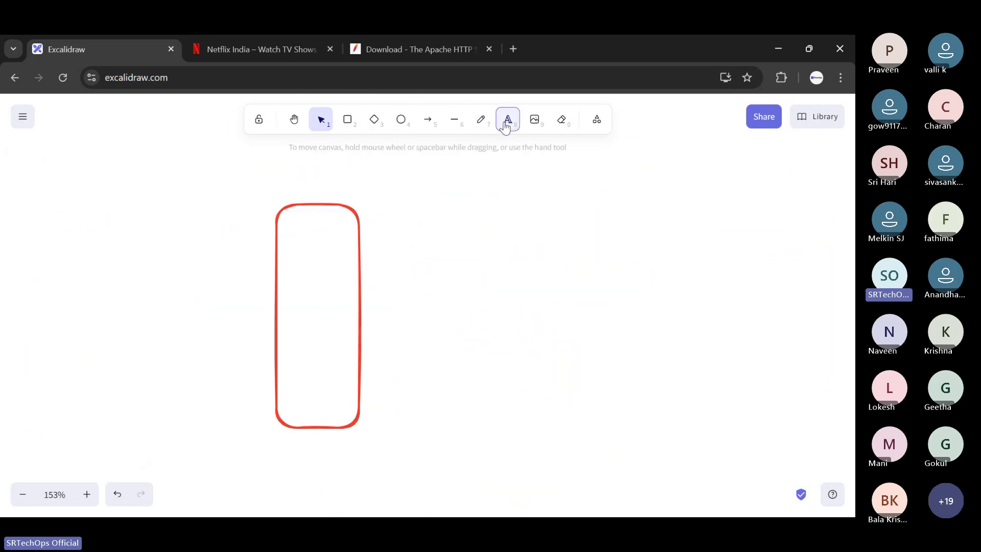
{"action": "left_click", "coordinate": [307, 447]}
{"action": "type", "text": "VM"}
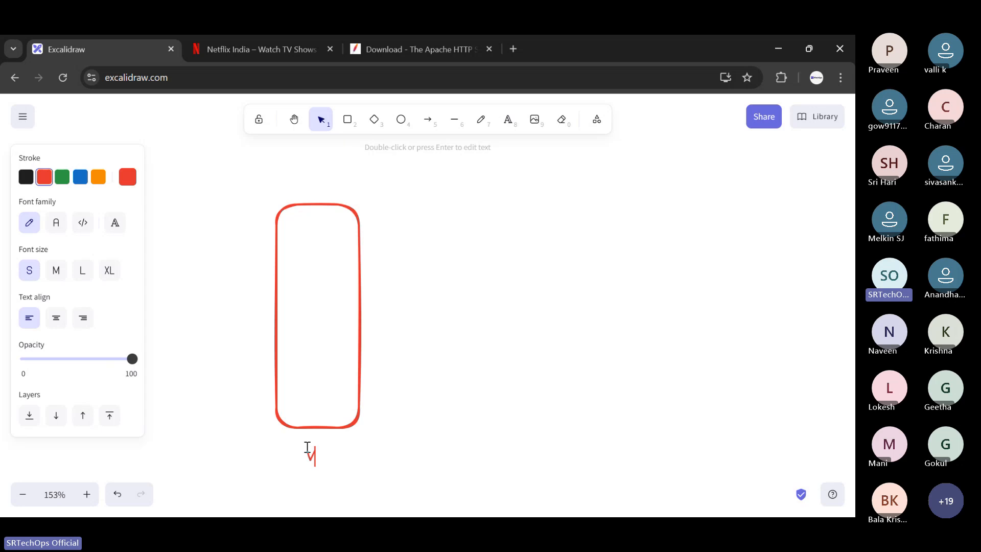
- Add the text "windows" directly in front of the VM label and align it so both read as one line
{"action": "left_click", "coordinate": [518, 124]}
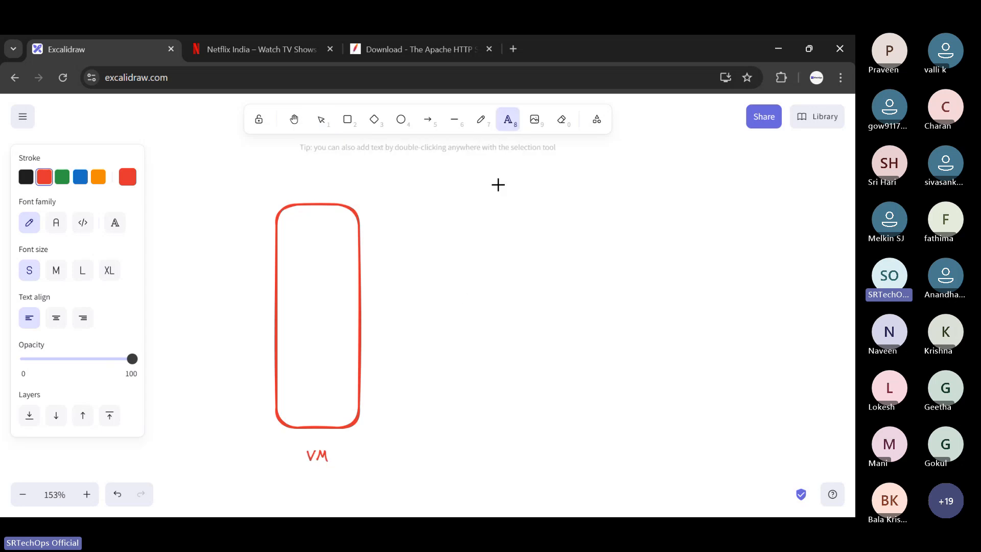
{"action": "left_click", "coordinate": [254, 456]}
{"action": "type", "text": "wn"}
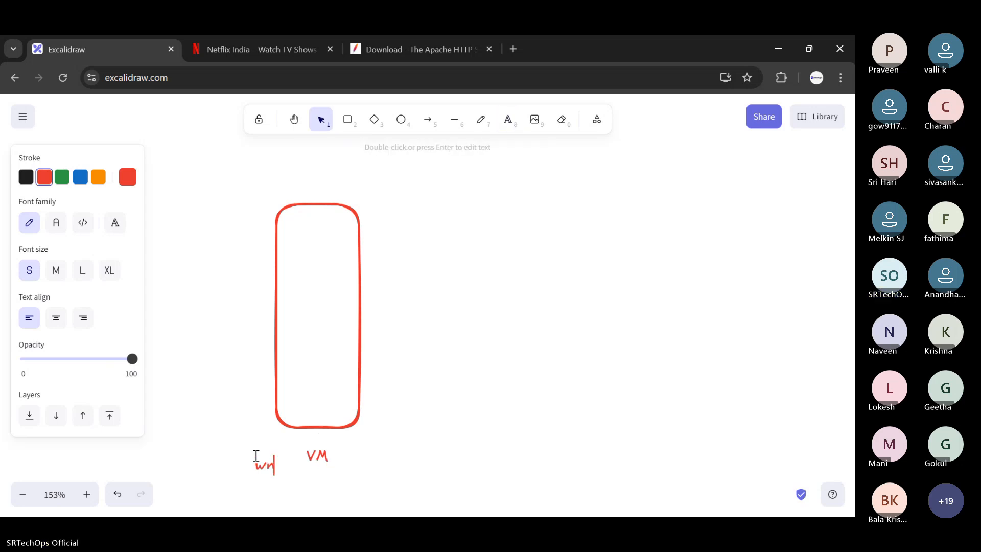
{"action": "key", "text": "BackSpace"}
{"action": "type", "text": "ino"}
{"action": "key", "text": "BackSpace"}
{"action": "type", "text": "do"}
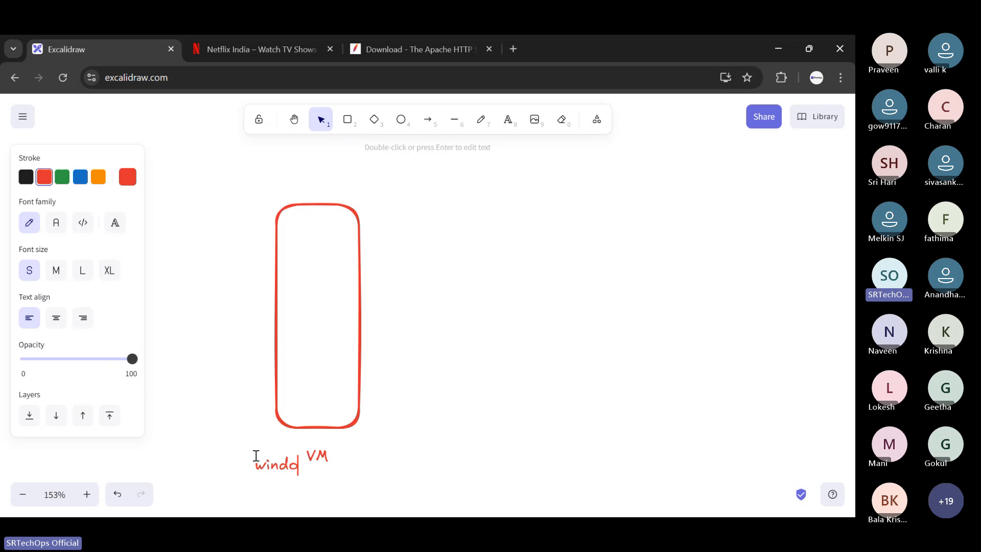
{"action": "type", "text": "ws"}
{"action": "left_click", "coordinate": [422, 425]}
{"action": "left_click_drag", "start_coordinate": [269, 467], "coordinate": [250, 457]}
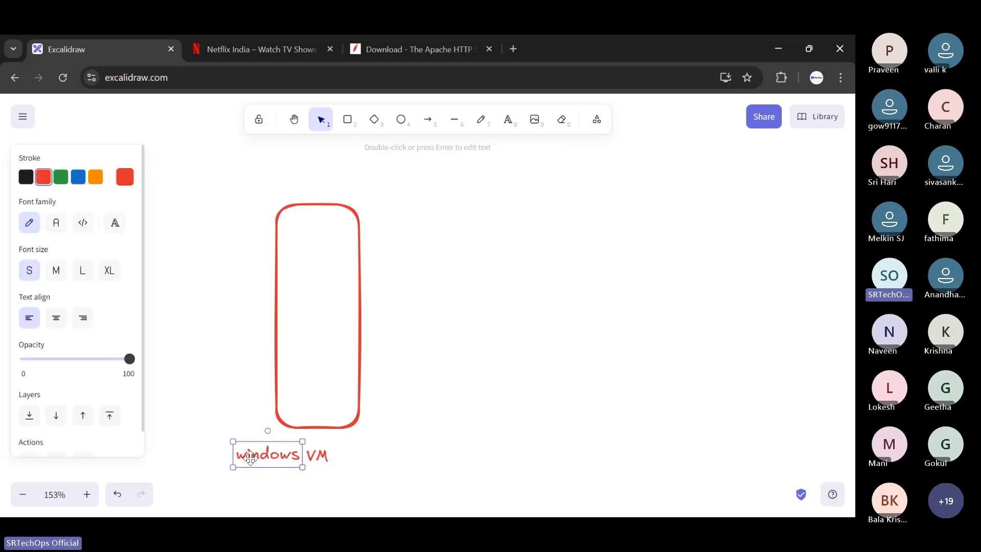
{"action": "left_click", "coordinate": [500, 419]}
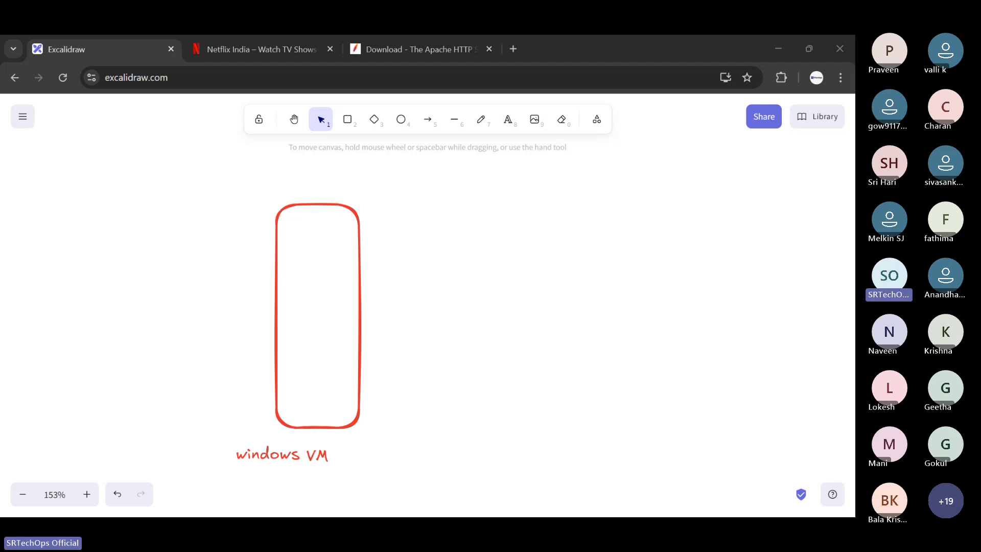
- Add the text "RDP" in the open area beside the right side of the VM rectangle
{"action": "left_click", "coordinate": [505, 122]}
{"action": "left_click", "coordinate": [408, 264]}
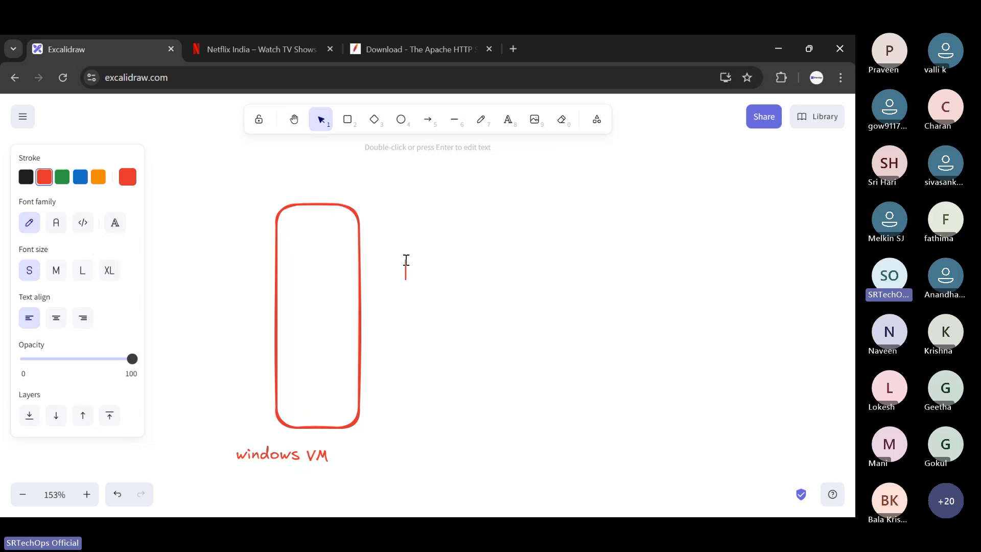
{"action": "type", "text": "RDP"}
{"action": "left_click_drag", "start_coordinate": [408, 267], "coordinate": [462, 287]}
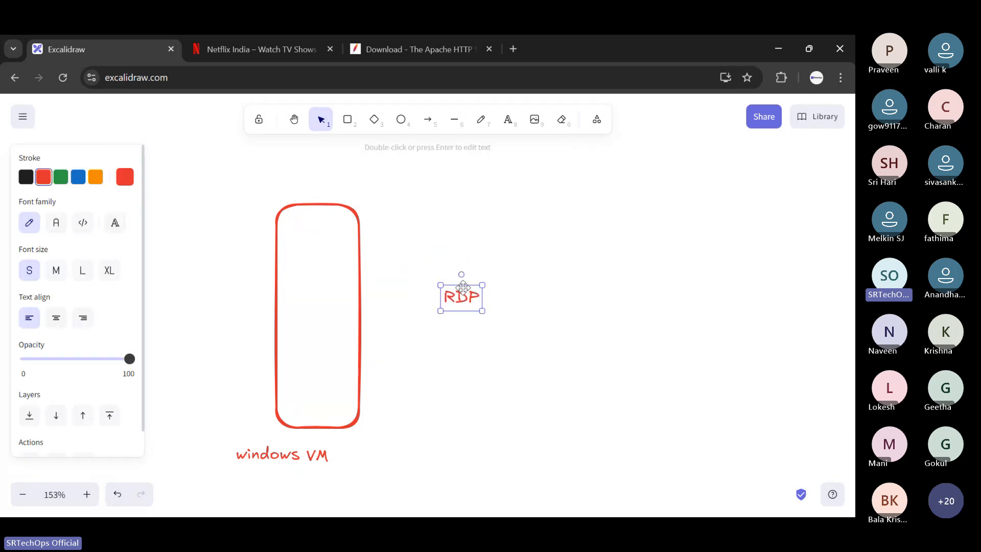
- Search the web for "rdp port windows" in a new tab, highlight the default port number, and close the tab
{"action": "left_click", "coordinate": [515, 49]}
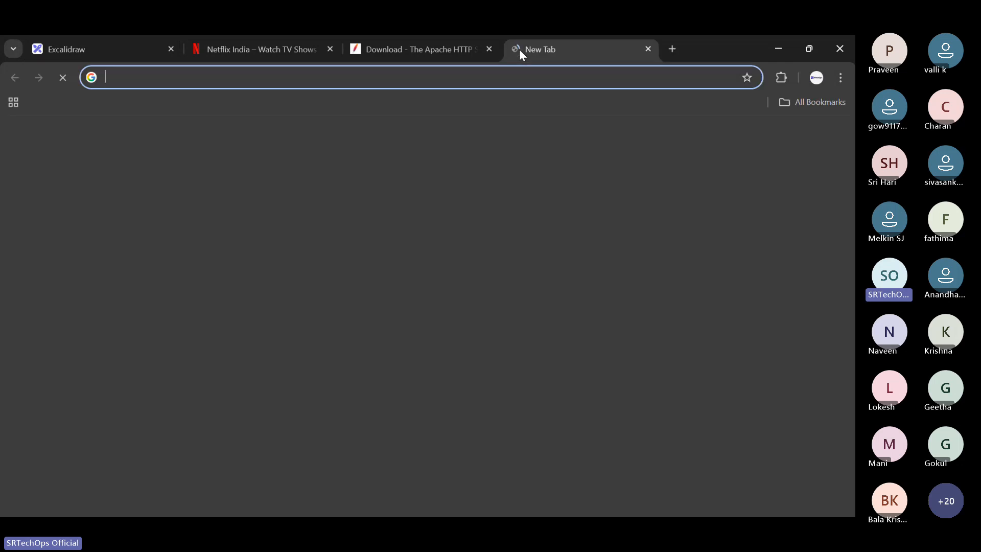
{"action": "type", "text": "rdp po"}
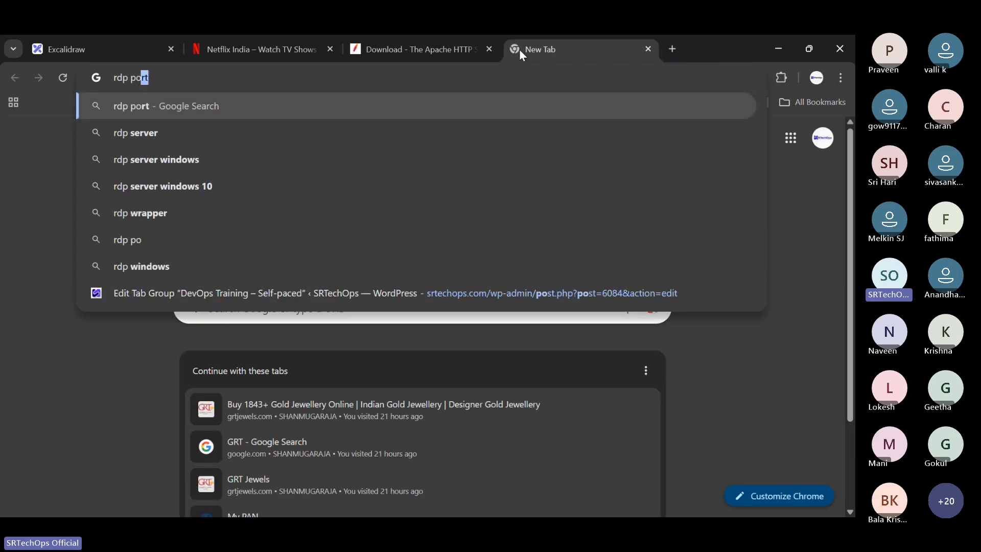
{"action": "type", "text": "rt"}
{"action": "key", "text": "Down"}
{"action": "key", "text": "Down"}
{"action": "key", "text": "Up"}
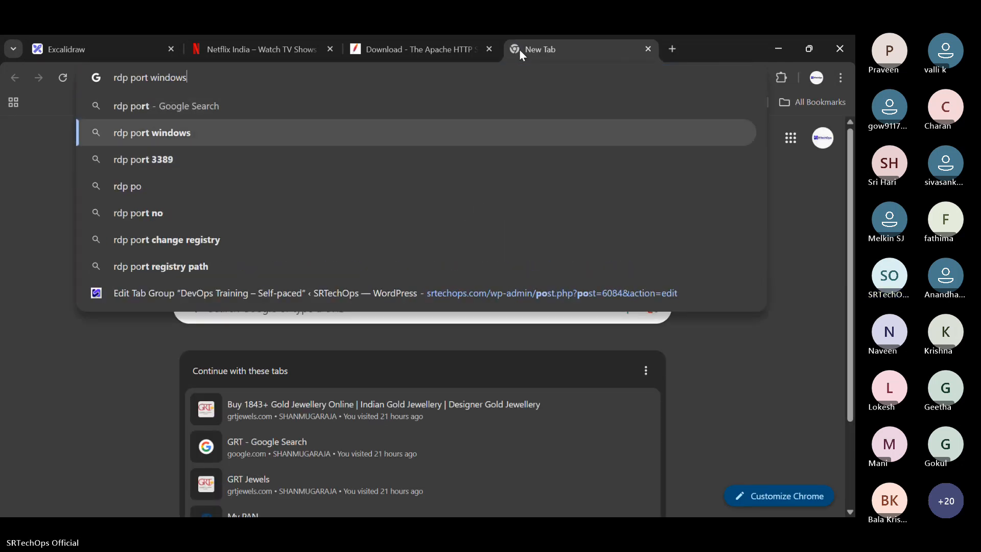
{"action": "key", "text": "Return"}
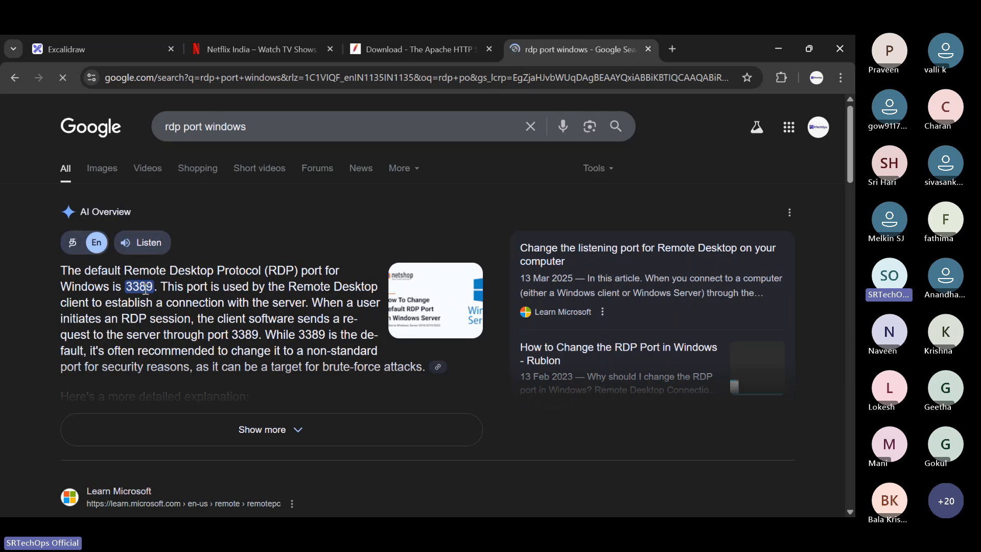
{"action": "left_click_drag", "start_coordinate": [132, 290], "coordinate": [154, 289]}
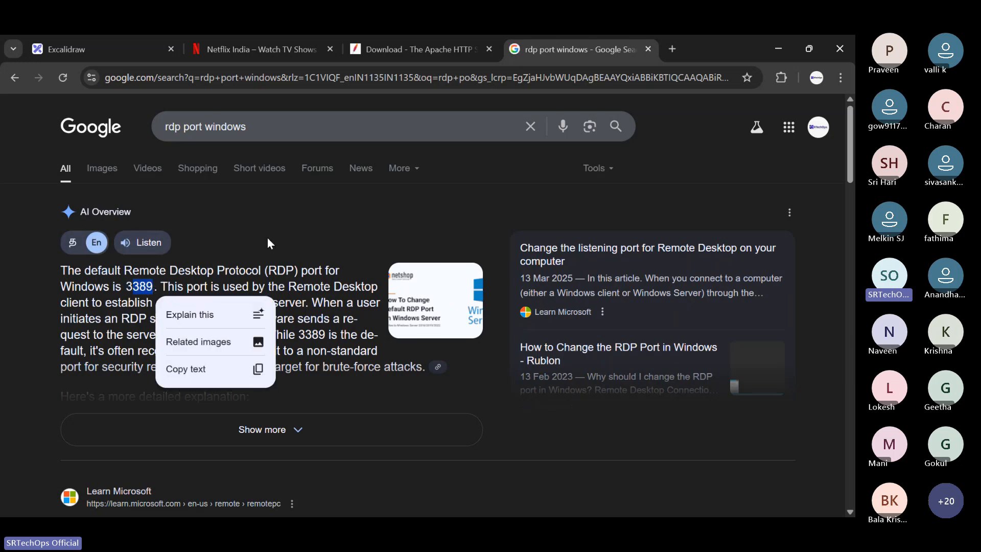
{"action": "left_click", "coordinate": [648, 48]}
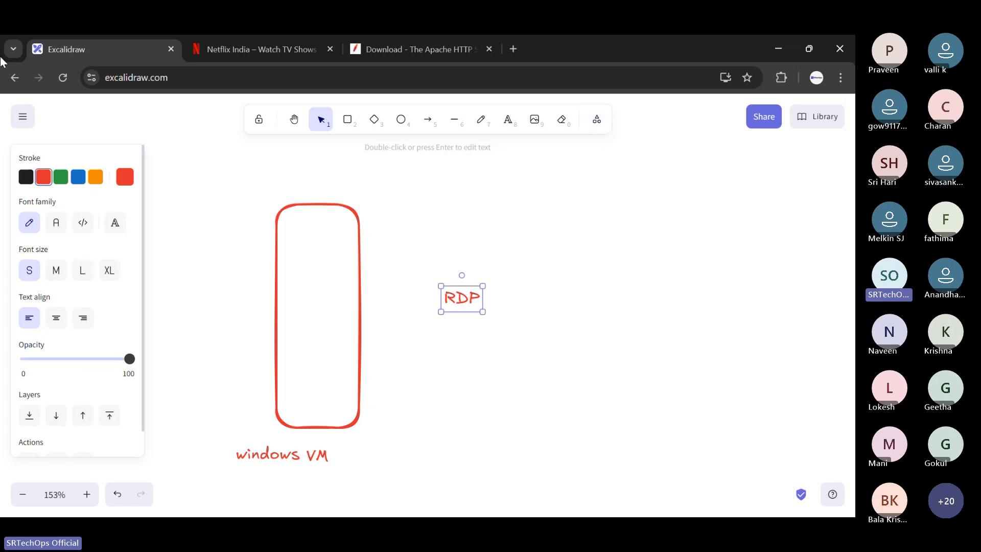
- Switch to the Azure portal and allow HTTP (80) alongside RDP (3389) in the virtual machine's inbound ports
{"action": "left_click", "coordinate": [776, 50]}
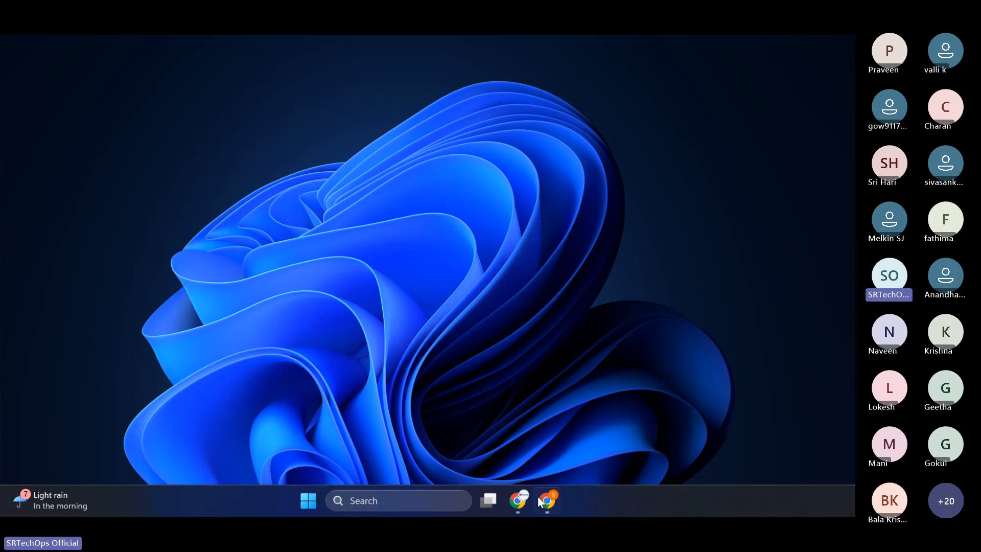
{"action": "left_click", "coordinate": [540, 496]}
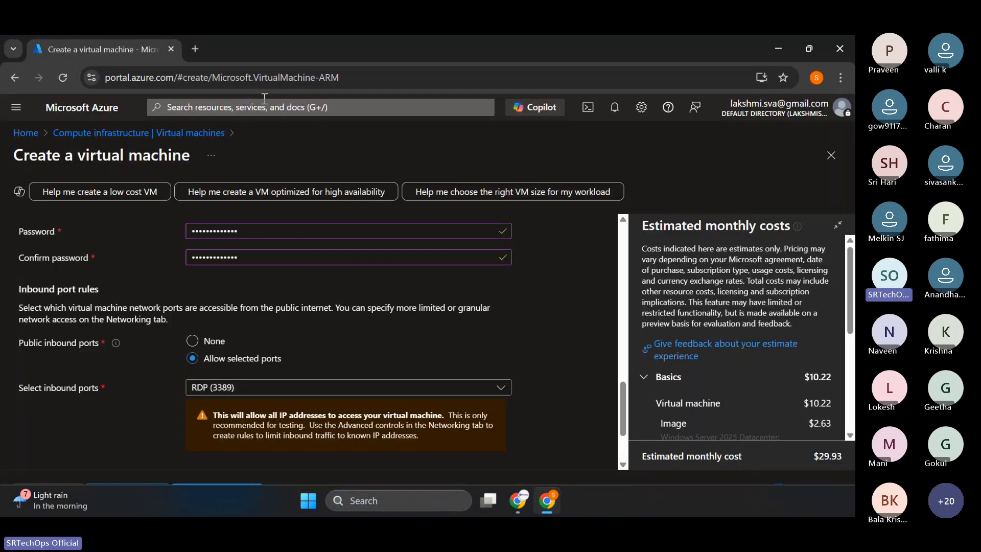
{"action": "scroll", "coordinate": [235, 333], "scroll_direction": "down", "scroll_amount": 1}
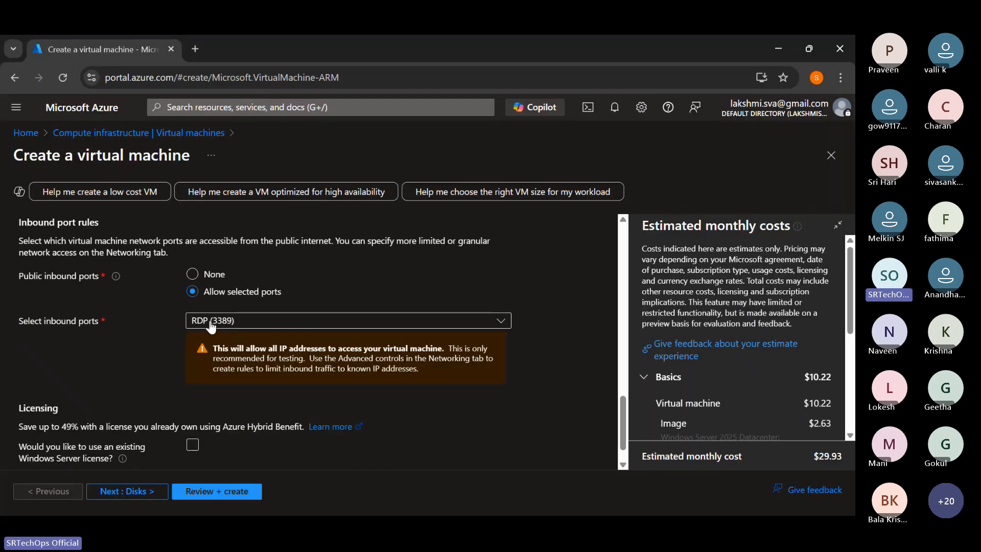
{"action": "left_click", "coordinate": [249, 322]}
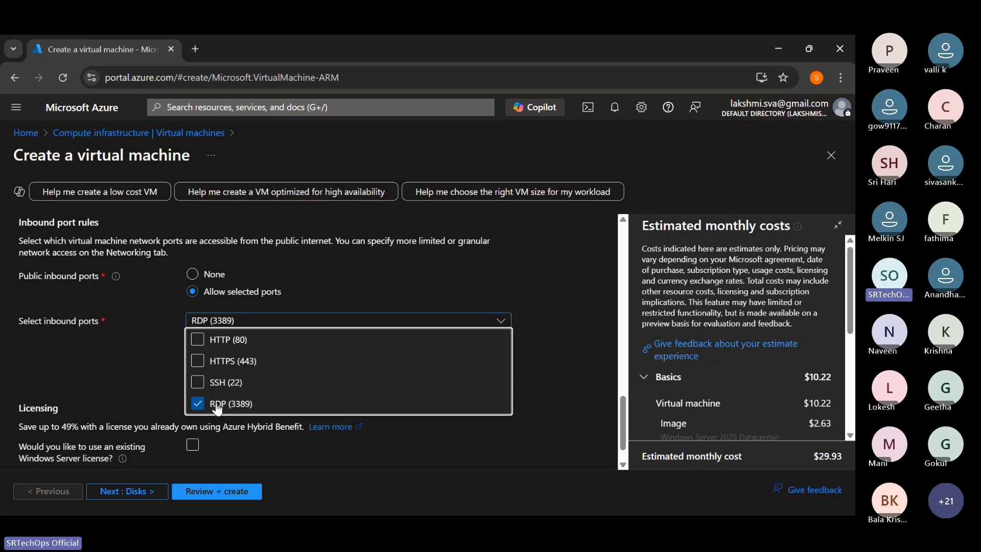
{"action": "left_click", "coordinate": [198, 340]}
{"action": "left_click", "coordinate": [286, 292]}
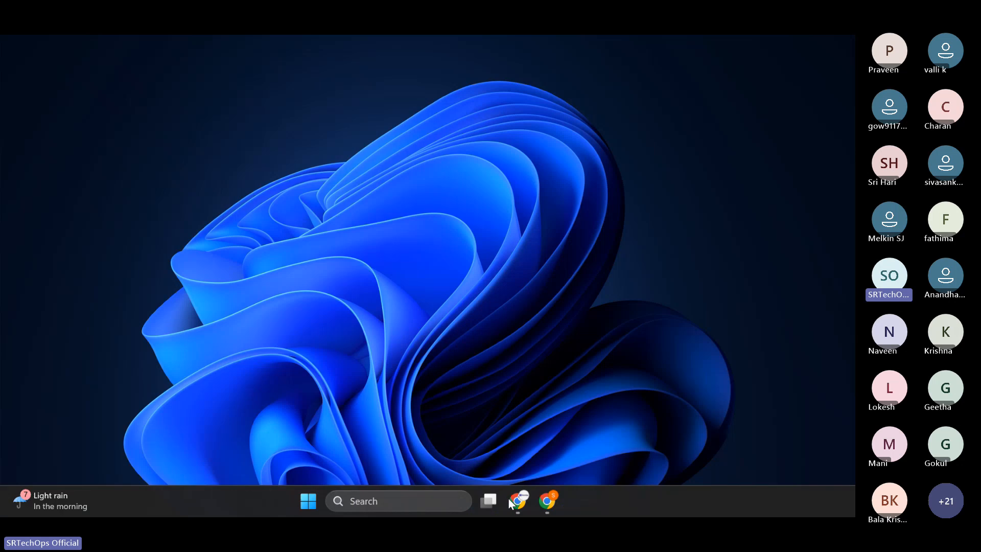
{"action": "left_click", "coordinate": [547, 500]}
{"action": "left_click", "coordinate": [250, 322]}
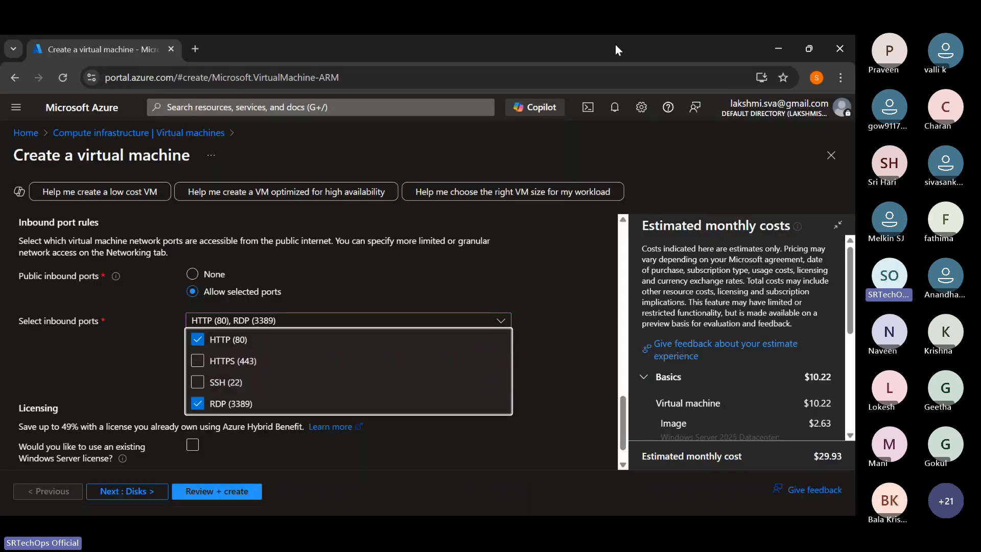
- Switch to Excalidraw and write the text "HTTP" in the empty canvas area
{"action": "key", "text": "super+d"}
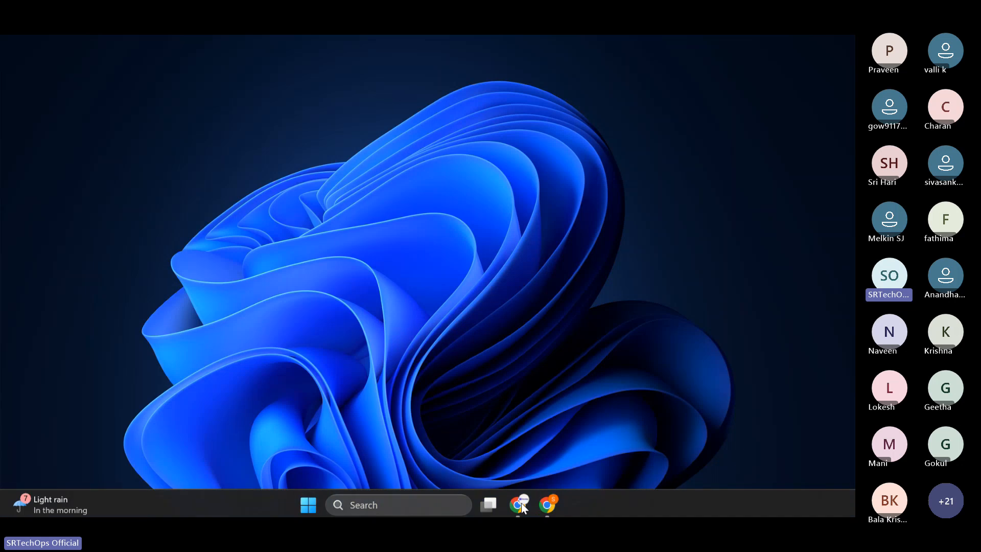
{"action": "left_click", "coordinate": [515, 503]}
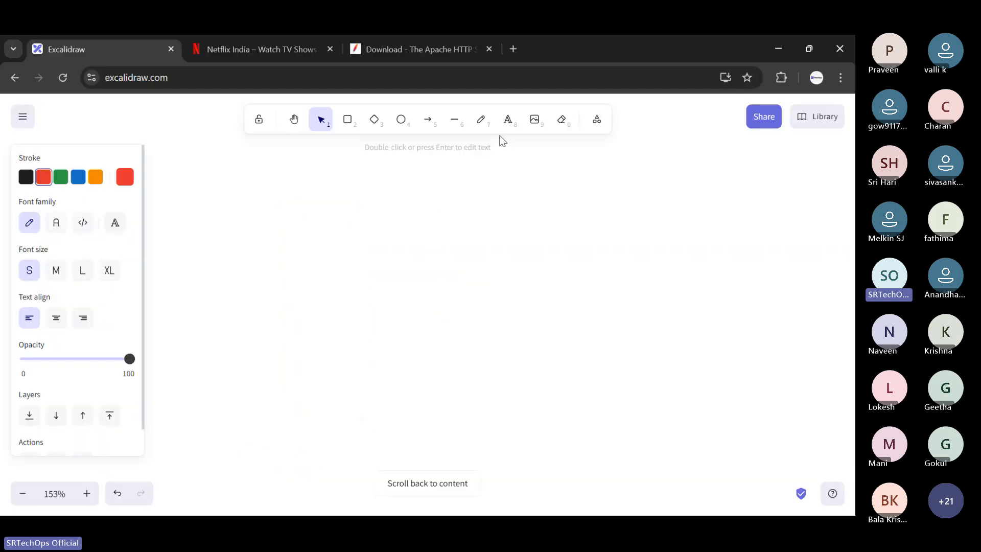
{"action": "left_click", "coordinate": [507, 119]}
{"action": "left_click", "coordinate": [417, 176]}
{"action": "type", "text": "Htt"}
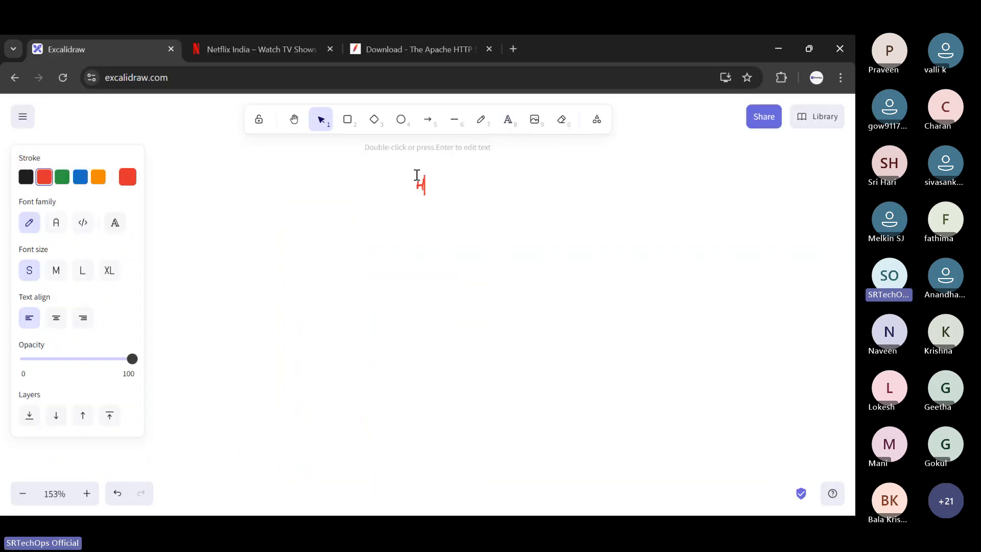
{"action": "key", "text": "BackSpace"}
{"action": "key", "text": "BackSpace"}
{"action": "type", "text": "TTP"}
- Search for "instgram" in a new browser tab and open the Instagram website
{"action": "left_click", "coordinate": [513, 48]}
{"action": "type", "text": "ins"}
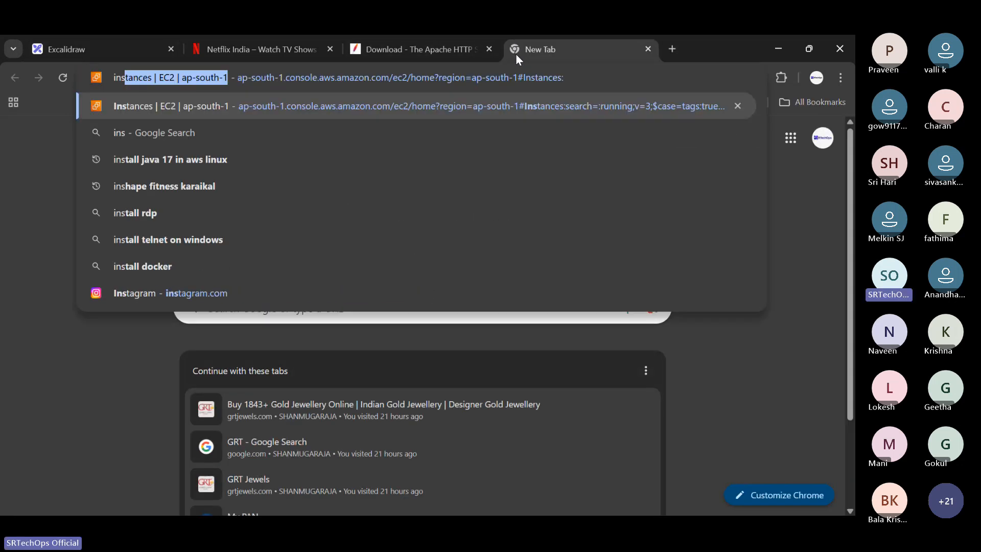
{"action": "type", "text": "tgram"}
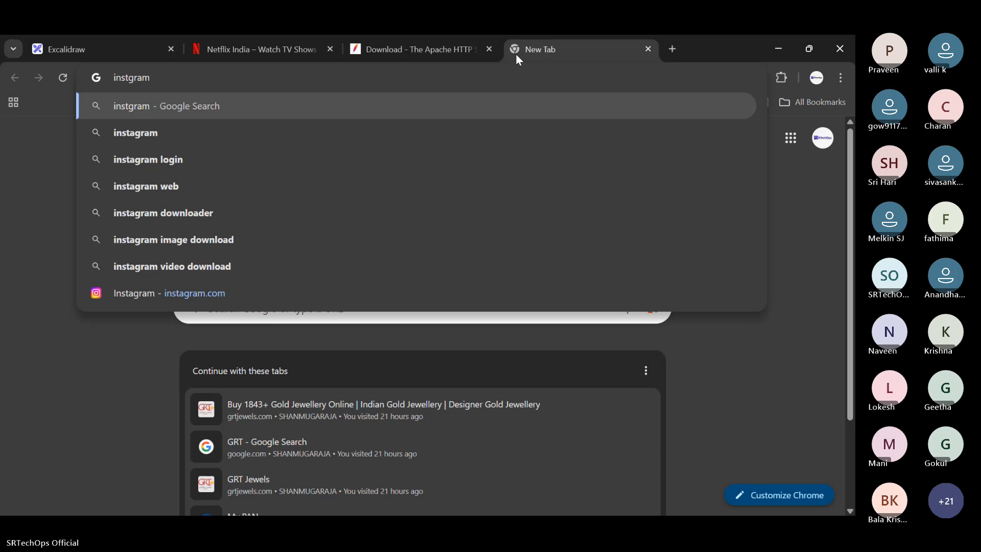
{"action": "key", "text": "Return"}
{"action": "left_click", "coordinate": [84, 294]}
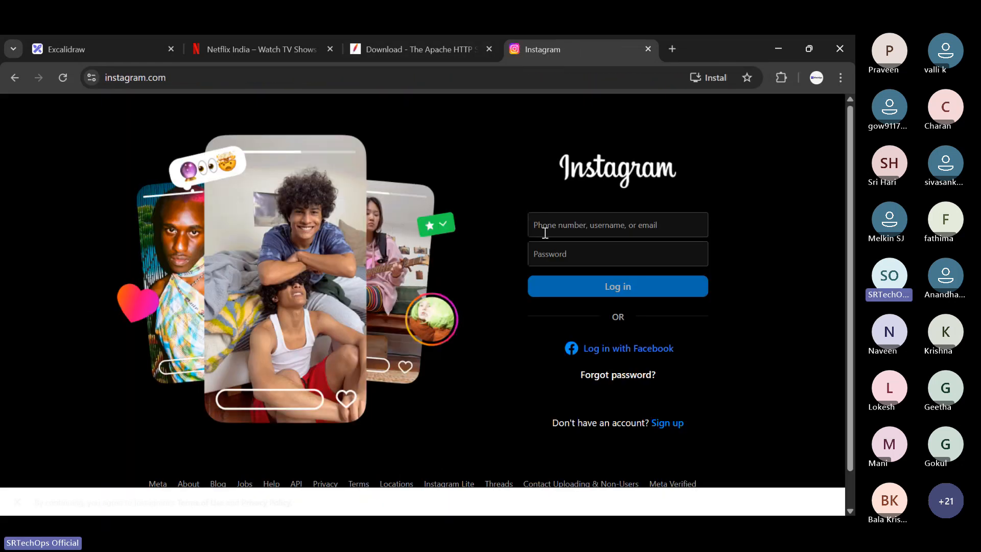
- Examine the username and password fields of the Instagram login form without entering anything
{"action": "left_click", "coordinate": [565, 224]}
{"action": "left_click", "coordinate": [557, 247]}
{"action": "left_click", "coordinate": [581, 224]}
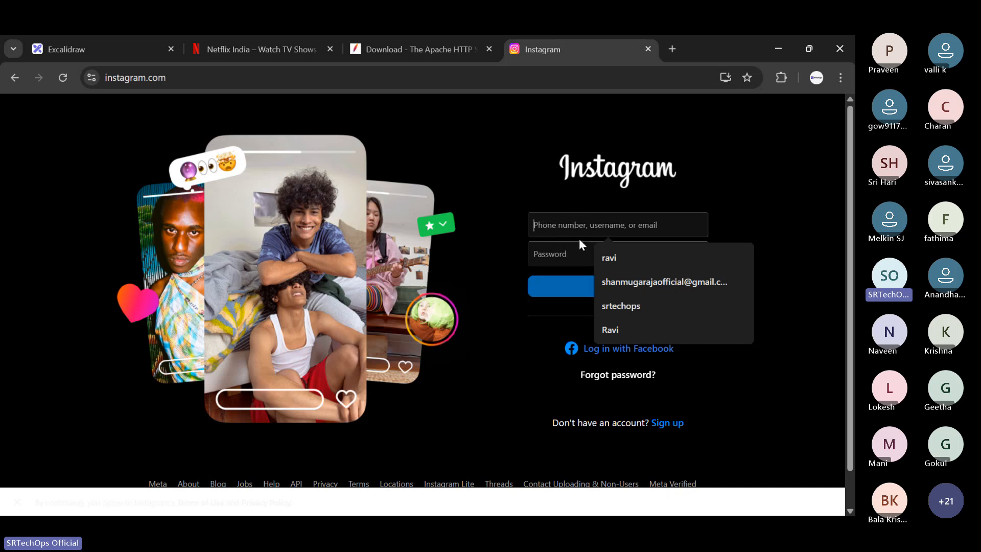
{"action": "left_click", "coordinate": [587, 252]}
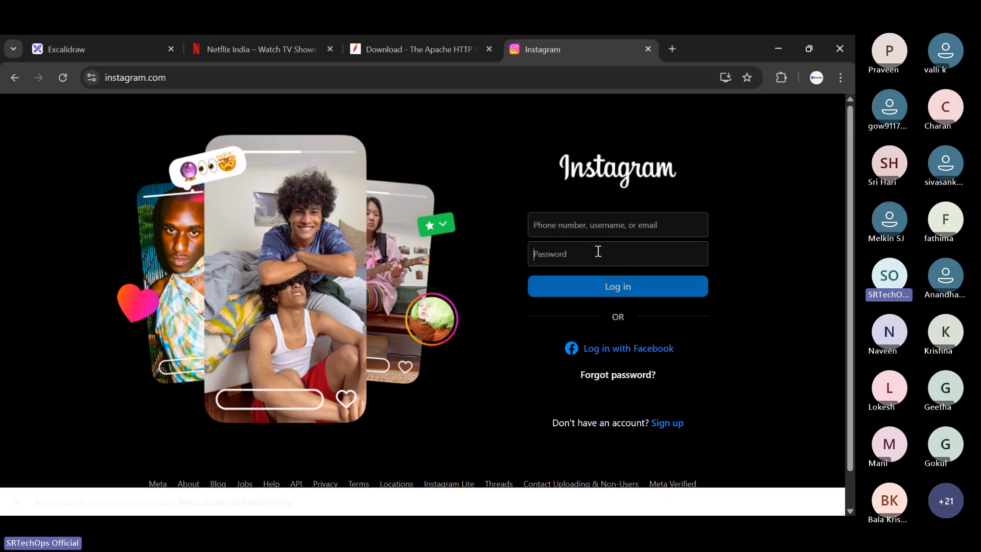
{"action": "left_click", "coordinate": [564, 223]}
{"action": "left_click", "coordinate": [584, 248]}
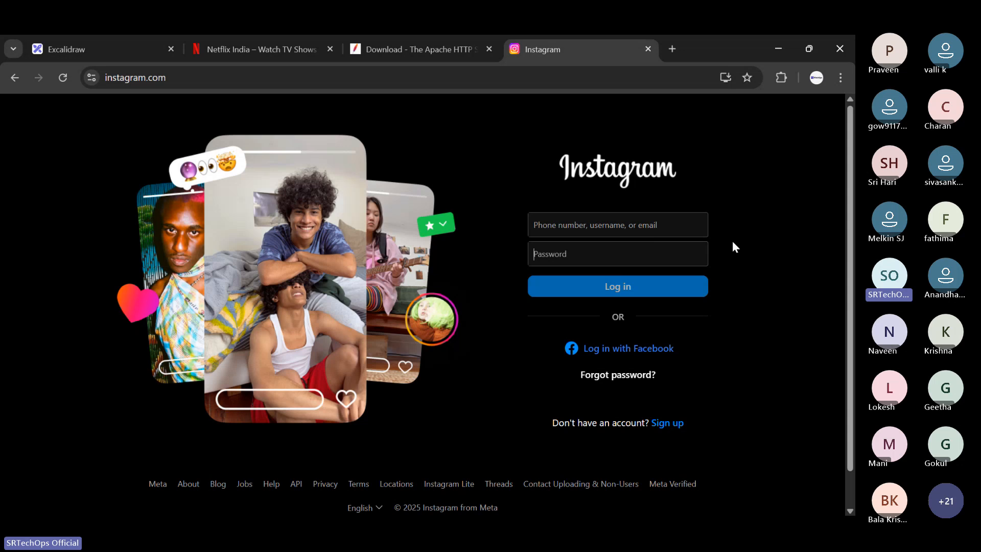
- Inspect the Instagram site's connection security and view its certificate details, including the fingerprint, and close the certificate viewer
{"action": "left_click", "coordinate": [85, 75]}
{"action": "left_click", "coordinate": [247, 148]}
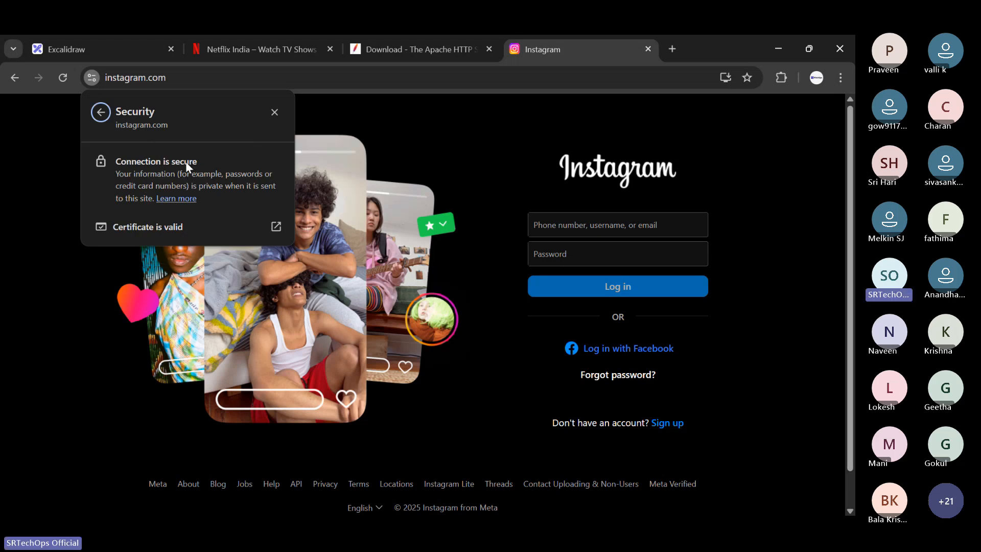
{"action": "left_click", "coordinate": [274, 232]}
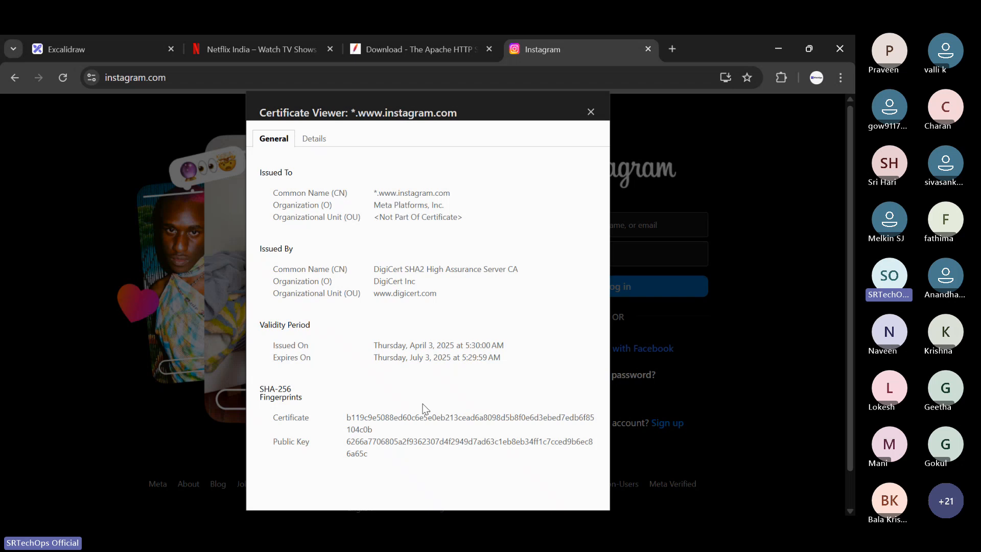
{"action": "left_click_drag", "start_coordinate": [423, 417], "coordinate": [412, 417]}
{"action": "left_click", "coordinate": [591, 112]}
- Try to load the Instagram address with http instead of https and check the site's connection information
{"action": "left_click", "coordinate": [179, 77]}
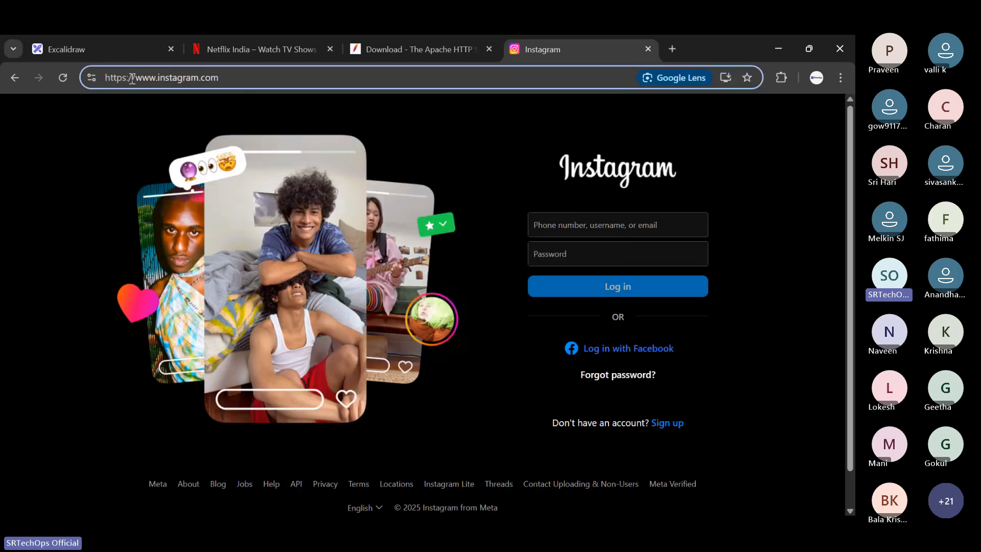
{"action": "left_click_drag", "start_coordinate": [122, 77], "coordinate": [106, 76]}
{"action": "left_click", "coordinate": [127, 73]}
{"action": "key", "text": "BackSpace"}
{"action": "key", "text": "Return"}
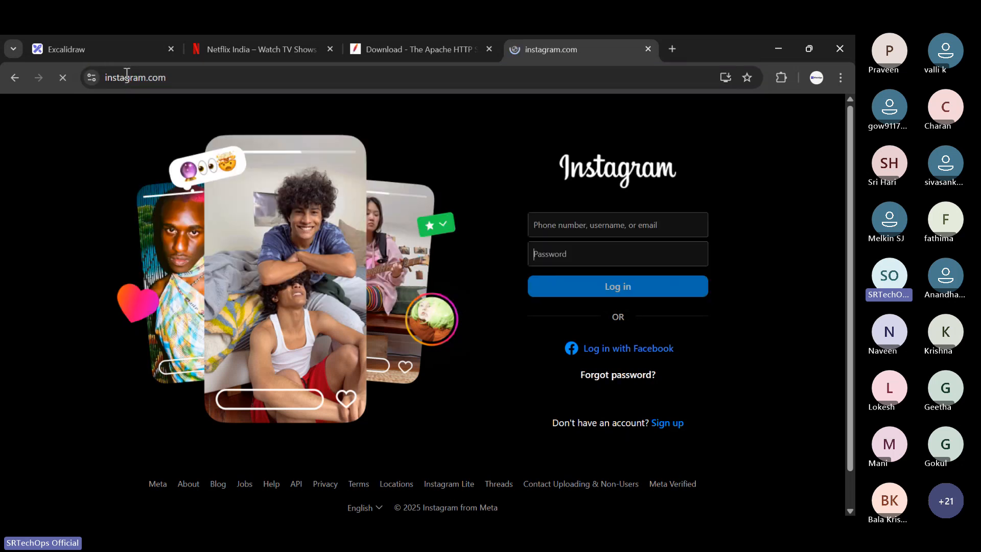
{"action": "left_click", "coordinate": [93, 76]}
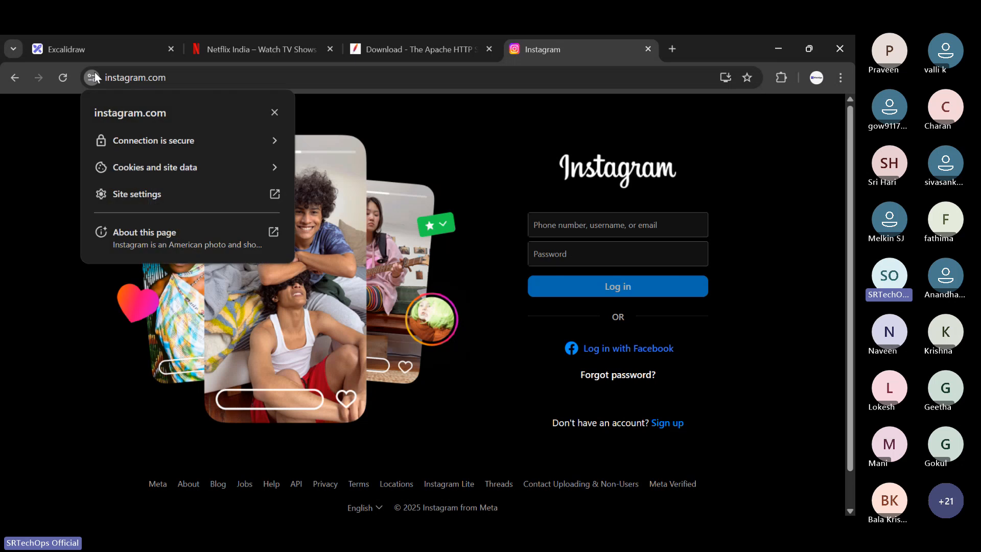
{"action": "left_click", "coordinate": [141, 79]}
{"action": "left_click", "coordinate": [138, 78]}
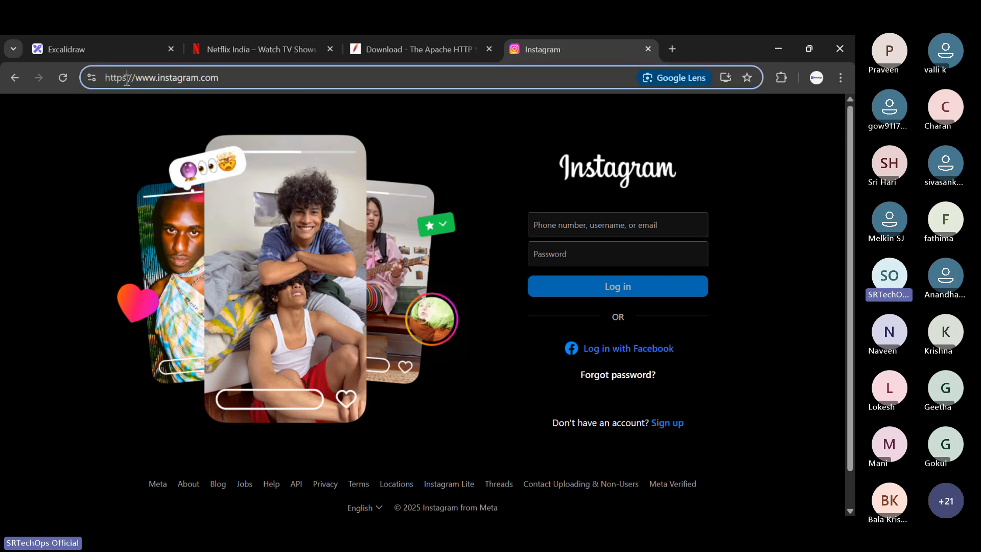
{"action": "key", "text": "BackSpace"}
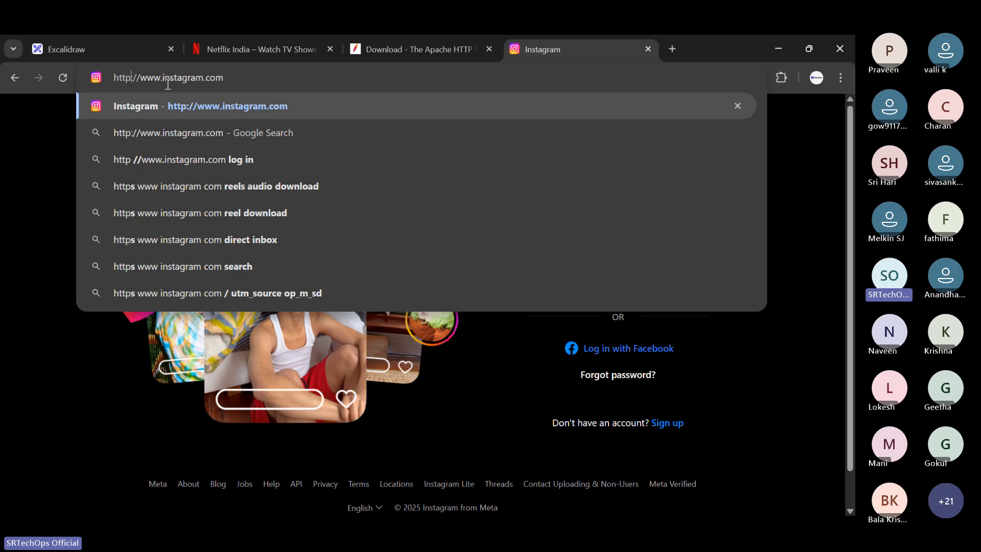
{"action": "key", "text": "Return"}
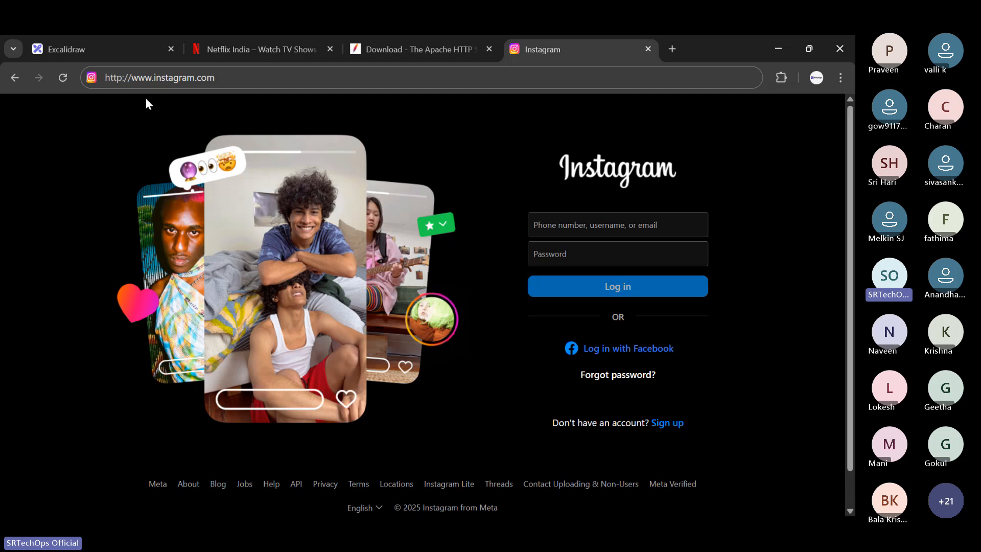
- Examine the username and password fields of the Instagram login form again, leaving both empty
{"action": "left_click", "coordinate": [553, 225]}
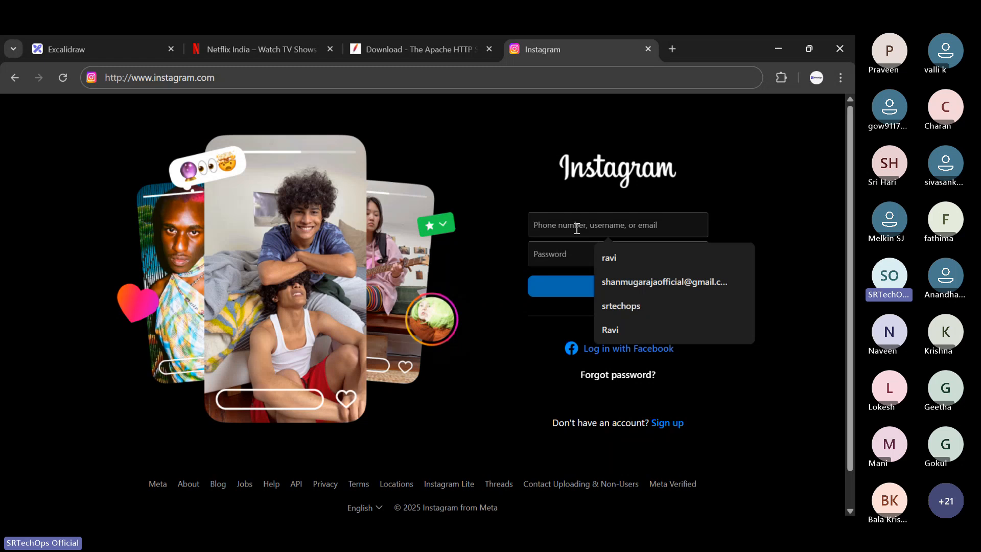
{"action": "left_click", "coordinate": [543, 254]}
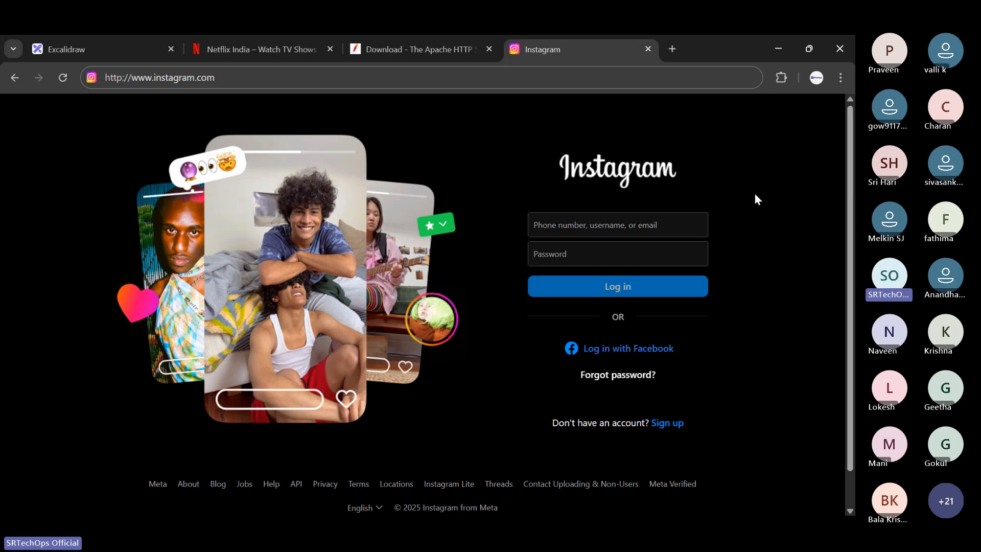
{"action": "left_click", "coordinate": [604, 213]}
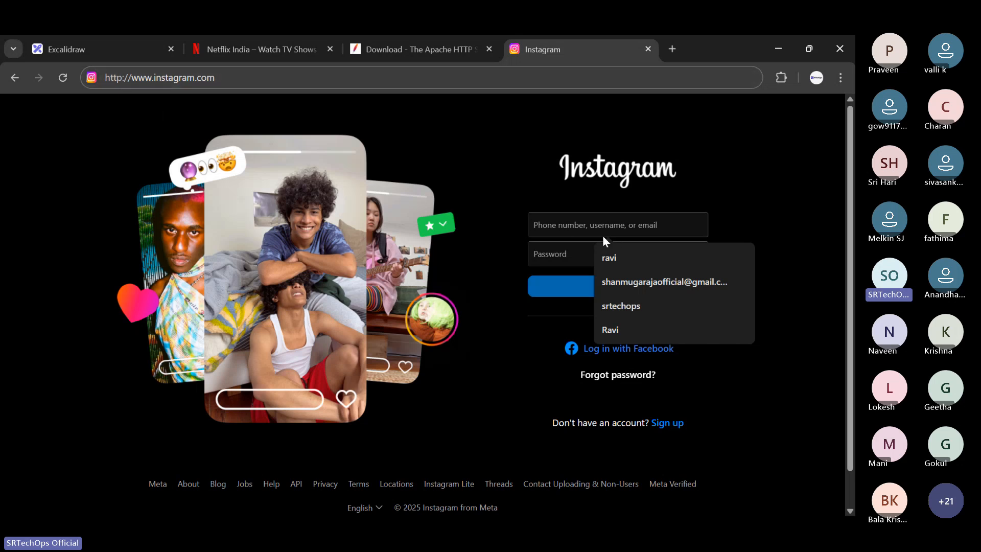
{"action": "left_click", "coordinate": [555, 210]}
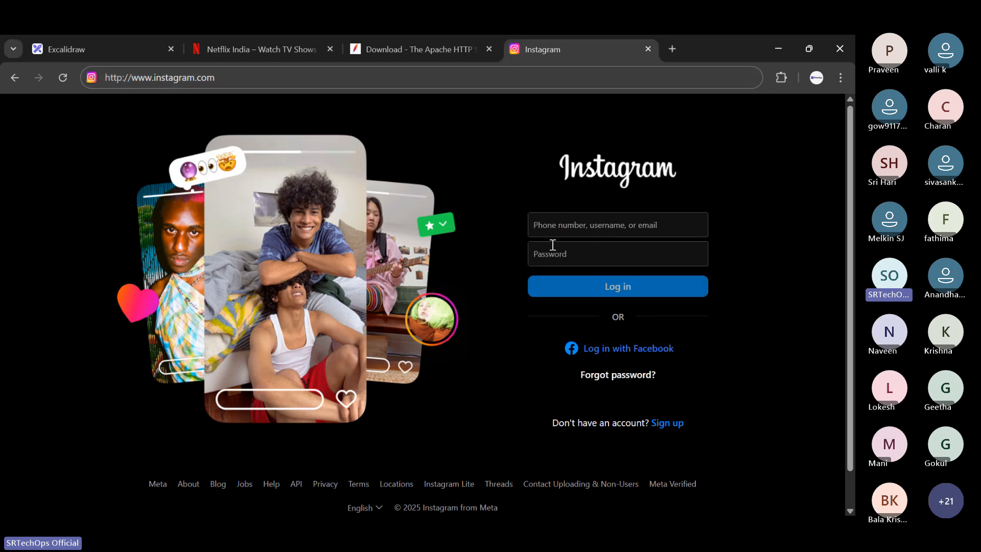
{"action": "left_click", "coordinate": [550, 230]}
{"action": "left_click", "coordinate": [552, 247]}
{"action": "left_click", "coordinate": [552, 225]}
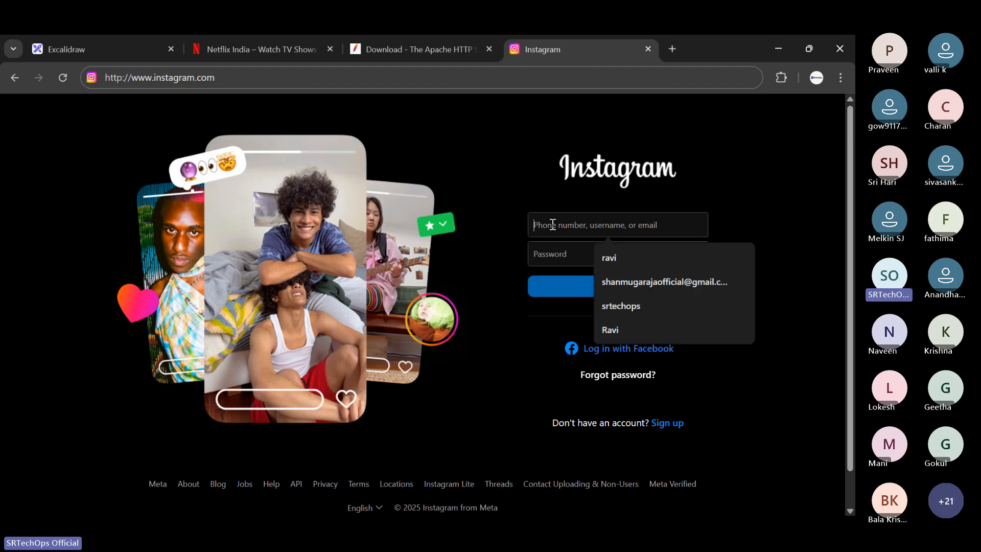
{"action": "left_click", "coordinate": [545, 211]}
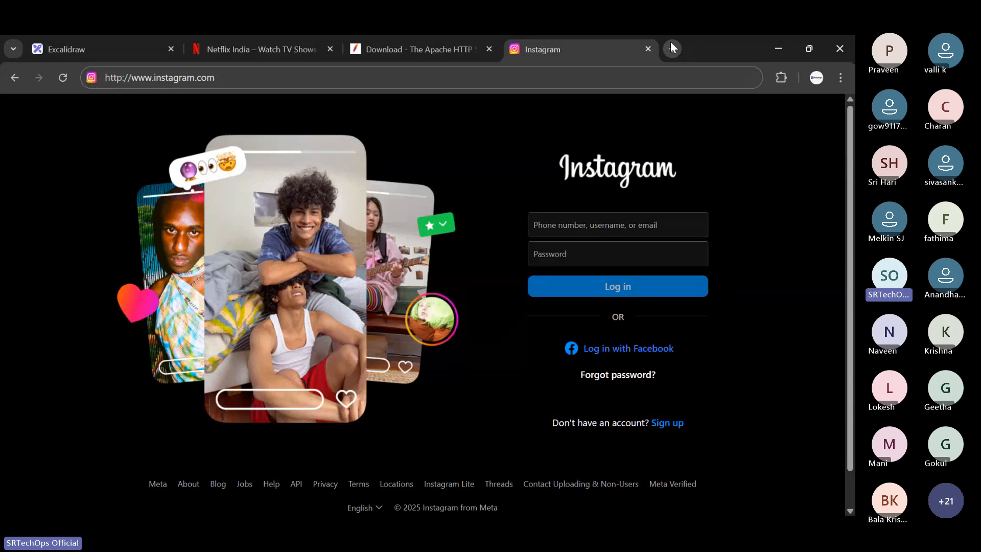
- Switch to Excalidraw and draw a red rounded box on an empty area of the canvas below the HTTP text
{"action": "left_click", "coordinate": [162, 40]}
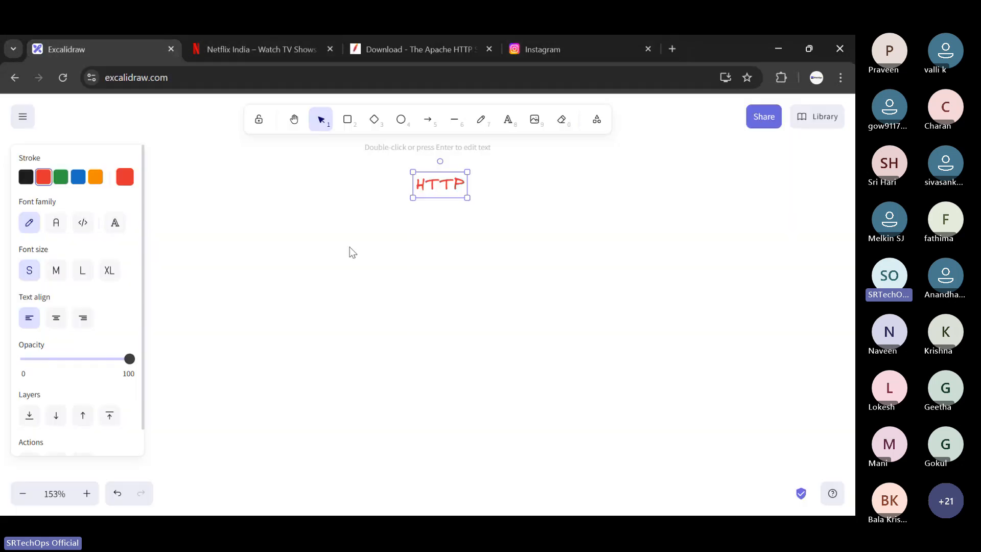
{"action": "scroll", "coordinate": [386, 240], "scroll_direction": "down", "scroll_amount": 3}
{"action": "left_click", "coordinate": [341, 126]}
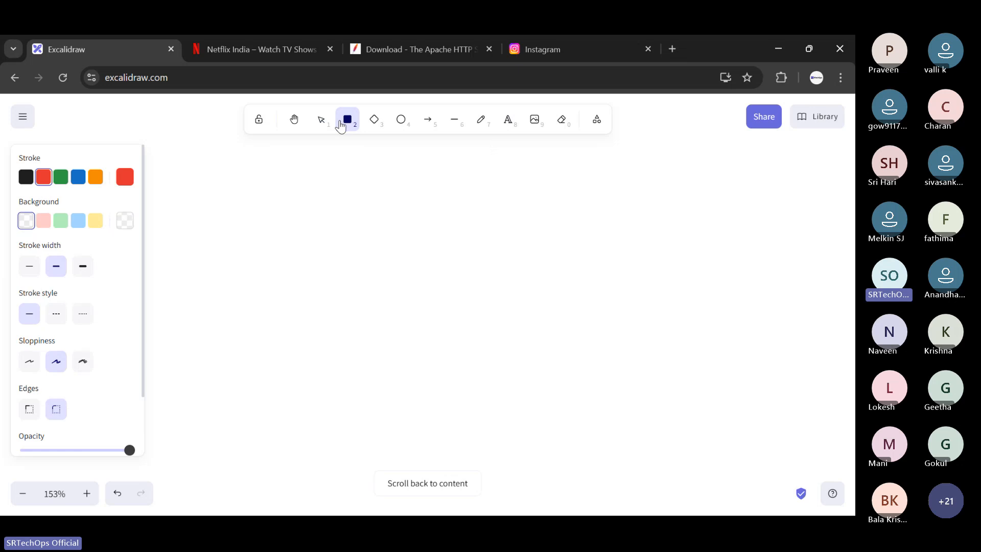
{"action": "left_click", "coordinate": [204, 235]}
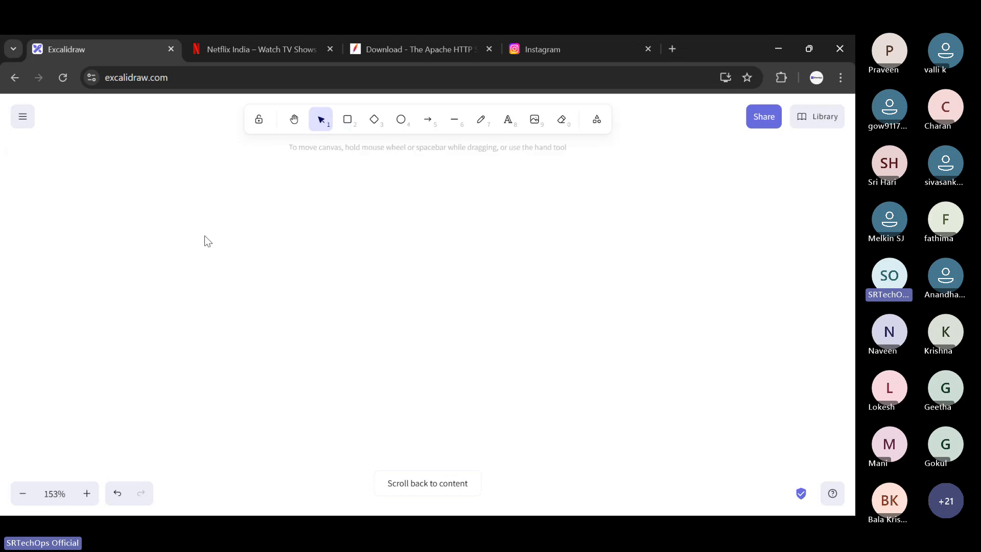
{"action": "left_click", "coordinate": [347, 120]}
{"action": "left_click_drag", "start_coordinate": [215, 239], "coordinate": [323, 359]}
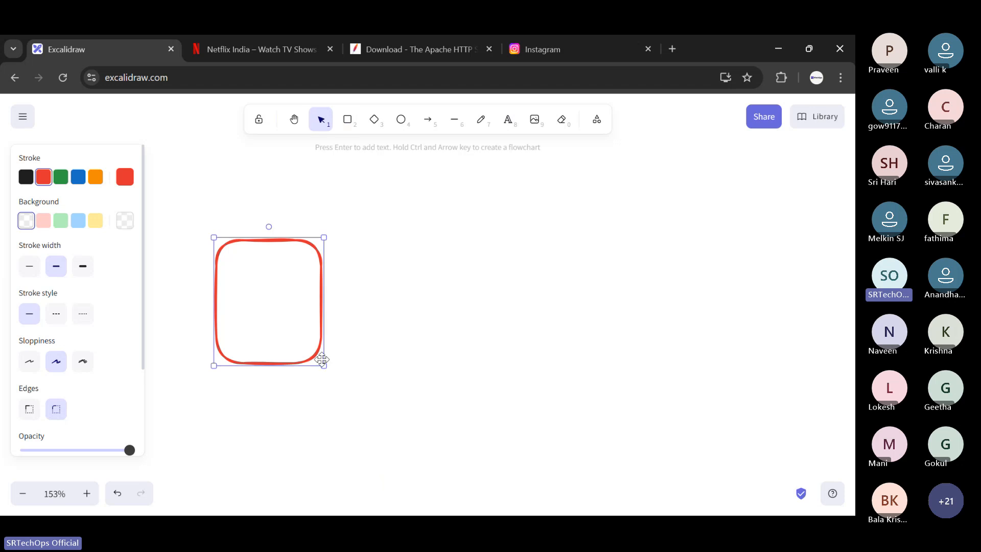
{"action": "left_click", "coordinate": [498, 177]}
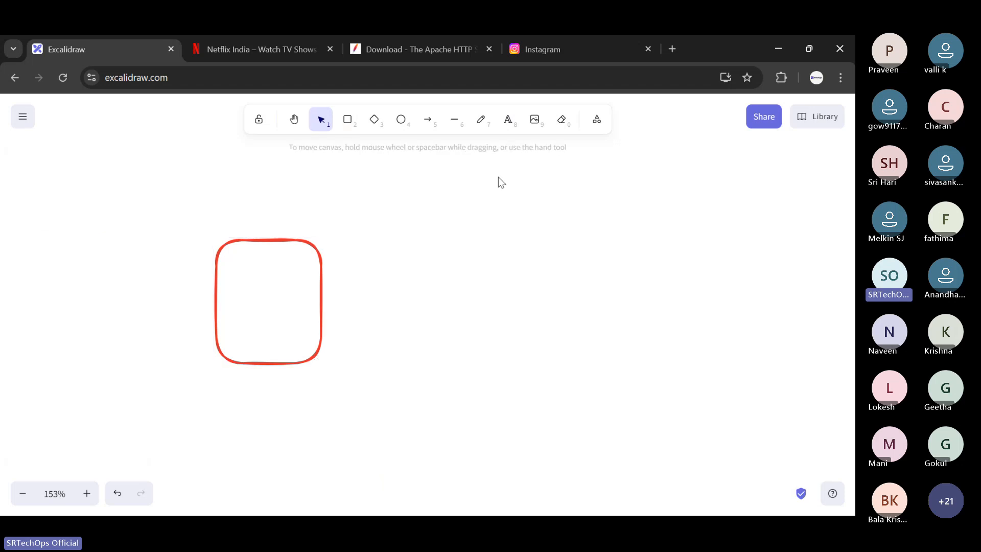
- Label the red box with the centred text "gold"
{"action": "left_click", "coordinate": [508, 119]}
{"action": "left_click", "coordinate": [257, 303]}
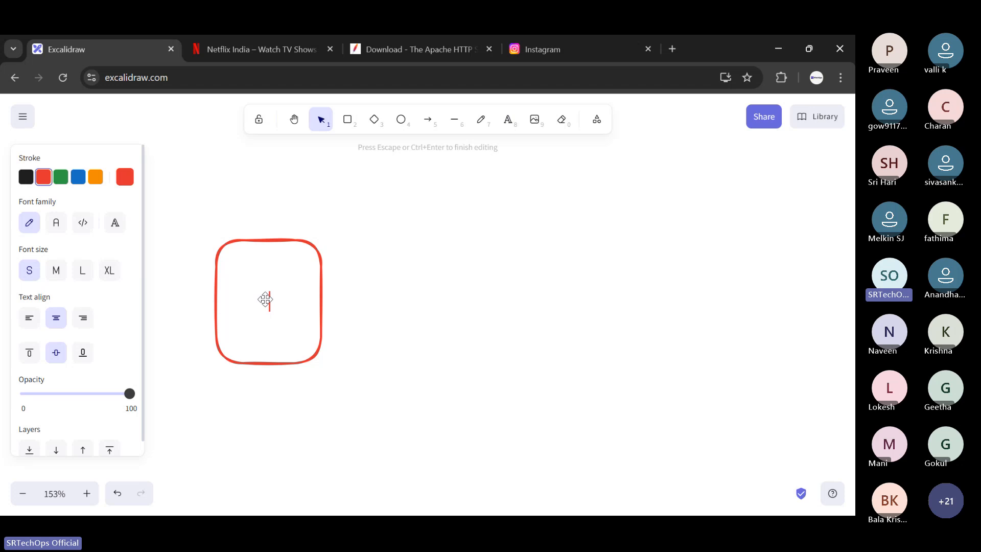
{"action": "type", "text": "gold"}
{"action": "left_click", "coordinate": [400, 292]}
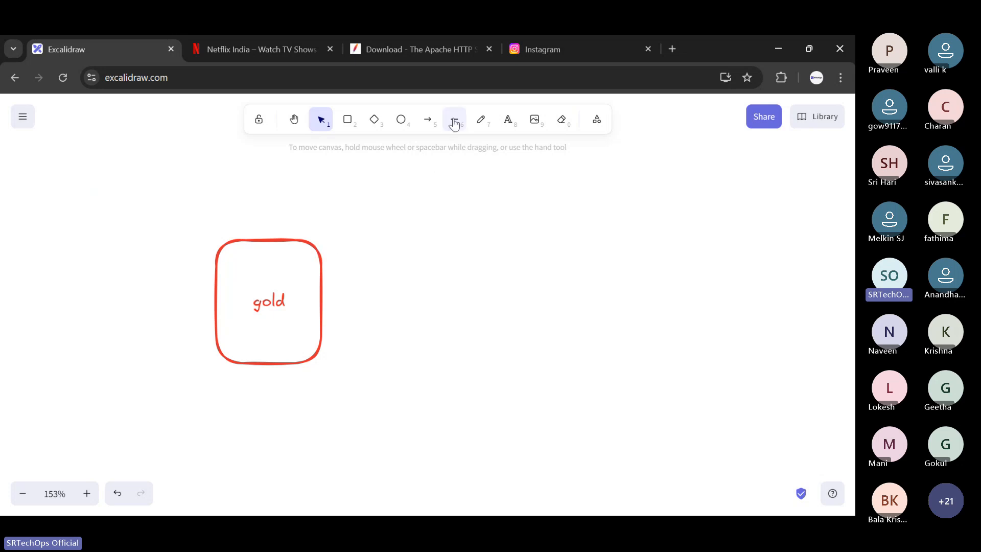
- Draw a long red arrow from the gold box's right edge outward to the right
{"action": "left_click", "coordinate": [427, 120]}
{"action": "left_click_drag", "start_coordinate": [317, 302], "coordinate": [618, 289]}
{"action": "left_click", "coordinate": [634, 237]}
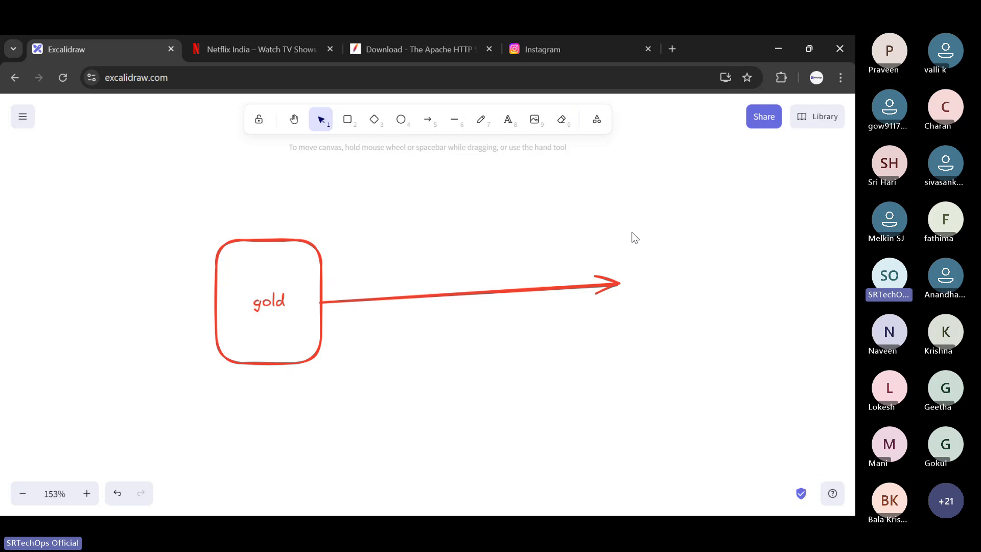
- Add the text "safe" and position it just above the middle of the arrow leaving the gold box
{"action": "left_click", "coordinate": [507, 119]}
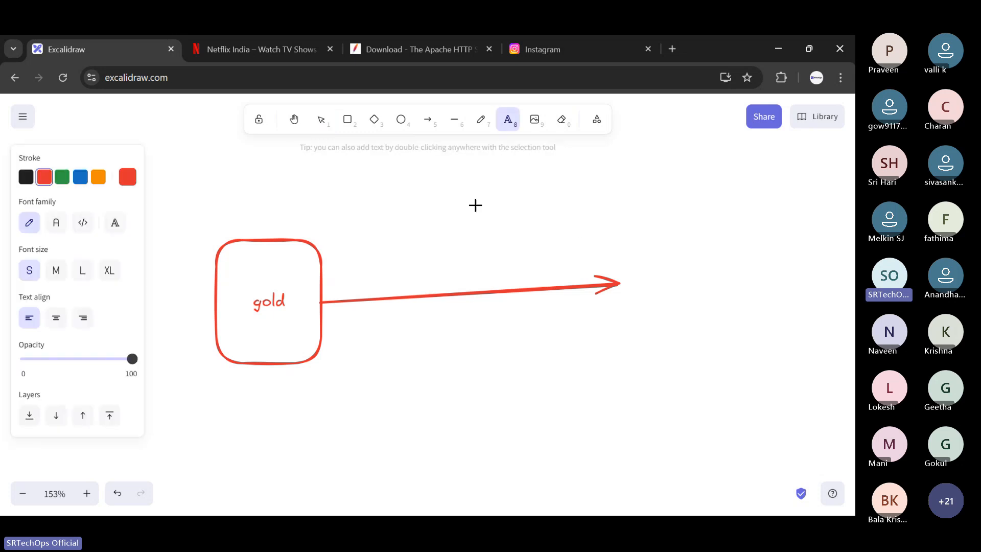
{"action": "left_click", "coordinate": [458, 231]}
{"action": "type", "text": "asd"}
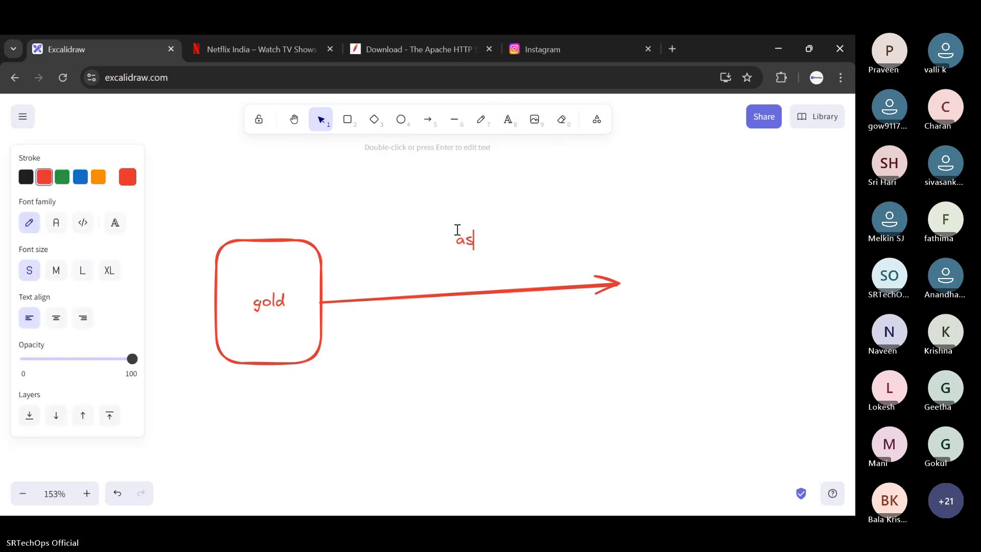
{"action": "key", "text": "BackSpace"}
{"action": "key", "text": "BackSpace"}
{"action": "key", "text": "BackSpace"}
{"action": "type", "text": "safe"}
{"action": "left_click", "coordinate": [457, 228]}
{"action": "left_click_drag", "start_coordinate": [475, 241], "coordinate": [472, 261]}
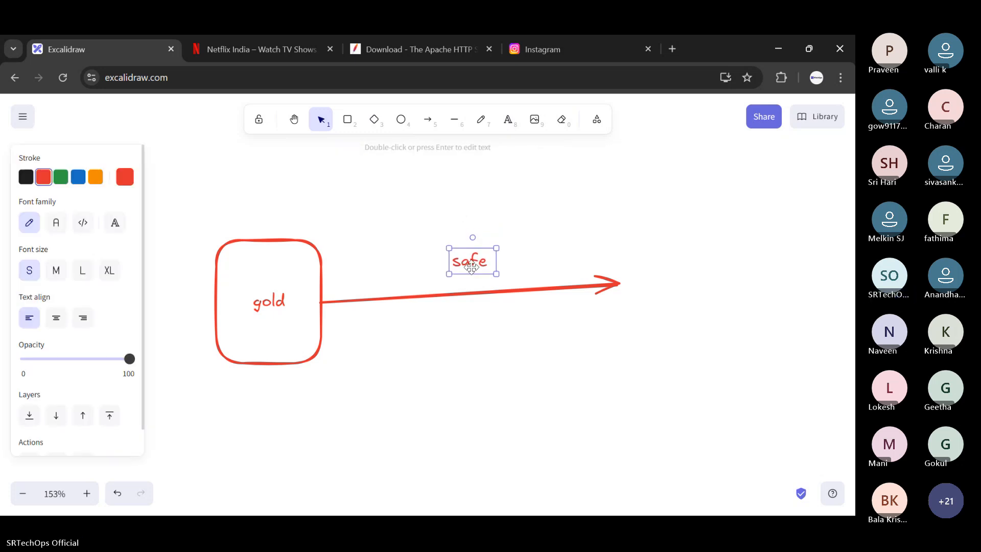
{"action": "left_click", "coordinate": [504, 223]}
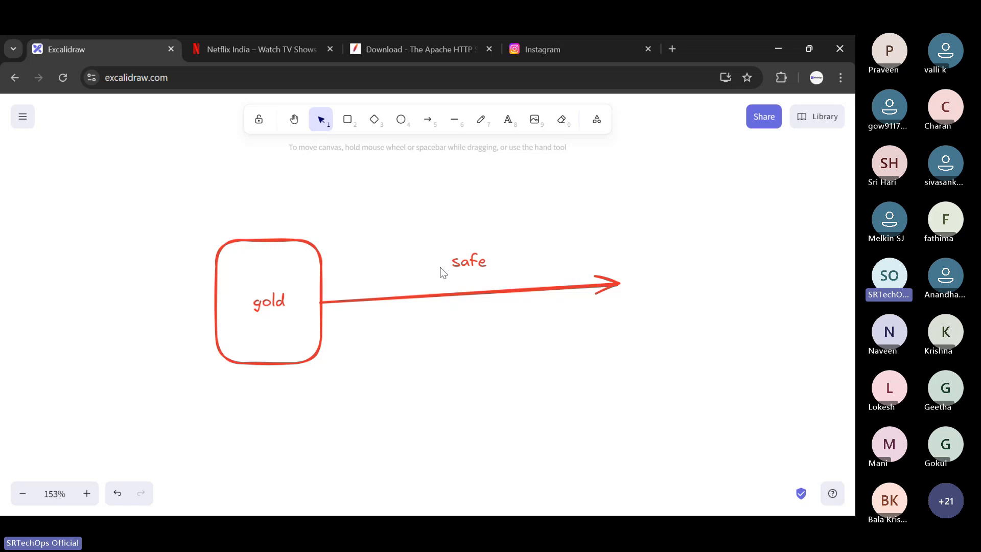
- Cross out the gold-box arrow with a diagonal arrow and a diagonal line that form a large X
{"action": "left_click", "coordinate": [426, 124]}
{"action": "left_click_drag", "start_coordinate": [523, 168], "coordinate": [257, 409]}
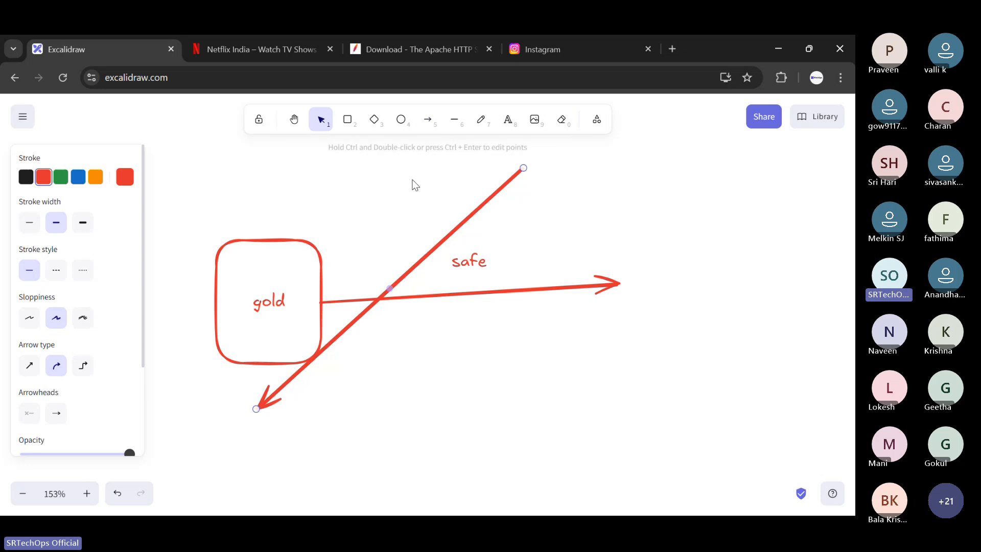
{"action": "left_click", "coordinate": [456, 123]}
{"action": "left_click_drag", "start_coordinate": [317, 178], "coordinate": [557, 380]}
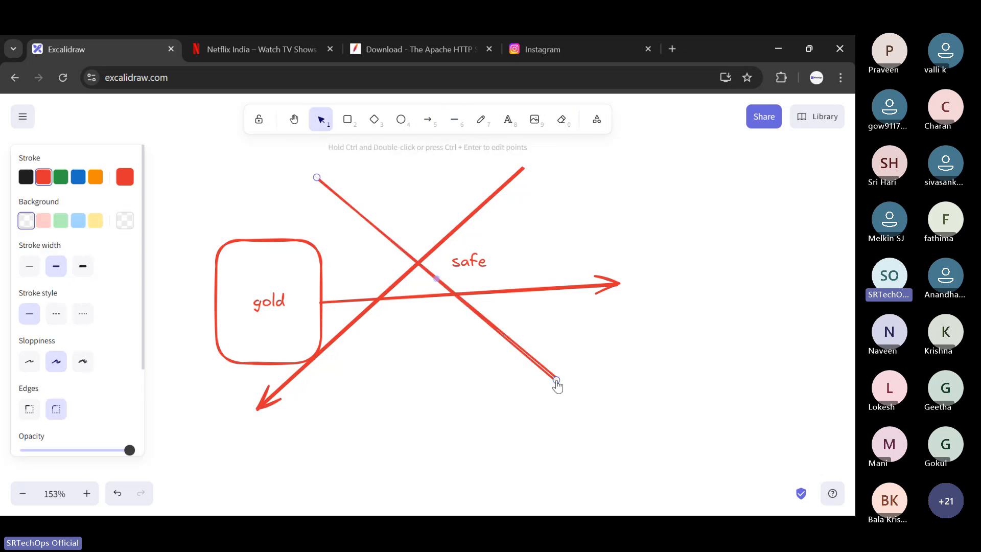
- Draw a second, larger red rounded box on the empty canvas below the crossed-out gold diagram
{"action": "left_click", "coordinate": [348, 120]}
{"action": "scroll", "coordinate": [373, 240], "scroll_direction": "down", "scroll_amount": 3}
{"action": "scroll", "coordinate": [373, 246], "scroll_direction": "up", "scroll_amount": 2}
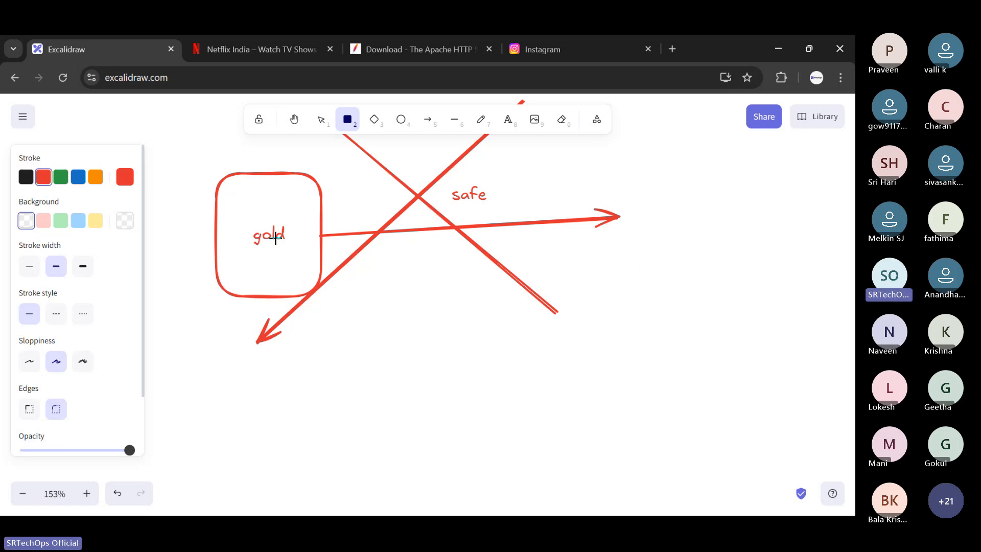
{"action": "scroll", "coordinate": [295, 285], "scroll_direction": "down", "scroll_amount": 4}
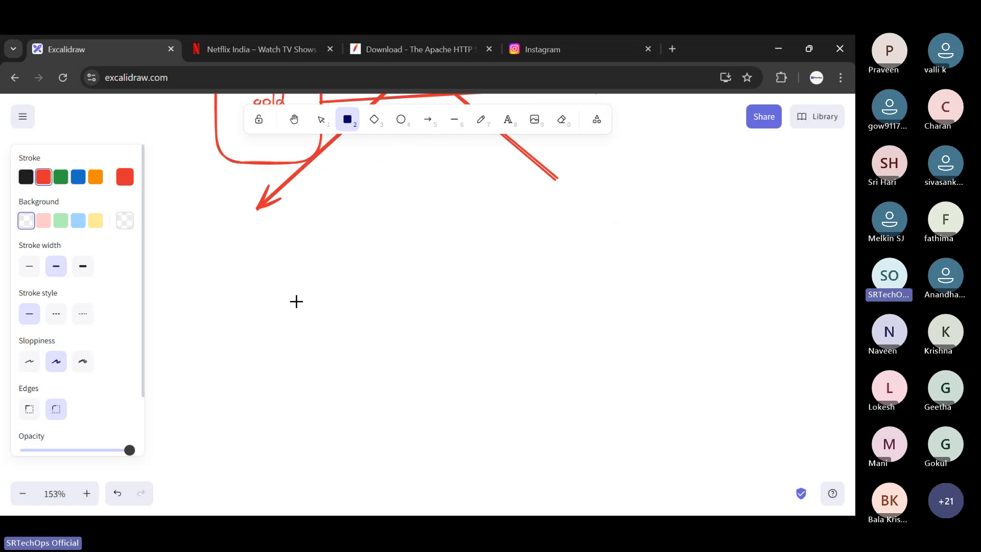
{"action": "left_click_drag", "start_coordinate": [208, 221], "coordinate": [384, 414]}
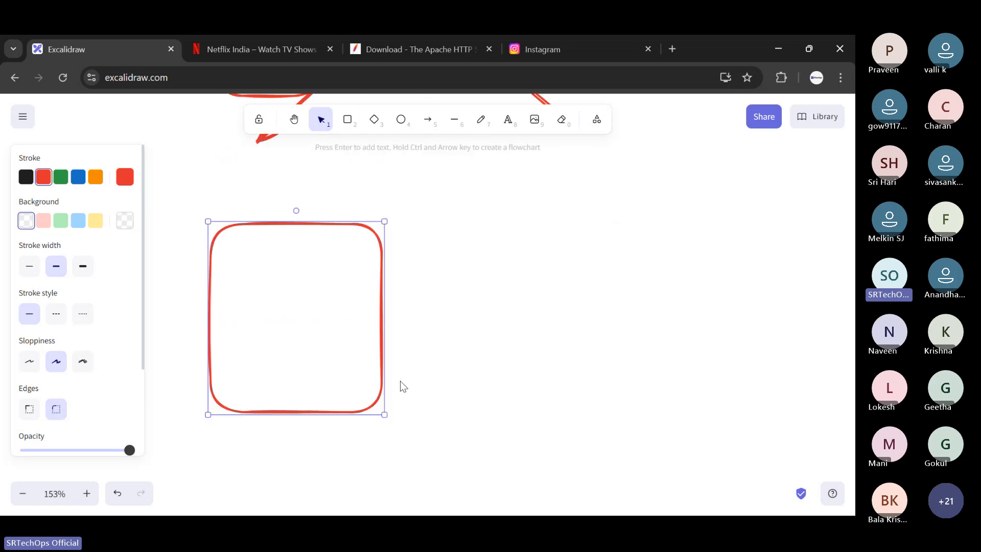
{"action": "double_click", "coordinate": [432, 342]}
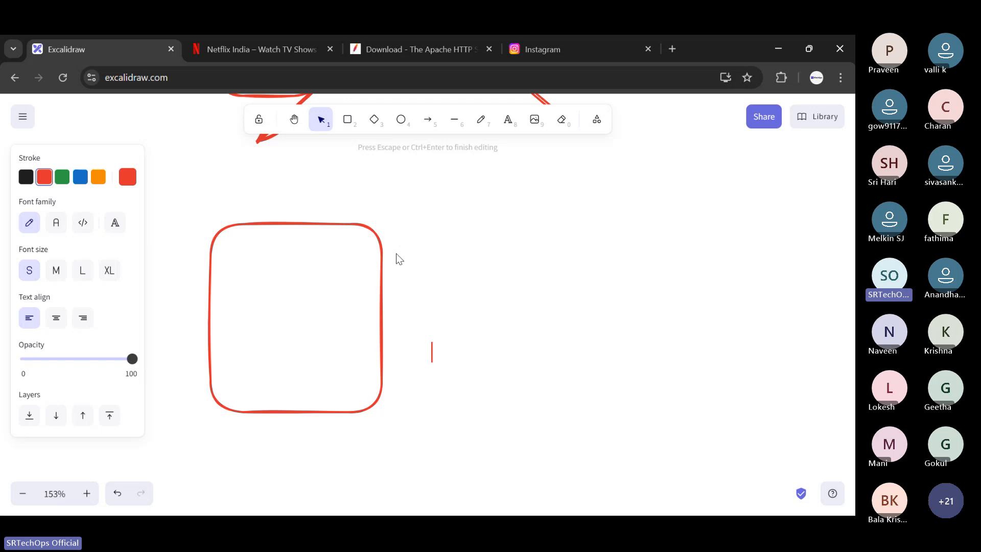
- Draw a long arrow from inside the larger box toward the upper right and a short arrow pointing down into its top edge
{"action": "left_click", "coordinate": [427, 119]}
{"action": "left_click_drag", "start_coordinate": [338, 316], "coordinate": [714, 233]}
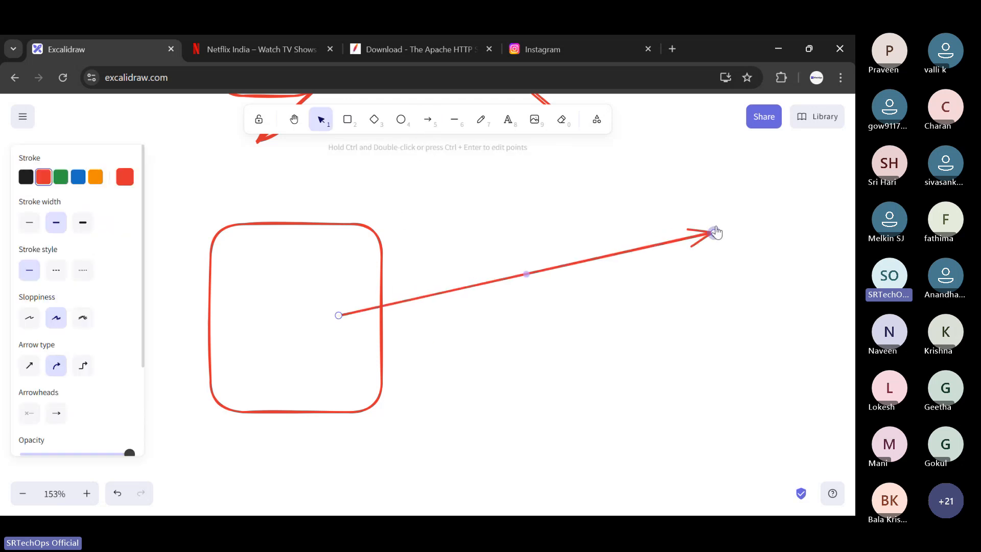
{"action": "left_click", "coordinate": [724, 200]}
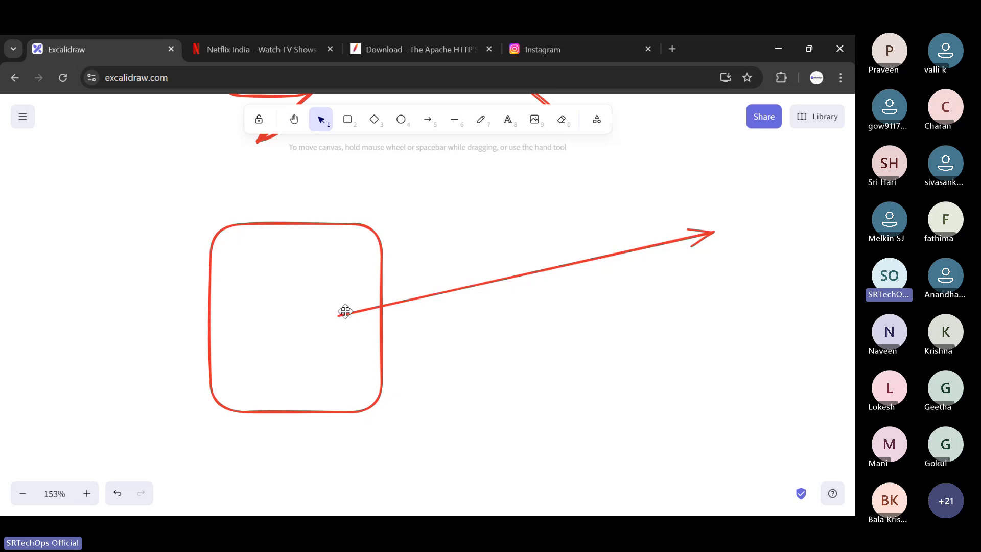
{"action": "left_click", "coordinate": [507, 122]}
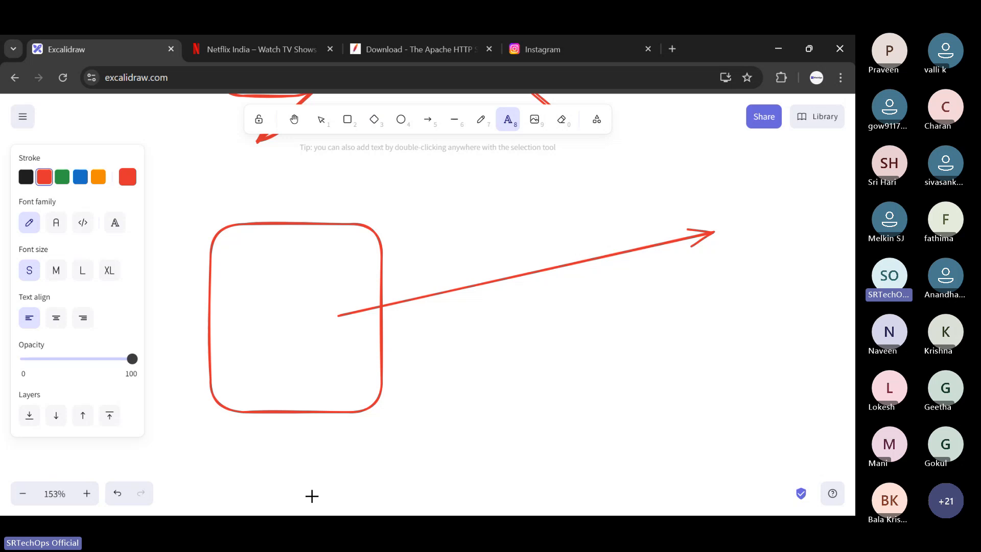
{"action": "left_click", "coordinate": [427, 120]}
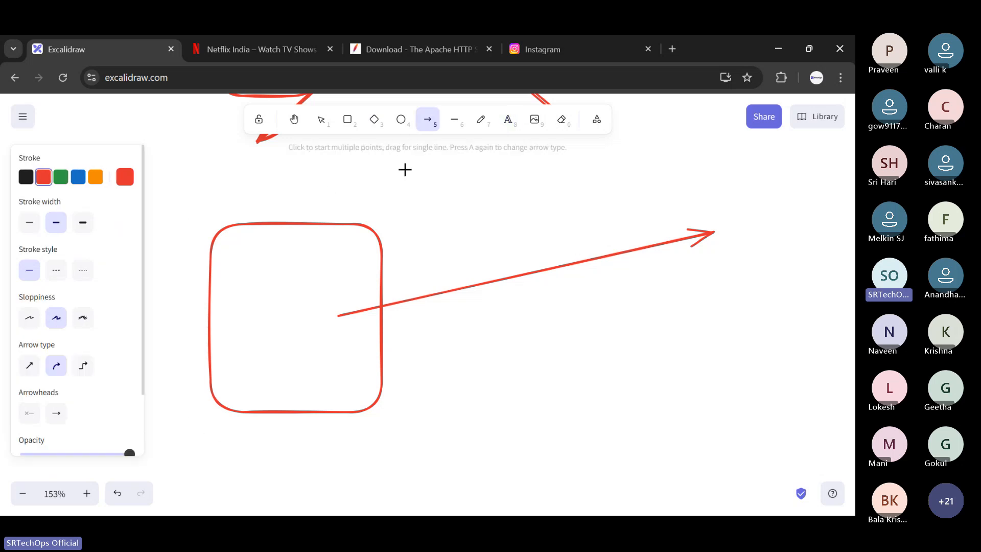
{"action": "left_click_drag", "start_coordinate": [341, 193], "coordinate": [346, 249]}
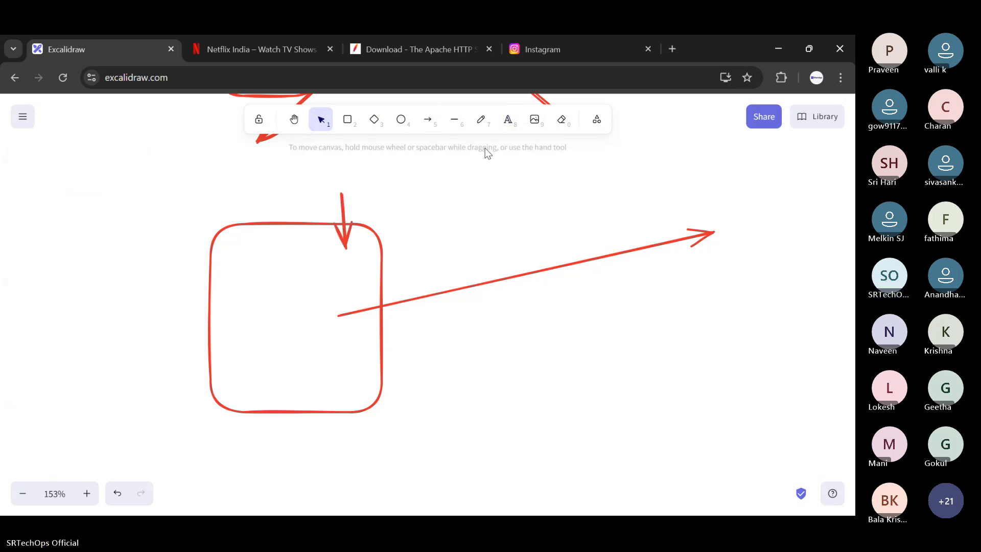
- Add the text label "password" beside the short downward arrow on the larger box
{"action": "double_click", "coordinate": [363, 212]}
{"action": "type", "text": "p"}
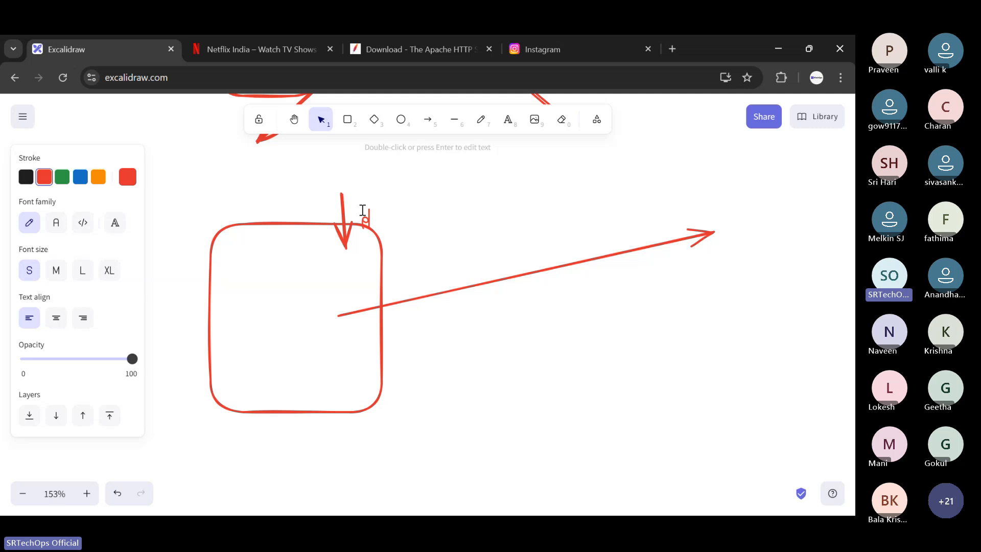
{"action": "type", "text": "aswo"}
{"action": "key", "text": "BackSpace"}
{"action": "key", "text": "BackSpace"}
{"action": "key", "text": "BackSpace"}
{"action": "type", "text": "s"}
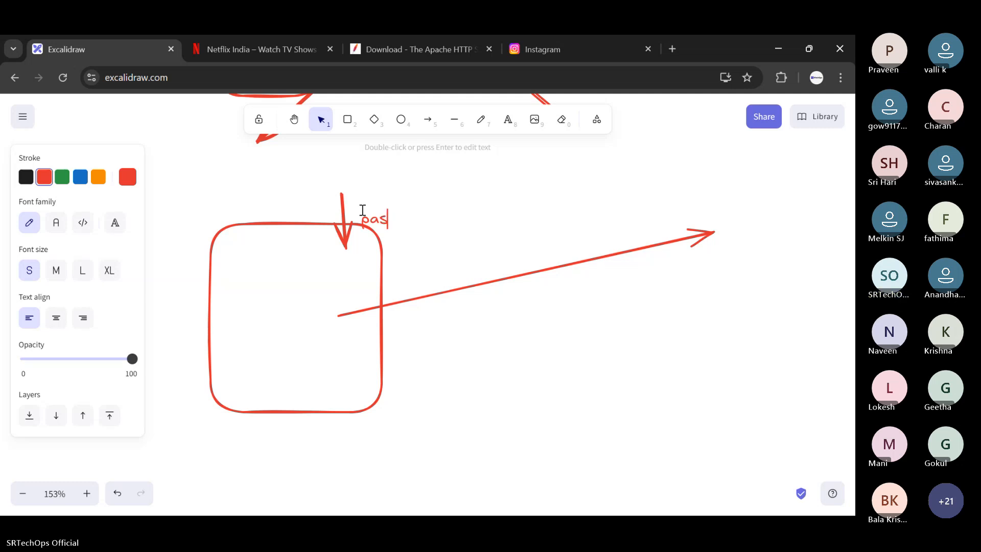
{"action": "type", "text": "sword"}
{"action": "right_click", "coordinate": [361, 212]}
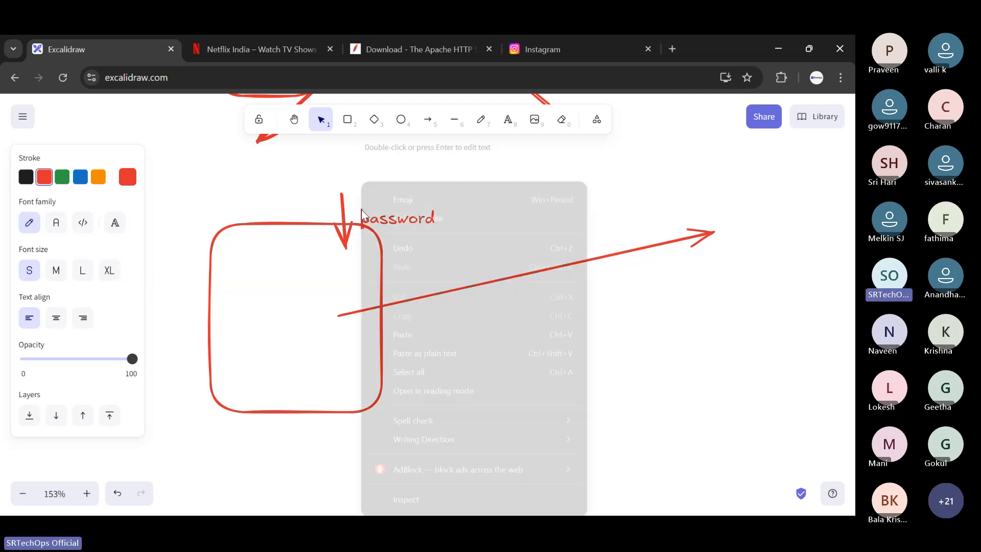
- Move the "password" label up beside the short arrow and draw a tall rounded box at the long arrow's tip
{"action": "left_click_drag", "start_coordinate": [418, 220], "coordinate": [413, 200]}
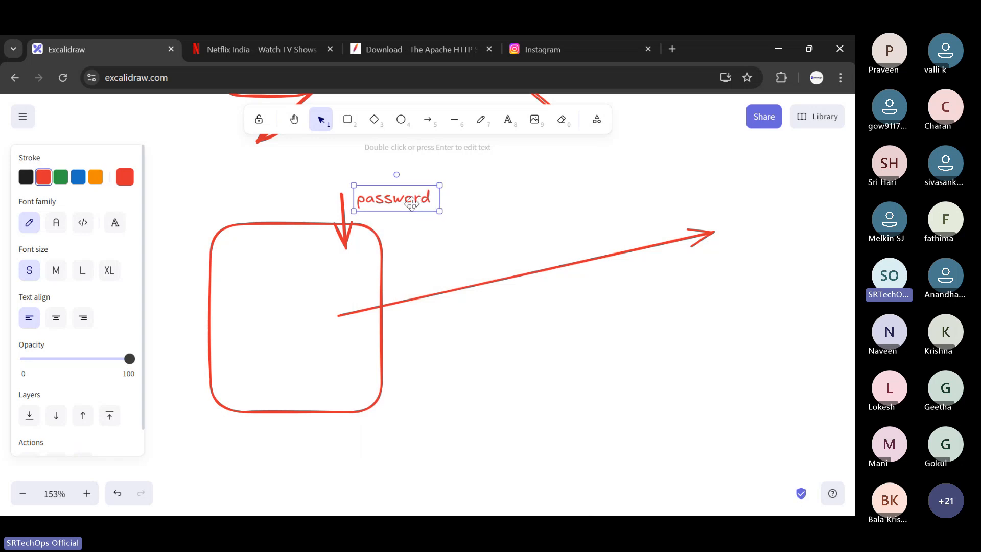
{"action": "left_click", "coordinate": [485, 190]}
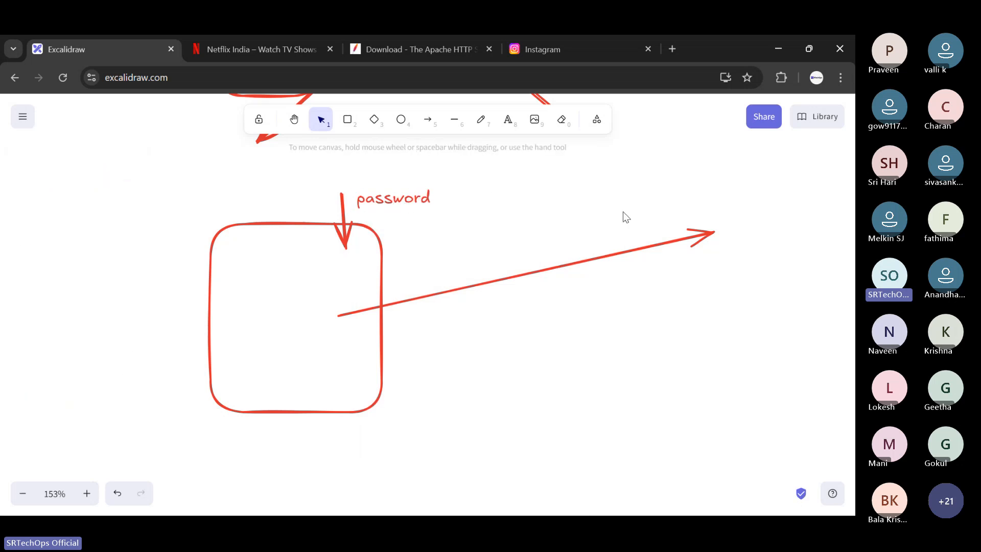
{"action": "left_click", "coordinate": [348, 122]}
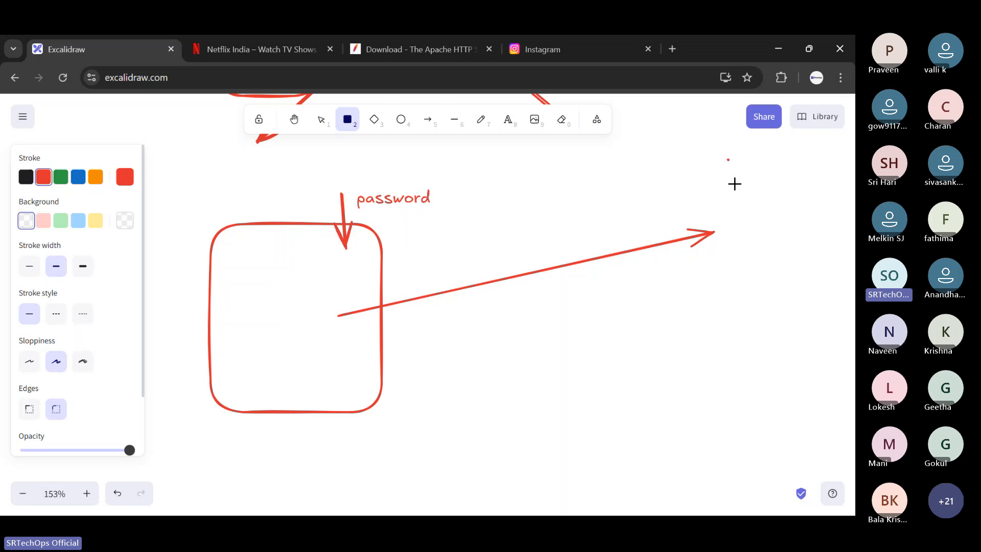
{"action": "mouse_move", "coordinate": [727, 159]}
{"action": "left_mouse_down"}
{"action": "mouse_move", "coordinate": [792, 385]}
{"action": "mouse_move", "coordinate": [831, 377]}
{"action": "left_mouse_up"}
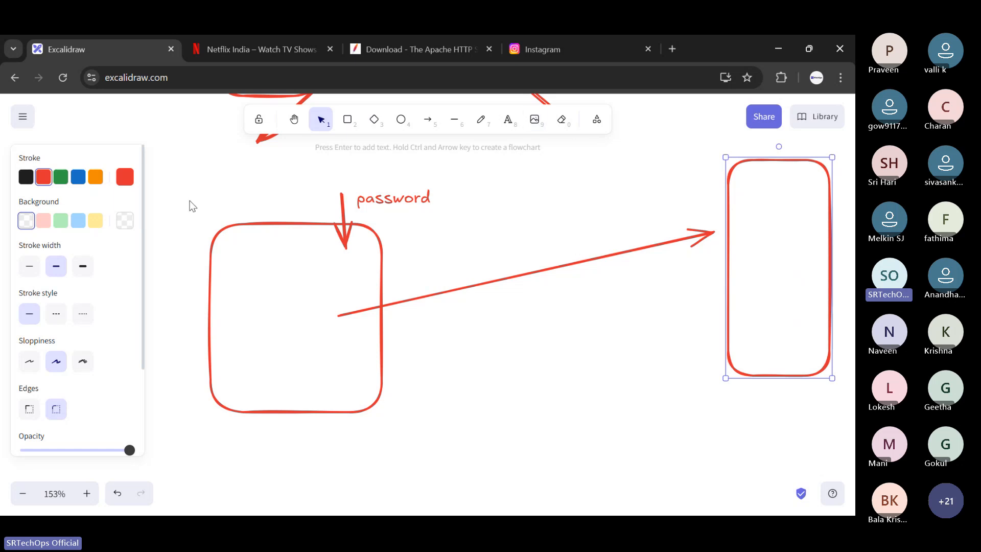
- Switch to the Instagram login page, fill the username field with the saved entry srtechops, and highlight that username
{"action": "scroll", "coordinate": [251, 186], "scroll_direction": "up", "scroll_amount": 4}
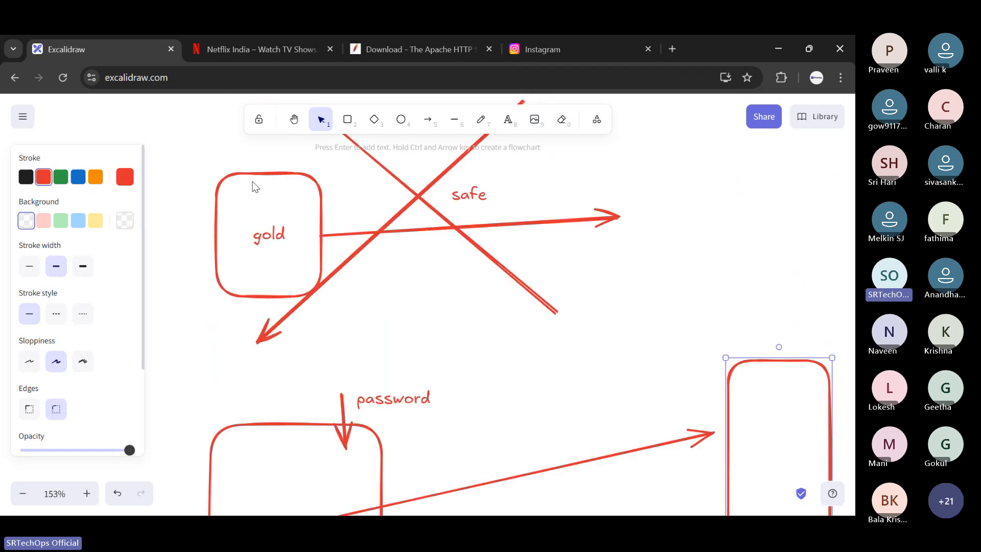
{"action": "left_click", "coordinate": [589, 41]}
{"action": "left_click", "coordinate": [564, 232]}
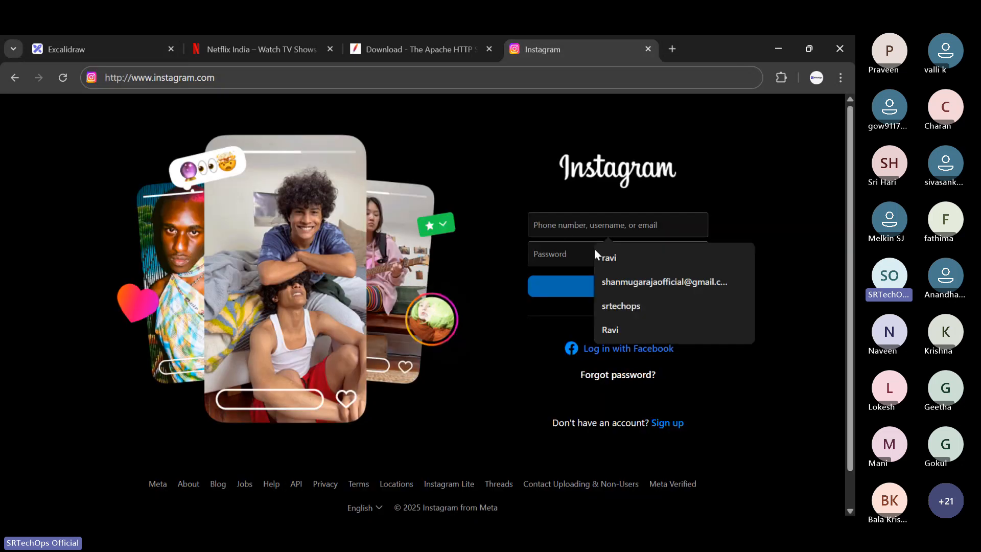
{"action": "left_click", "coordinate": [626, 305]}
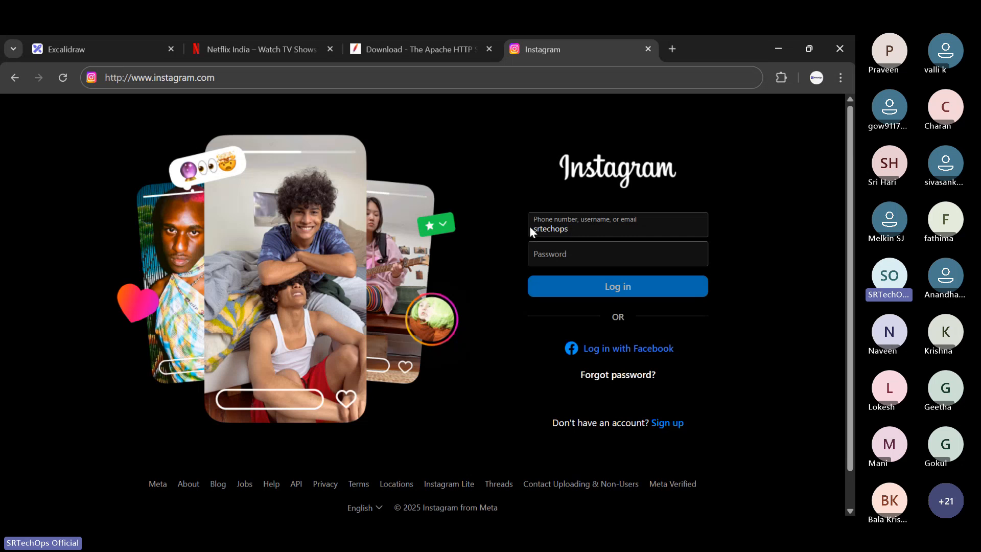
{"action": "left_click_drag", "start_coordinate": [577, 228], "coordinate": [504, 234]}
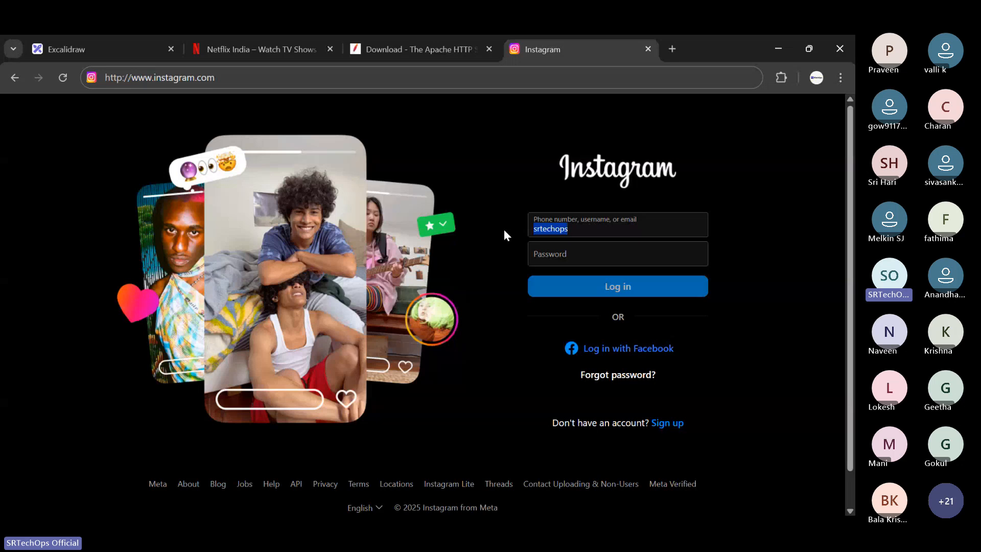
{"action": "left_click", "coordinate": [567, 238]}
{"action": "left_click_drag", "start_coordinate": [578, 237], "coordinate": [531, 233]}
{"action": "left_click", "coordinate": [524, 196]}
- Set the scheme in the Instagram page address to https
{"action": "left_click_drag", "start_coordinate": [117, 78], "coordinate": [123, 77]}
{"action": "left_click", "coordinate": [123, 78]}
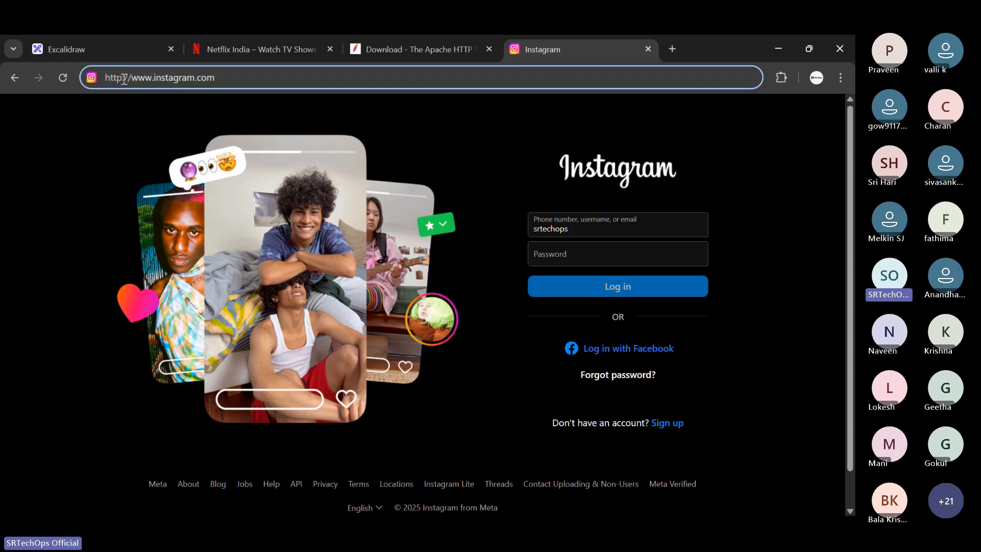
{"action": "left_click", "coordinate": [779, 144]}
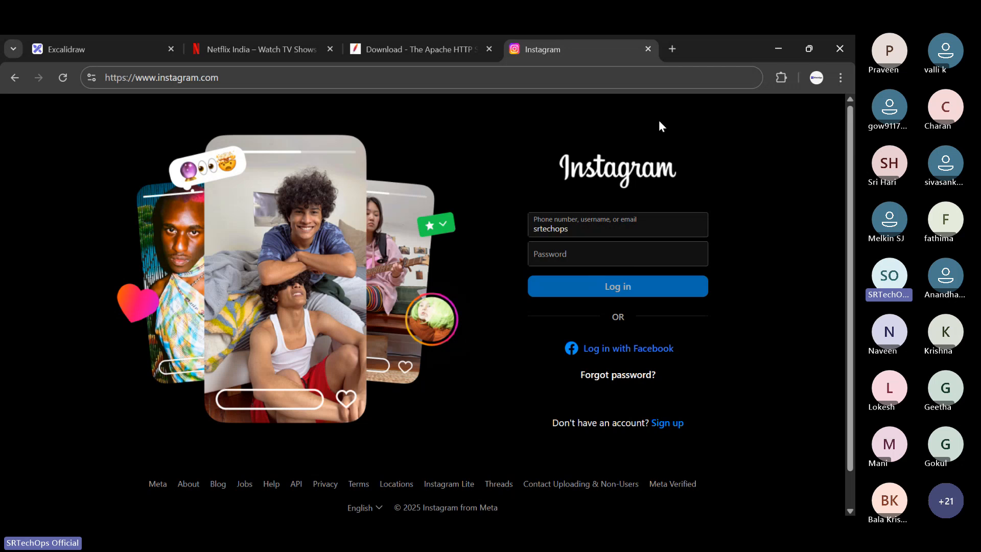
- Search Google for "encryption and decryption" in a new browser tab and look through the results
{"action": "left_click", "coordinate": [672, 48]}
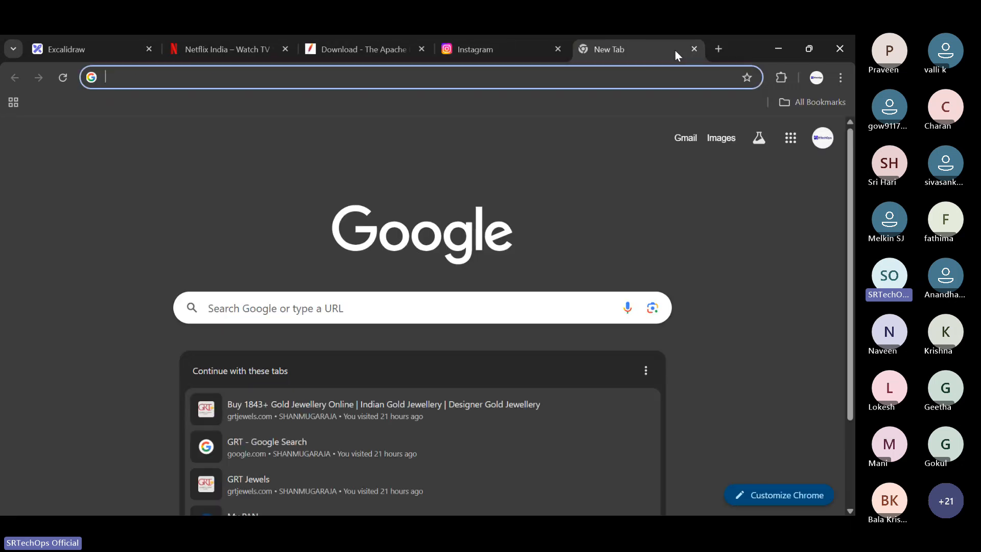
{"action": "type", "text": "ne"}
{"action": "key", "text": "BackSpace"}
{"action": "key", "text": "BackSpace"}
{"action": "key", "text": "BackSpace"}
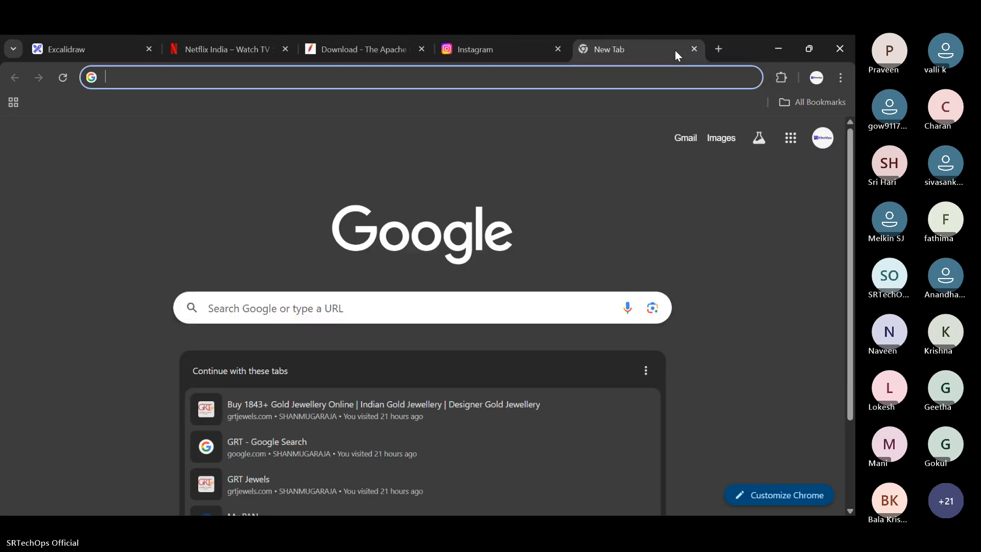
{"action": "type", "text": "encry"}
{"action": "key", "text": "Down"}
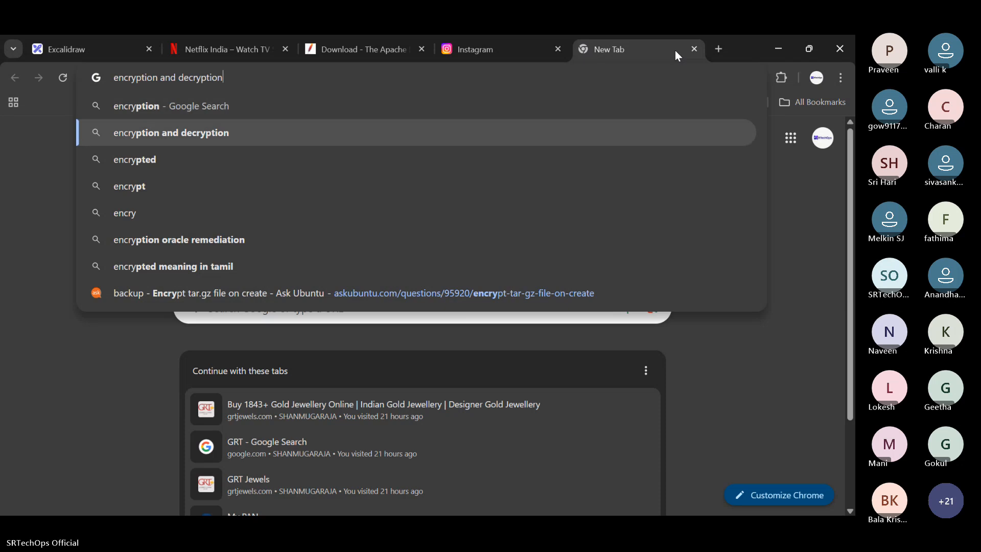
{"action": "key", "text": "Return"}
{"action": "scroll", "coordinate": [330, 241], "scroll_direction": "down", "scroll_amount": 9}
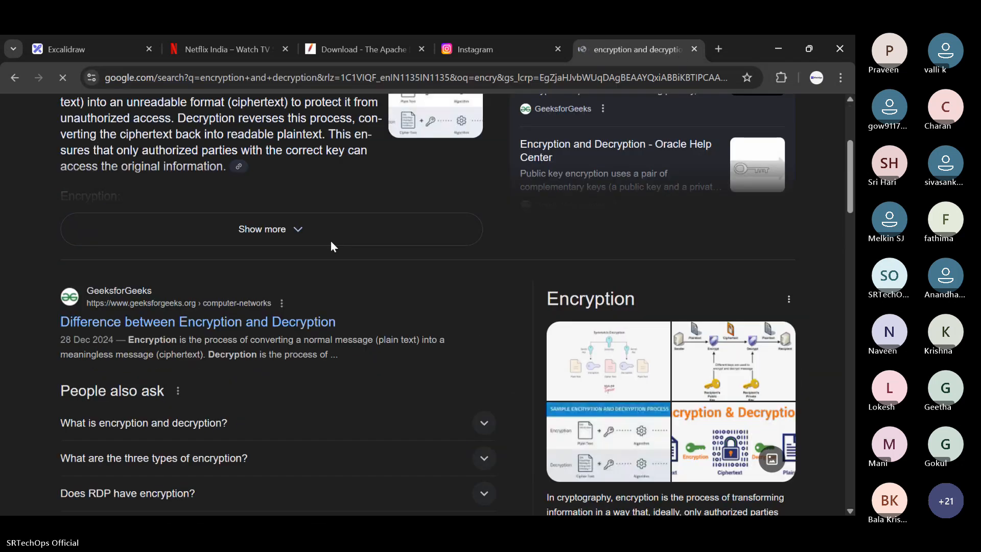
- Refine the search to "encryption and decryption software" and open Devglan's Online Text Encrypt Decrypt tool
{"action": "left_click", "coordinate": [280, 105]}
{"action": "type", "text": "so"}
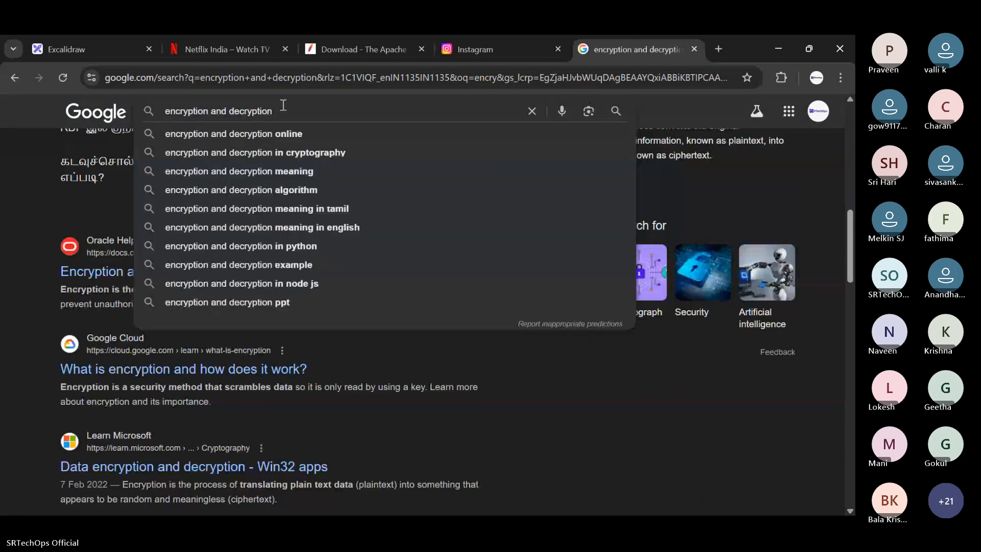
{"action": "key", "text": "Down"}
{"action": "key", "text": "Return"}
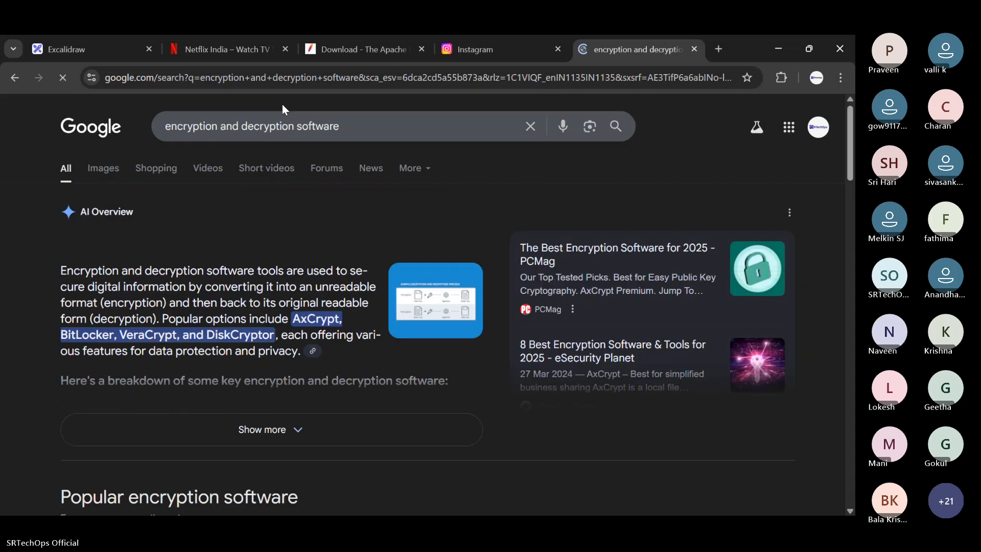
{"action": "scroll", "coordinate": [268, 201], "scroll_direction": "down", "scroll_amount": 10}
{"action": "scroll", "coordinate": [212, 222], "scroll_direction": "down", "scroll_amount": 4}
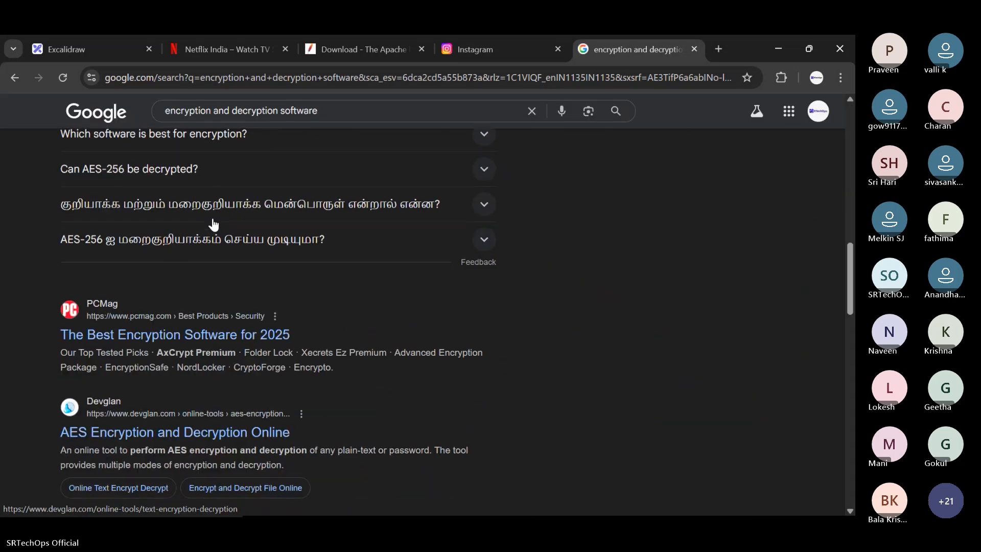
{"action": "scroll", "coordinate": [170, 161], "scroll_direction": "up", "scroll_amount": 3}
{"action": "left_click", "coordinate": [170, 160]}
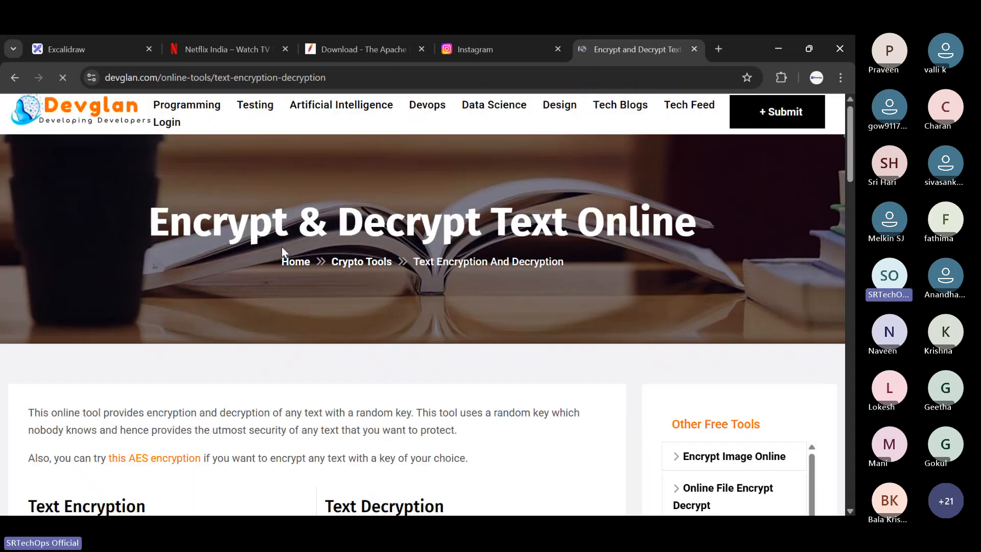
- Encrypt the text "srtechops" with the online text encryption tool
{"action": "scroll", "coordinate": [206, 294], "scroll_direction": "down", "scroll_amount": 5}
{"action": "left_click", "coordinate": [167, 298]}
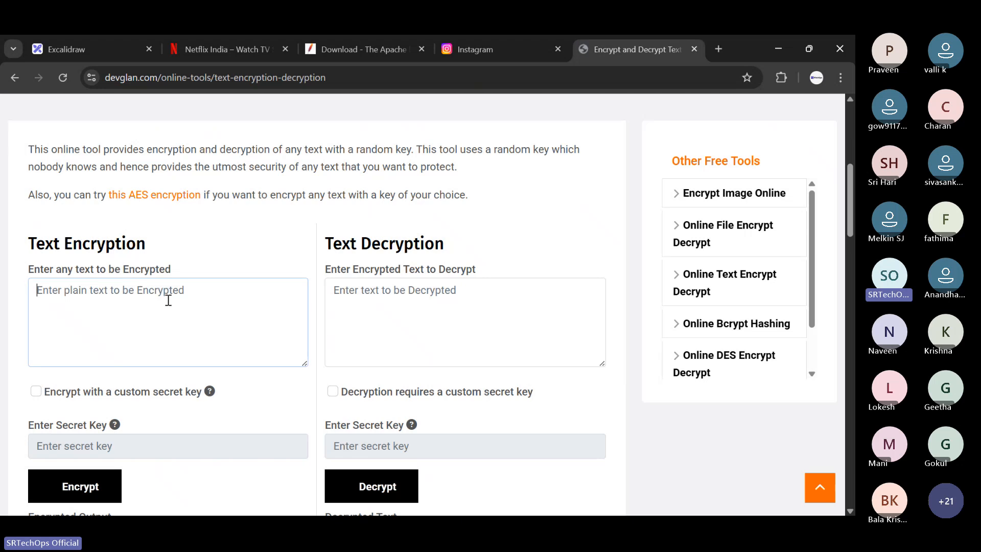
{"action": "type", "text": "srtechops"}
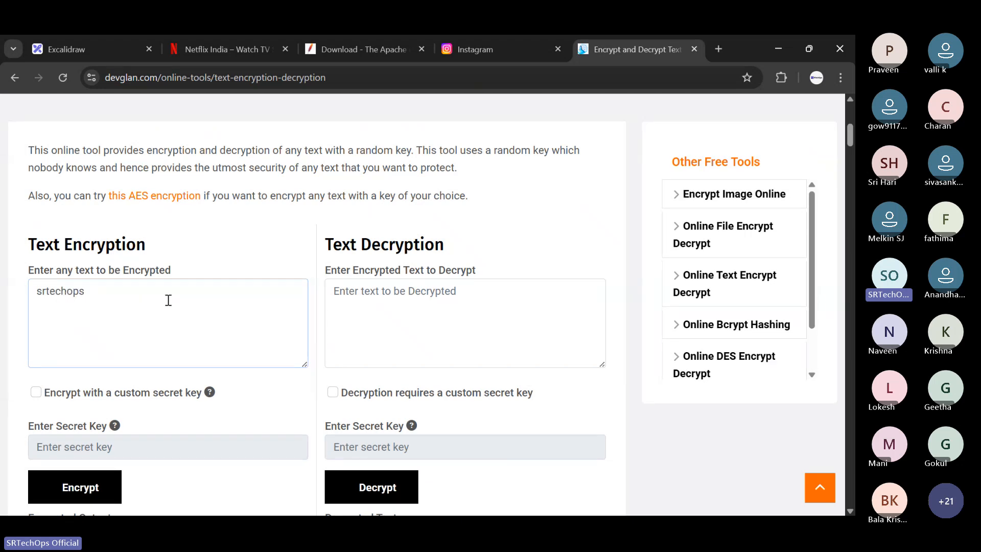
{"action": "scroll", "coordinate": [168, 300], "scroll_direction": "down", "scroll_amount": 3}
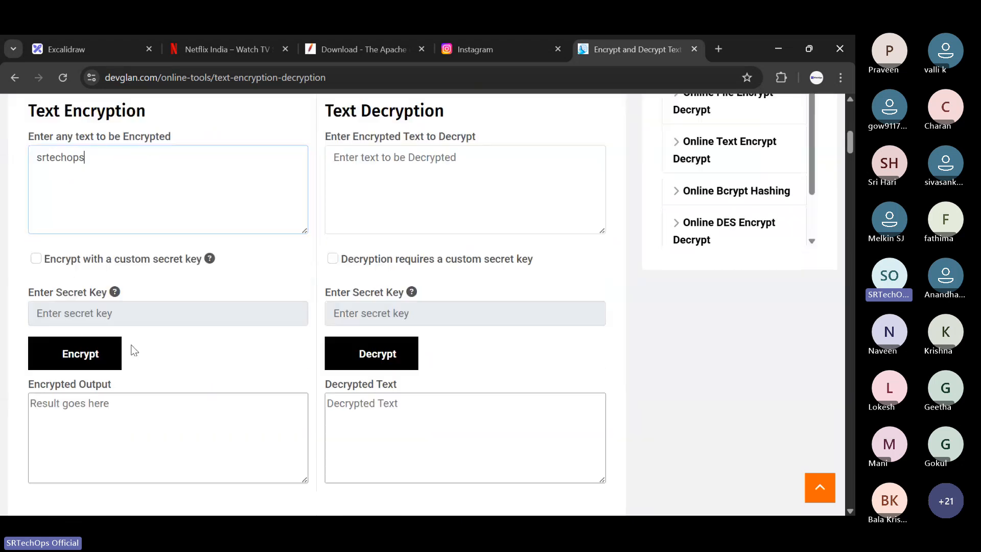
{"action": "left_click", "coordinate": [103, 350]}
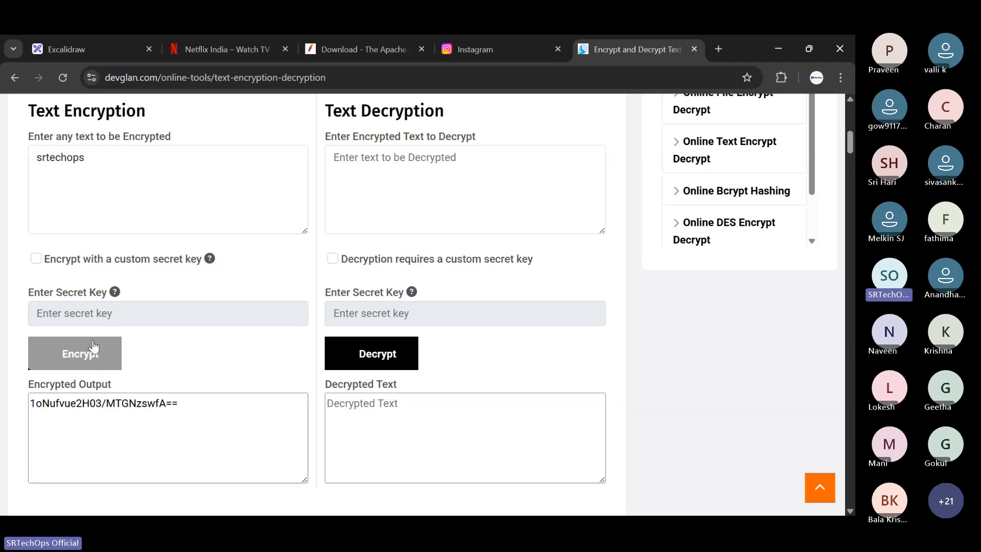
- Copy the full encrypted output into an empty area of the Excalidraw canvas and move it toward the upper right
{"action": "left_click_drag", "start_coordinate": [34, 404], "coordinate": [180, 406]}
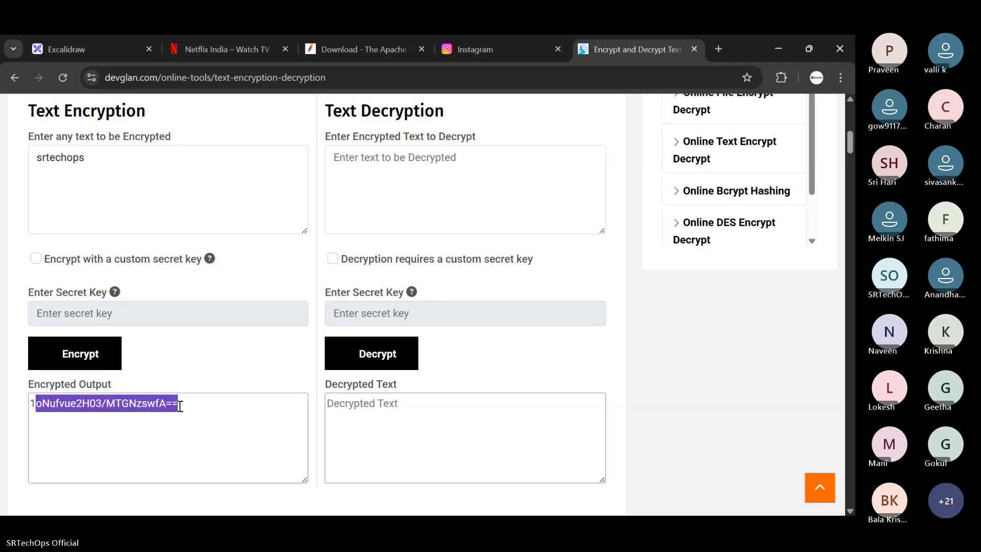
{"action": "left_click", "coordinate": [207, 408]}
{"action": "key", "text": "ctrl+a"}
{"action": "key", "text": "ctrl+c"}
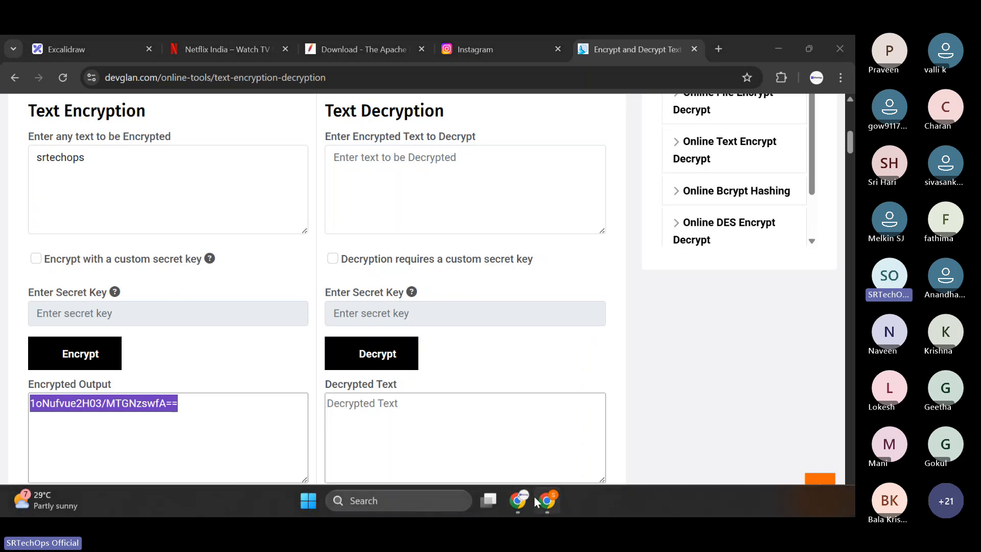
{"action": "left_click", "coordinate": [142, 40]}
{"action": "scroll", "coordinate": [409, 301], "scroll_direction": "down", "scroll_amount": 10}
{"action": "left_click", "coordinate": [423, 312]}
{"action": "key", "text": "ctrl+v"}
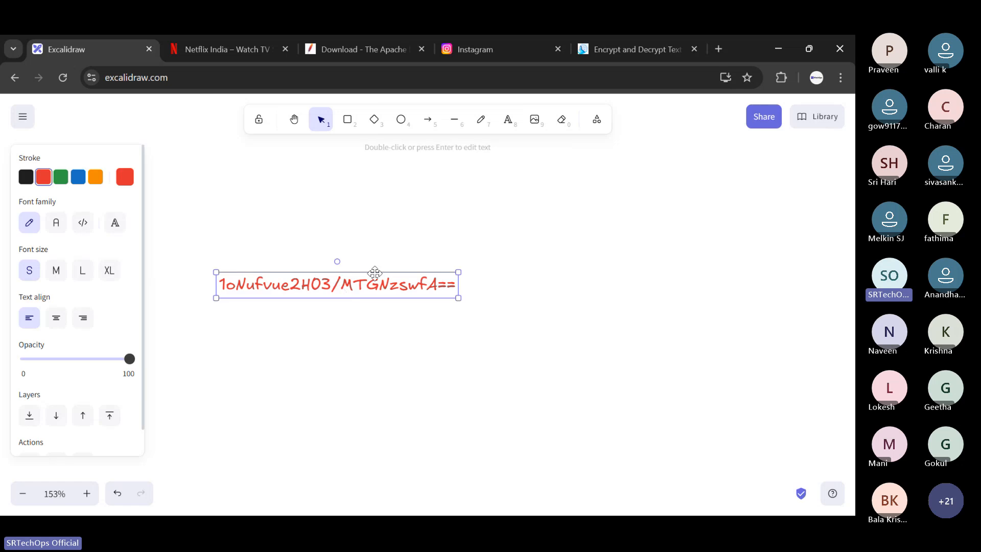
{"action": "left_click", "coordinate": [390, 255]}
{"action": "left_click_drag", "start_coordinate": [396, 282], "coordinate": [512, 197]}
{"action": "left_click", "coordinate": [503, 243]}
- Draw an arrow from beneath the encrypted string pointing down to the right
{"action": "left_click", "coordinate": [428, 119]}
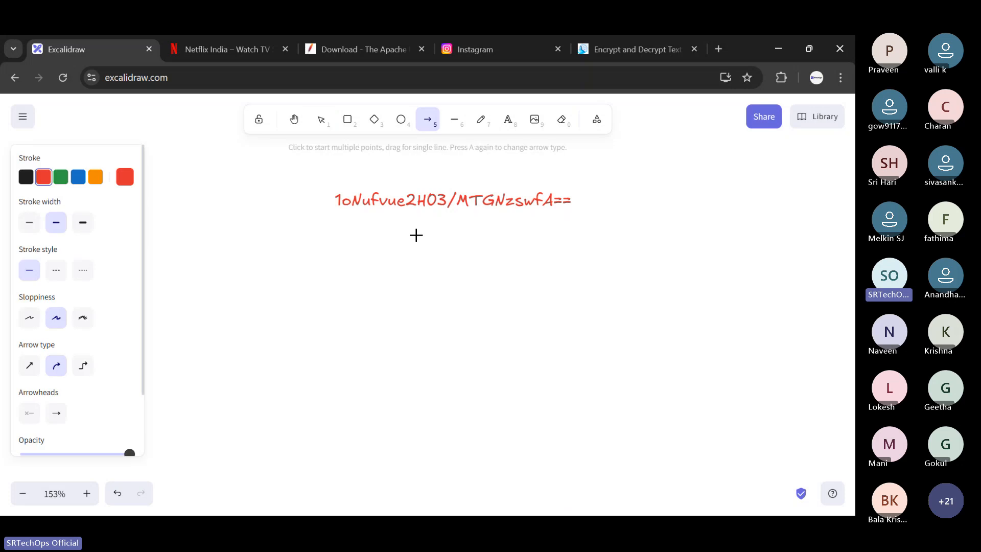
{"action": "left_click_drag", "start_coordinate": [413, 213], "coordinate": [462, 307]}
{"action": "left_click", "coordinate": [474, 161]}
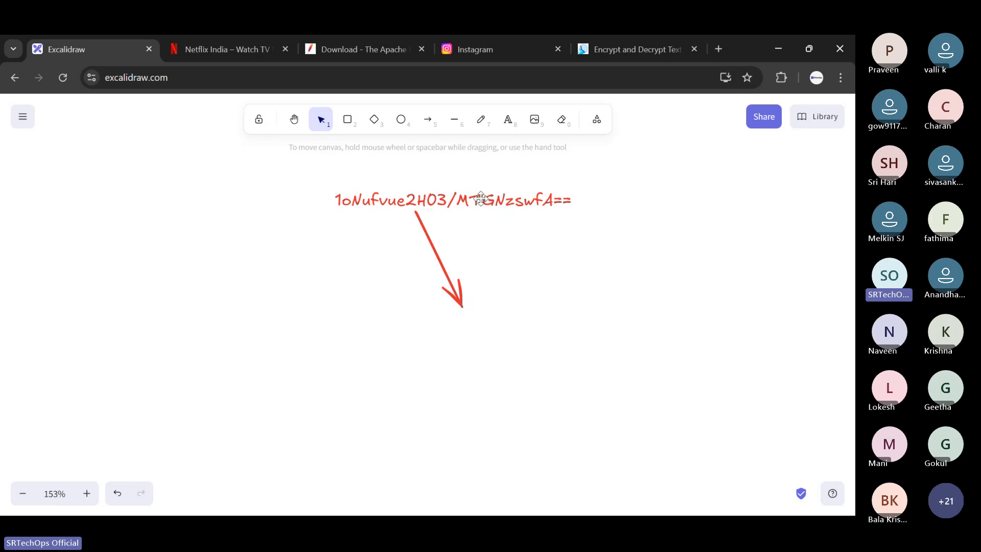
- Select the whole encrypted string inside its text label on the canvas
{"action": "left_click", "coordinate": [510, 200]}
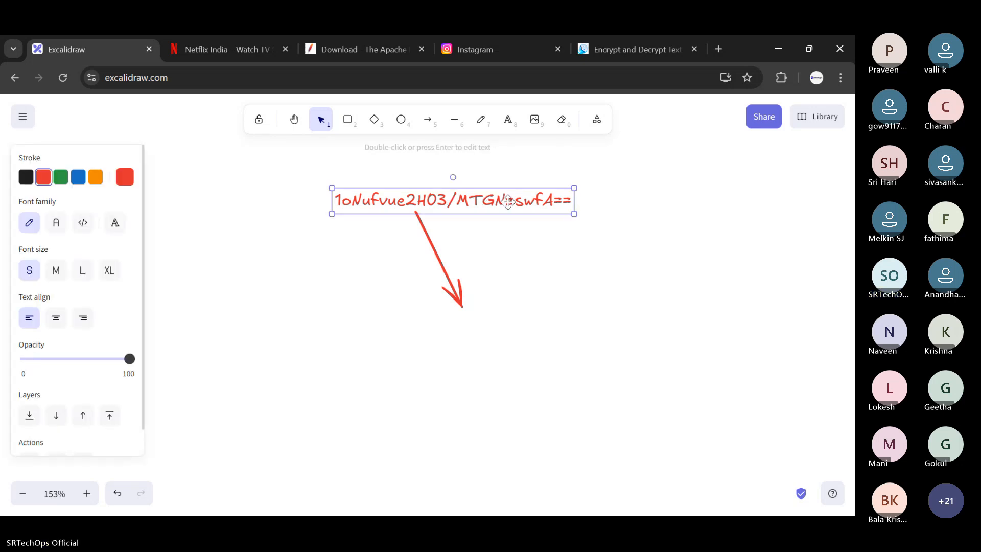
{"action": "double_click", "coordinate": [508, 201]}
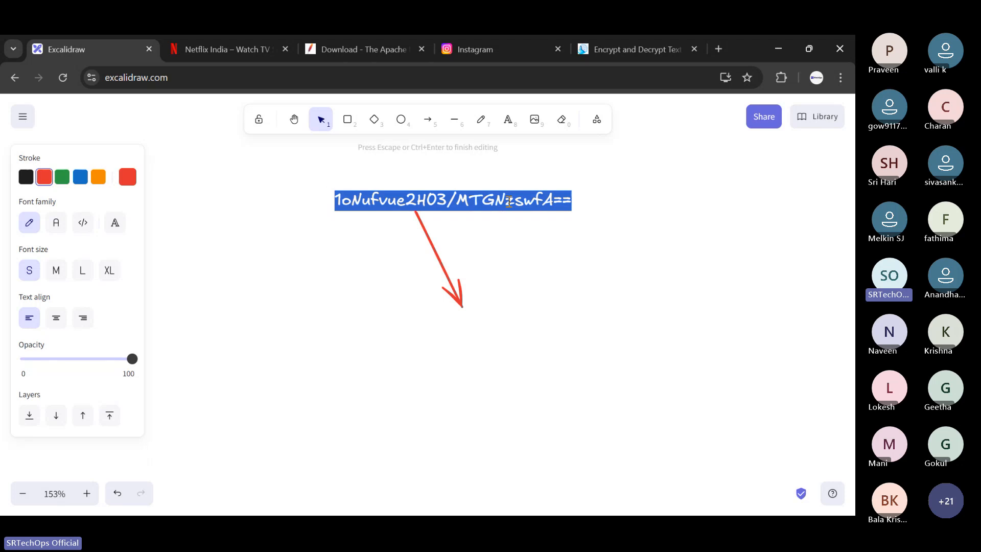
{"action": "left_click", "coordinate": [508, 201]}
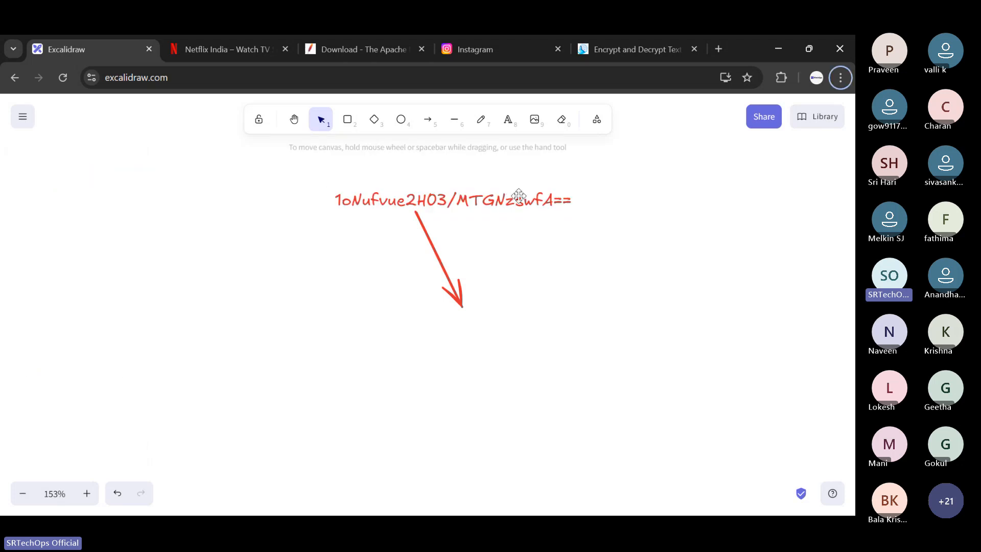
{"action": "key", "text": "Escape"}
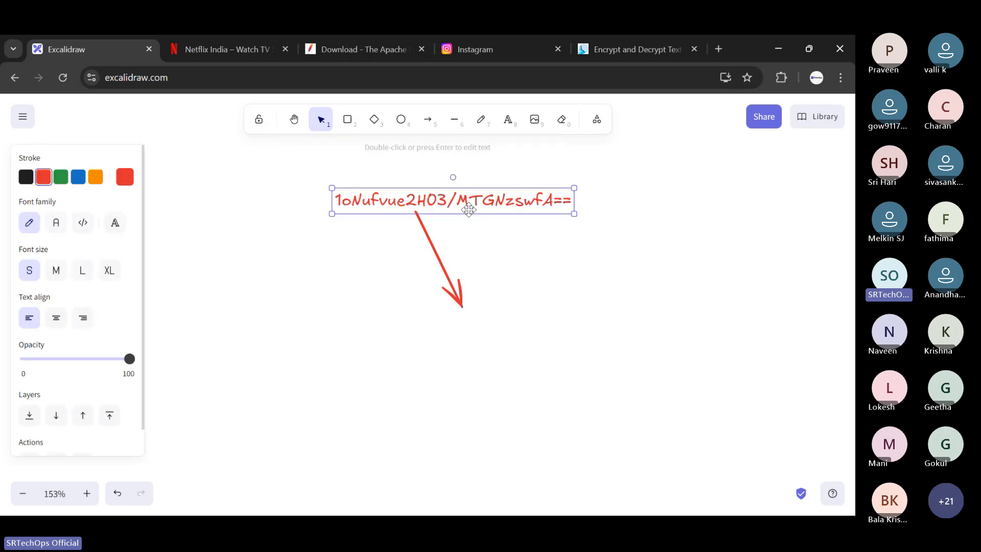
{"action": "double_click", "coordinate": [498, 200]}
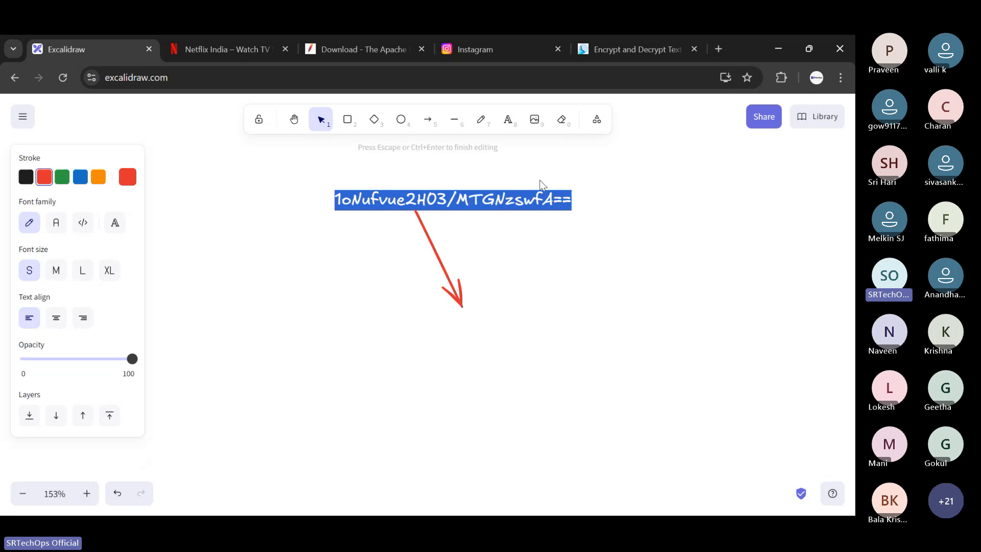
{"action": "key", "text": "Escape"}
{"action": "double_click", "coordinate": [545, 199]}
{"action": "key", "text": "alt+Tab"}
{"action": "key", "text": "alt+Tab"}
{"action": "key", "text": "alt+Tab"}
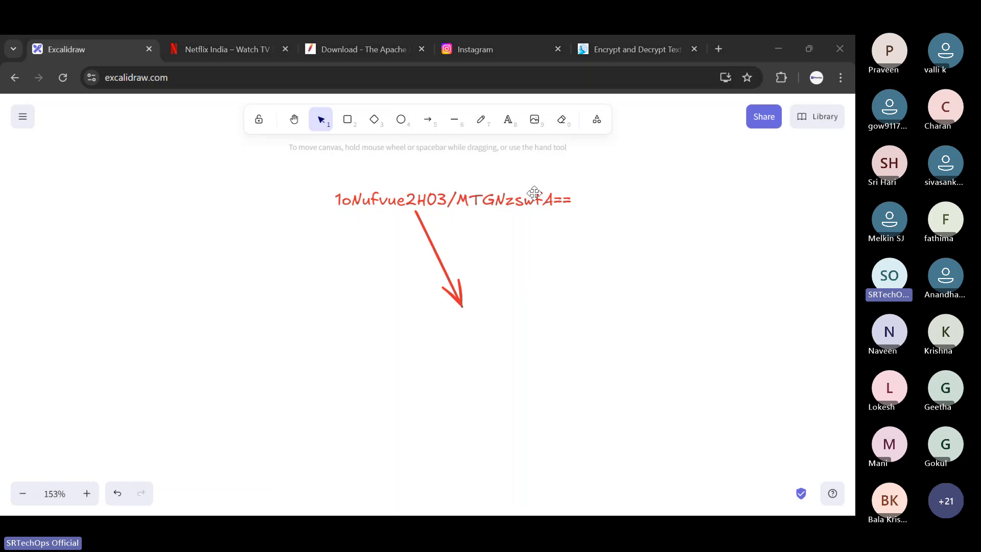
- Return to the Devglan encryption page, paste the encrypted string as the text for decryption, and decrypt it
{"action": "left_click", "coordinate": [608, 35]}
{"action": "left_click", "coordinate": [394, 184]}
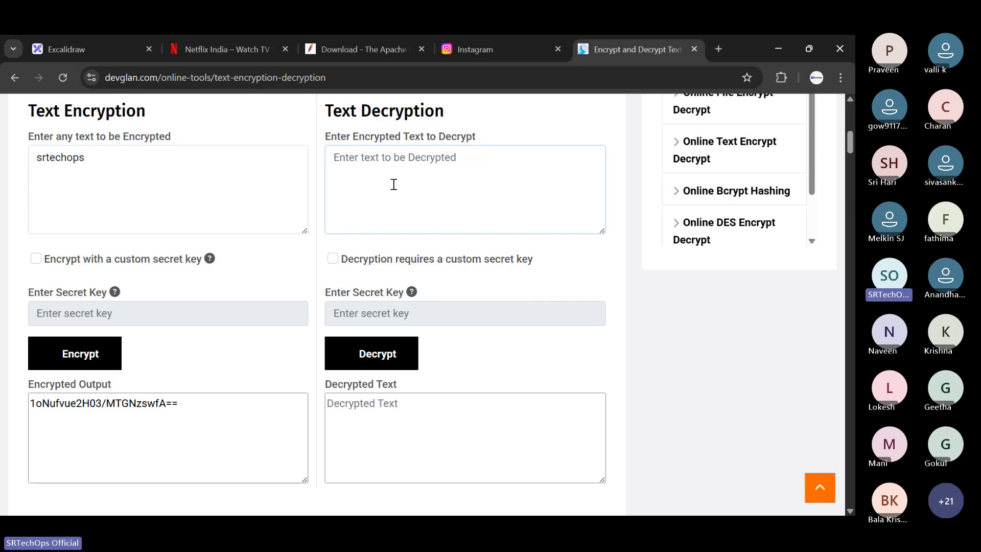
{"action": "type", "text": "1oNufvue2H03/MTGNzswfA=="}
{"action": "left_click", "coordinate": [363, 350]}
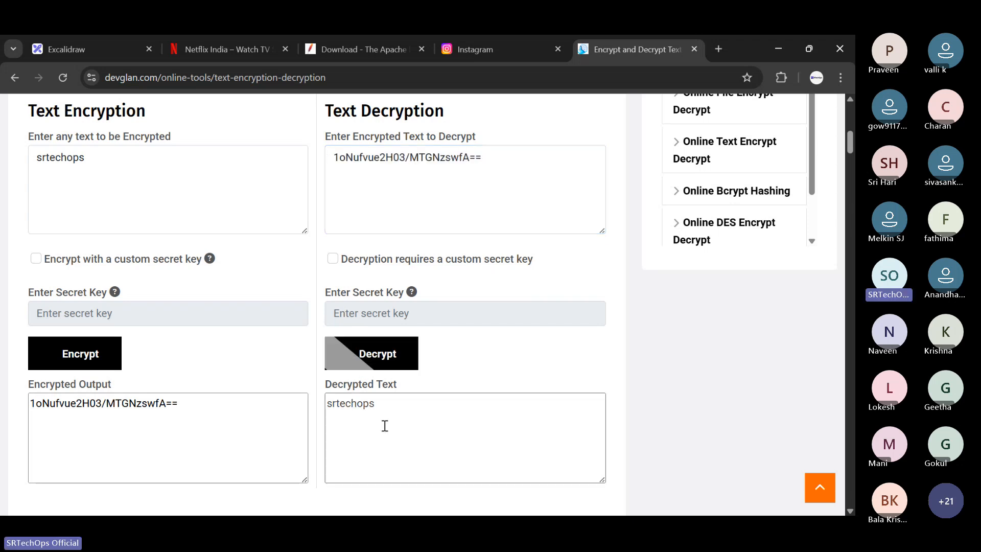
- Compare the decrypted text with the encrypted output on the encryption page
{"action": "left_click_drag", "start_coordinate": [387, 408], "coordinate": [313, 332]}
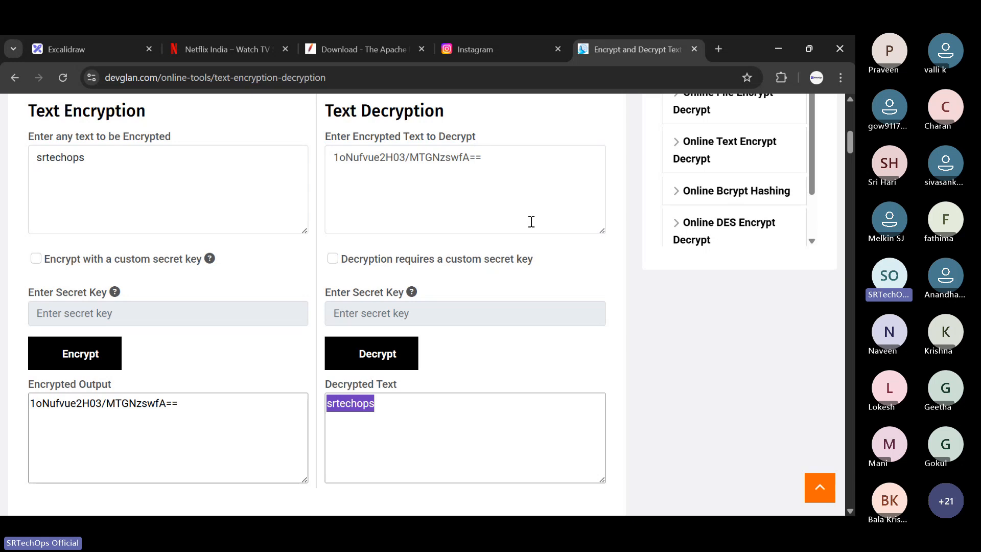
{"action": "left_click_drag", "start_coordinate": [180, 404], "coordinate": [35, 402]}
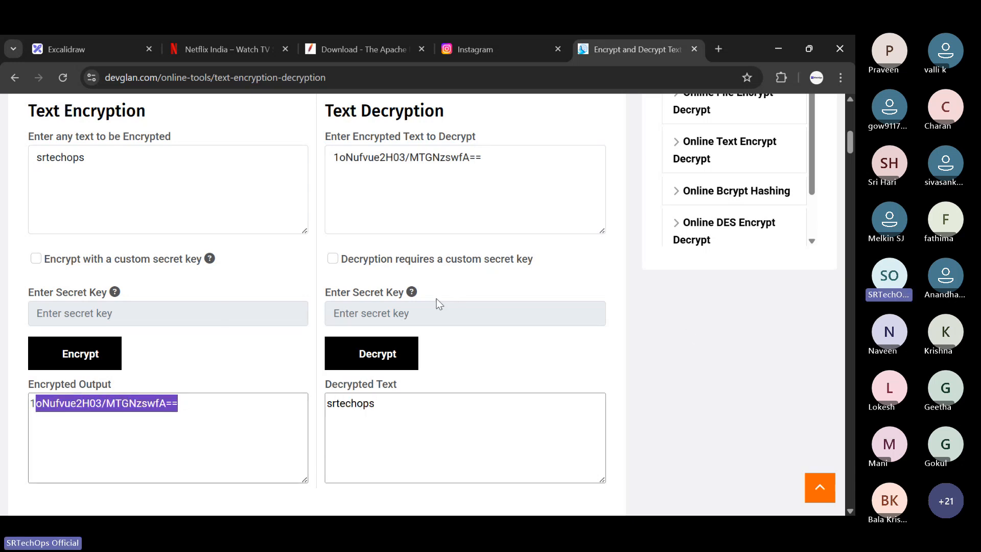
{"action": "triple_click", "coordinate": [445, 436]}
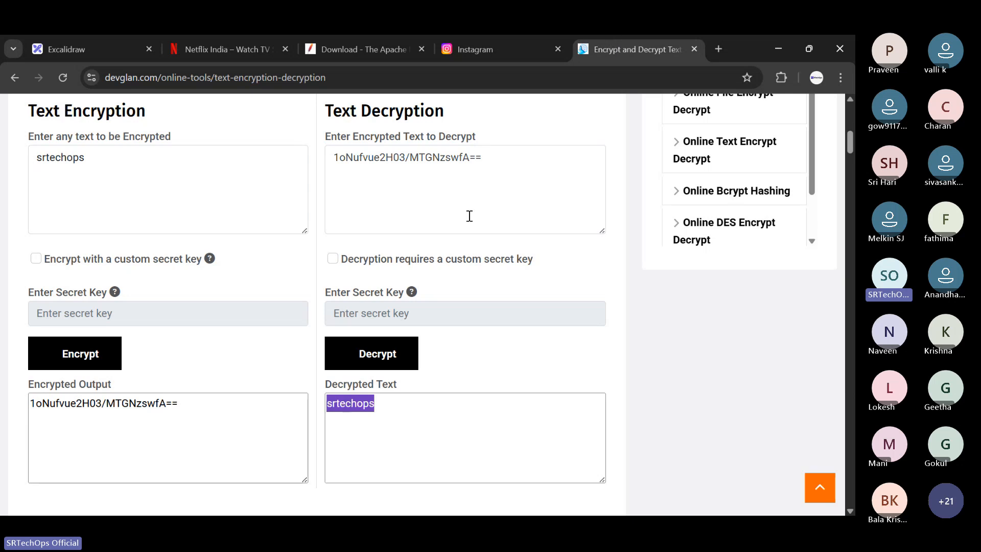
{"action": "left_click", "coordinate": [410, 402]}
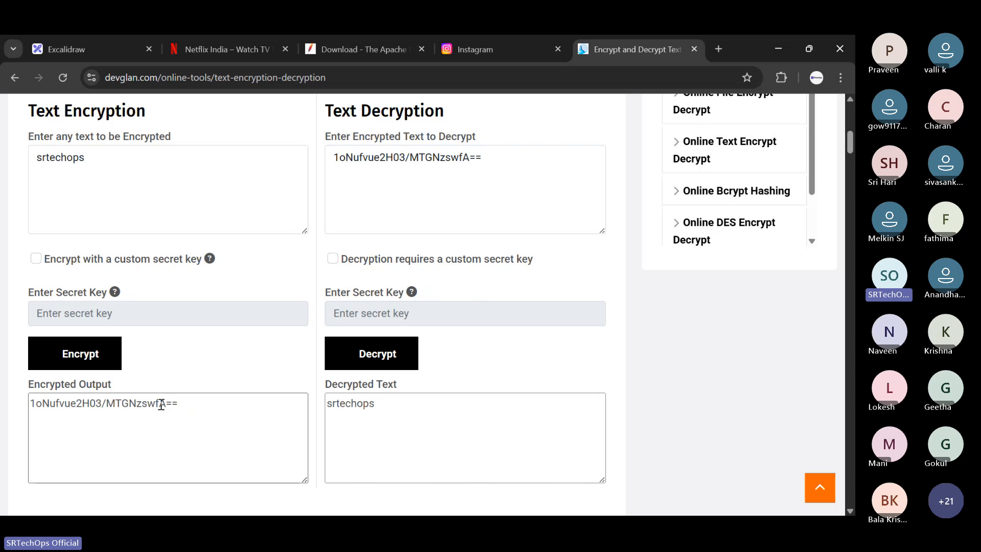
- Switch to the Azure virtual machine form and leave HTTP (80) and RDP (3389) selected as the inbound ports
{"action": "key", "text": "alt+Tab"}
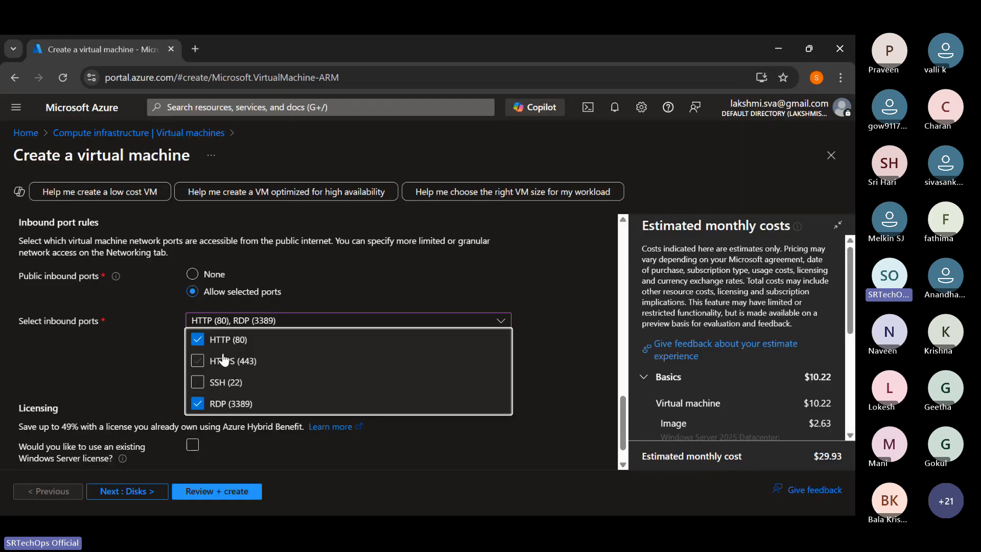
{"action": "left_click", "coordinate": [223, 360]}
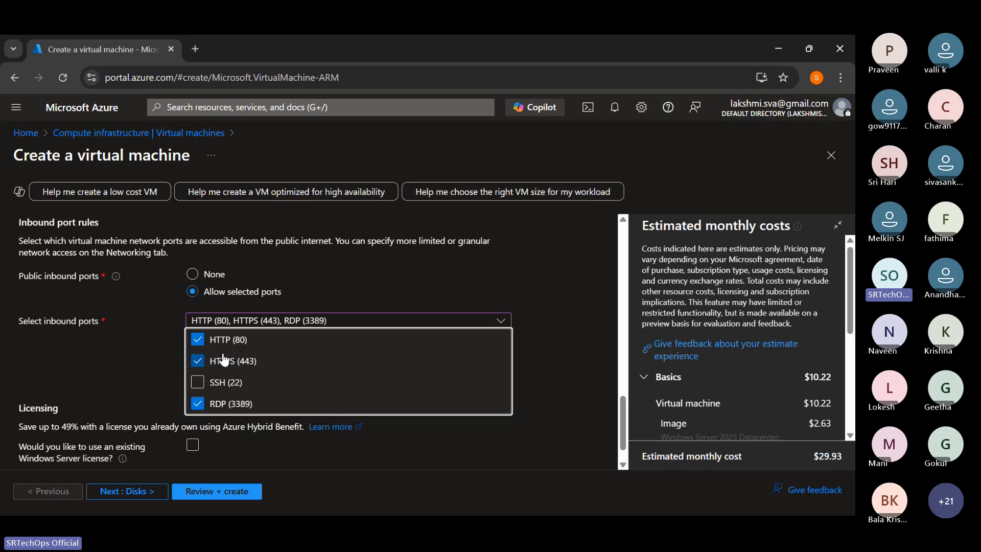
{"action": "left_click", "coordinate": [224, 360]}
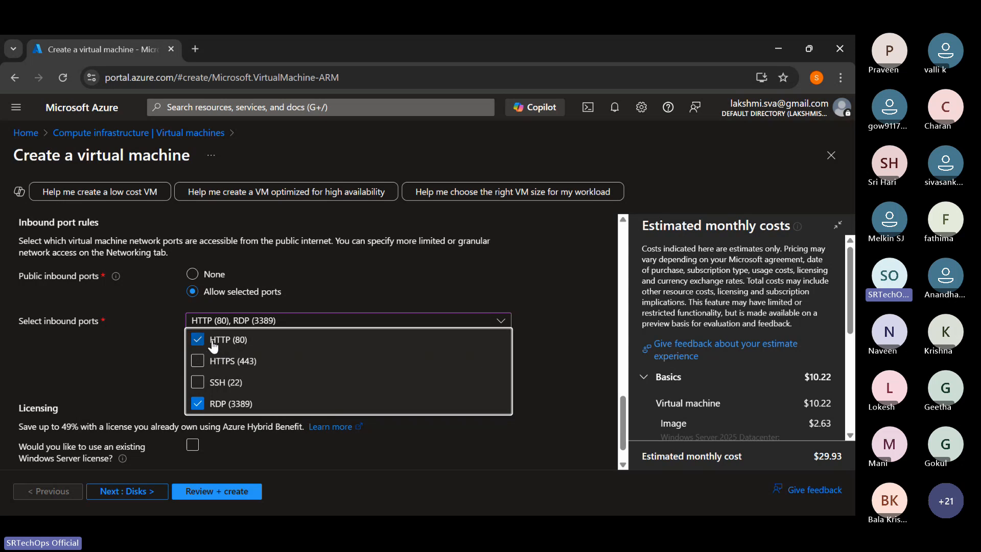
{"action": "left_click_drag", "start_coordinate": [209, 340], "coordinate": [258, 347]}
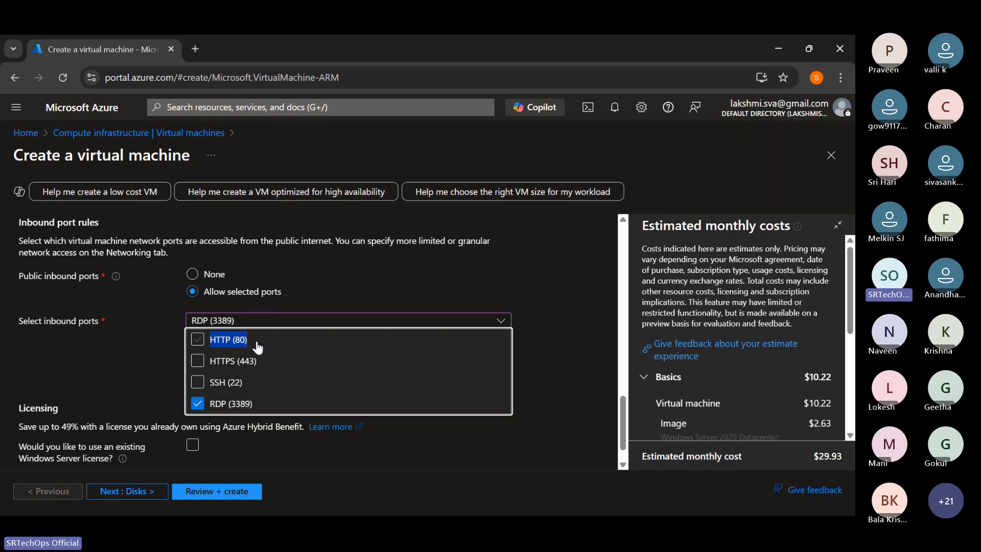
{"action": "left_click", "coordinate": [200, 340]}
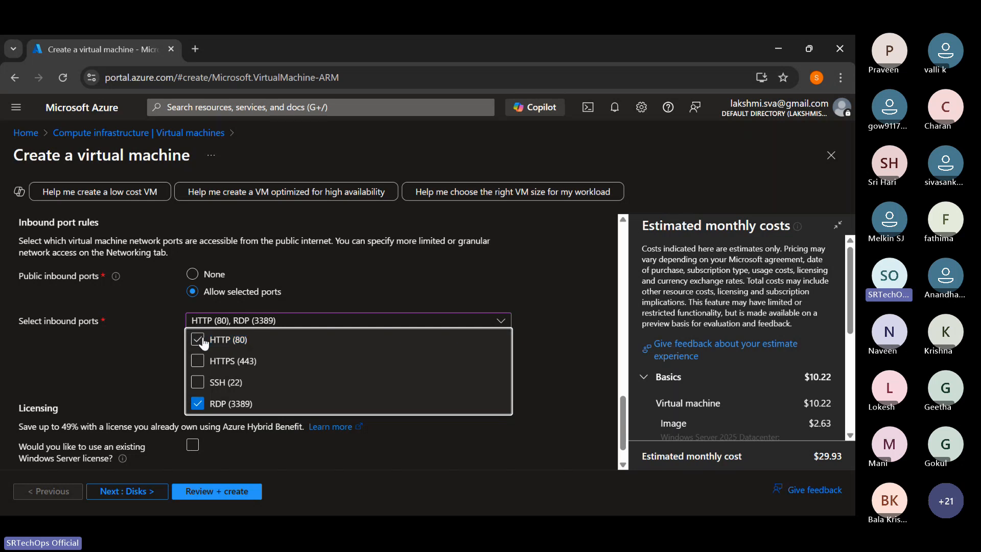
{"action": "left_click", "coordinate": [531, 461]}
{"action": "scroll", "coordinate": [529, 455], "scroll_direction": "up", "scroll_amount": 2}
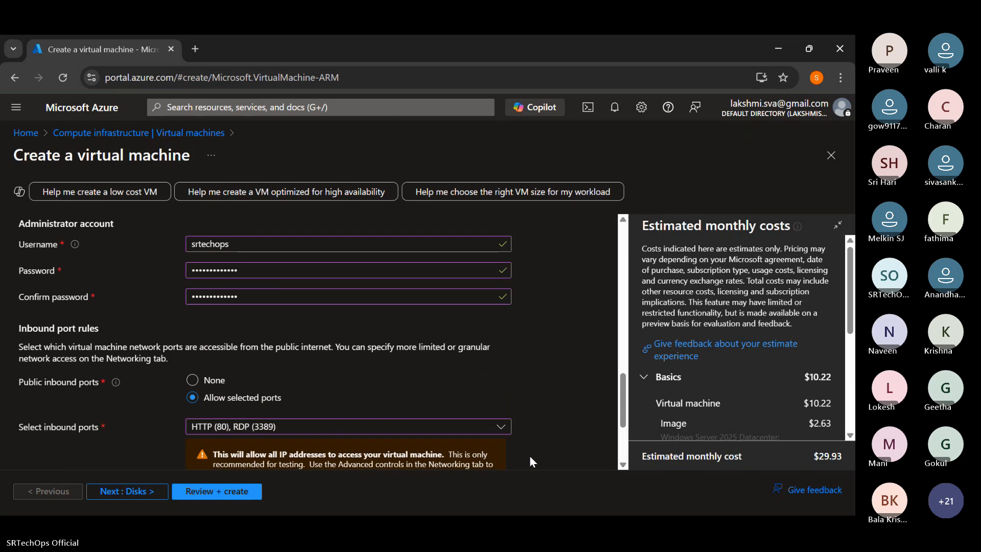
{"action": "scroll", "coordinate": [458, 412], "scroll_direction": "down", "scroll_amount": 3}
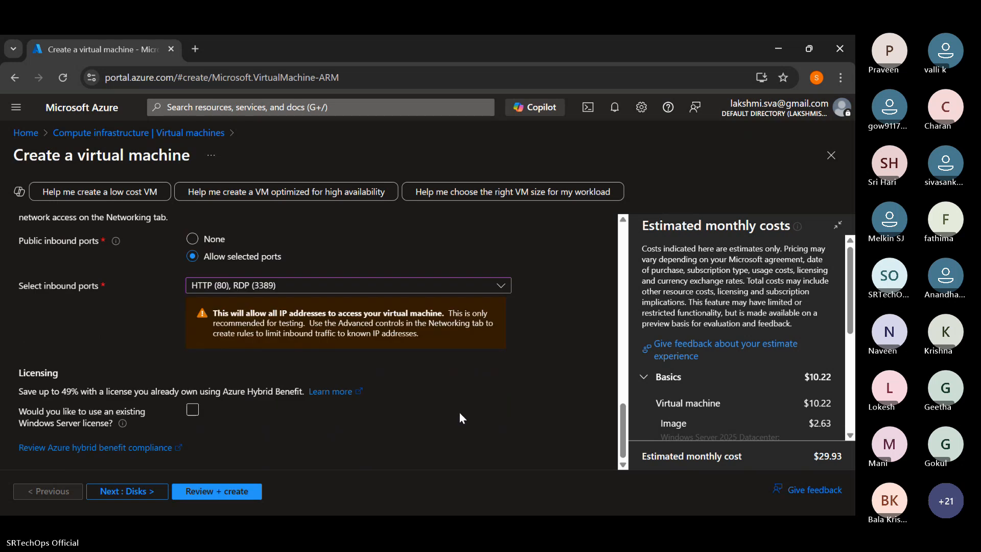
- Go to the disk settings and examine the available OS disk sizes without changing the image default
{"action": "left_click", "coordinate": [140, 492]}
{"action": "left_click", "coordinate": [141, 493]}
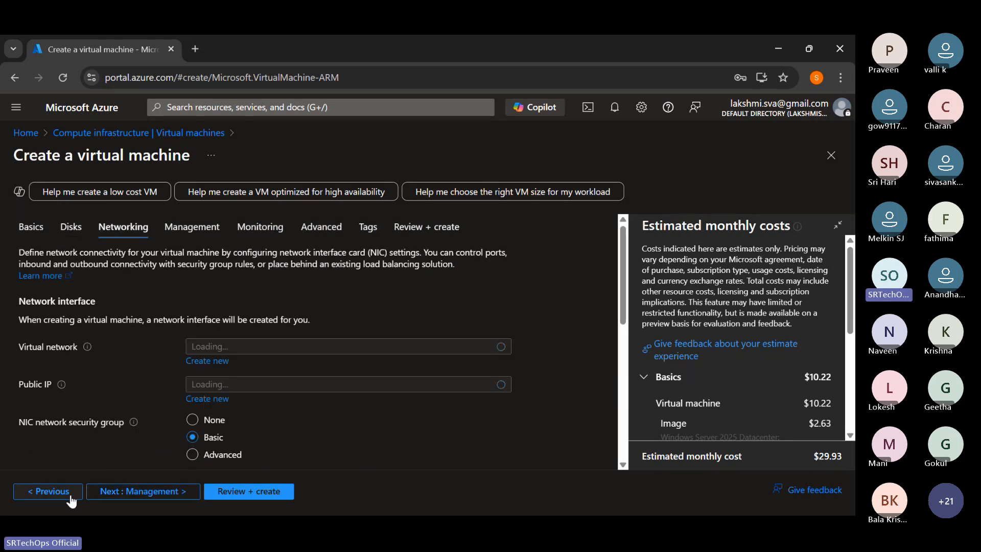
{"action": "left_click", "coordinate": [69, 493]}
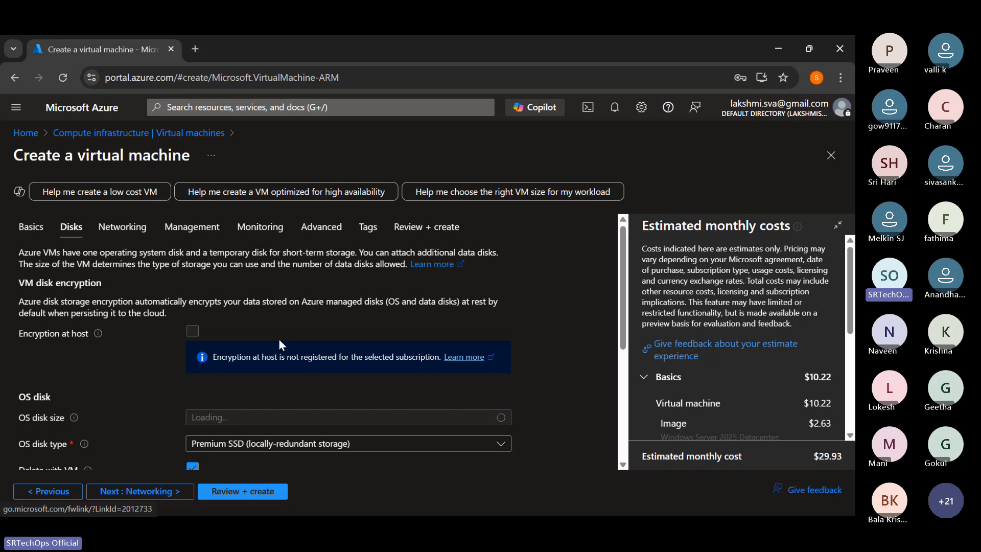
{"action": "scroll", "coordinate": [278, 339], "scroll_direction": "down", "scroll_amount": 1}
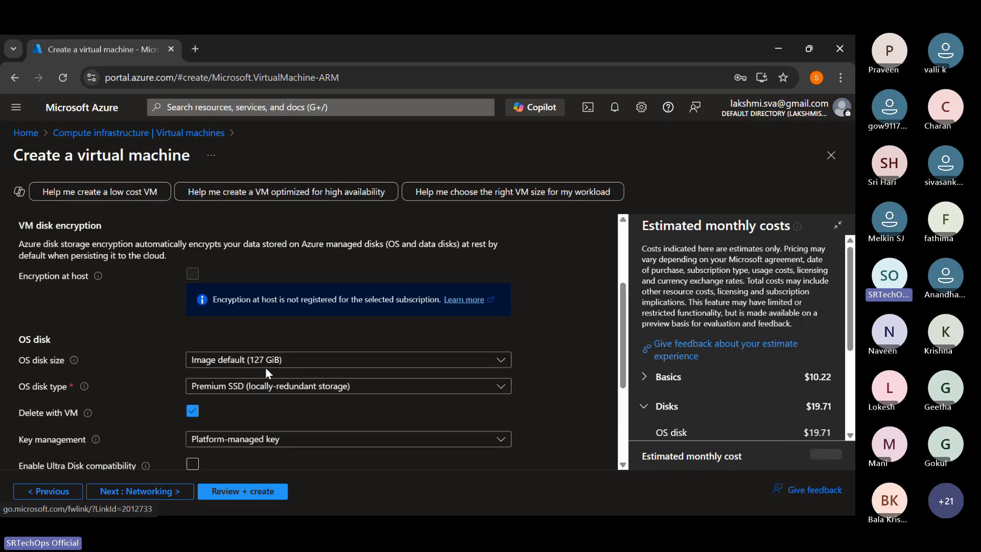
{"action": "left_click", "coordinate": [266, 369]}
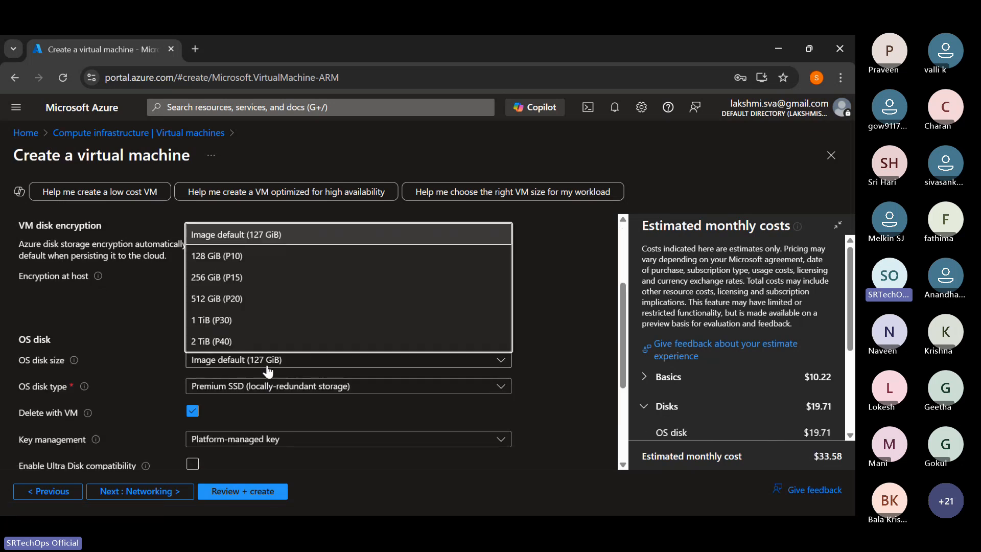
{"action": "left_click", "coordinate": [267, 367]}
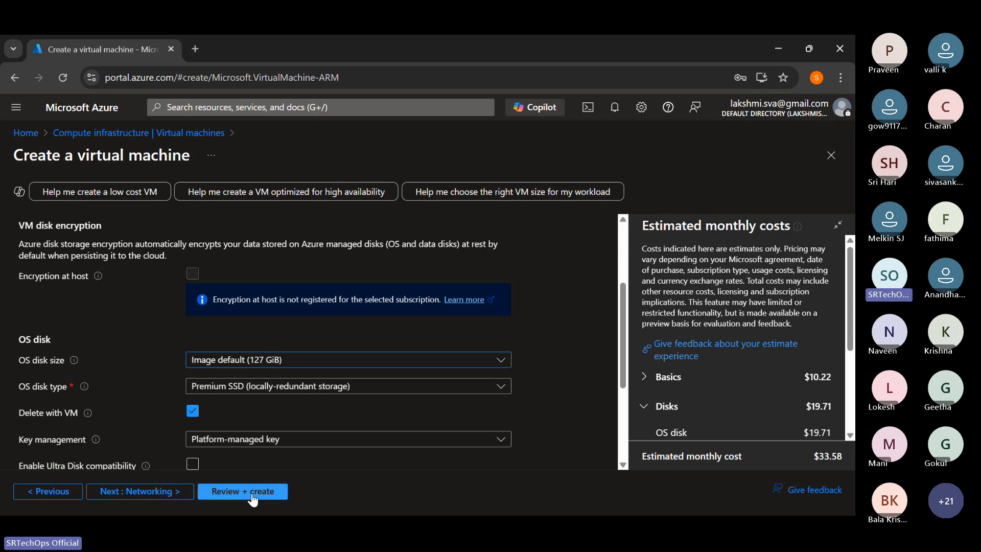
- Validate the virtual machine configuration and start its creation
{"action": "left_click", "coordinate": [252, 493]}
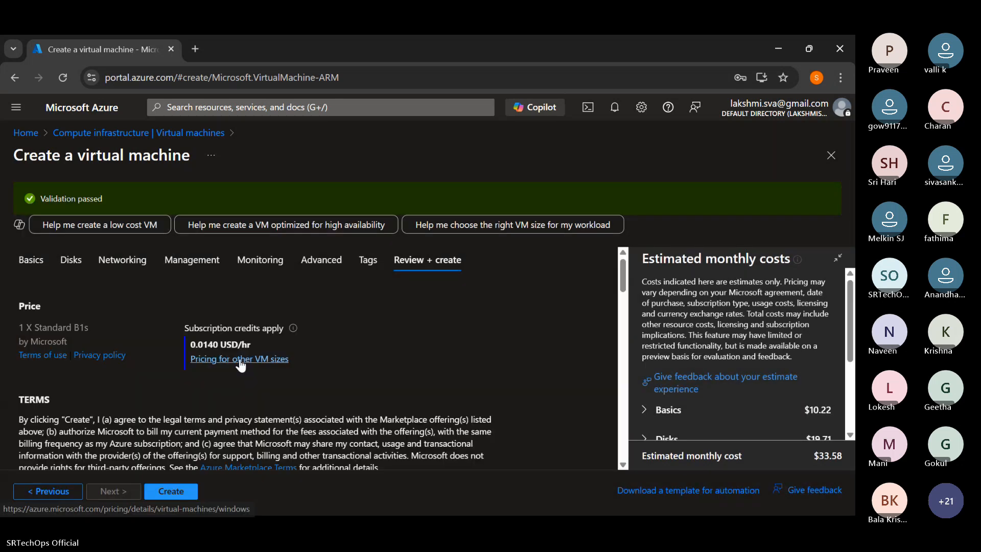
{"action": "left_click", "coordinate": [191, 498]}
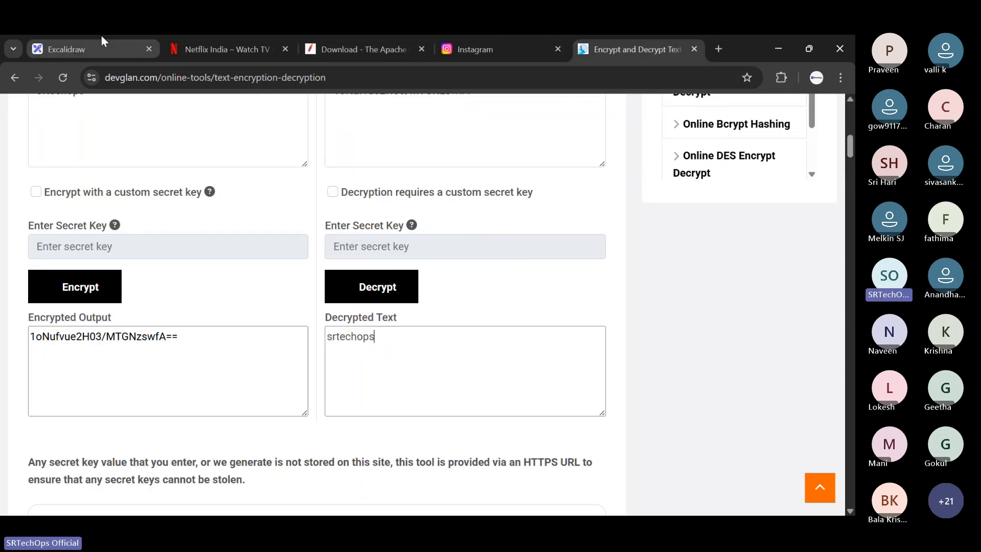
- Switch to the Excalidraw canvas and draw a tall red rectangle in the left part of the empty area
{"action": "left_click", "coordinate": [99, 42]}
{"action": "left_click", "coordinate": [348, 119]}
{"action": "left_click_drag", "start_coordinate": [166, 194], "coordinate": [304, 464]}
- Add the label "Windows Server VM" and centre it beneath the tall rectangle
{"action": "left_click", "coordinate": [508, 119]}
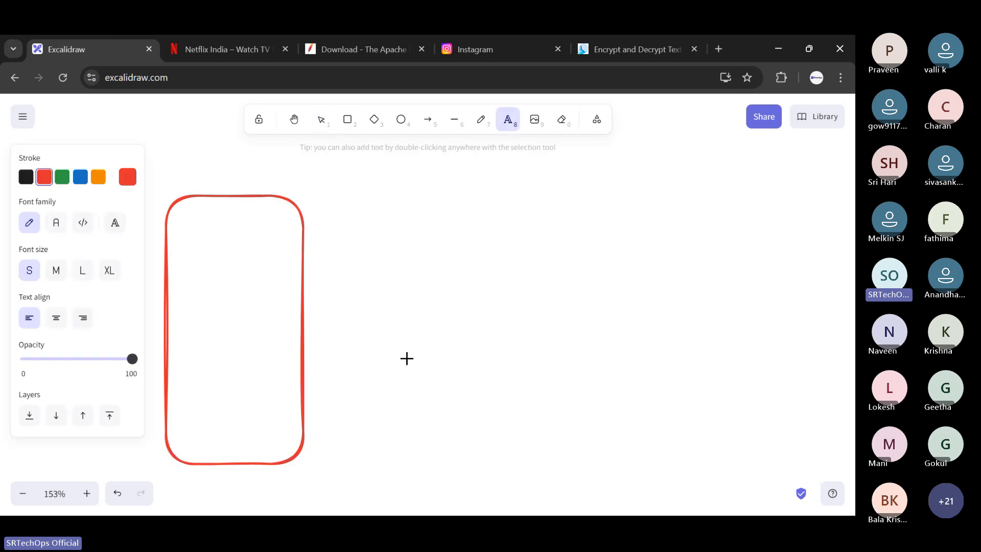
{"action": "left_click", "coordinate": [204, 482]}
{"action": "type", "text": "Window"}
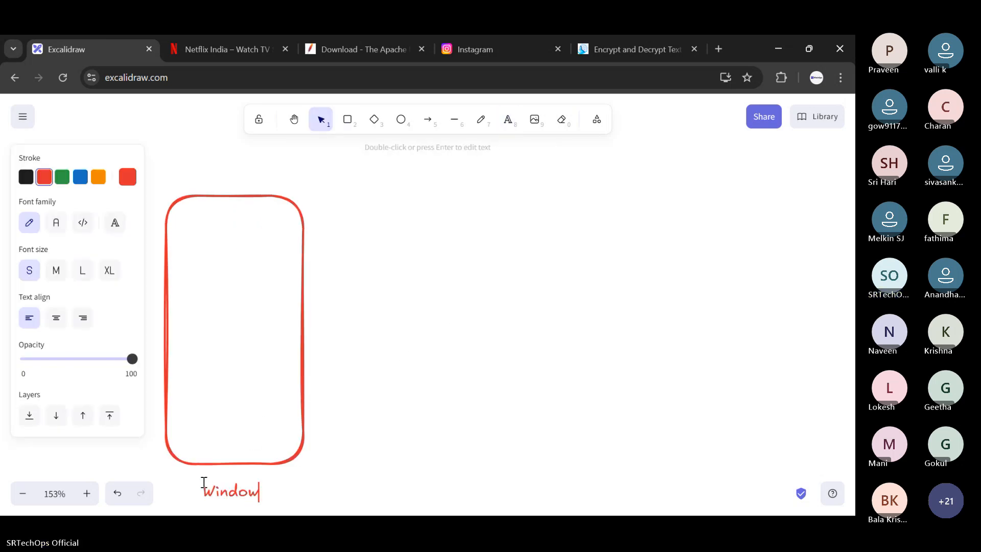
{"action": "type", "text": "s ServerVM"}
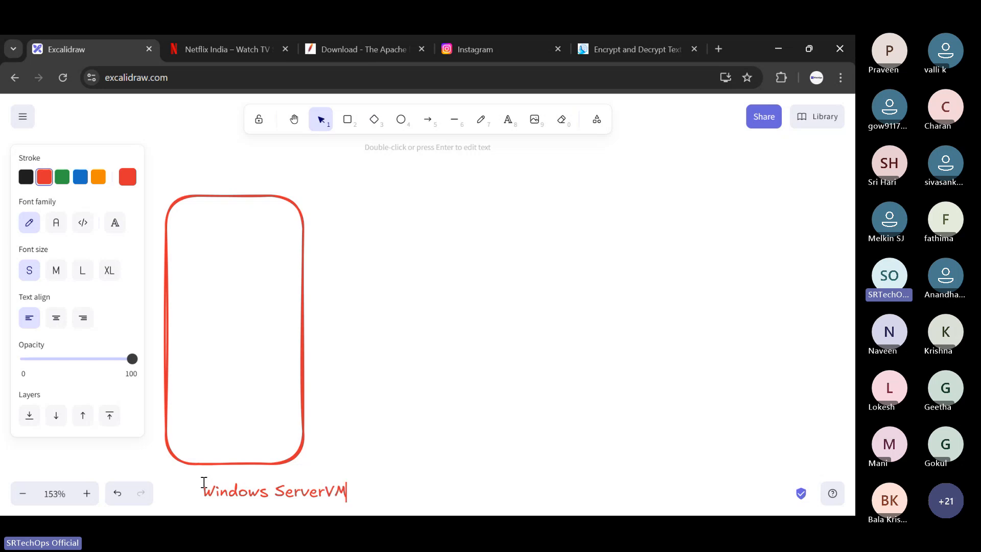
{"action": "key", "text": "Left"}
{"action": "key", "text": "Left"}
{"action": "key", "text": "Escape"}
{"action": "left_click", "coordinate": [410, 248]}
{"action": "left_click_drag", "start_coordinate": [323, 491], "coordinate": [286, 488]}
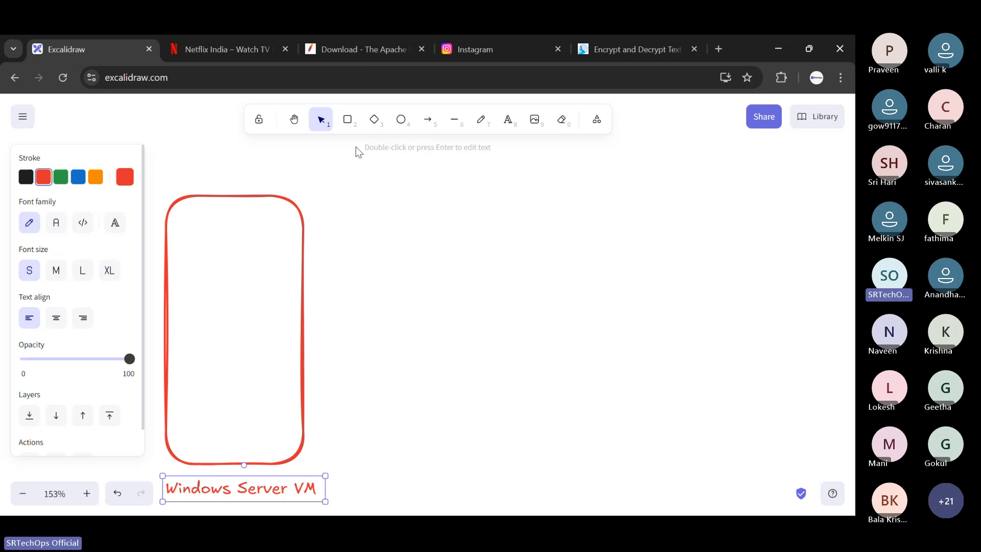
- Draw a roughly square box on the right side of the canvas and shift it slightly down and left
{"action": "left_click", "coordinate": [352, 128]}
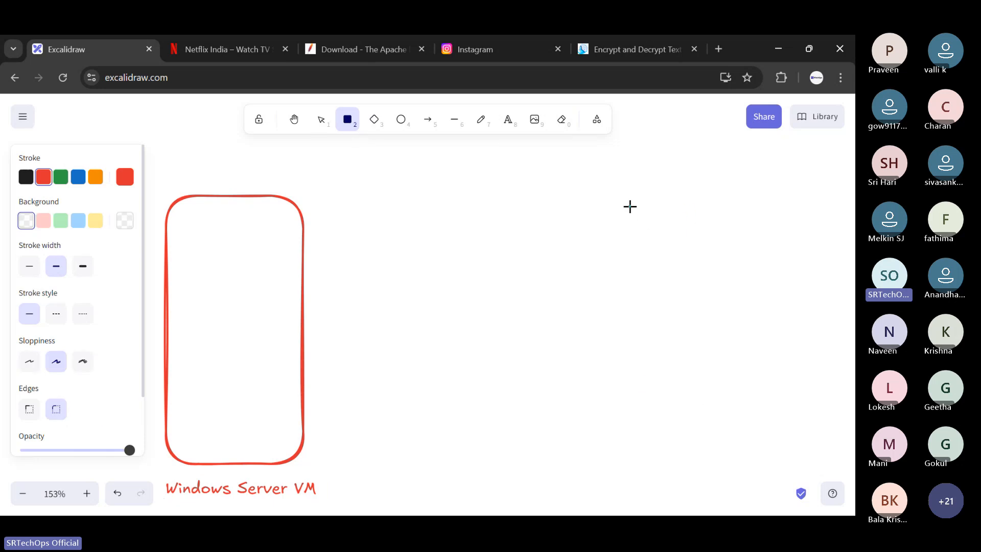
{"action": "mouse_move", "coordinate": [627, 204]}
{"action": "left_mouse_down"}
{"action": "mouse_move", "coordinate": [752, 374]}
{"action": "mouse_move", "coordinate": [777, 350]}
{"action": "left_mouse_up"}
{"action": "left_click_drag", "start_coordinate": [741, 315], "coordinate": [709, 346]}
- Add the text "windows OS" in the lower part of the square box
{"action": "double_click", "coordinate": [655, 186]}
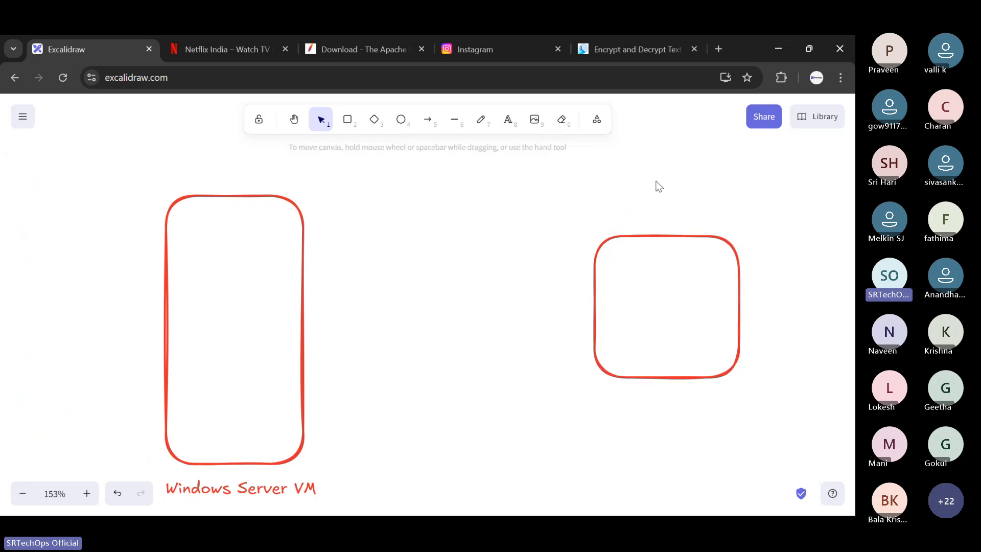
{"action": "type", "text": "wndow"}
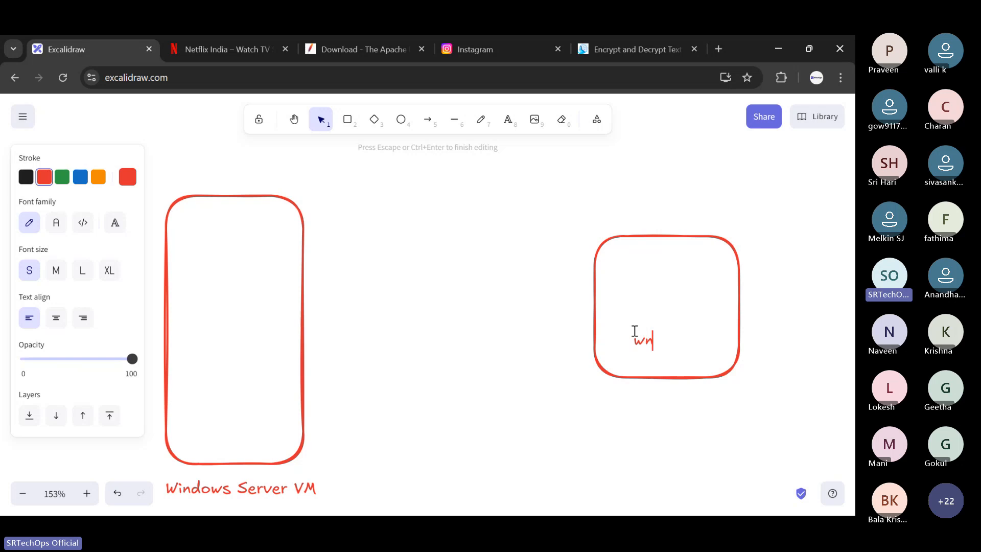
{"action": "key", "text": "BackSpace"}
{"action": "key", "text": "BackSpace"}
{"action": "key", "text": "BackSpace"}
{"action": "key", "text": "BackSpace"}
{"action": "type", "text": "indows OS"}
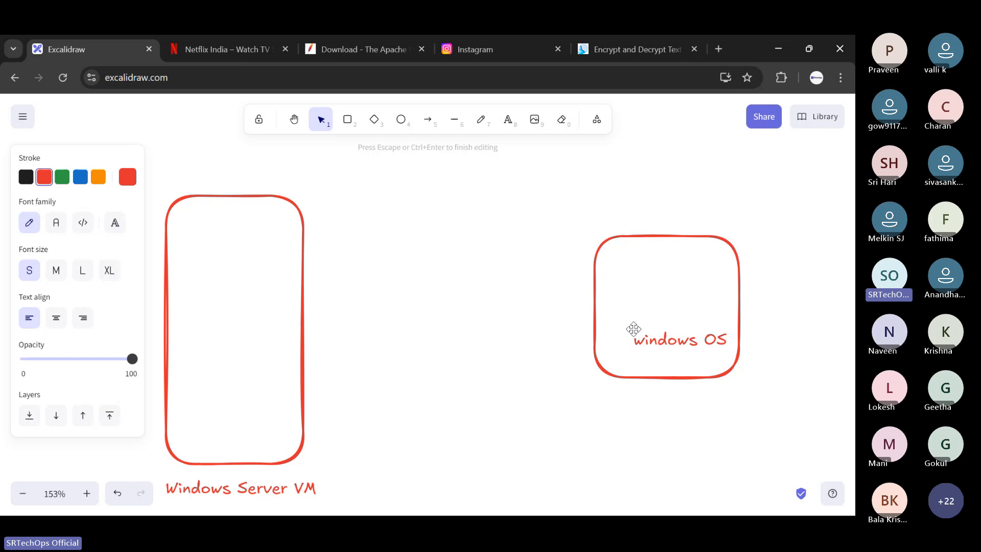
{"action": "left_click", "coordinate": [513, 227]}
- Draw an arrow from the left edge of the windows OS box into the Windows Server VM rectangle
{"action": "left_click", "coordinate": [429, 121]}
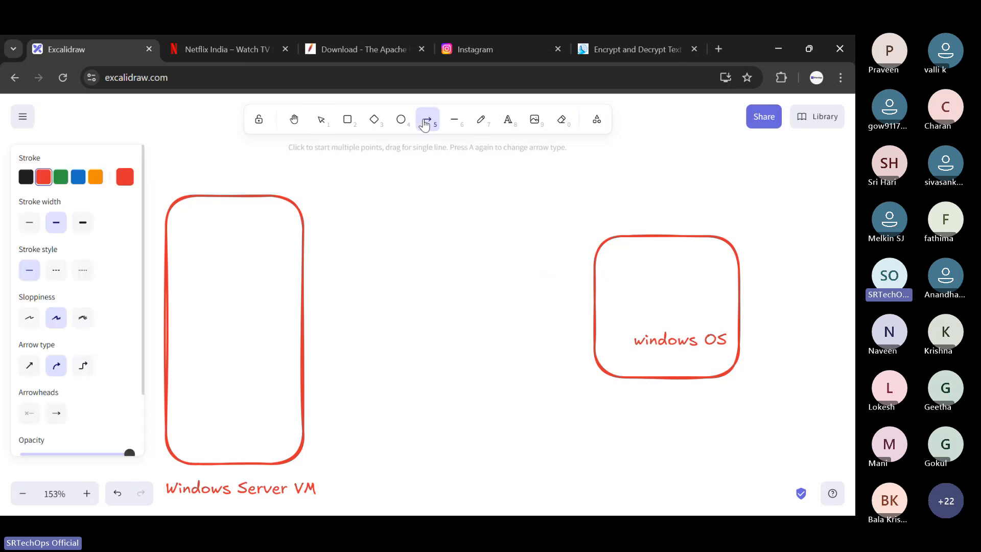
{"action": "left_click_drag", "start_coordinate": [591, 296], "coordinate": [265, 295]}
{"action": "left_click", "coordinate": [480, 181]}
- Add the label "RDP" and position it above the middle of the arrow
{"action": "left_click", "coordinate": [508, 121]}
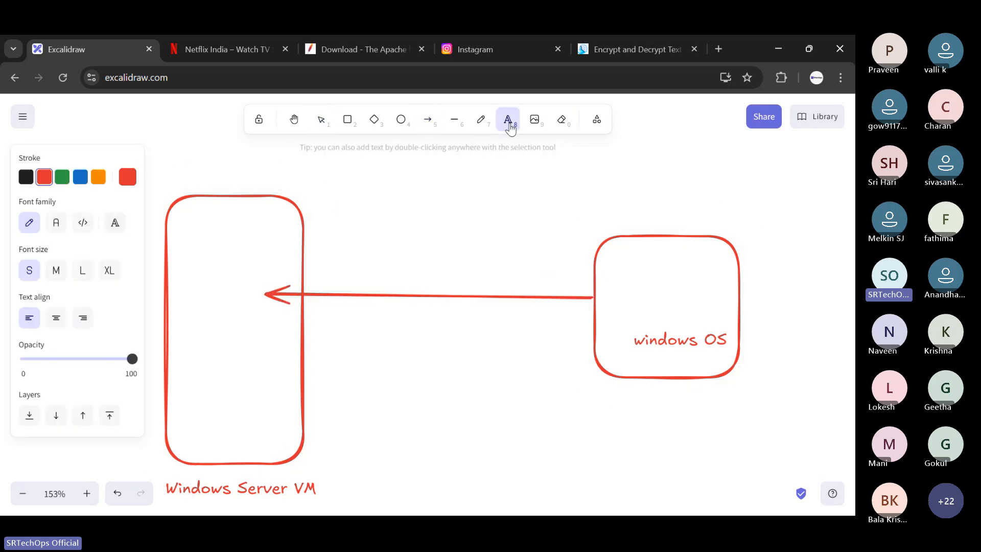
{"action": "left_click", "coordinate": [421, 260]}
{"action": "type", "text": "RDS"}
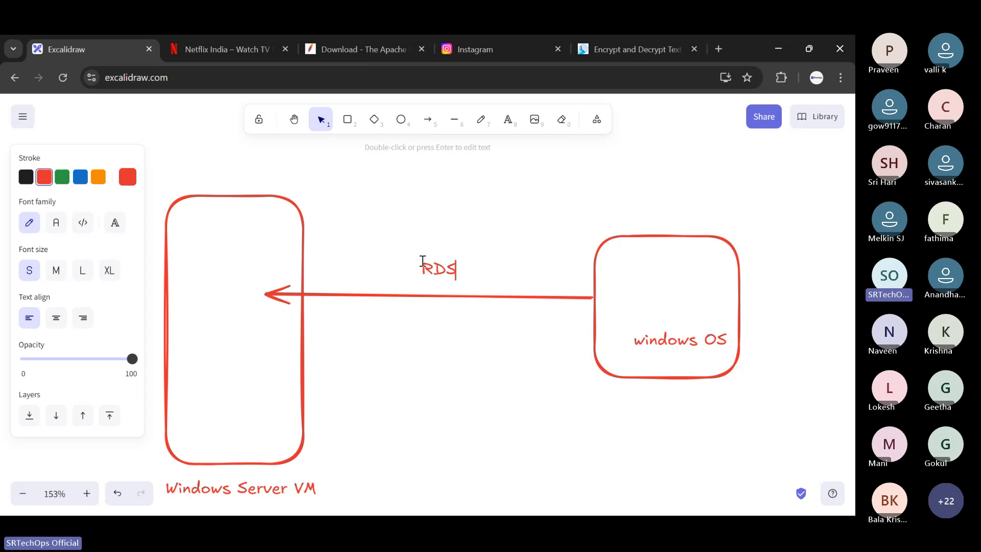
{"action": "key", "text": "BackSpace"}
{"action": "type", "text": "P"}
{"action": "key", "text": "Escape"}
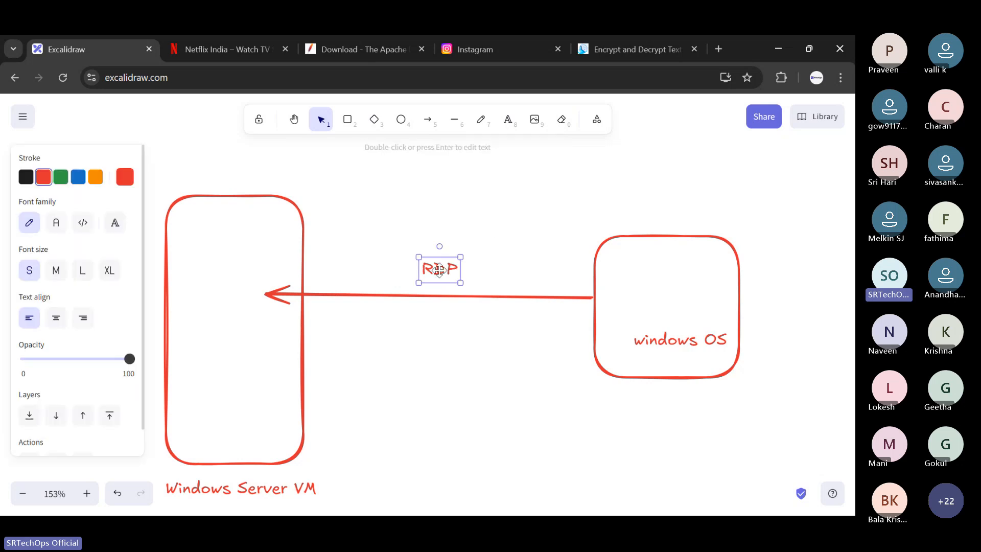
{"action": "left_click_drag", "start_coordinate": [439, 268], "coordinate": [462, 257]}
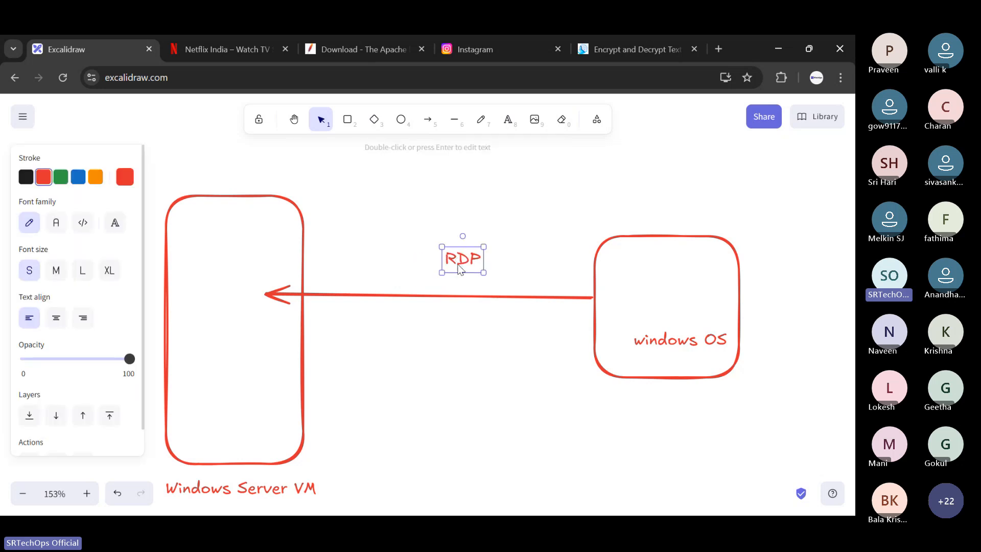
{"action": "left_click", "coordinate": [422, 228]}
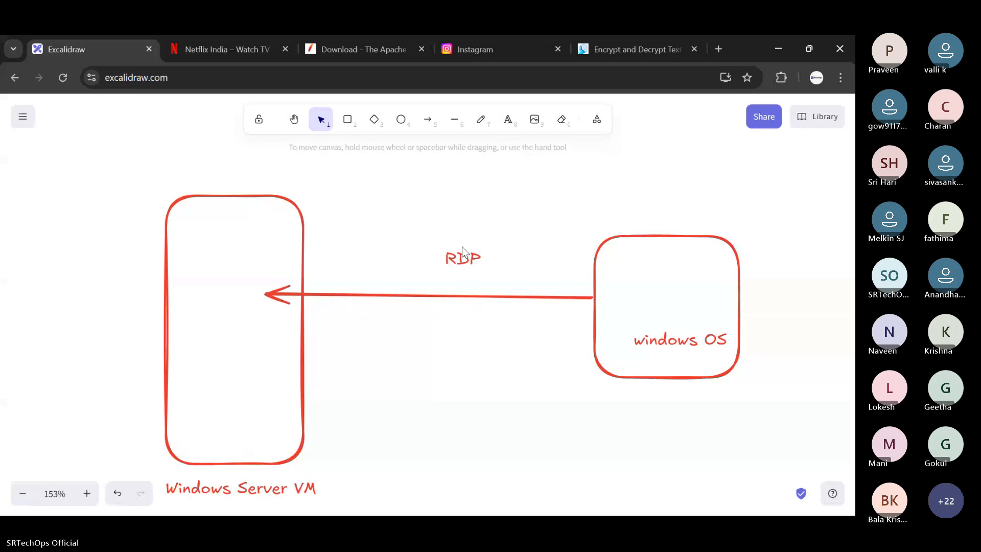
- Draw a small rounded rectangle inside the windows OS box, above its text
{"action": "left_click", "coordinate": [500, 128]}
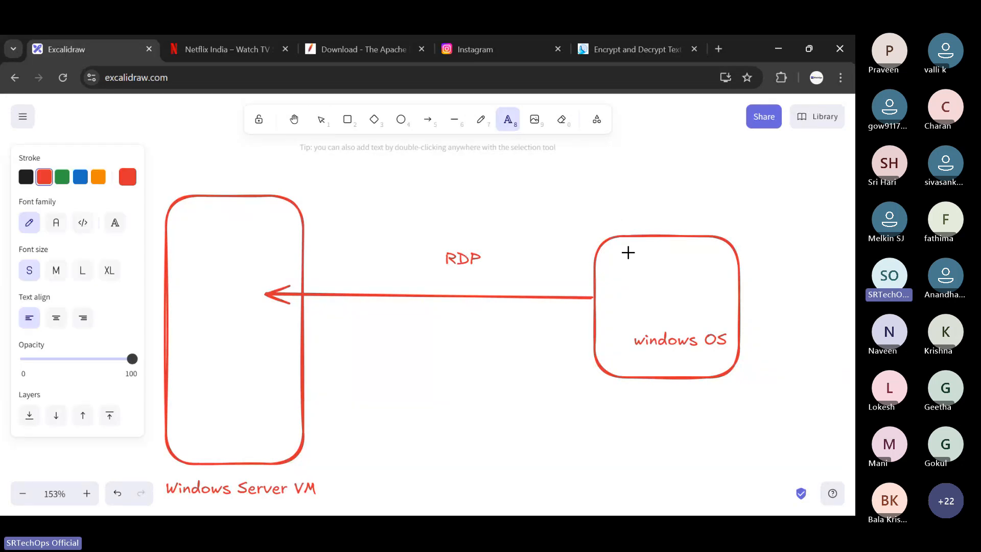
{"action": "left_click", "coordinate": [628, 253]}
{"action": "left_click", "coordinate": [347, 119]}
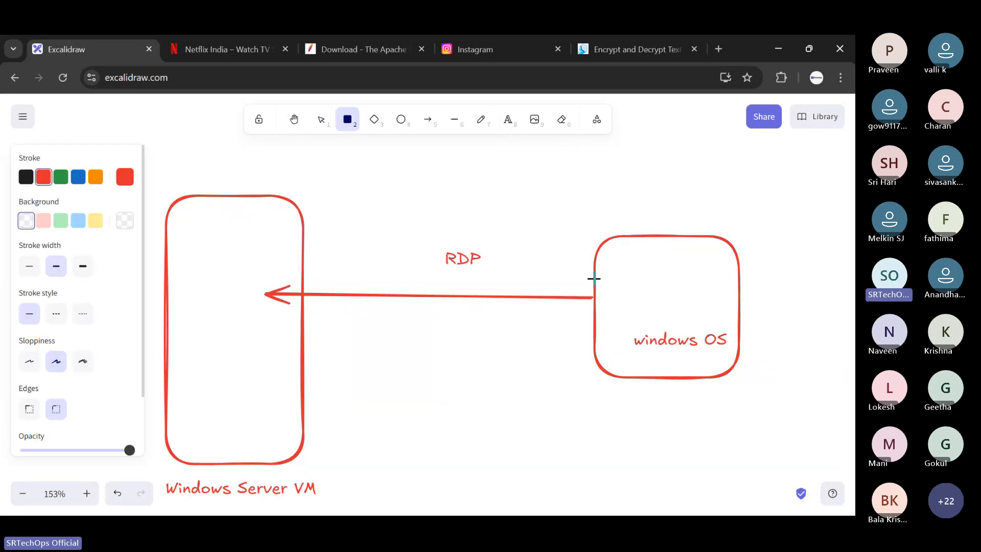
{"action": "left_click_drag", "start_coordinate": [623, 258], "coordinate": [700, 311]}
- Label the small inner rectangle "rdp client"
{"action": "left_click", "coordinate": [506, 122]}
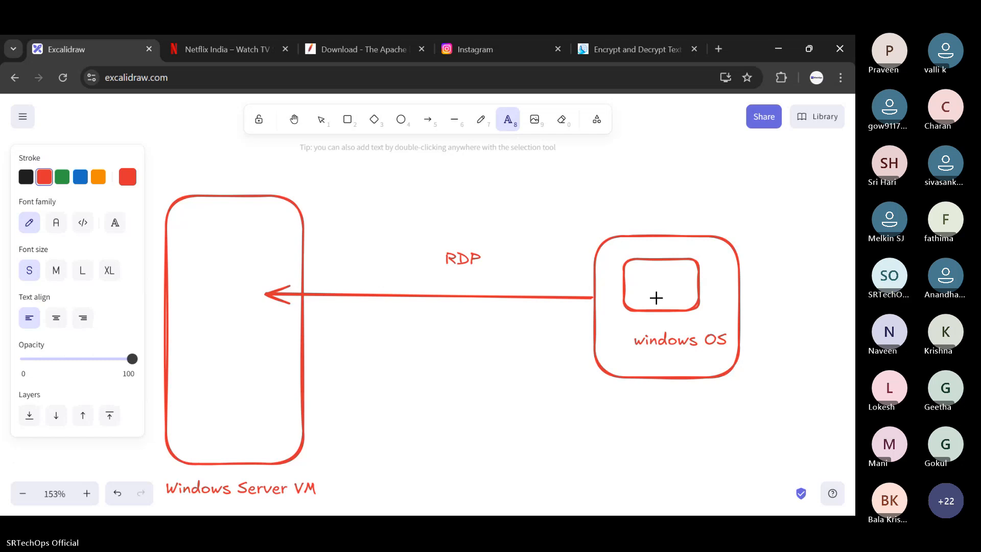
{"action": "left_click", "coordinate": [642, 285]}
{"action": "type", "text": "rdp client"}
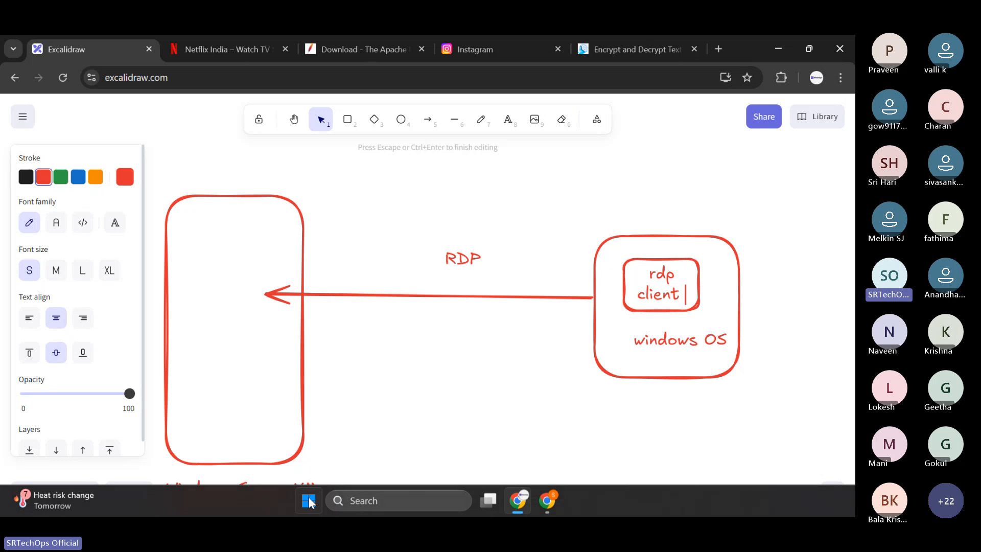
- Find "rdp" in the Windows search, launch Remote Desktop Connection and move its window to the middle of the diagram
{"action": "left_click", "coordinate": [309, 498]}
{"action": "type", "text": "rdp"}
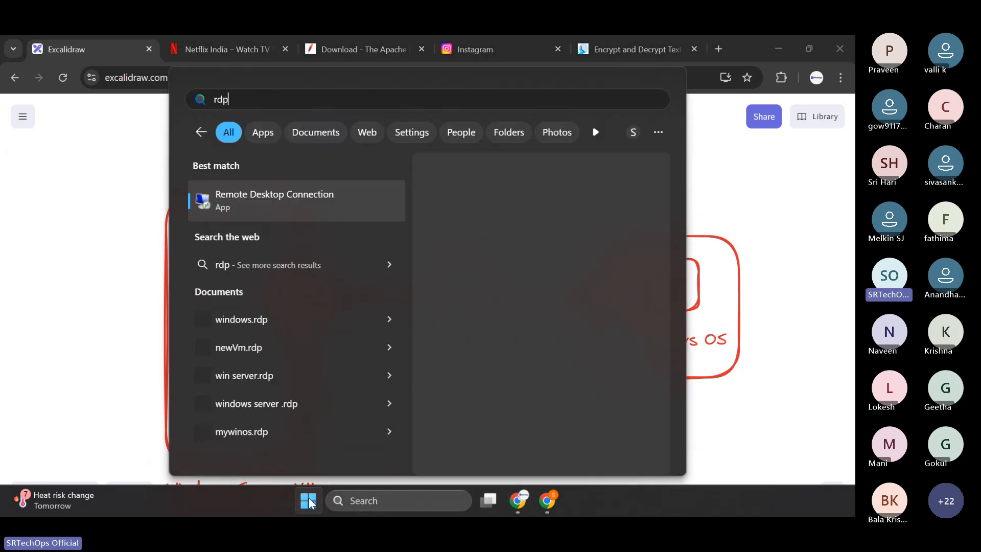
{"action": "left_click", "coordinate": [295, 195]}
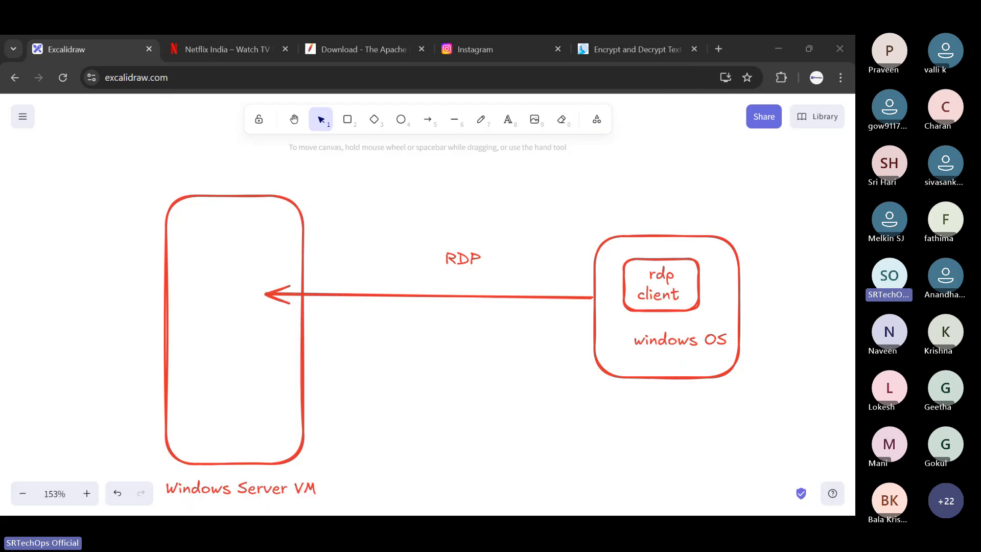
{"action": "left_click", "coordinate": [801, 231]}
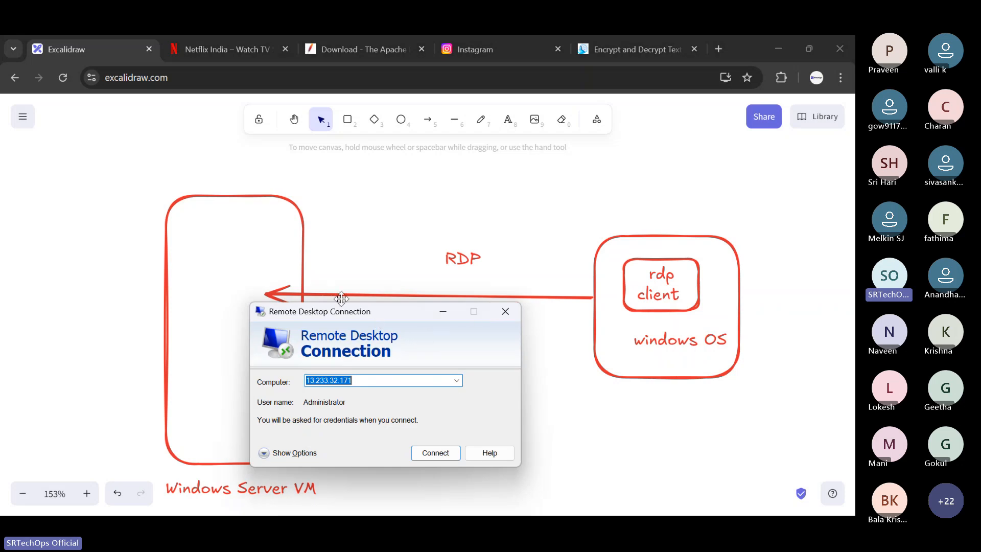
{"action": "left_click_drag", "start_coordinate": [376, 311], "coordinate": [456, 247]}
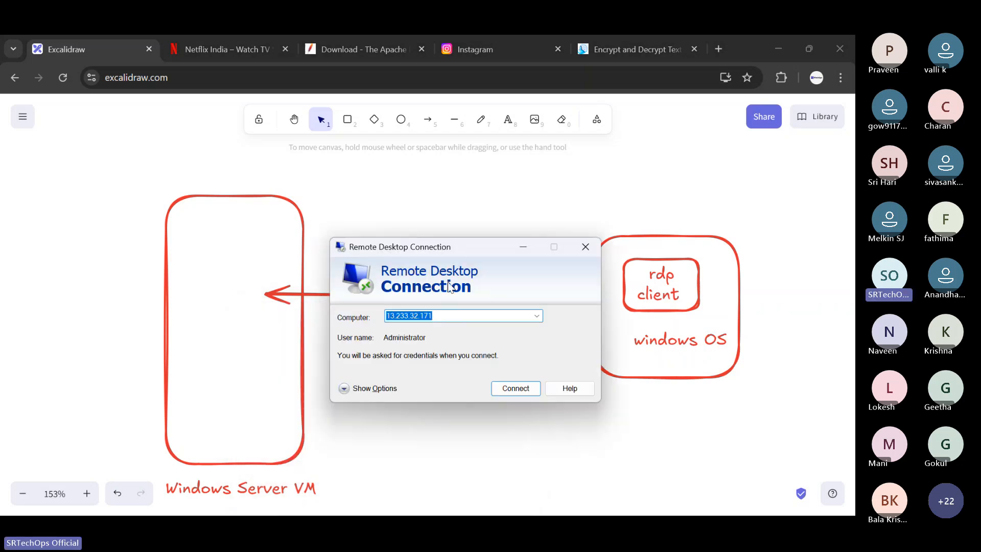
- Switch to the Azure portal to check the VM deployment's progress, and examine the Computer address field in Remote Desktop Connection
{"action": "left_click", "coordinate": [540, 502]}
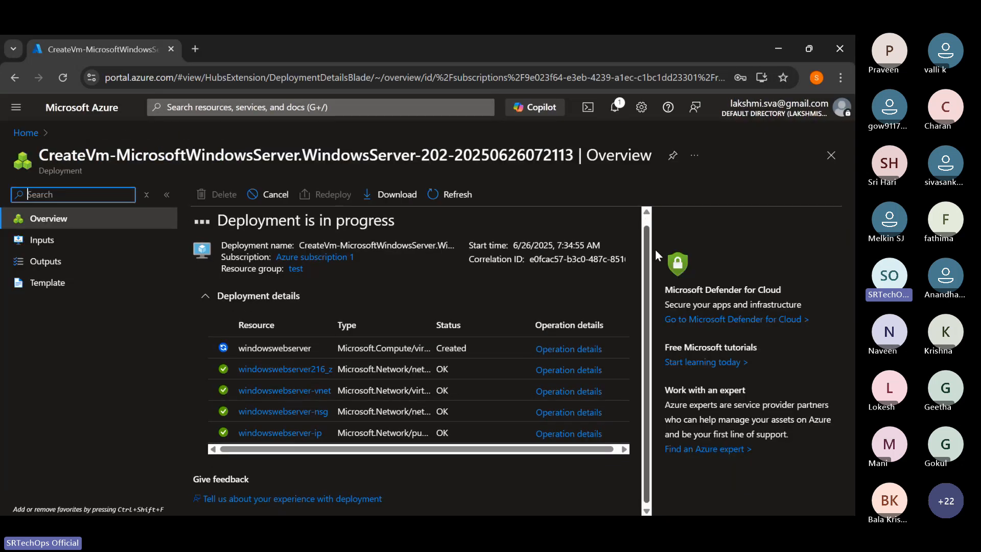
{"action": "scroll", "coordinate": [431, 258], "scroll_direction": "down", "scroll_amount": 1}
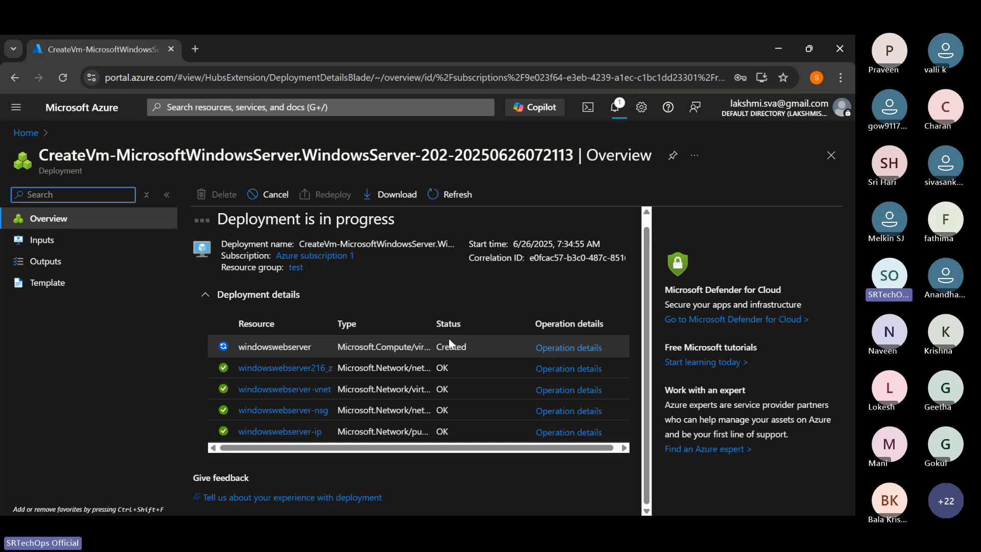
{"action": "key", "text": "alt+Tab"}
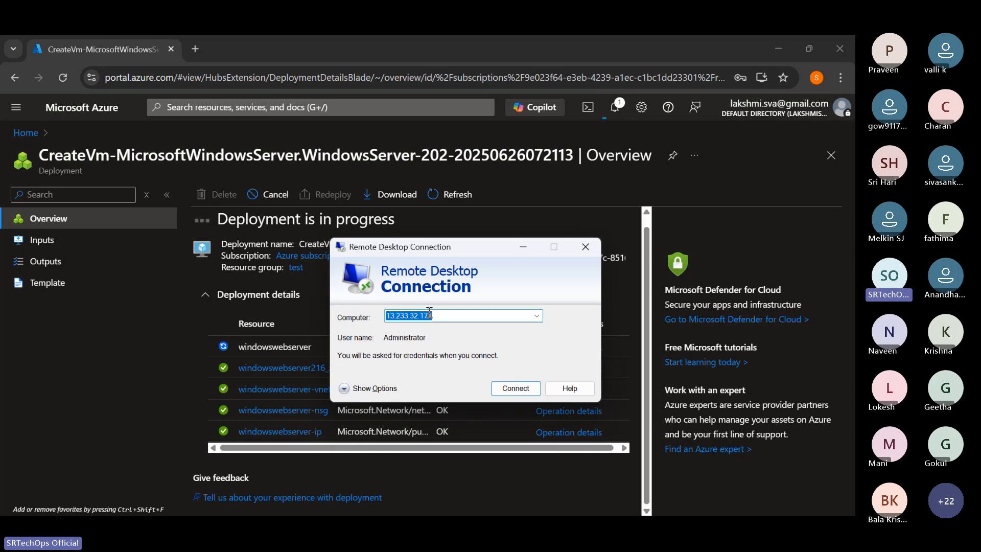
{"action": "left_click_drag", "start_coordinate": [449, 314], "coordinate": [384, 318]}
{"action": "left_click", "coordinate": [148, 343]}
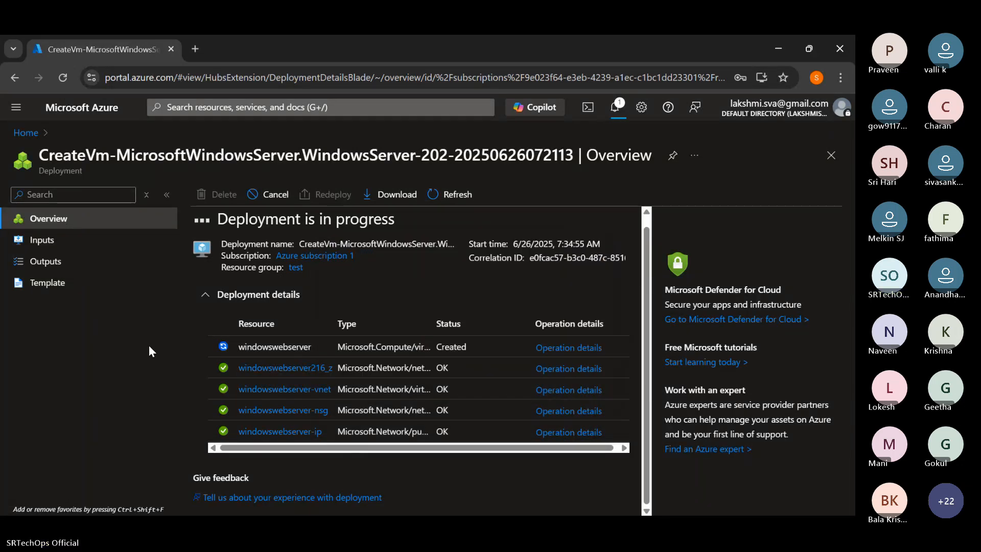
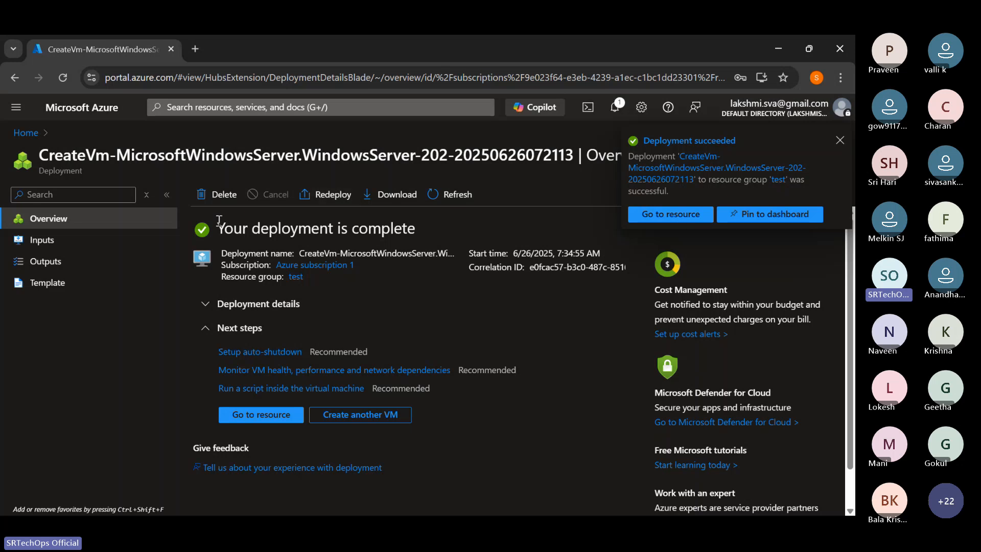
- Go to the newly deployed windowswebserver resource and check its agent status troubleshooting and overview details
{"action": "left_click_drag", "start_coordinate": [219, 220], "coordinate": [416, 228]}
{"action": "left_click", "coordinate": [661, 214]}
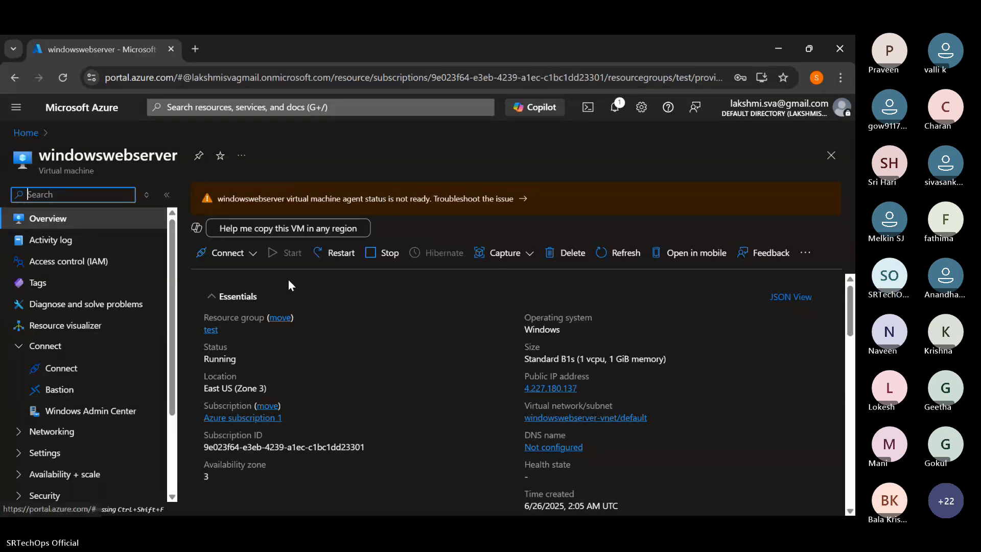
{"action": "left_click", "coordinate": [256, 255]}
{"action": "left_click", "coordinate": [501, 198]}
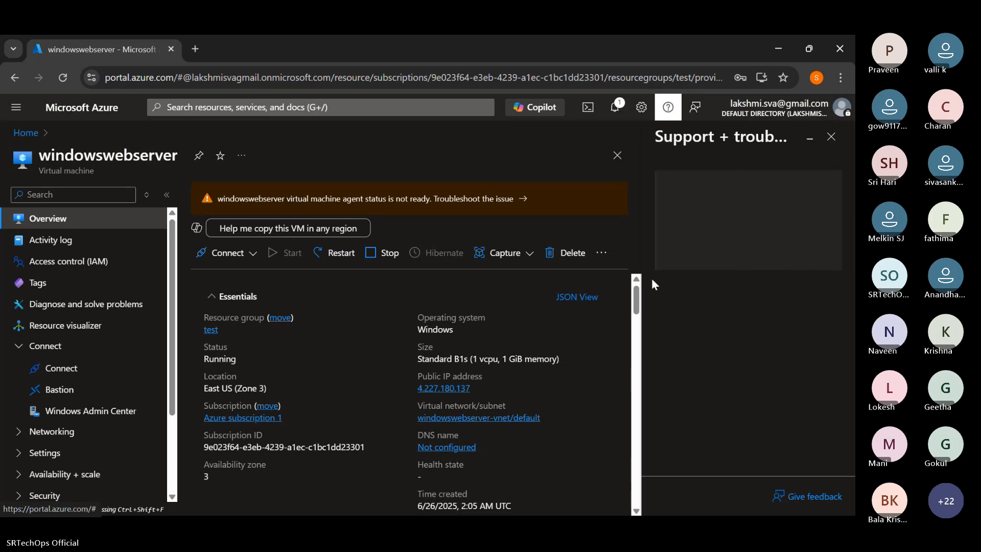
{"action": "left_click", "coordinate": [831, 136]}
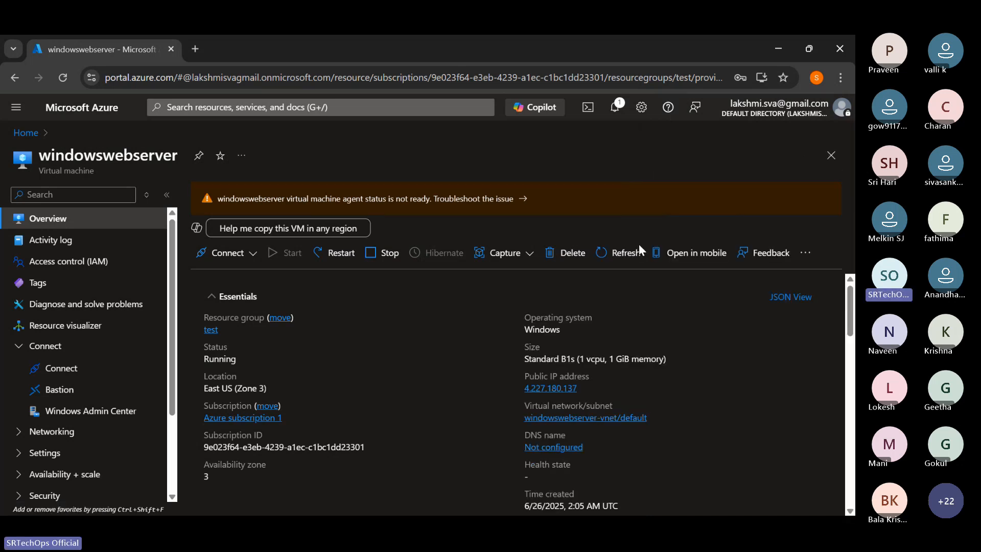
{"action": "scroll", "coordinate": [449, 316], "scroll_direction": "down", "scroll_amount": 6}
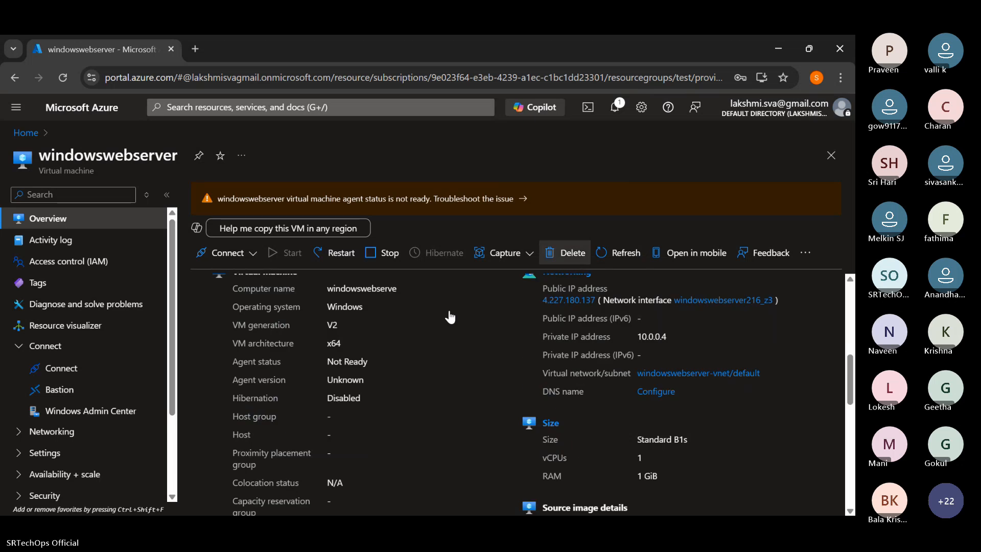
{"action": "scroll", "coordinate": [369, 335], "scroll_direction": "up", "scroll_amount": 6}
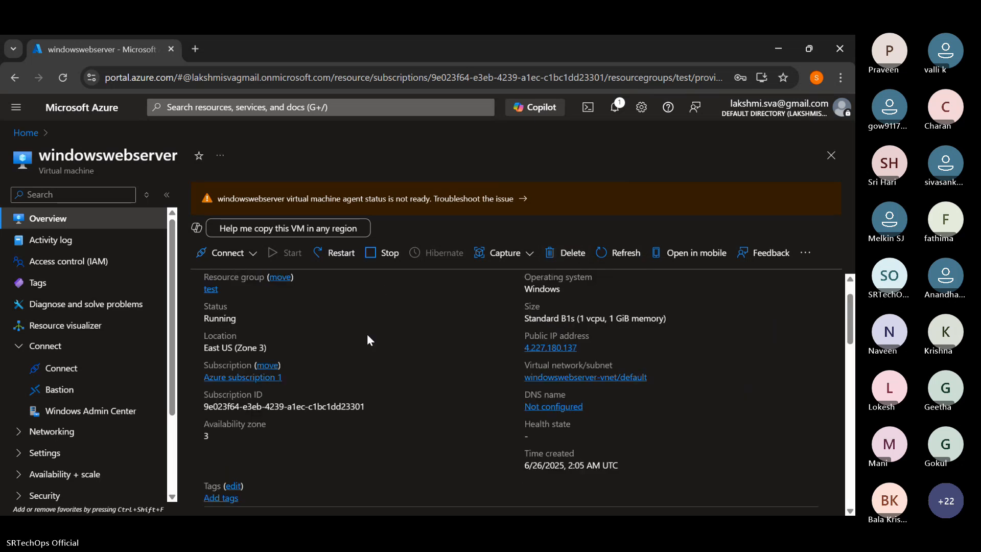
- Copy the public IP address from the VM's Connect page and start a Remote Desktop connection to 4.227.180.137
{"action": "left_click", "coordinate": [236, 257]}
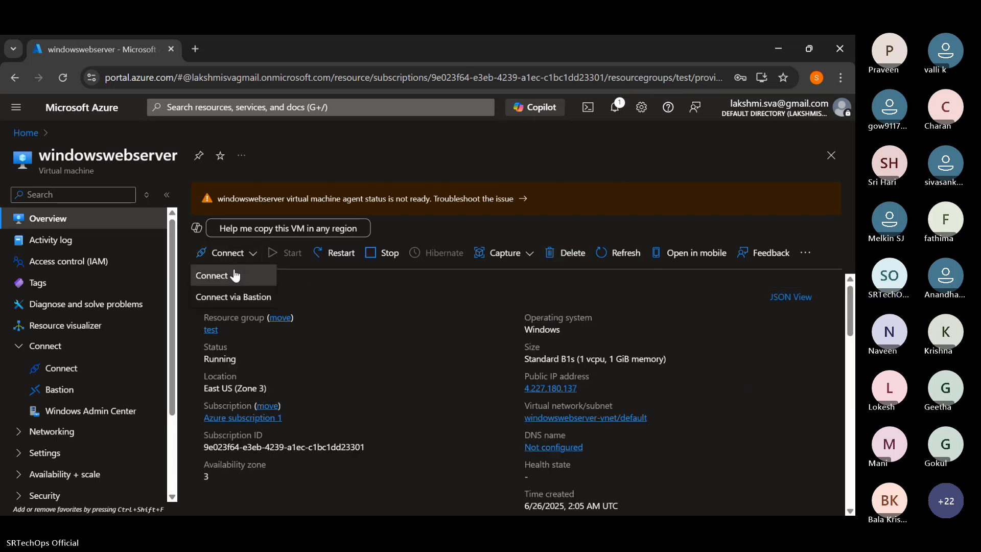
{"action": "left_click", "coordinate": [234, 274]}
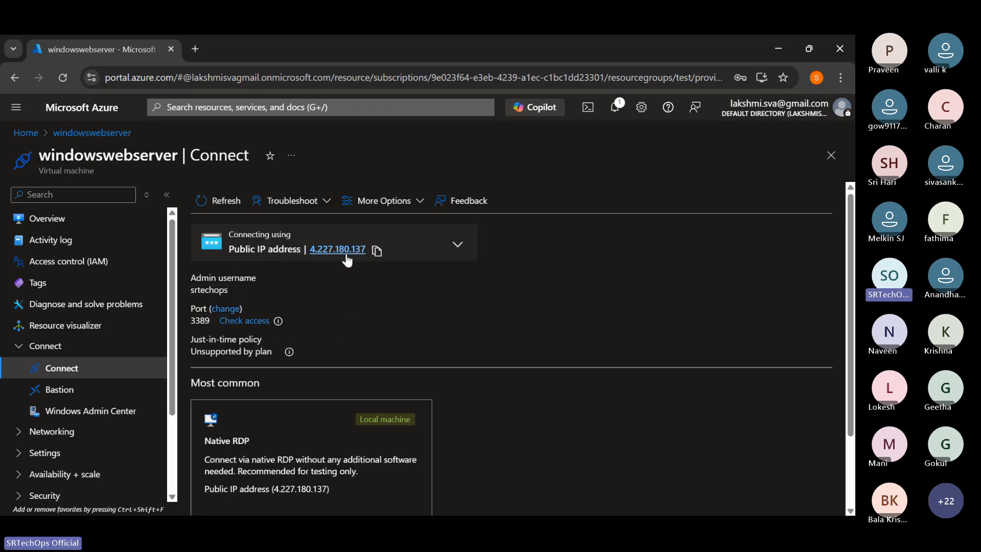
{"action": "left_click", "coordinate": [376, 250]}
{"action": "mouse_move", "coordinate": [514, 509]}
{"action": "left_click", "coordinate": [562, 499]}
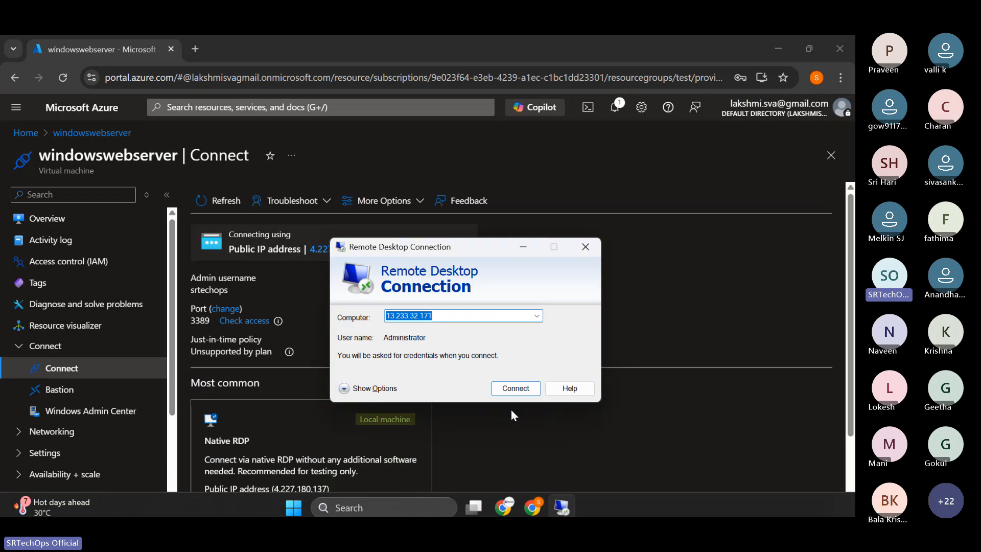
{"action": "left_click", "coordinate": [317, 310]}
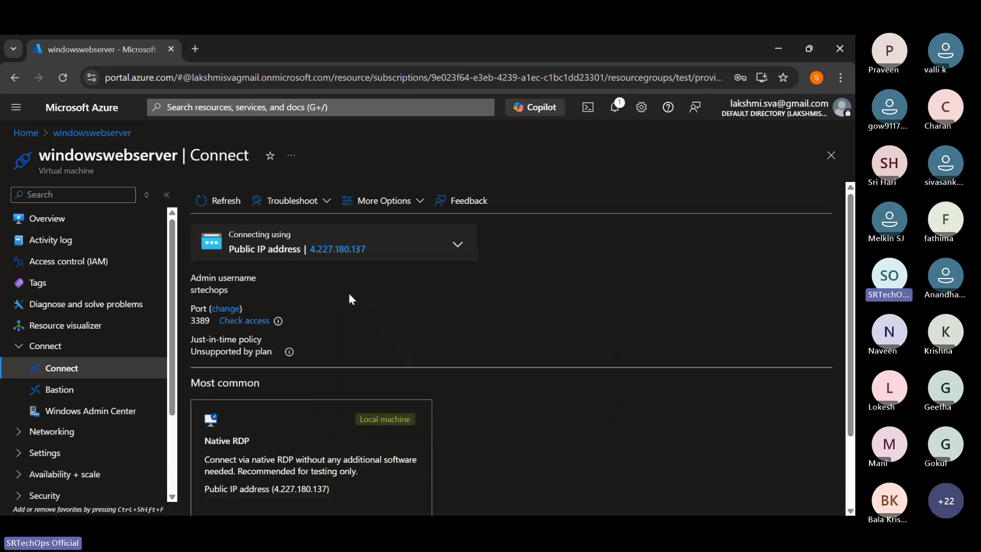
{"action": "key", "text": "alt+Tab"}
{"action": "left_click", "coordinate": [531, 388]}
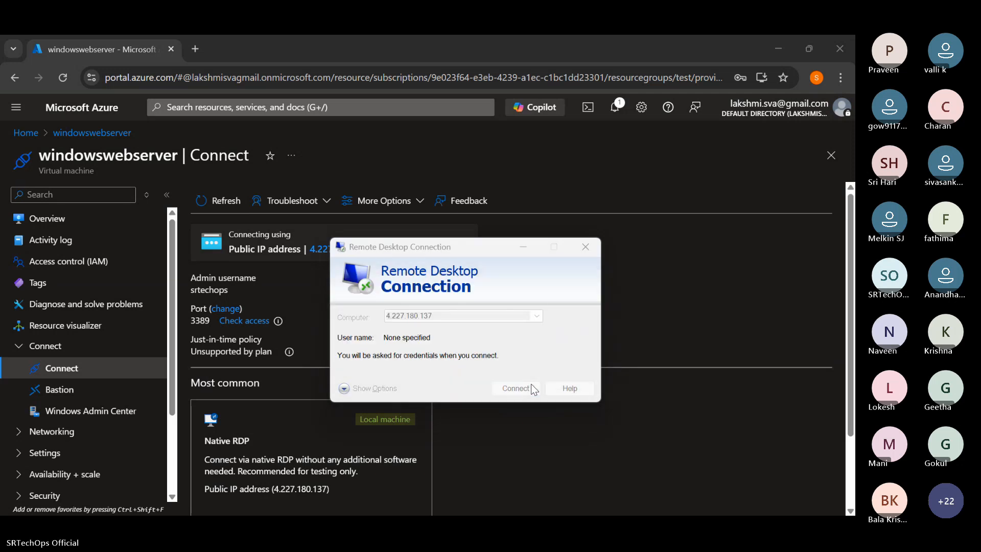
- Copy the admin username from the VM's Connect page and enter srtechops as the remote session's user name
{"action": "left_click", "coordinate": [271, 305]}
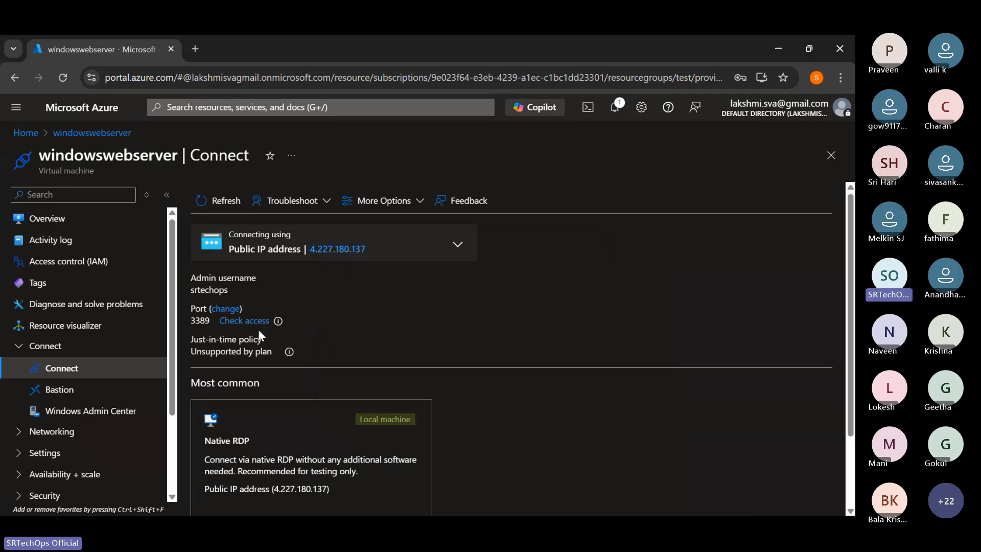
{"action": "left_click_drag", "start_coordinate": [206, 294], "coordinate": [210, 294]}
{"action": "left_click", "coordinate": [238, 291]}
{"action": "key", "text": "alt+Tab"}
{"action": "key", "text": "ctrl+v"}
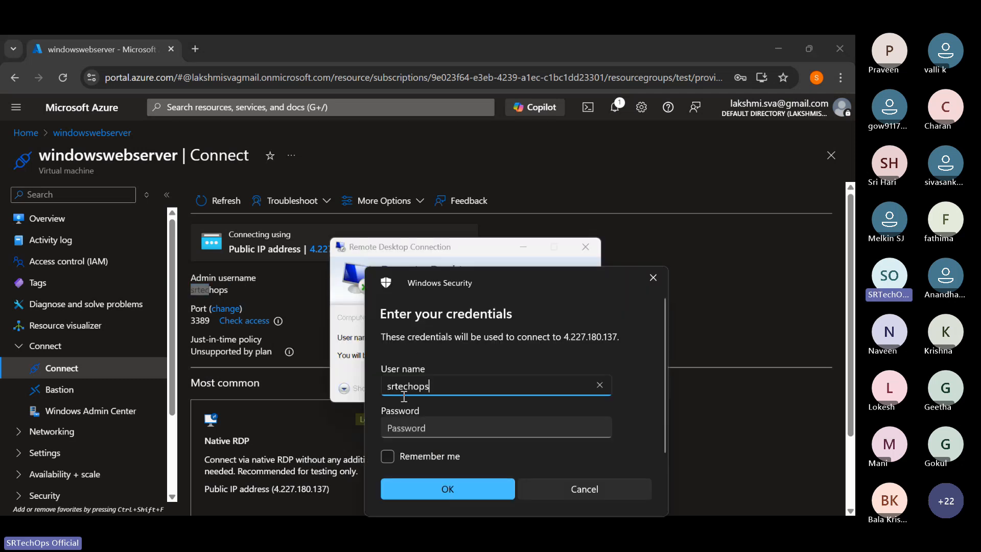
- Try to sign in to the remote session with the account password
{"action": "left_click", "coordinate": [400, 428]}
{"action": "type", "text": "•••••••••••"}
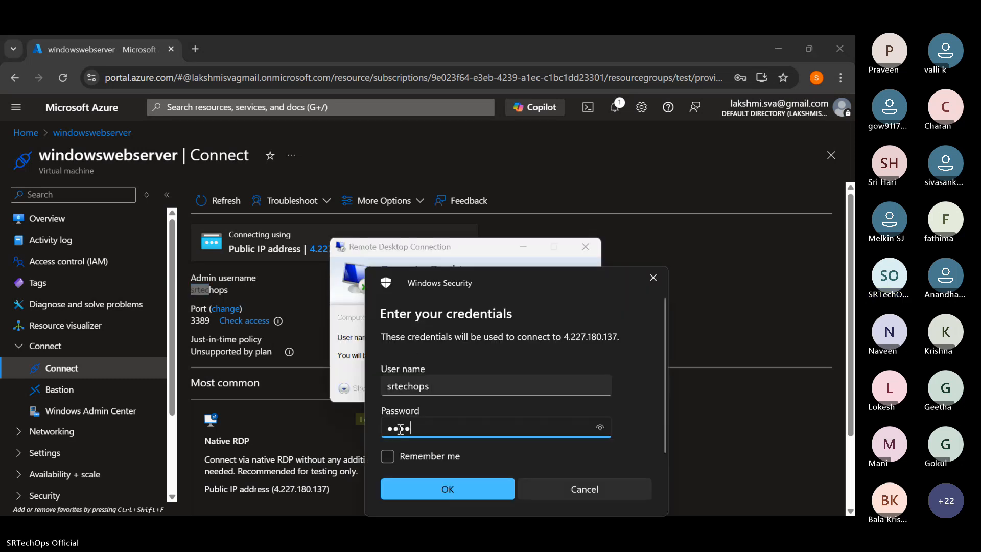
{"action": "key", "text": "ctrl+a"}
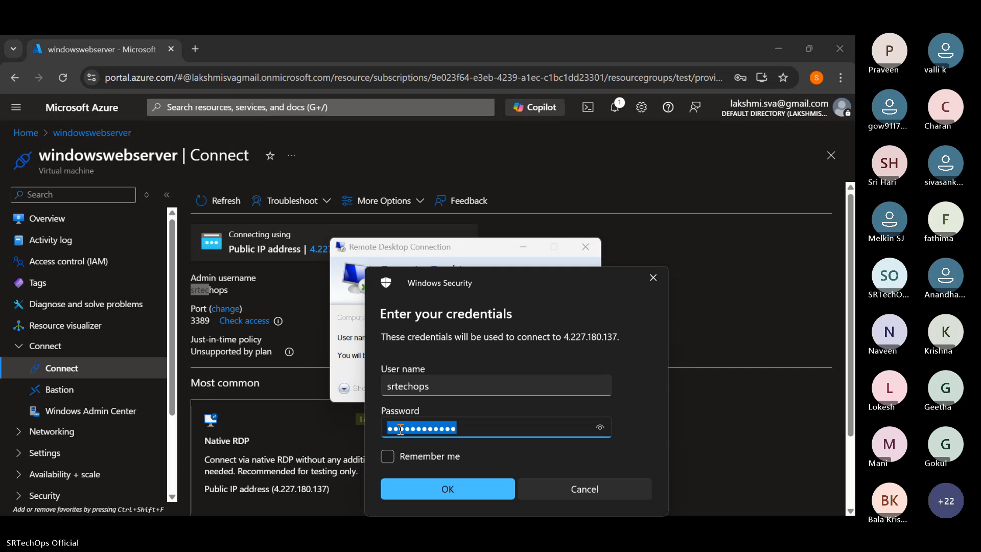
{"action": "type", "text": "•••••••••••••"}
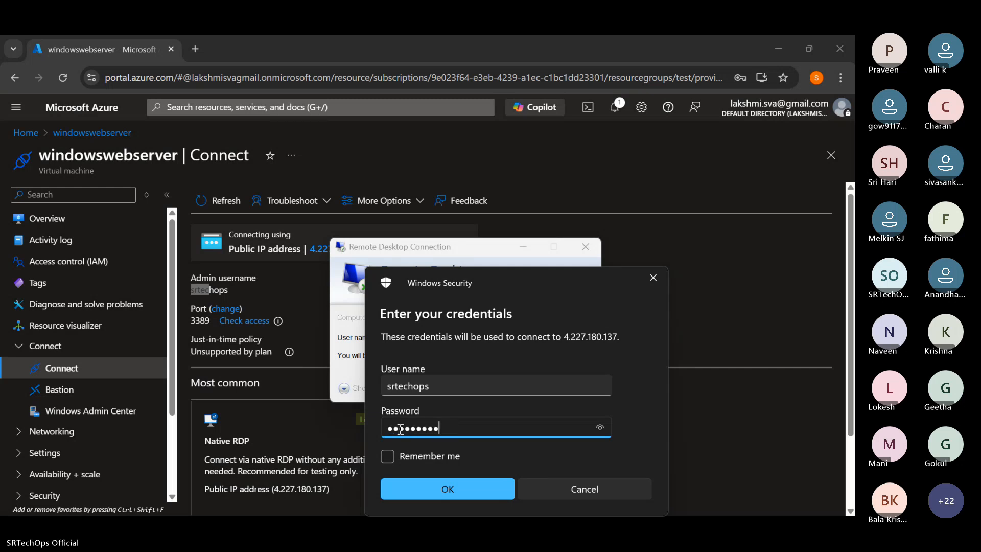
{"action": "key", "text": "Return"}
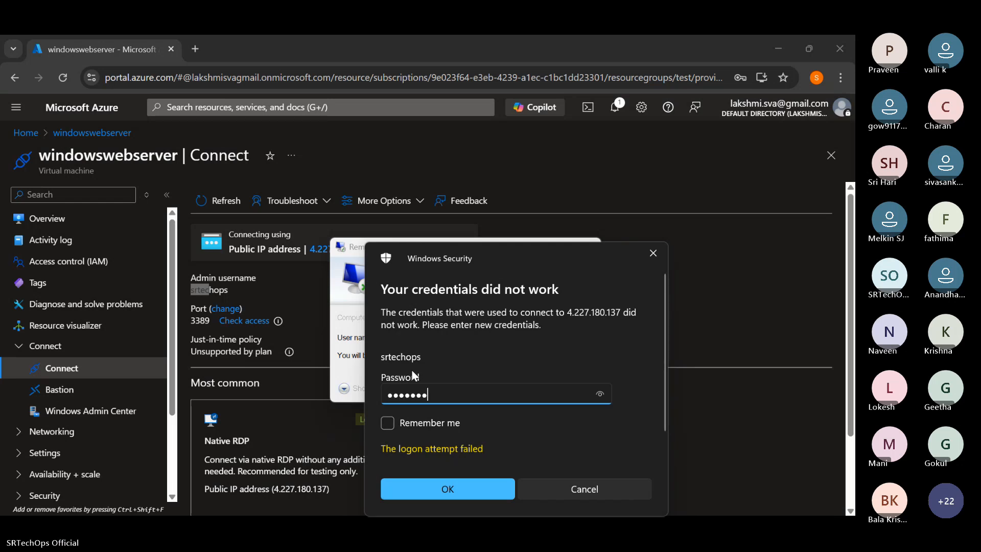
- Enter the account password again and accept connecting to the remote computer despite the certificate errors
{"action": "type", "text": "••••••"}
{"action": "key", "text": "Return"}
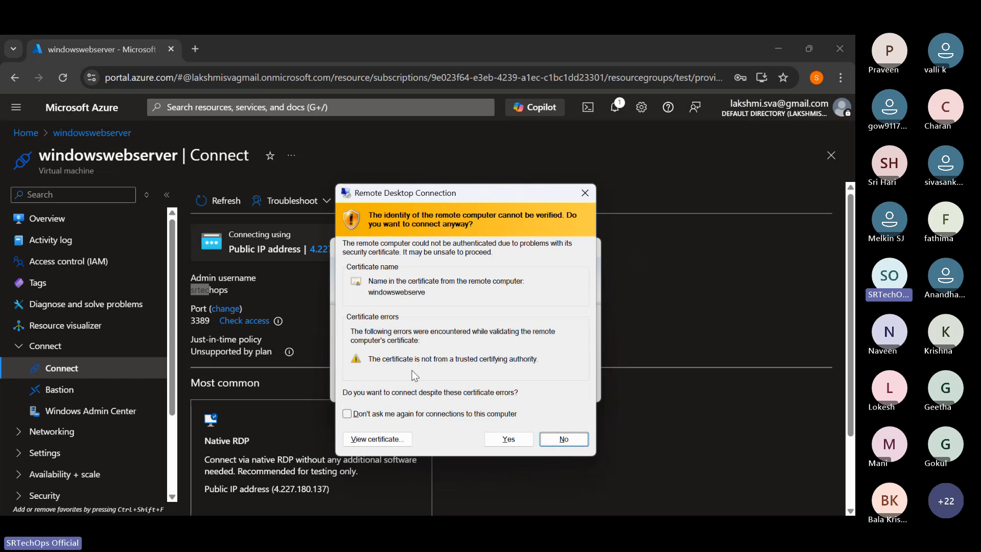
{"action": "left_click", "coordinate": [503, 440]}
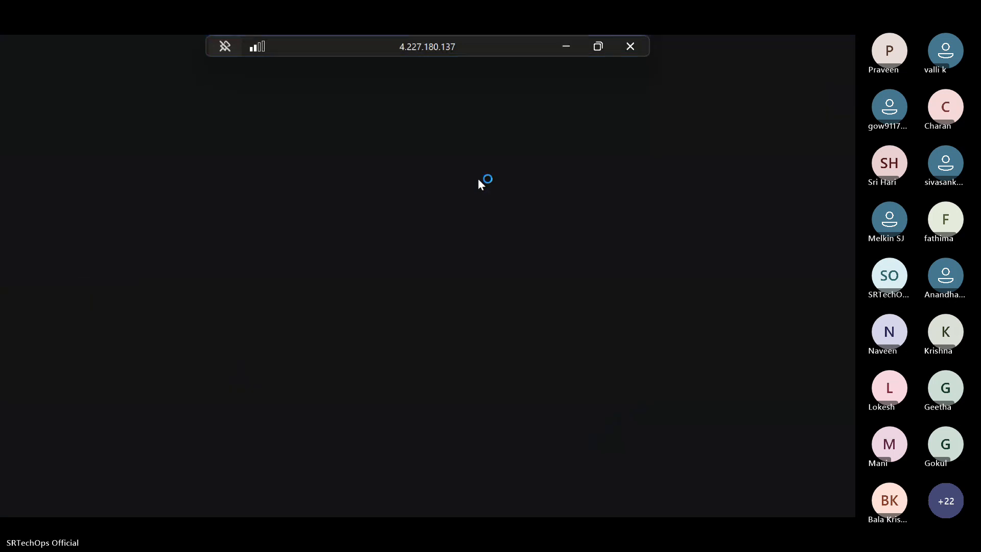
{"action": "left_click", "coordinate": [567, 46]}
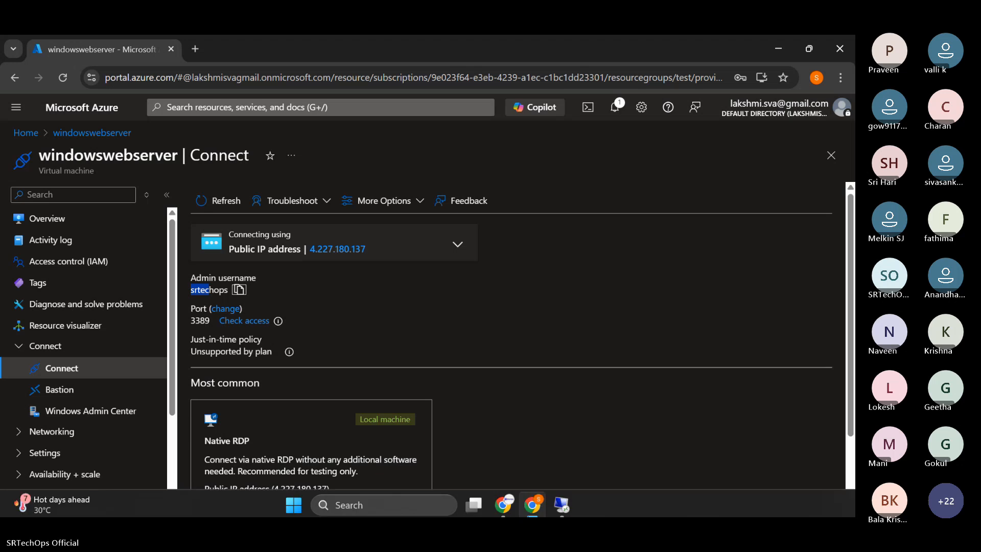
{"action": "left_click", "coordinate": [561, 502]}
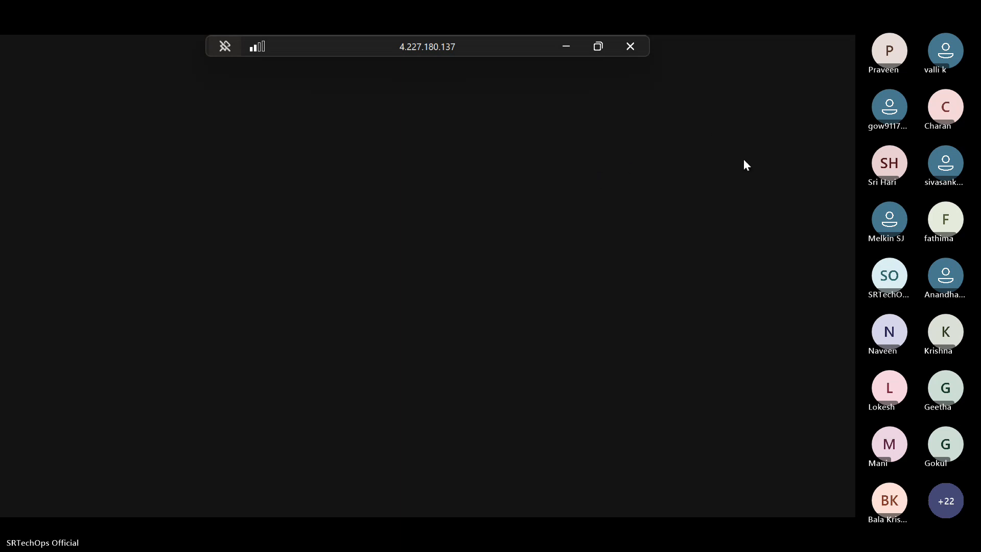
{"action": "left_click", "coordinate": [592, 48]}
{"action": "left_click", "coordinate": [501, 172]}
{"action": "left_click", "coordinate": [597, 46]}
{"action": "left_click", "coordinate": [495, 163]}
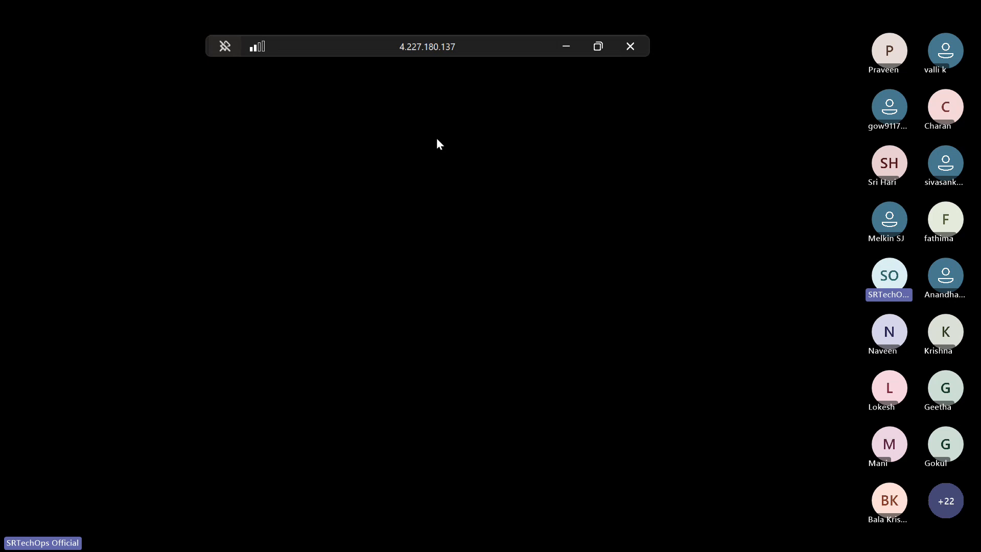
{"action": "left_click", "coordinate": [597, 45]}
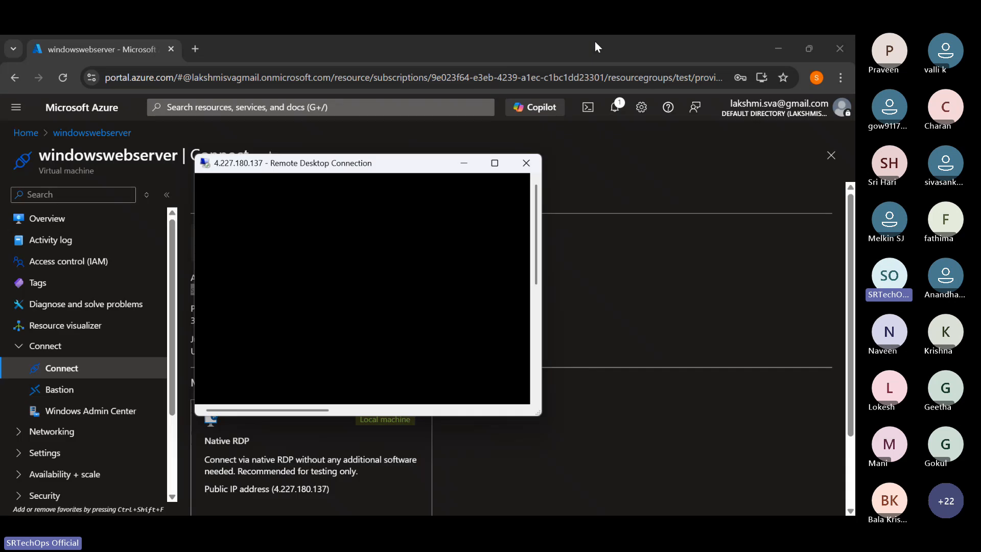
{"action": "left_click", "coordinate": [495, 161]}
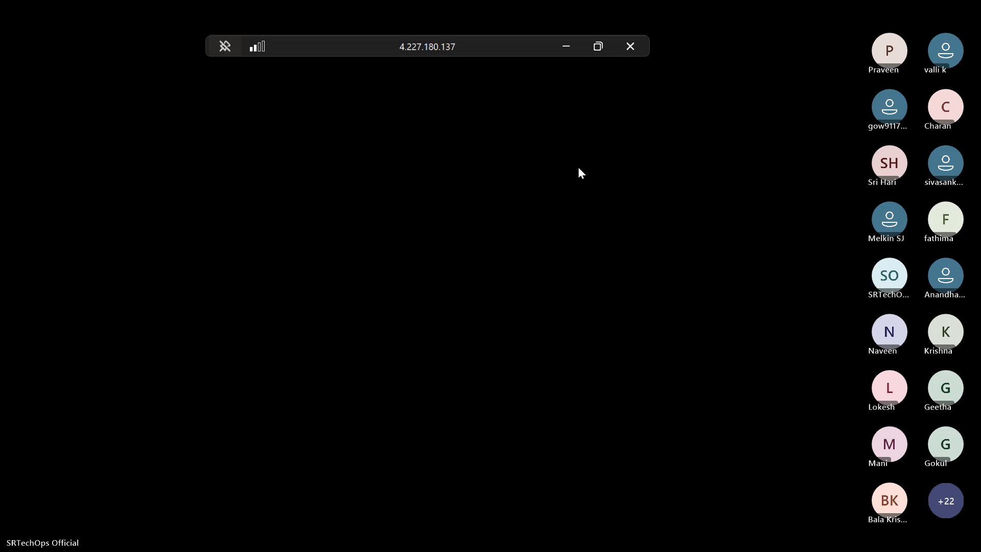
{"action": "left_click", "coordinate": [566, 46]}
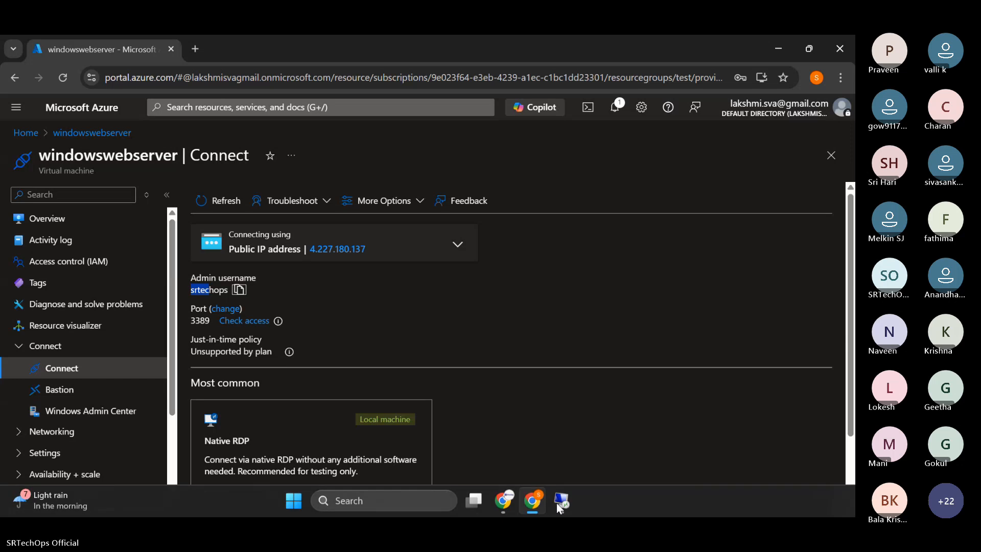
{"action": "left_click", "coordinate": [561, 503]}
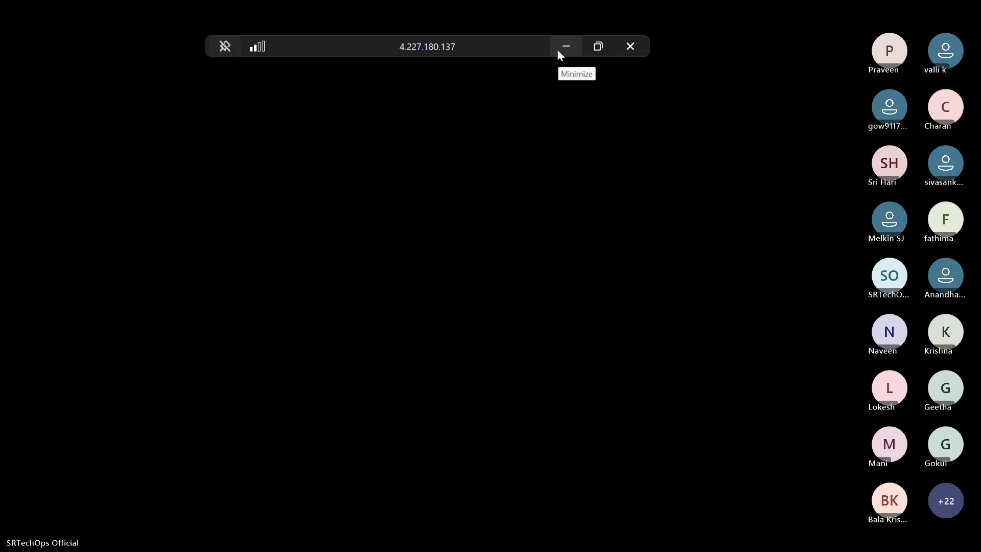
{"action": "double_click", "coordinate": [517, 43]}
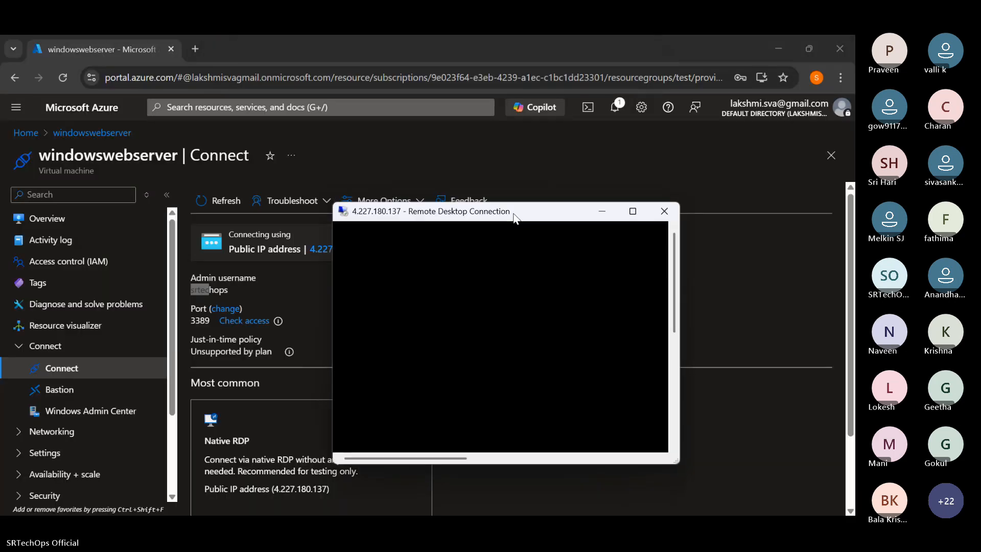
{"action": "left_click", "coordinate": [632, 212]}
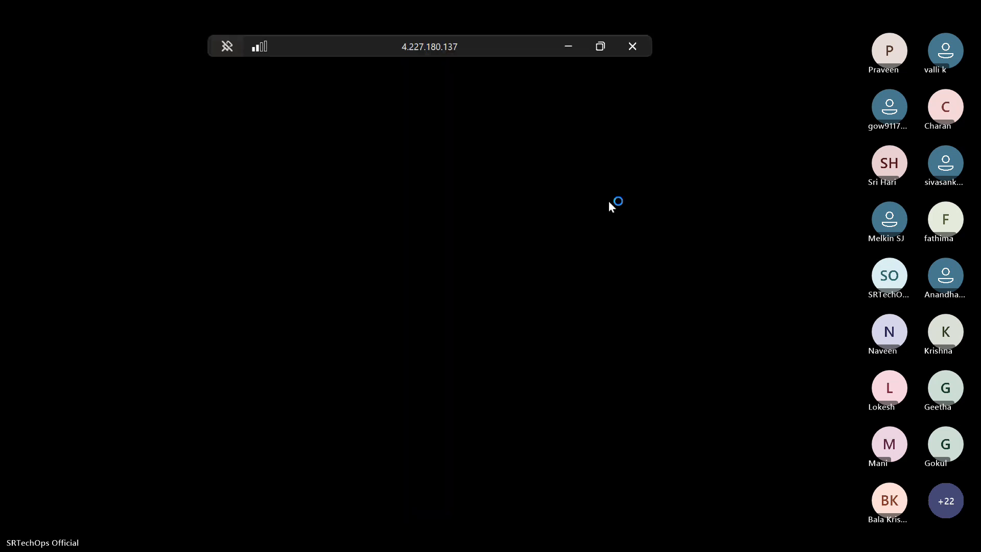
- Return to the Azure portal and examine the windowswebserver VM's settings, including the security, NVMe and capacity options in Configuration
{"action": "left_click", "coordinate": [574, 44]}
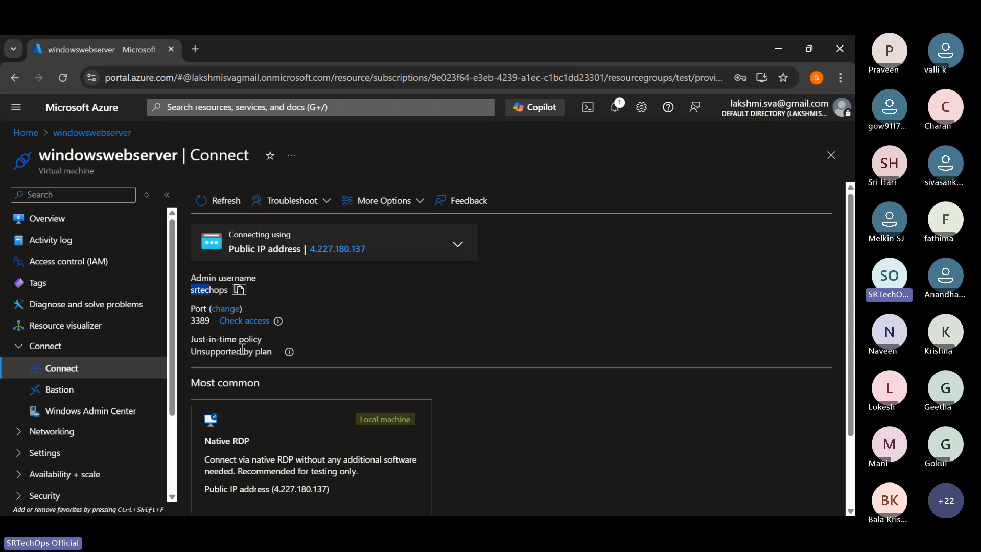
{"action": "left_click", "coordinate": [49, 452]}
{"action": "scroll", "coordinate": [100, 369], "scroll_direction": "down", "scroll_amount": 3}
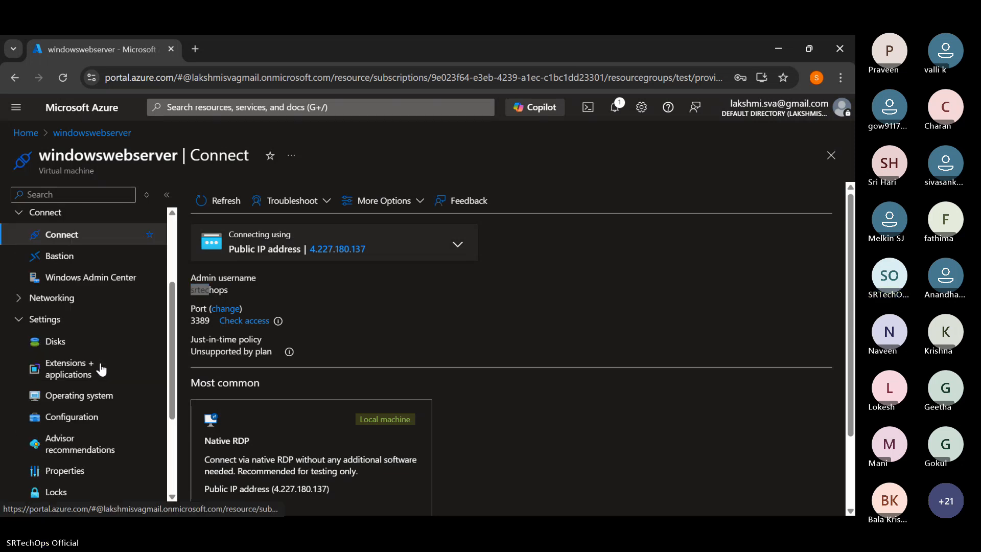
{"action": "scroll", "coordinate": [100, 371], "scroll_direction": "down", "scroll_amount": 2}
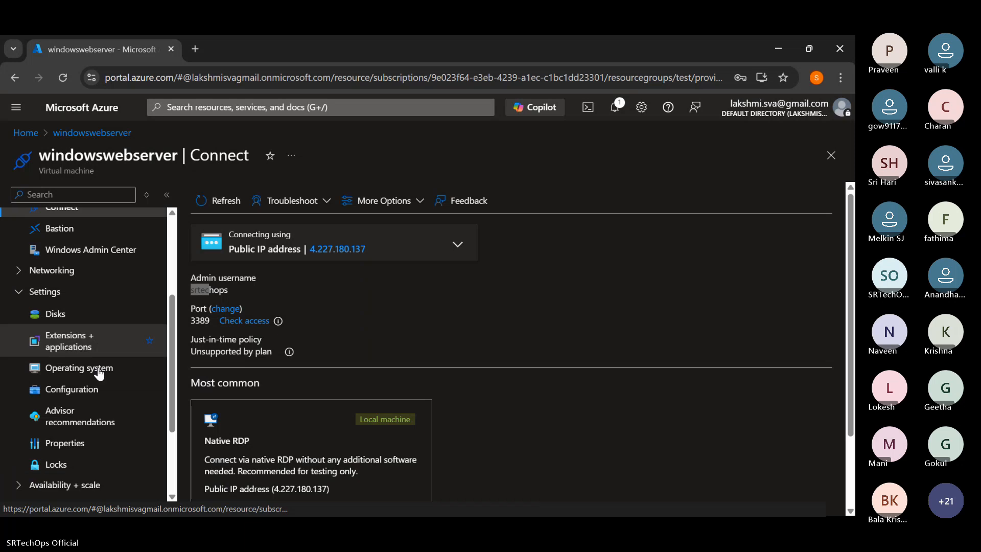
{"action": "left_click", "coordinate": [94, 346]}
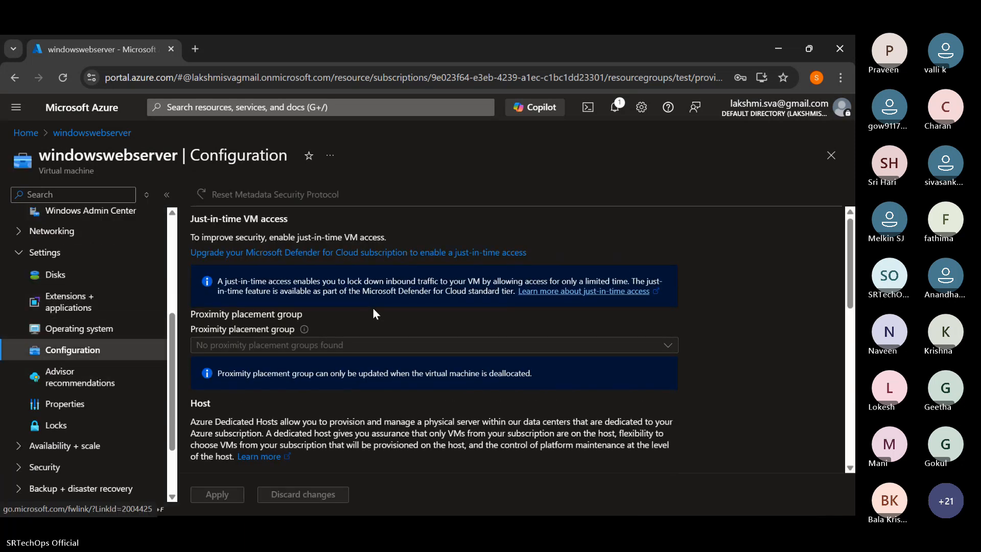
{"action": "scroll", "coordinate": [373, 310], "scroll_direction": "down", "scroll_amount": 5}
{"action": "scroll", "coordinate": [373, 312], "scroll_direction": "up", "scroll_amount": 1}
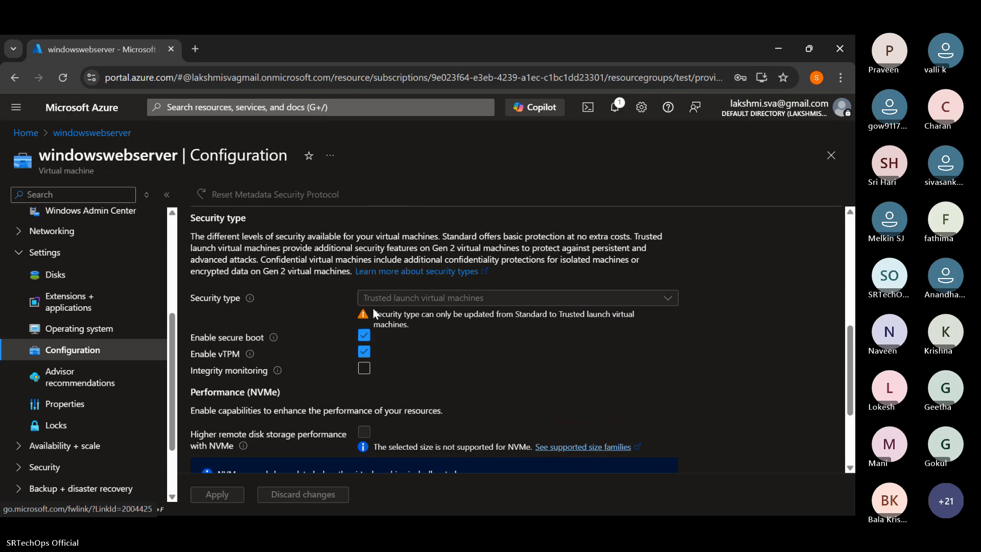
{"action": "scroll", "coordinate": [373, 309], "scroll_direction": "down", "scroll_amount": 3}
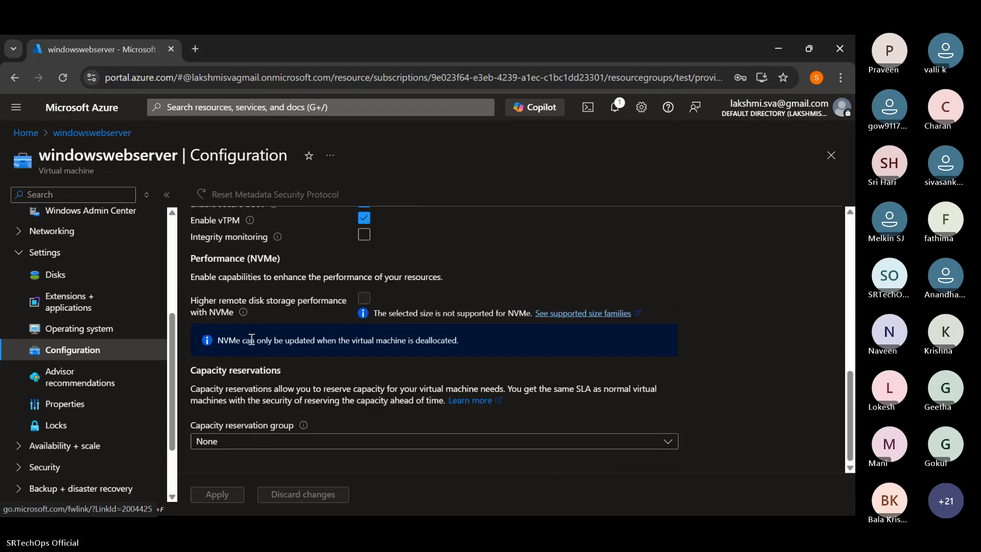
{"action": "scroll", "coordinate": [135, 367], "scroll_direction": "up", "scroll_amount": 3}
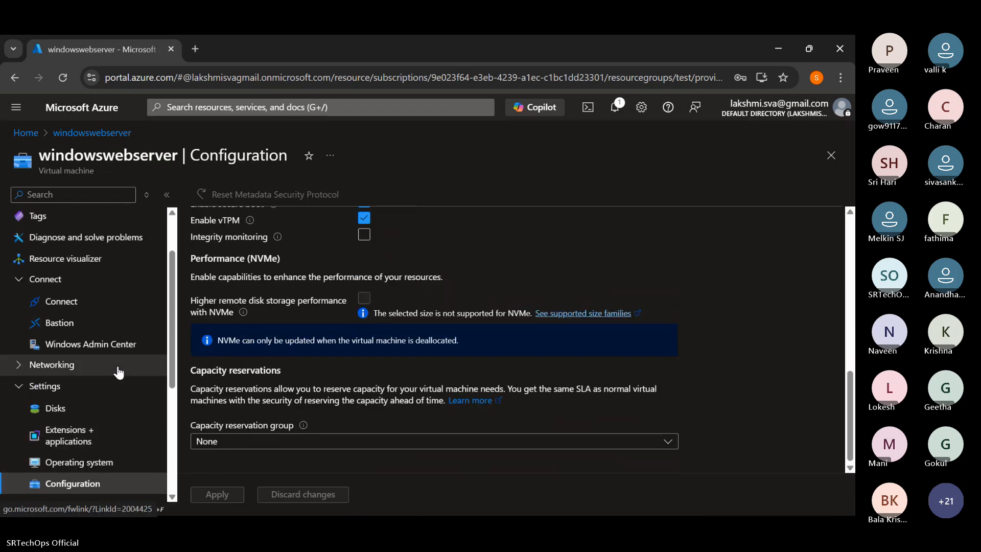
{"action": "scroll", "coordinate": [108, 368], "scroll_direction": "up", "scroll_amount": 2}
{"action": "scroll", "coordinate": [126, 351], "scroll_direction": "down", "scroll_amount": 6}
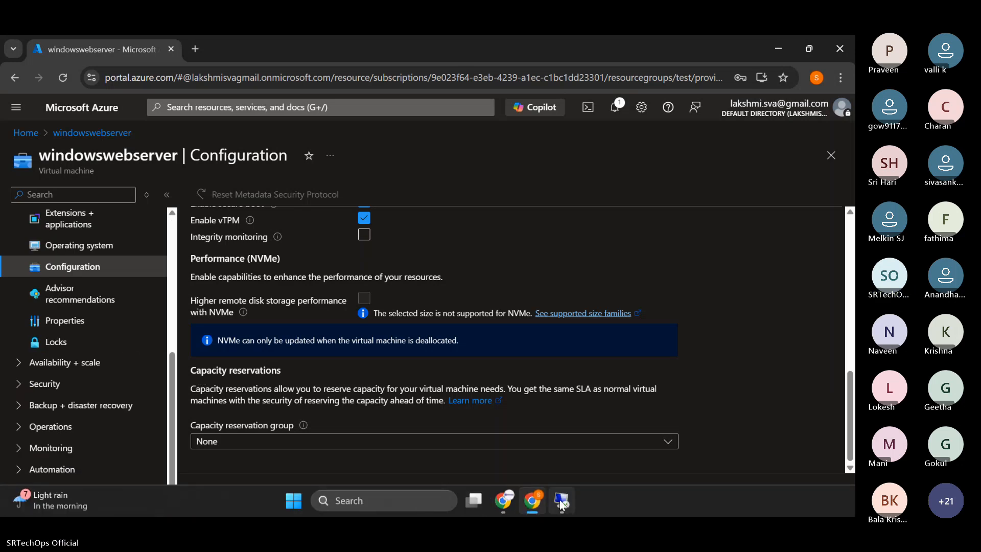
- Check the state of the Remote Desktop session to the VM and return to the Azure portal
{"action": "left_click", "coordinate": [562, 500]}
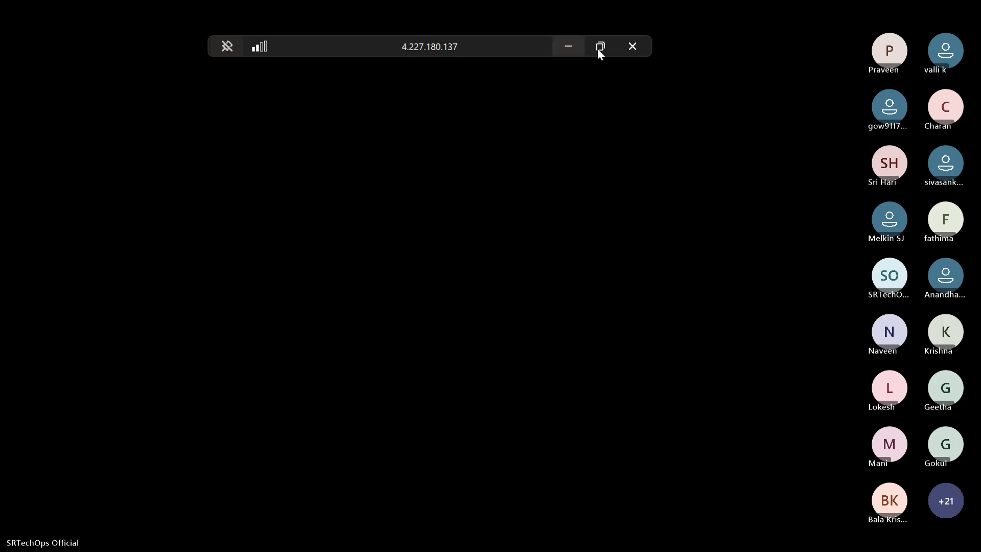
{"action": "left_click", "coordinate": [568, 47]}
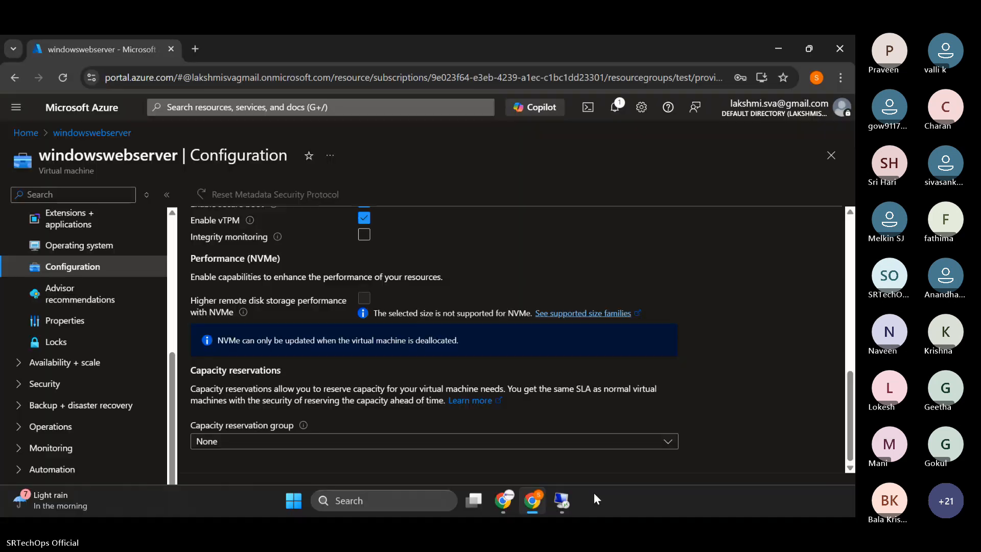
{"action": "left_click", "coordinate": [567, 500]}
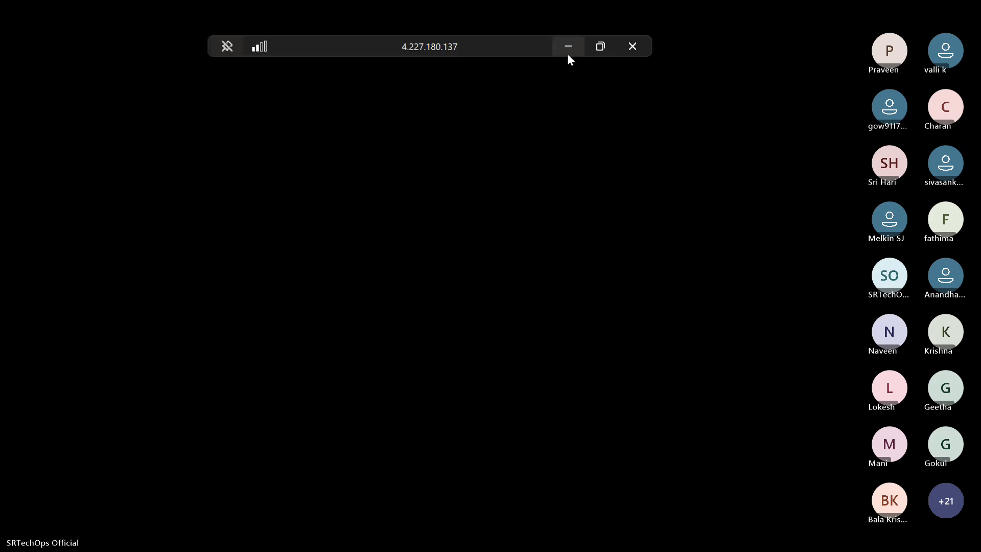
{"action": "left_click", "coordinate": [568, 46]}
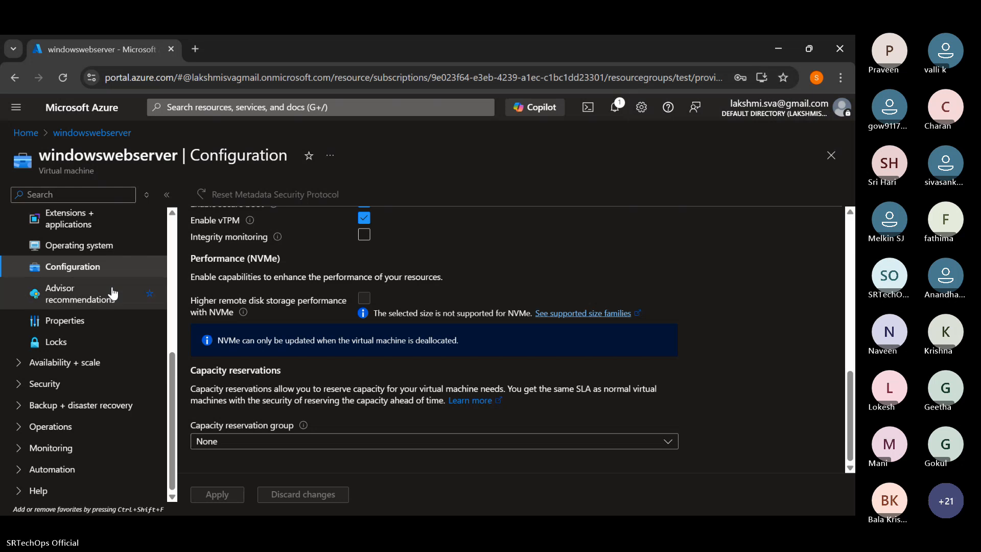
- Examine the windowswebserver VM's Operating system settings, including the image reference, computer name, update and licensing details
{"action": "scroll", "coordinate": [109, 287], "scroll_direction": "up", "scroll_amount": 5}
{"action": "scroll", "coordinate": [108, 300], "scroll_direction": "down", "scroll_amount": 4}
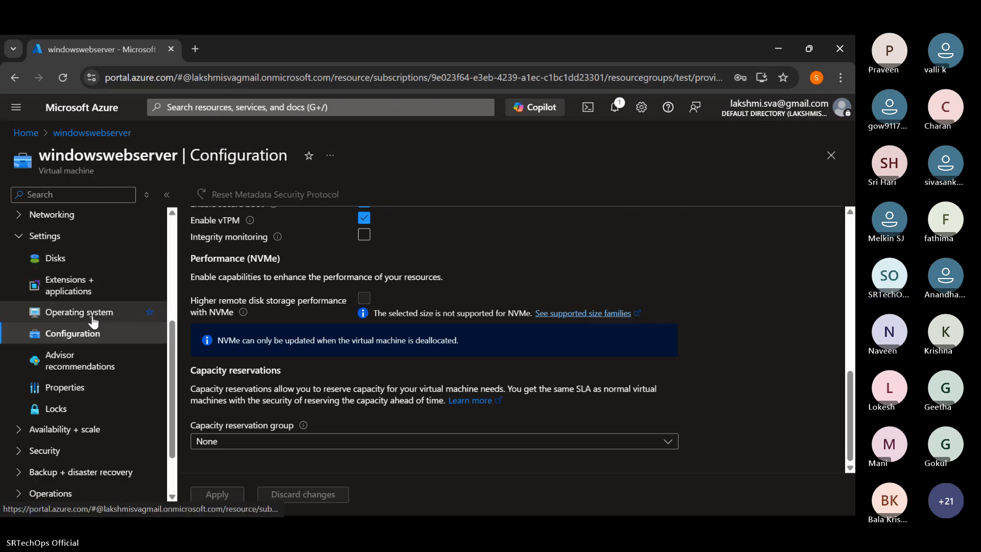
{"action": "left_click", "coordinate": [93, 317]}
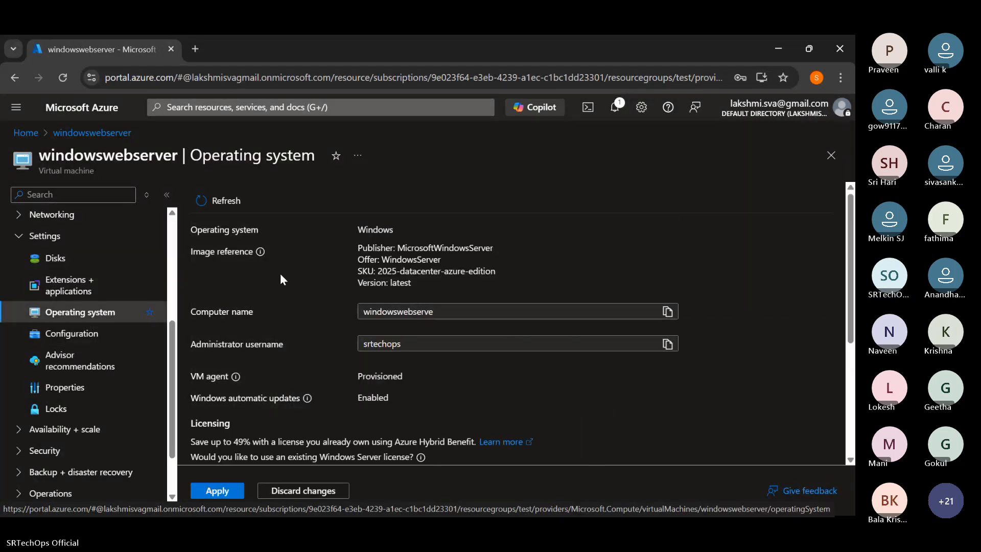
{"action": "scroll", "coordinate": [286, 276], "scroll_direction": "down", "scroll_amount": 3}
{"action": "scroll", "coordinate": [293, 274], "scroll_direction": "up", "scroll_amount": 3}
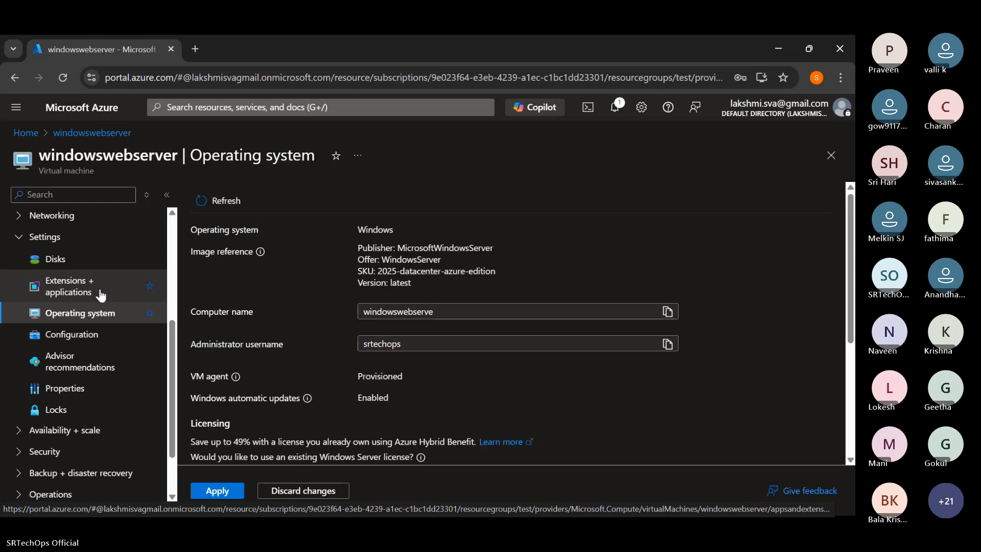
{"action": "scroll", "coordinate": [100, 294], "scroll_direction": "up", "scroll_amount": 3}
{"action": "scroll", "coordinate": [101, 295], "scroll_direction": "up", "scroll_amount": 2}
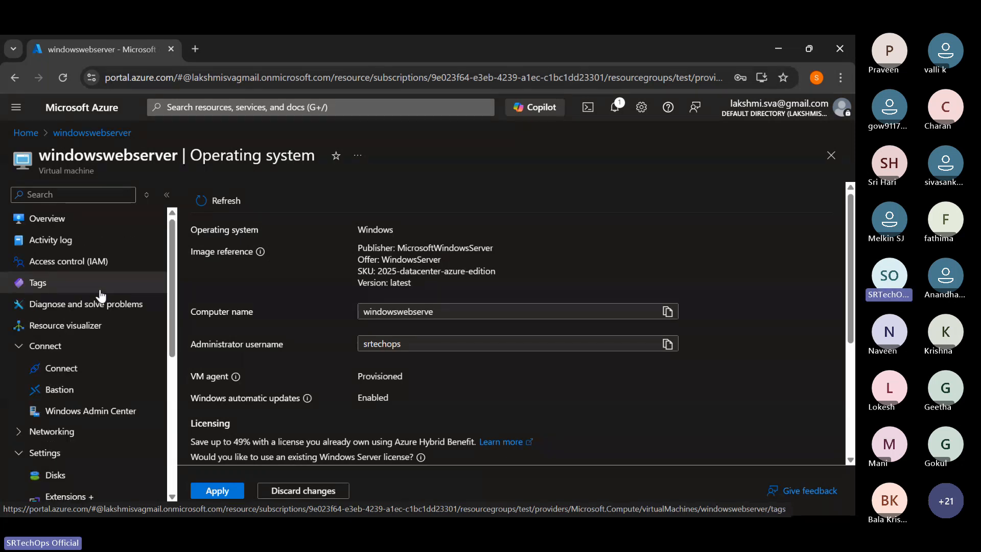
{"action": "scroll", "coordinate": [100, 295], "scroll_direction": "down", "scroll_amount": 6}
{"action": "scroll", "coordinate": [215, 354], "scroll_direction": "down", "scroll_amount": 1}
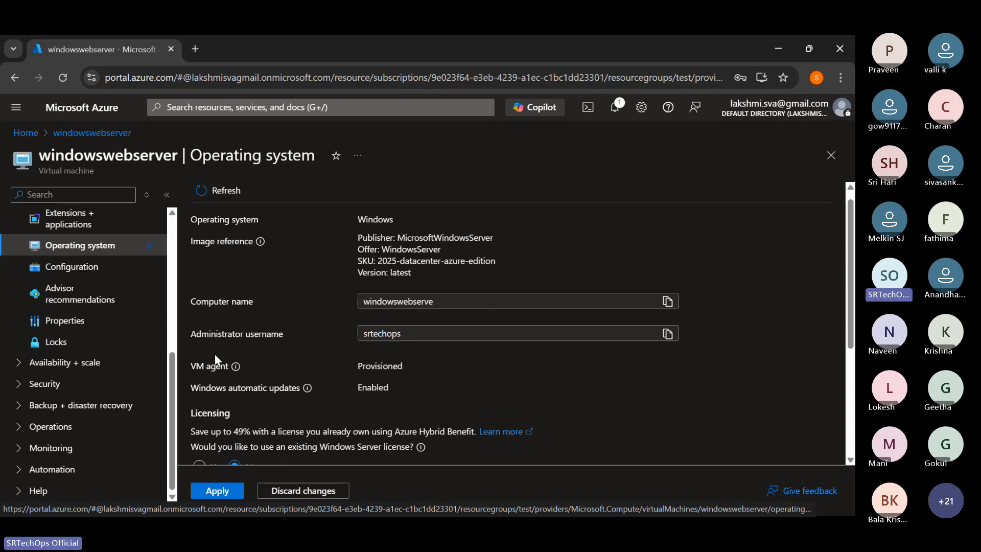
{"action": "scroll", "coordinate": [215, 359], "scroll_direction": "down", "scroll_amount": 1}
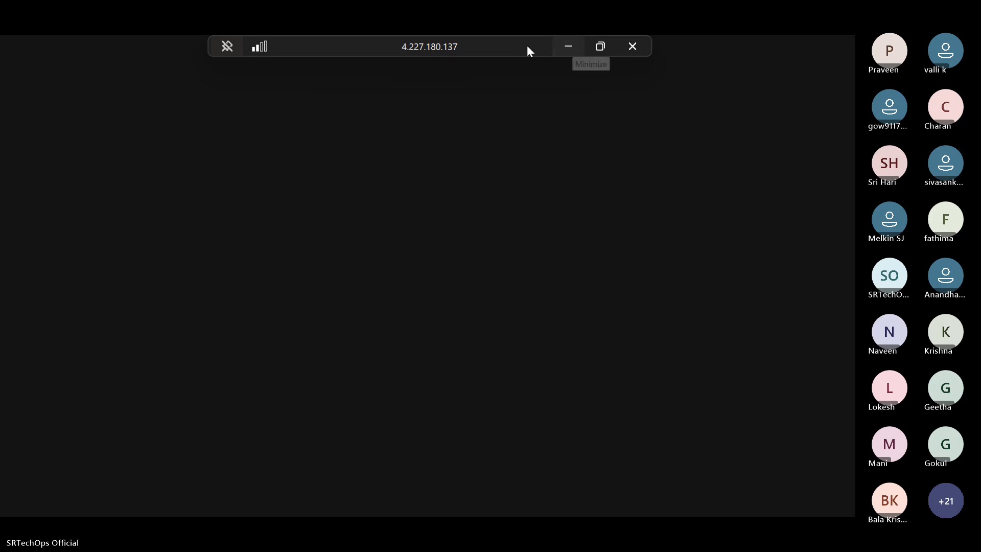
- Check the remote session in a smaller window, then reopen the windowswebserver VM's overview from the Azure home page
{"action": "left_click", "coordinate": [592, 45]}
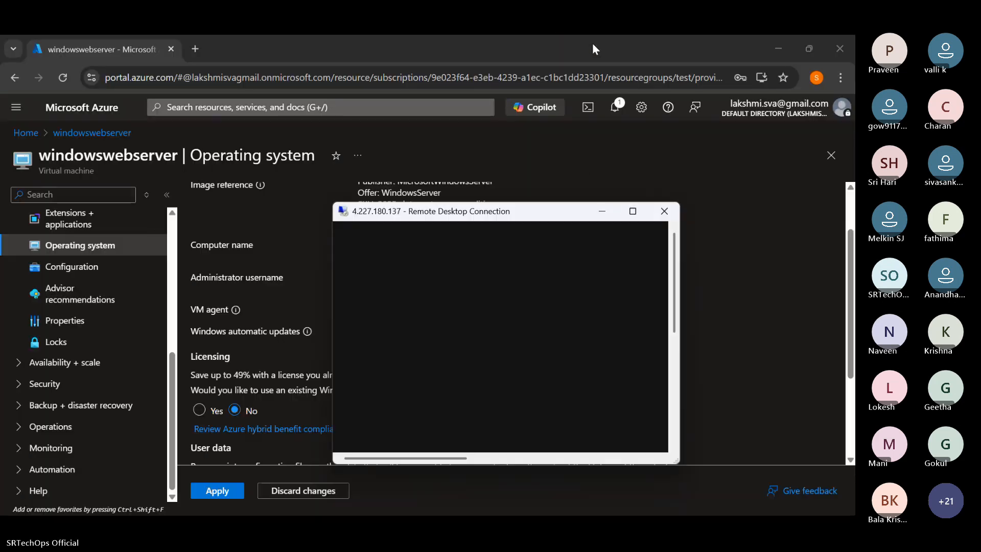
{"action": "left_click", "coordinate": [601, 211]}
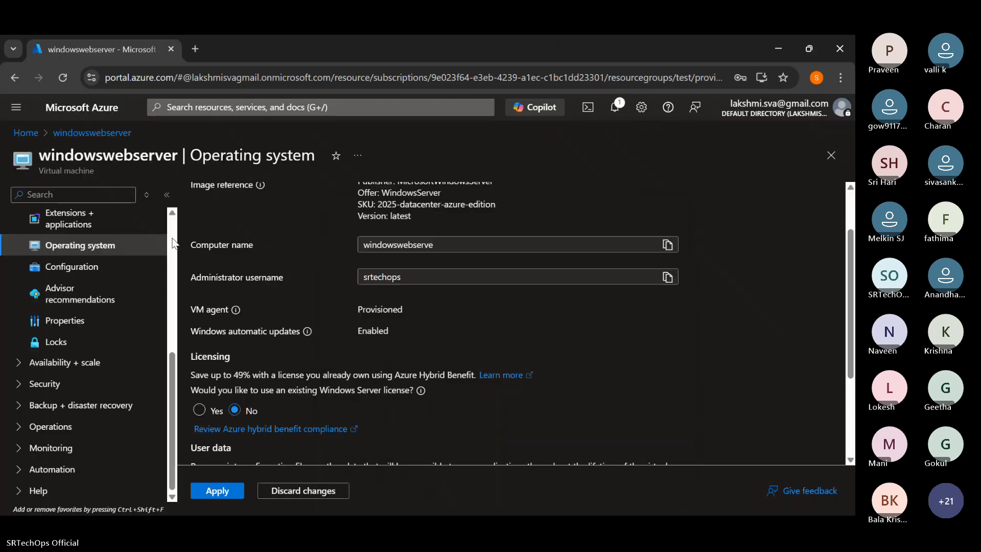
{"action": "scroll", "coordinate": [37, 228], "scroll_direction": "up", "scroll_amount": 5}
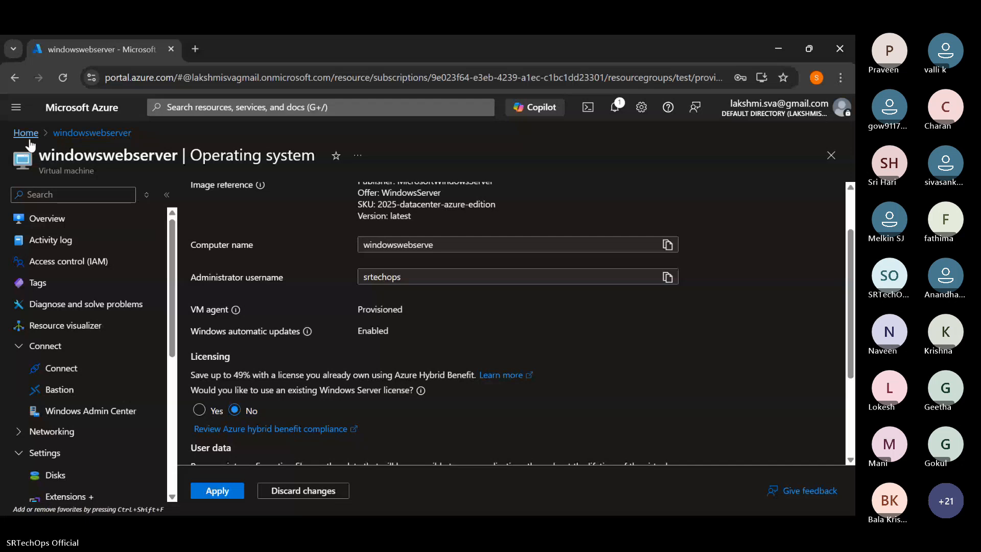
{"action": "scroll", "coordinate": [252, 265], "scroll_direction": "up", "scroll_amount": 3}
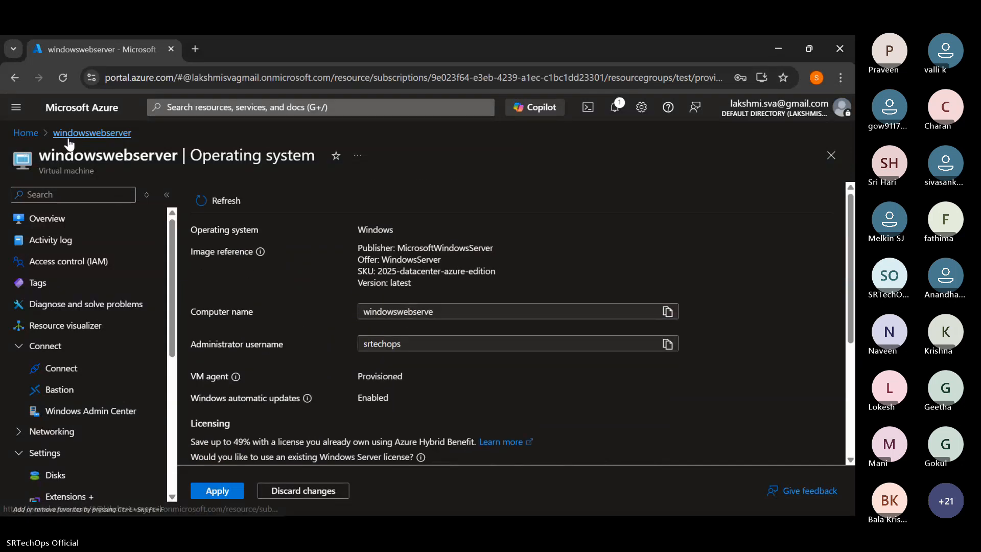
{"action": "left_click", "coordinate": [26, 134]}
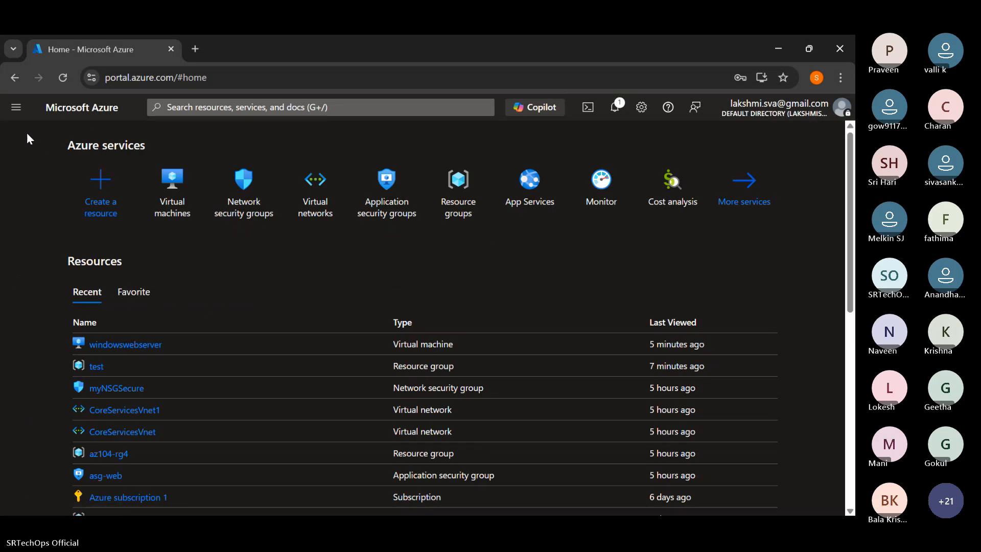
{"action": "left_click", "coordinate": [115, 343]}
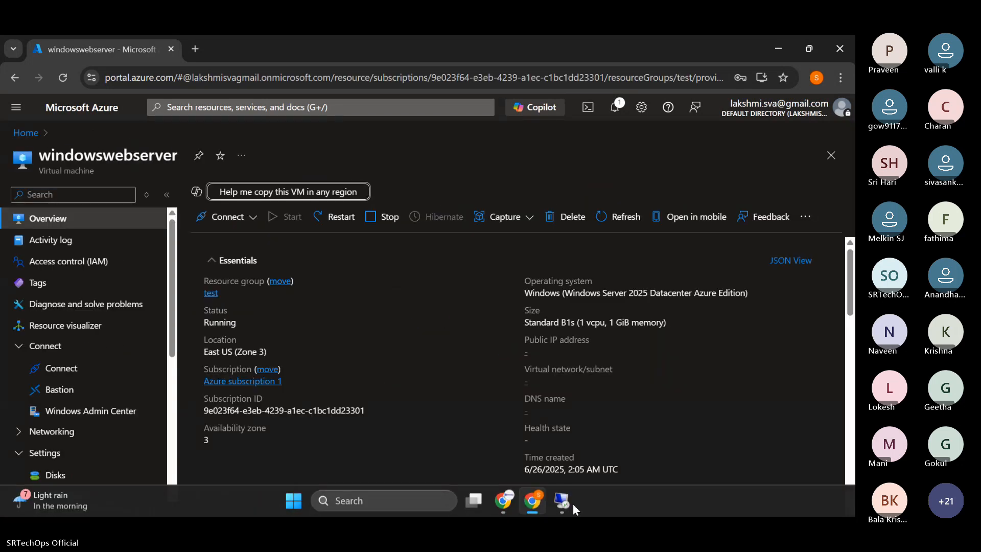
- Check the remote session again, declining to disconnect it and viewing it full screen before returning to the portal
{"action": "left_click", "coordinate": [561, 502]}
{"action": "left_click", "coordinate": [562, 506]}
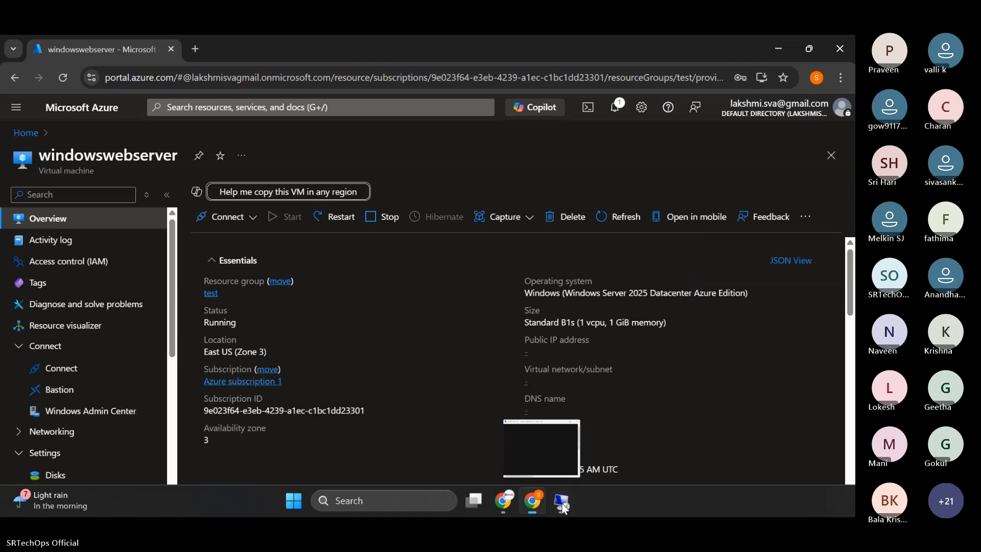
{"action": "left_click", "coordinate": [562, 505]}
{"action": "left_click", "coordinate": [651, 218]}
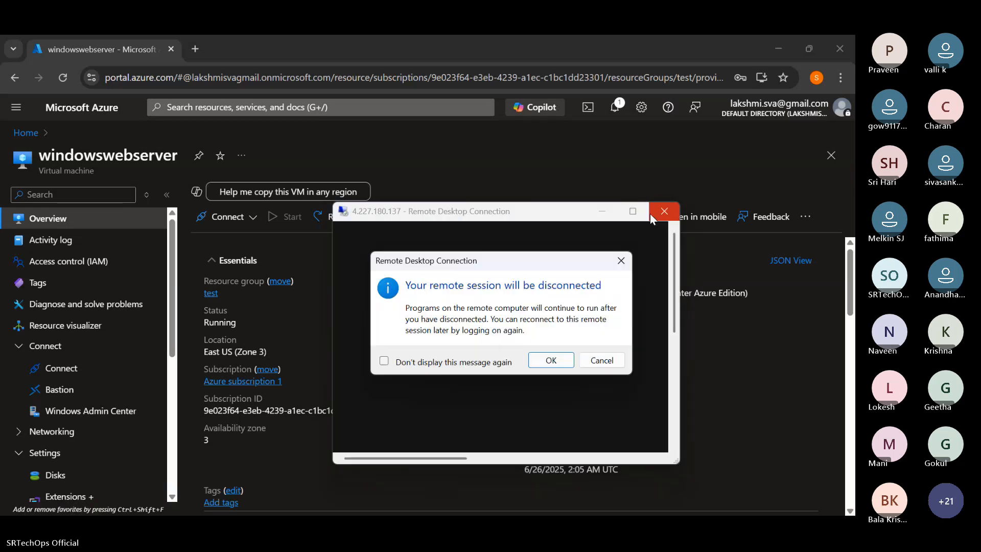
{"action": "left_click", "coordinate": [608, 359]}
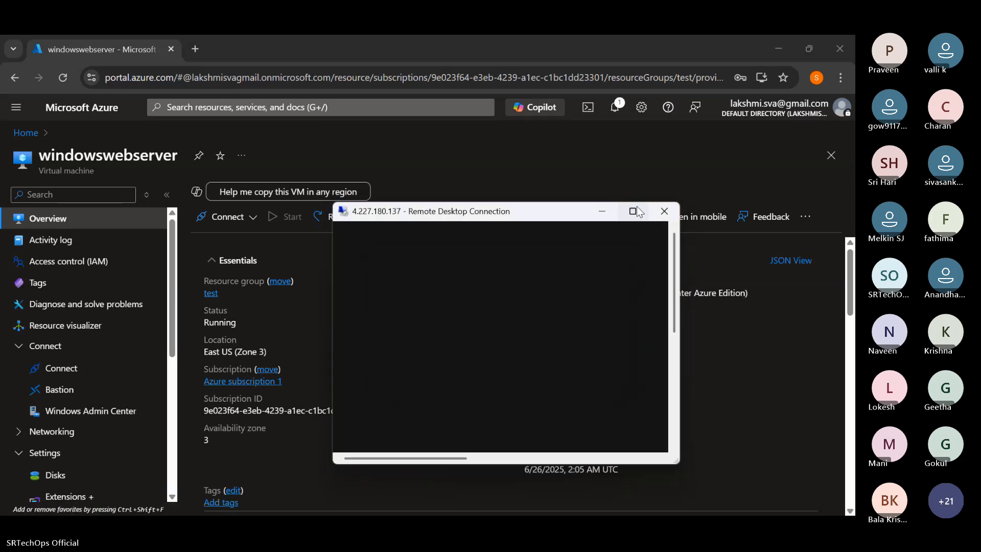
{"action": "left_click", "coordinate": [632, 212]}
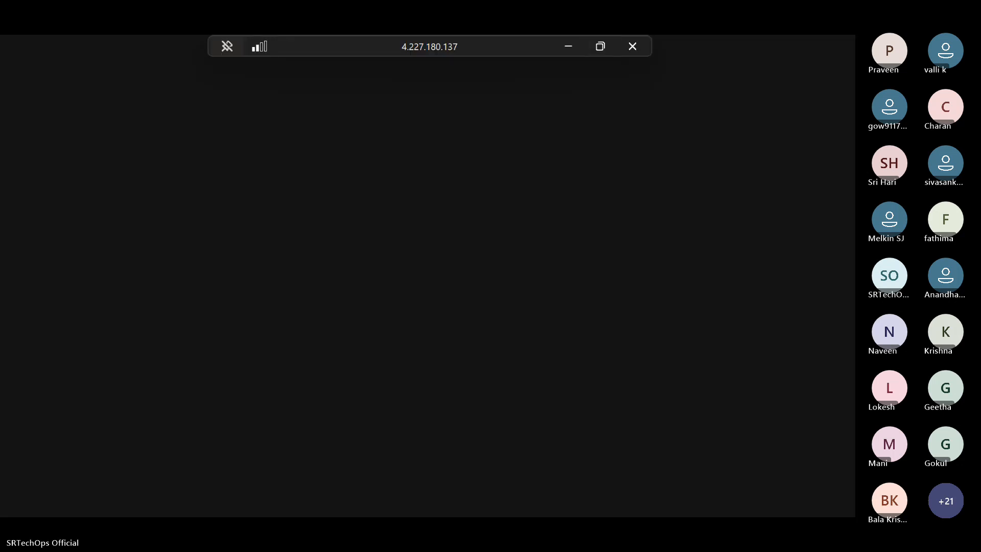
{"action": "left_click", "coordinate": [570, 45]}
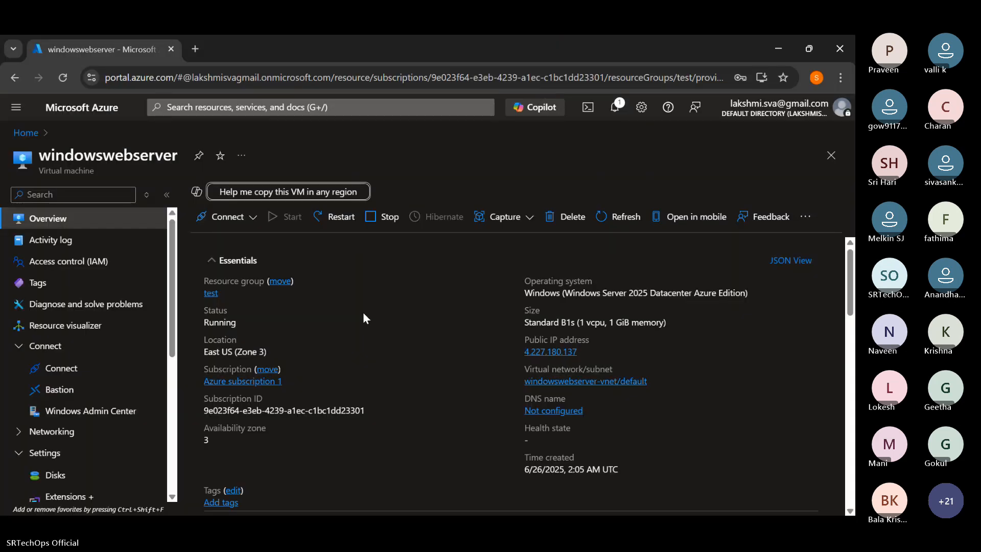
- Review the VM's overview properties and start creating another virtual machine through Create a resource
{"action": "scroll", "coordinate": [363, 314], "scroll_direction": "down", "scroll_amount": 10}
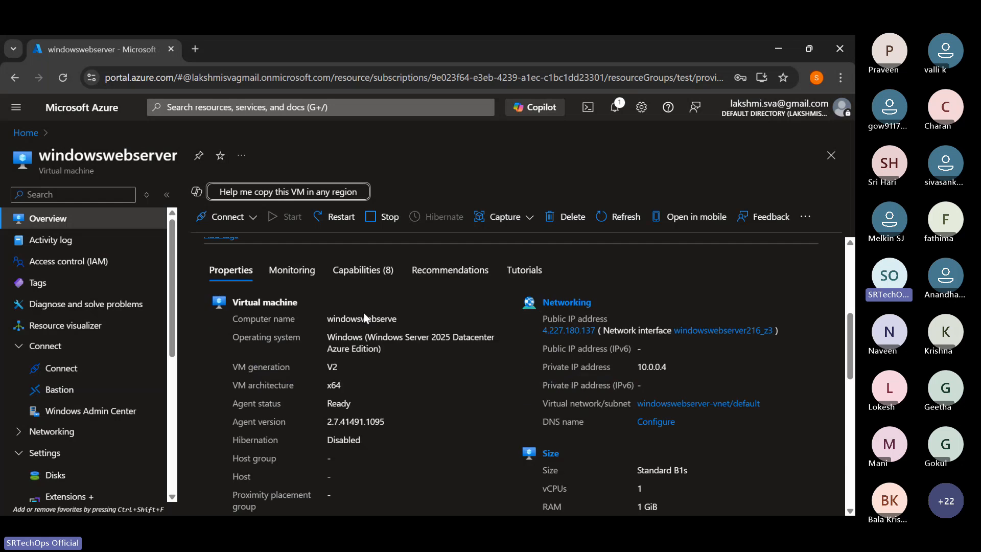
{"action": "scroll", "coordinate": [364, 317], "scroll_direction": "up", "scroll_amount": 10}
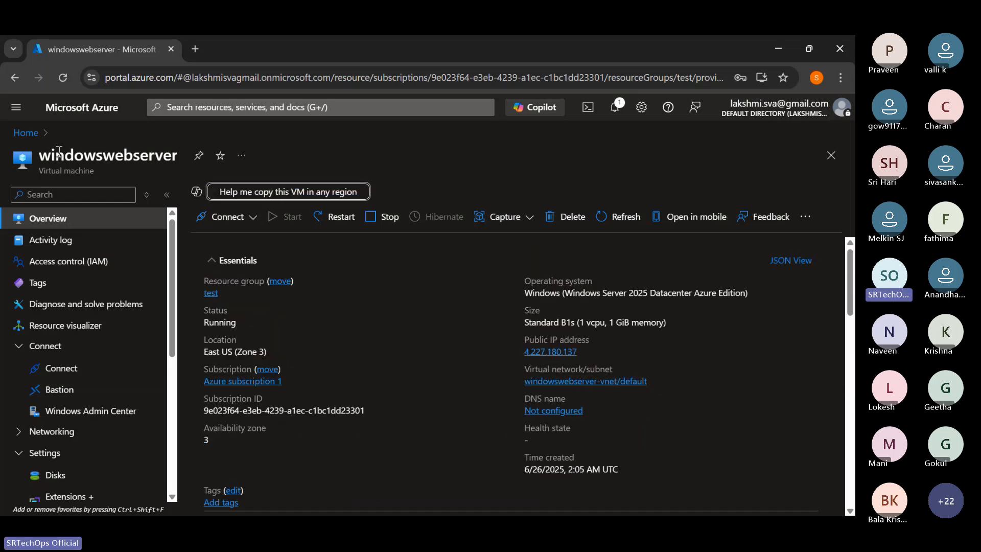
{"action": "left_click", "coordinate": [32, 135]}
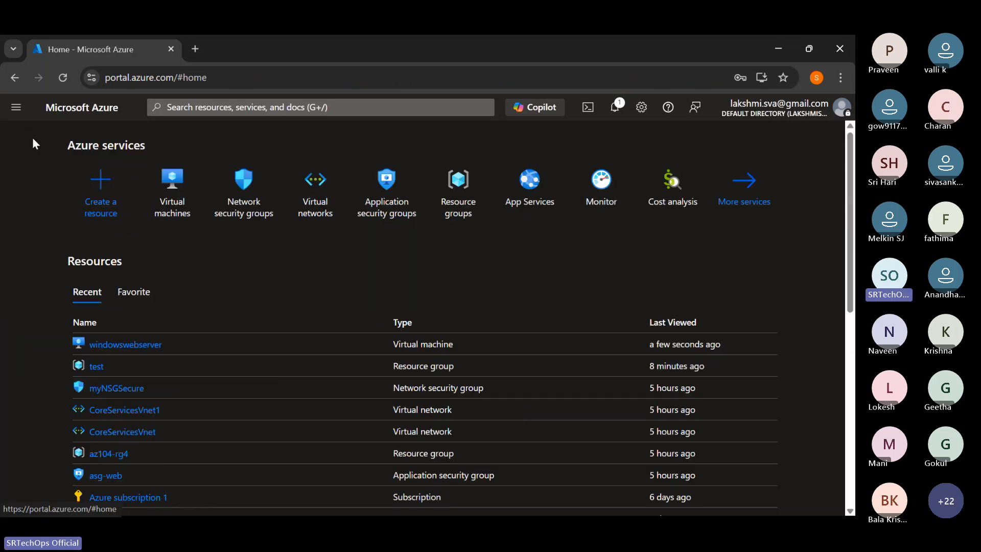
{"action": "left_click", "coordinate": [100, 212]}
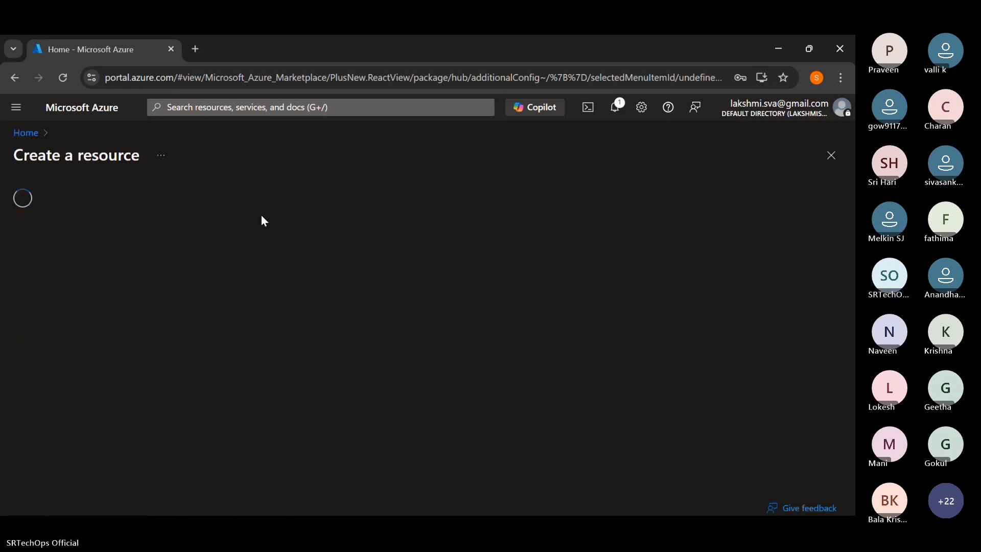
{"action": "scroll", "coordinate": [229, 358], "scroll_direction": "down", "scroll_amount": 4}
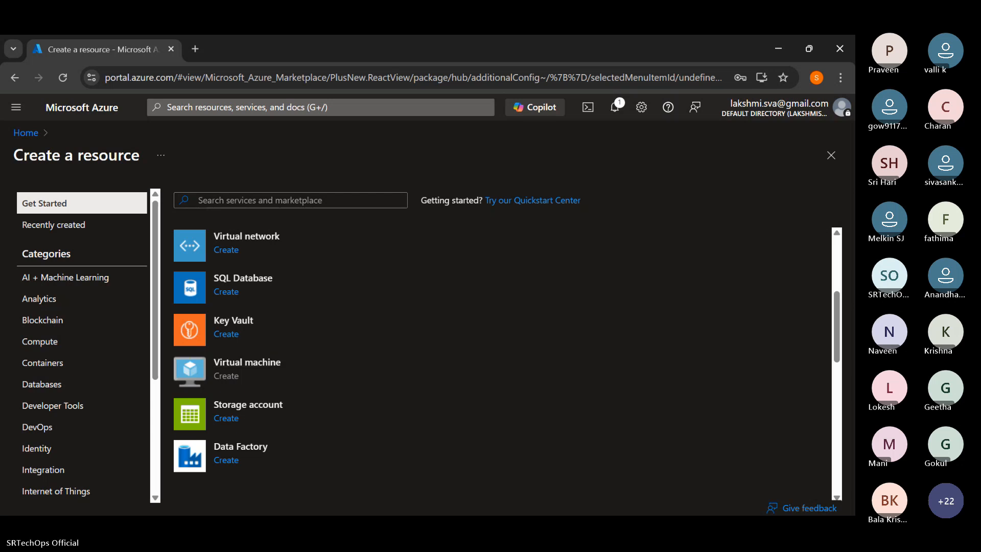
{"action": "left_click", "coordinate": [554, 501]}
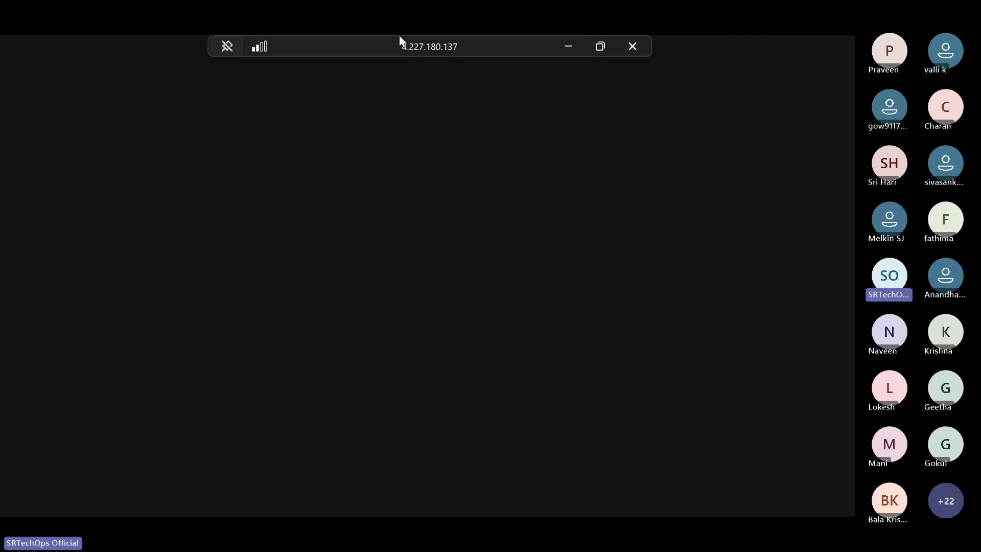
{"action": "left_click", "coordinate": [568, 46]}
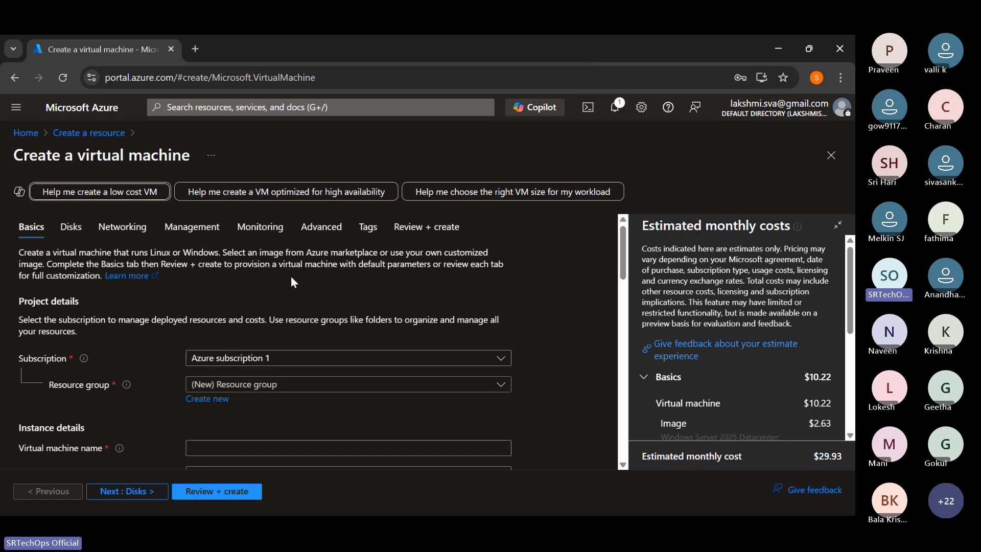
- Assign the new virtual machine to the existing test resource group and name it Winvm
{"action": "scroll", "coordinate": [219, 313], "scroll_direction": "down", "scroll_amount": 1}
{"action": "left_click", "coordinate": [208, 317]}
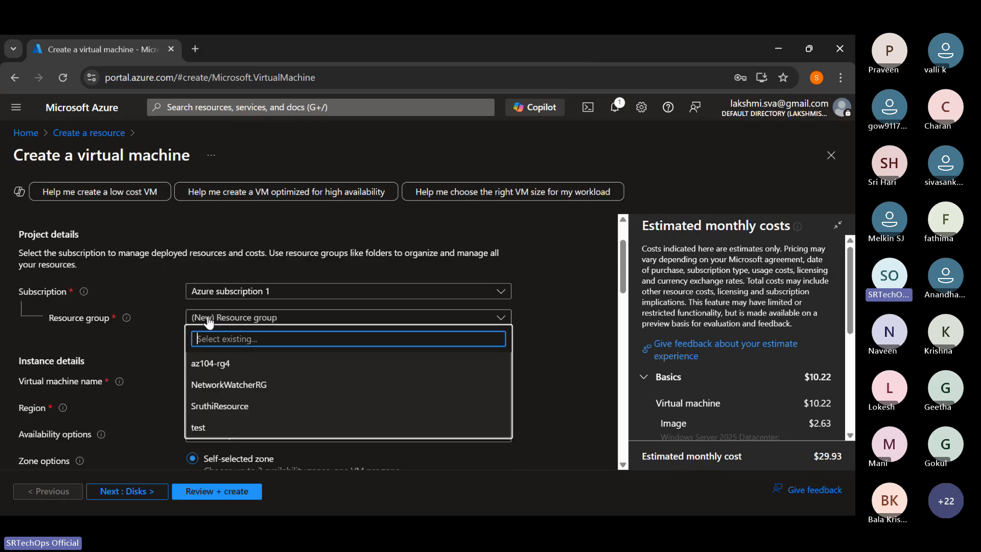
{"action": "left_click", "coordinate": [199, 427]}
{"action": "left_click", "coordinate": [239, 380]}
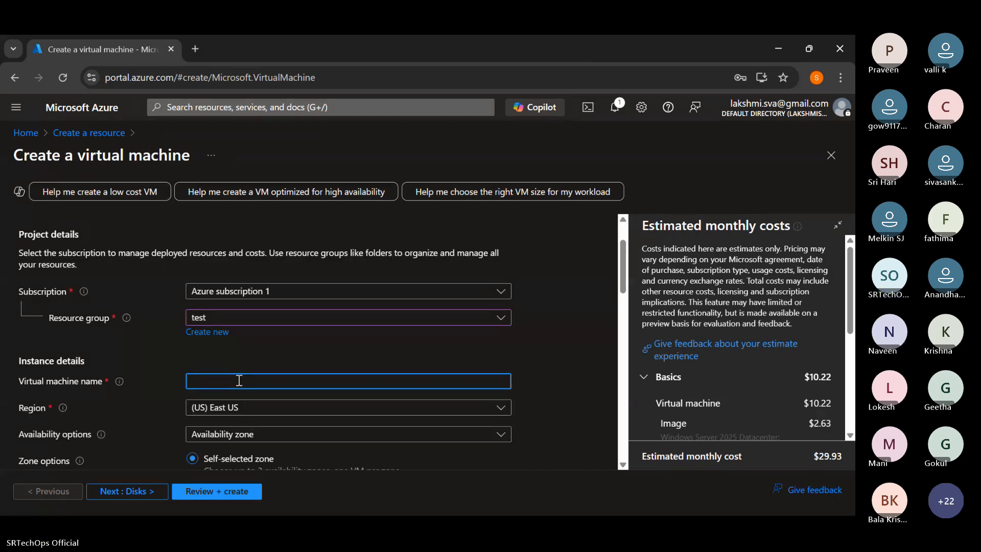
{"action": "type", "text": "Winvm"}
{"action": "left_click", "coordinate": [283, 335]}
{"action": "scroll", "coordinate": [284, 335], "scroll_direction": "down", "scroll_amount": 2}
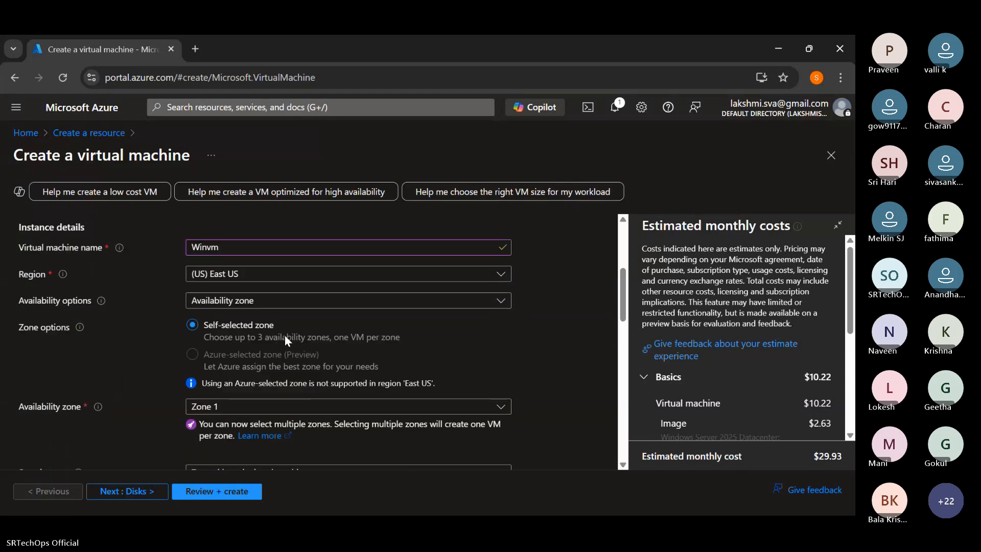
- Keep Availability zone as the new VM's availability option and select only Zone 3
{"action": "left_click", "coordinate": [284, 303]}
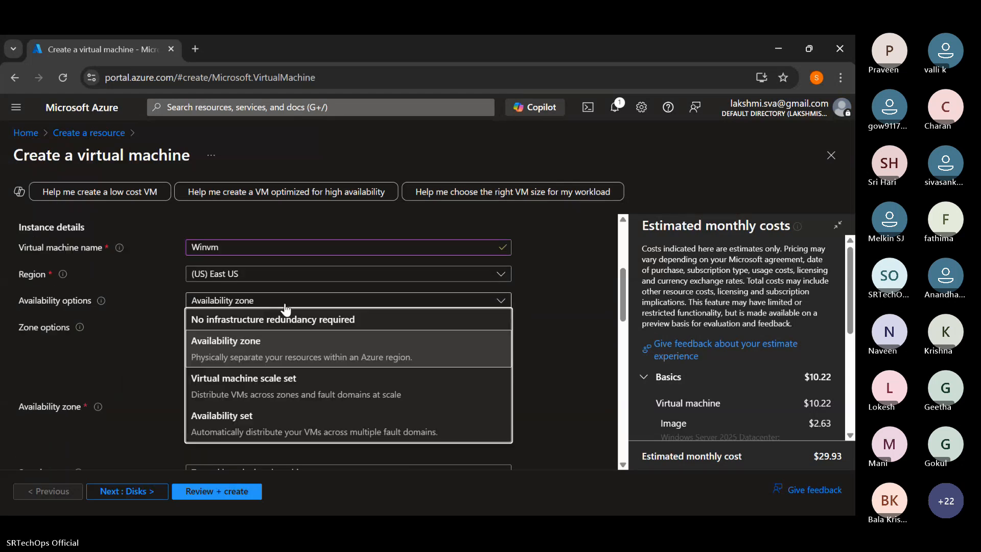
{"action": "left_click", "coordinate": [251, 337]}
{"action": "scroll", "coordinate": [257, 345], "scroll_direction": "down", "scroll_amount": 1}
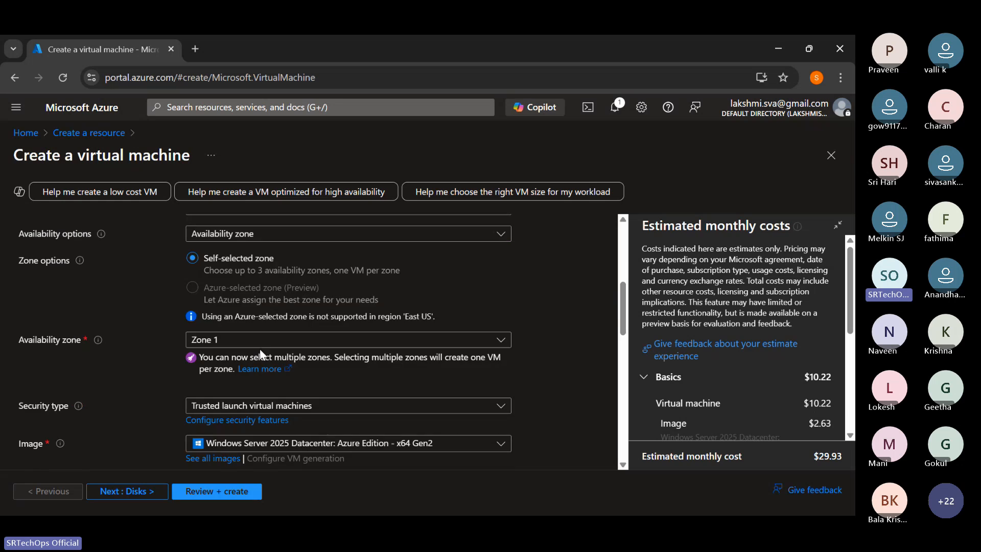
{"action": "left_click", "coordinate": [250, 342]}
{"action": "left_click", "coordinate": [197, 361]}
{"action": "left_click", "coordinate": [196, 406]}
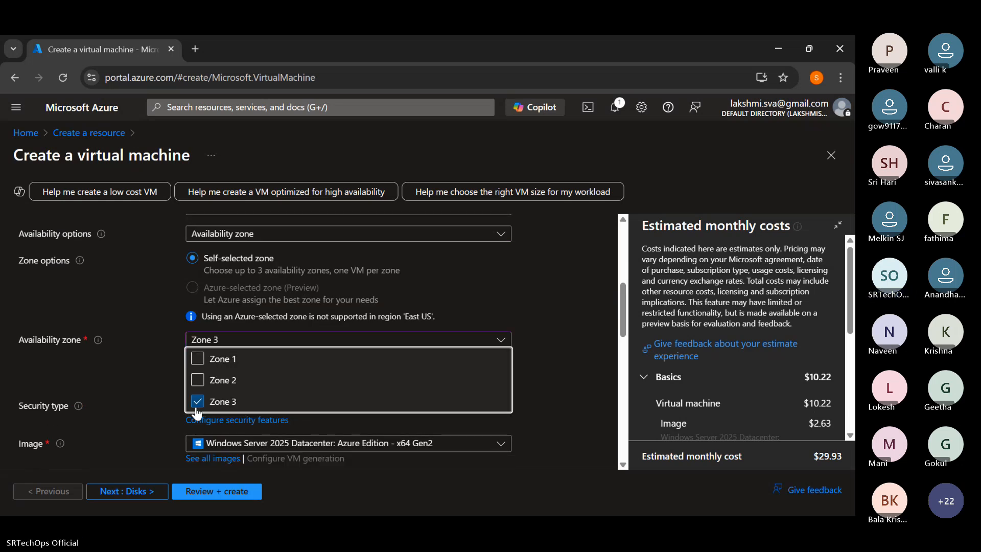
{"action": "left_click", "coordinate": [542, 338]}
{"action": "scroll", "coordinate": [364, 342], "scroll_direction": "down", "scroll_amount": 2}
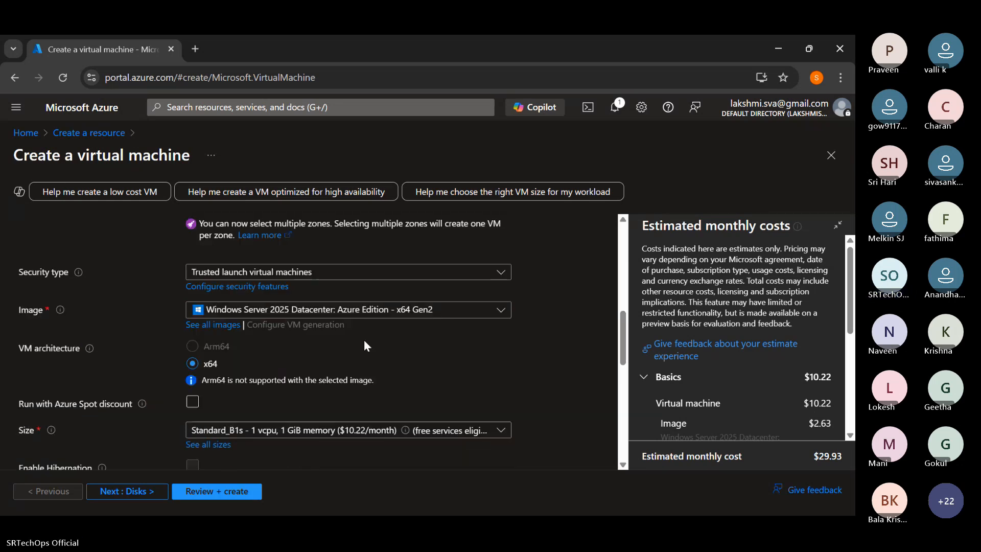
- Choose B4ms from the full list of VM sizes as the new virtual machine's size
{"action": "scroll", "coordinate": [323, 322], "scroll_direction": "down", "scroll_amount": 2}
{"action": "left_click", "coordinate": [335, 297]}
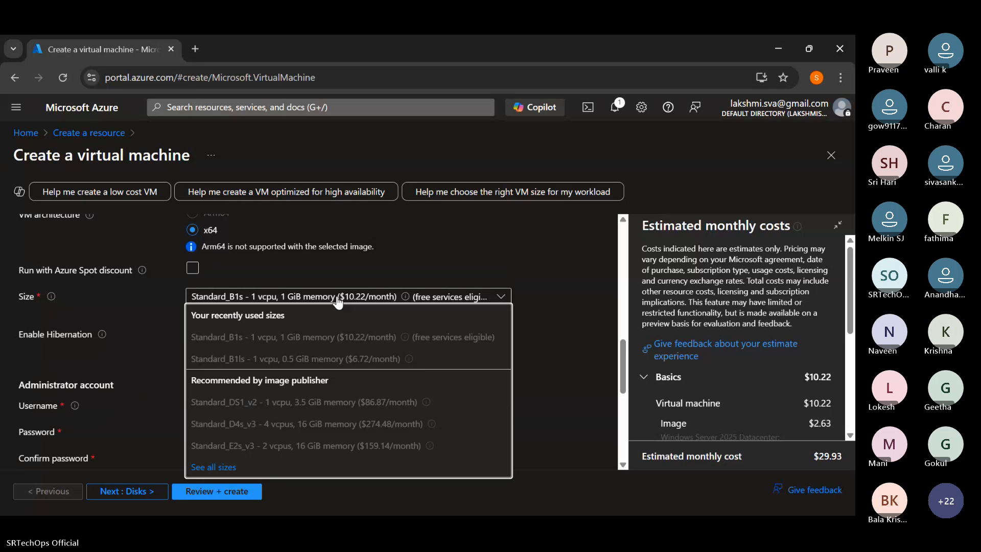
{"action": "left_click", "coordinate": [216, 464]}
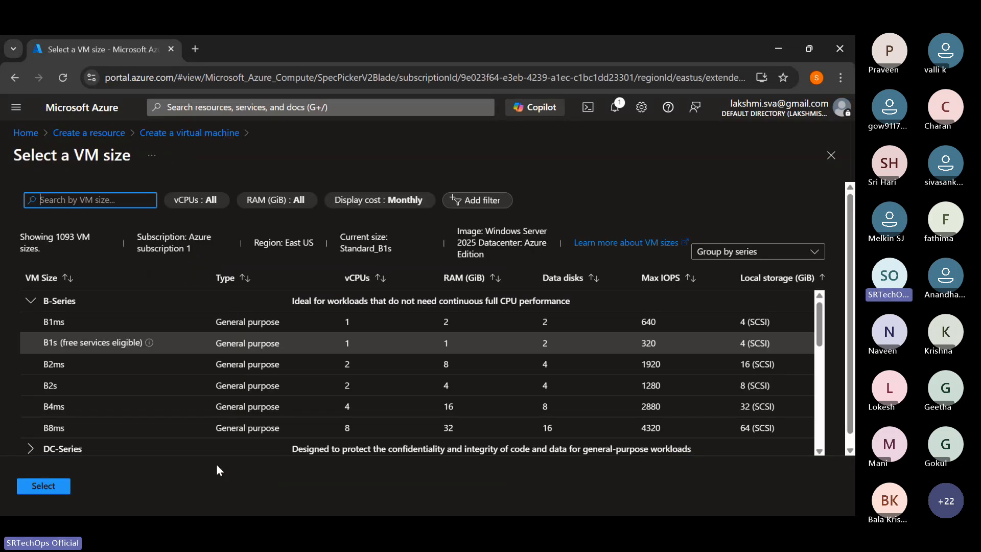
{"action": "left_click", "coordinate": [323, 406]}
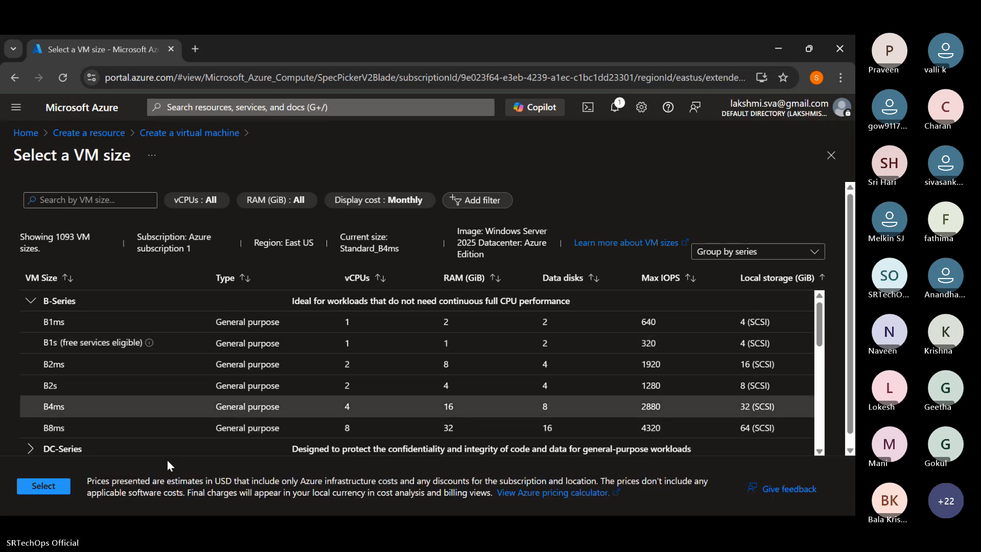
{"action": "left_click", "coordinate": [50, 488]}
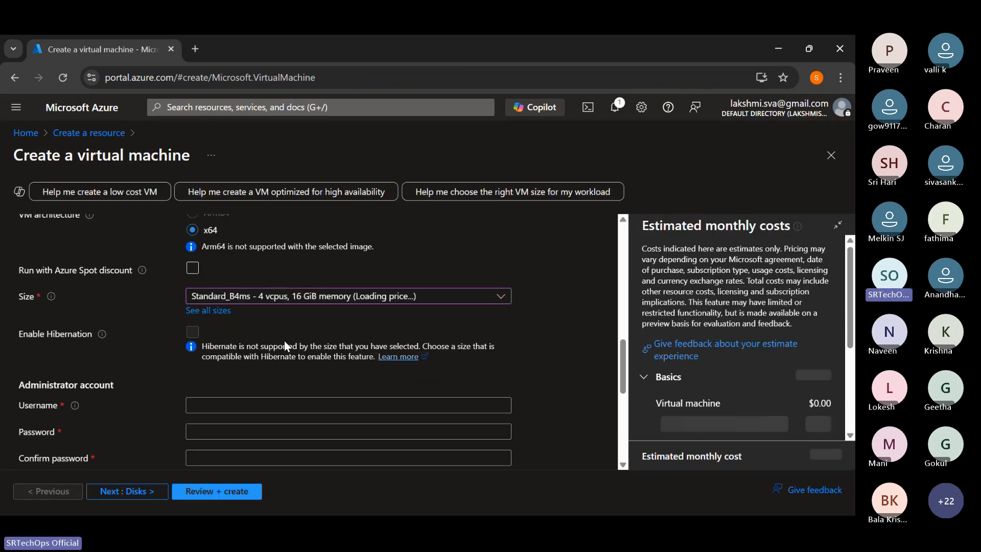
{"action": "left_click", "coordinate": [315, 298]}
{"action": "left_click", "coordinate": [316, 298]}
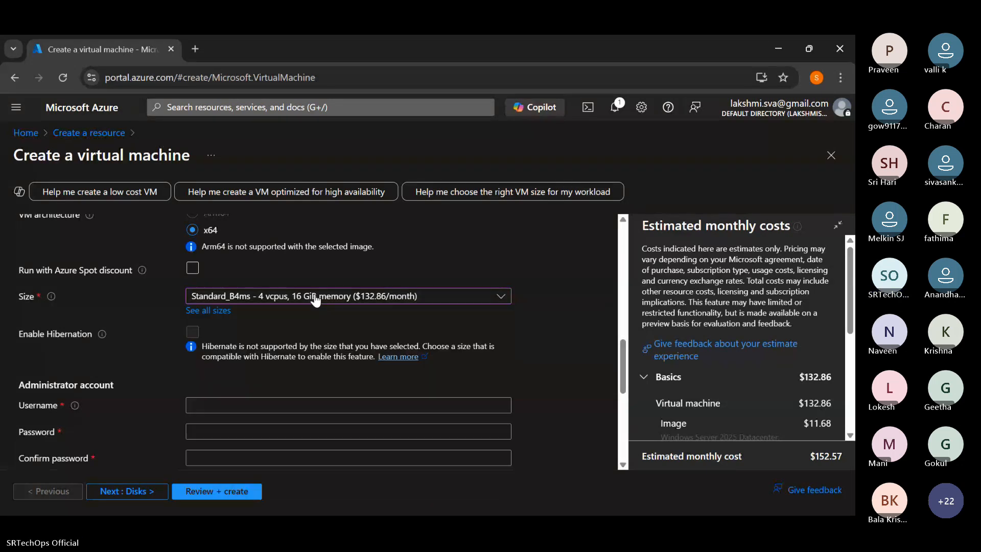
- Reopen the full VM size list and go back to the creation form, discarding the unsaved edits
{"action": "left_click", "coordinate": [215, 311]}
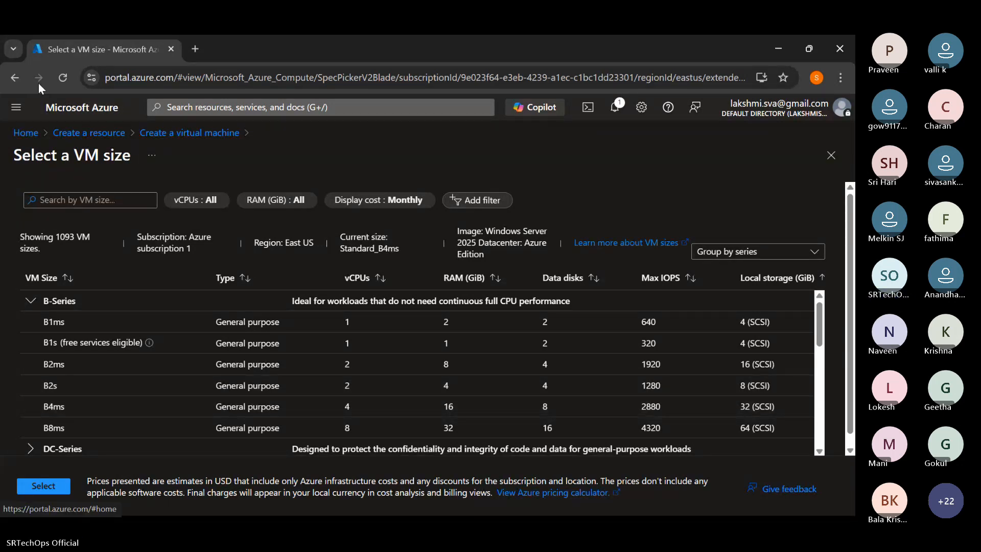
{"action": "left_click", "coordinate": [14, 77]}
{"action": "left_click", "coordinate": [498, 160]}
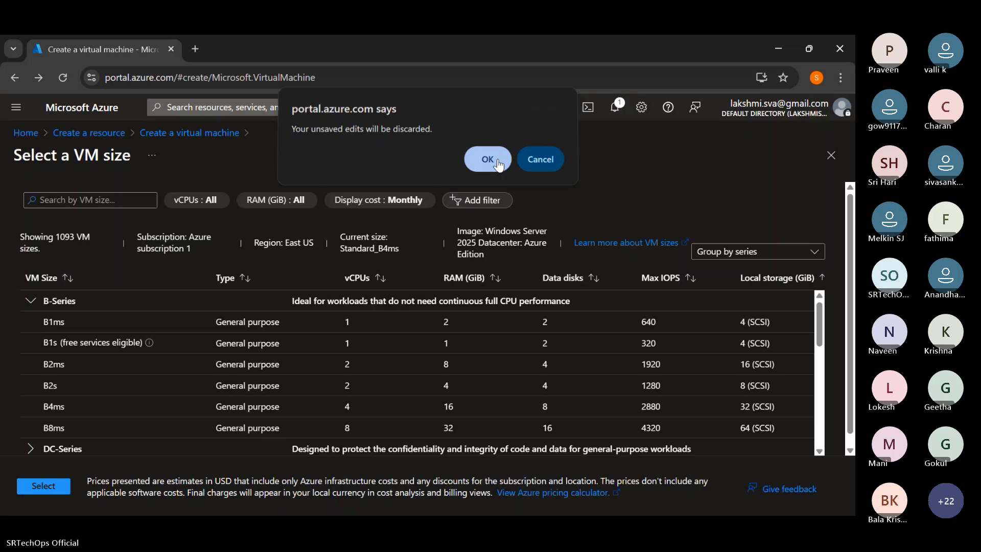
- Set the virtual machine's availability zone to Zone 3 only, deselecting Zone 1
{"action": "scroll", "coordinate": [363, 317], "scroll_direction": "down", "scroll_amount": 2}
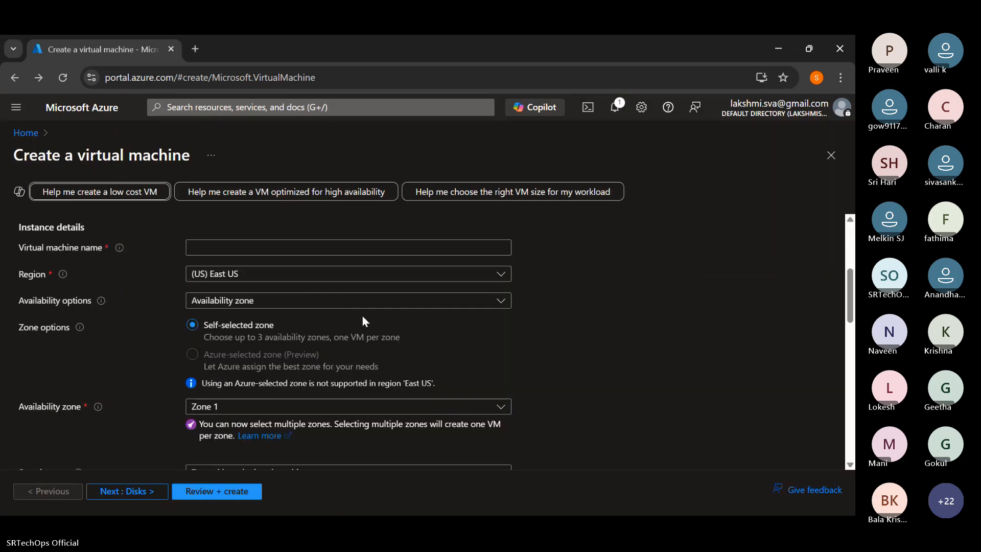
{"action": "scroll", "coordinate": [364, 321], "scroll_direction": "down", "scroll_amount": 5}
{"action": "left_click", "coordinate": [342, 297]}
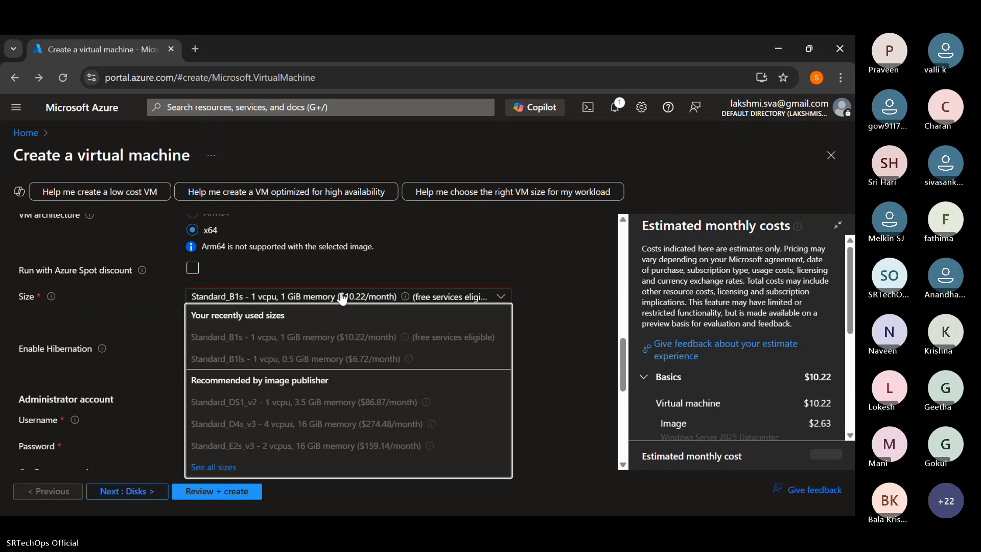
{"action": "scroll", "coordinate": [302, 296], "scroll_direction": "up", "scroll_amount": 3}
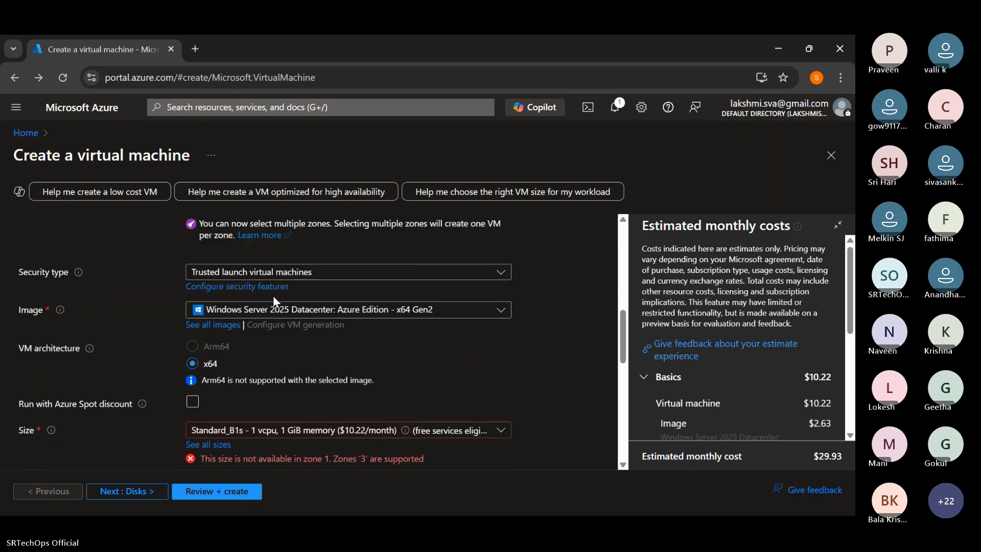
{"action": "scroll", "coordinate": [273, 296], "scroll_direction": "up", "scroll_amount": 3}
{"action": "left_click", "coordinate": [198, 339]}
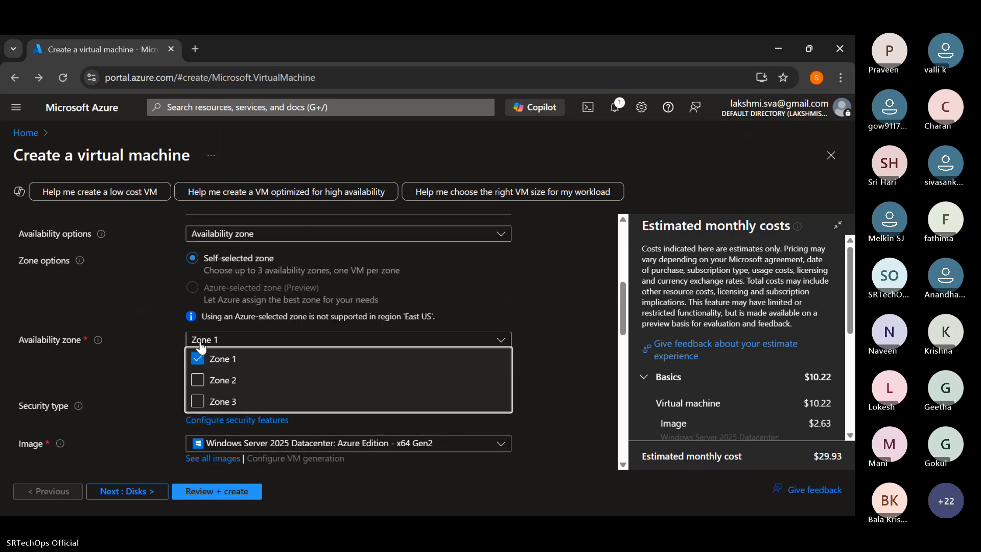
{"action": "left_click", "coordinate": [198, 358]}
{"action": "left_click", "coordinate": [198, 401]}
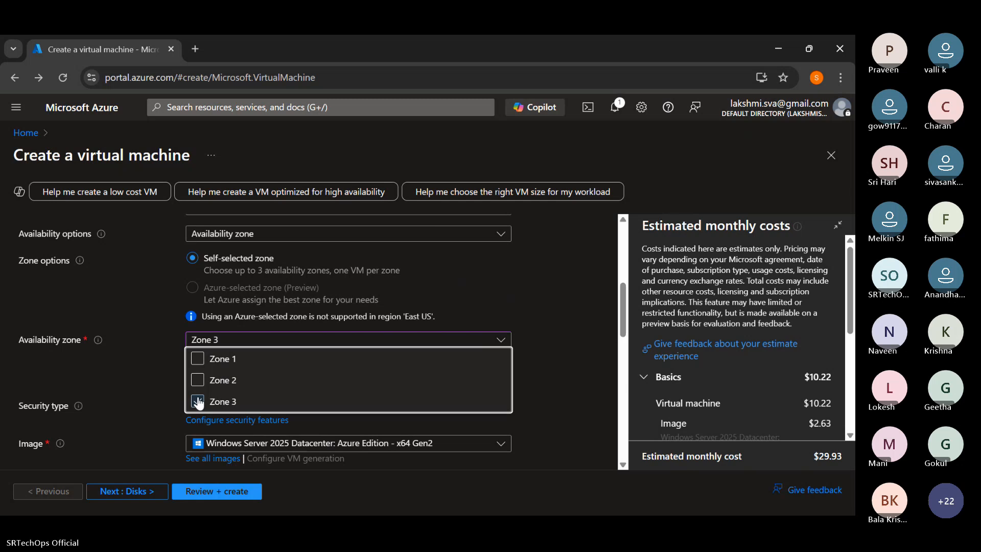
{"action": "left_click", "coordinate": [515, 328]}
- Set the VM size to B4ms from the B-Series in the full size list
{"action": "scroll", "coordinate": [458, 345], "scroll_direction": "down", "scroll_amount": 5}
{"action": "left_click", "coordinate": [312, 368]}
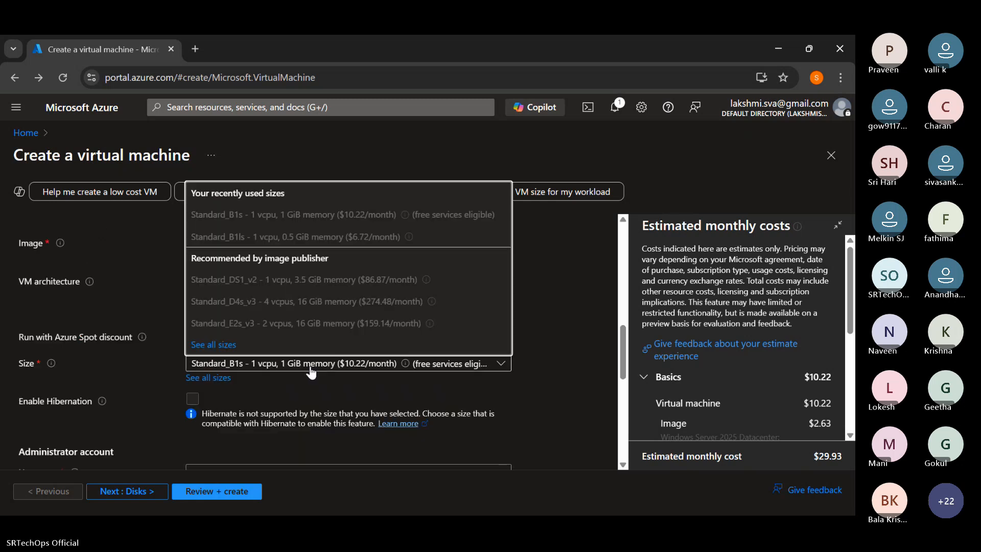
{"action": "left_click", "coordinate": [216, 347]}
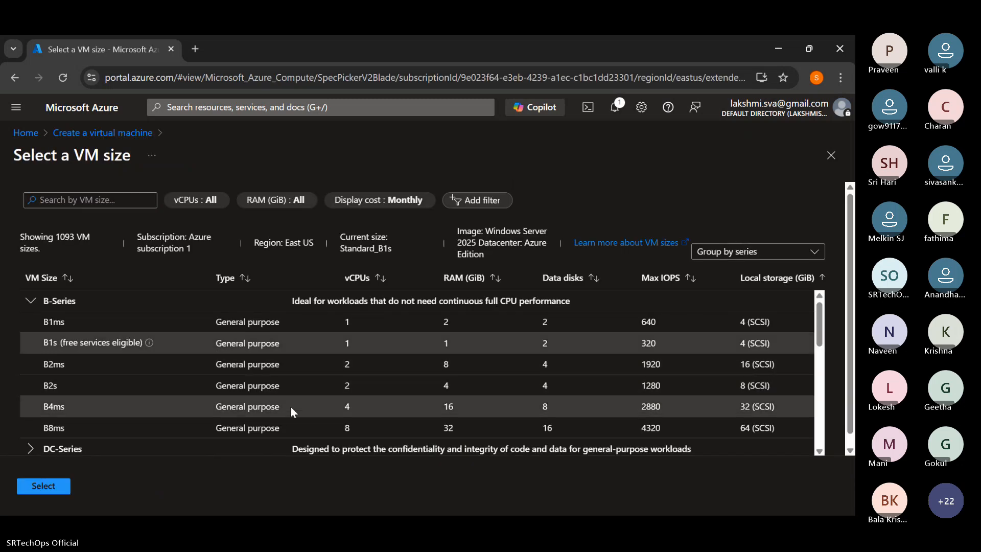
{"action": "left_click", "coordinate": [290, 406]}
{"action": "left_click", "coordinate": [46, 488]}
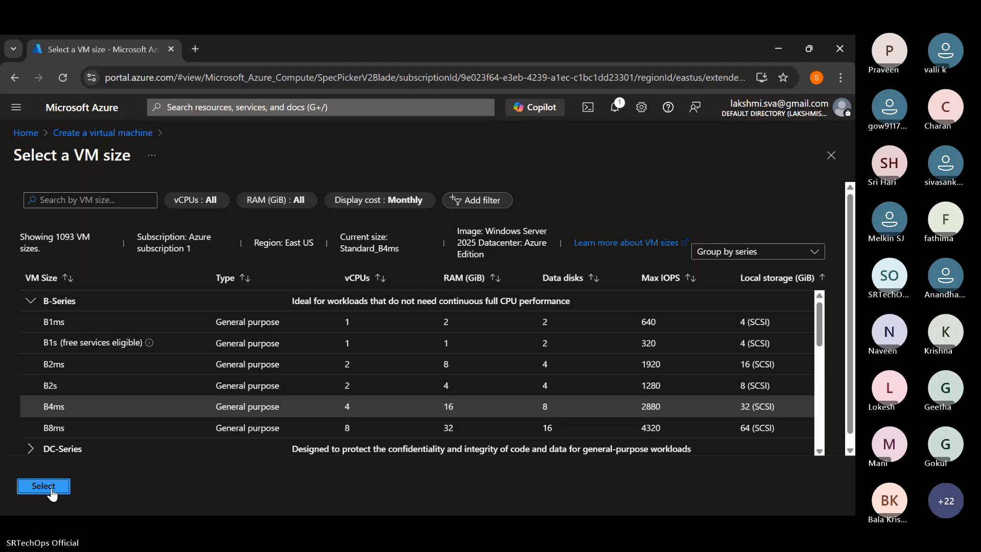
- Set the administrator username to srtechops, and enter and confirm the administrator password
{"action": "scroll", "coordinate": [382, 375], "scroll_direction": "down", "scroll_amount": 3}
{"action": "left_click", "coordinate": [232, 280]}
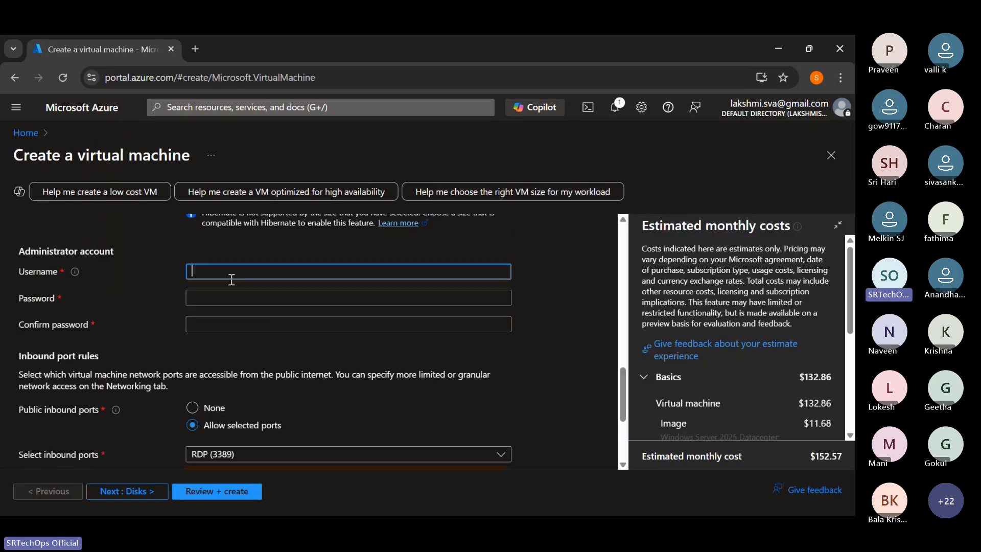
{"action": "type", "text": "srtechops"}
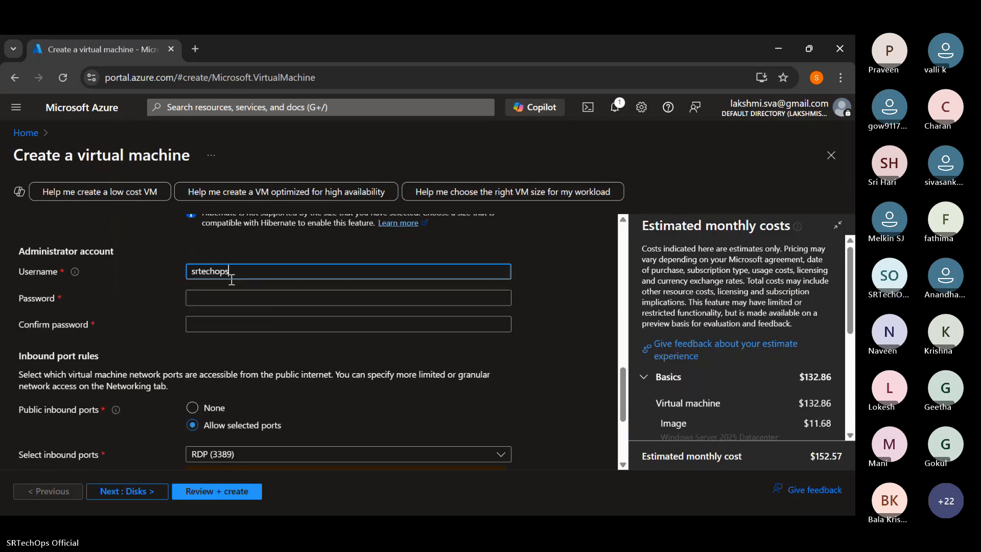
{"action": "left_click", "coordinate": [222, 299]}
{"action": "type", "text": "****"}
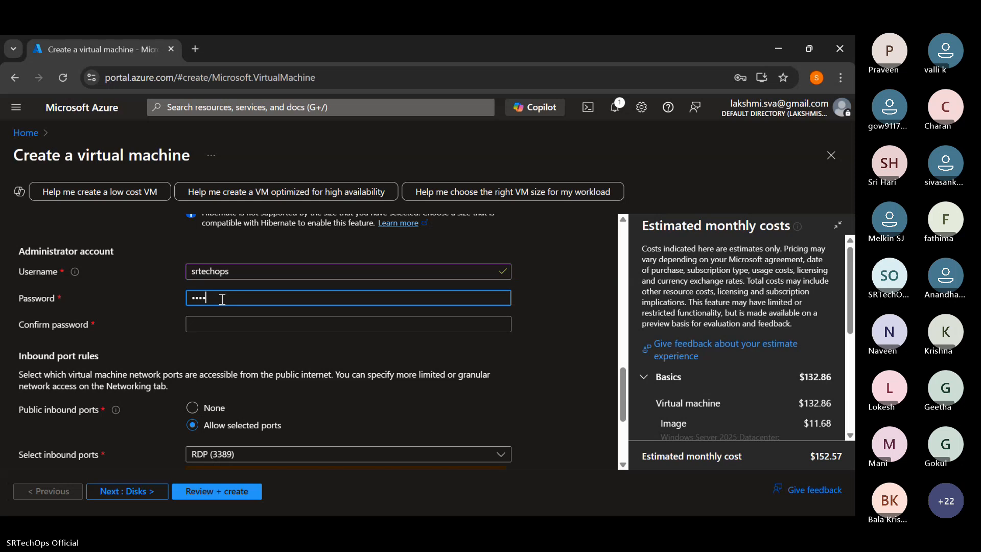
{"action": "type", "text": "**********"}
{"action": "left_click", "coordinate": [223, 324]}
{"action": "type", "text": "********"}
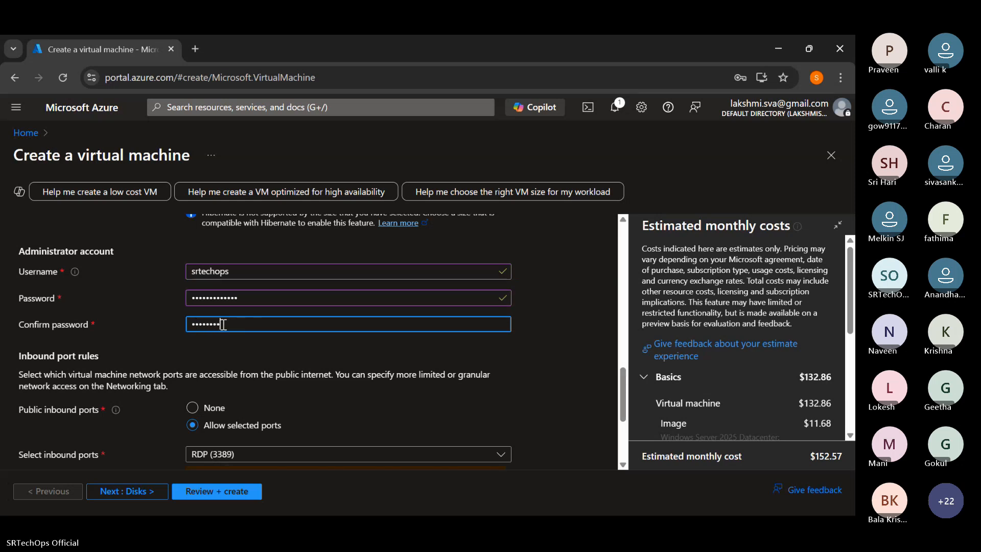
{"action": "type", "text": "******"}
{"action": "left_click", "coordinate": [233, 336]}
- Add HTTP (80) to the allowed public inbound ports alongside RDP (3389)
{"action": "scroll", "coordinate": [240, 336], "scroll_direction": "down", "scroll_amount": 3}
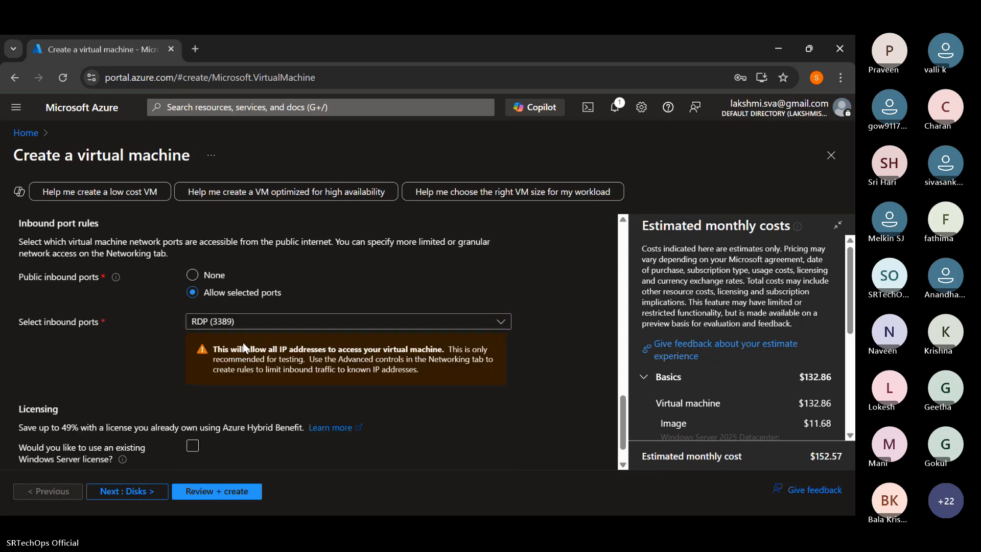
{"action": "scroll", "coordinate": [251, 336], "scroll_direction": "up", "scroll_amount": 4}
{"action": "scroll", "coordinate": [250, 336], "scroll_direction": "down", "scroll_amount": 4}
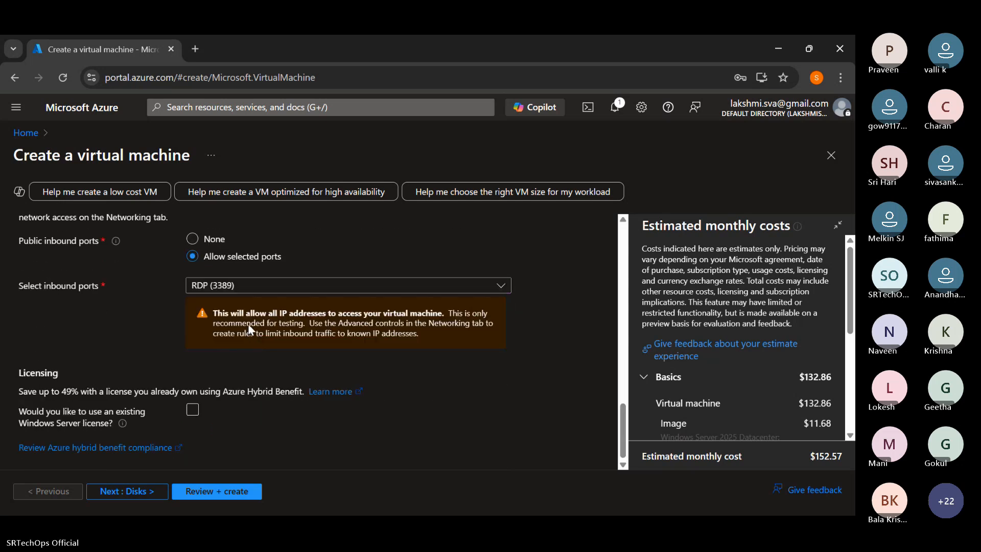
{"action": "left_click", "coordinate": [250, 285]}
{"action": "left_click", "coordinate": [197, 303]}
- Name the virtual machine WinVM and assign it to the existing test resource group
{"action": "scroll", "coordinate": [452, 412], "scroll_direction": "up", "scroll_amount": 10}
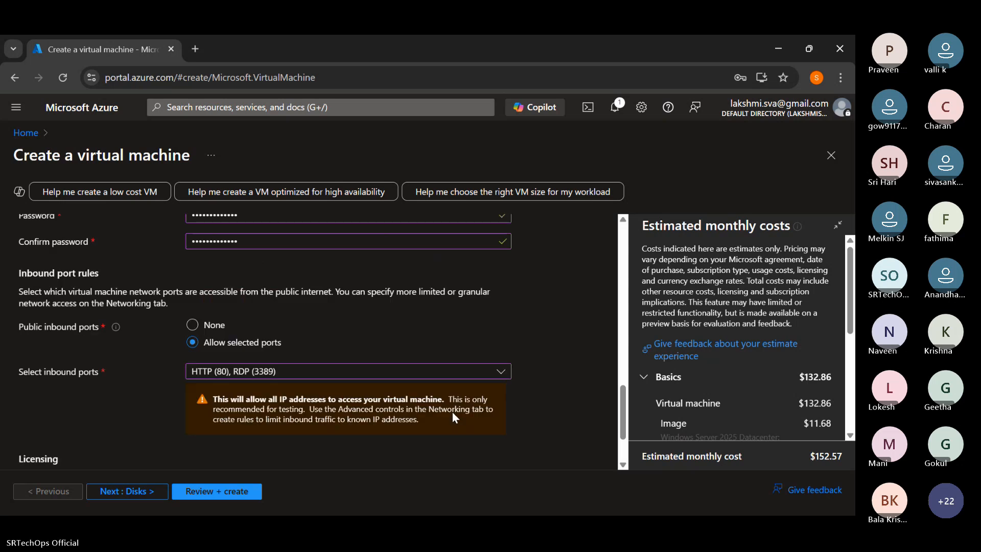
{"action": "scroll", "coordinate": [411, 405], "scroll_direction": "up", "scroll_amount": 10}
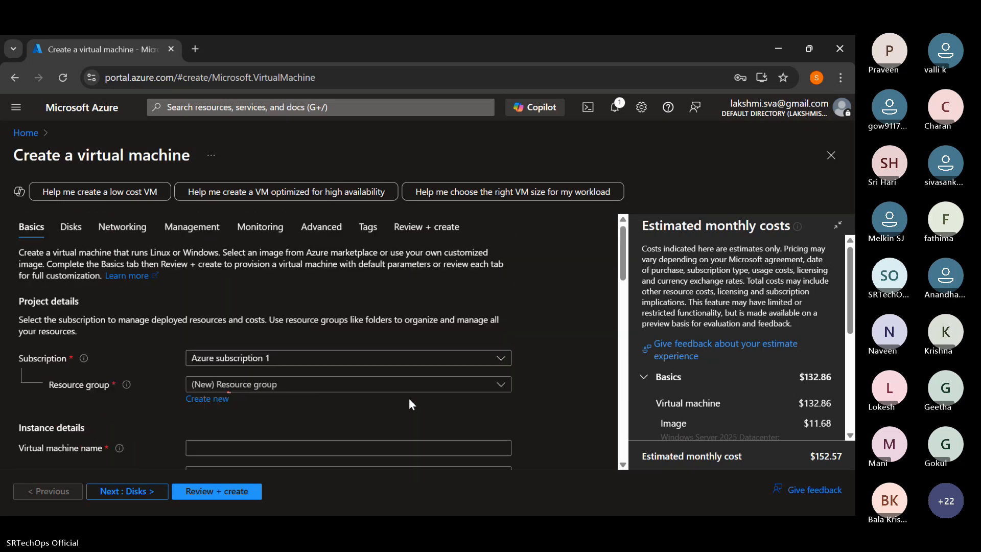
{"action": "scroll", "coordinate": [241, 383], "scroll_direction": "down", "scroll_amount": 3}
{"action": "left_click", "coordinate": [240, 383]}
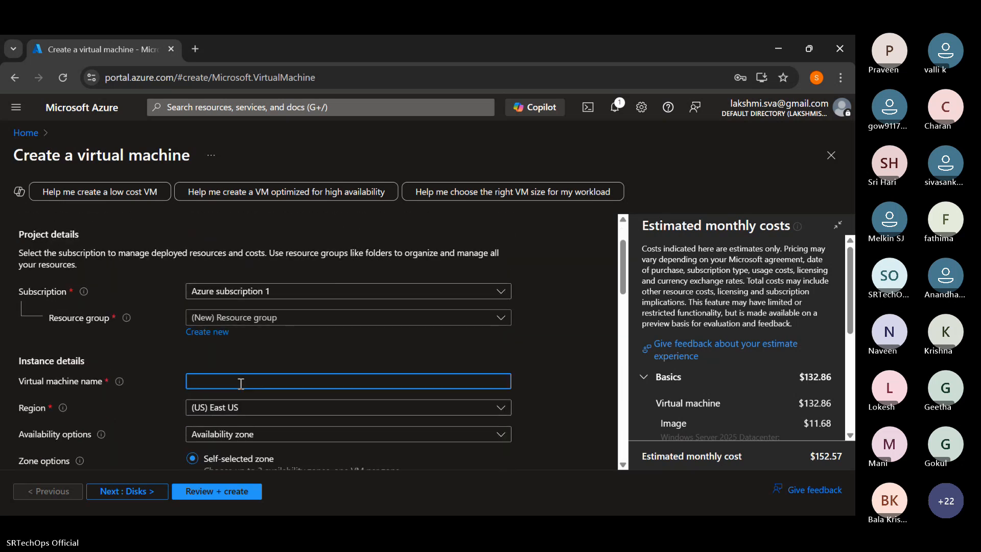
{"action": "type", "text": "WinVn"}
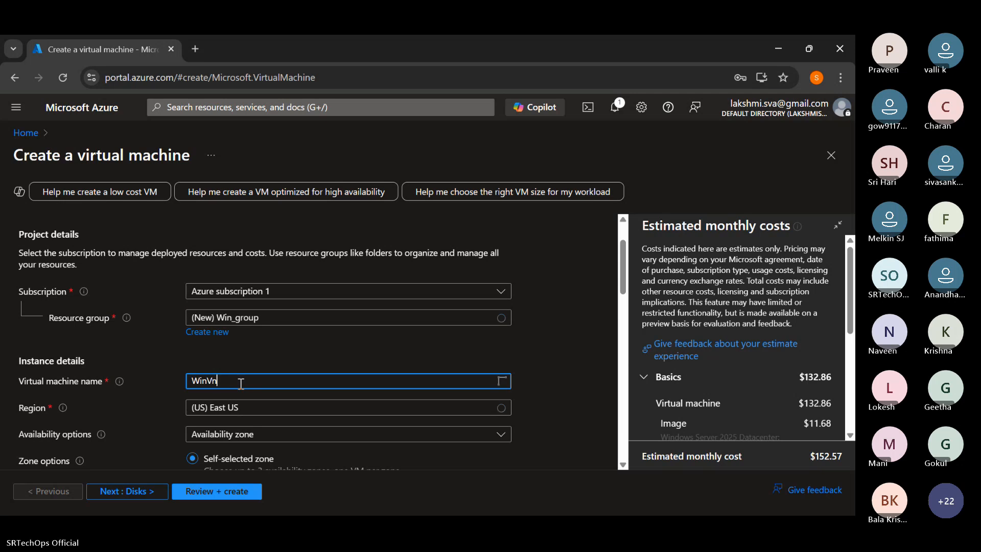
{"action": "key", "text": "BackSpace"}
{"action": "type", "text": "M"}
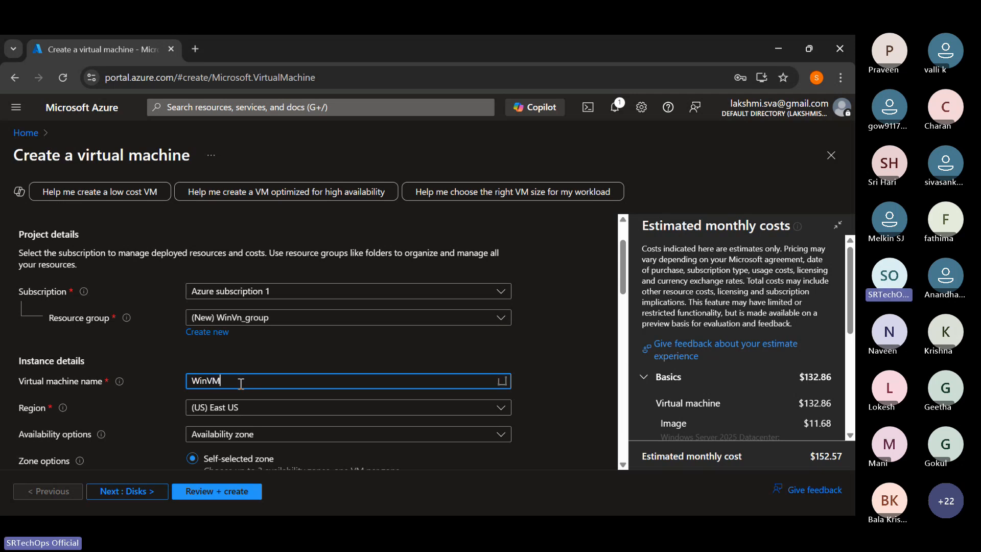
{"action": "left_click", "coordinate": [270, 318]}
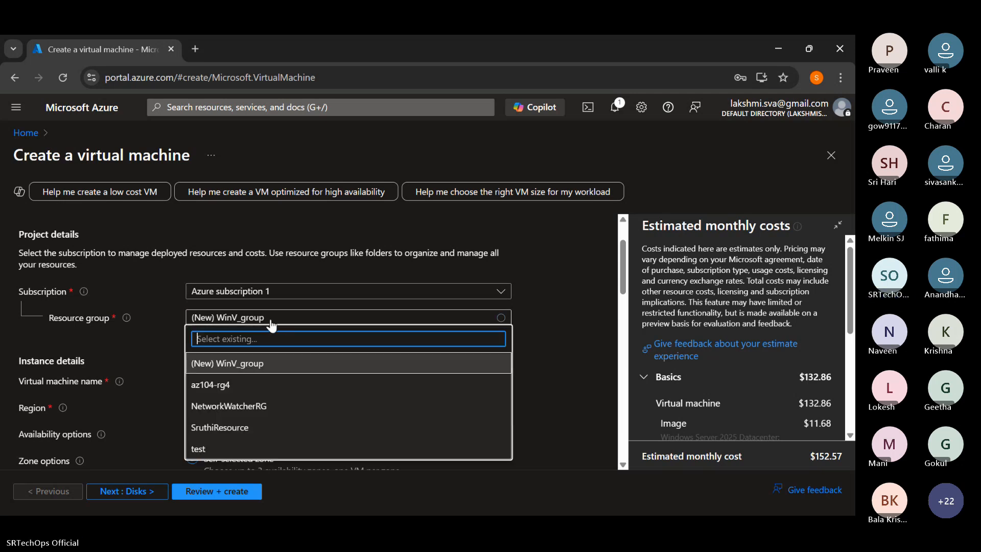
{"action": "left_click", "coordinate": [213, 452]}
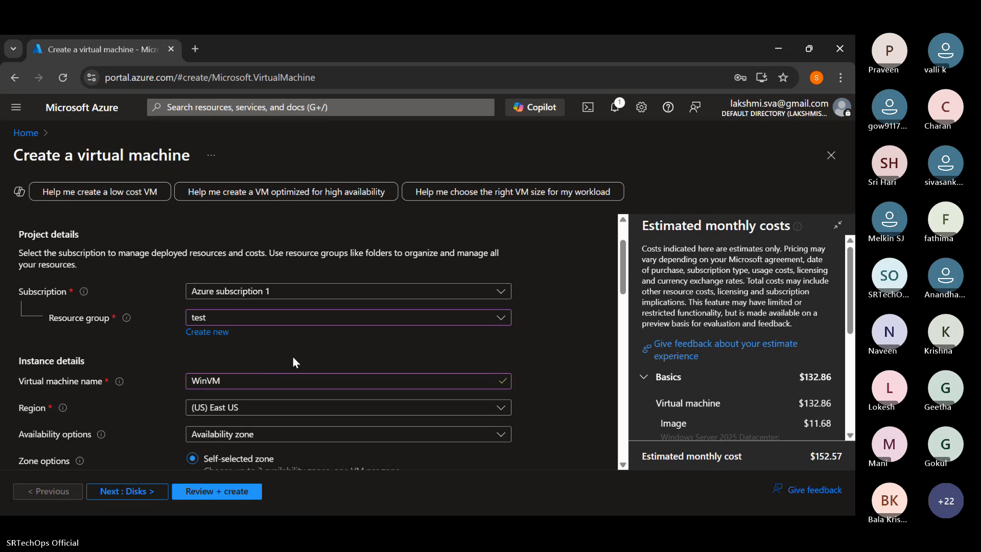
- Check the remaining basic settings and submit the WinVM configuration for review and validation
{"action": "scroll", "coordinate": [185, 314], "scroll_direction": "down", "scroll_amount": 3}
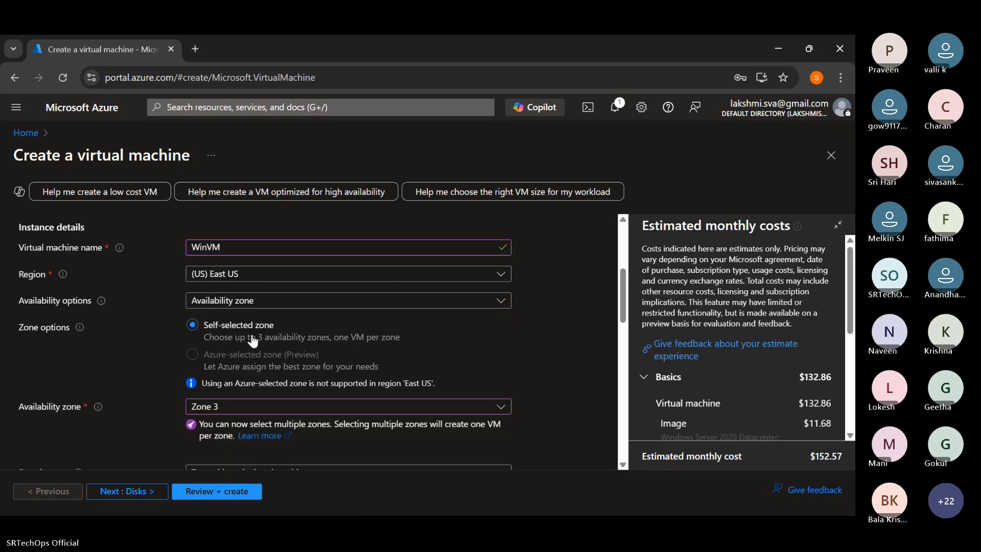
{"action": "scroll", "coordinate": [239, 334], "scroll_direction": "down", "scroll_amount": 3}
{"action": "scroll", "coordinate": [240, 335], "scroll_direction": "down", "scroll_amount": 7}
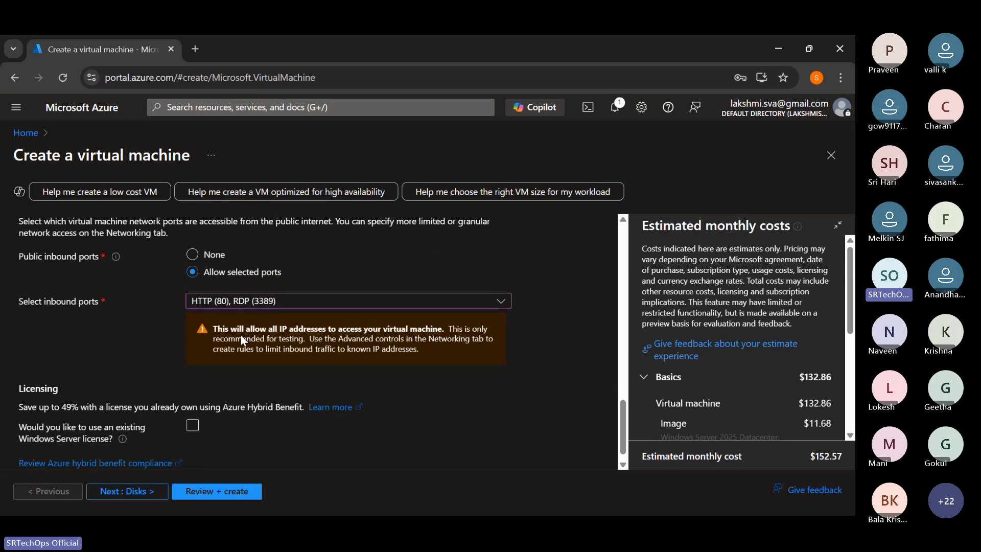
{"action": "left_click", "coordinate": [218, 498]}
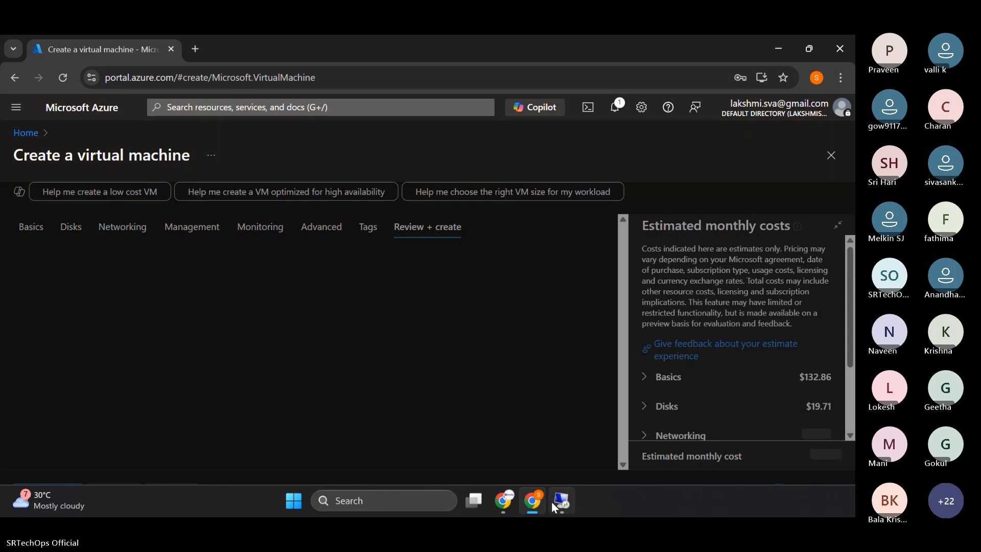
- Switch to the blank Remote Desktop session and disconnect it, confirming the disconnection
{"action": "left_click", "coordinate": [562, 503]}
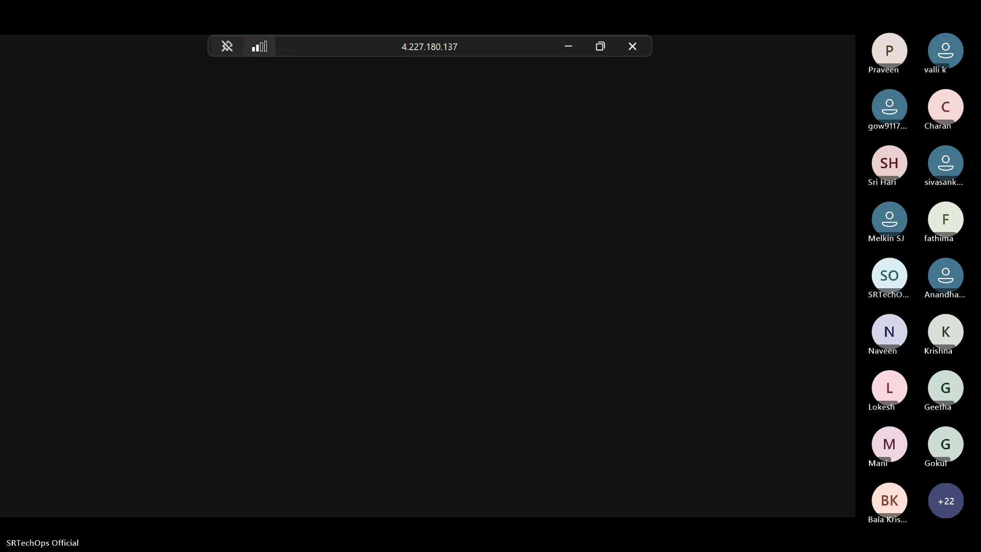
{"action": "left_click", "coordinate": [633, 47]}
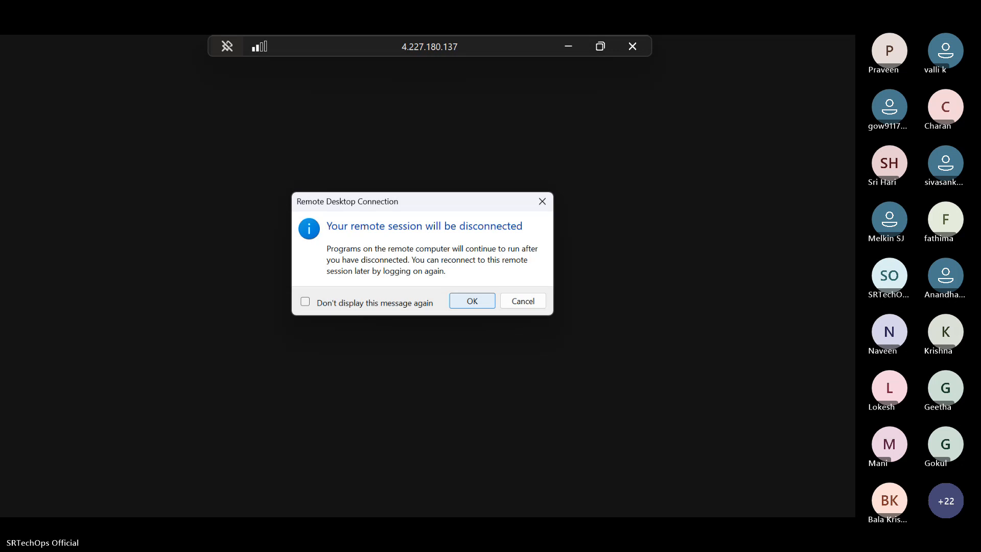
{"action": "left_click", "coordinate": [472, 300]}
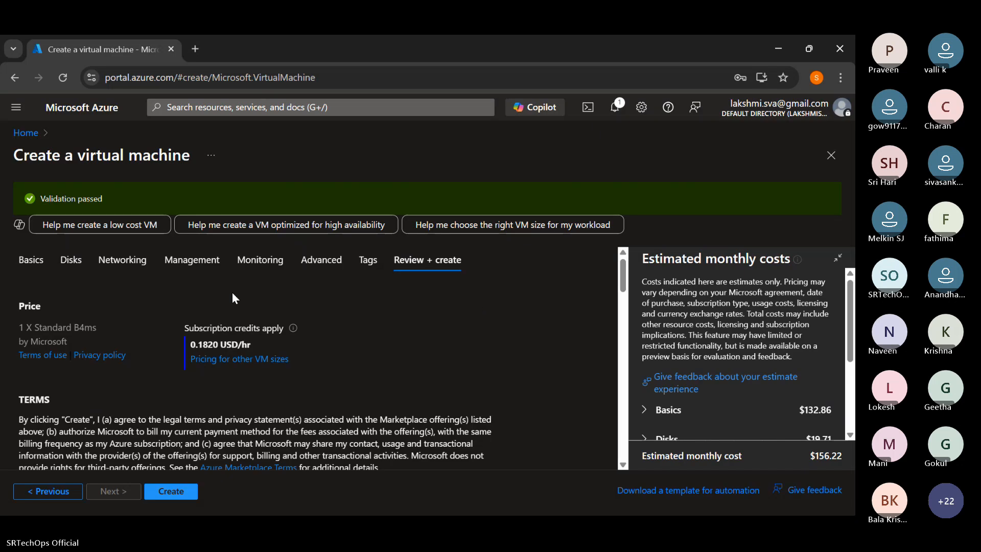
- Start the deployment of the validated WinVM virtual machine
{"action": "left_click", "coordinate": [174, 499]}
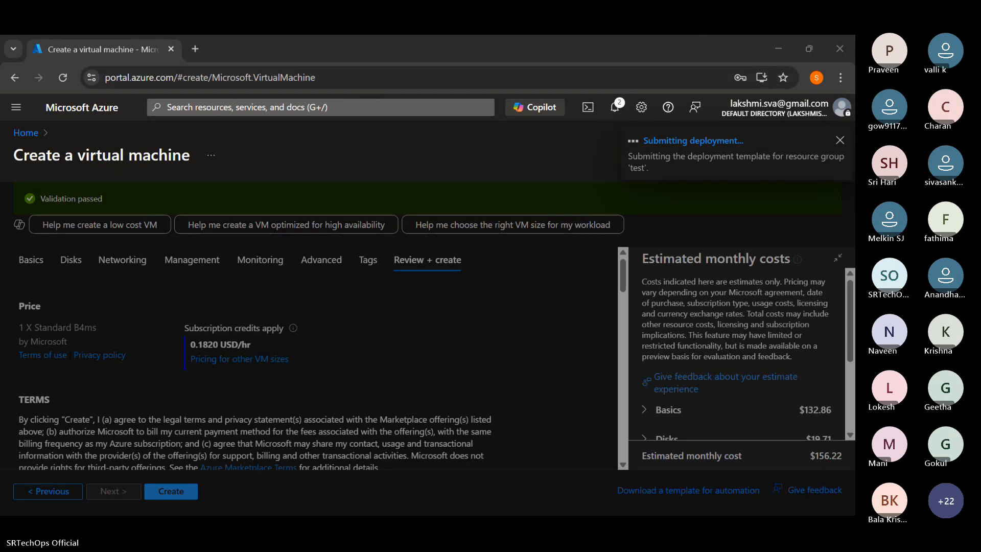
{"action": "left_click_drag", "start_coordinate": [854, 173], "coordinate": [397, 300]}
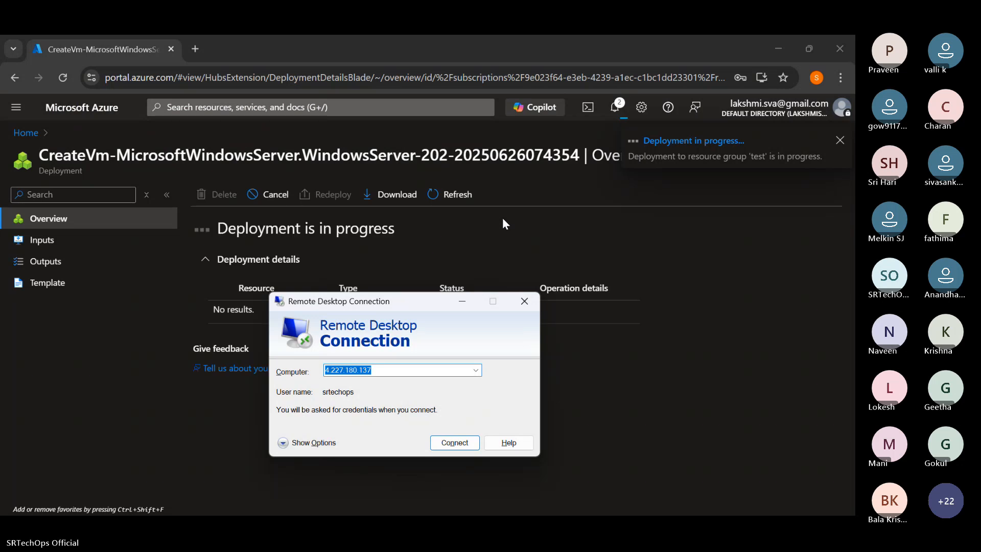
{"action": "left_click_drag", "start_coordinate": [387, 301], "coordinate": [403, 321]}
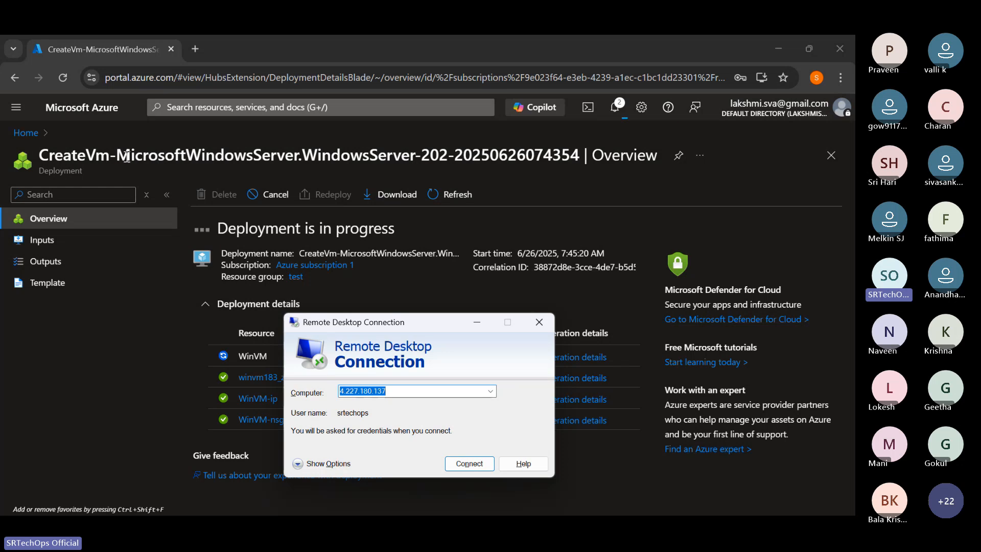
- Open the Azure dashboard in a second browser tab, keeping the WinVM deployment open in the first
{"action": "left_click", "coordinate": [16, 107]}
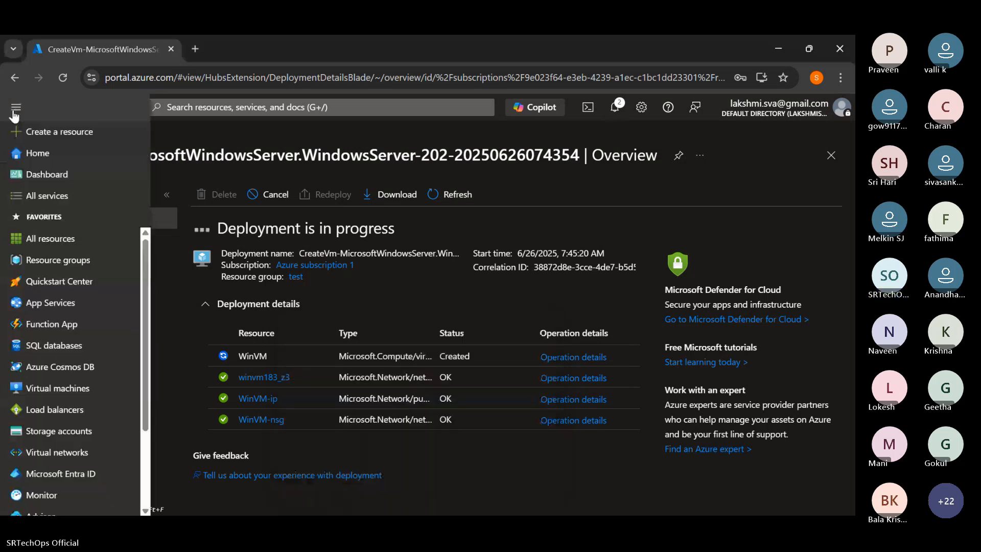
{"action": "right_click", "coordinate": [67, 174]}
{"action": "left_click", "coordinate": [105, 184]}
{"action": "left_click", "coordinate": [240, 38]}
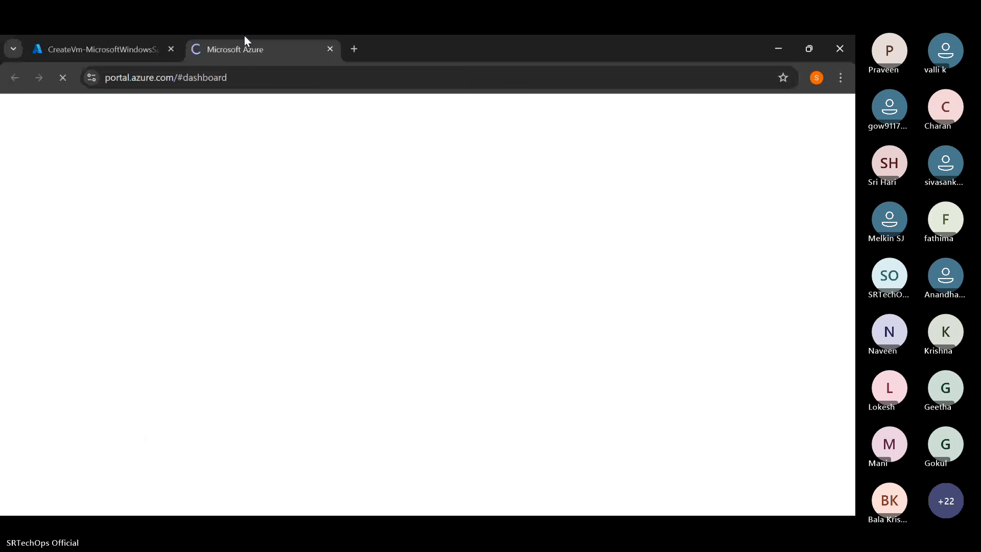
{"action": "left_click", "coordinate": [142, 39]}
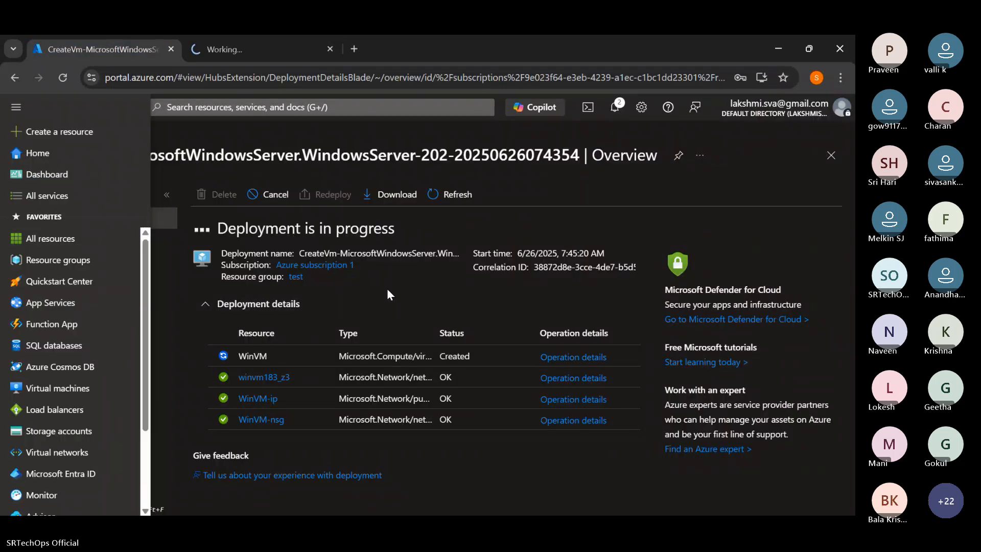
{"action": "left_click", "coordinate": [276, 39]}
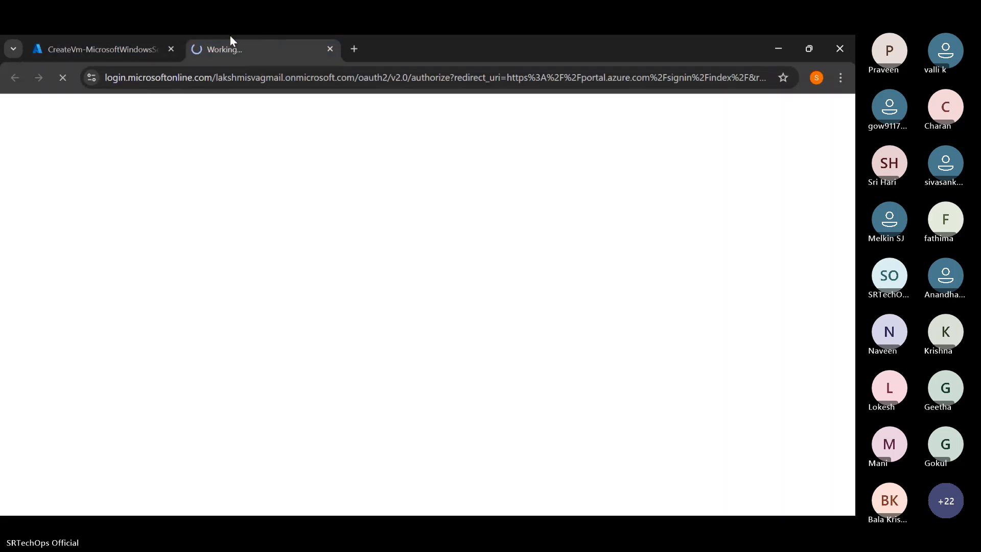
{"action": "left_click", "coordinate": [159, 38]}
{"action": "left_click", "coordinate": [215, 36]}
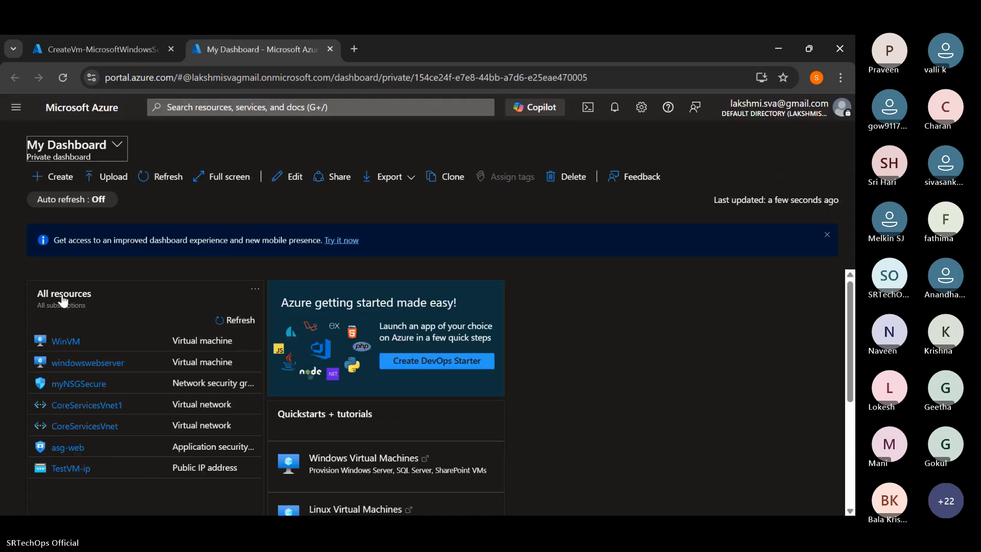
- Open the virtual machines list in the second tab and start creating another virtual machine
{"action": "left_click", "coordinate": [16, 107]}
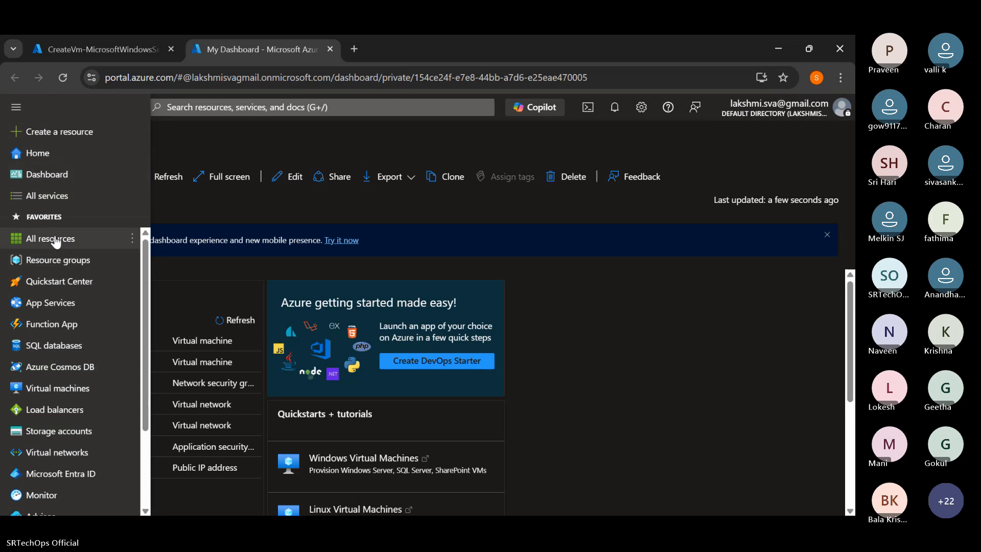
{"action": "left_click", "coordinate": [37, 389]}
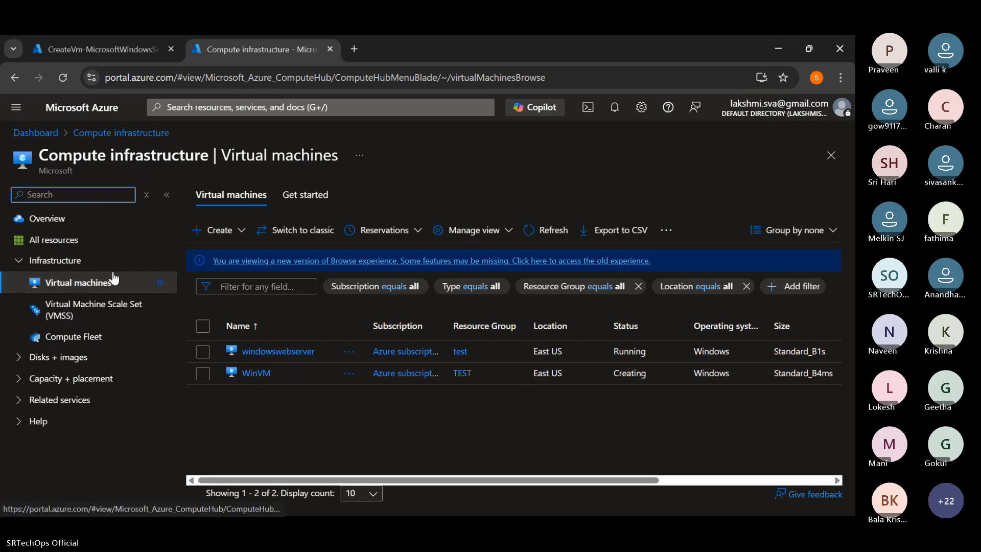
{"action": "left_click", "coordinate": [214, 230]}
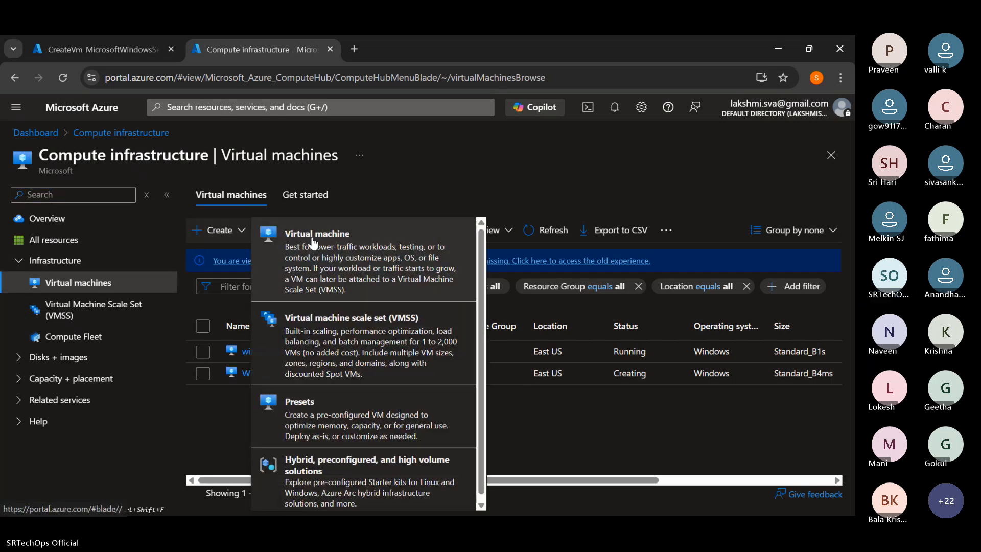
{"action": "left_click", "coordinate": [309, 238]}
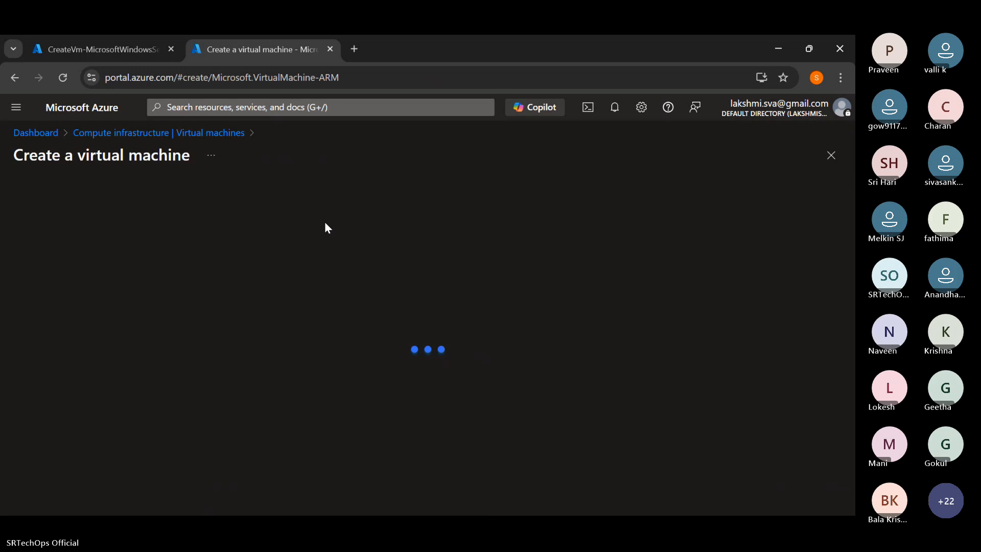
- Examine the new virtual machine's basic settings, including the availability options, zone options and size
{"action": "scroll", "coordinate": [293, 281], "scroll_direction": "down", "scroll_amount": 5}
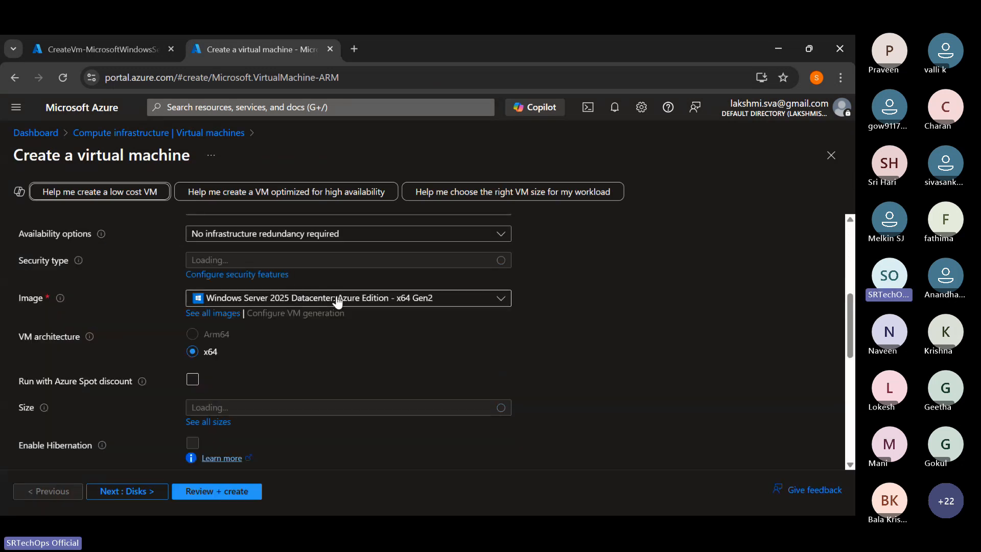
{"action": "scroll", "coordinate": [314, 304], "scroll_direction": "down", "scroll_amount": 1}
{"action": "scroll", "coordinate": [314, 306], "scroll_direction": "up", "scroll_amount": 3}
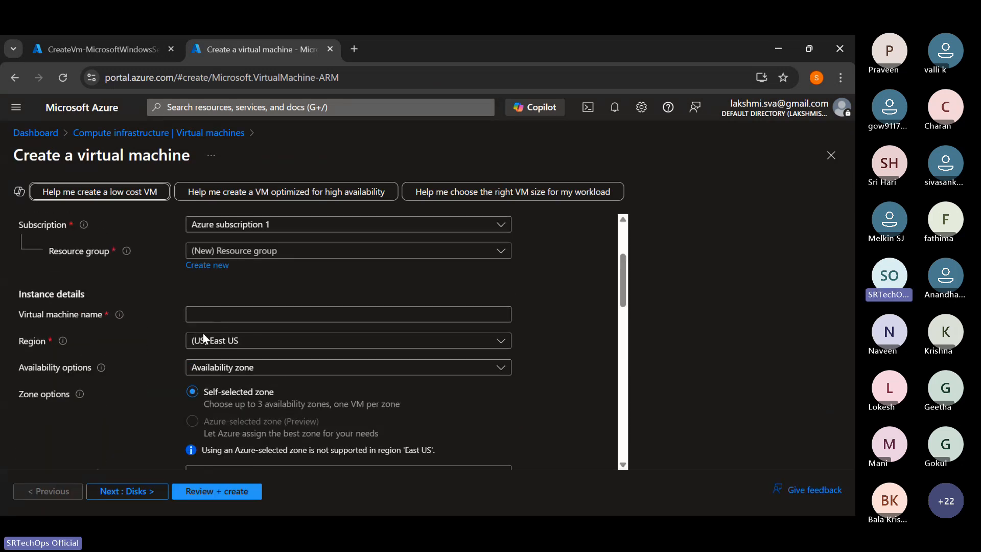
{"action": "left_click", "coordinate": [219, 368]}
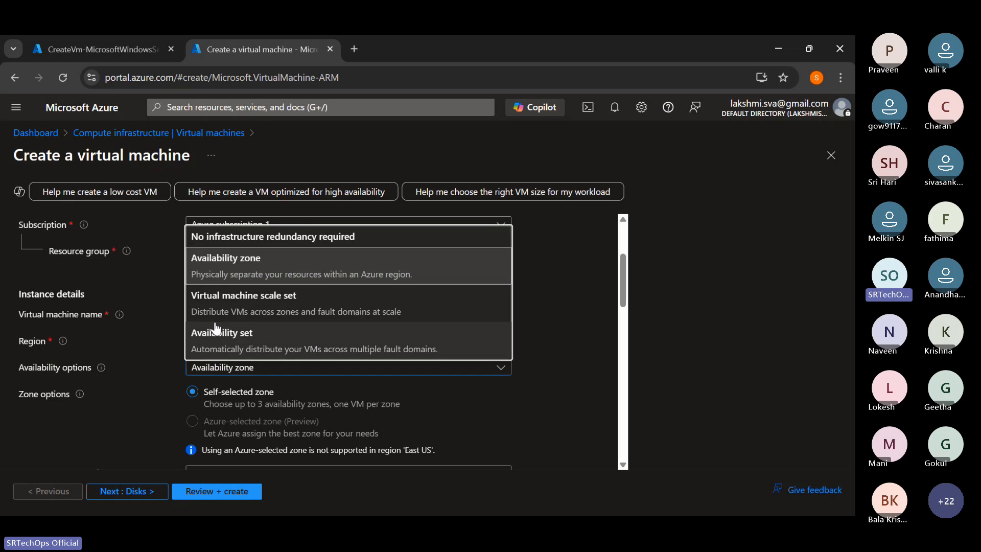
{"action": "left_click", "coordinate": [160, 299]}
{"action": "scroll", "coordinate": [195, 325], "scroll_direction": "down", "scroll_amount": 2}
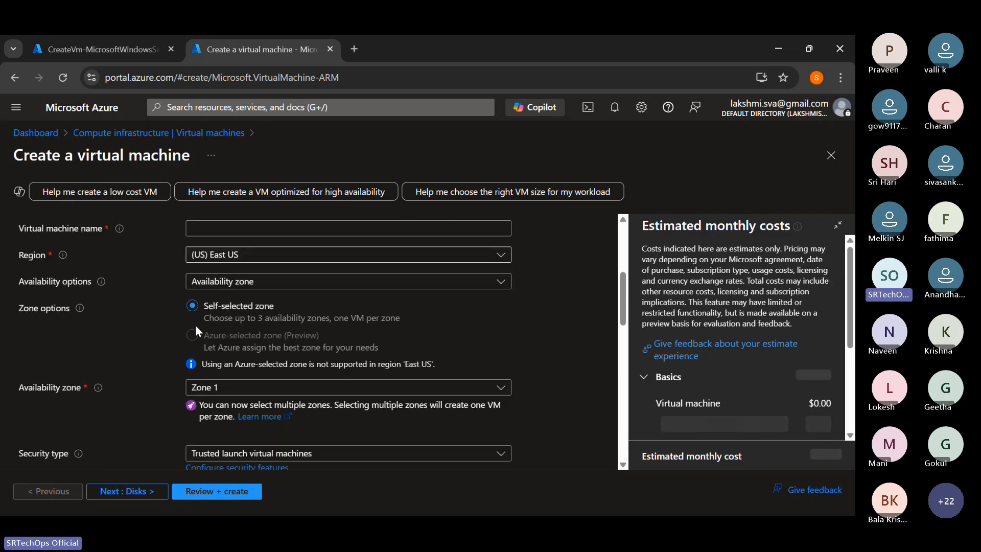
{"action": "left_click", "coordinate": [195, 324]}
{"action": "scroll", "coordinate": [248, 352], "scroll_direction": "down", "scroll_amount": 4}
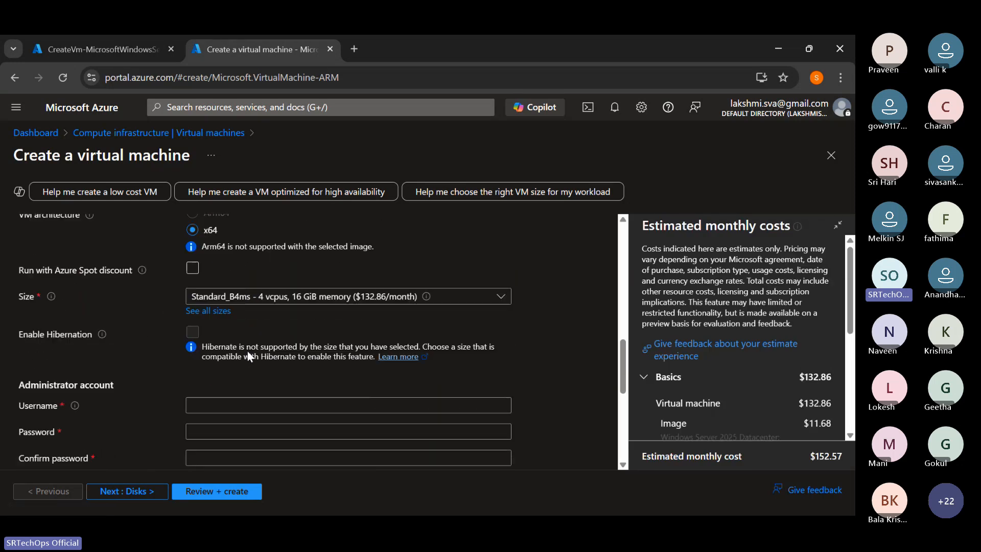
- Compare the B-series sizes in the full VM size list and select B4ms for the new machine
{"action": "left_click", "coordinate": [210, 312]}
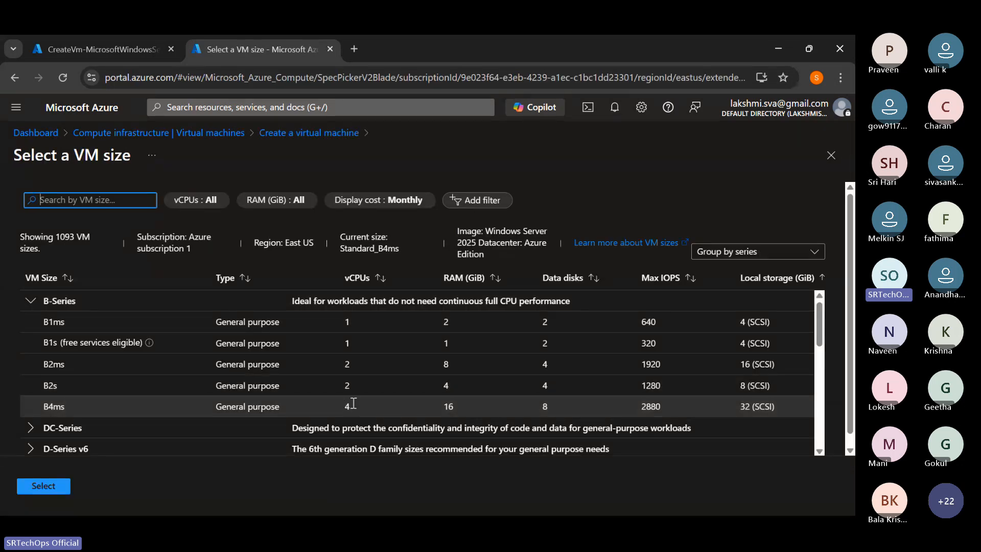
{"action": "left_click", "coordinate": [408, 388]}
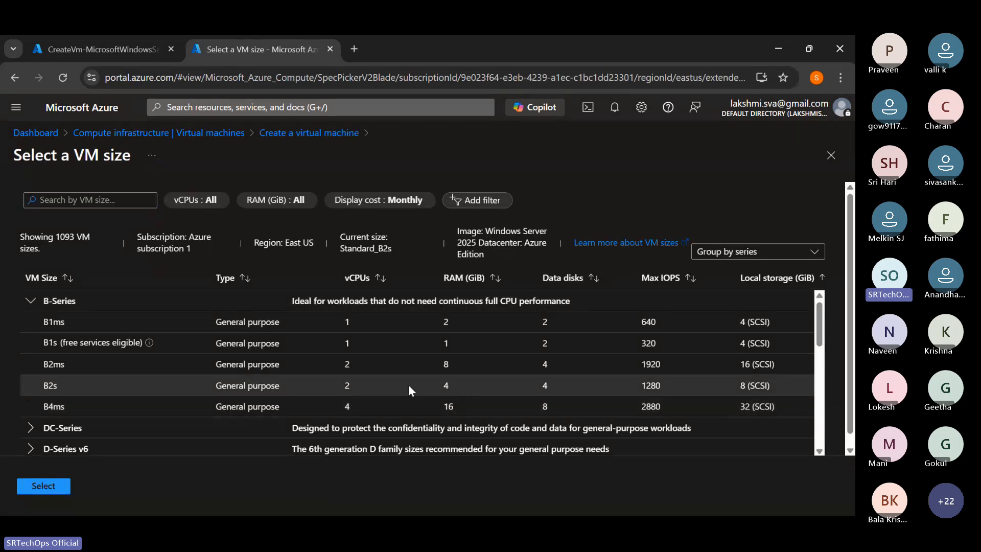
{"action": "left_click", "coordinate": [87, 400]}
{"action": "left_click", "coordinate": [44, 488]}
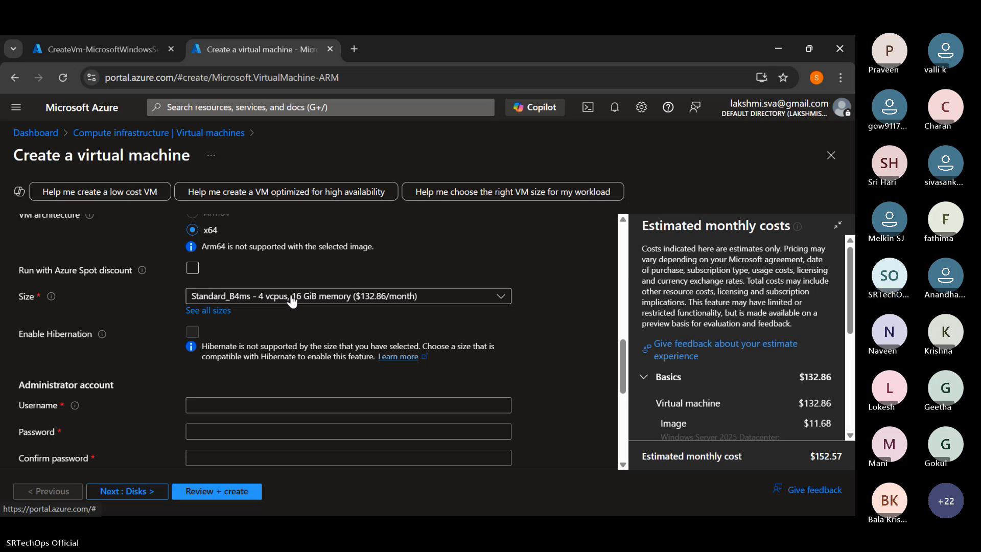
- Choose Windows Server 2025 Datacenter: Azure Edition - x64 Gen2 as the new virtual machine's image
{"action": "scroll", "coordinate": [292, 301], "scroll_direction": "up", "scroll_amount": 3}
{"action": "left_click", "coordinate": [283, 309]}
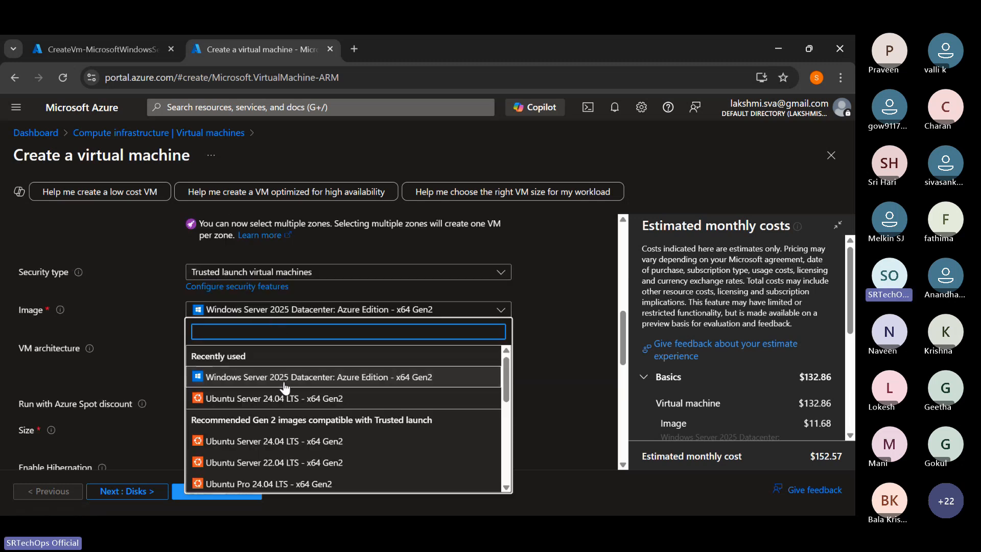
{"action": "left_click", "coordinate": [311, 377]}
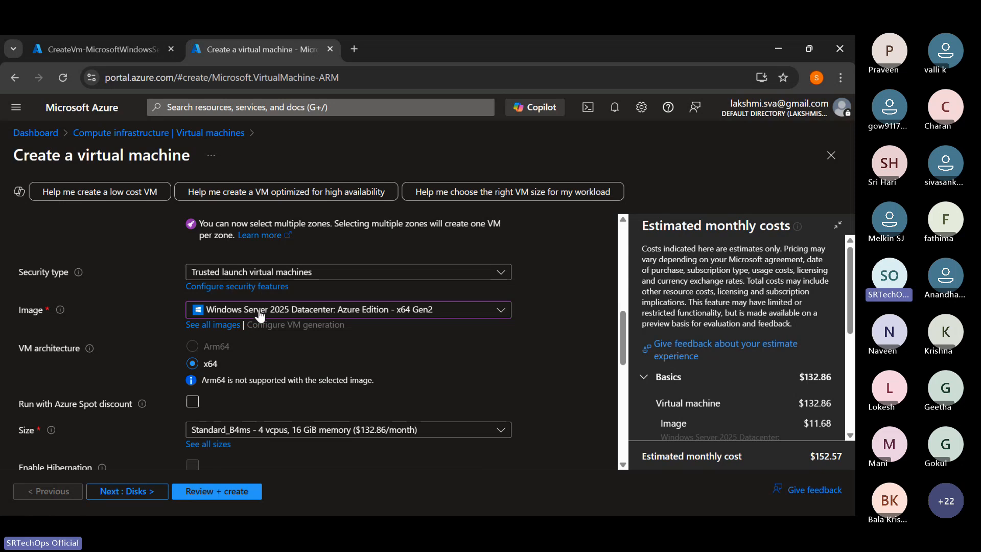
{"action": "left_click", "coordinate": [289, 311]}
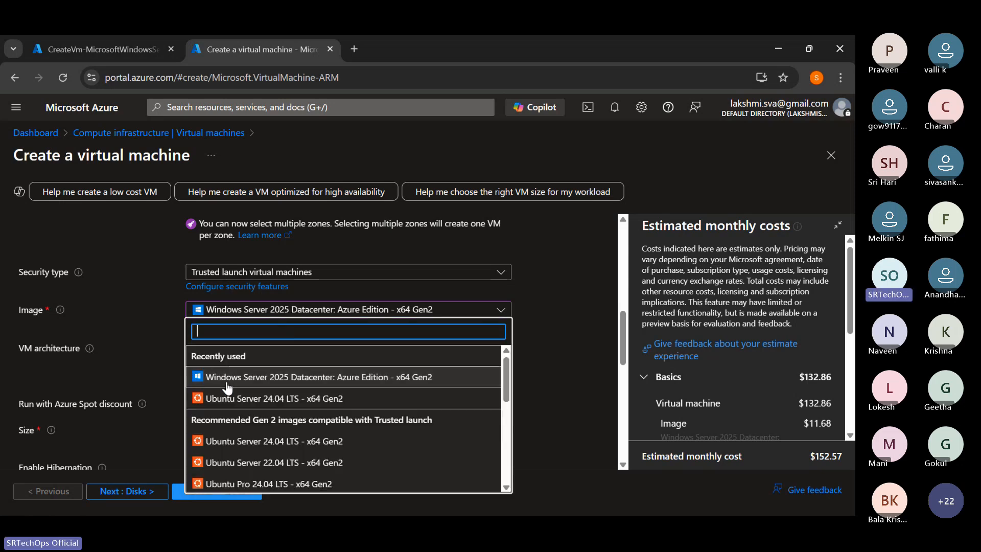
{"action": "left_click", "coordinate": [228, 384]}
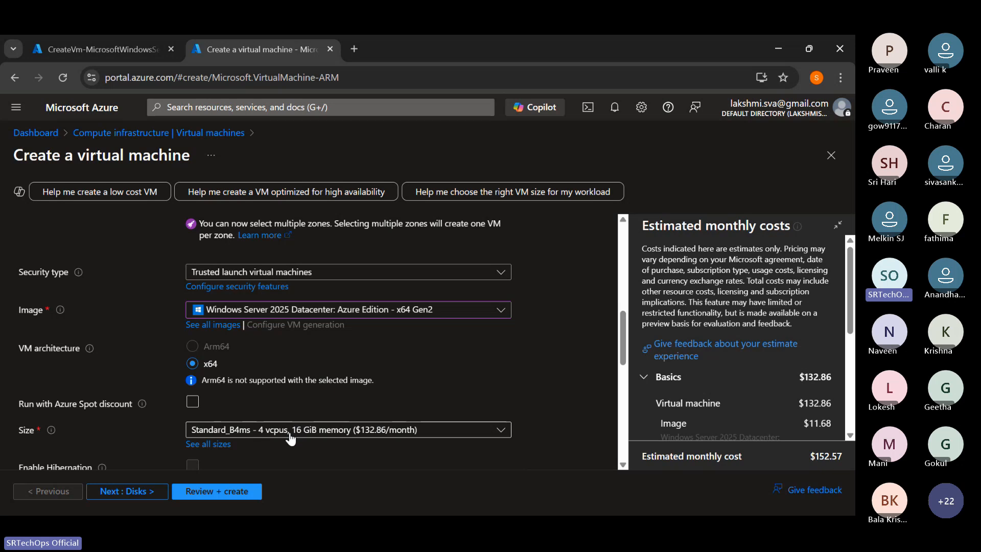
- Return to the WinVM deployment, open the deployed WinVM resource and bring up its connection page
{"action": "left_click", "coordinate": [122, 52]}
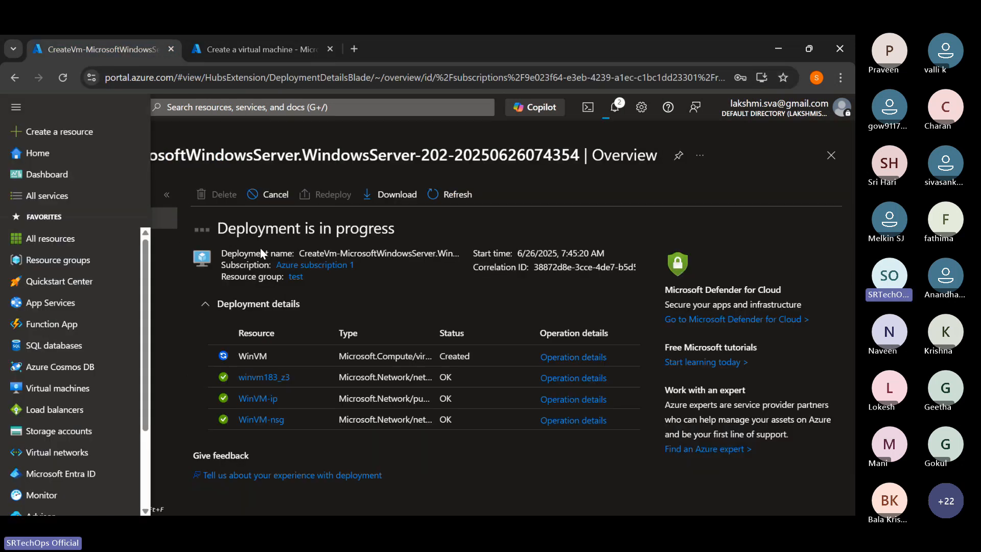
{"action": "left_click", "coordinate": [479, 239]}
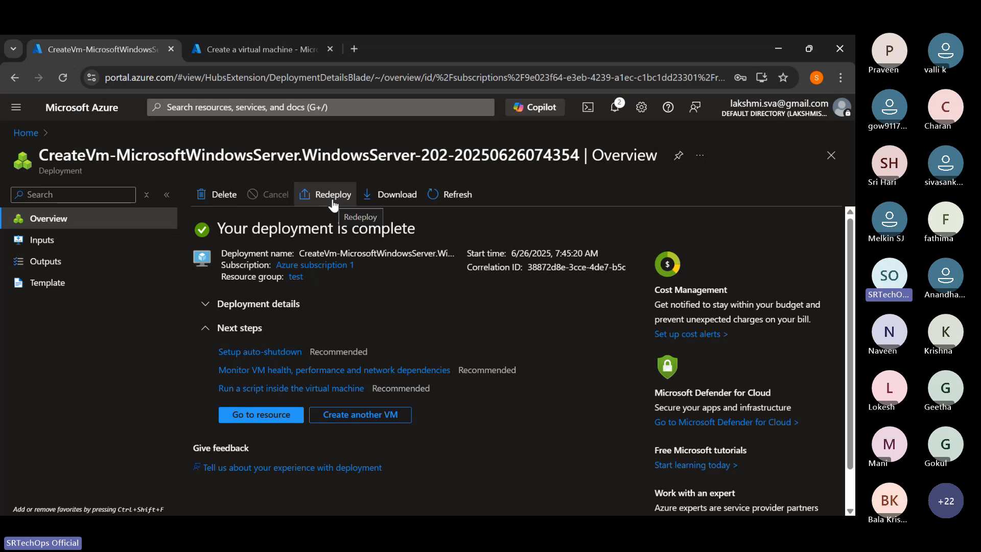
{"action": "left_click", "coordinate": [240, 414]}
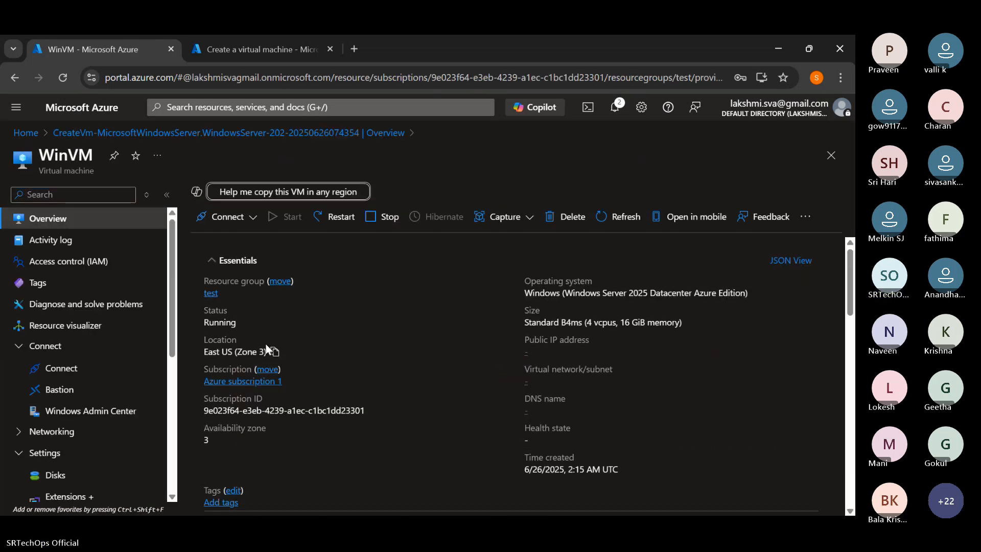
{"action": "left_click", "coordinate": [241, 220]}
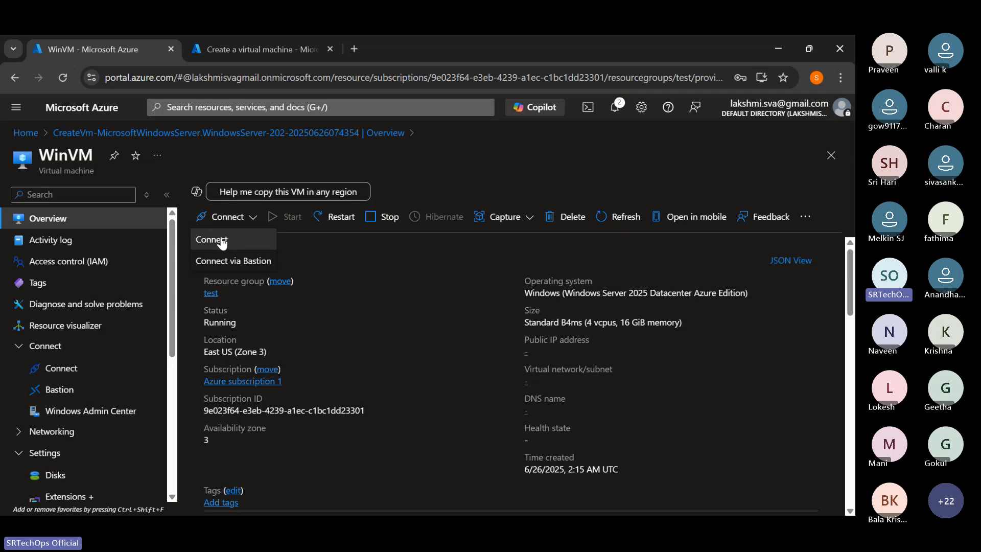
{"action": "left_click", "coordinate": [223, 239]}
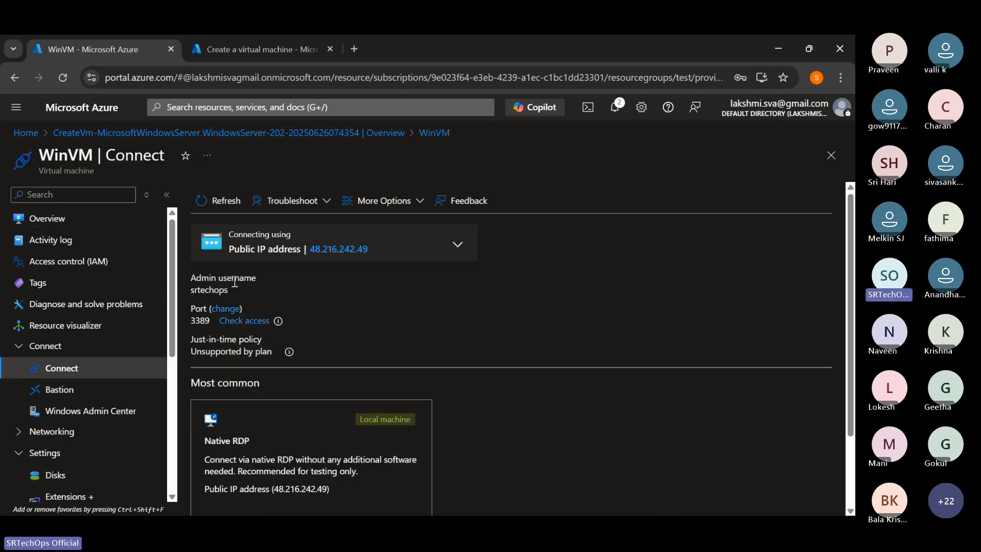
- Copy WinVM's public IP address 48.216.242.49 into Remote Desktop Connection as the target computer
{"action": "left_click", "coordinate": [378, 250]}
{"action": "left_click", "coordinate": [560, 502]}
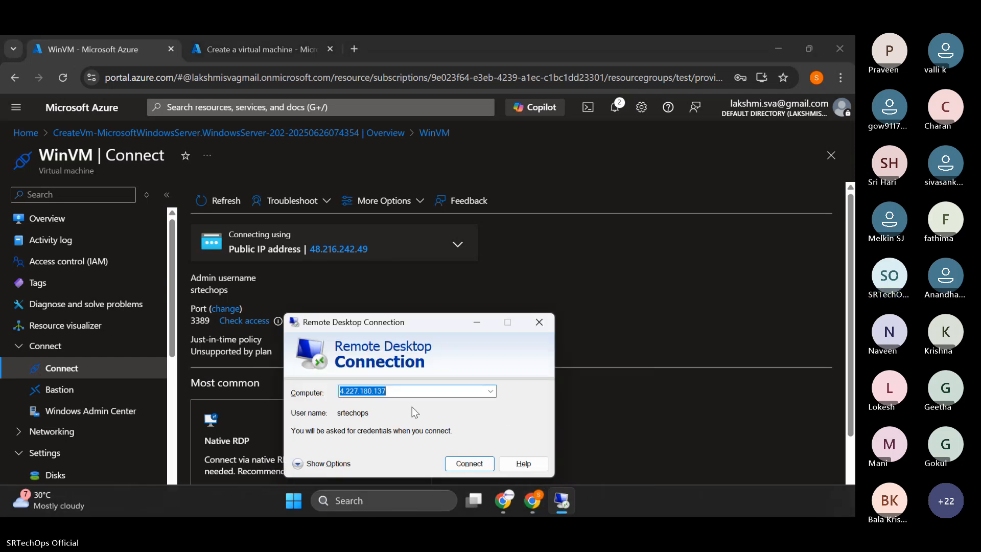
{"action": "key", "text": "ctrl+v"}
- Copy the admin username from WinVM's connection page and start the Remote Desktop connection to it
{"action": "left_click", "coordinate": [273, 317]}
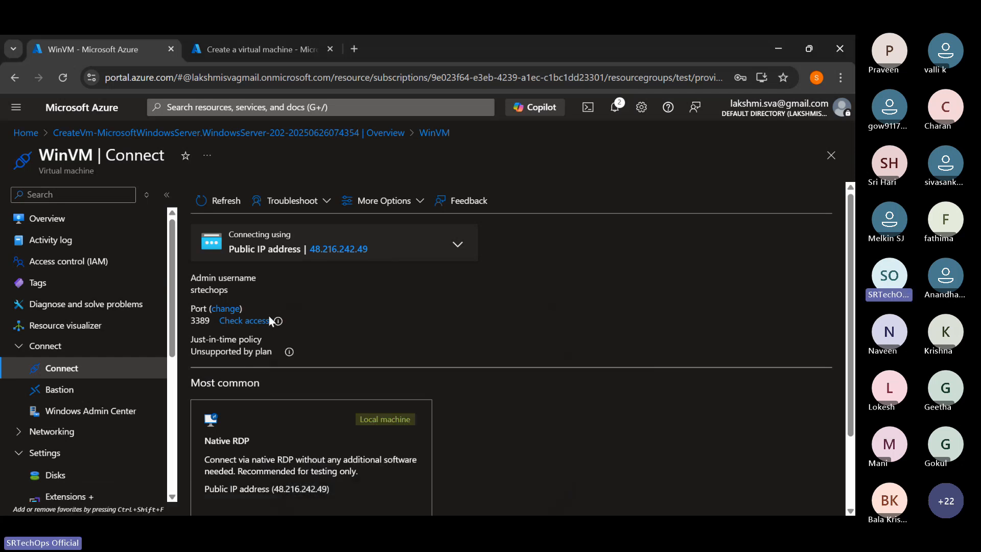
{"action": "left_click", "coordinate": [240, 291]}
{"action": "key", "text": "alt+Tab"}
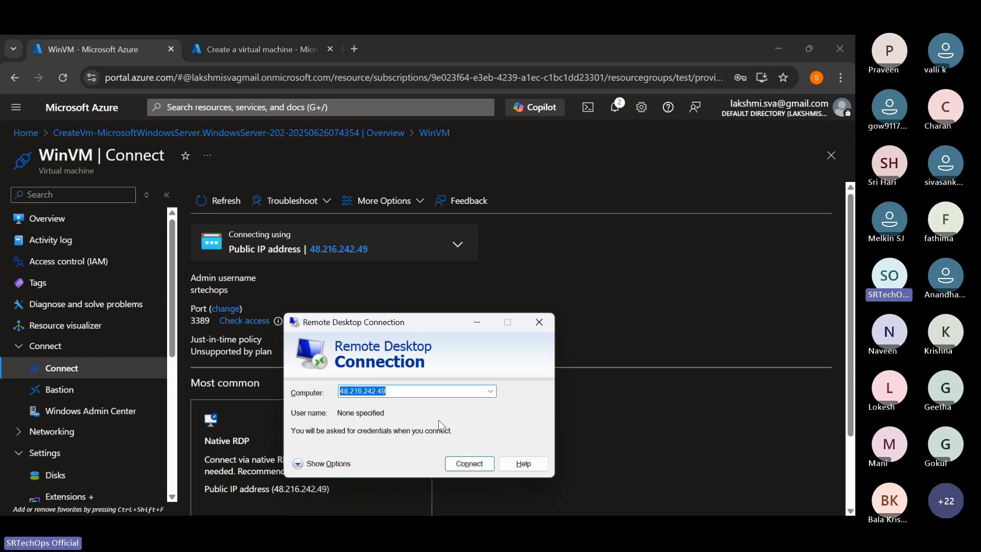
{"action": "left_click", "coordinate": [462, 465]}
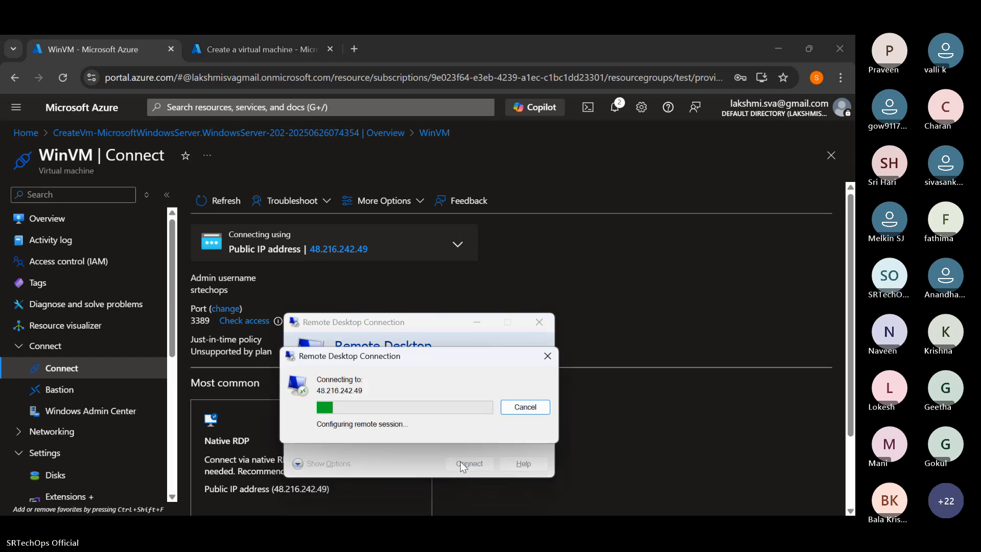
- Enter WinVM's admin username and the account password in the Remote Desktop credentials and submit them
{"action": "key", "text": "ctrl+v"}
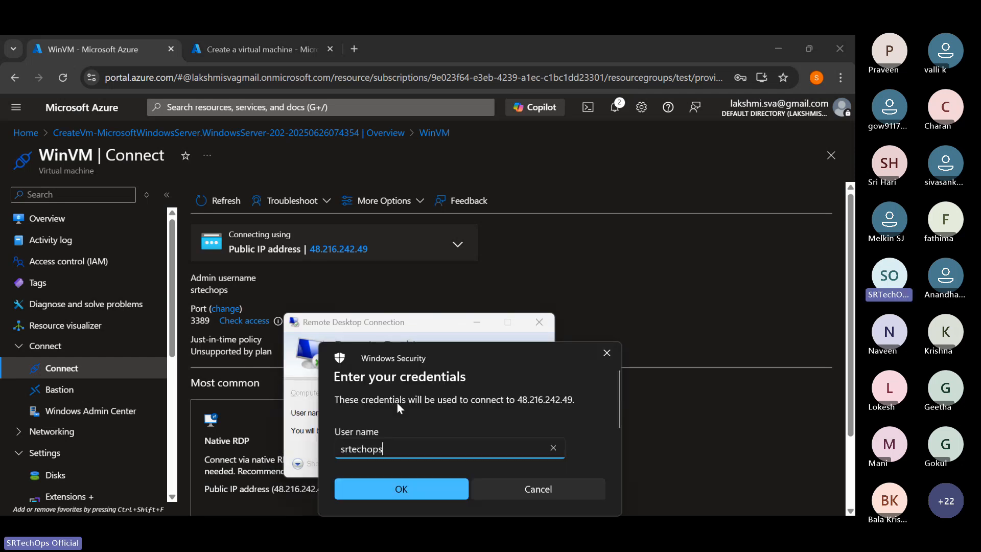
{"action": "left_click", "coordinate": [367, 326]}
{"action": "type", "text": "••••"}
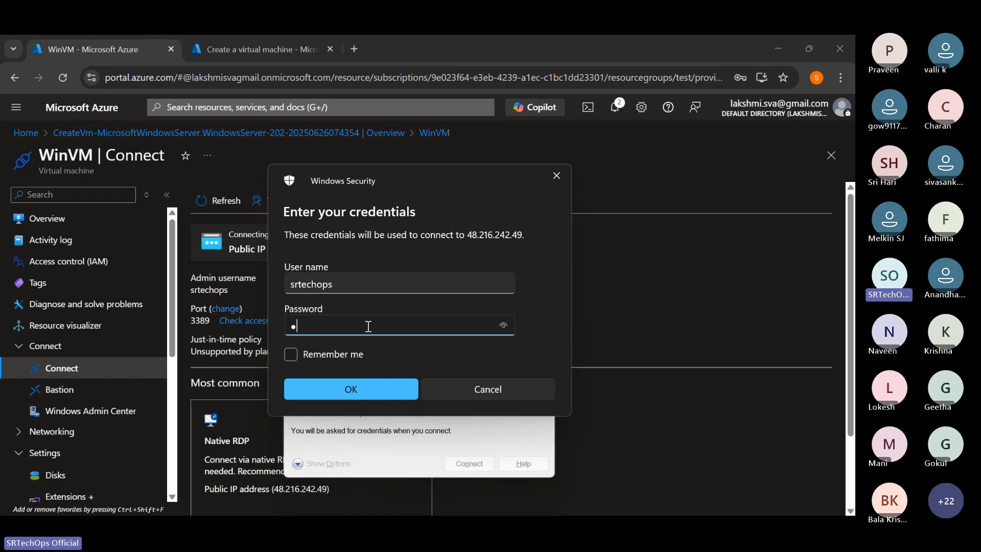
{"action": "type", "text": "••••••••"}
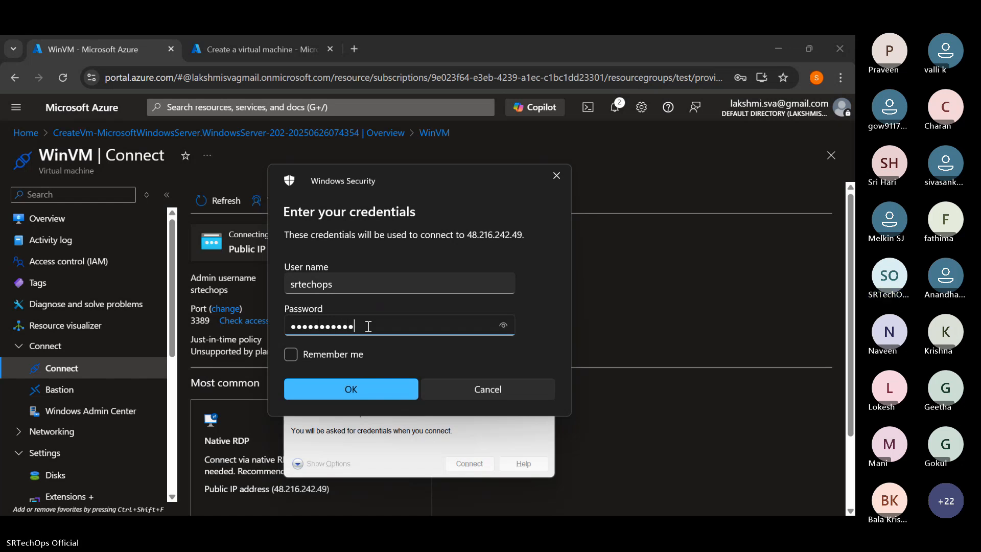
{"action": "key", "text": "Return"}
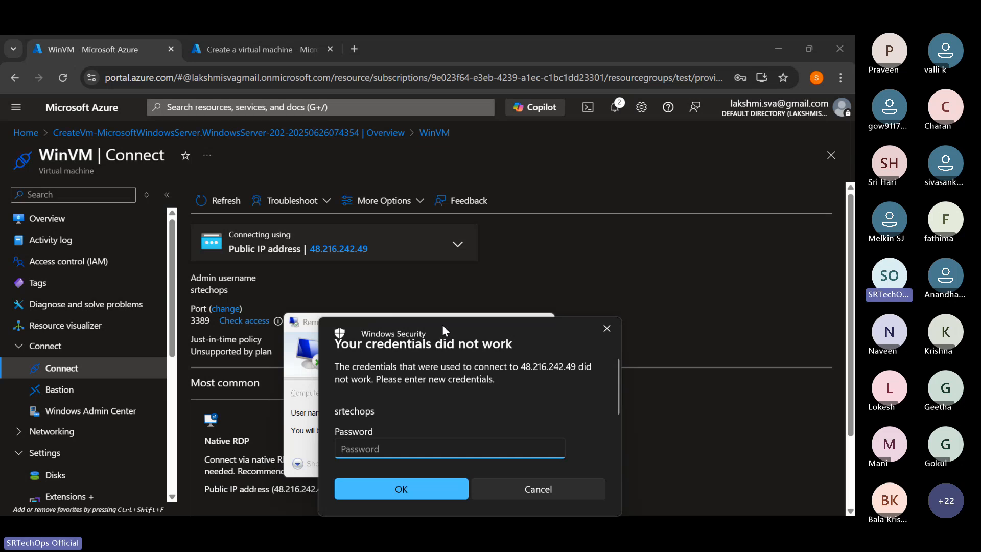
- Try to sign in to WinVM again by re-entering the account password
{"action": "type", "text": "•••••••••"}
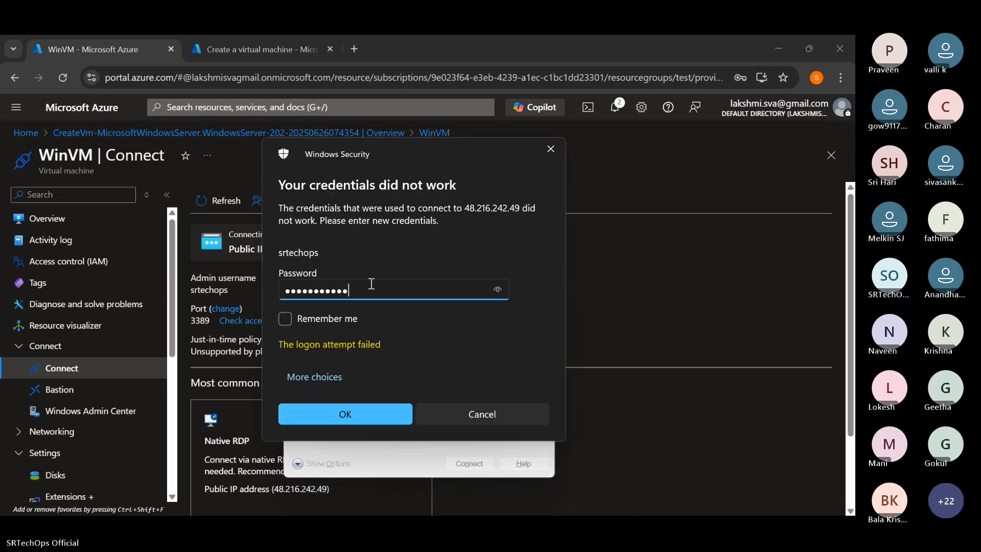
{"action": "key", "text": "ctrl+a"}
{"action": "key", "text": "BackSpace"}
{"action": "type", "text": "••"}
{"action": "key", "text": "ctrl+a"}
{"action": "key", "text": "BackSpace"}
{"action": "type", "text": "•••••••••••••"}
{"action": "key", "text": "Return"}
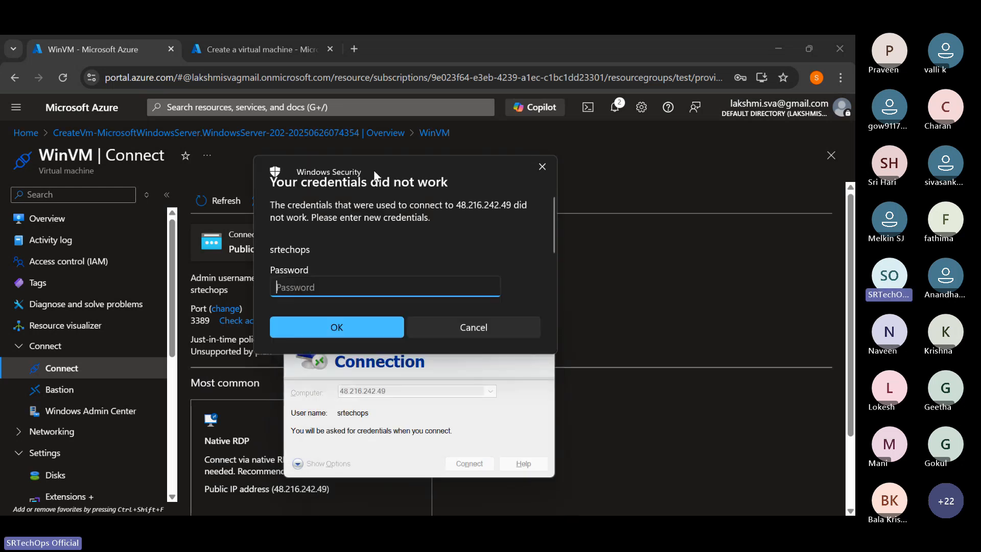
{"action": "type", "text": "•••••••••"}
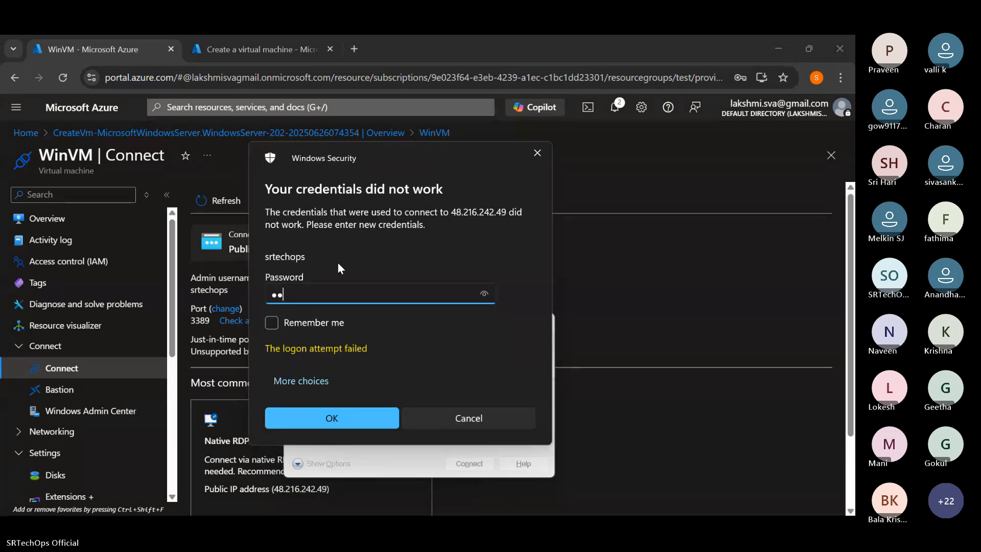
{"action": "type", "text": "•••"}
{"action": "key", "text": "Return"}
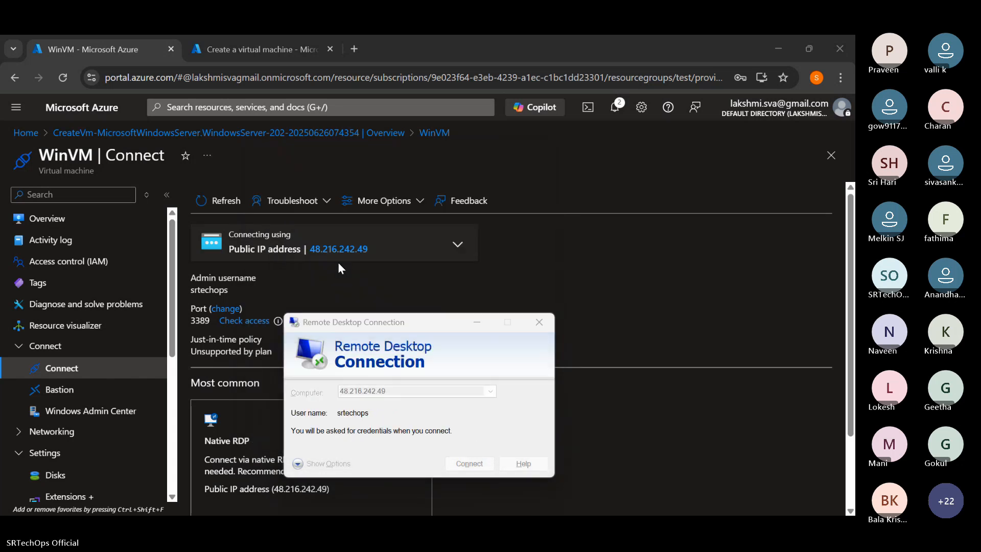
- Enter WinVM's account password and accept connecting despite the remote computer's certificate errors
{"action": "type", "text": "••••••••••••"}
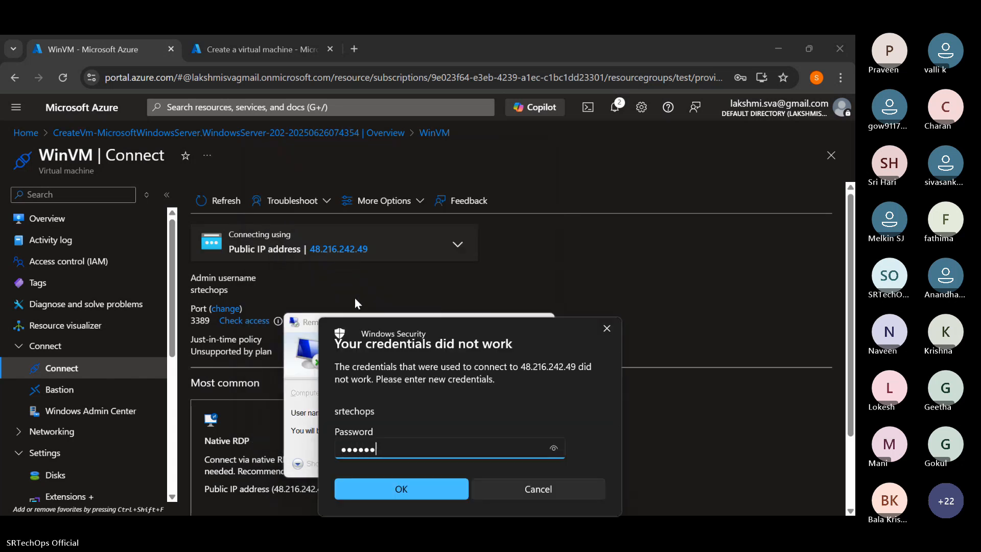
{"action": "key", "text": "Return"}
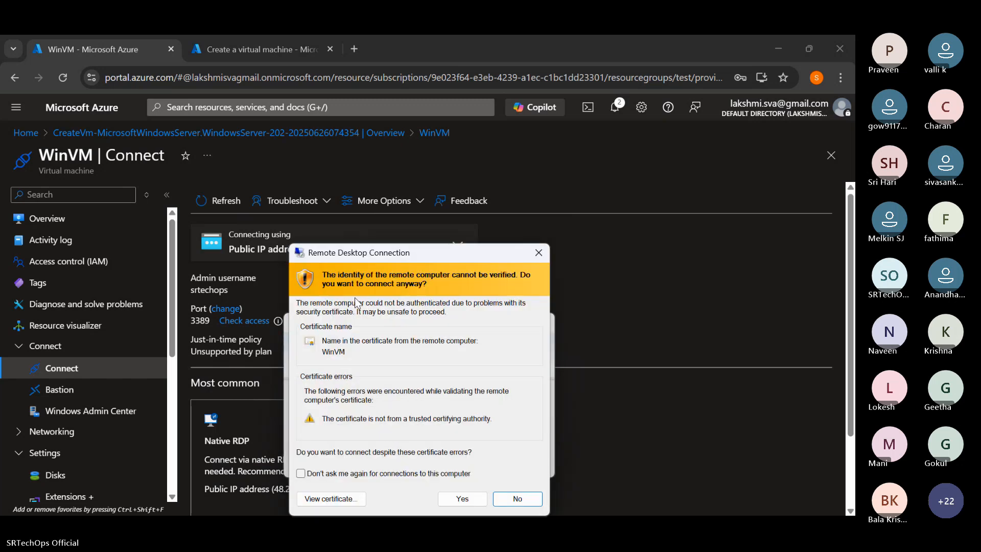
{"action": "left_click", "coordinate": [459, 498]}
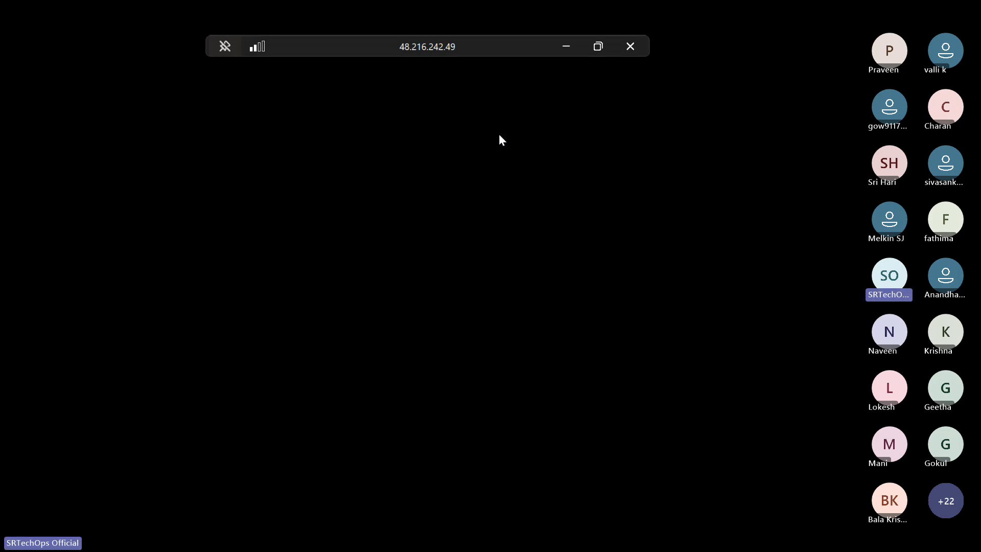
{"action": "left_click", "coordinate": [572, 47]}
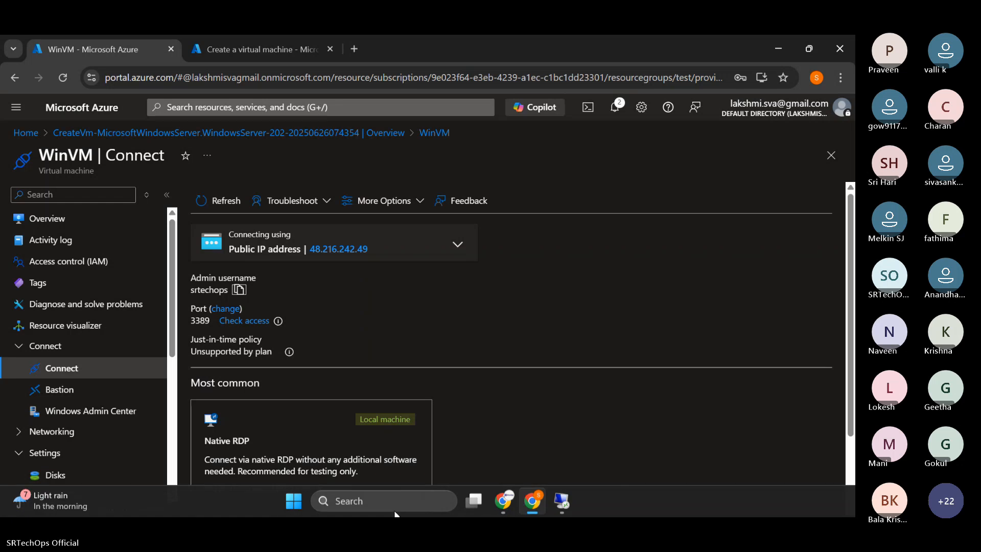
{"action": "left_click", "coordinate": [296, 506]}
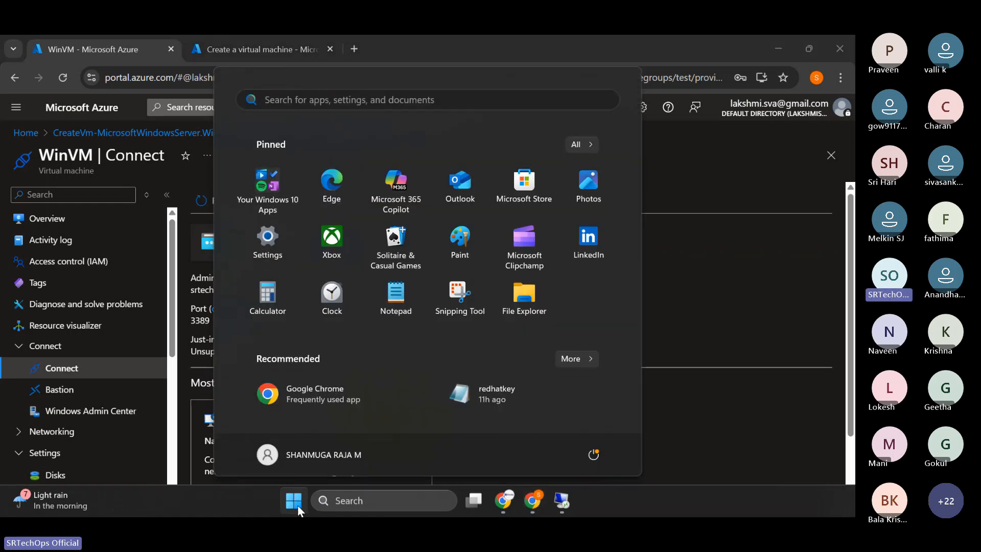
{"action": "type", "text": "rd"}
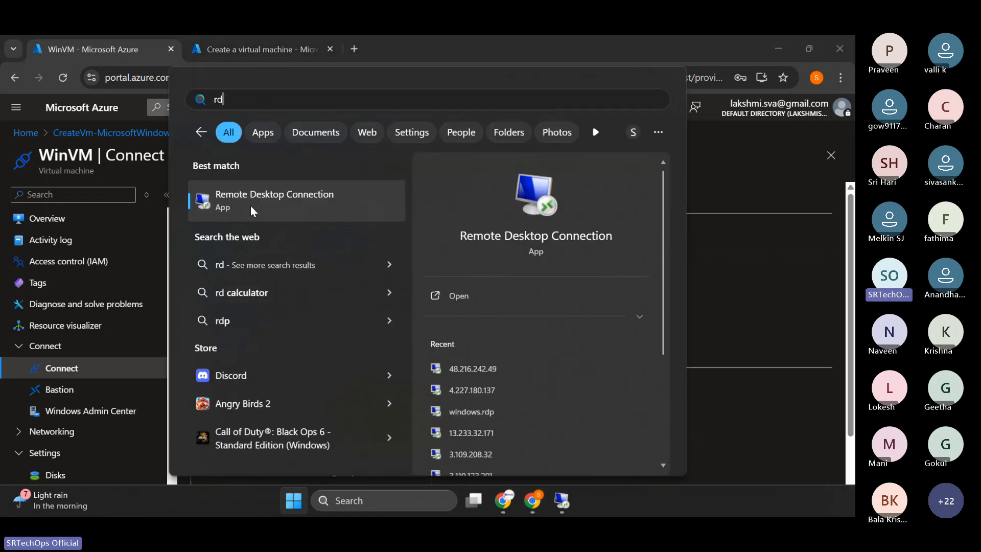
{"action": "left_click", "coordinate": [558, 507]}
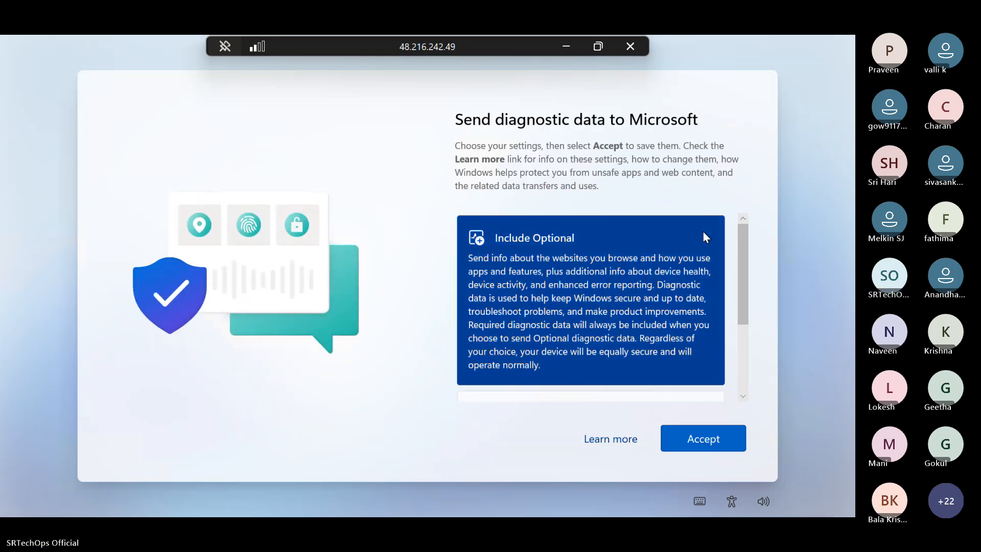
- Accept sending diagnostic data with Include Optional and dismiss Server Manager's Windows Admin Center and Azure Arc message
{"action": "left_click", "coordinate": [706, 450]}
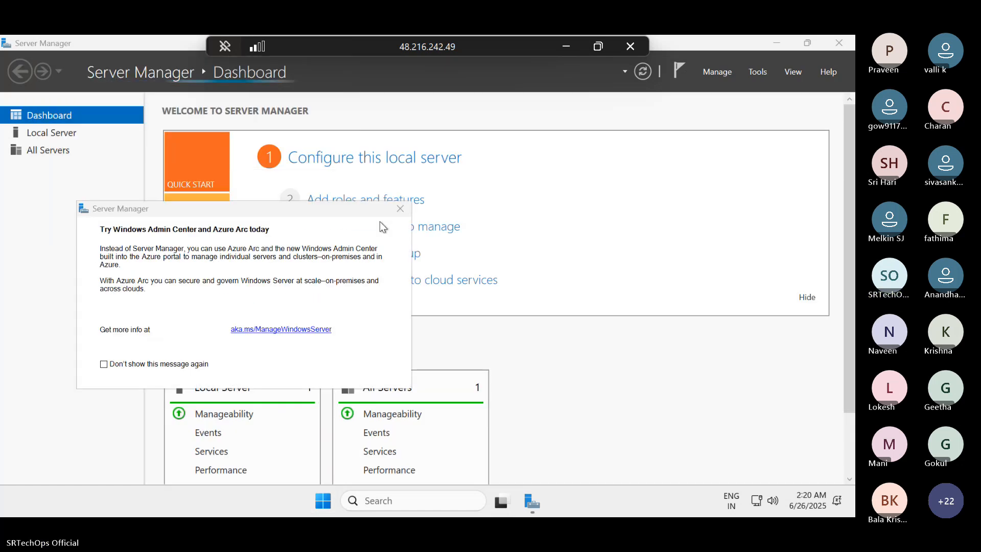
{"action": "left_click", "coordinate": [402, 208]}
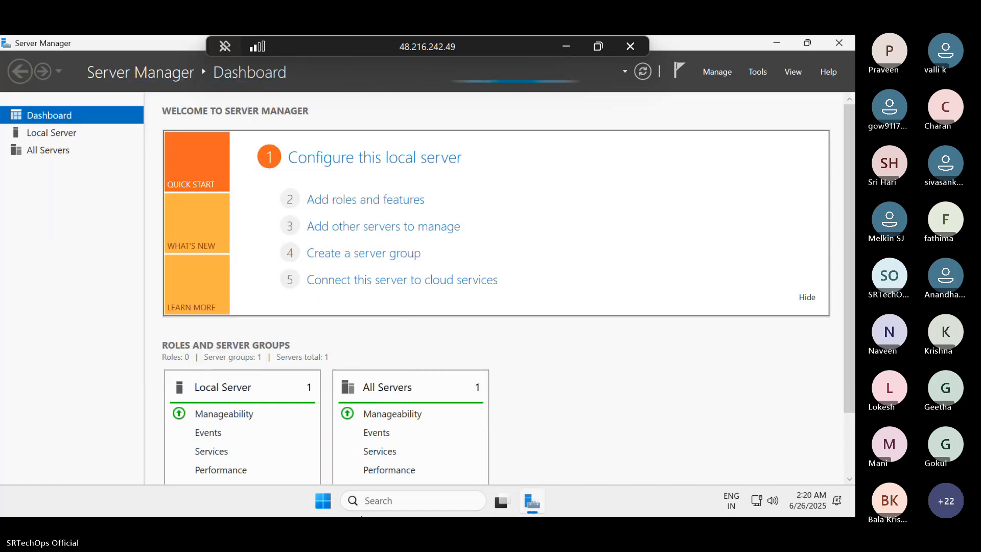
- Open File Explorer on the remote server and maximize its window
{"action": "left_click", "coordinate": [330, 497]}
{"action": "type", "text": "ser"}
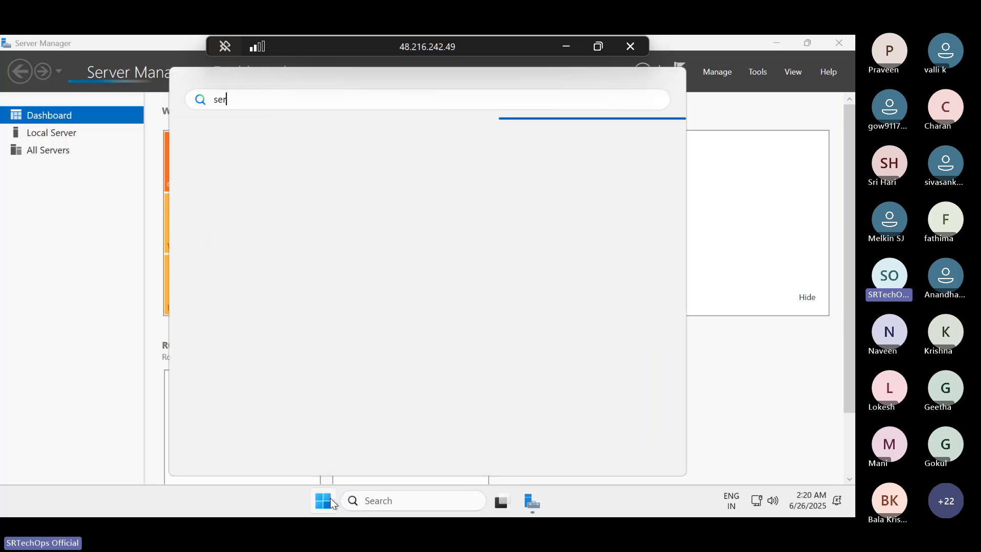
{"action": "type", "text": "ver"}
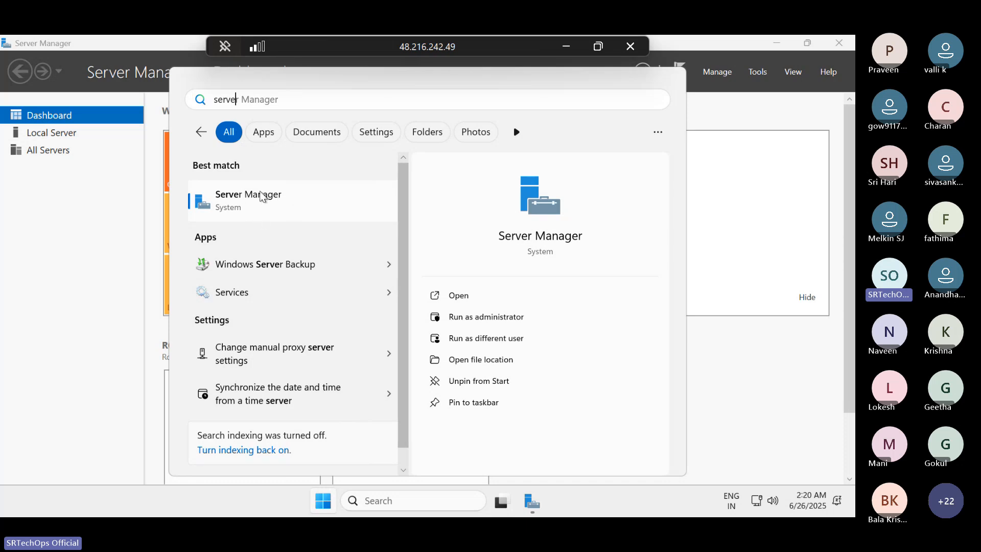
{"action": "key", "text": "BackSpace"}
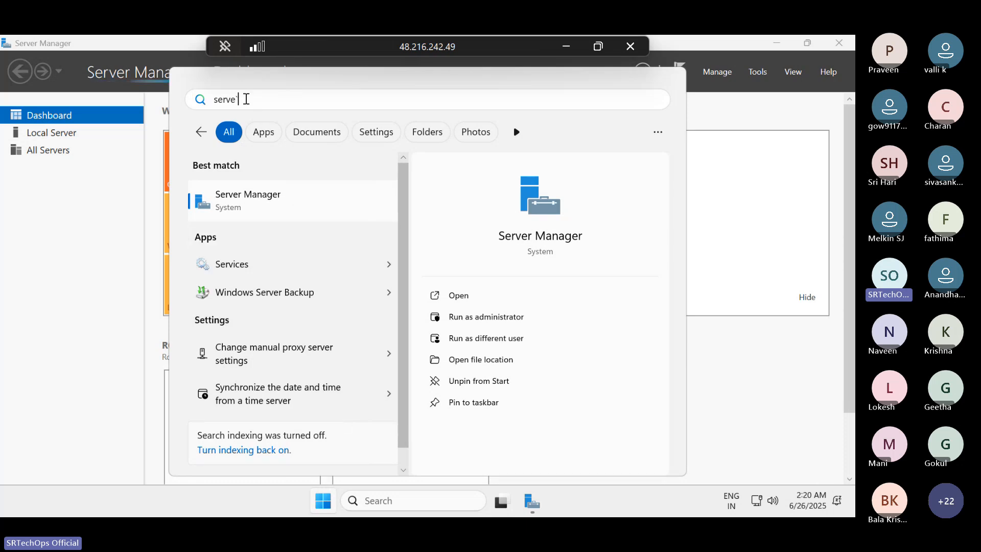
{"action": "double_click", "coordinate": [222, 99]}
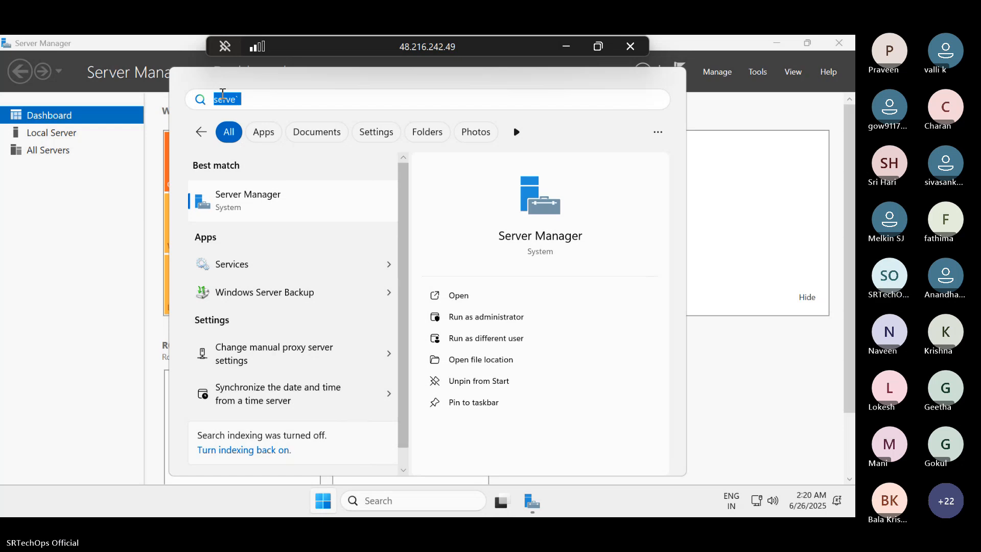
{"action": "key", "text": "BackSpace"}
{"action": "type", "text": "file man"}
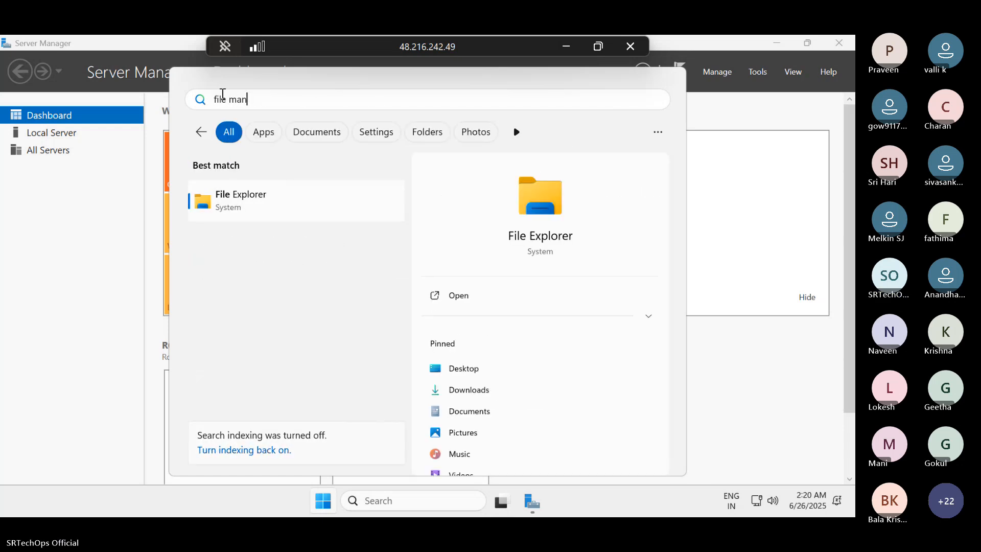
{"action": "key", "text": "Escape"}
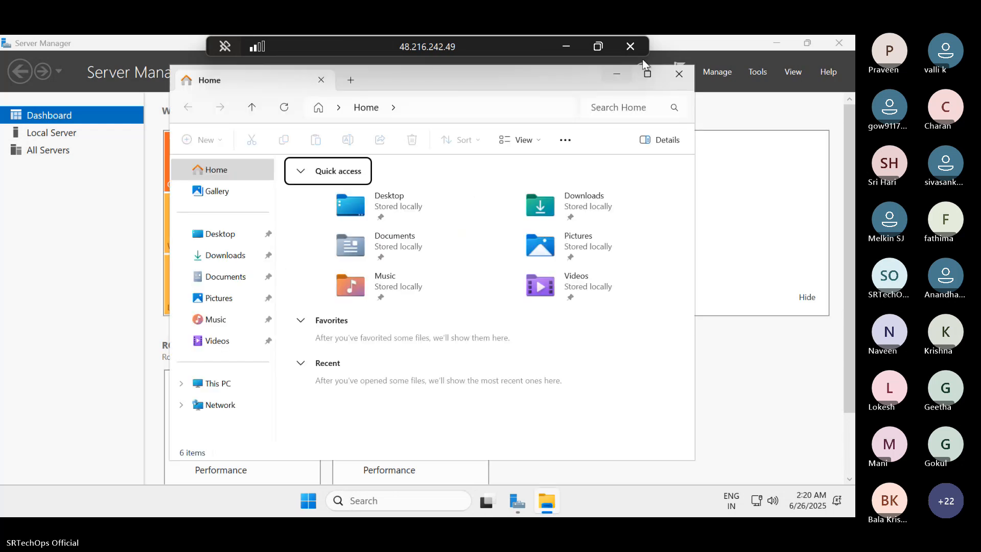
{"action": "double_click", "coordinate": [621, 85]}
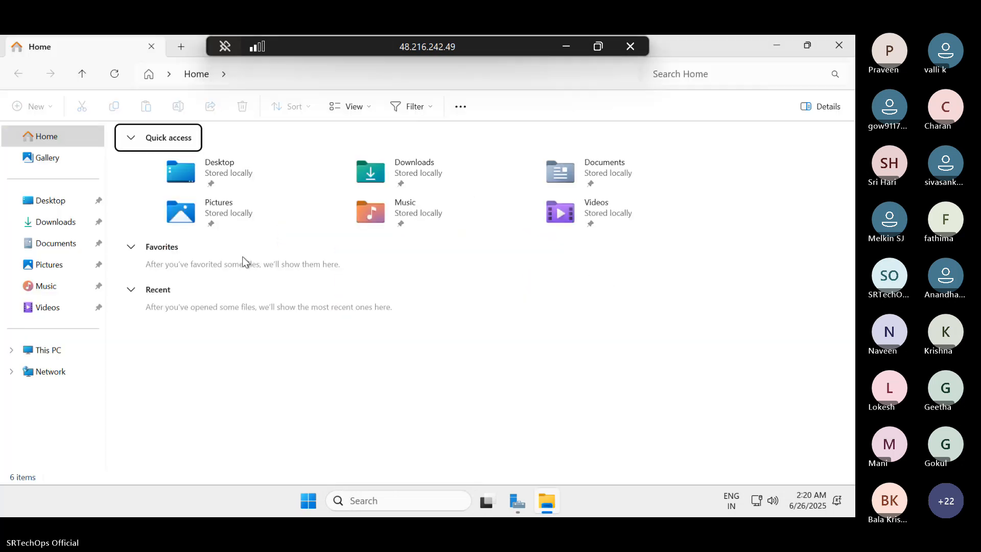
- Examine the drives under This PC and the contents of the inetpub folder on Windows (C:)
{"action": "left_click", "coordinate": [56, 356]}
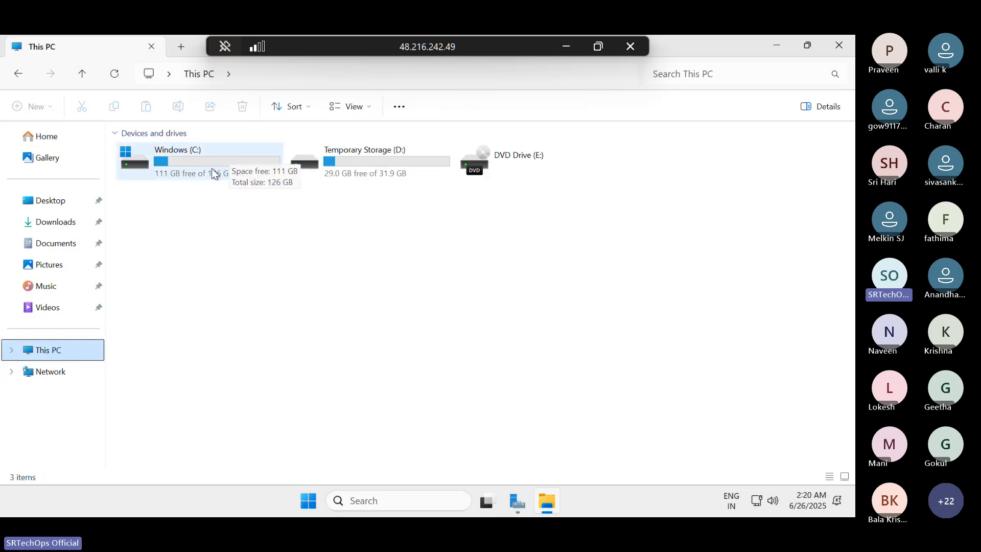
{"action": "double_click", "coordinate": [212, 169]}
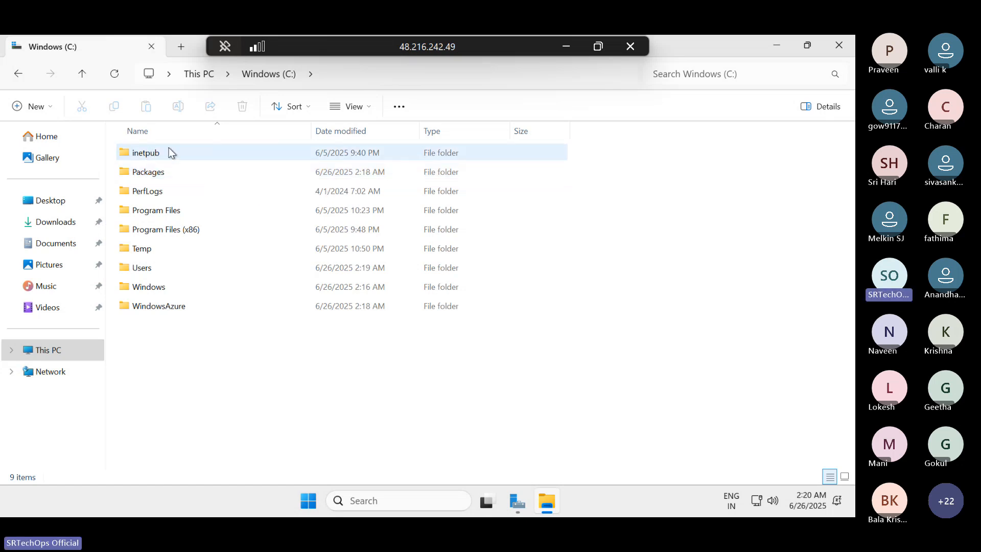
{"action": "double_click", "coordinate": [150, 154]}
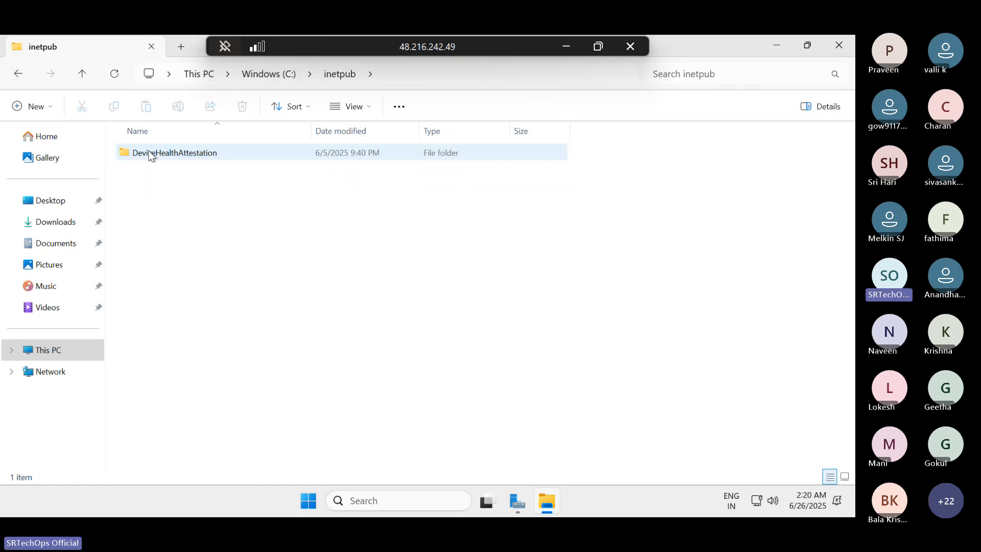
{"action": "left_click", "coordinate": [17, 75]}
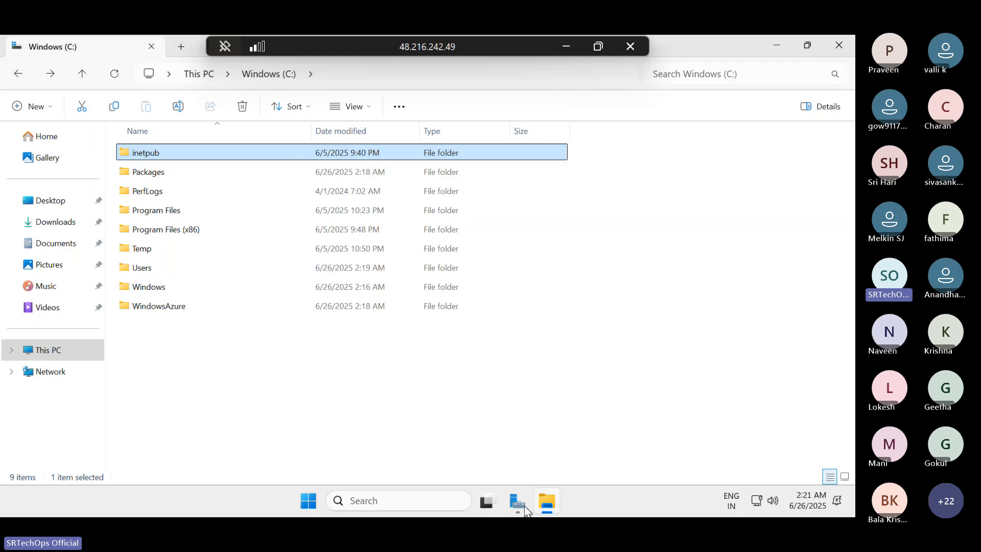
{"action": "mouse_move", "coordinate": [526, 509]}
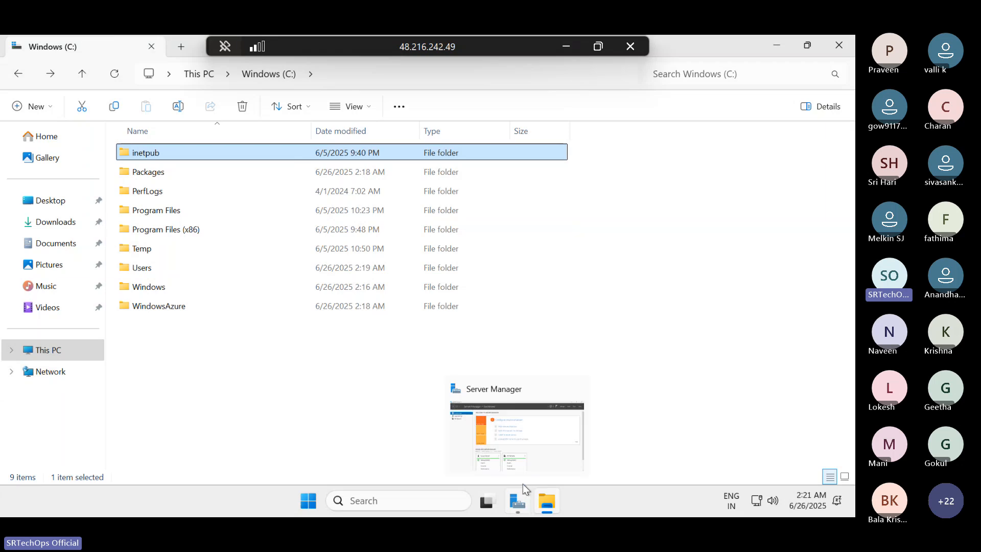
{"action": "double_click", "coordinate": [147, 154]}
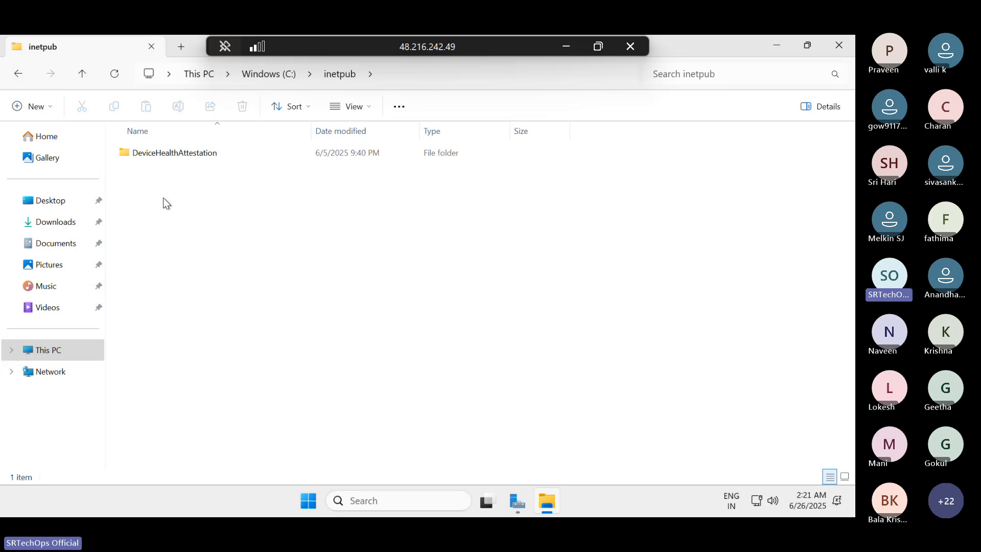
- Start the Add Roles and Features Wizard in Server Manager and proceed with Role-based or feature-based installation to server selection
{"action": "left_click", "coordinate": [517, 501]}
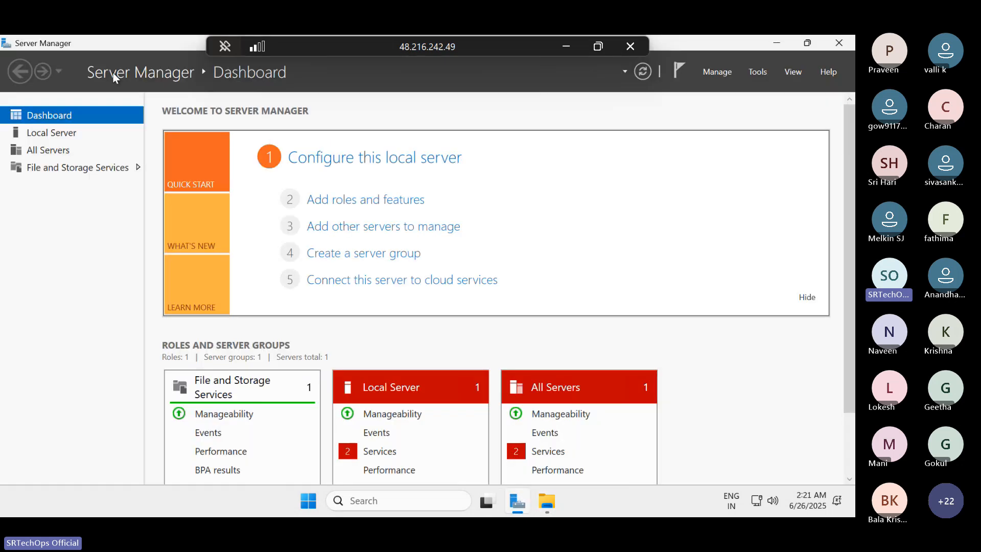
{"action": "left_click", "coordinate": [355, 207]}
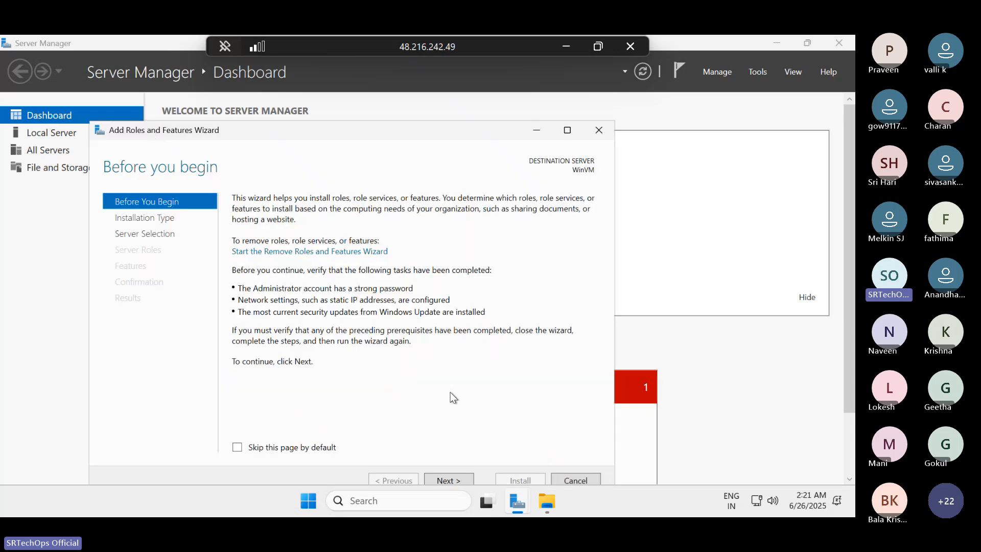
{"action": "left_click", "coordinate": [456, 480]}
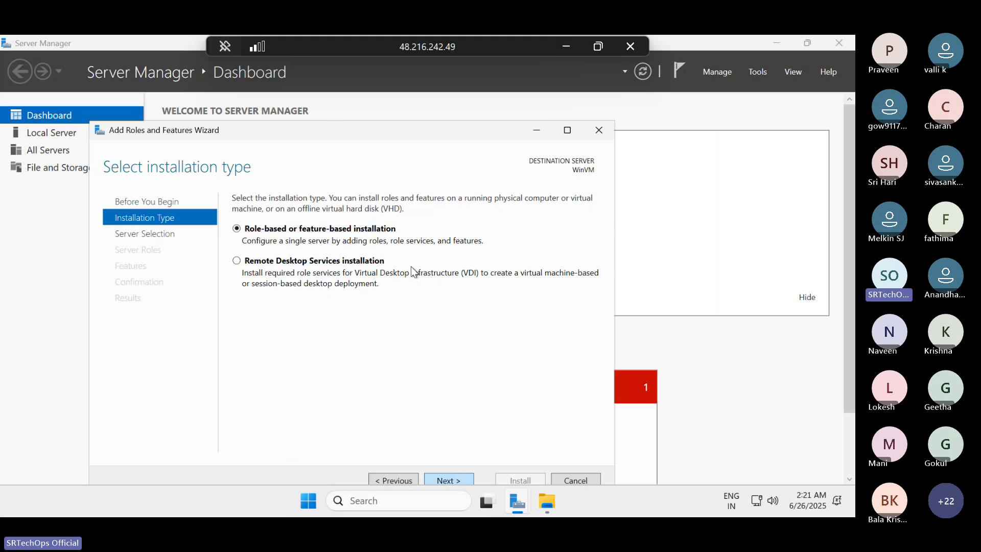
{"action": "left_click_drag", "start_coordinate": [333, 131], "coordinate": [331, 94]}
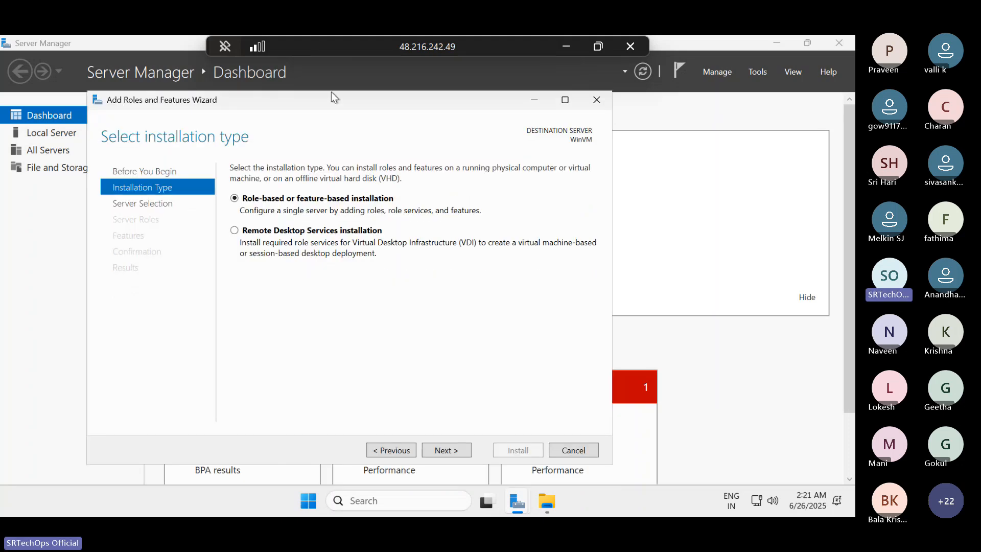
{"action": "left_click", "coordinate": [456, 446]}
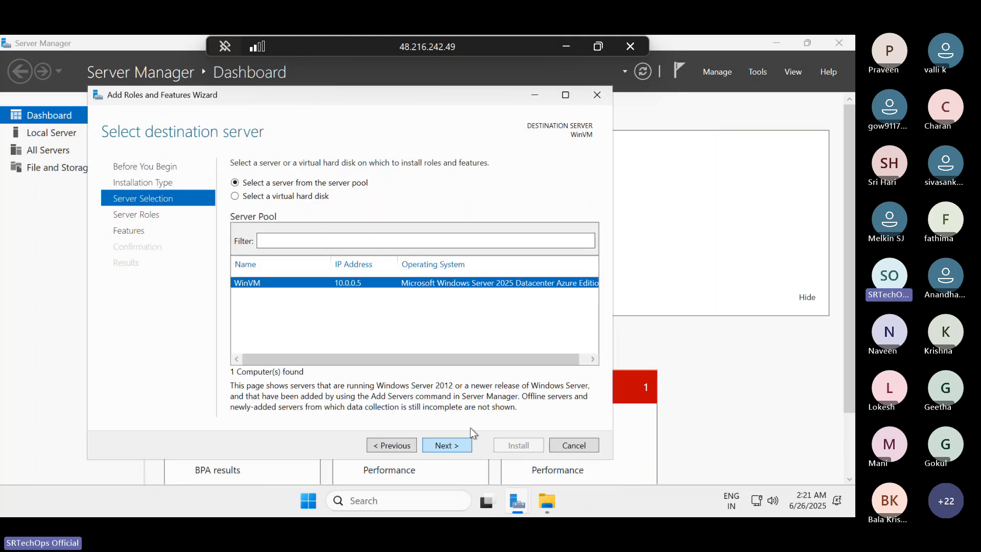
- Proceed with WinVM as the destination server and examine the full list of installable features
{"action": "left_click", "coordinate": [446, 444]}
{"action": "left_click", "coordinate": [446, 445]}
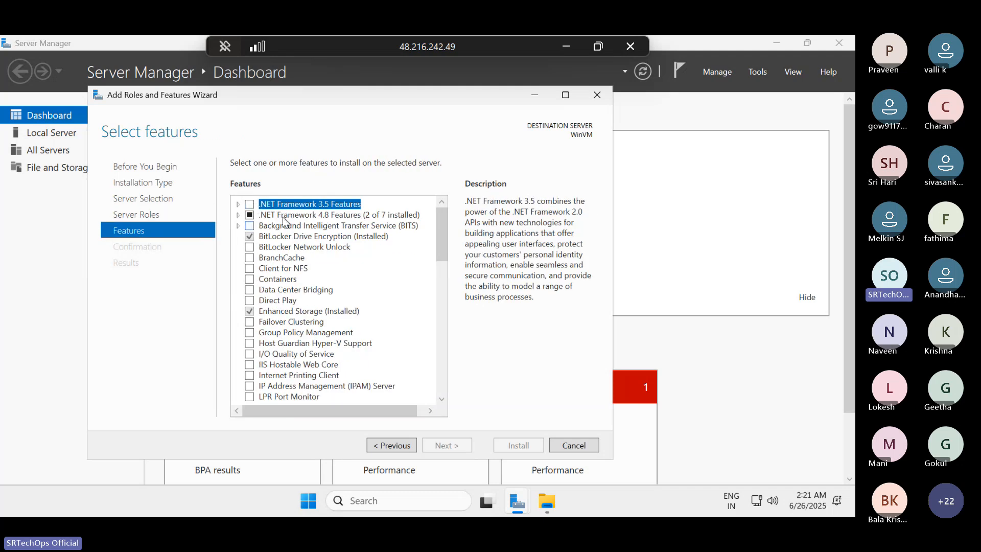
{"action": "scroll", "coordinate": [297, 265], "scroll_direction": "down", "scroll_amount": 14}
{"action": "scroll", "coordinate": [309, 305], "scroll_direction": "up", "scroll_amount": 3}
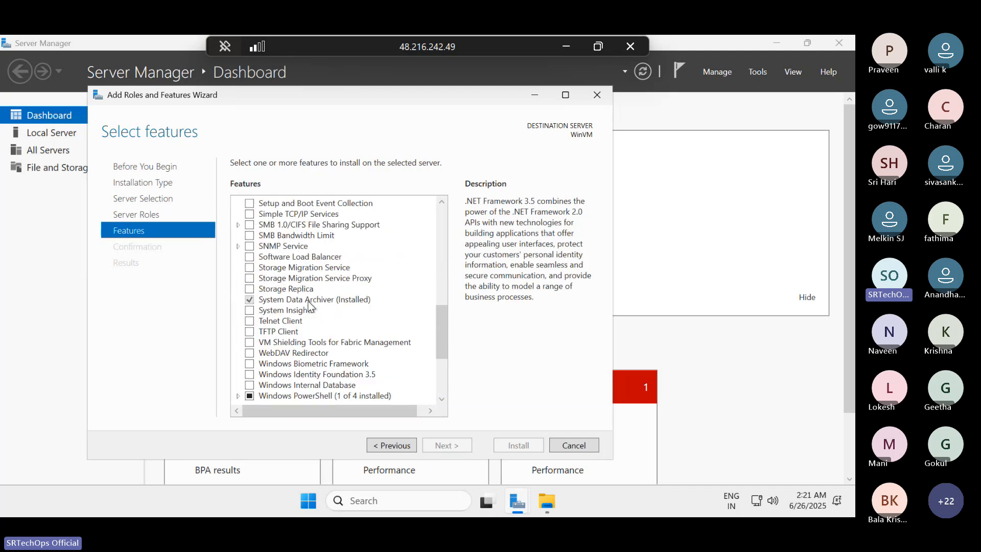
{"action": "scroll", "coordinate": [286, 358], "scroll_direction": "down", "scroll_amount": 5}
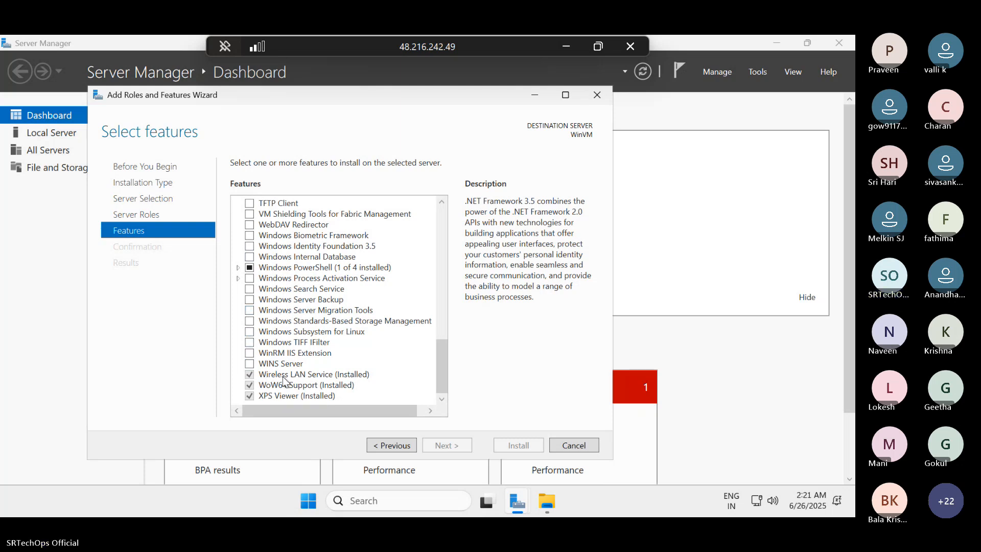
{"action": "scroll", "coordinate": [281, 314], "scroll_direction": "up", "scroll_amount": 1}
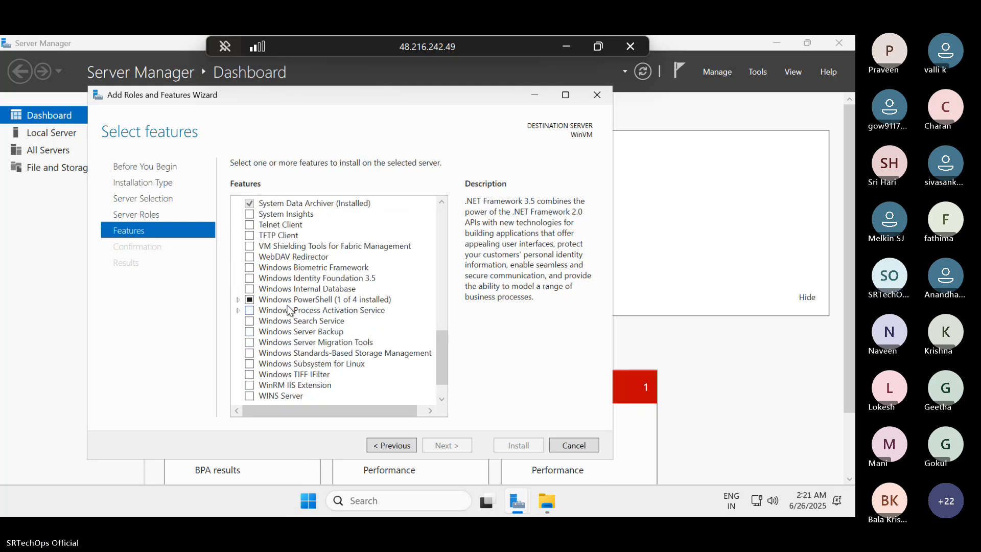
{"action": "scroll", "coordinate": [296, 291], "scroll_direction": "up", "scroll_amount": 2}
{"action": "scroll", "coordinate": [293, 266], "scroll_direction": "down", "scroll_amount": 3}
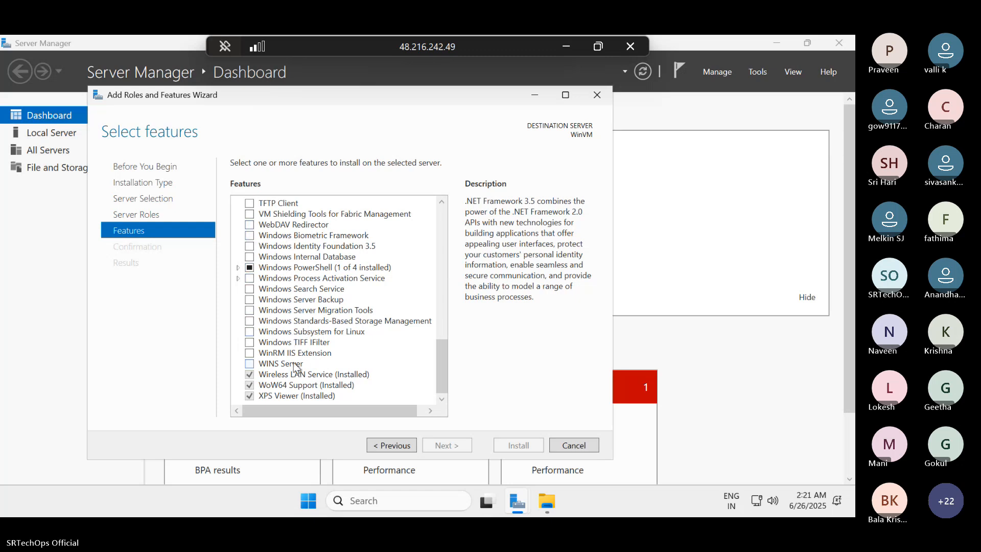
{"action": "scroll", "coordinate": [295, 365], "scroll_direction": "up", "scroll_amount": 2}
{"action": "scroll", "coordinate": [294, 364], "scroll_direction": "down", "scroll_amount": 2}
{"action": "scroll", "coordinate": [331, 349], "scroll_direction": "up", "scroll_amount": 15}
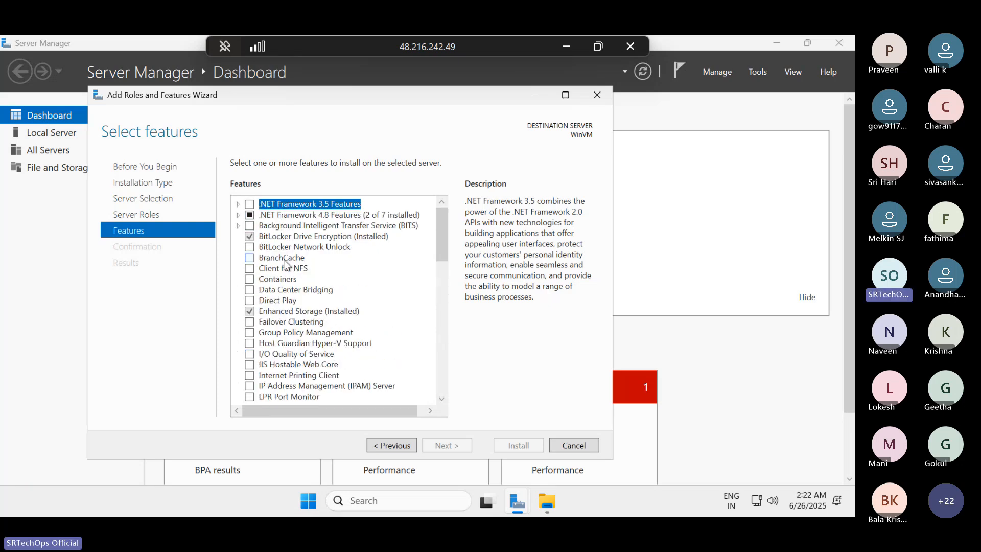
{"action": "scroll", "coordinate": [285, 263], "scroll_direction": "down", "scroll_amount": 5}
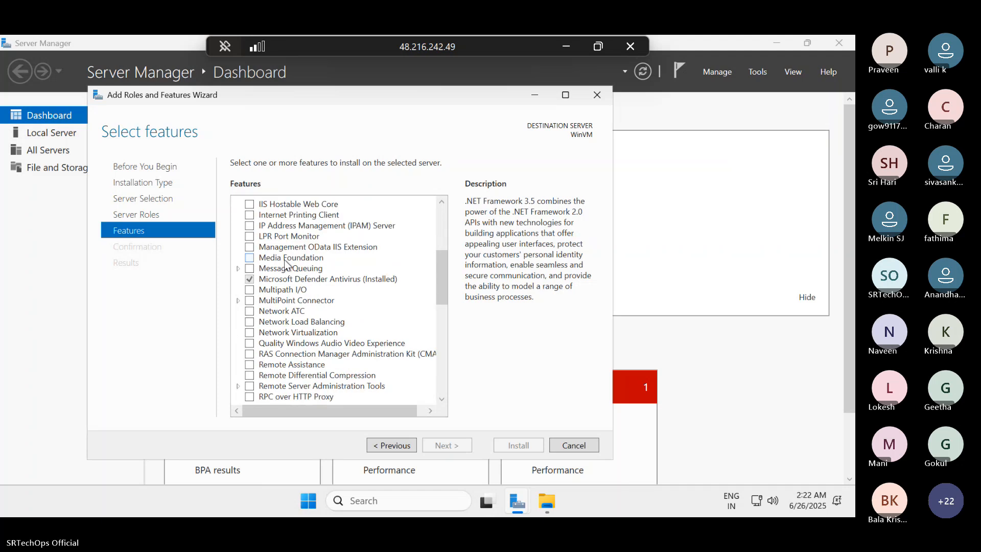
{"action": "scroll", "coordinate": [286, 263], "scroll_direction": "down", "scroll_amount": 5}
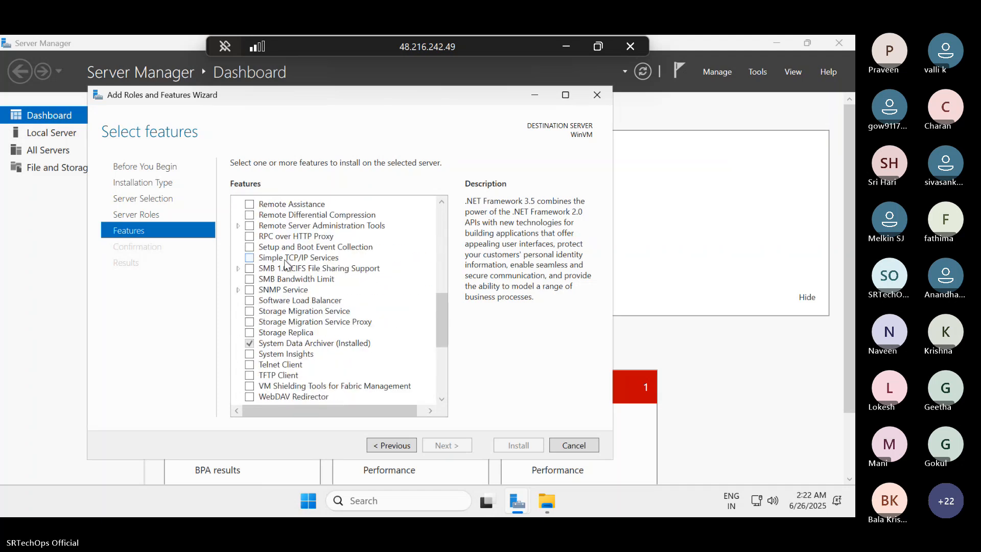
{"action": "scroll", "coordinate": [286, 263], "scroll_direction": "down", "scroll_amount": 2}
{"action": "scroll", "coordinate": [285, 263], "scroll_direction": "down", "scroll_amount": 1}
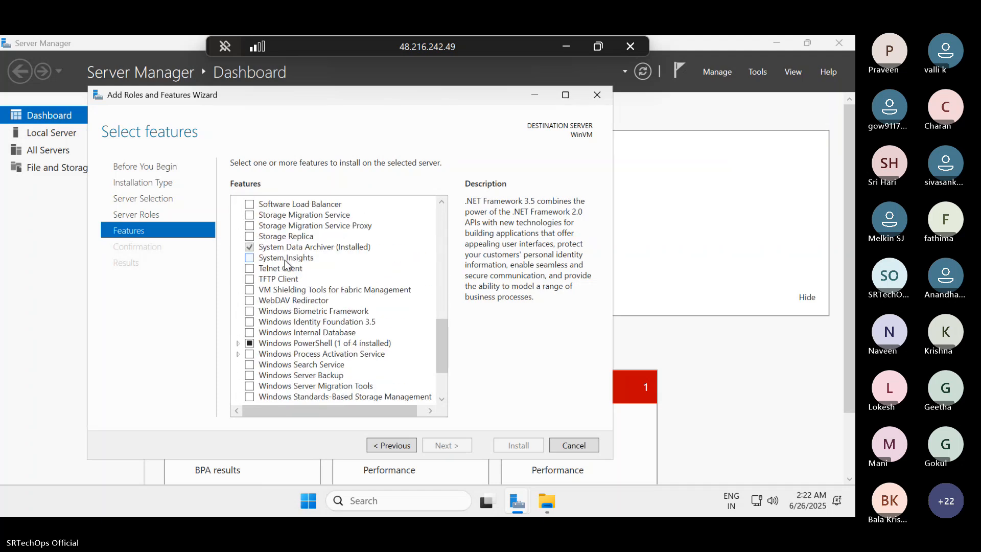
{"action": "scroll", "coordinate": [281, 305], "scroll_direction": "down", "scroll_amount": 1}
{"action": "scroll", "coordinate": [281, 306], "scroll_direction": "down", "scroll_amount": 2}
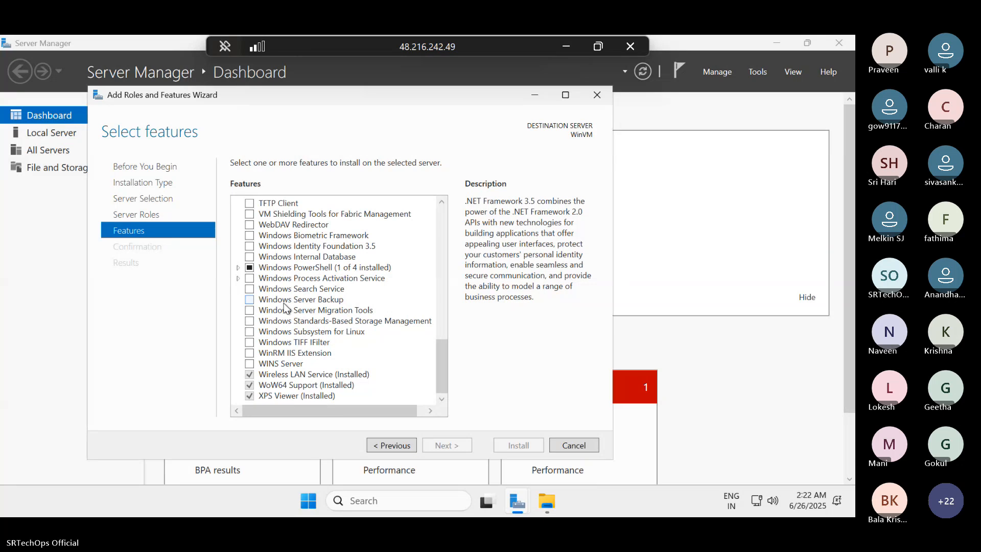
{"action": "scroll", "coordinate": [284, 307], "scroll_direction": "up", "scroll_amount": 2}
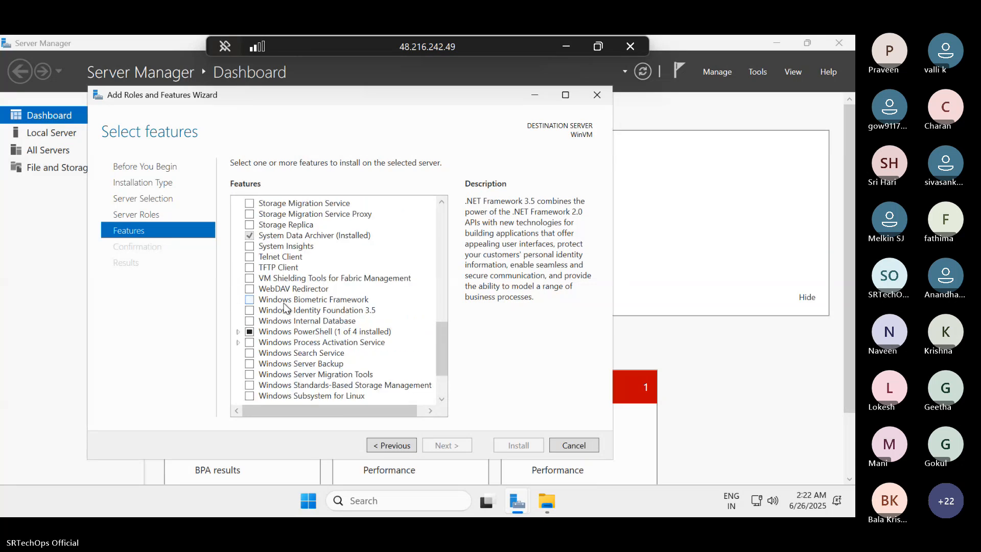
{"action": "scroll", "coordinate": [285, 306], "scroll_direction": "up", "scroll_amount": 3}
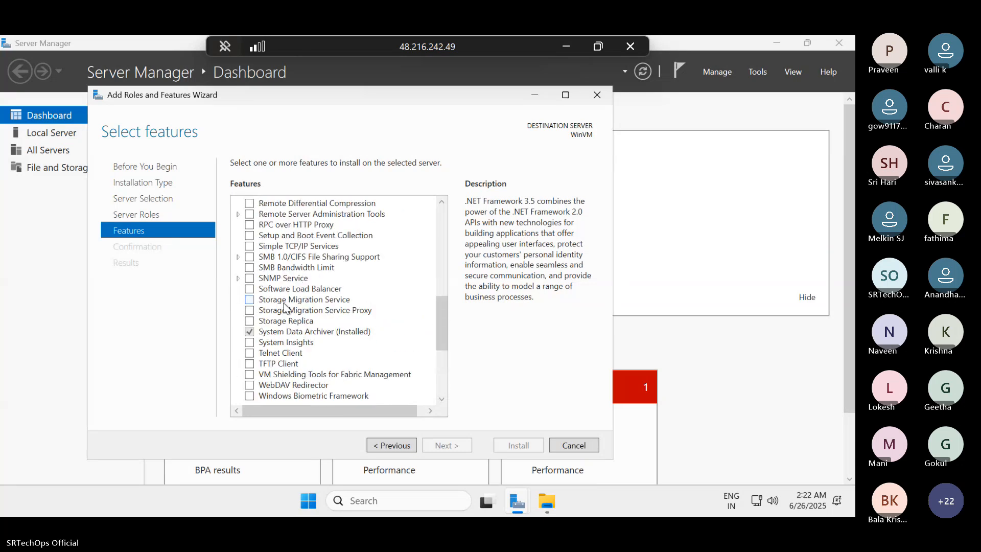
{"action": "scroll", "coordinate": [284, 307], "scroll_direction": "up", "scroll_amount": 3}
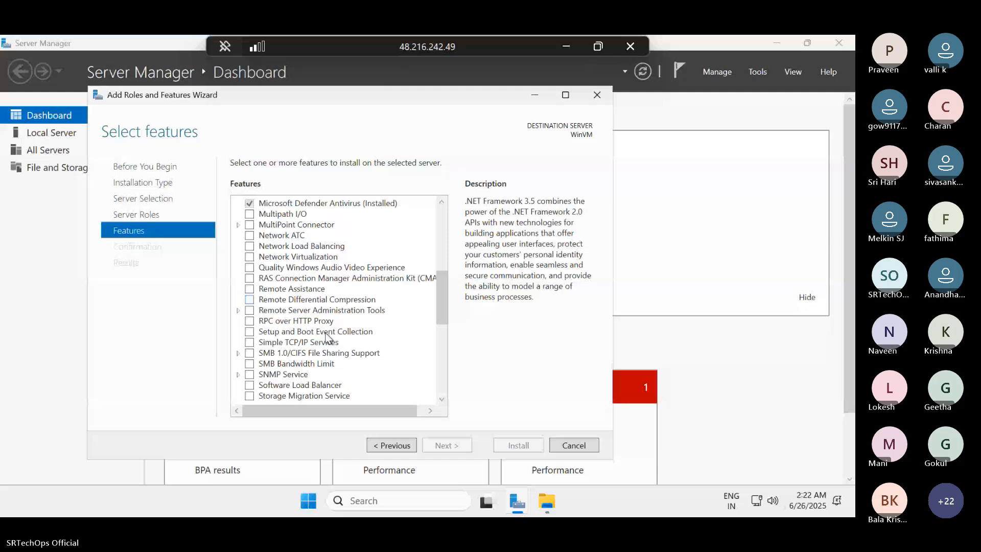
- Return to the server roles and select Web Server (IIS), adding its required features with management tools included
{"action": "left_click", "coordinate": [392, 445]}
{"action": "scroll", "coordinate": [340, 336], "scroll_direction": "down", "scroll_amount": 1}
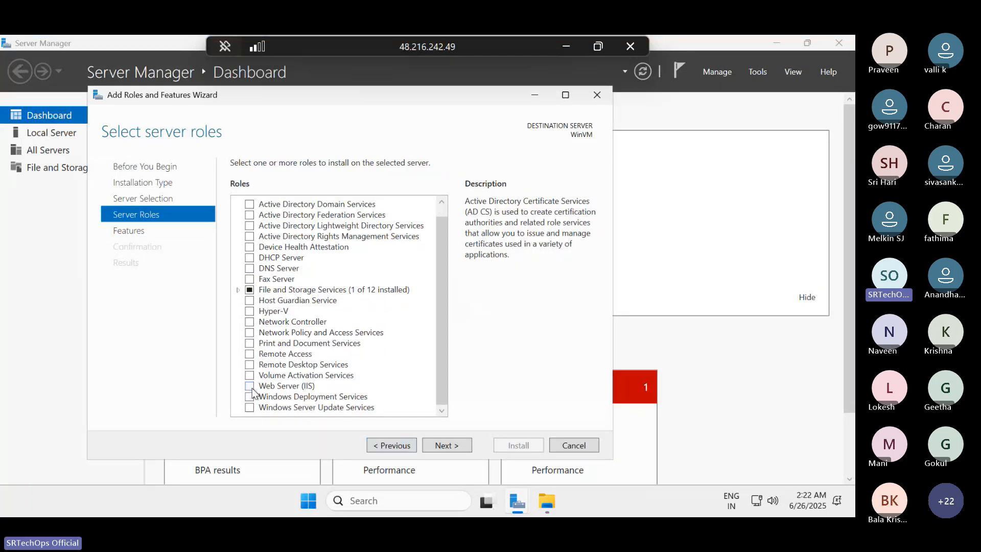
{"action": "left_click", "coordinate": [312, 386]}
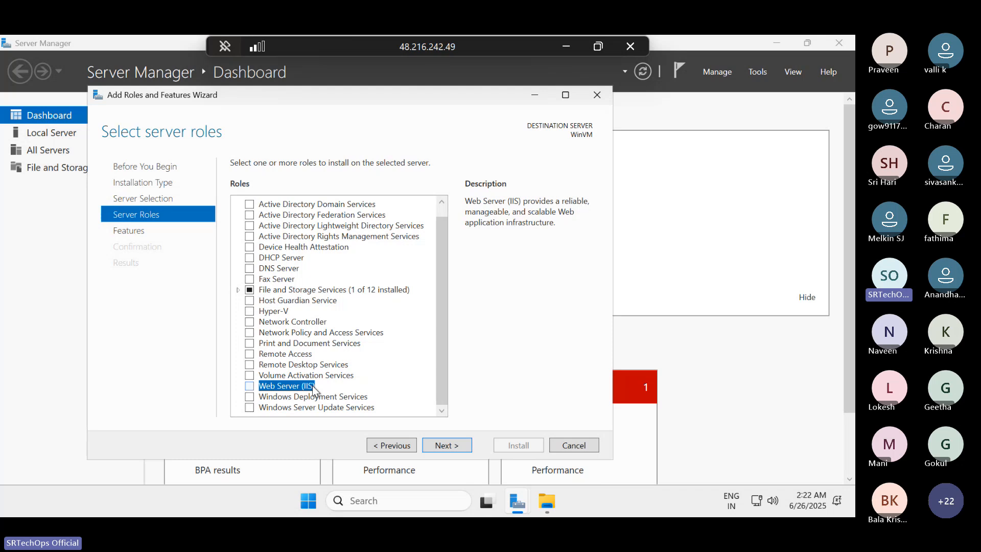
{"action": "left_click", "coordinate": [312, 386]}
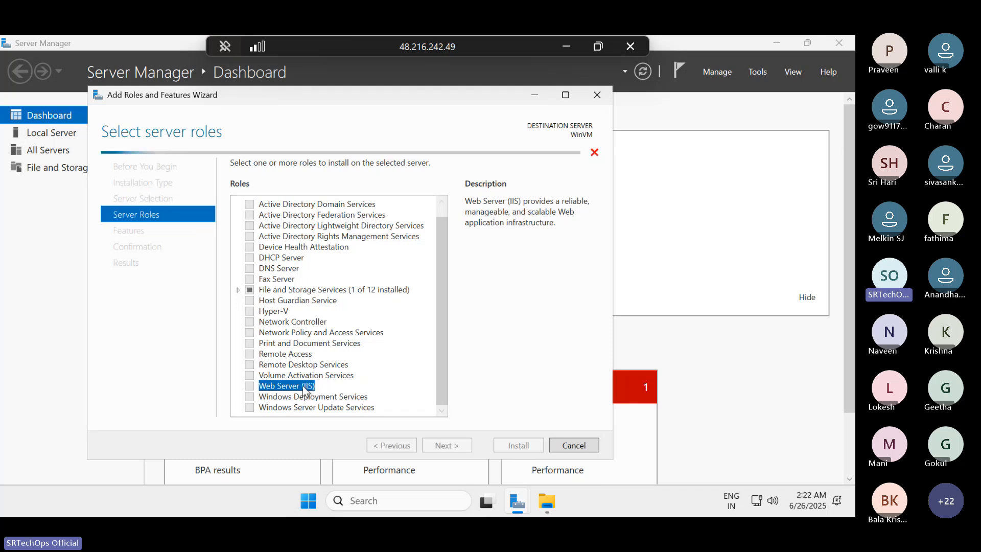
{"action": "left_click", "coordinate": [250, 386]}
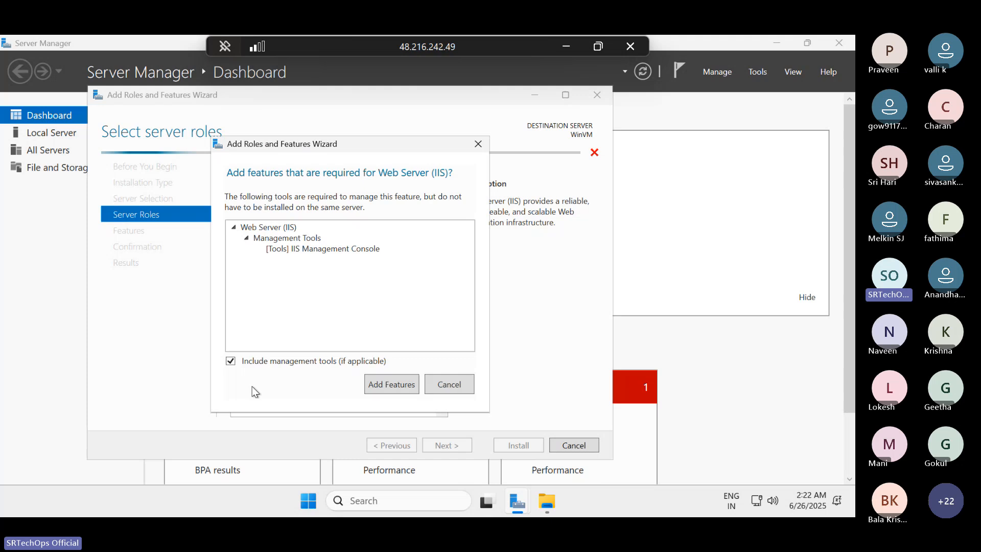
{"action": "left_click", "coordinate": [385, 386]}
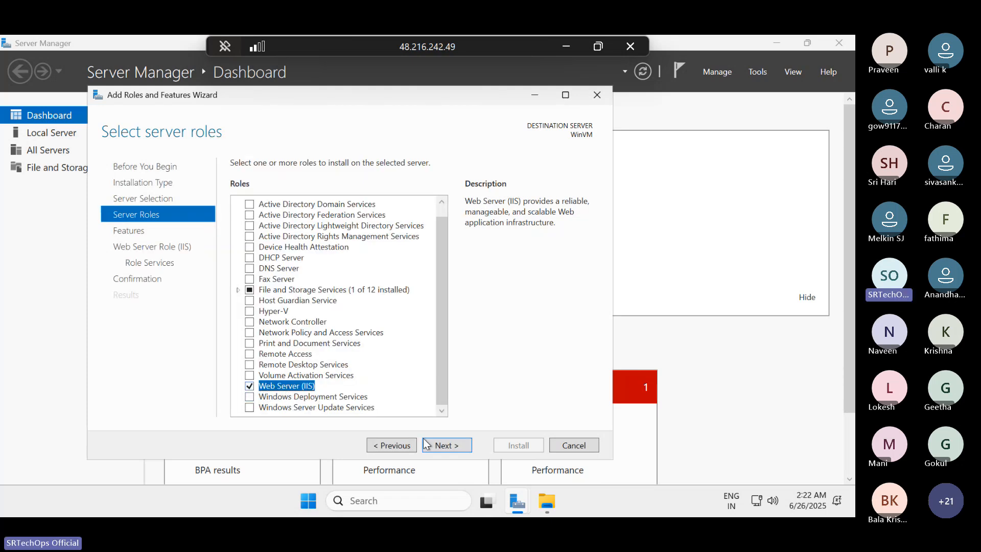
- Keep the default features and role services, and start installing Web Server (IIS) on WinVM
{"action": "left_click", "coordinate": [439, 445]}
{"action": "left_click", "coordinate": [439, 445]}
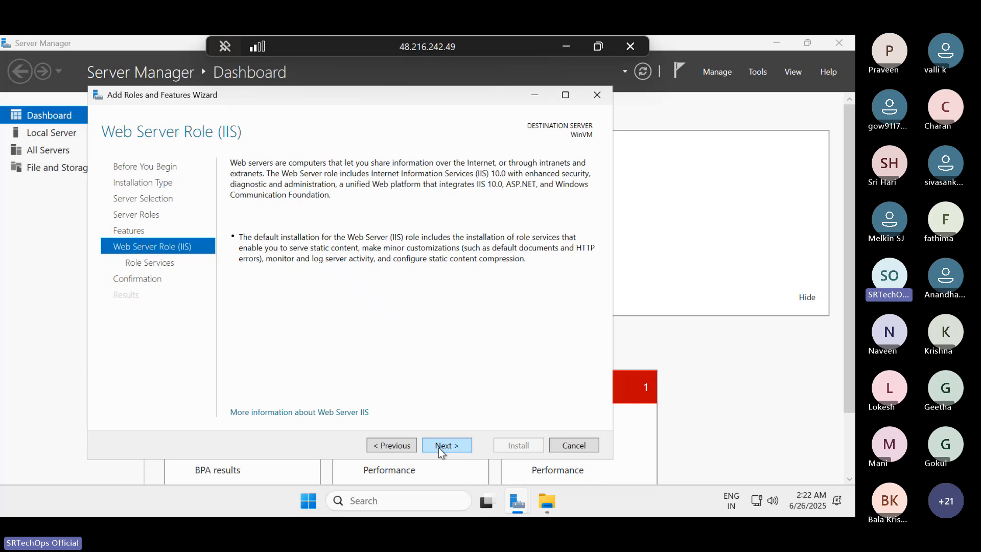
{"action": "left_click", "coordinate": [438, 446]}
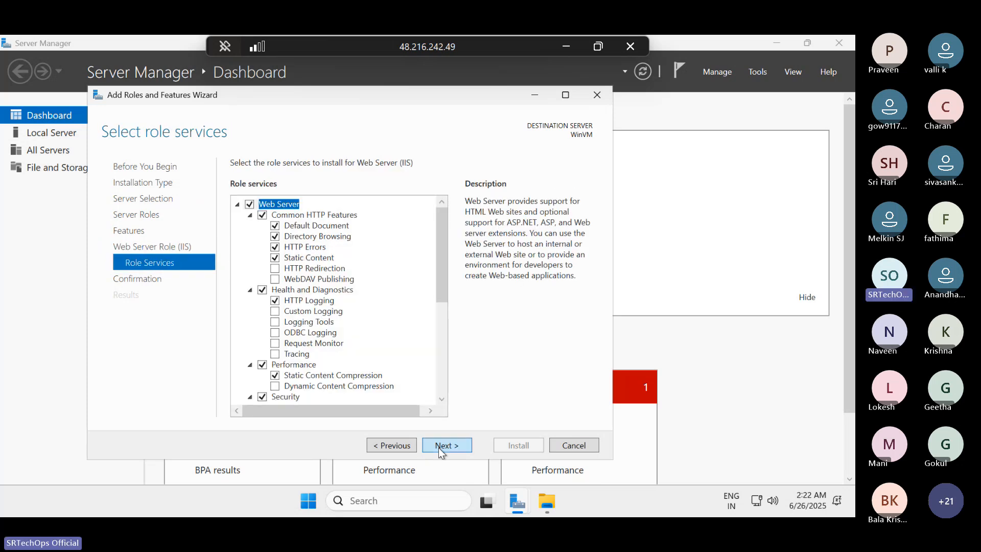
{"action": "left_click", "coordinate": [438, 446]}
{"action": "left_click", "coordinate": [517, 446]}
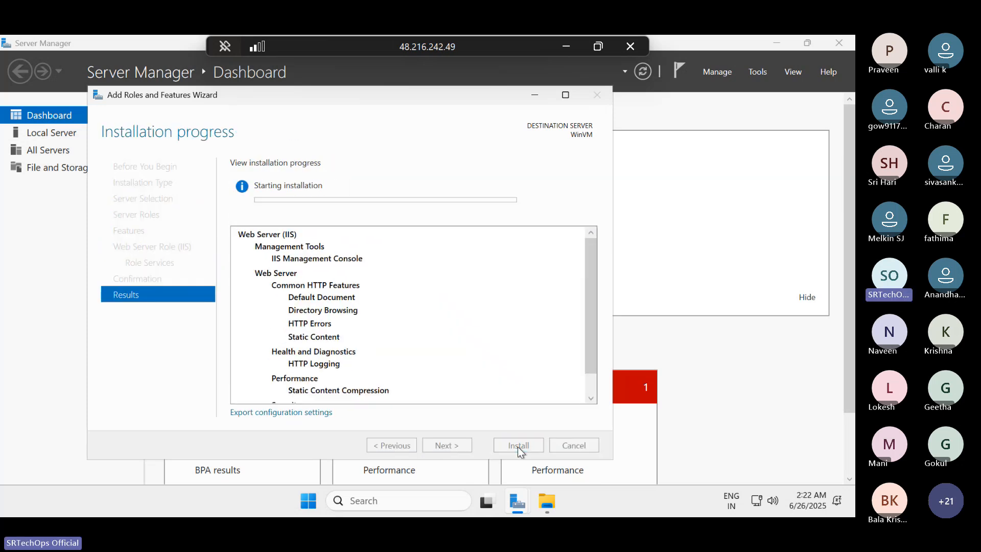
- Check the inetpub folder in File Explorer, and review the Web Server (IIS) installation progress and its component list
{"action": "left_click", "coordinate": [546, 500]}
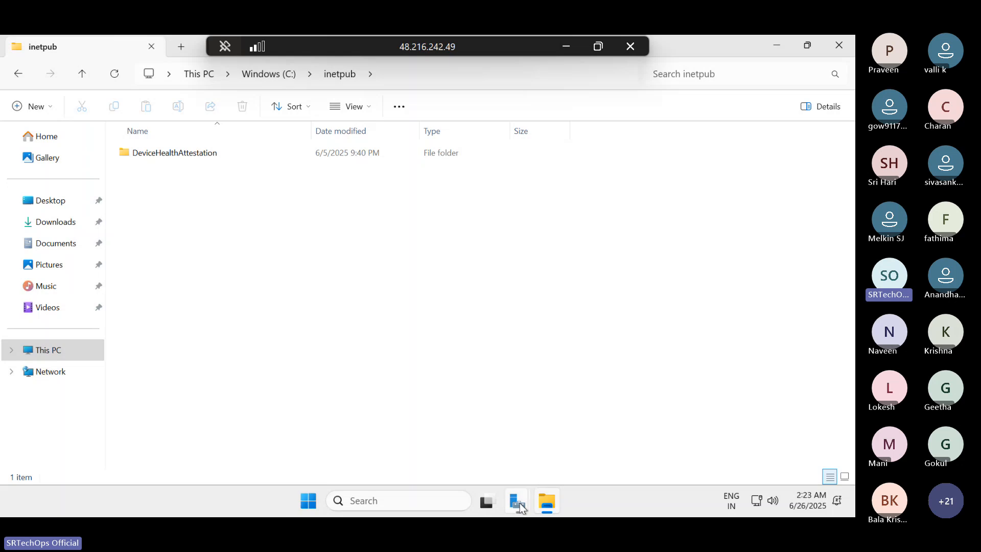
{"action": "mouse_move", "coordinate": [517, 500]}
{"action": "left_click", "coordinate": [574, 424]}
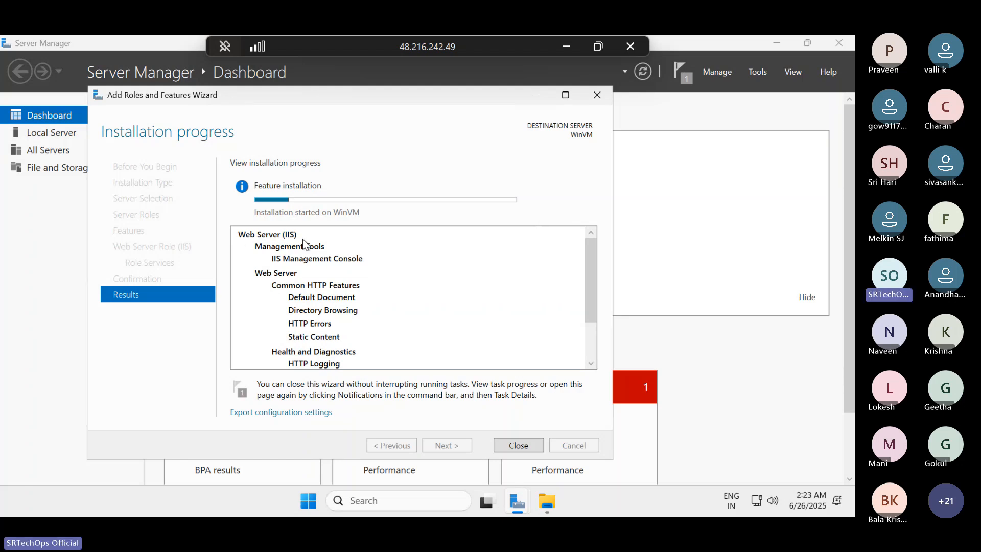
{"action": "scroll", "coordinate": [302, 239], "scroll_direction": "down", "scroll_amount": 2}
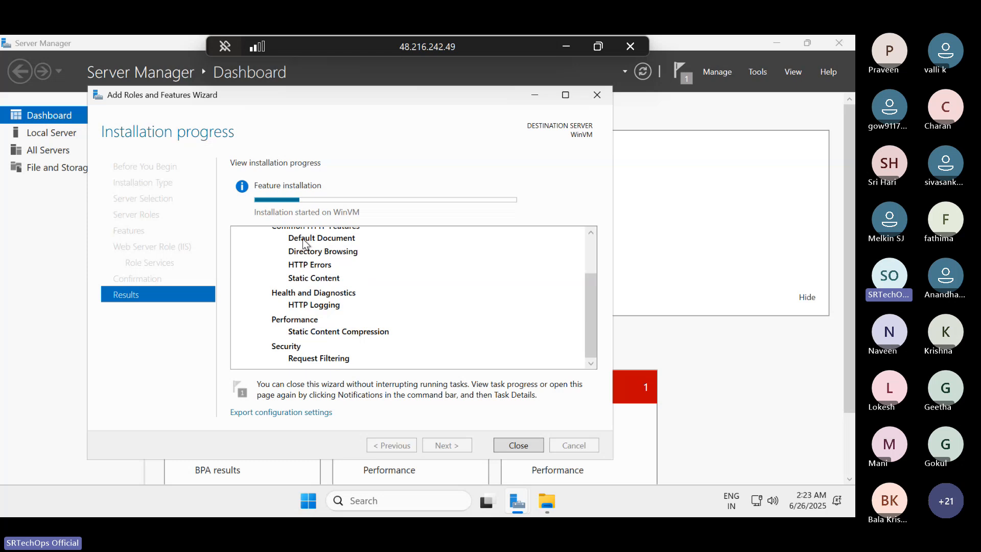
- Minimize Server Manager and the remote session, and search Google for "free css" in a new Chrome tab
{"action": "left_click", "coordinate": [775, 43]}
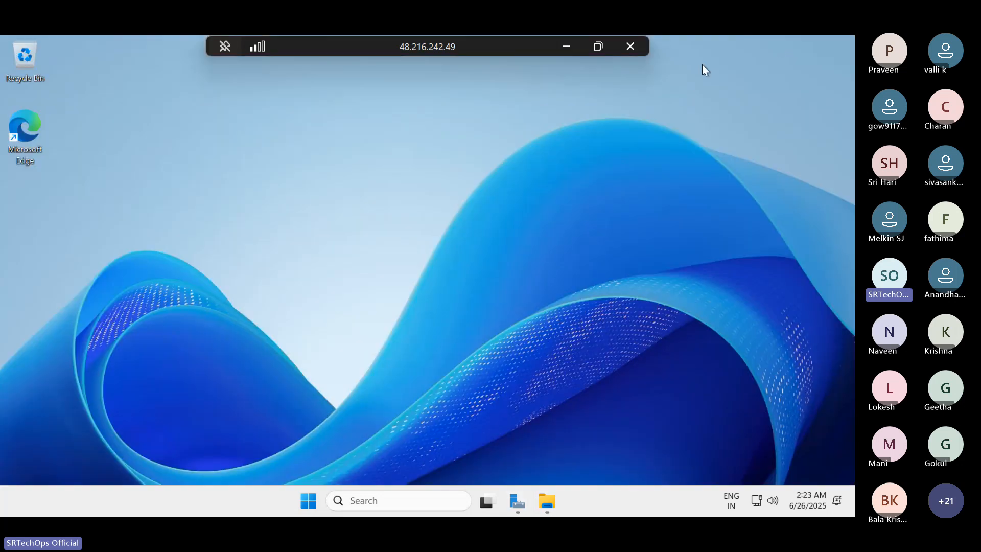
{"action": "left_click", "coordinate": [565, 46]}
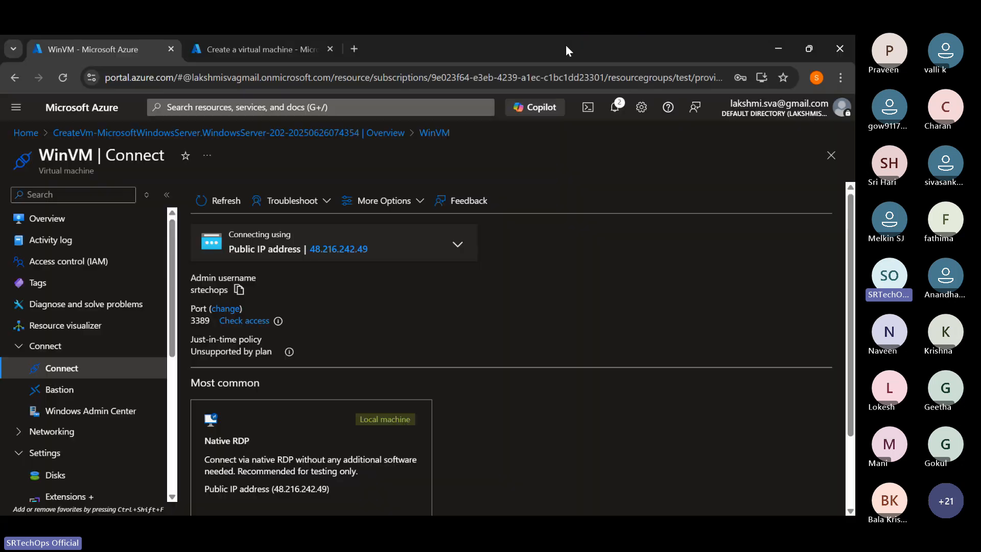
{"action": "left_click", "coordinate": [351, 48]}
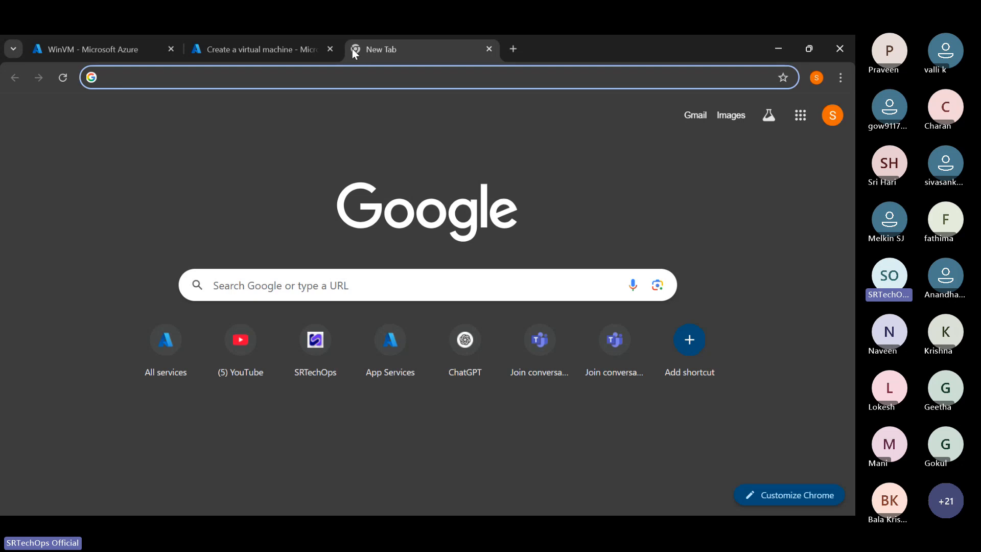
{"action": "type", "text": "free cs"}
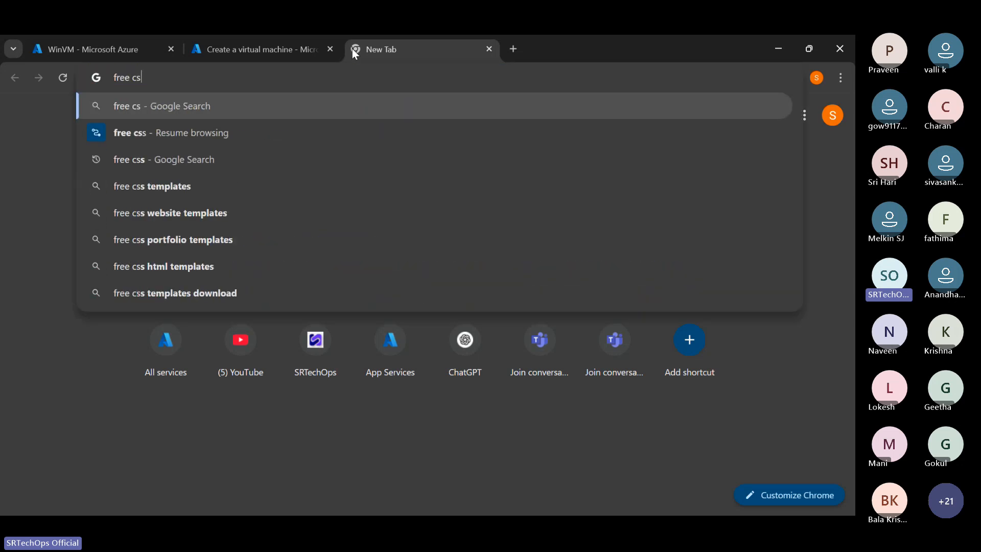
{"action": "type", "text": "s"}
{"action": "key", "text": "Return"}
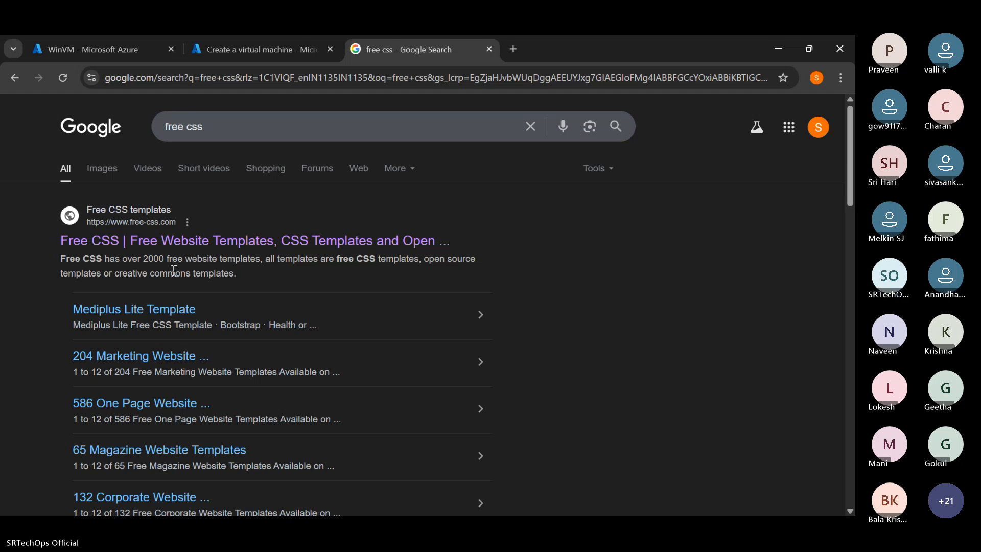
- View templatemo's Download 590+ Free CSS Website Templates page, and replace it with a blank browser tab
{"action": "scroll", "coordinate": [189, 245], "scroll_direction": "down", "scroll_amount": 6}
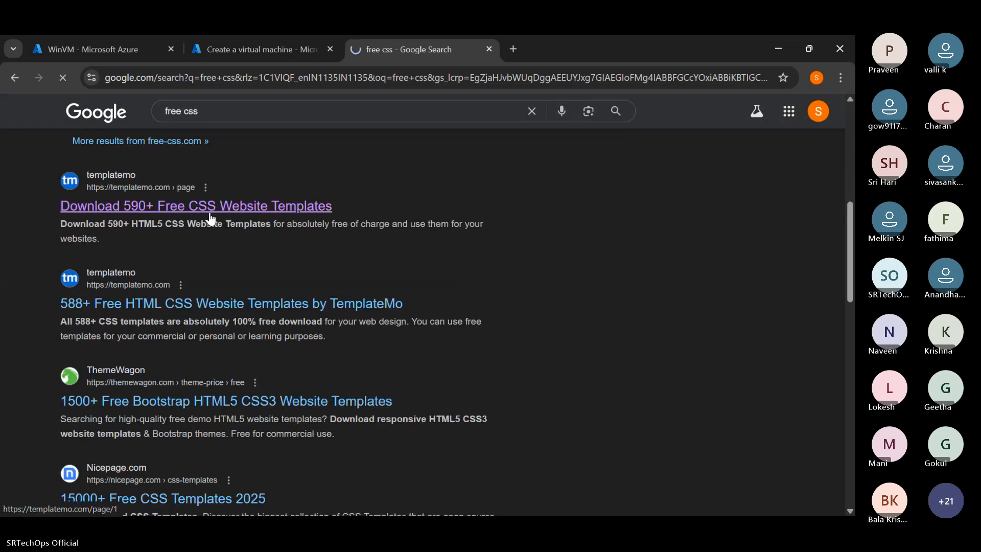
{"action": "left_click", "coordinate": [209, 209]}
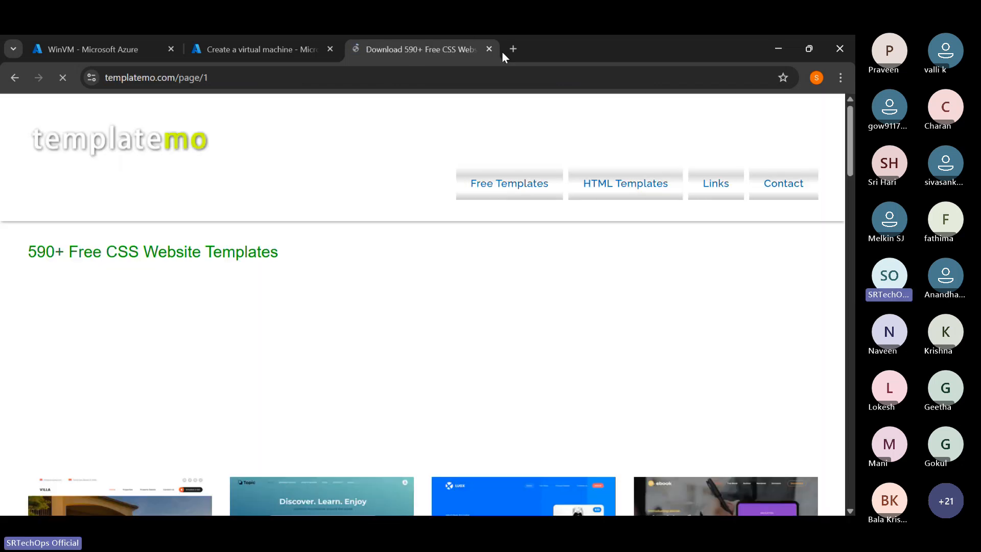
{"action": "left_click", "coordinate": [512, 48]}
{"action": "left_click", "coordinate": [489, 49]}
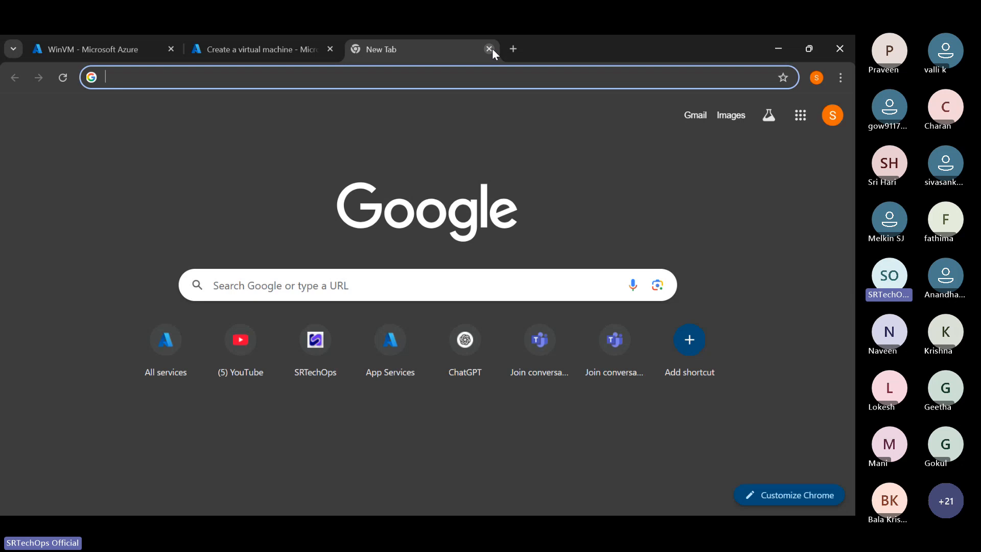
- Switch to the browser window with the GitHub dashboard and filter the top repositories by "web"
{"action": "type", "text": "git"}
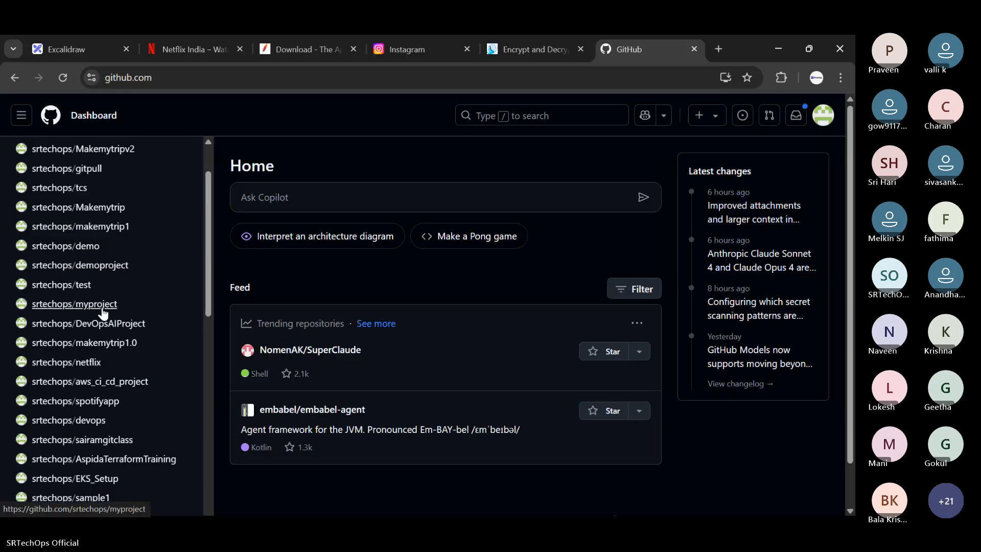
{"action": "scroll", "coordinate": [102, 309], "scroll_direction": "down", "scroll_amount": 1}
{"action": "scroll", "coordinate": [133, 176], "scroll_direction": "up", "scroll_amount": 2}
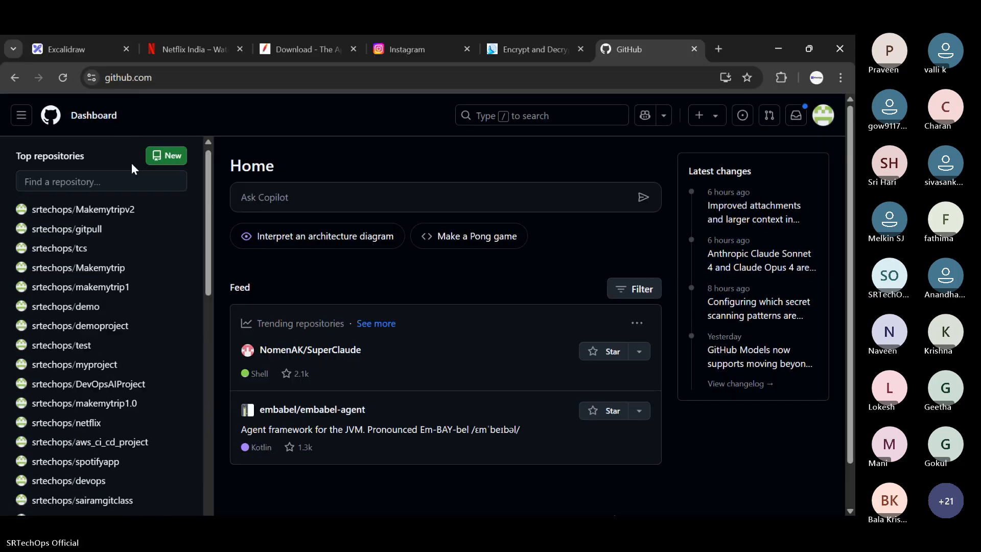
{"action": "left_click", "coordinate": [75, 180]}
{"action": "type", "text": "web"}
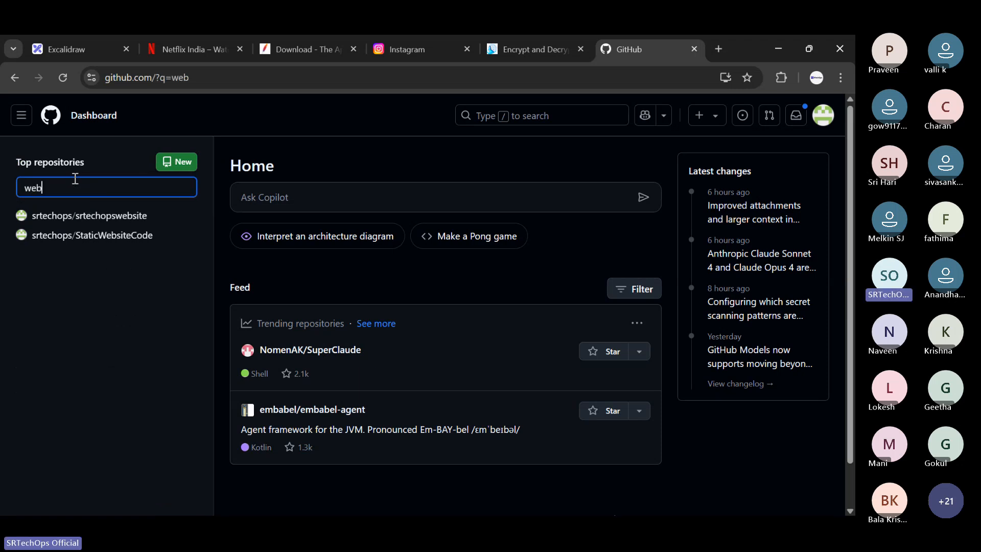
- Open the StaticWebsiteCode repository, download it as a ZIP, and check the file in the recent downloads
{"action": "left_click", "coordinate": [112, 236]}
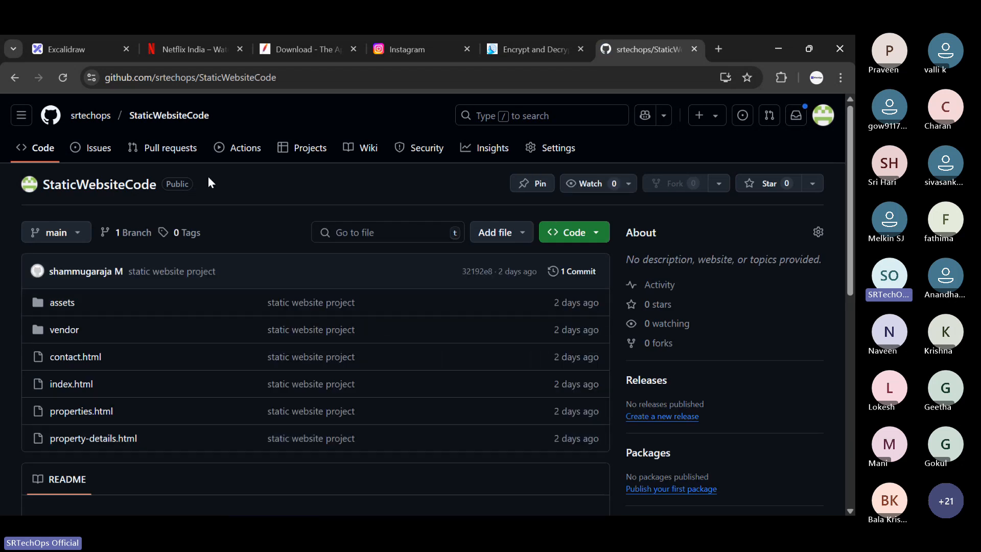
{"action": "left_click", "coordinate": [593, 232]}
{"action": "left_click", "coordinate": [405, 432]}
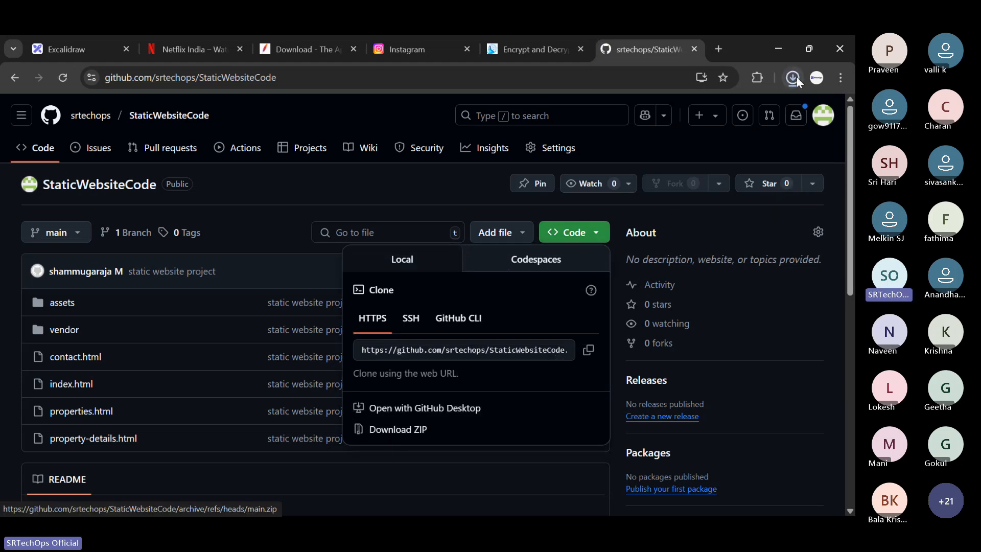
{"action": "left_click", "coordinate": [792, 77]}
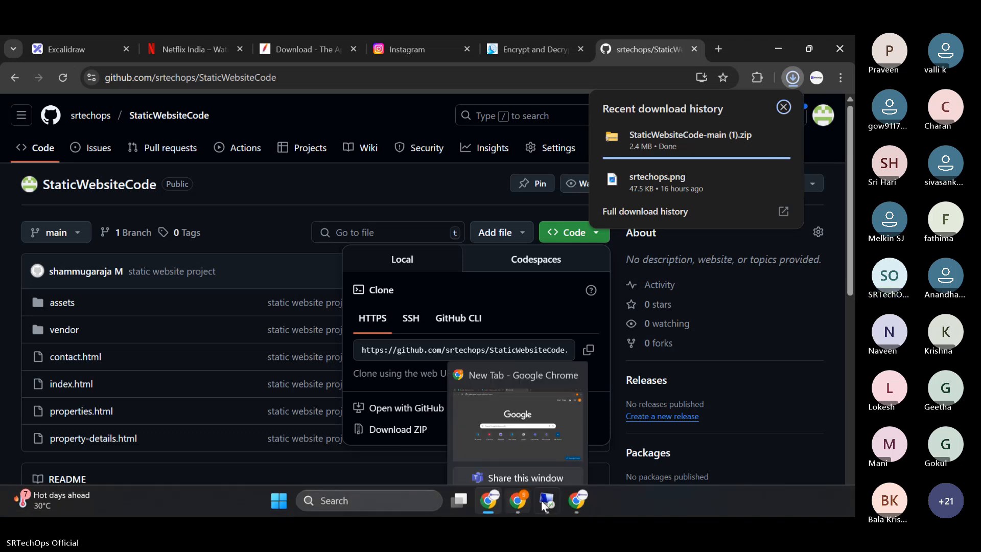
- Open the local machine's Downloads folder in File Explorer
{"action": "left_click", "coordinate": [279, 503]}
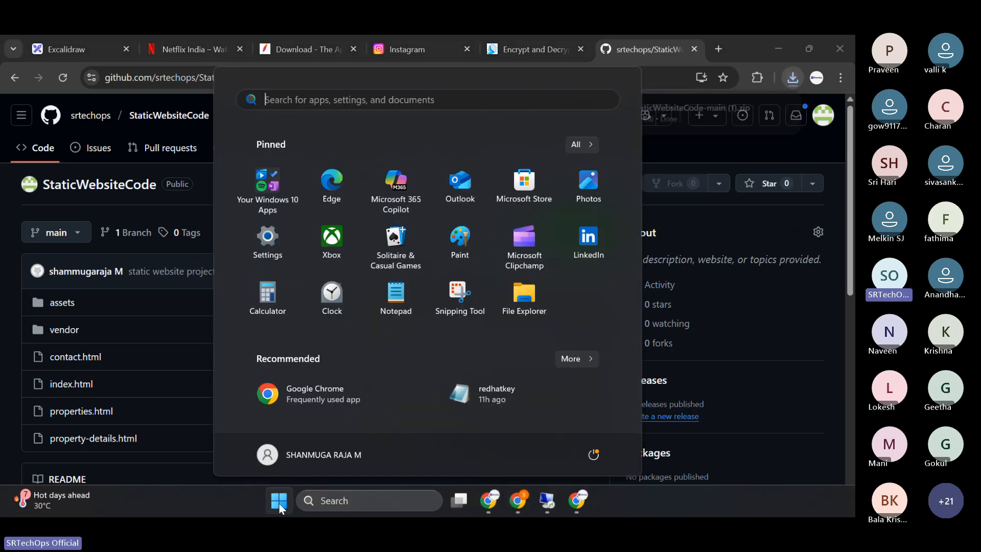
{"action": "type", "text": "file"}
{"action": "key", "text": "Return"}
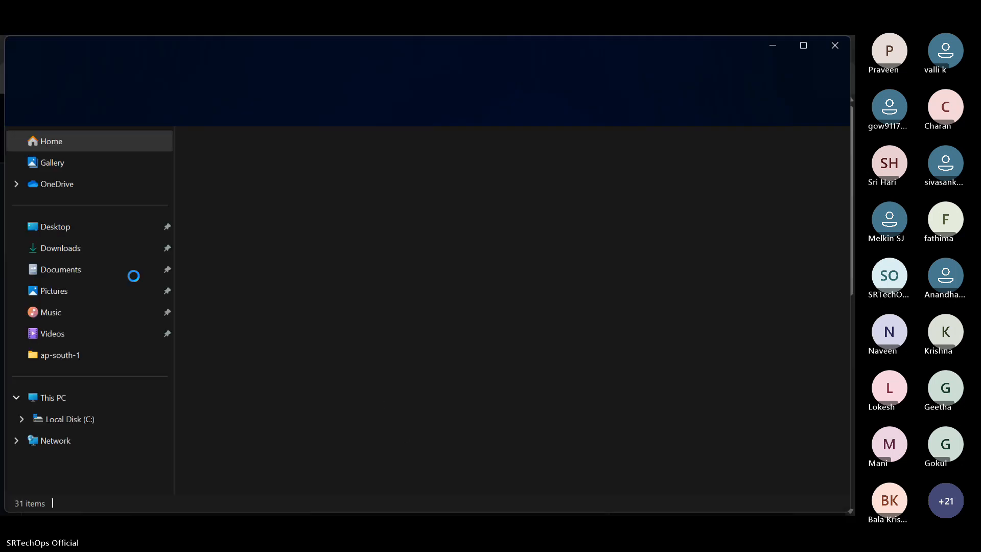
{"action": "left_click", "coordinate": [90, 253]}
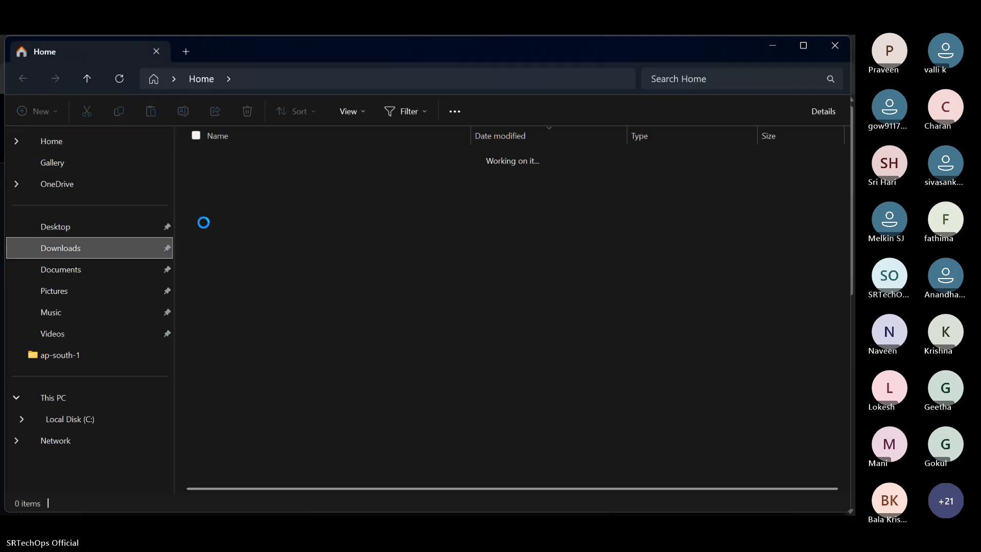
- Extract the StaticWebsiteCode-main (1) archive to its default destination, and select everything in the extracted StaticWebsiteCode-main folder
{"action": "left_click", "coordinate": [253, 175]}
{"action": "right_click", "coordinate": [253, 175]}
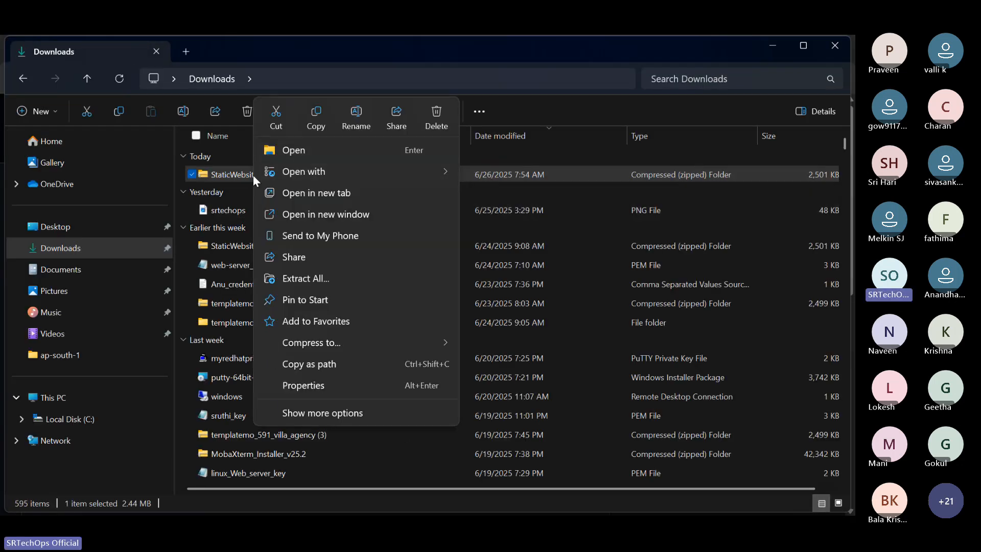
{"action": "left_click", "coordinate": [331, 279]}
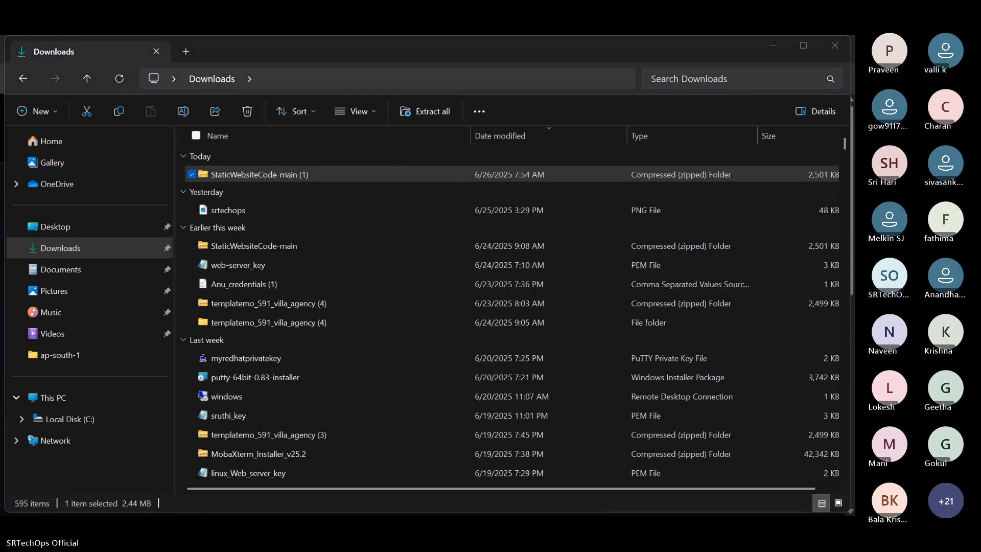
{"action": "left_click", "coordinate": [317, 284]}
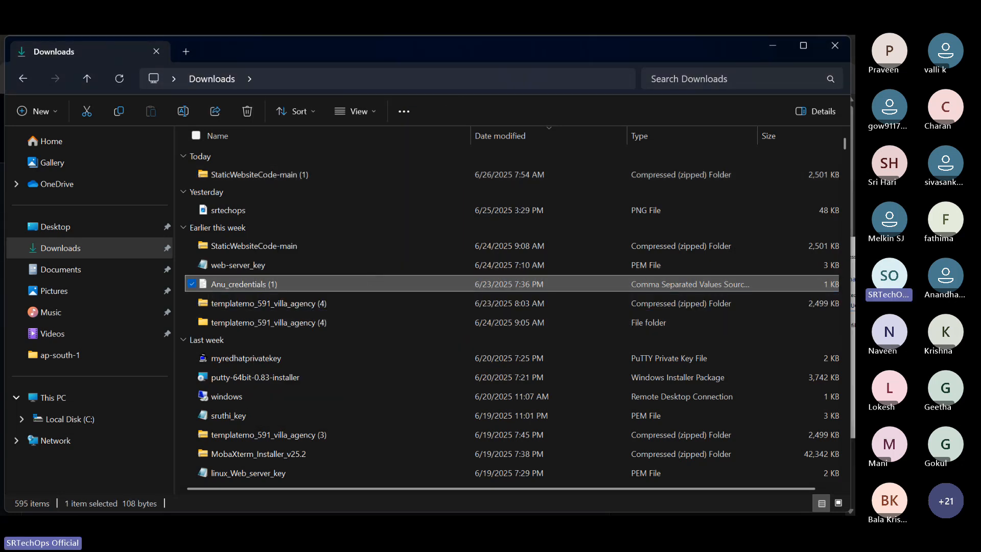
{"action": "left_click_drag", "start_coordinate": [848, 238], "coordinate": [457, 230]}
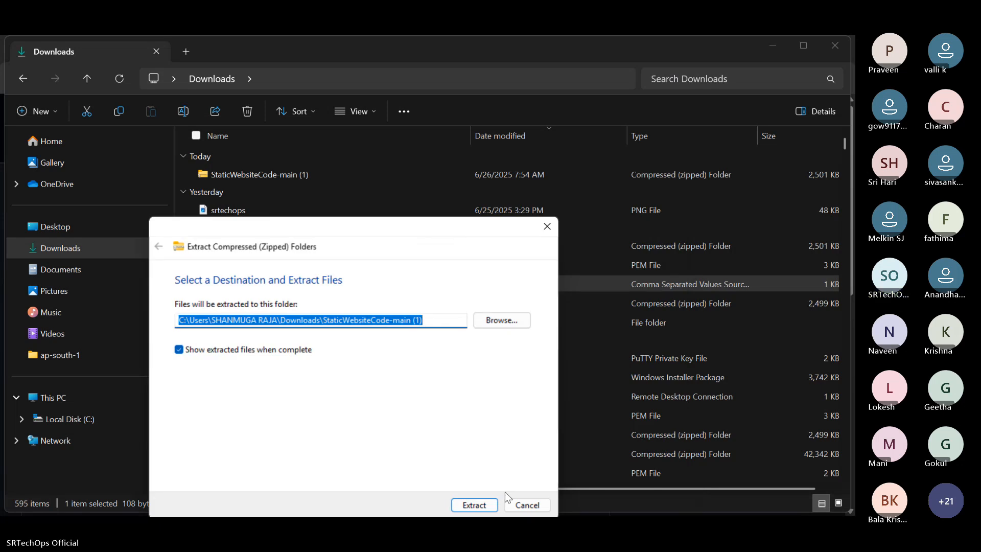
{"action": "left_click", "coordinate": [475, 504]}
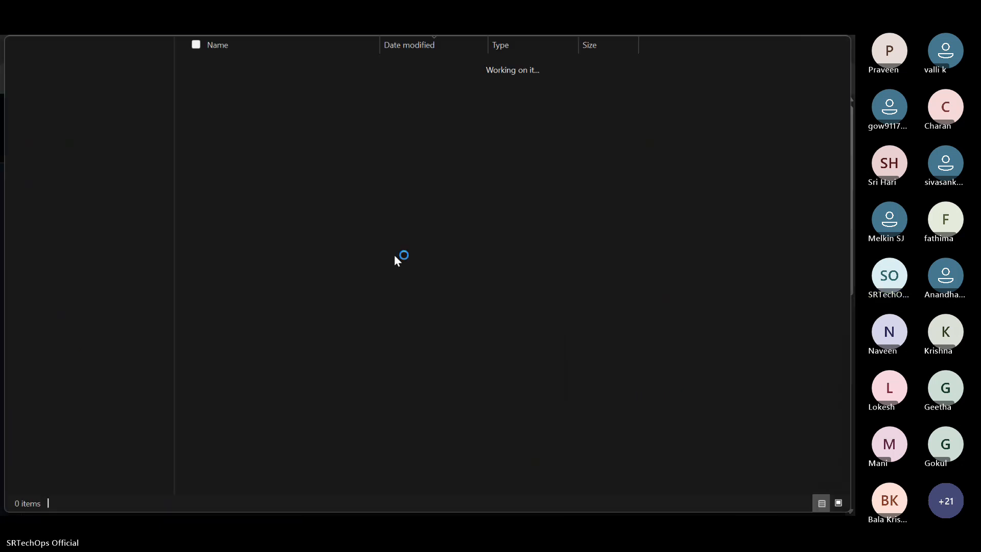
{"action": "double_click", "coordinate": [238, 177]}
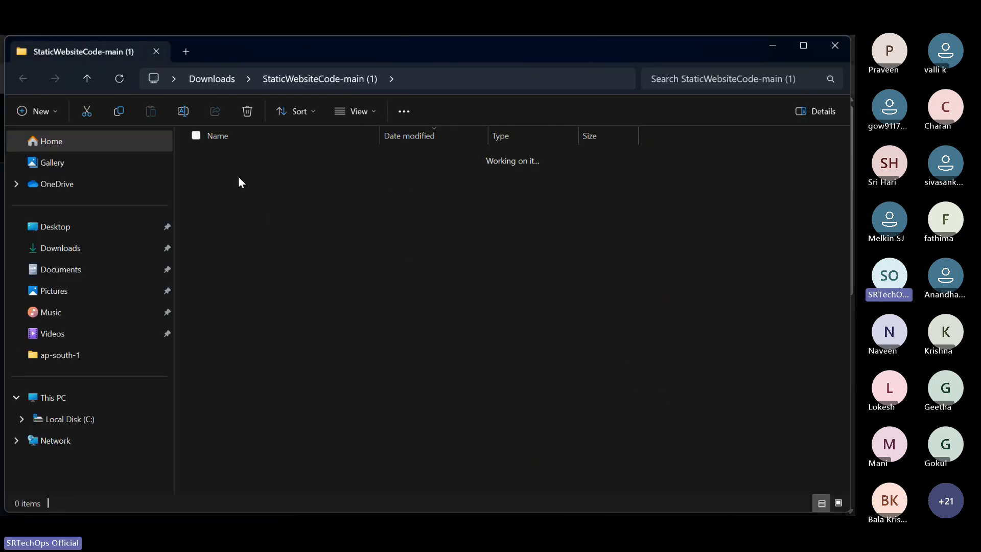
{"action": "left_click_drag", "start_coordinate": [786, 316], "coordinate": [240, 156]}
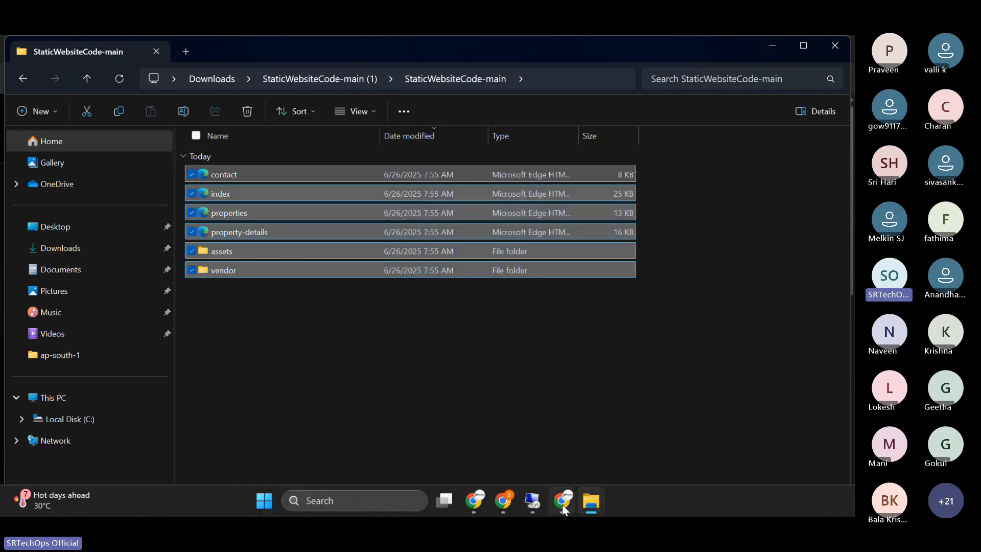
- Return to the WinVM Remote Desktop session and open the wwwroot folder inside inetpub in File Explorer
{"action": "left_click", "coordinate": [491, 506]}
{"action": "left_click", "coordinate": [491, 506]}
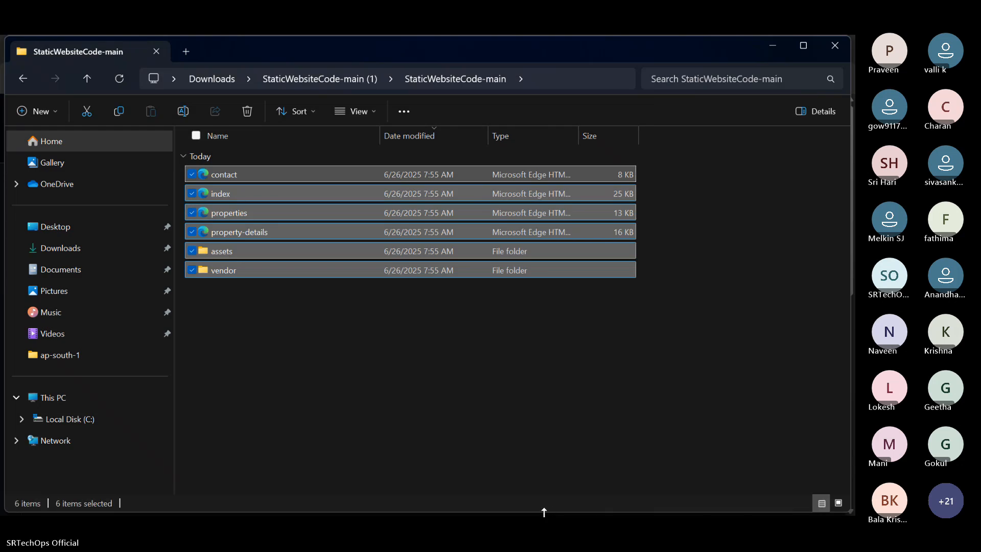
{"action": "left_click", "coordinate": [538, 494]}
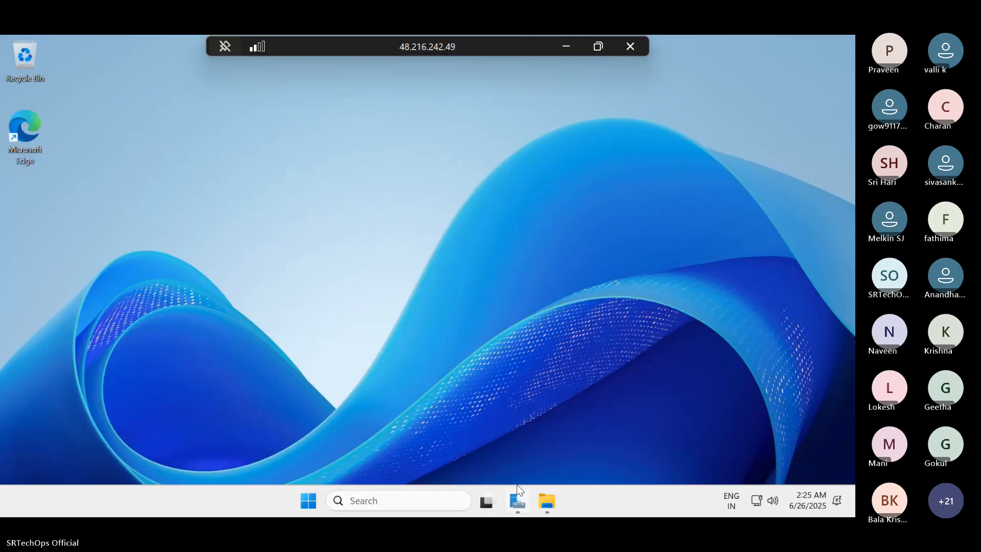
{"action": "left_click", "coordinate": [516, 500]}
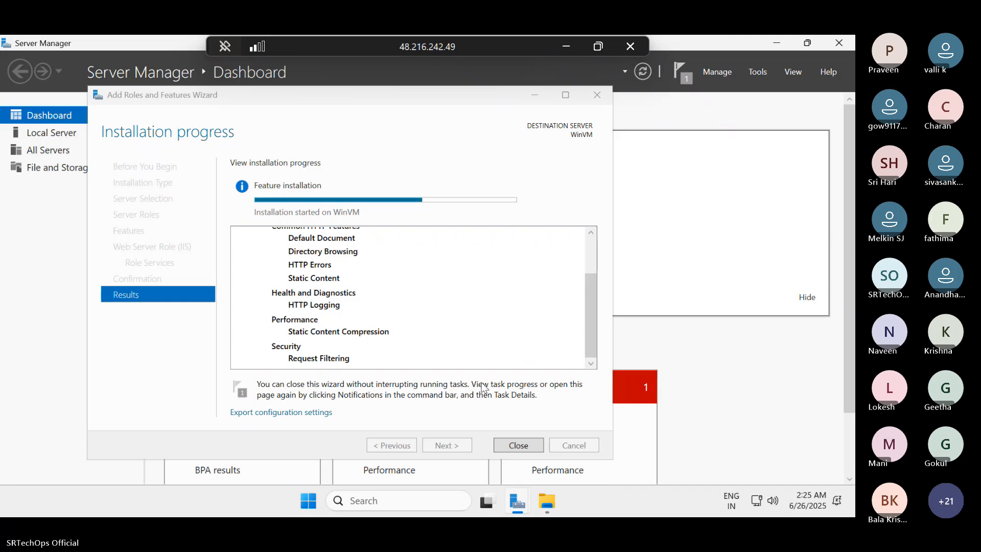
{"action": "left_click", "coordinate": [545, 502]}
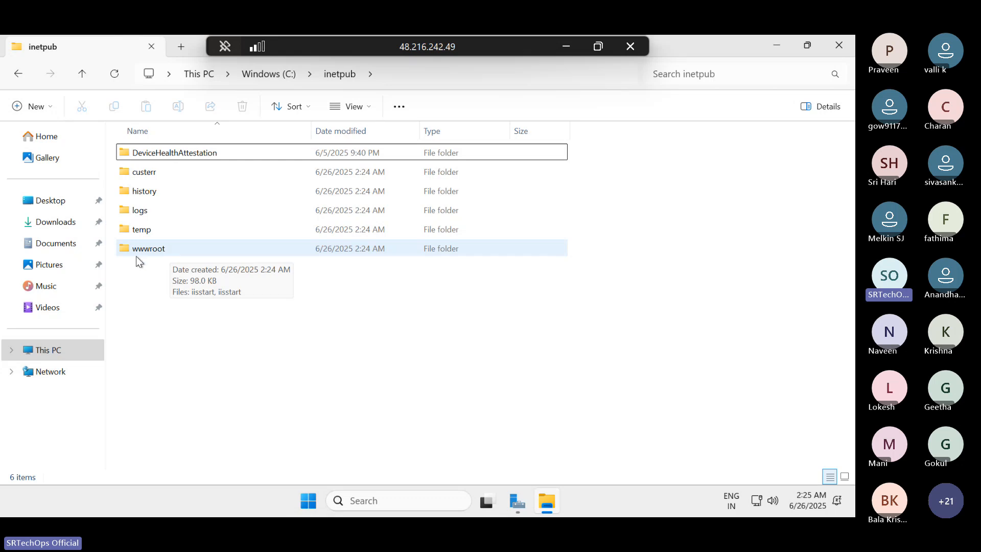
{"action": "double_click", "coordinate": [153, 247]}
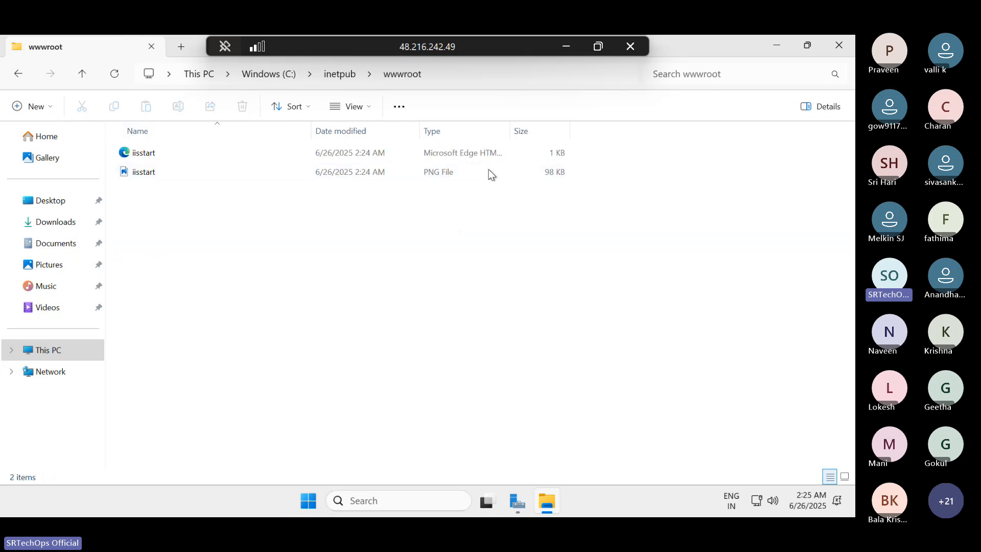
- Go back to the remote C: drive and retrace the path through inetpub to wwwroot
{"action": "left_click", "coordinate": [257, 69]}
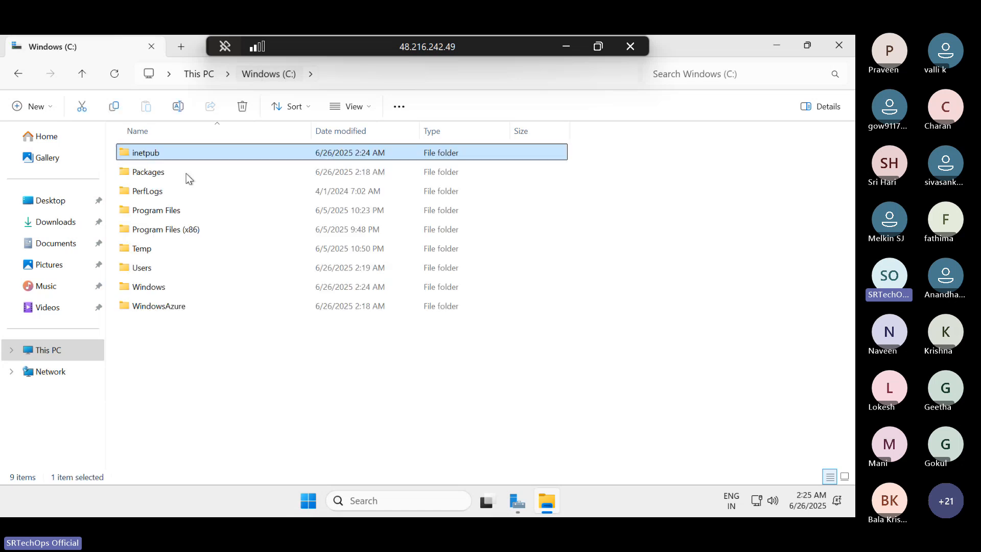
{"action": "double_click", "coordinate": [145, 153]}
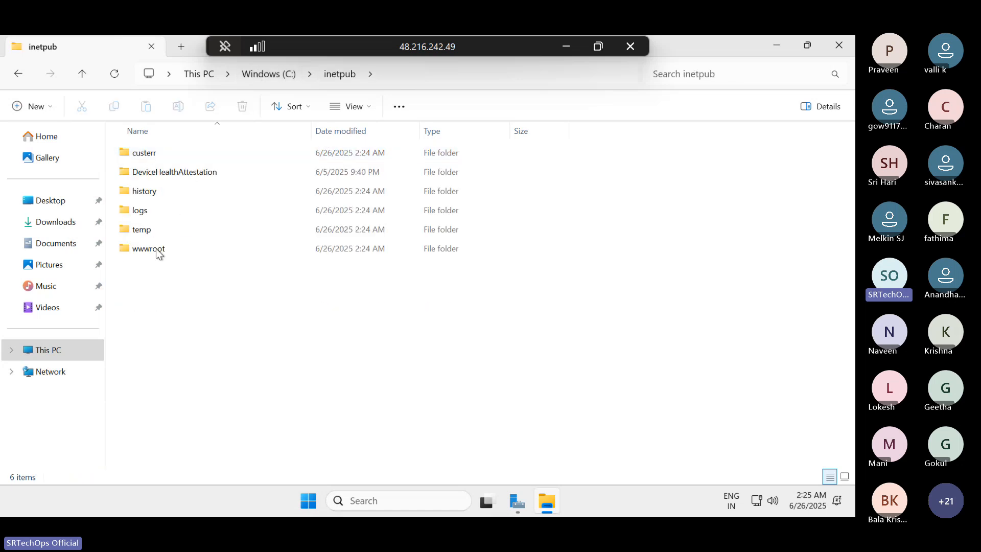
{"action": "double_click", "coordinate": [155, 249]}
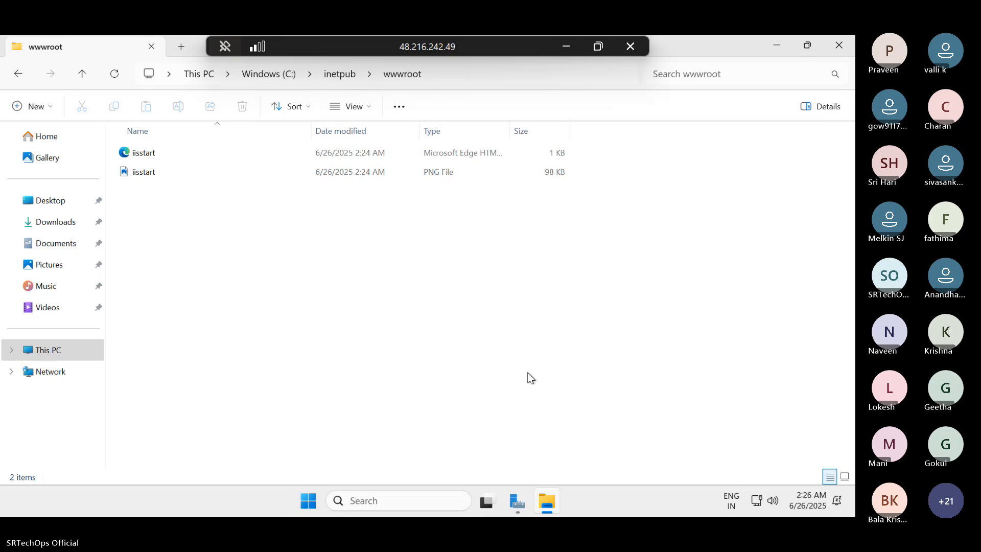
- Check the Web Server (IIS) installation progress, and minimize the wizard and Server Manager to get back to wwwroot
{"action": "mouse_move", "coordinate": [515, 509]}
{"action": "left_click", "coordinate": [592, 437]}
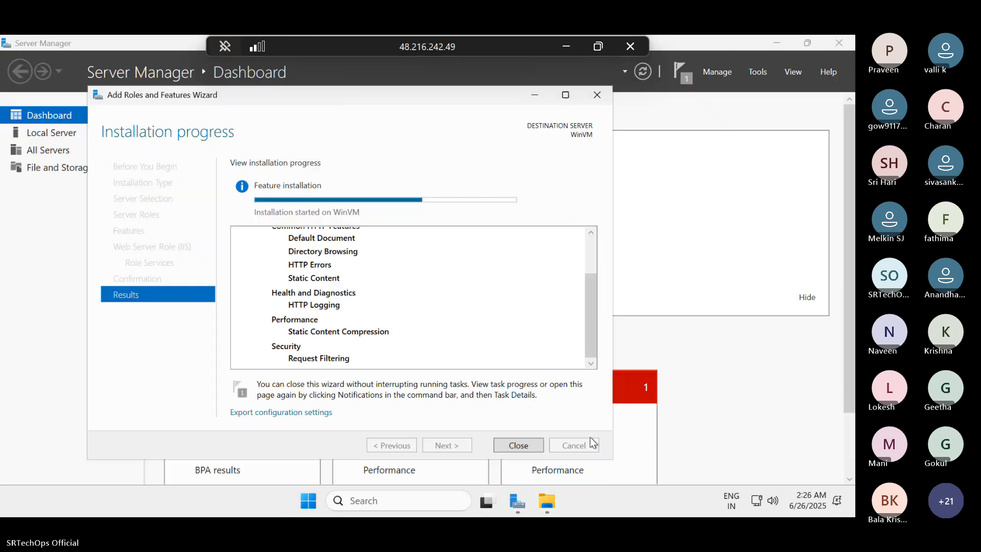
{"action": "left_click_drag", "start_coordinate": [417, 100], "coordinate": [519, 90]}
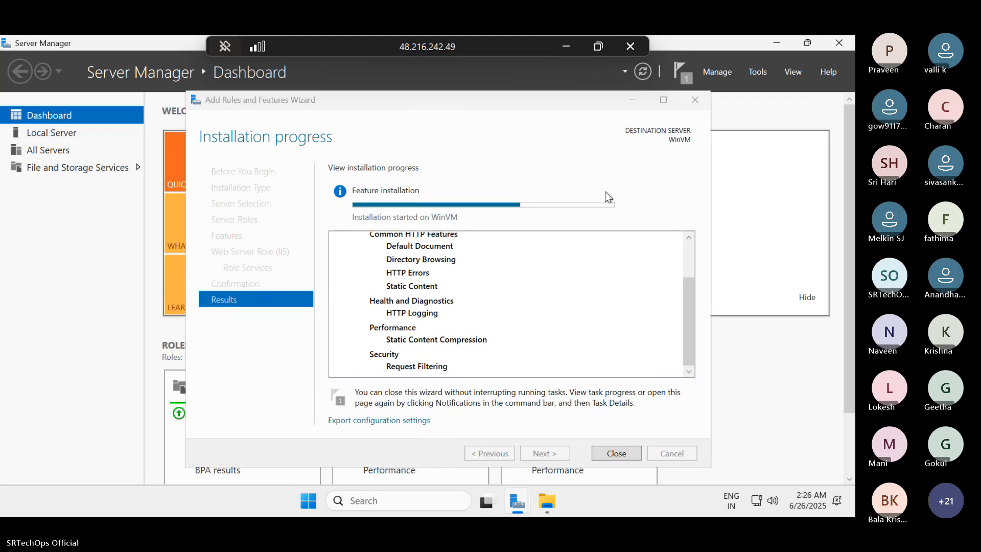
{"action": "left_click", "coordinate": [632, 101]}
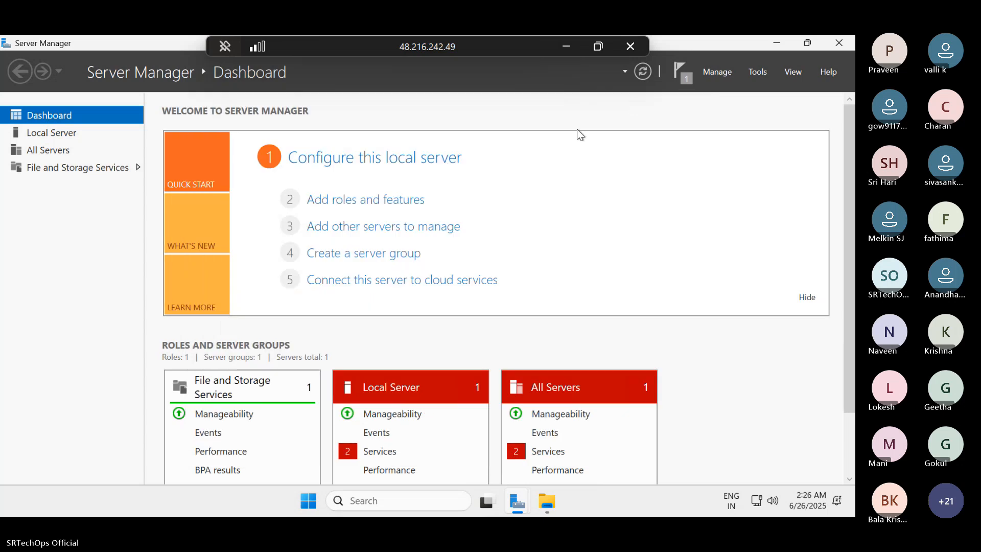
{"action": "left_click", "coordinate": [779, 46]}
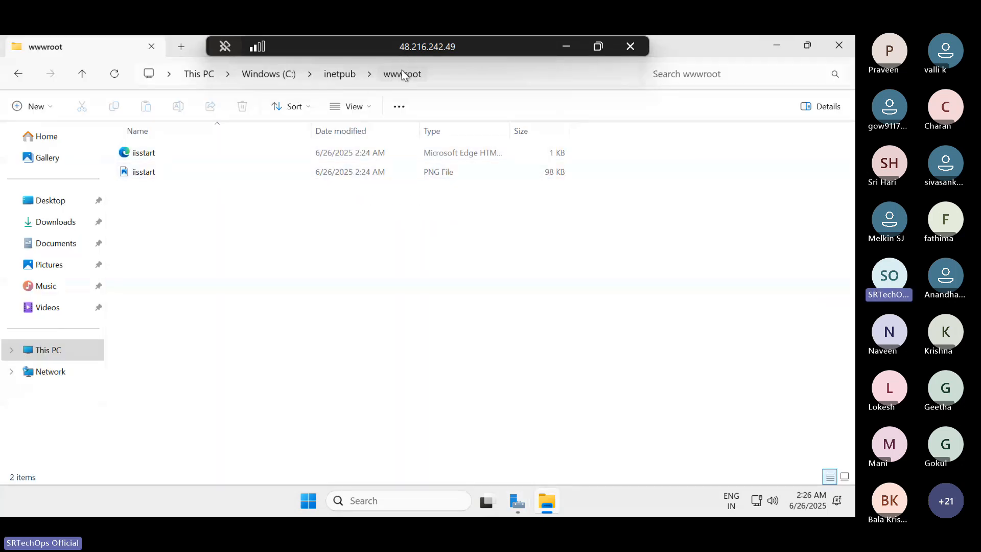
- Minimize the remote session, switch to the Azure portal in Chrome, and copy WinVM's public IP address
{"action": "left_click", "coordinate": [565, 46]}
{"action": "left_click", "coordinate": [775, 44]}
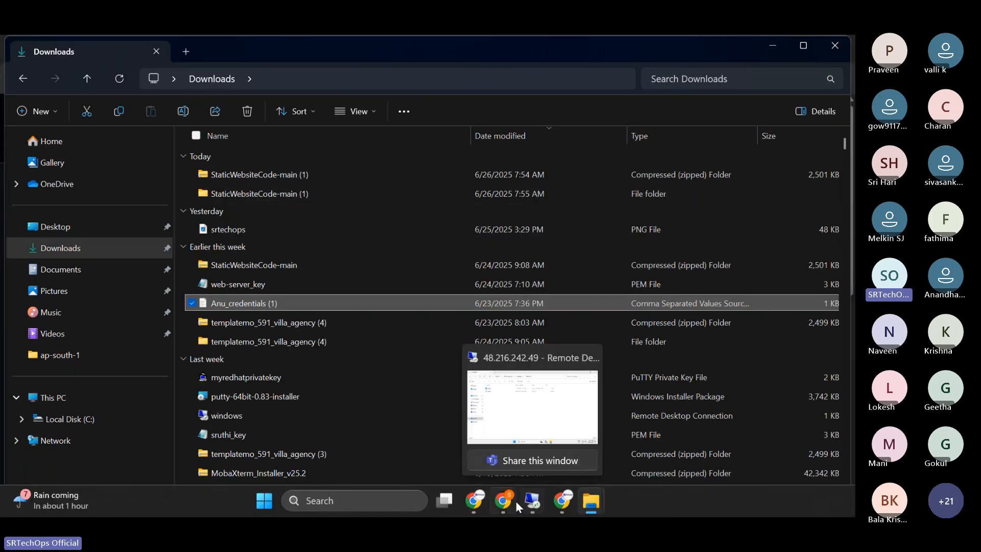
{"action": "left_click", "coordinate": [509, 500]}
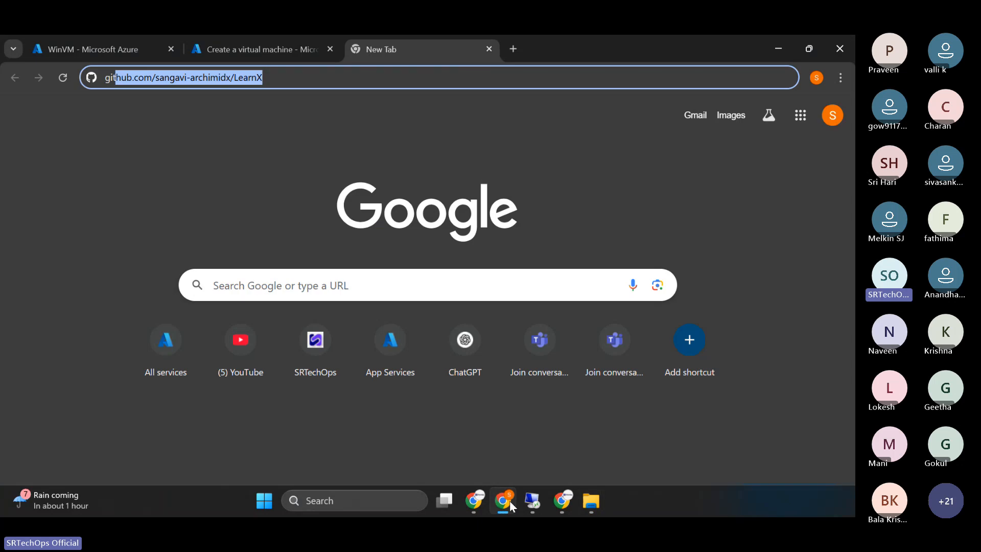
{"action": "left_click", "coordinate": [289, 41]}
{"action": "left_click", "coordinate": [102, 37]}
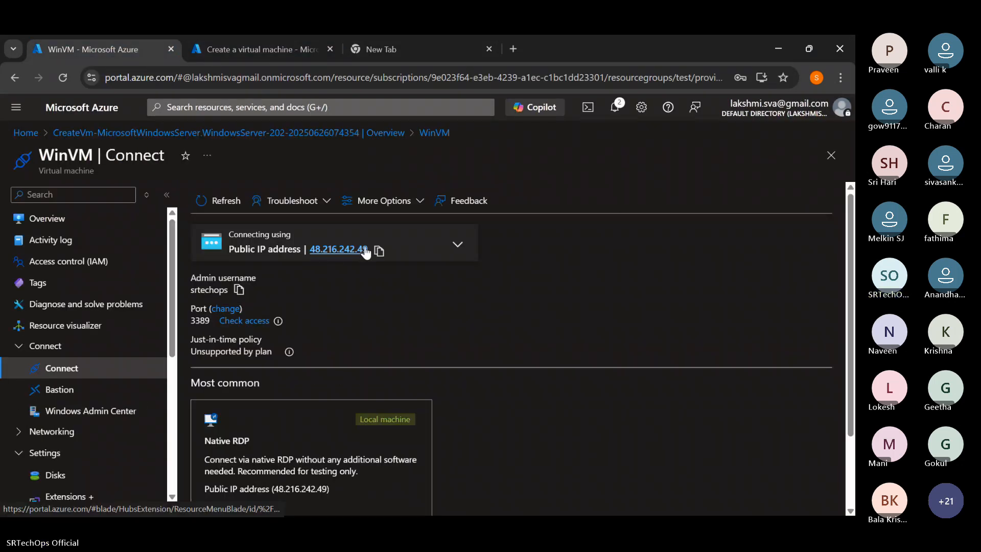
{"action": "left_click", "coordinate": [379, 251]}
- Load WinVM's public IP address 48.216.242.49 in the blank Chrome tab, with the browser window maximized
{"action": "double_click", "coordinate": [525, 45]}
{"action": "left_click", "coordinate": [513, 48]}
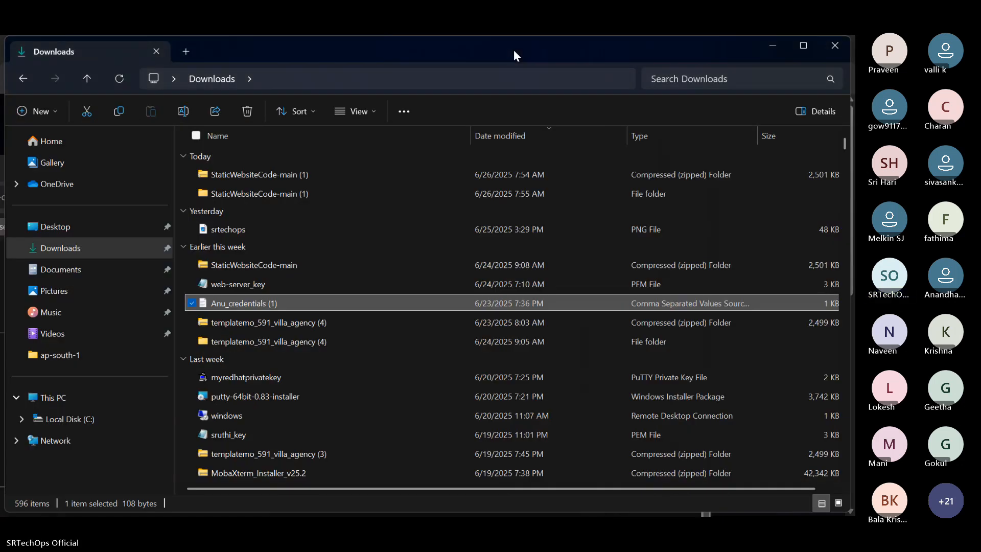
{"action": "key", "text": "alt+Tab"}
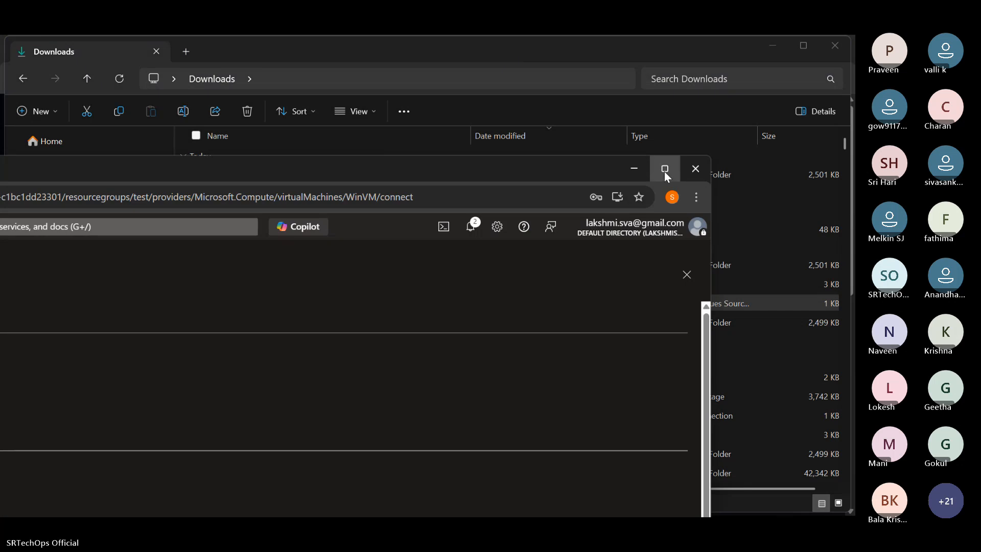
{"action": "left_click", "coordinate": [665, 169]}
{"action": "left_click", "coordinate": [455, 45]}
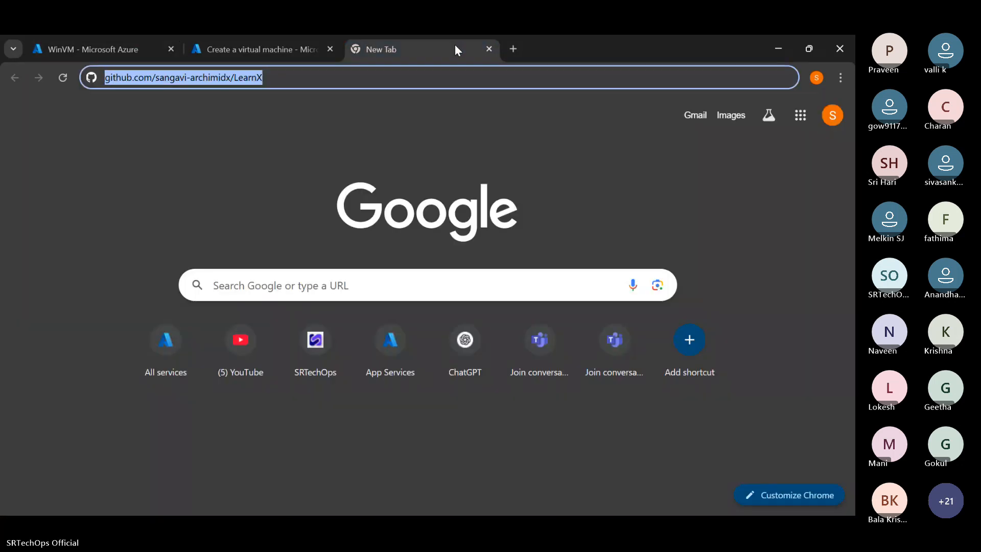
{"action": "key", "text": "ctrl+v"}
{"action": "key", "text": "Return"}
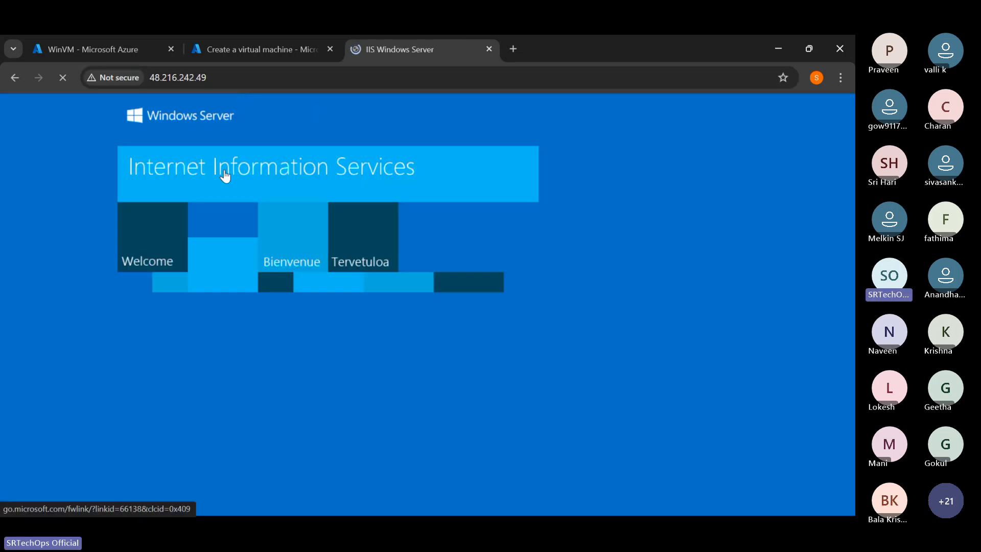
- Inspect the address and connection security of the default IIS page, and follow its link to iis.net
{"action": "left_click", "coordinate": [247, 78]}
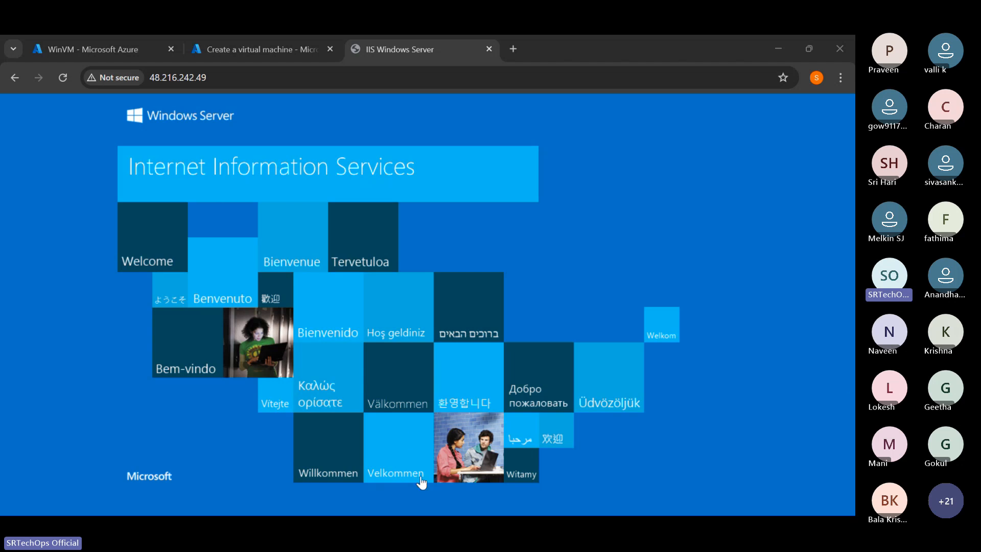
{"action": "left_click", "coordinate": [119, 78]}
{"action": "key", "text": "Escape"}
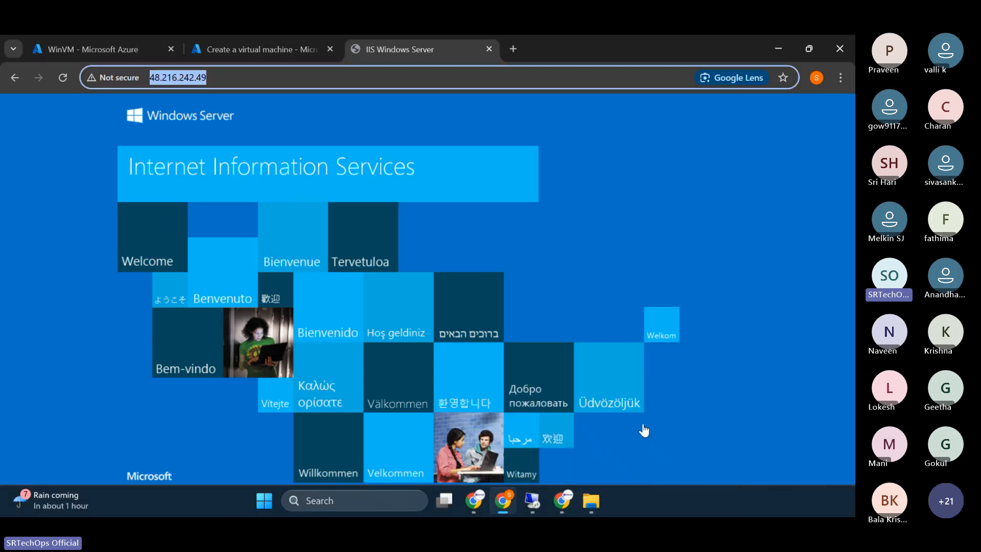
{"action": "left_click", "coordinate": [643, 430]}
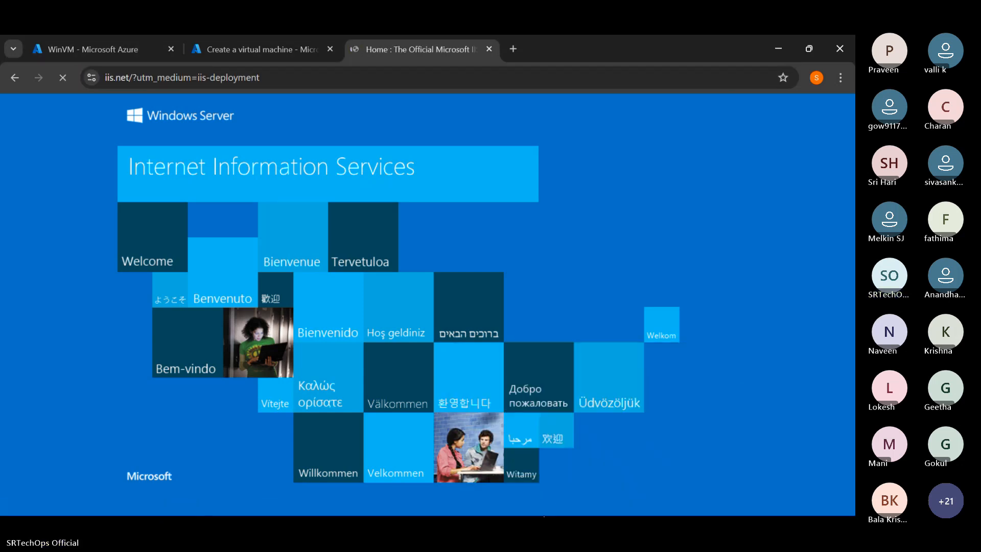
- Return to WinVM's remote session and delete both default iisstart files from the wwwroot folder
{"action": "mouse_move", "coordinate": [534, 510]}
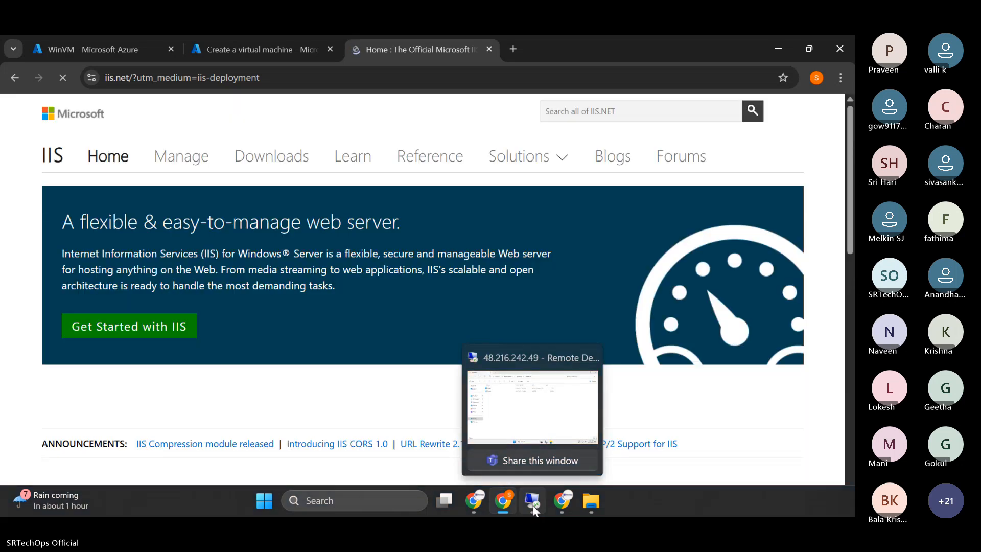
{"action": "left_click", "coordinate": [538, 505]}
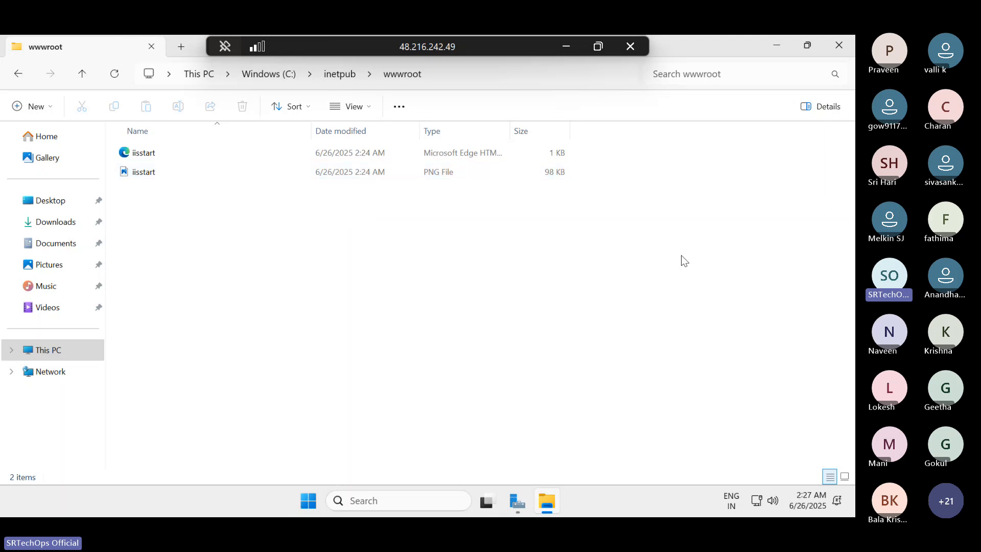
{"action": "left_click_drag", "start_coordinate": [686, 255], "coordinate": [65, 114]}
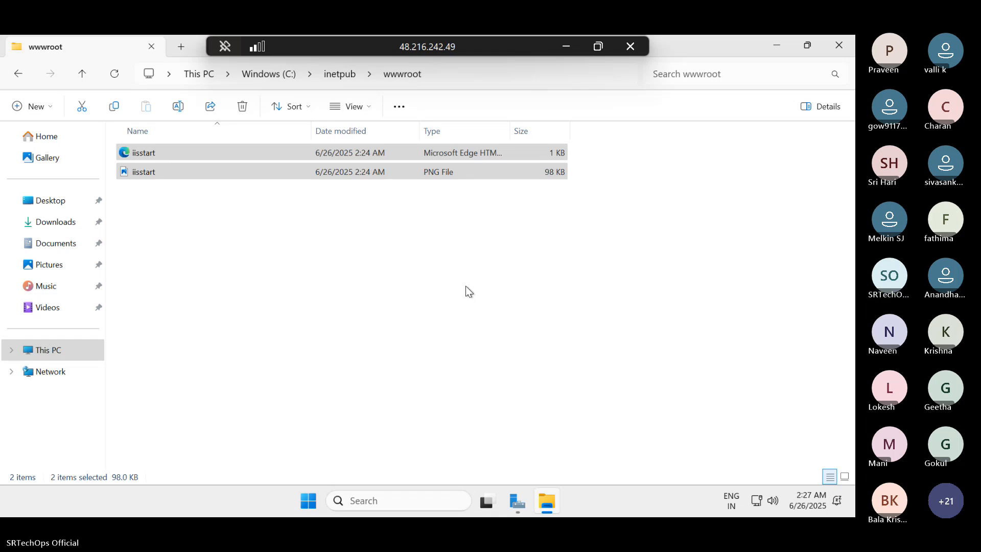
{"action": "right_click", "coordinate": [441, 170]}
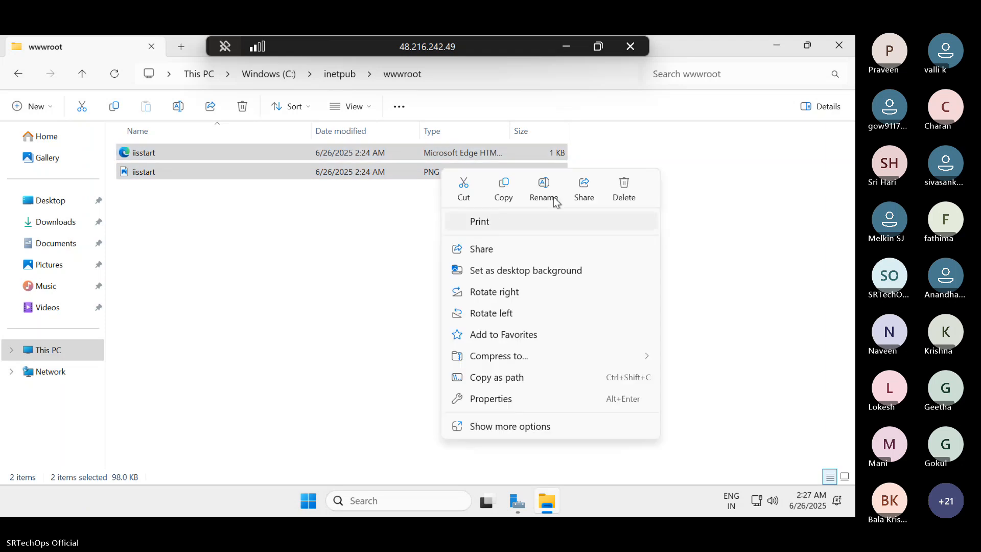
{"action": "left_click", "coordinate": [630, 190]}
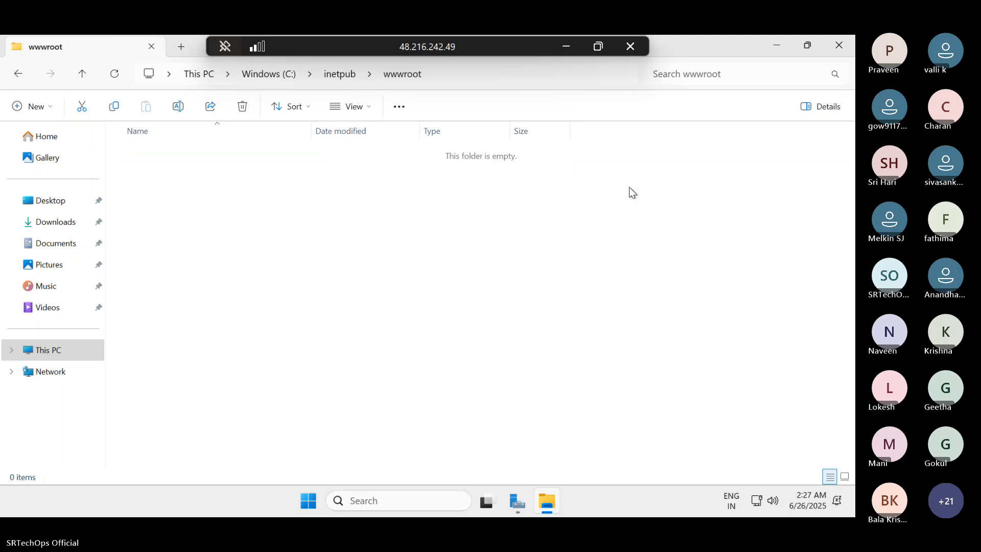
- Copy the four HTML pages and the assets and vendor folders from the local StaticWebsiteCode-main folder into WinVM's C:\inetpub\wwwroot
{"action": "left_click", "coordinate": [569, 46]}
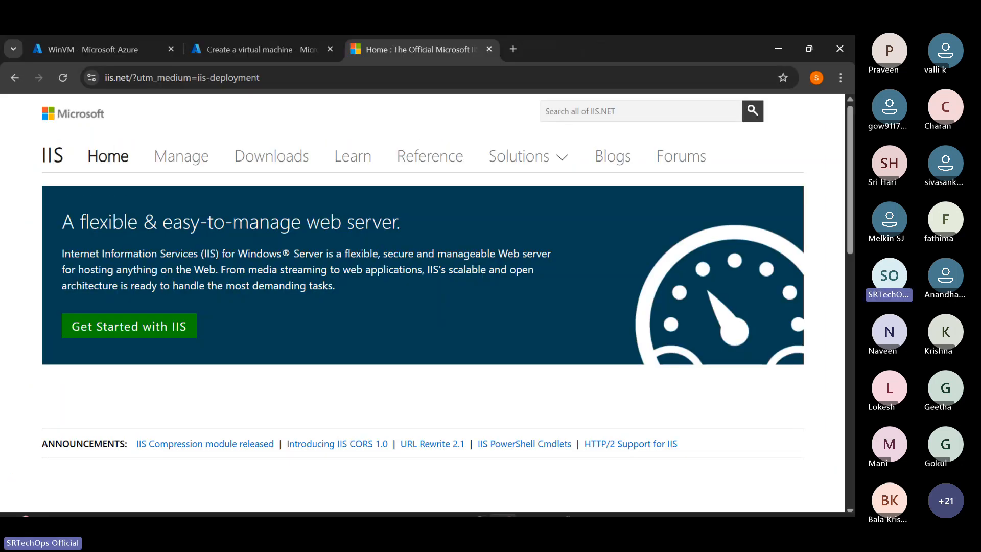
{"action": "mouse_move", "coordinate": [536, 514]}
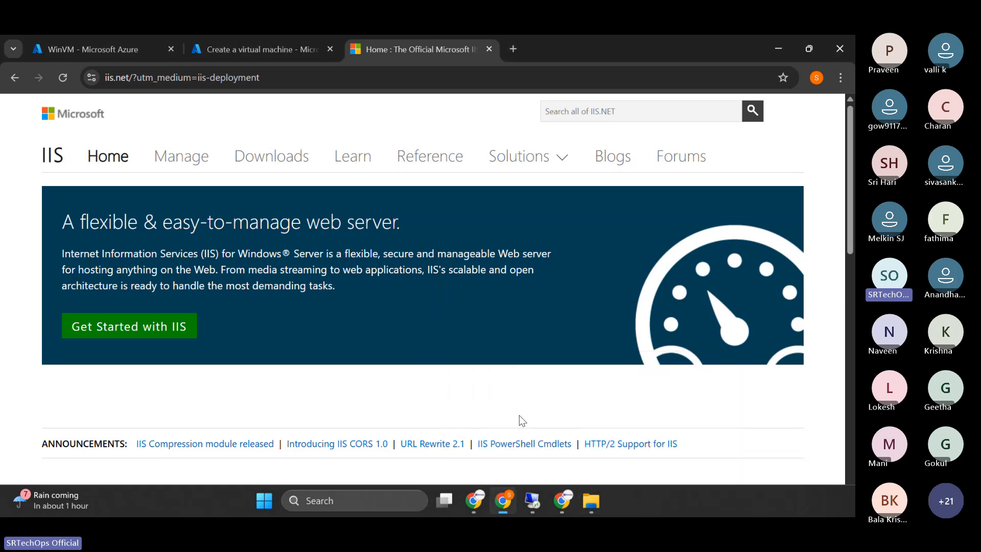
{"action": "mouse_move", "coordinate": [593, 501]}
{"action": "left_click", "coordinate": [663, 439]}
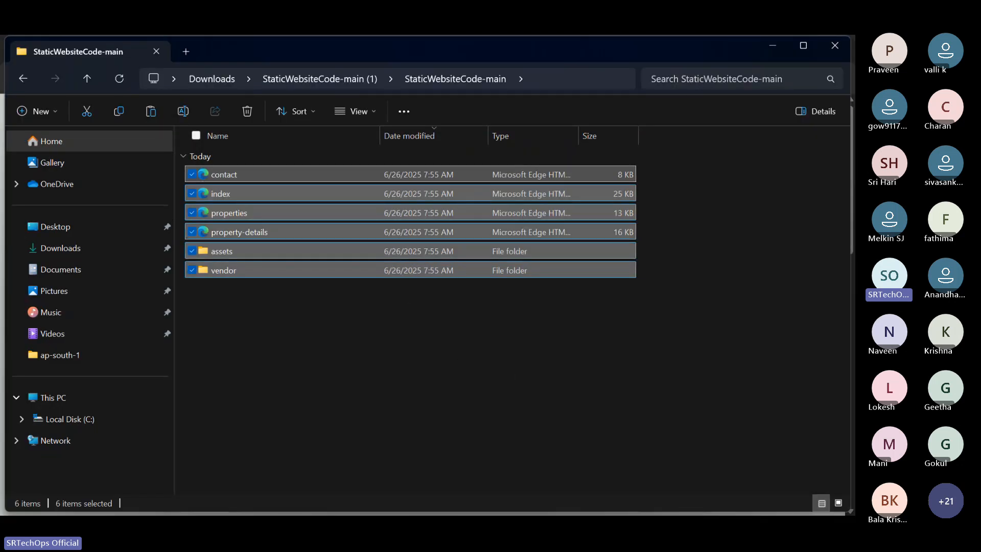
{"action": "left_click", "coordinate": [531, 503]}
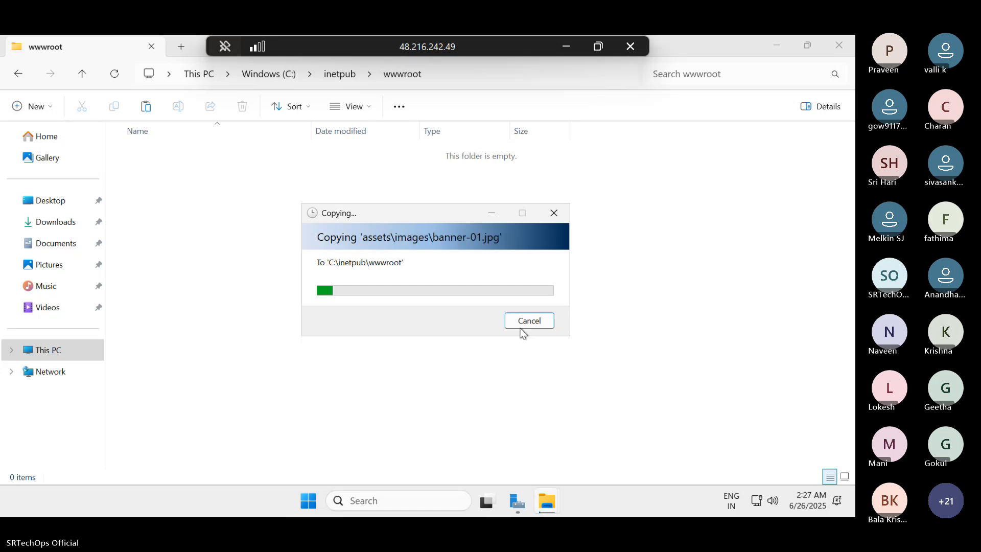
{"action": "mouse_move", "coordinate": [517, 506]}
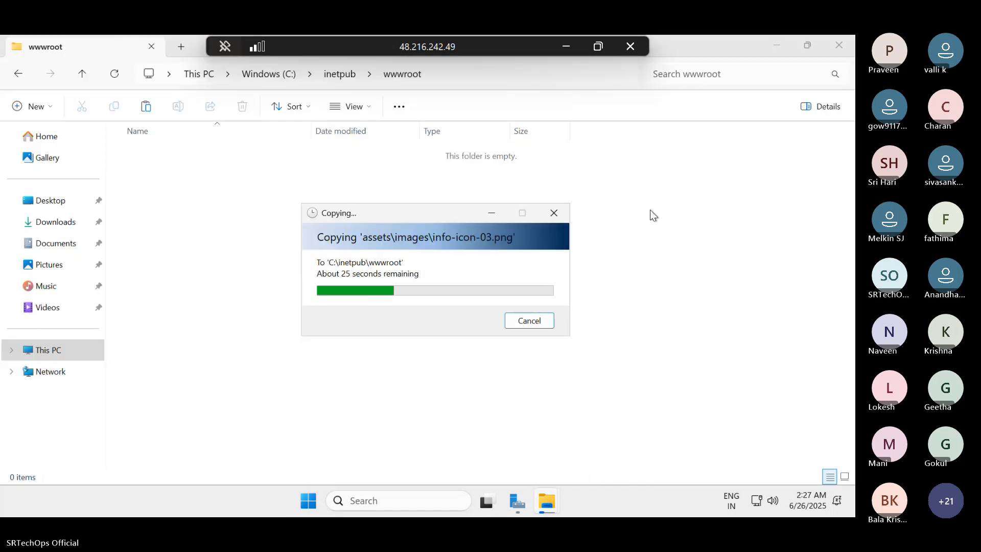
{"action": "left_click_drag", "start_coordinate": [393, 210], "coordinate": [409, 191]}
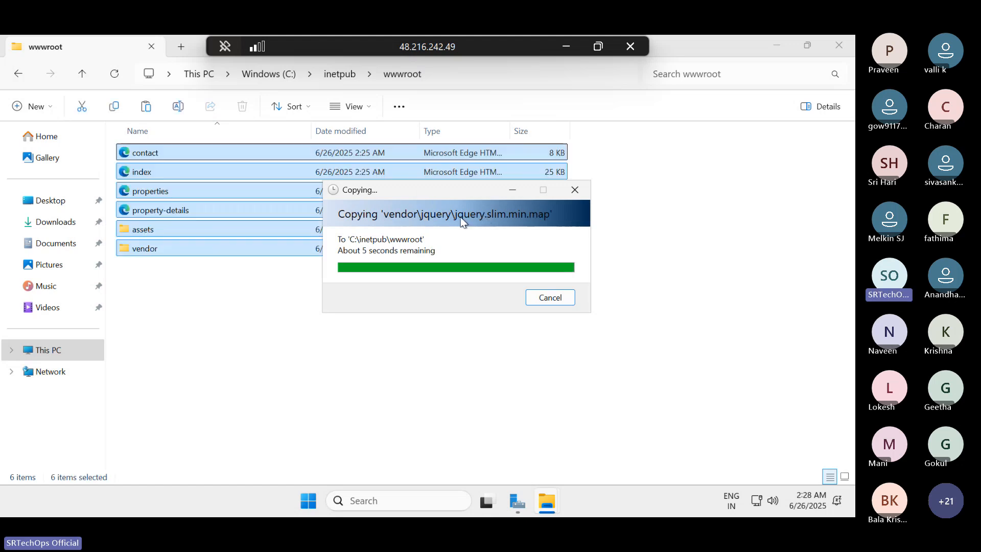
- Minimize the remote session and File Explorer, and load 48.216.242.49 in the Chrome tab showing iis.net
{"action": "left_click", "coordinate": [566, 47]}
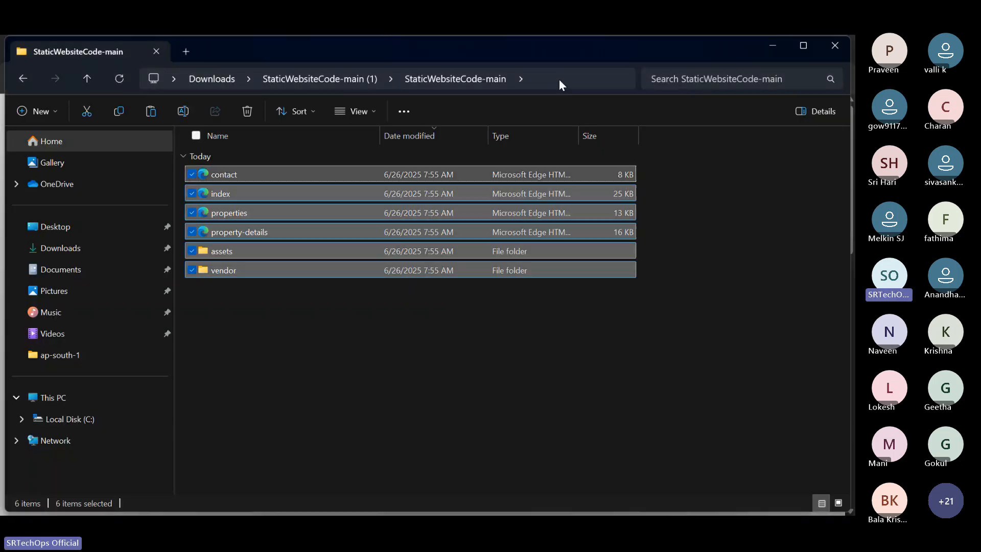
{"action": "left_click", "coordinate": [771, 47]}
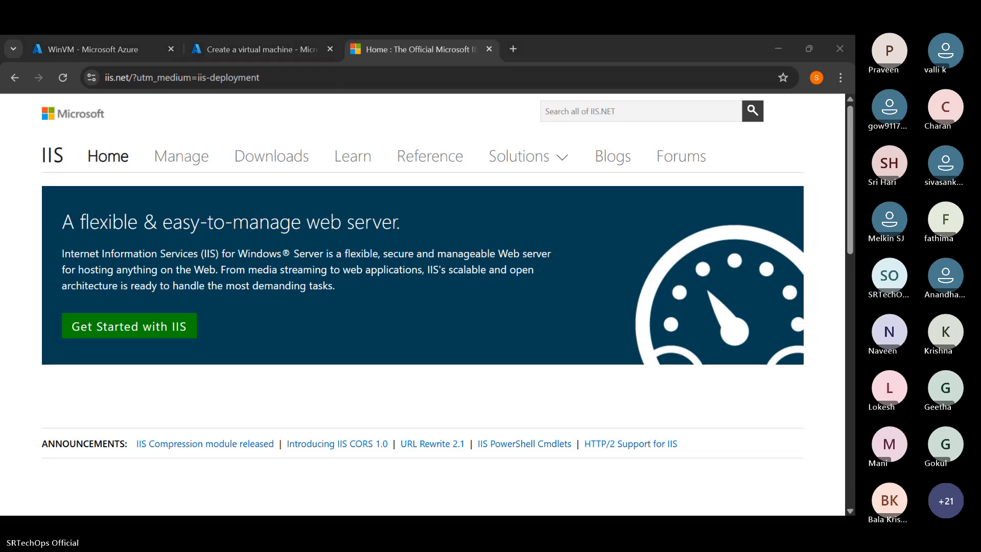
{"action": "left_click", "coordinate": [296, 74]}
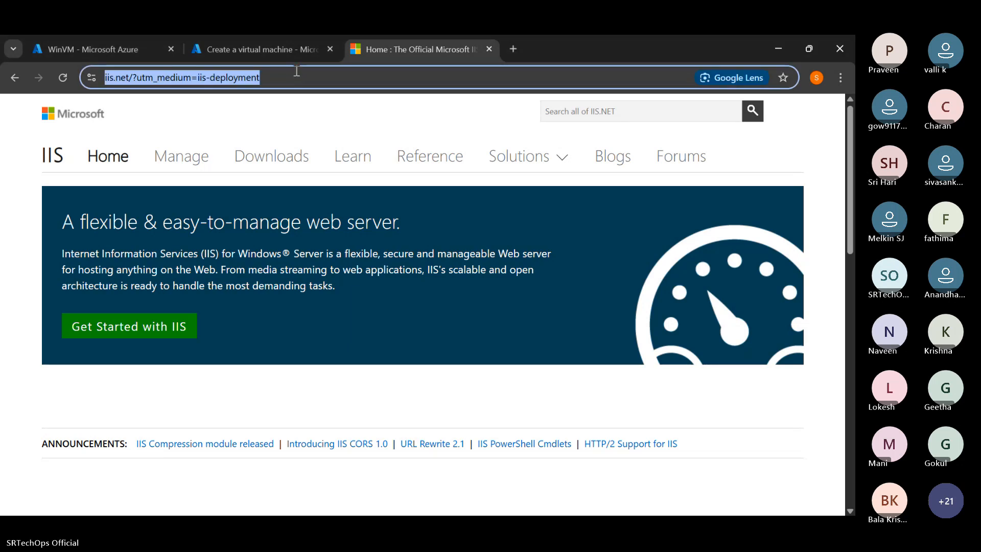
{"action": "type", "text": "http://48.216.242.49/"}
{"action": "key", "text": "Return"}
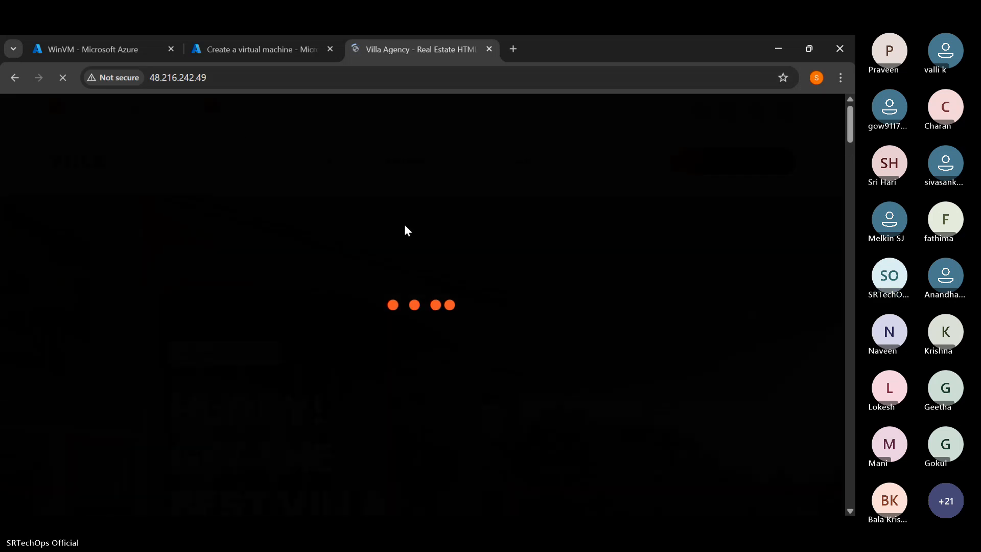
- Reload the hosted Villa home page and test its video play link, closing the tab it opens
{"action": "scroll", "coordinate": [405, 271], "scroll_direction": "down", "scroll_amount": 1}
{"action": "scroll", "coordinate": [406, 271], "scroll_direction": "down", "scroll_amount": 12}
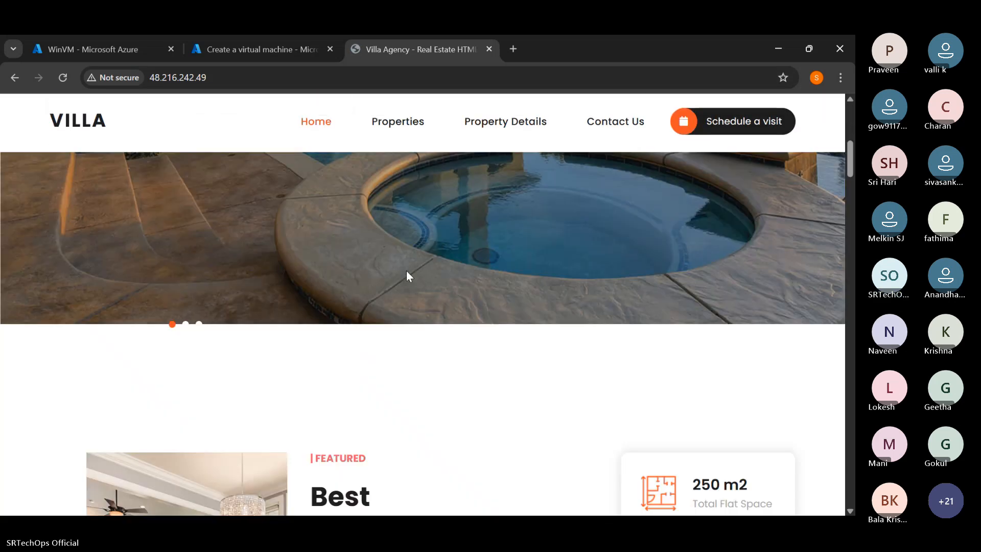
{"action": "scroll", "coordinate": [406, 271], "scroll_direction": "up", "scroll_amount": 13}
{"action": "left_click", "coordinate": [64, 77]}
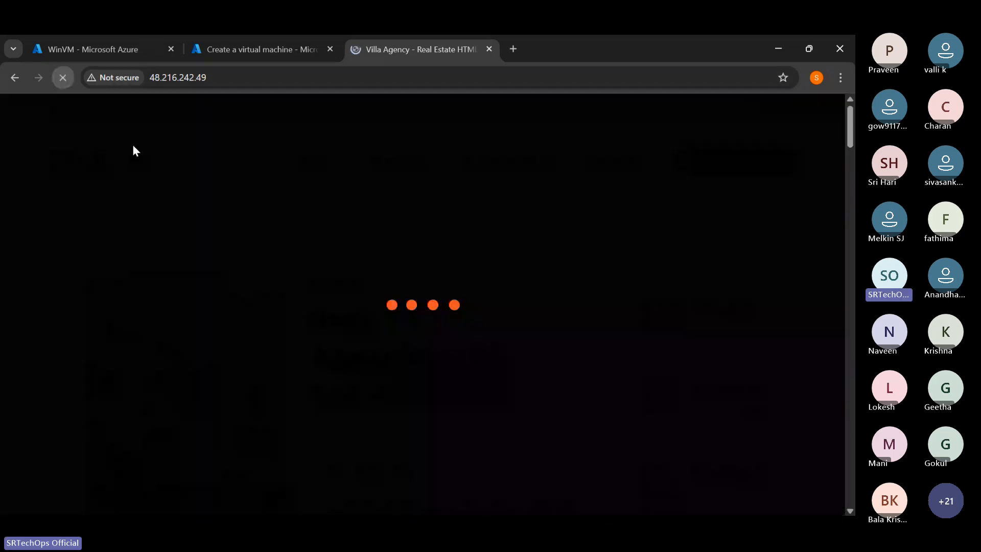
{"action": "scroll", "coordinate": [373, 250], "scroll_direction": "down", "scroll_amount": 15}
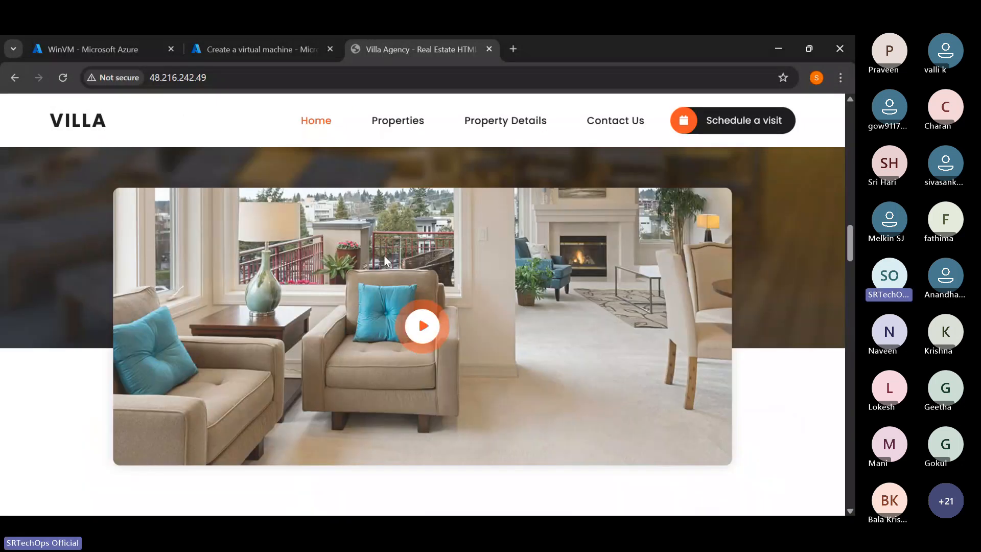
{"action": "scroll", "coordinate": [388, 254], "scroll_direction": "down", "scroll_amount": 8}
{"action": "scroll", "coordinate": [393, 252], "scroll_direction": "up", "scroll_amount": 9}
{"action": "left_click", "coordinate": [416, 364]}
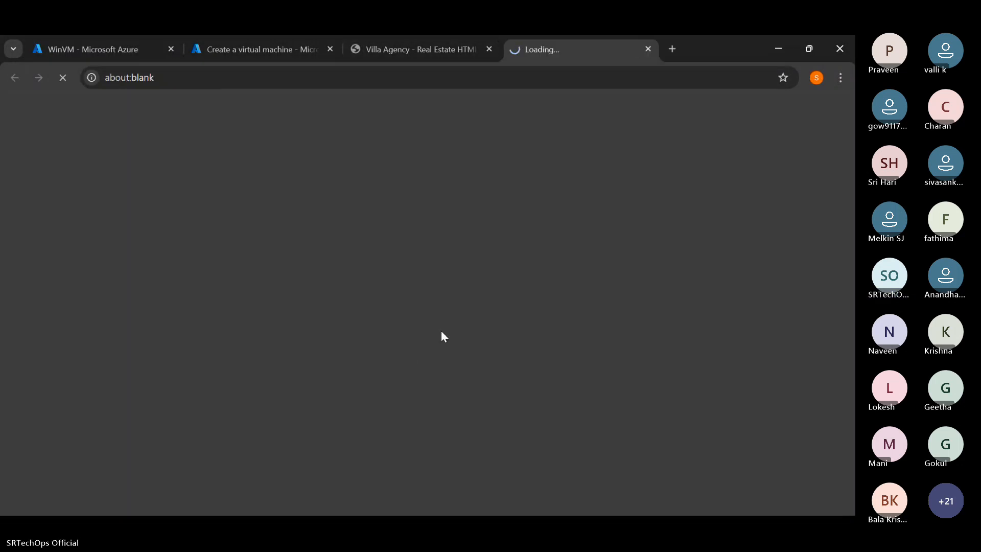
{"action": "left_click", "coordinate": [648, 49]}
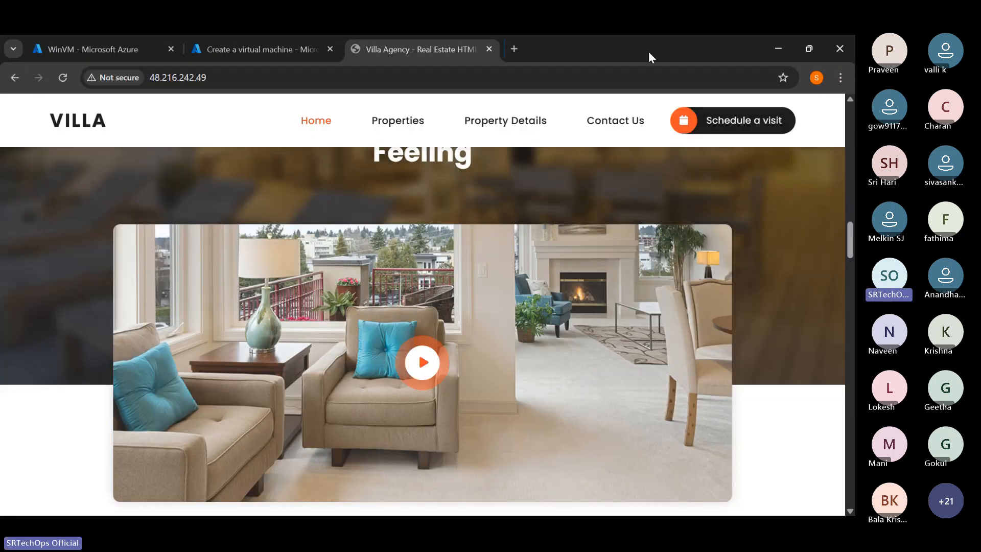
- Look through the sections of the hosted Villa home page, from the banner down to the contact form and footer
{"action": "scroll", "coordinate": [595, 229], "scroll_direction": "down", "scroll_amount": 15}
{"action": "scroll", "coordinate": [596, 230], "scroll_direction": "up", "scroll_amount": 10}
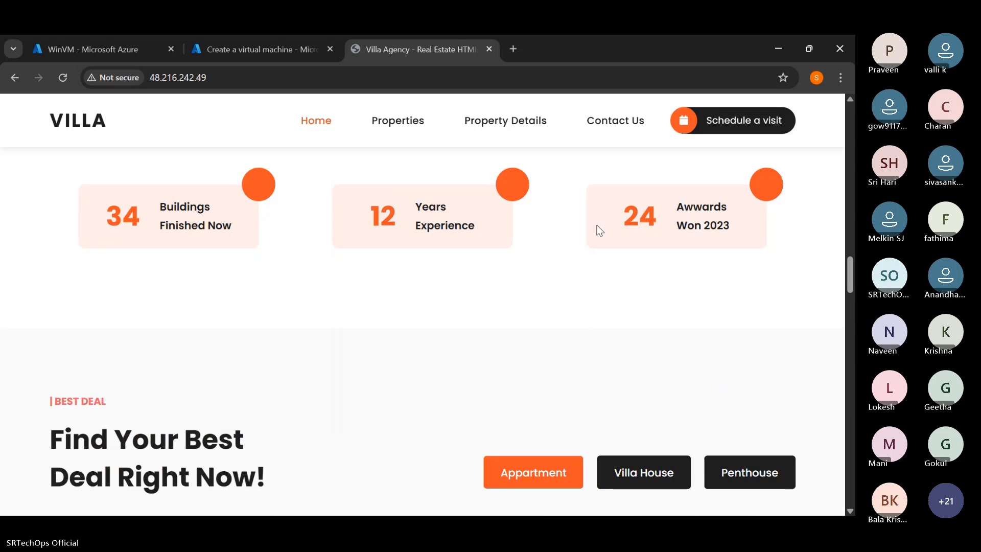
{"action": "scroll", "coordinate": [599, 230], "scroll_direction": "up", "scroll_amount": 6}
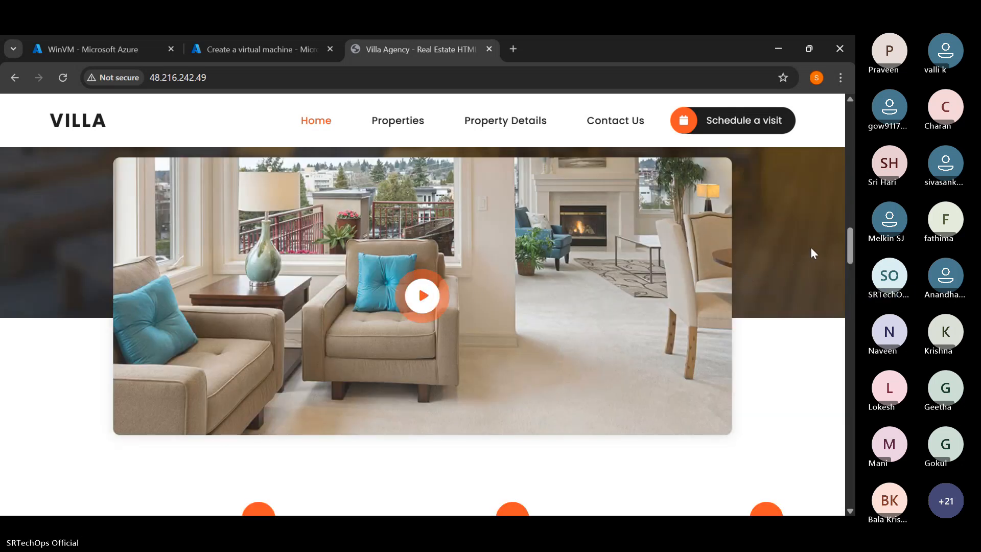
{"action": "scroll", "coordinate": [810, 247], "scroll_direction": "up", "scroll_amount": 2}
{"action": "scroll", "coordinate": [810, 246], "scroll_direction": "down", "scroll_amount": 12}
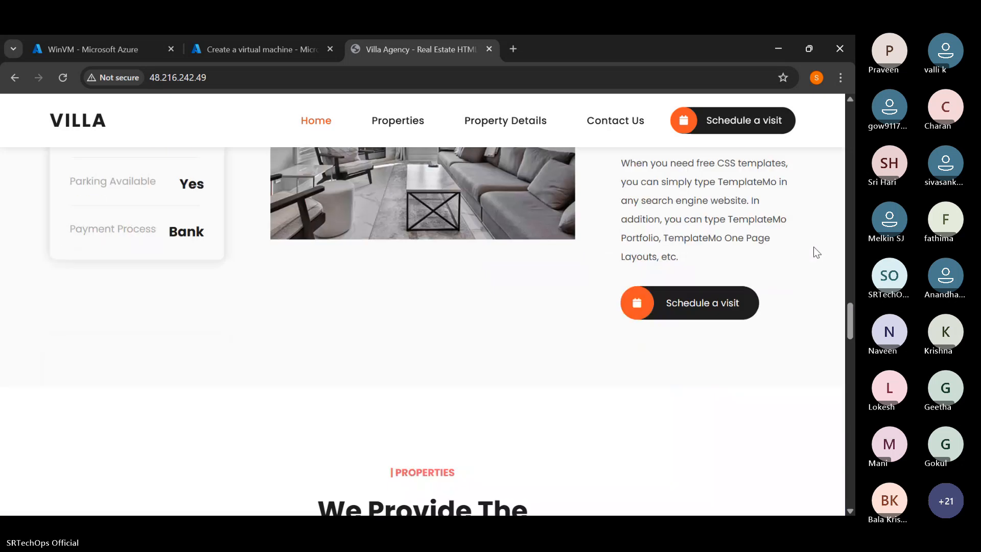
{"action": "scroll", "coordinate": [817, 244], "scroll_direction": "down", "scroll_amount": 6}
{"action": "scroll", "coordinate": [817, 244], "scroll_direction": "up", "scroll_amount": 12}
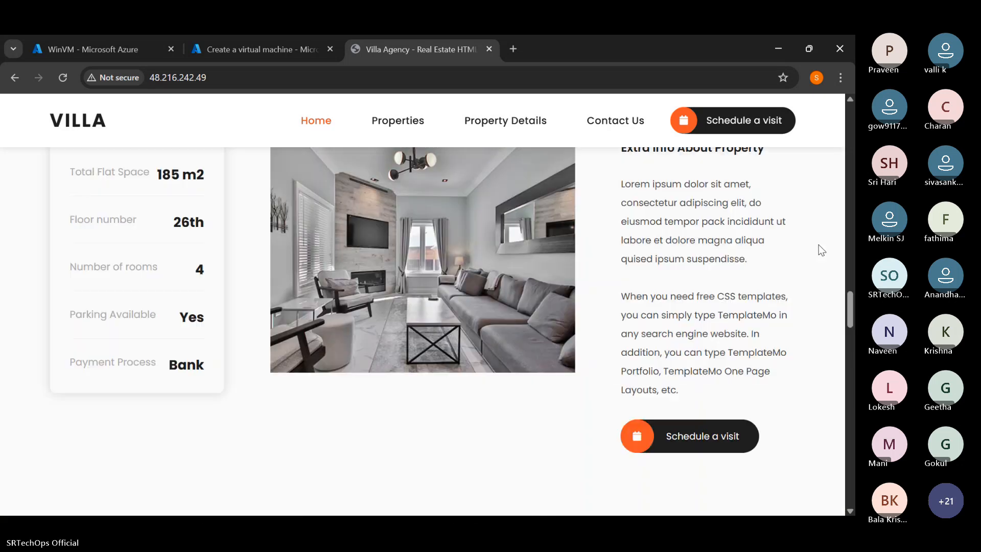
{"action": "scroll", "coordinate": [821, 250], "scroll_direction": "up", "scroll_amount": 5}
{"action": "scroll", "coordinate": [820, 245], "scroll_direction": "up", "scroll_amount": 10}
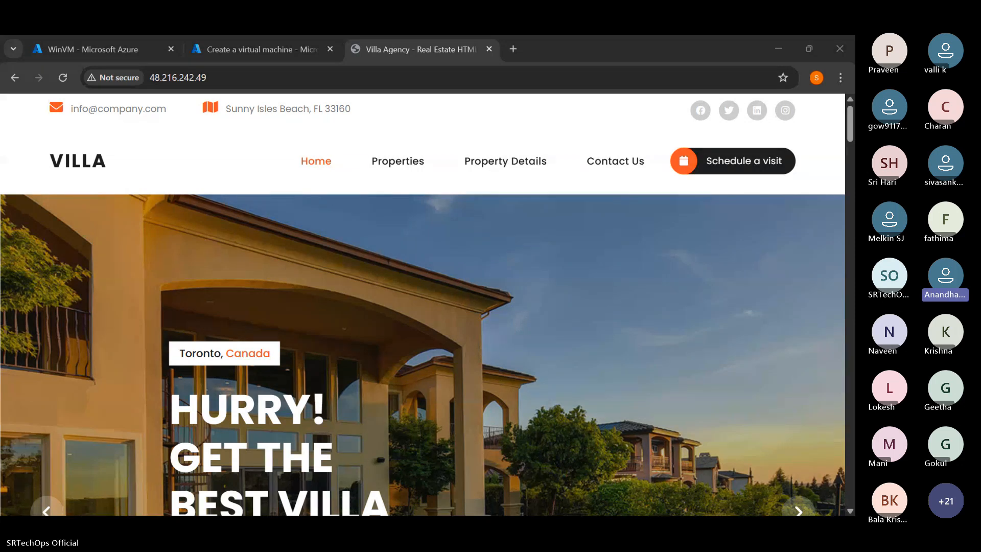
{"action": "scroll", "coordinate": [618, 294], "scroll_direction": "down", "scroll_amount": 15}
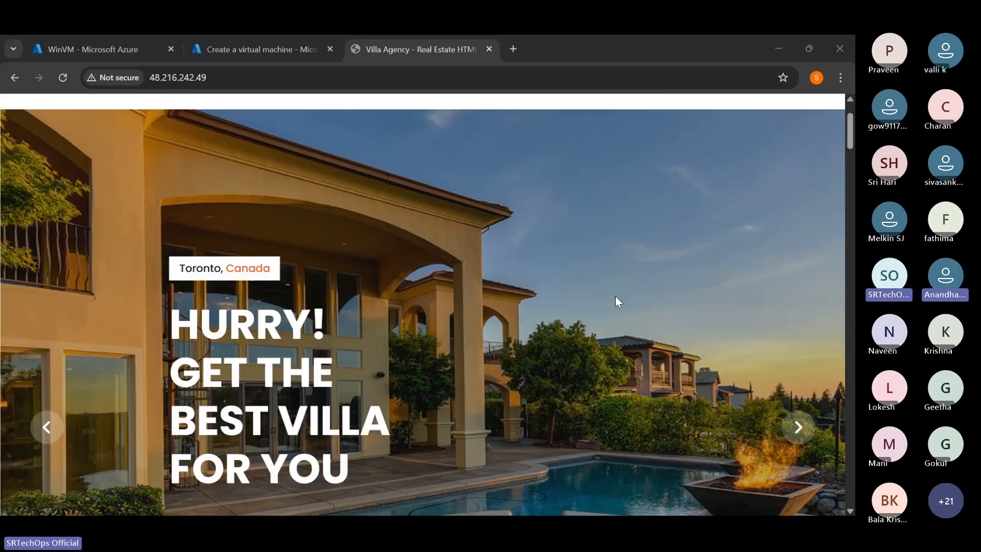
{"action": "scroll", "coordinate": [626, 289], "scroll_direction": "up", "scroll_amount": 4}
{"action": "scroll", "coordinate": [633, 281], "scroll_direction": "down", "scroll_amount": 13}
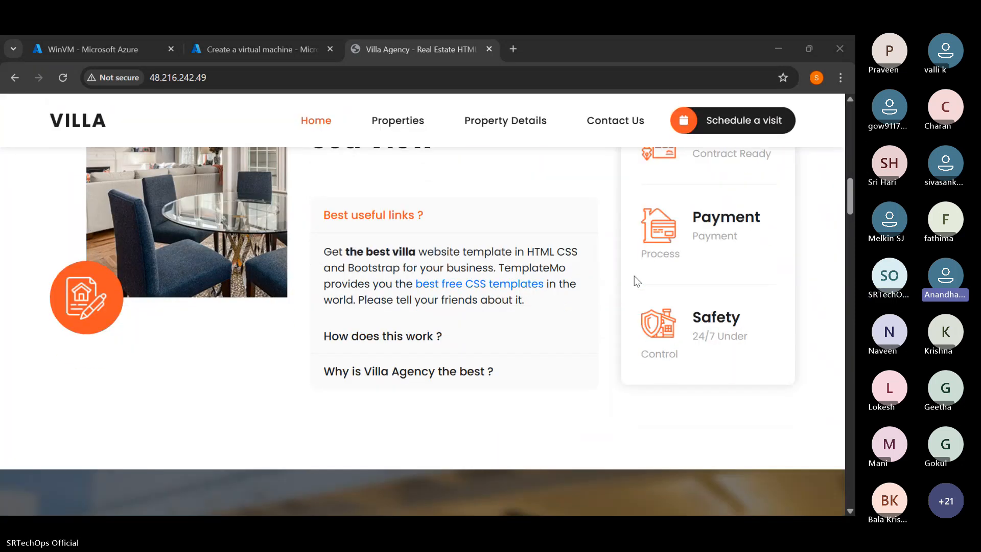
{"action": "scroll", "coordinate": [636, 272], "scroll_direction": "down", "scroll_amount": 4}
{"action": "scroll", "coordinate": [639, 271], "scroll_direction": "up", "scroll_amount": 10}
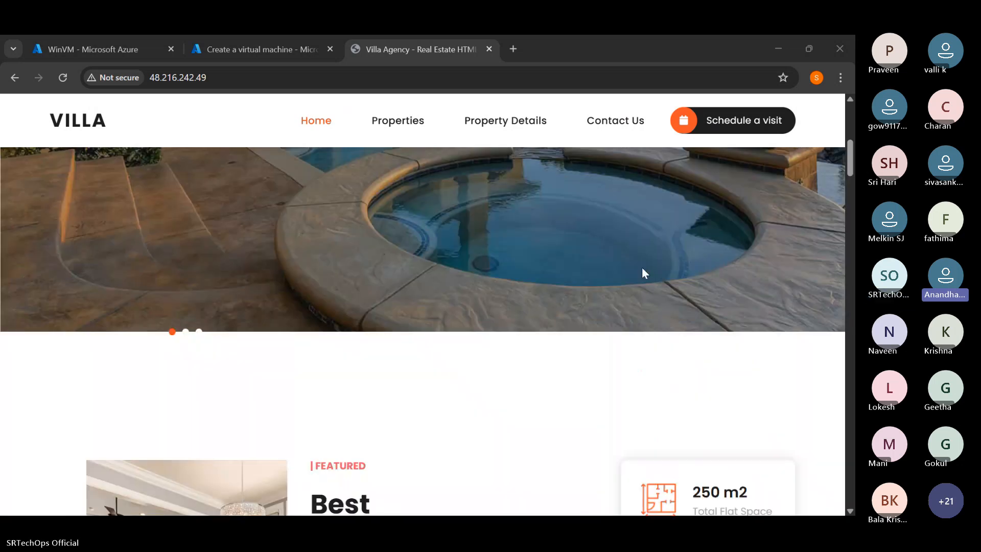
{"action": "scroll", "coordinate": [643, 266], "scroll_direction": "down", "scroll_amount": 10}
{"action": "scroll", "coordinate": [656, 261], "scroll_direction": "down", "scroll_amount": 12}
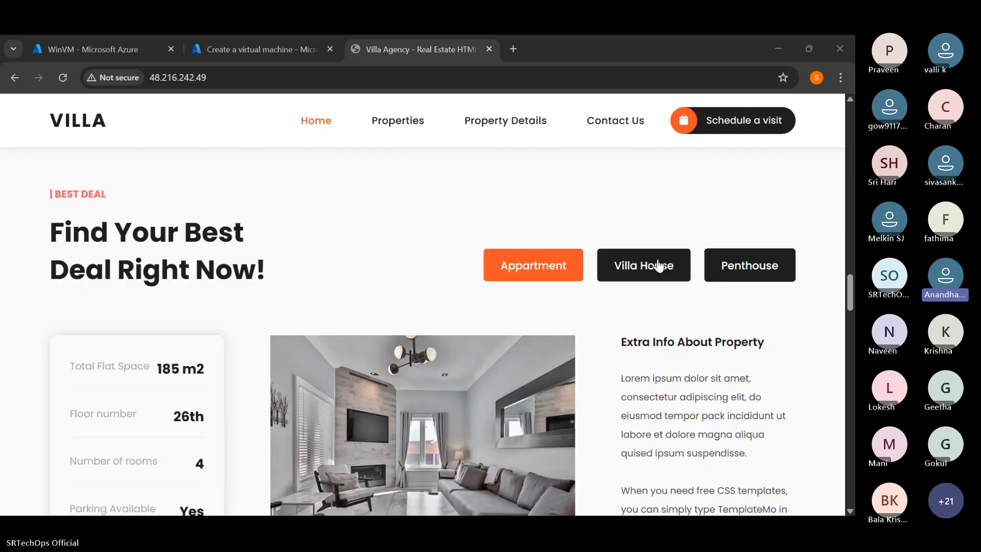
{"action": "scroll", "coordinate": [658, 259], "scroll_direction": "down", "scroll_amount": 15}
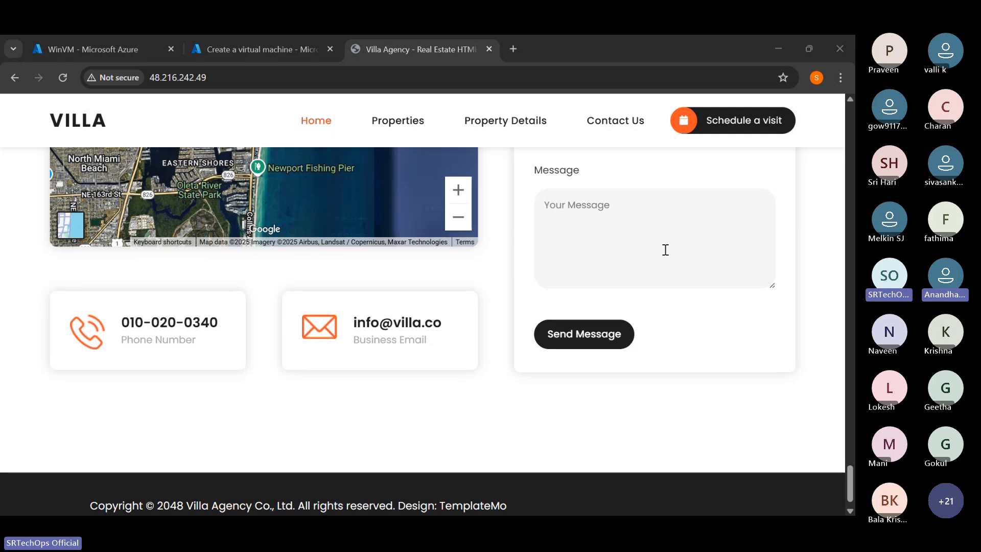
{"action": "scroll", "coordinate": [656, 253], "scroll_direction": "down", "scroll_amount": 1}
{"action": "scroll", "coordinate": [664, 248], "scroll_direction": "up", "scroll_amount": 10}
{"action": "scroll", "coordinate": [668, 243], "scroll_direction": "up", "scroll_amount": 15}
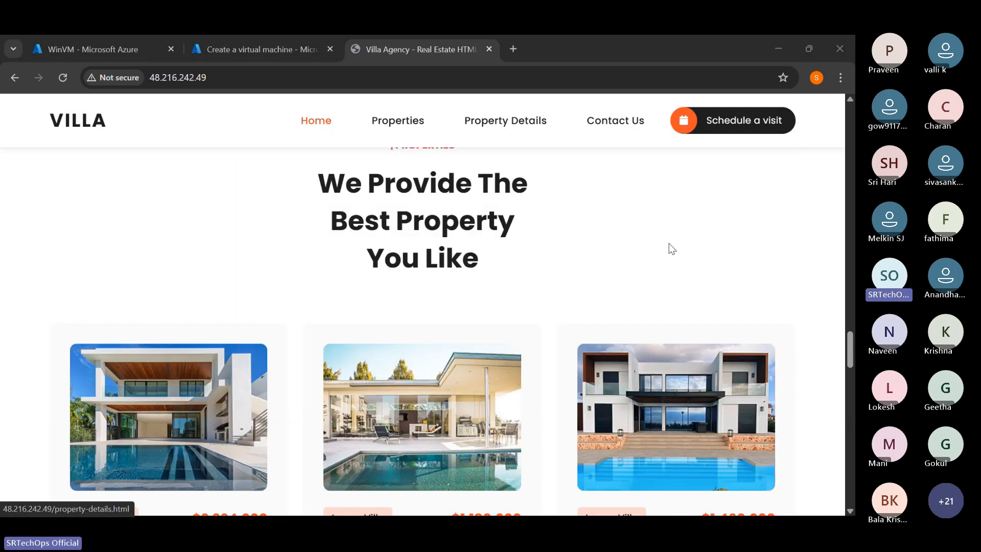
{"action": "scroll", "coordinate": [675, 237], "scroll_direction": "up", "scroll_amount": 2}
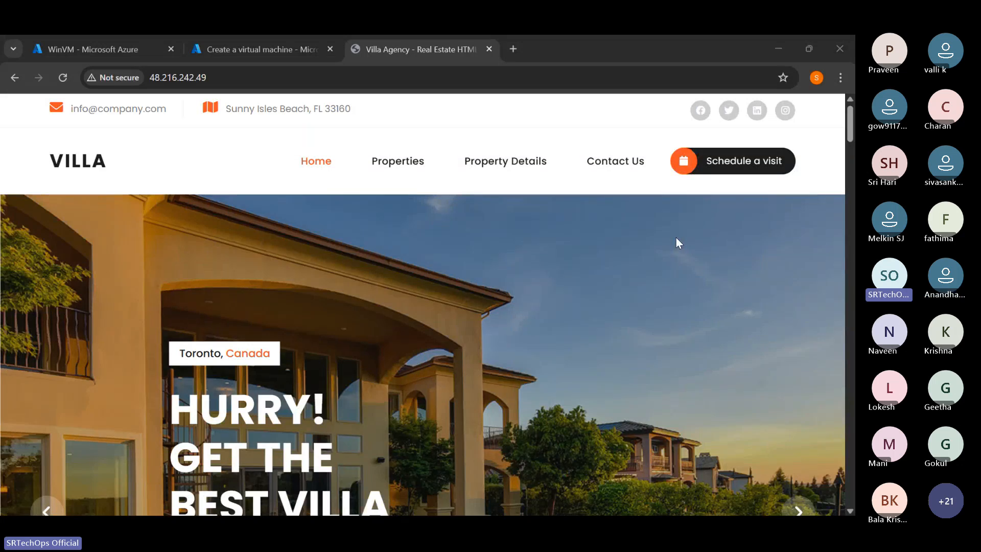
{"action": "scroll", "coordinate": [675, 237], "scroll_direction": "down", "scroll_amount": 8}
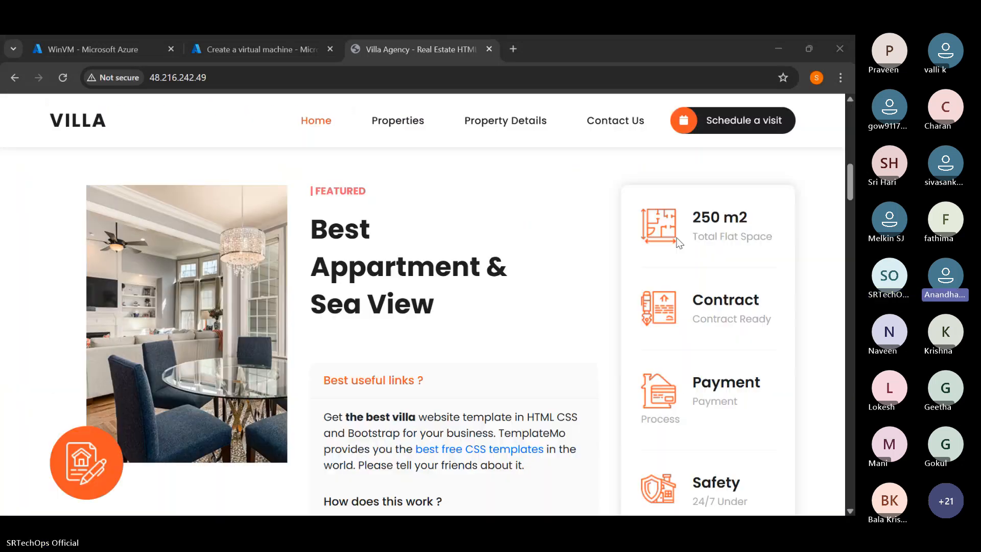
{"action": "scroll", "coordinate": [677, 236], "scroll_direction": "up", "scroll_amount": 8}
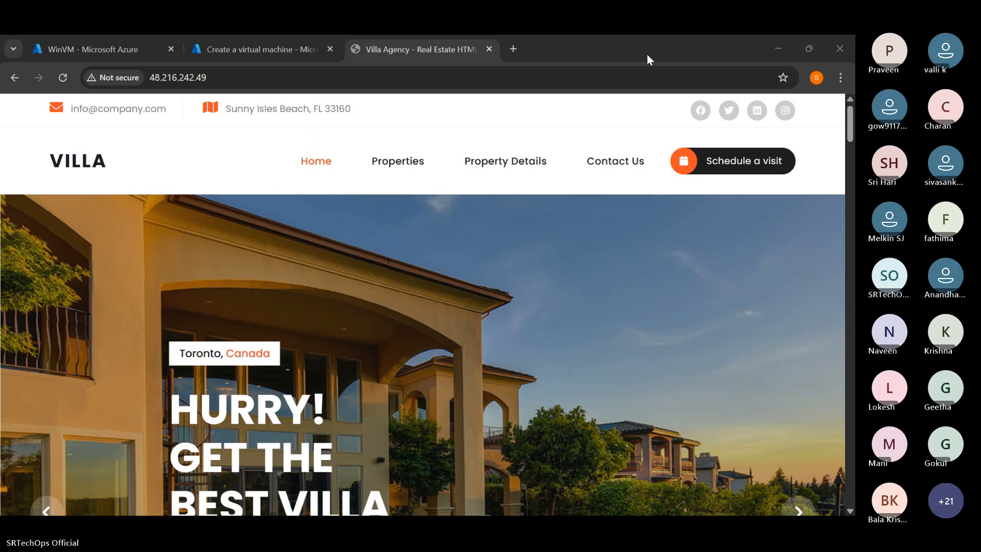
{"action": "scroll", "coordinate": [494, 221], "scroll_direction": "down", "scroll_amount": 15}
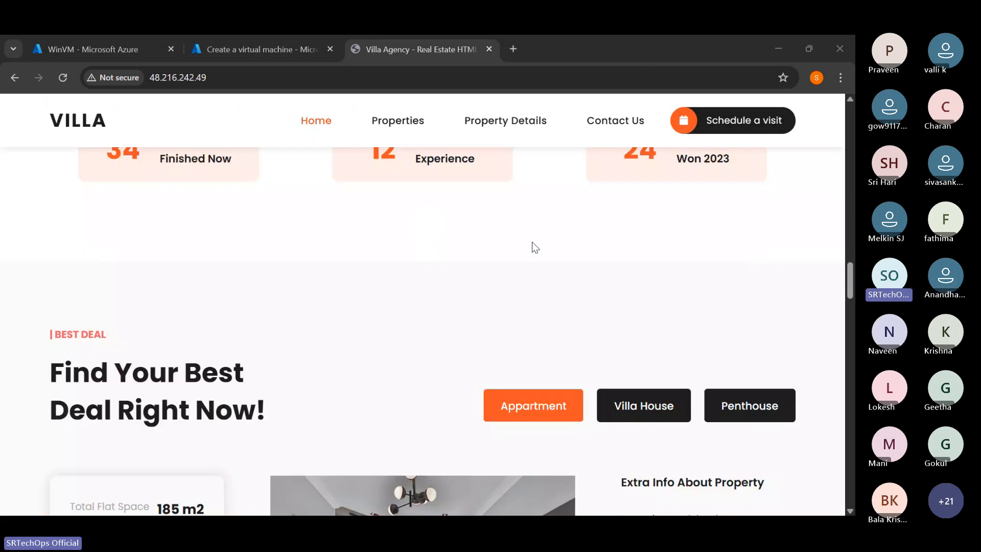
- Switch from the hosted Villa site to the virtual machine creation form, abandon the form, and go to the Azure portal home page
{"action": "scroll", "coordinate": [531, 241], "scroll_direction": "up", "scroll_amount": 5}
{"action": "scroll", "coordinate": [532, 238], "scroll_direction": "up", "scroll_amount": 10}
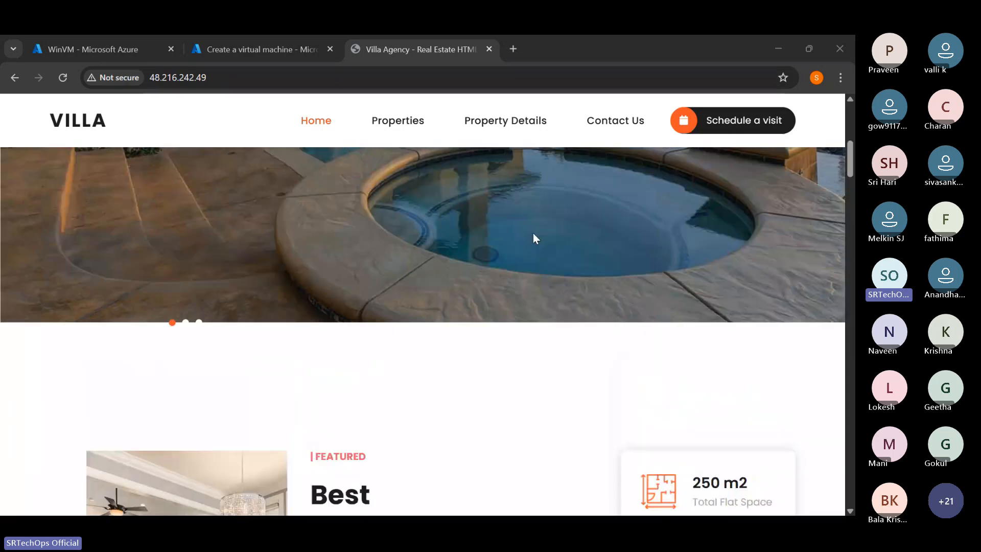
{"action": "left_click", "coordinate": [261, 49]}
{"action": "left_click", "coordinate": [36, 132]}
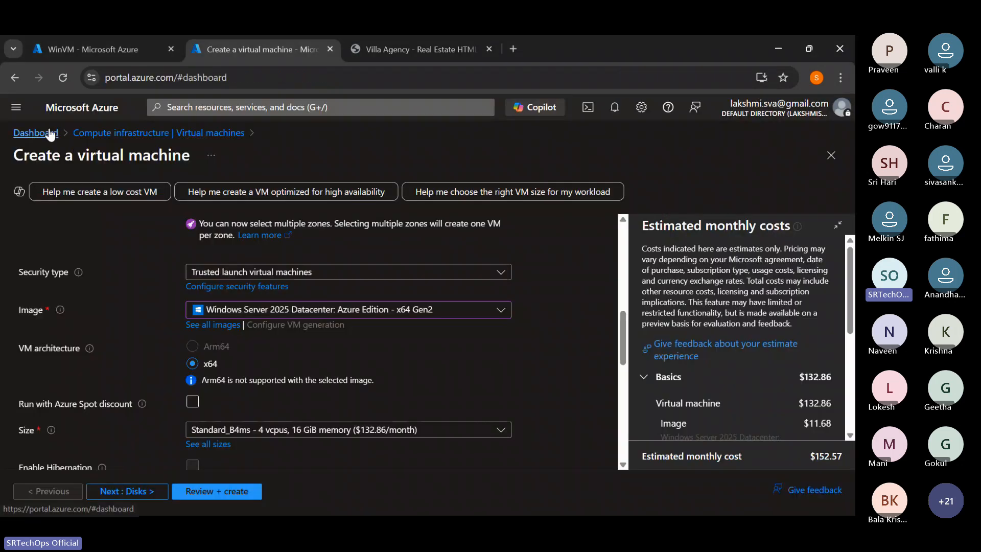
{"action": "left_click", "coordinate": [499, 163]}
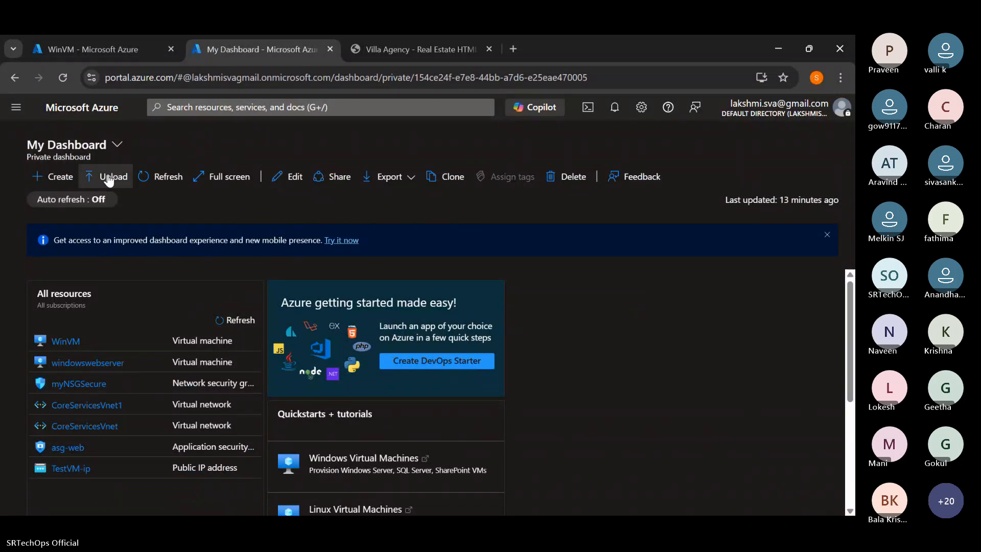
{"action": "left_click", "coordinate": [16, 107]}
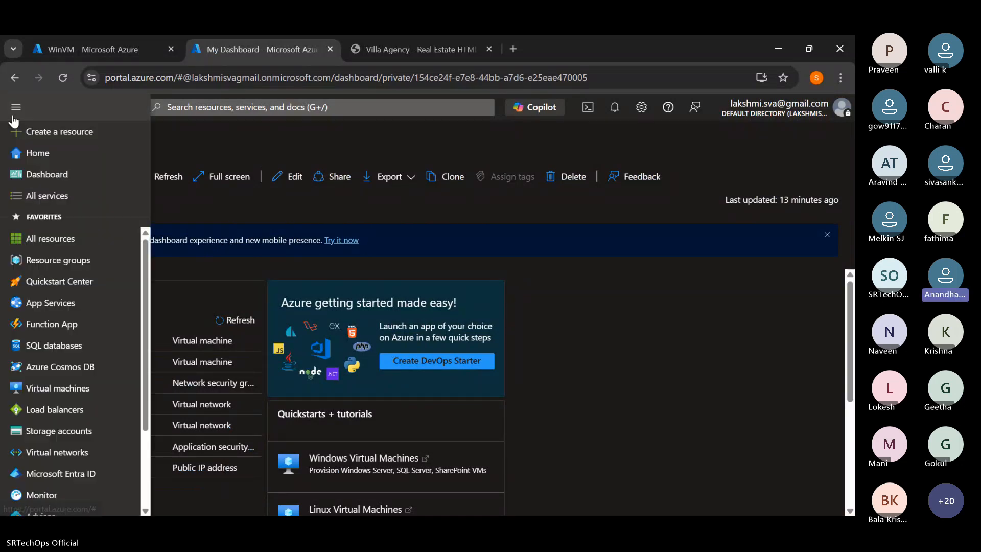
{"action": "left_click", "coordinate": [57, 154]}
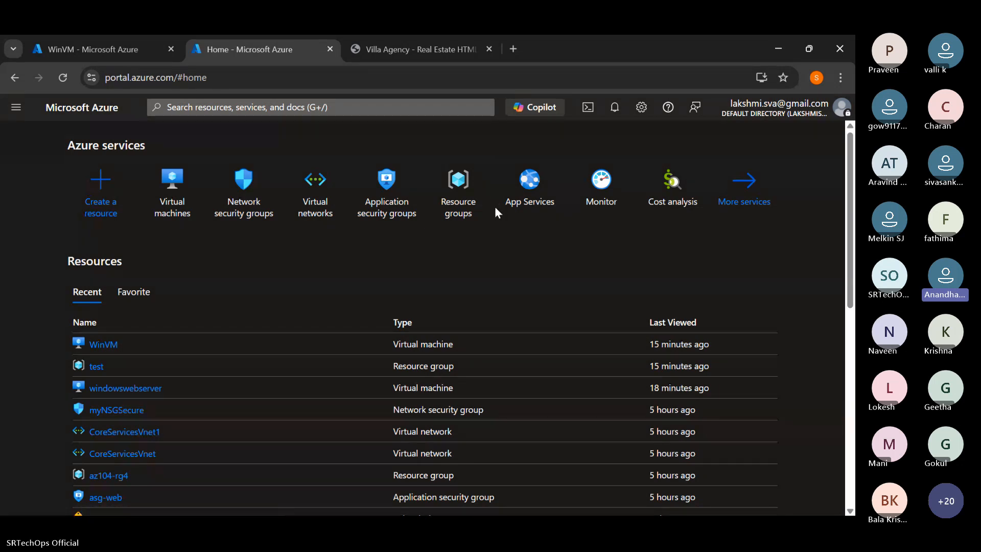
- Look over the services and recent resources on the Azure home page, and open the Resource groups list
{"action": "scroll", "coordinate": [494, 206], "scroll_direction": "down", "scroll_amount": 6}
{"action": "scroll", "coordinate": [494, 210], "scroll_direction": "up", "scroll_amount": 6}
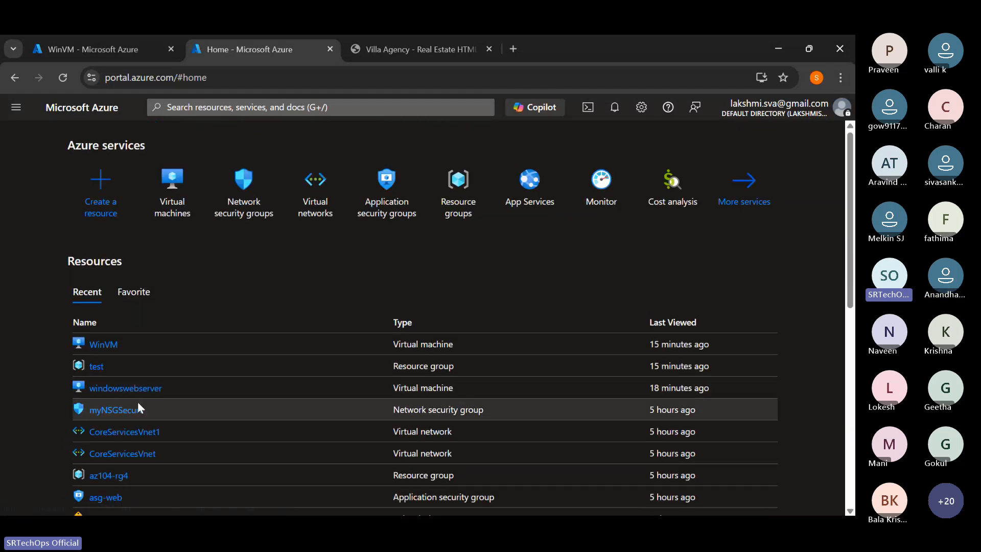
{"action": "scroll", "coordinate": [135, 400], "scroll_direction": "down", "scroll_amount": 4}
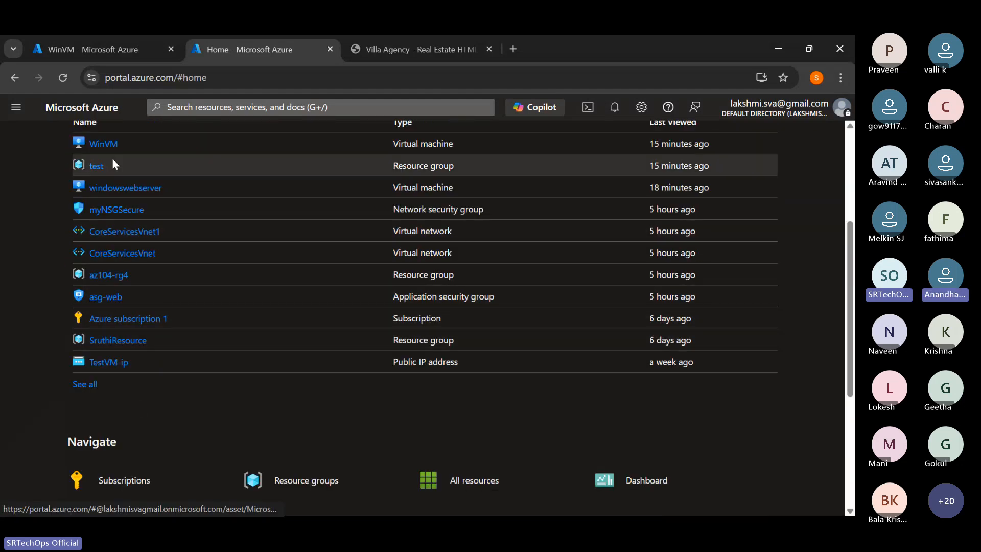
{"action": "scroll", "coordinate": [443, 347], "scroll_direction": "up", "scroll_amount": 4}
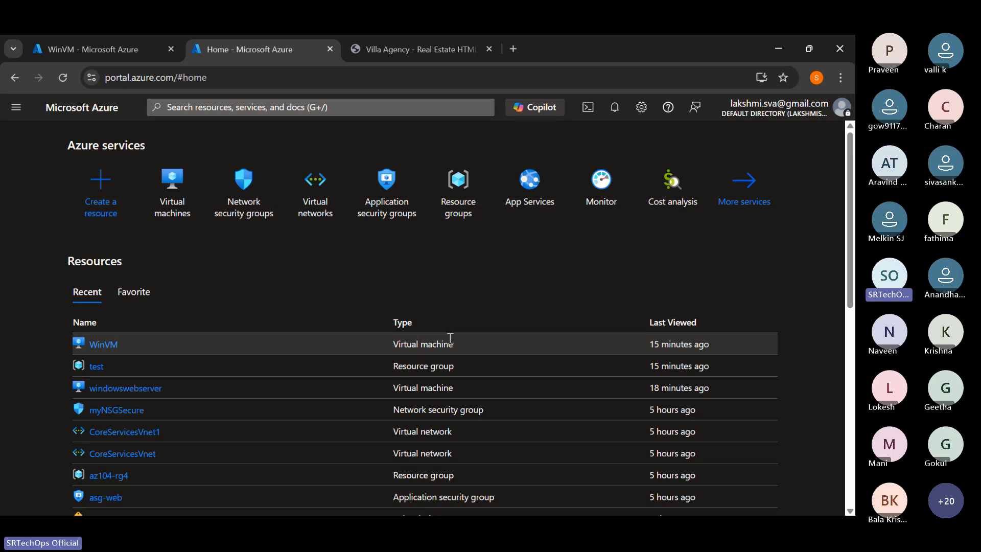
{"action": "scroll", "coordinate": [464, 329], "scroll_direction": "down", "scroll_amount": 5}
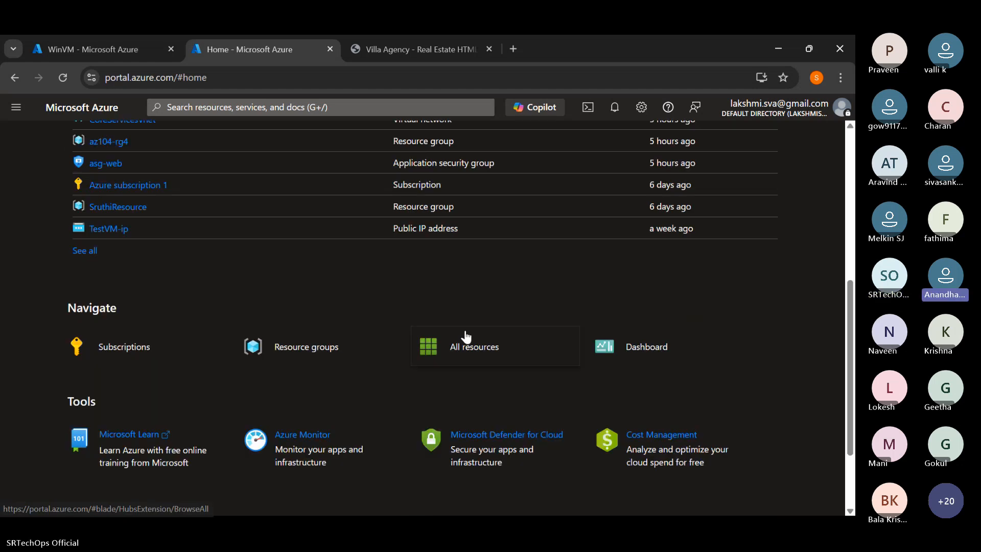
{"action": "scroll", "coordinate": [465, 336], "scroll_direction": "up", "scroll_amount": 5}
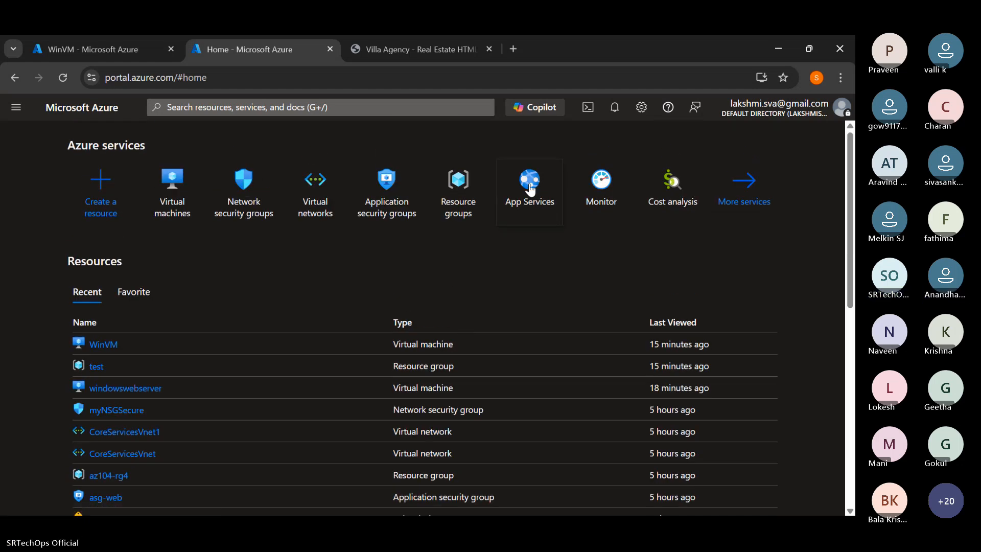
{"action": "left_click", "coordinate": [409, 46]}
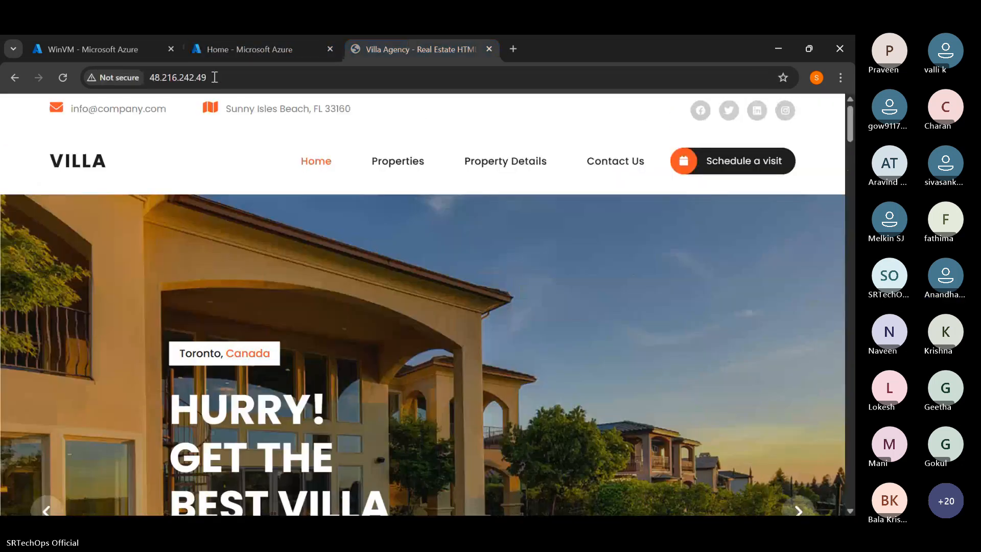
{"action": "left_click", "coordinate": [245, 49]}
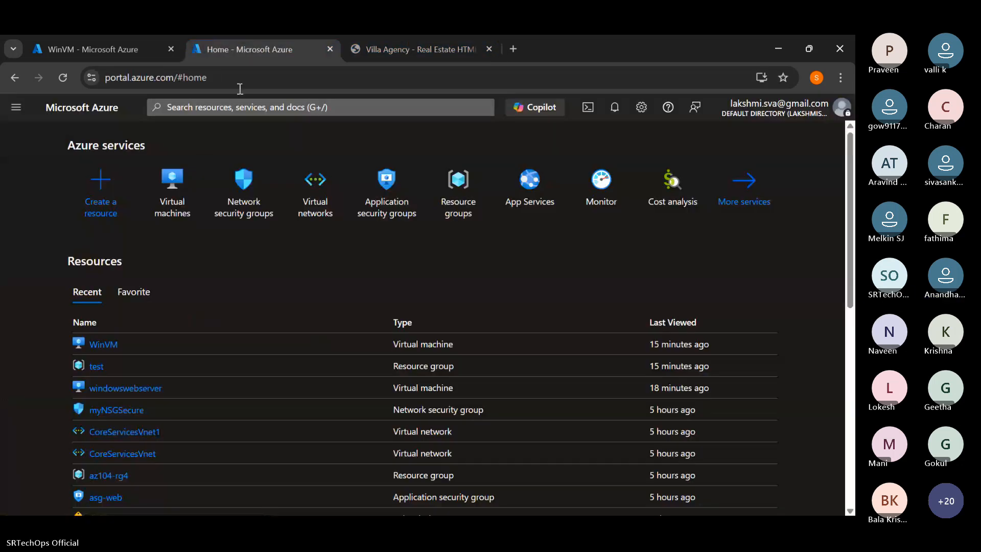
{"action": "left_click", "coordinate": [457, 204]}
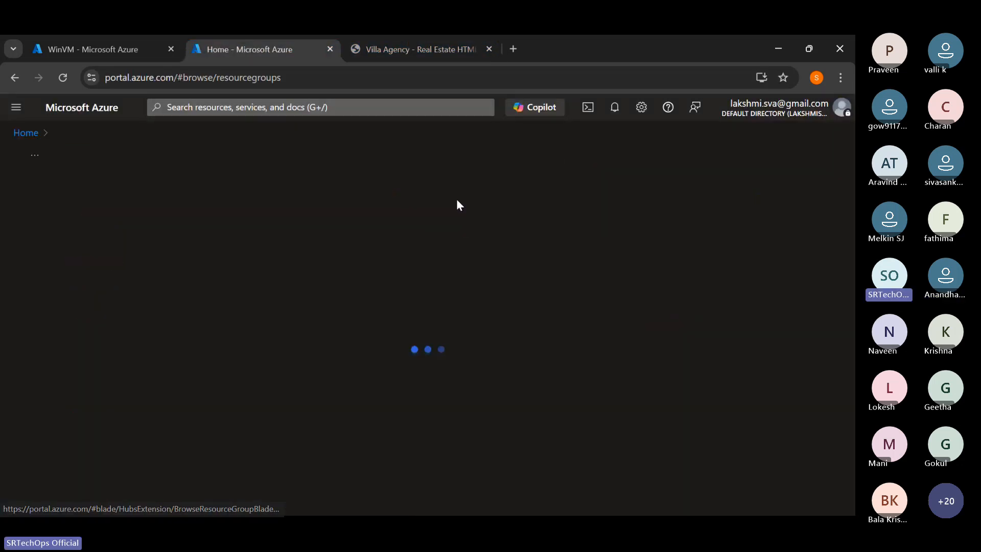
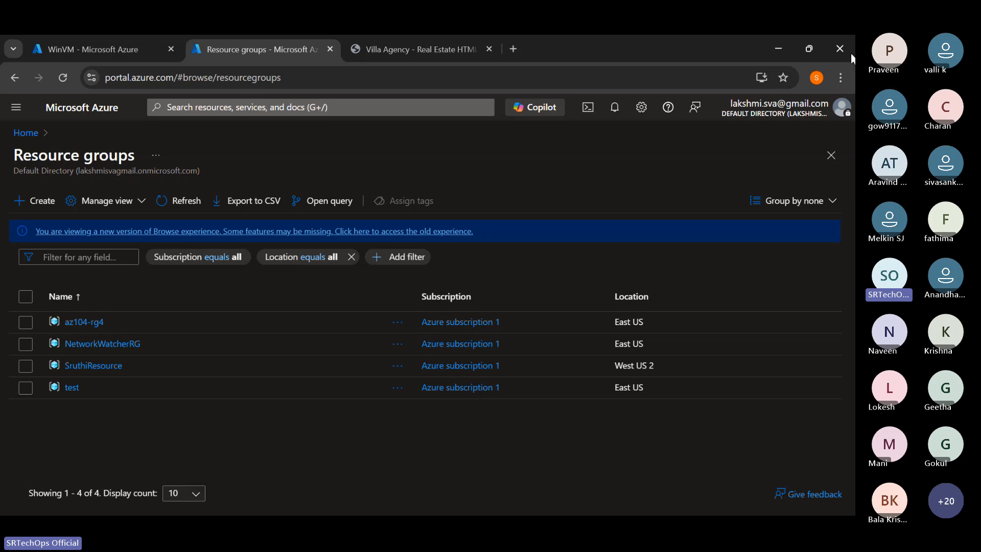
- Open srtechops.com in a new tab and find the DevOps courses on its Corporate Training page
{"action": "double_click", "coordinate": [518, 53]}
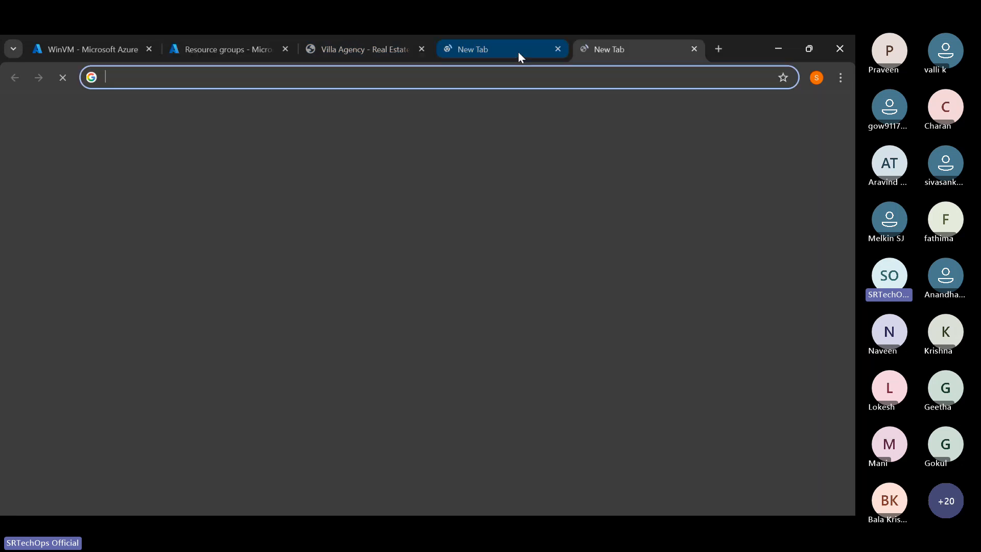
{"action": "type", "text": "sr"}
{"action": "key", "text": "Return"}
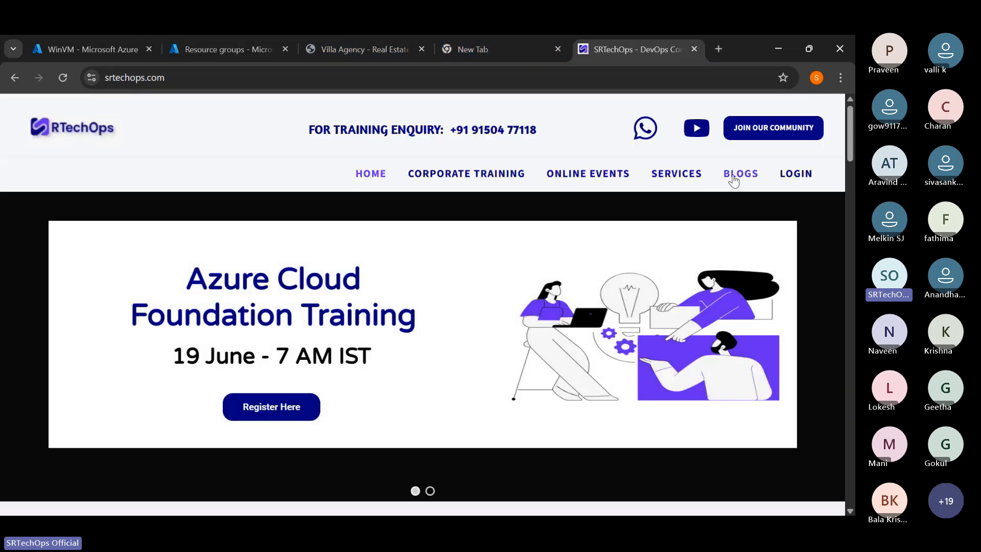
{"action": "left_click", "coordinate": [455, 176]}
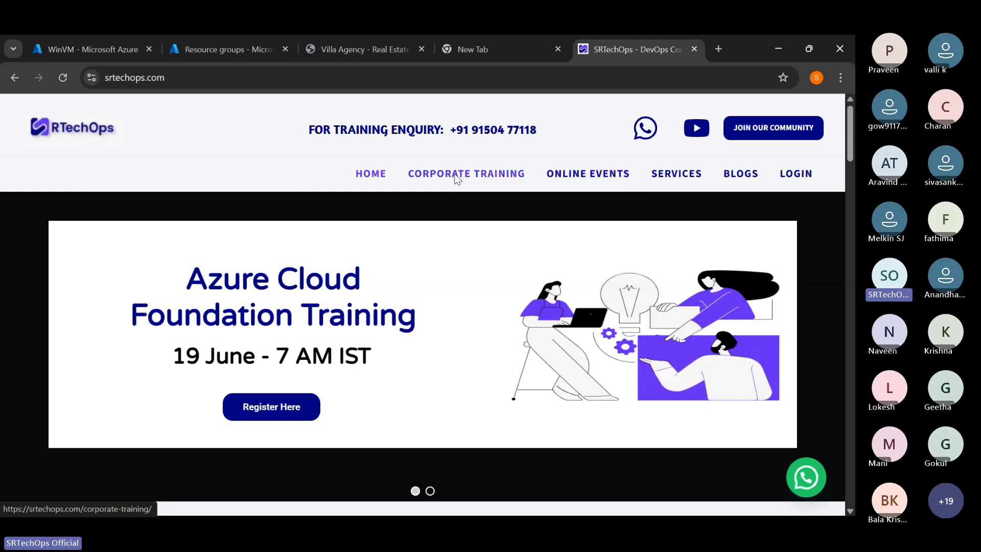
{"action": "scroll", "coordinate": [470, 219], "scroll_direction": "down", "scroll_amount": 10}
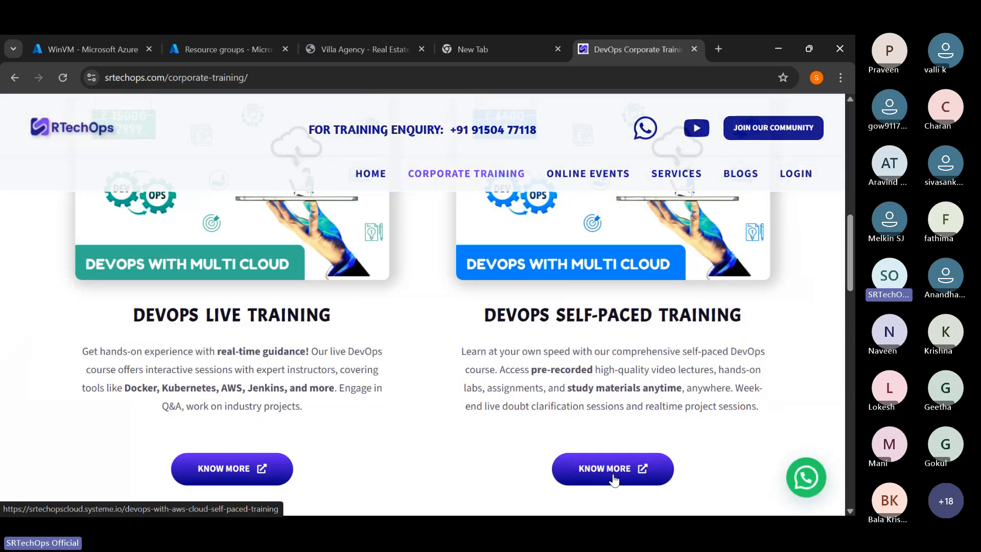
- Open the details page of the DevOps Live Training course and bring up its installment payment reservation form
{"action": "left_click_drag", "start_coordinate": [146, 314], "coordinate": [300, 336]}
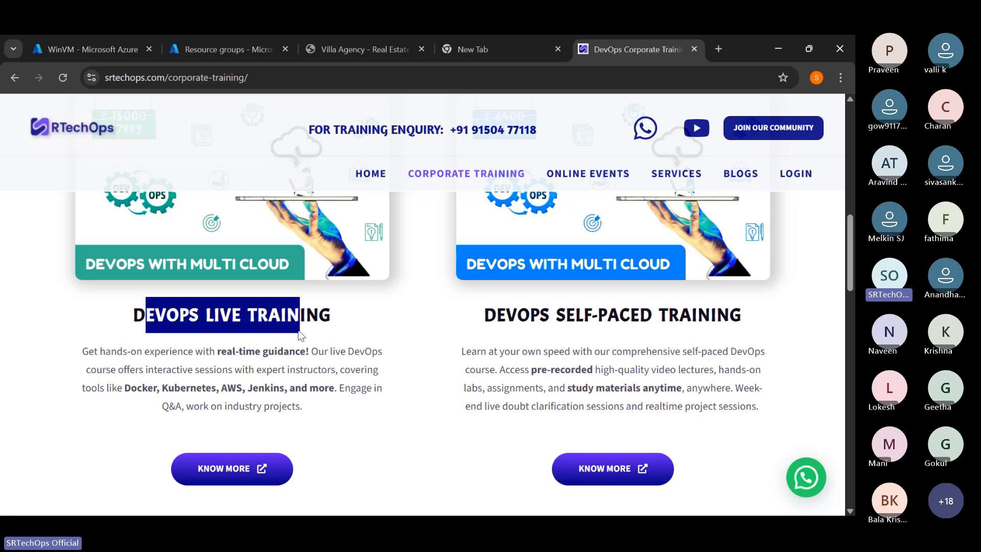
{"action": "left_click", "coordinate": [248, 466]}
{"action": "scroll", "coordinate": [487, 288], "scroll_direction": "down", "scroll_amount": 13}
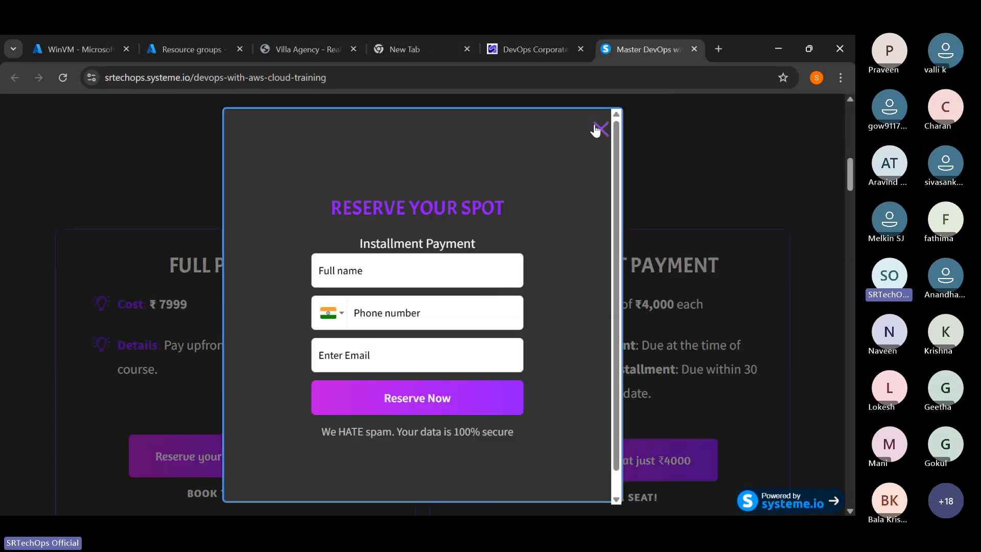
- Look at the full name, phone number and email fields of the installment reservation form, and close it without submitting
{"action": "left_click", "coordinate": [433, 266]}
{"action": "left_click", "coordinate": [389, 319]}
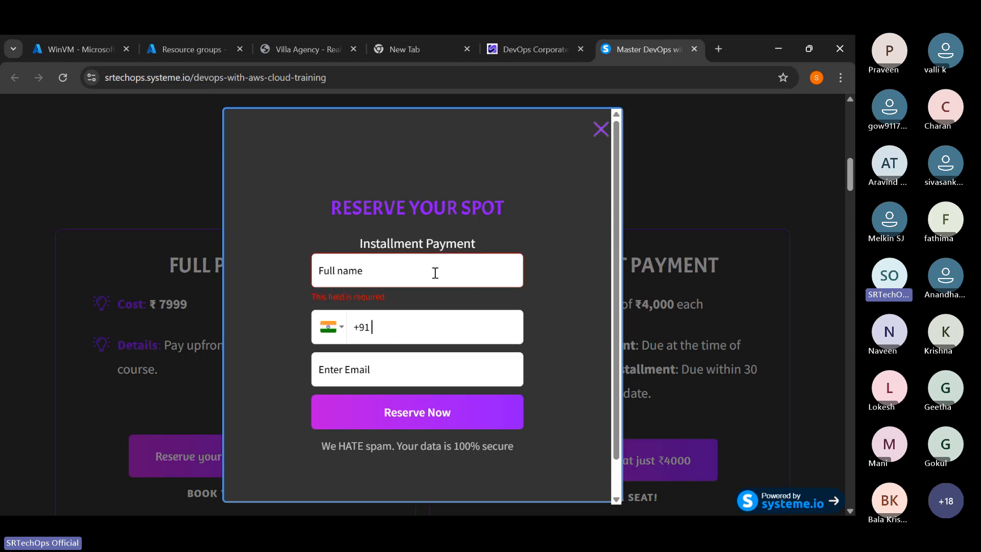
{"action": "left_click", "coordinate": [396, 264]}
{"action": "left_click", "coordinate": [389, 374]}
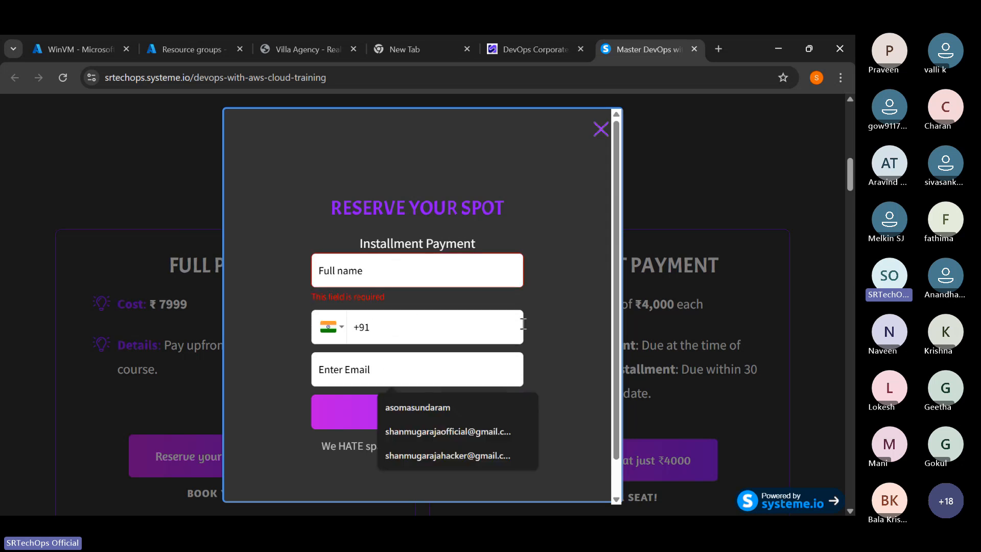
{"action": "left_click", "coordinate": [600, 129]}
- Look through the tools under What You'll Learn in 100 Days, from Linux down to the course module list
{"action": "scroll", "coordinate": [317, 303], "scroll_direction": "down", "scroll_amount": 10}
{"action": "scroll", "coordinate": [317, 304], "scroll_direction": "up", "scroll_amount": 3}
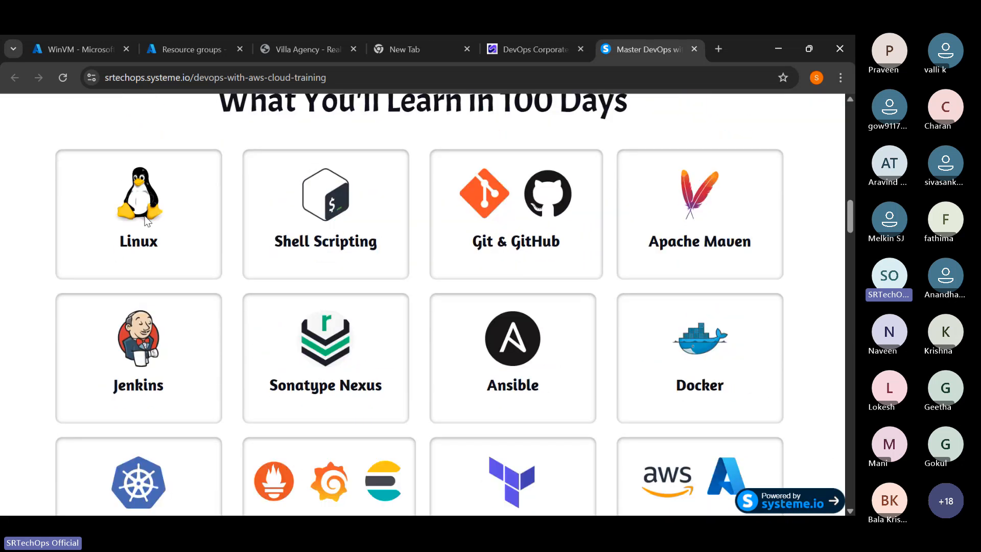
{"action": "left_click_drag", "start_coordinate": [149, 222], "coordinate": [603, 366]}
{"action": "left_click", "coordinate": [603, 367]}
{"action": "scroll", "coordinate": [528, 314], "scroll_direction": "down", "scroll_amount": 3}
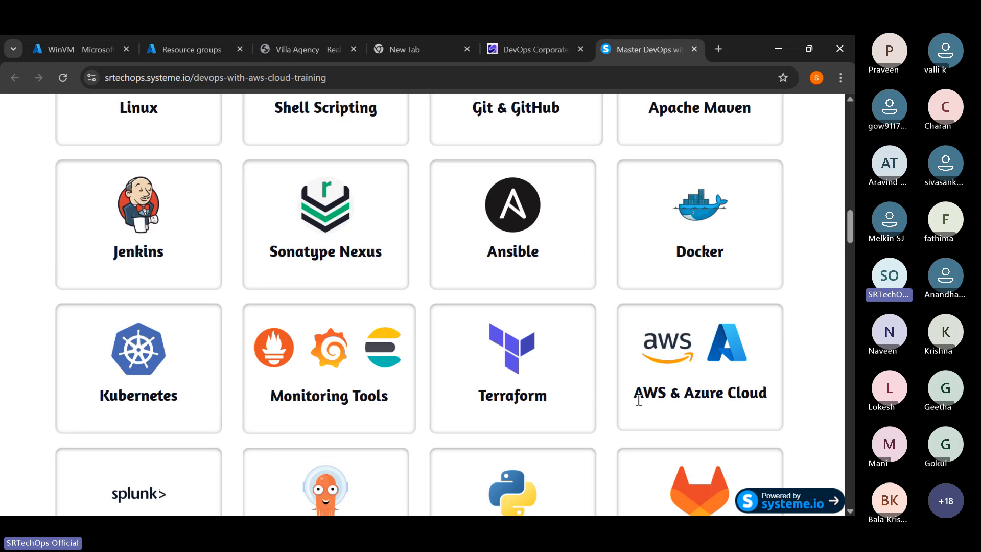
{"action": "scroll", "coordinate": [638, 400], "scroll_direction": "down", "scroll_amount": 14}
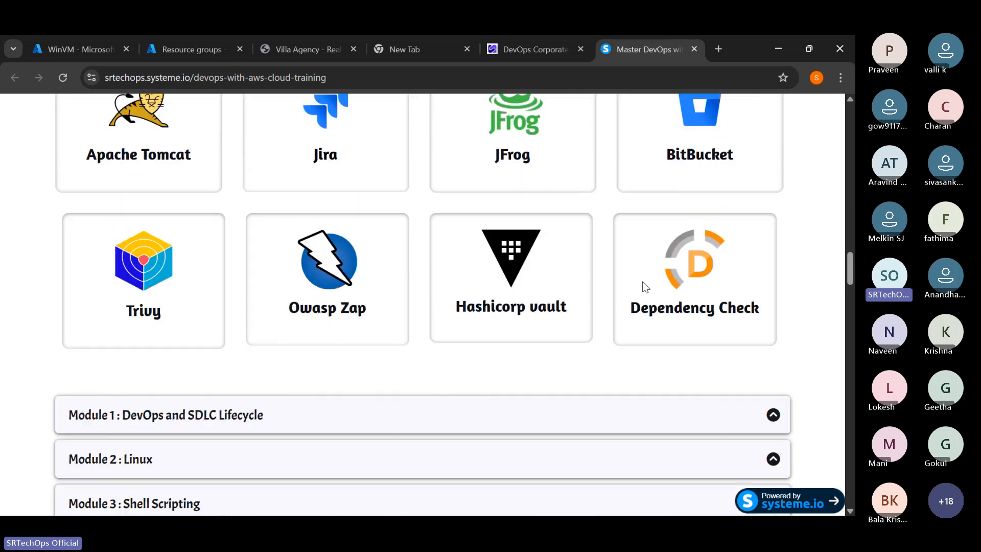
- Copy the web address of the DevOps live training page, and close the course and Corporate Training tabs
{"action": "left_click", "coordinate": [368, 78]}
{"action": "right_click", "coordinate": [288, 80]}
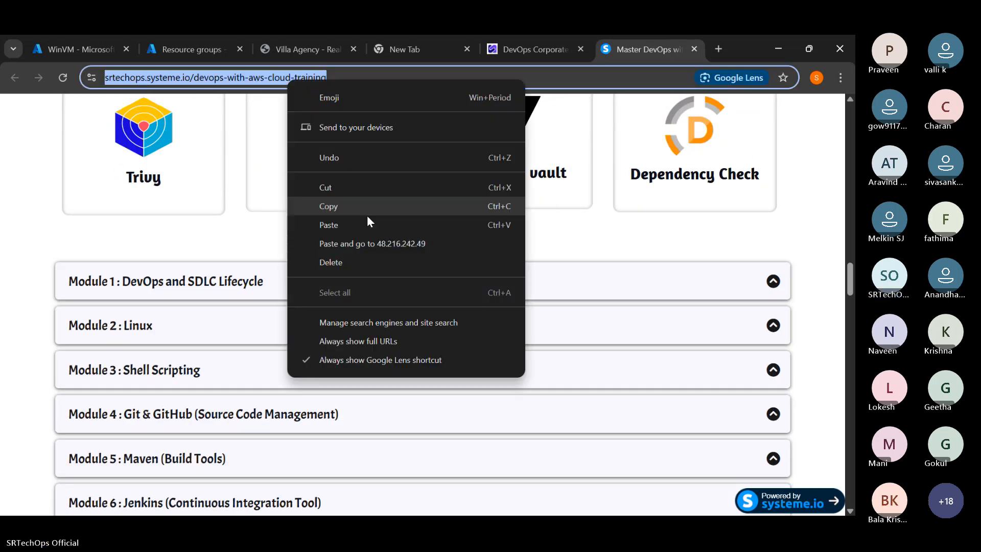
{"action": "left_click", "coordinate": [346, 205]}
{"action": "key", "text": "alt+Tab"}
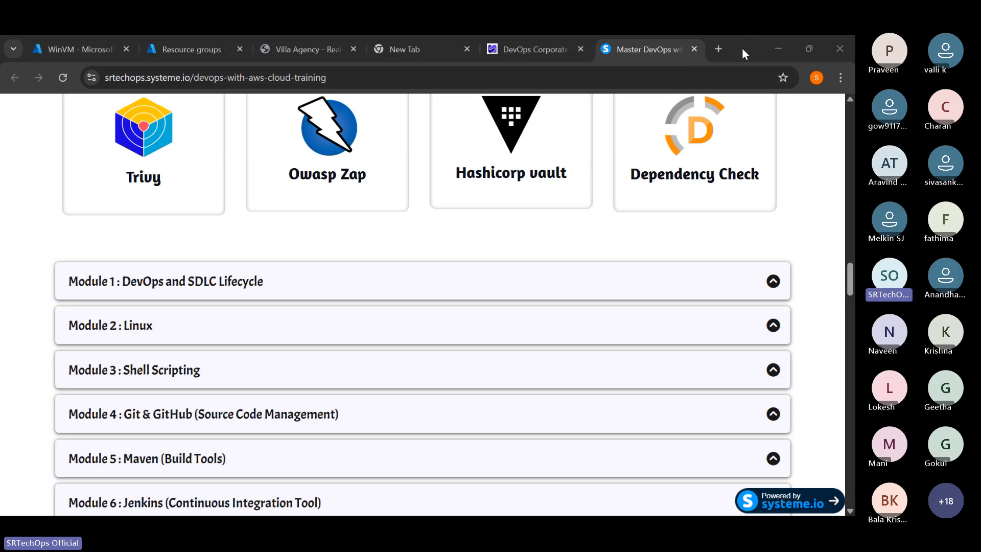
{"action": "left_click", "coordinate": [693, 49]}
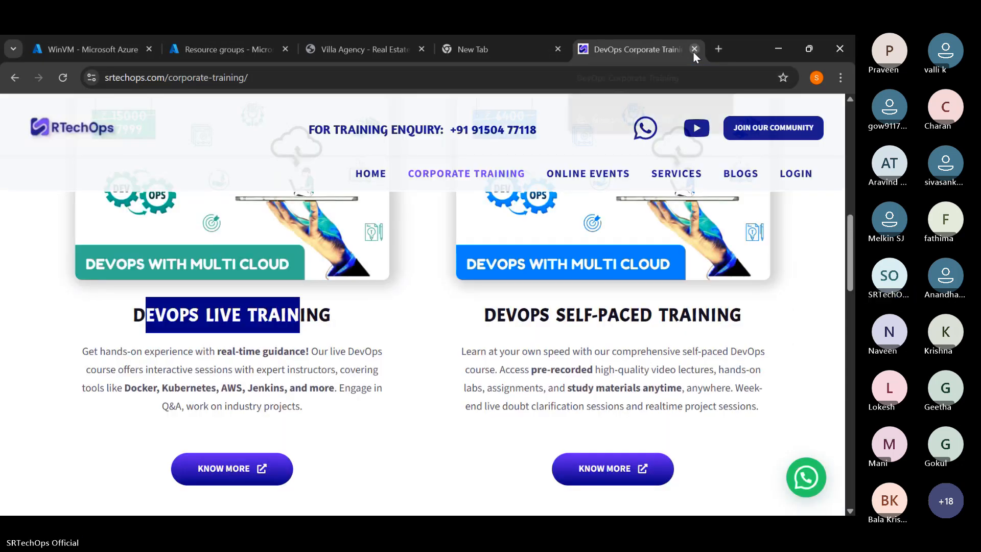
{"action": "left_click", "coordinate": [693, 49]}
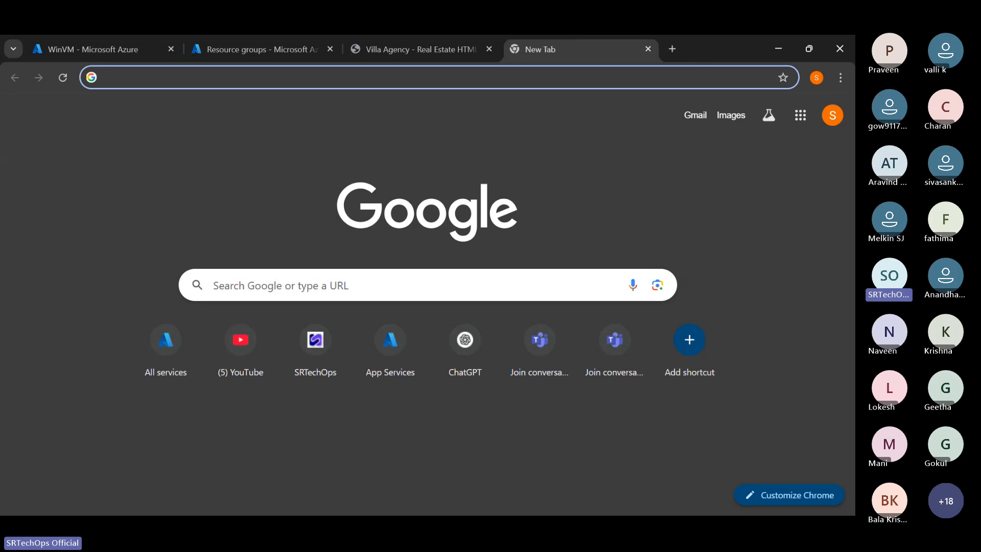